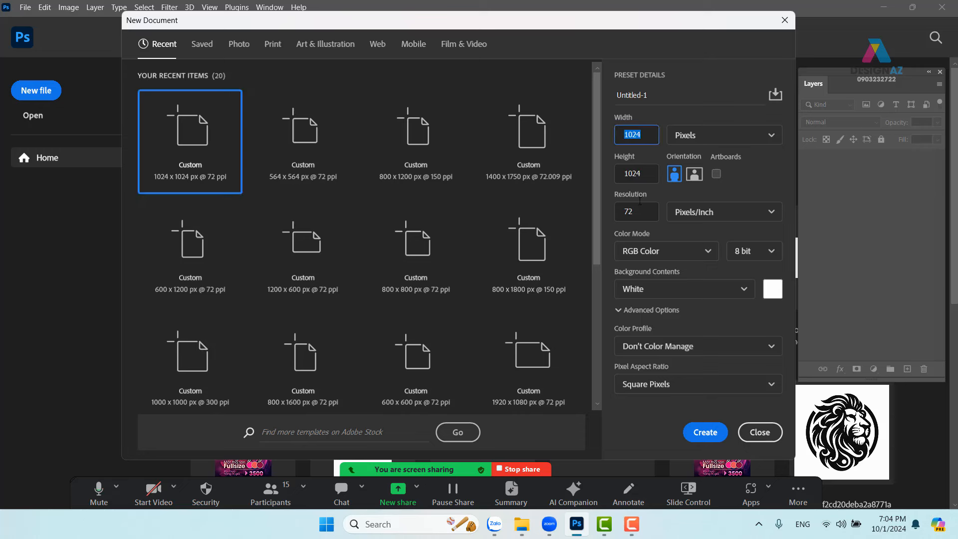
- Create a new white RGB document 800 × 800 pixels at 72 pixels/inch
text(800)
click(614, 174)
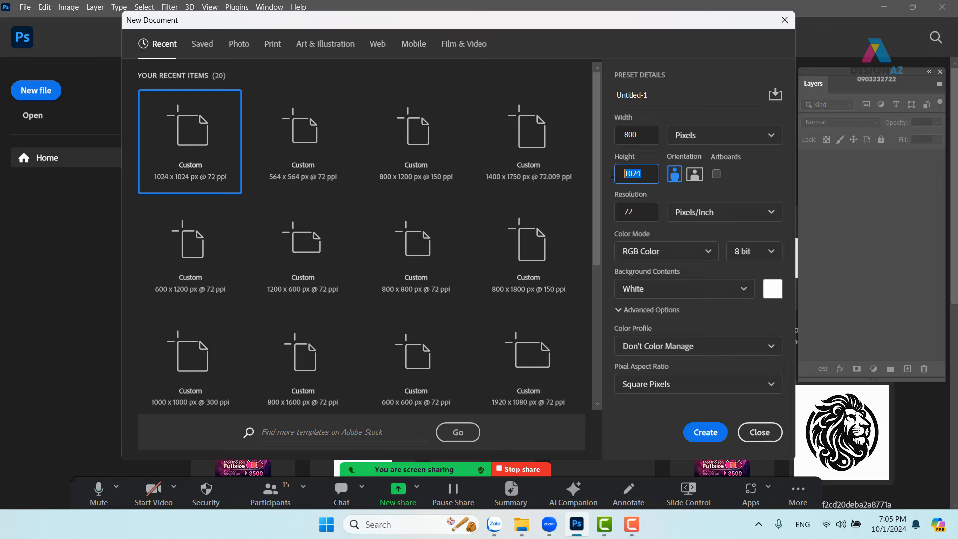
text(800)
key(Tab)
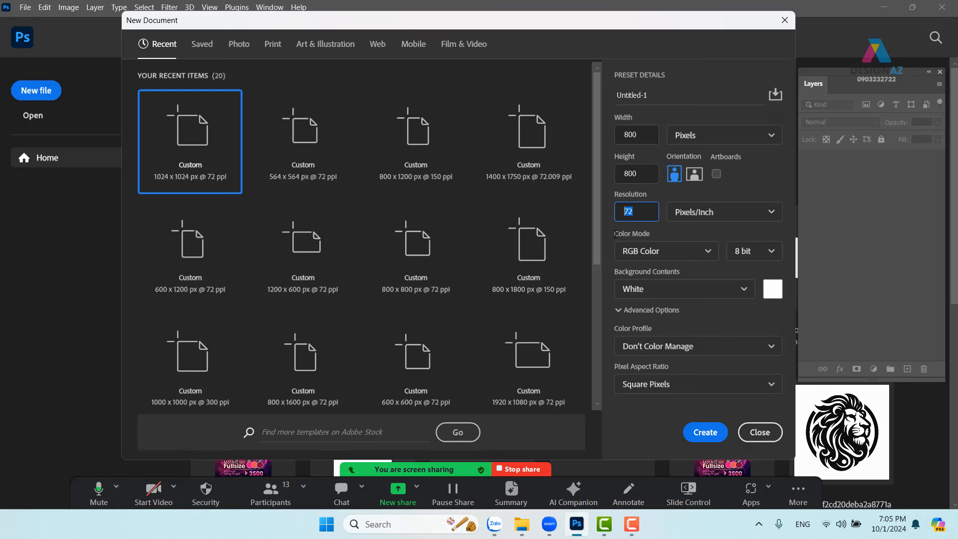
mouse_move(571, 27)
mouse_down()
mouse_move(559, 42)
mouse_move(572, 38)
mouse_up()
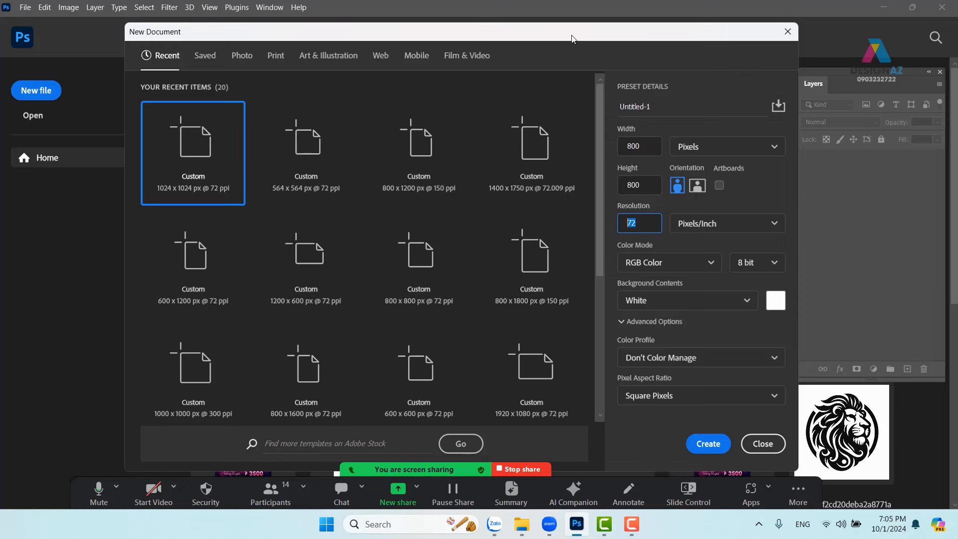
drag(546, 38, 560, 36)
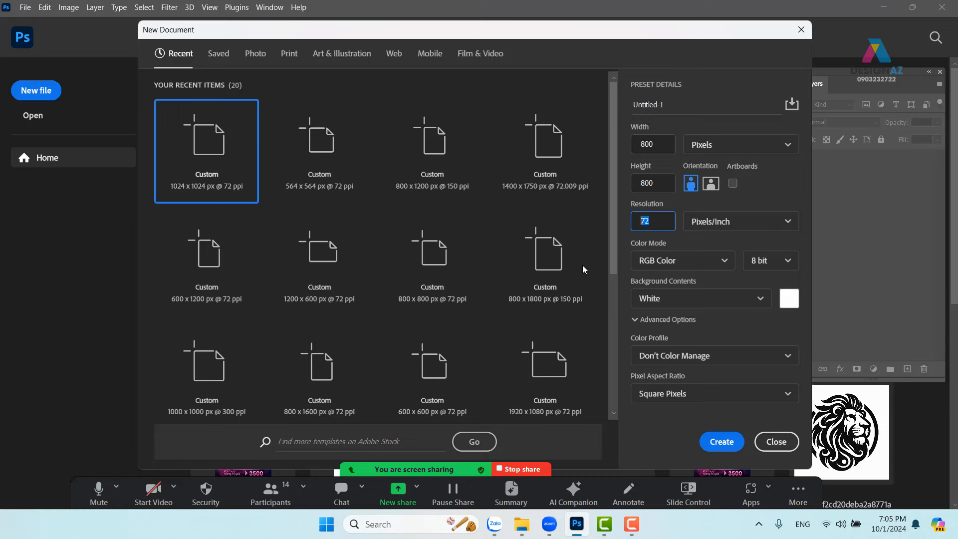
mouse_move(540, 34)
mouse_down()
mouse_move(556, 36)
mouse_move(540, 35)
mouse_up()
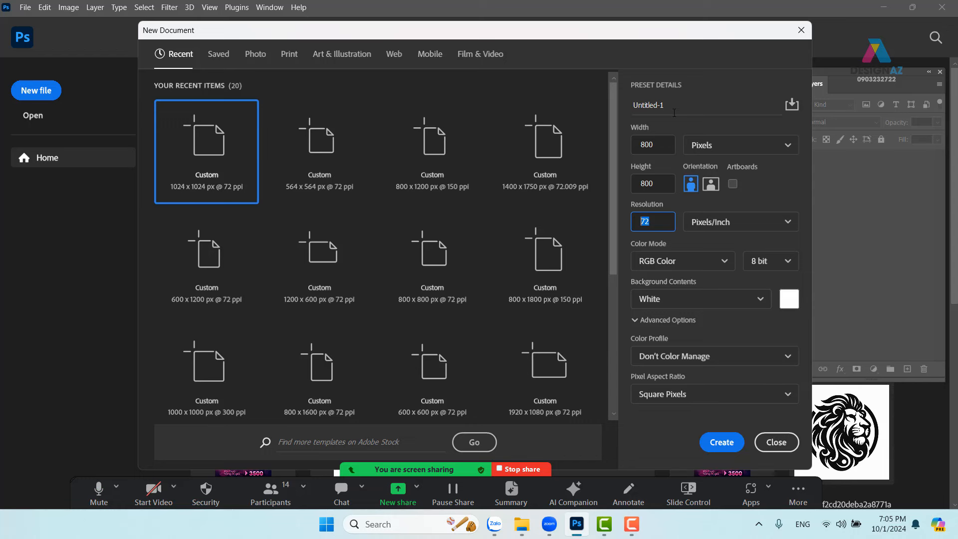
click(725, 445)
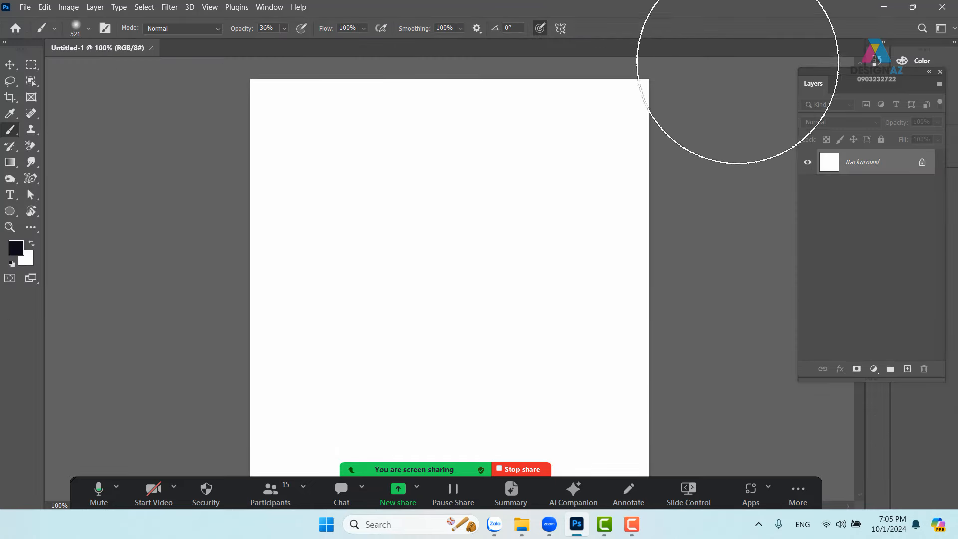
- Select the Brush tool and look through its available brush presets
right_click(17, 138)
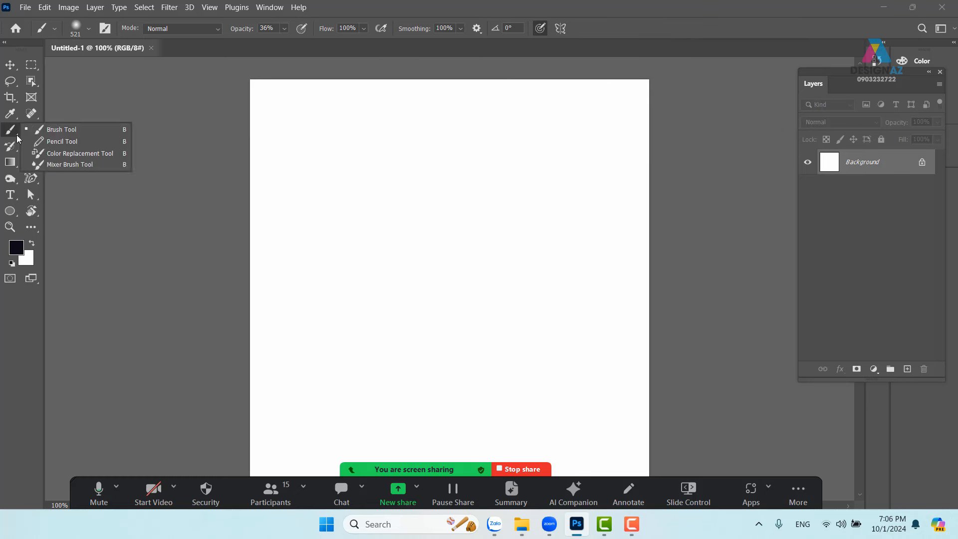
click(61, 130)
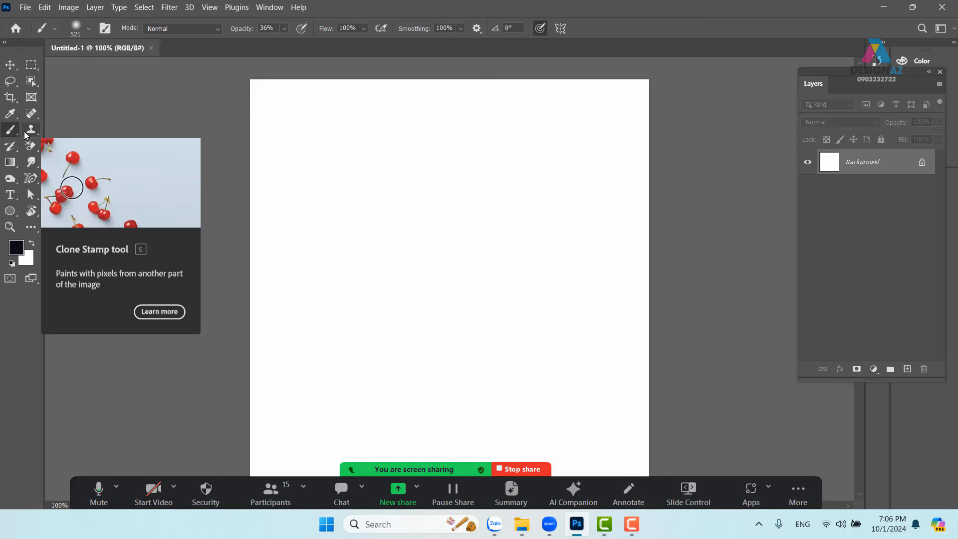
click(32, 163)
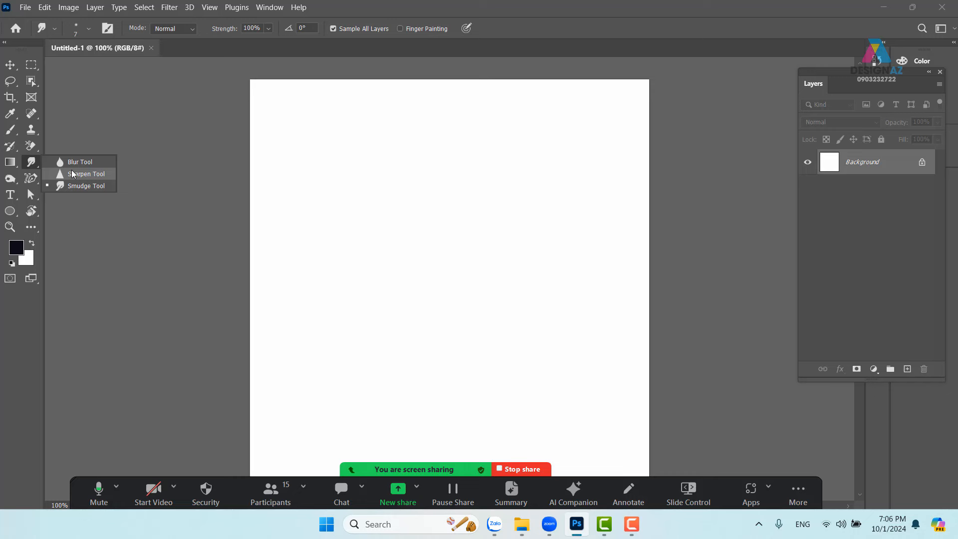
click(10, 129)
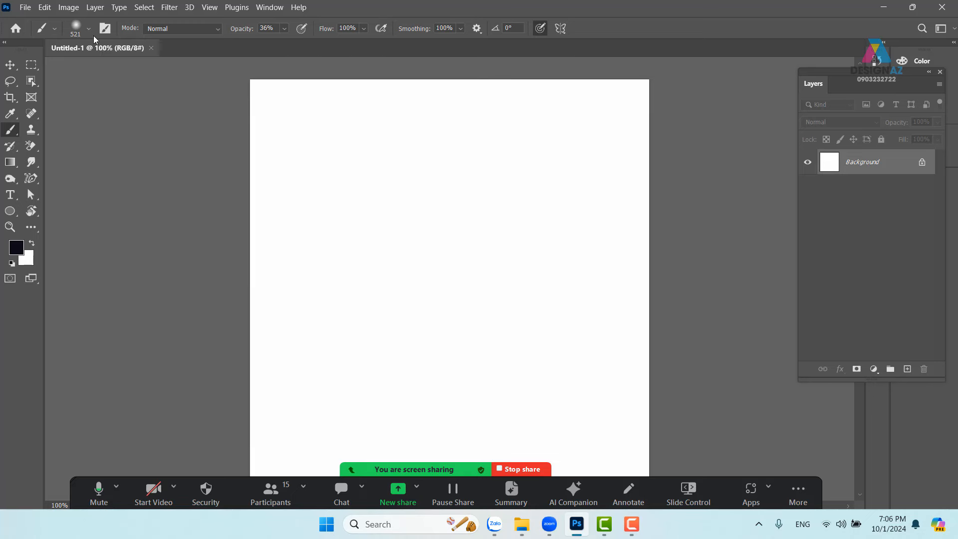
click(90, 31)
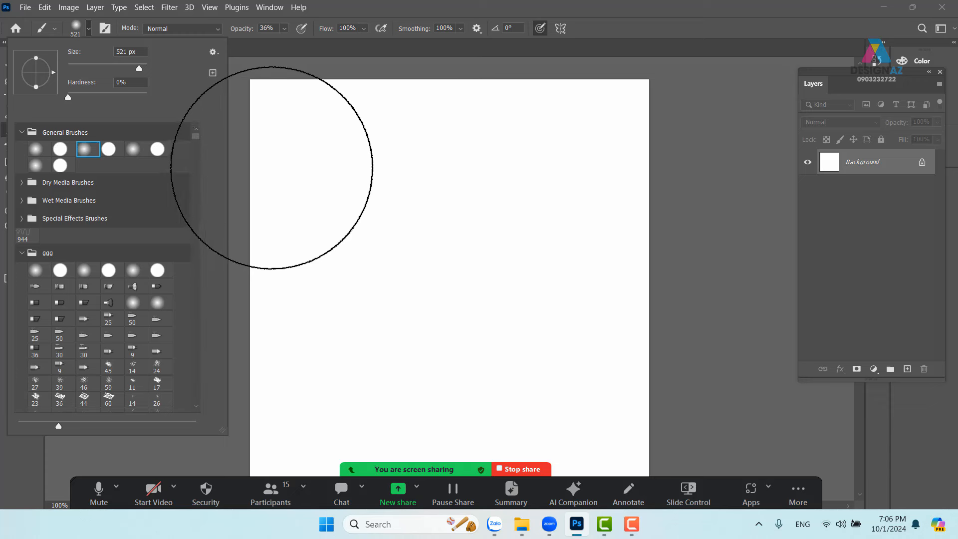
click(718, 28)
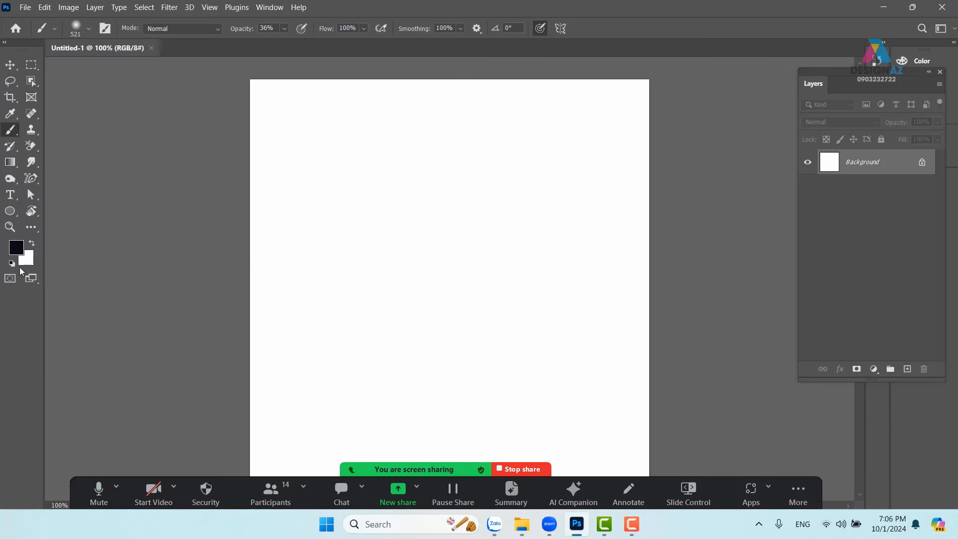
- Set the foreground color to blue #2b2ba3
click(16, 247)
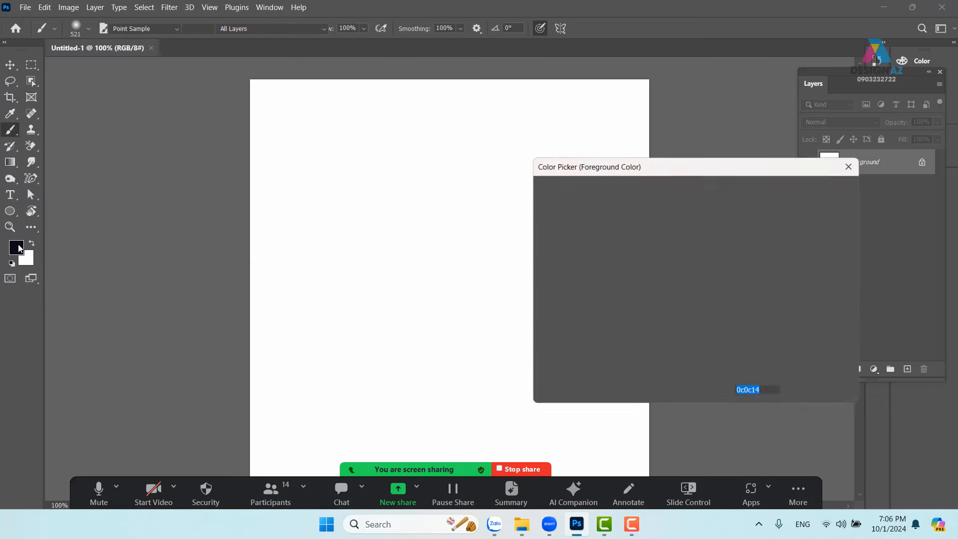
text(2b2ba3)
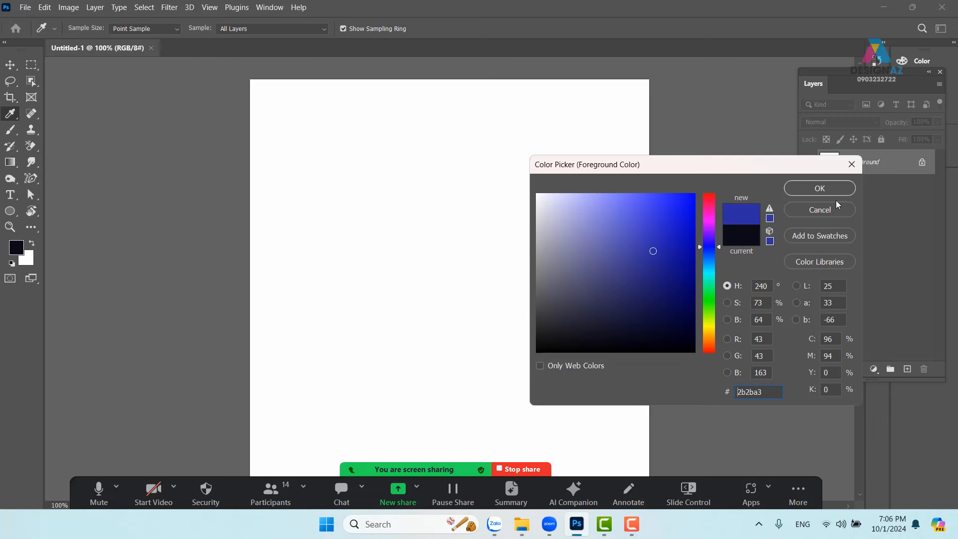
click(826, 194)
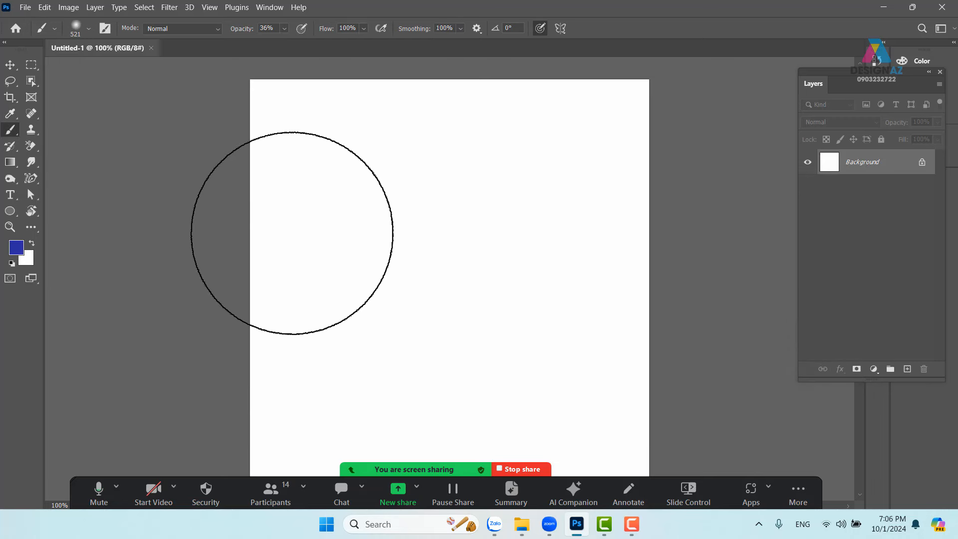
- Try several sizes for the soft round brush, including 174, 100 and 25 px, ending at 88 px
click(88, 28)
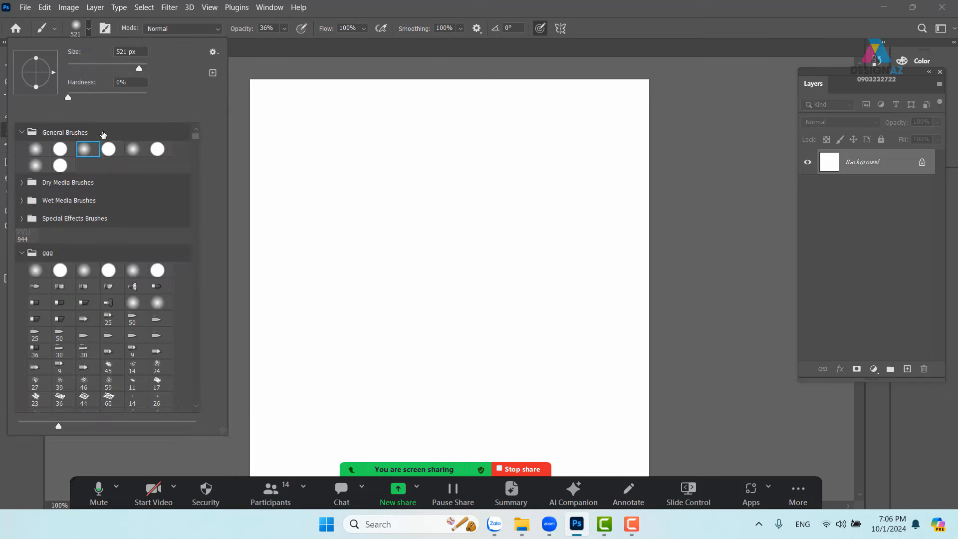
mouse_move(138, 68)
mouse_down()
mouse_move(103, 65)
mouse_move(122, 68)
mouse_up()
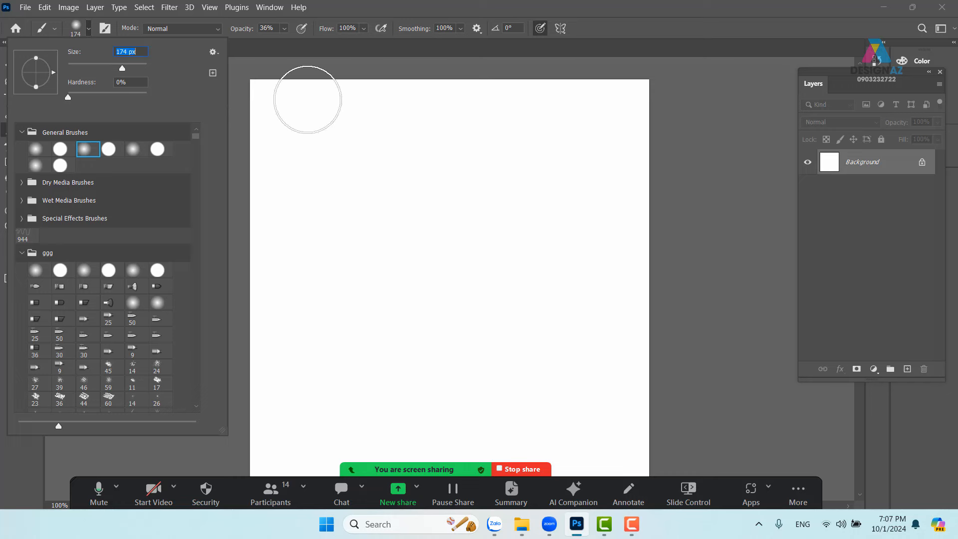
key(Return)
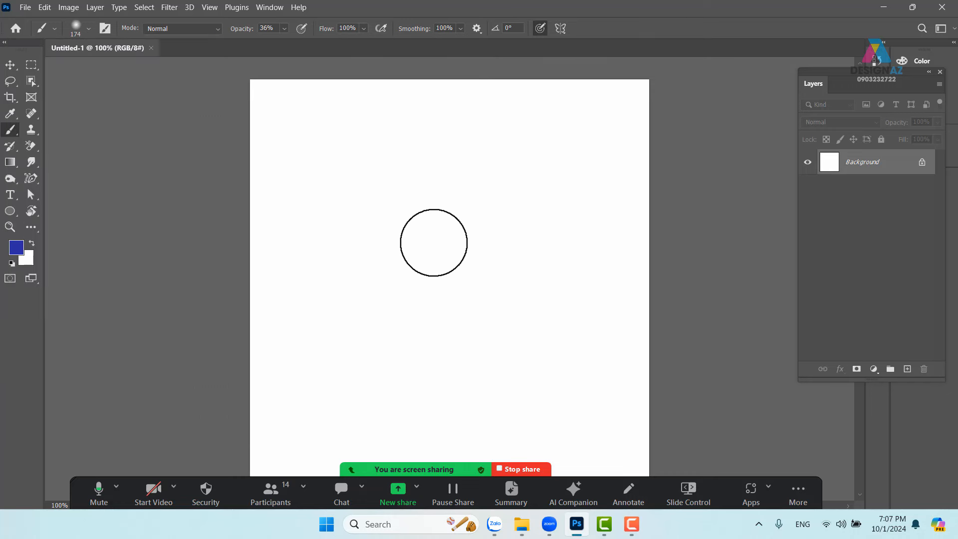
right_click(451, 211)
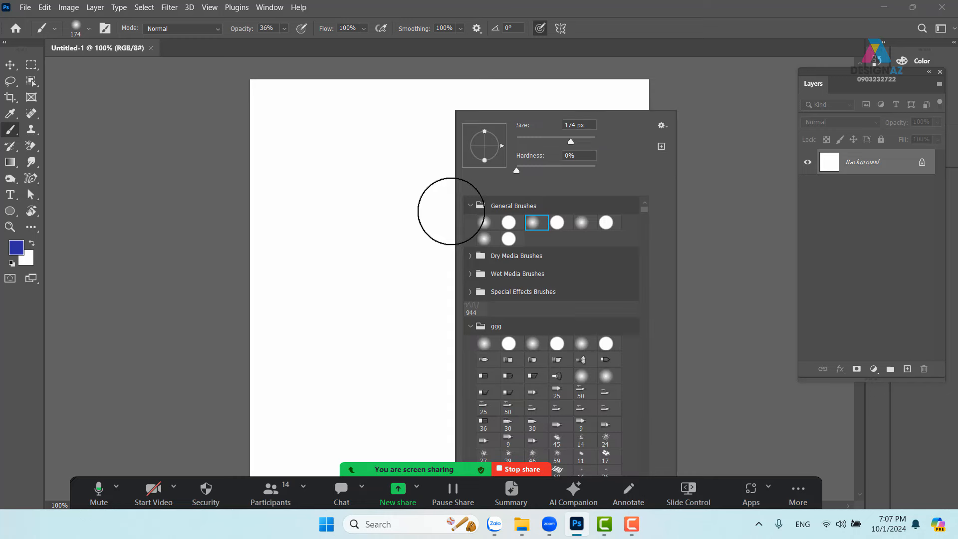
drag(571, 141, 556, 142)
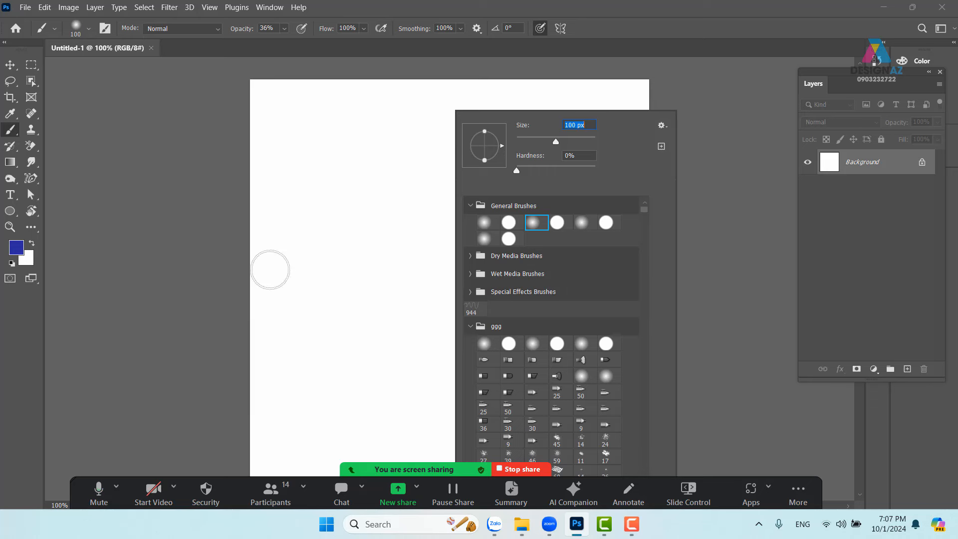
drag(556, 141, 525, 141)
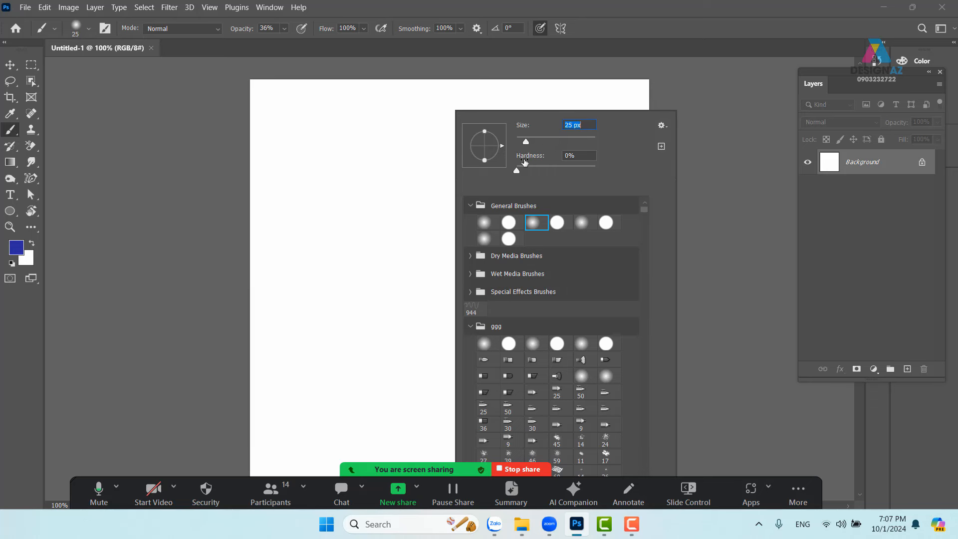
click(543, 142)
click(551, 142)
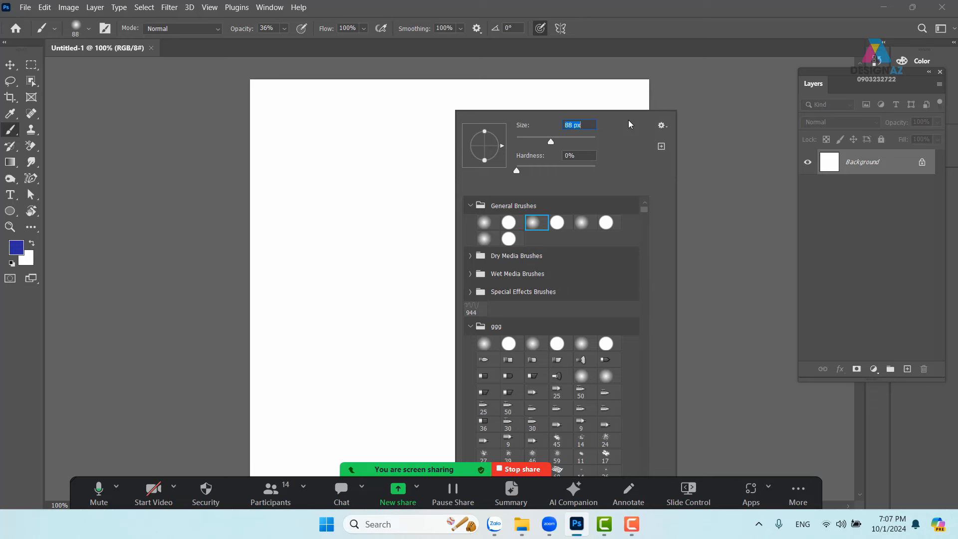
click(711, 10)
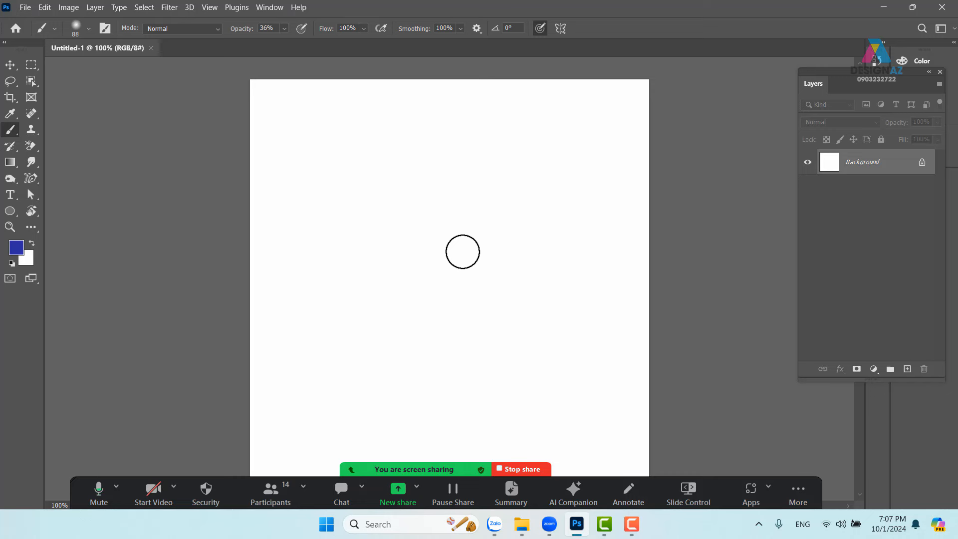
- Raise the brush opacity to 100% and set the brush size to 75 px
mouse_move(463, 252)
mouse_down()
mouse_move(567, 272)
mouse_move(480, 258)
mouse_up()
click(284, 28)
drag(291, 48, 354, 46)
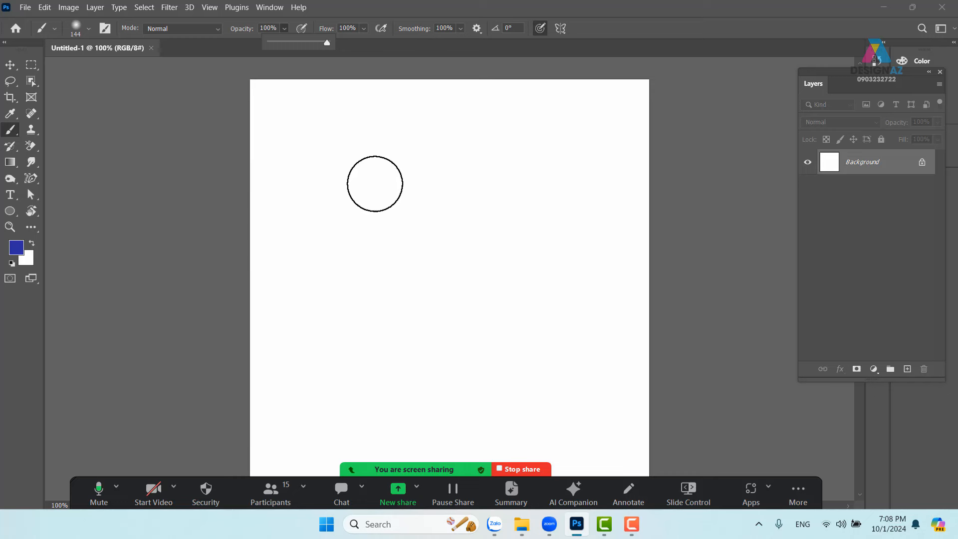
drag(387, 188, 366, 184)
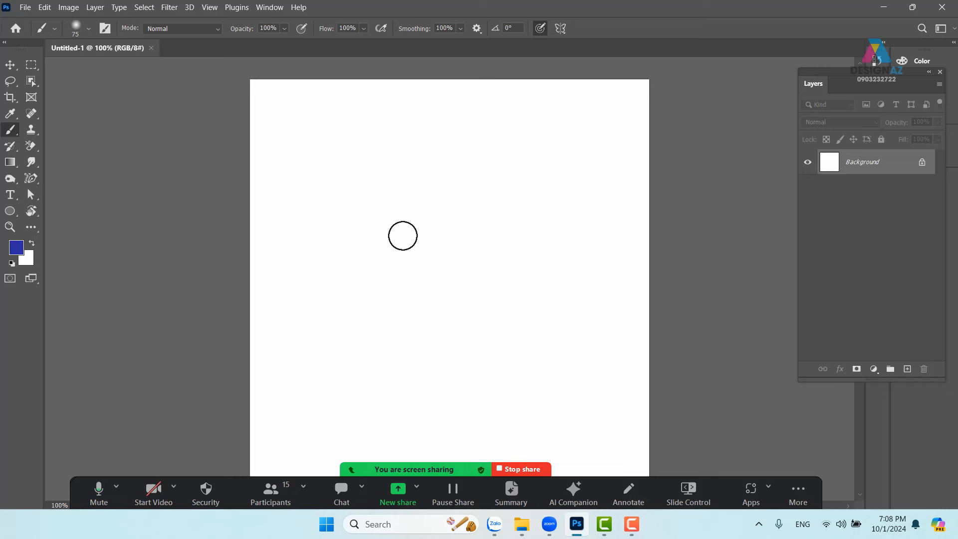
- Paint one soft-edged blue spiral stroke on the canvas and examine its blurred edges up close
mouse_move(342, 282)
mouse_down()
mouse_move(336, 223)
mouse_move(461, 171)
mouse_move(561, 285)
mouse_move(457, 402)
mouse_move(307, 387)
mouse_move(270, 271)
mouse_move(323, 137)
mouse_move(469, 108)
mouse_move(558, 159)
mouse_move(586, 237)
mouse_up()
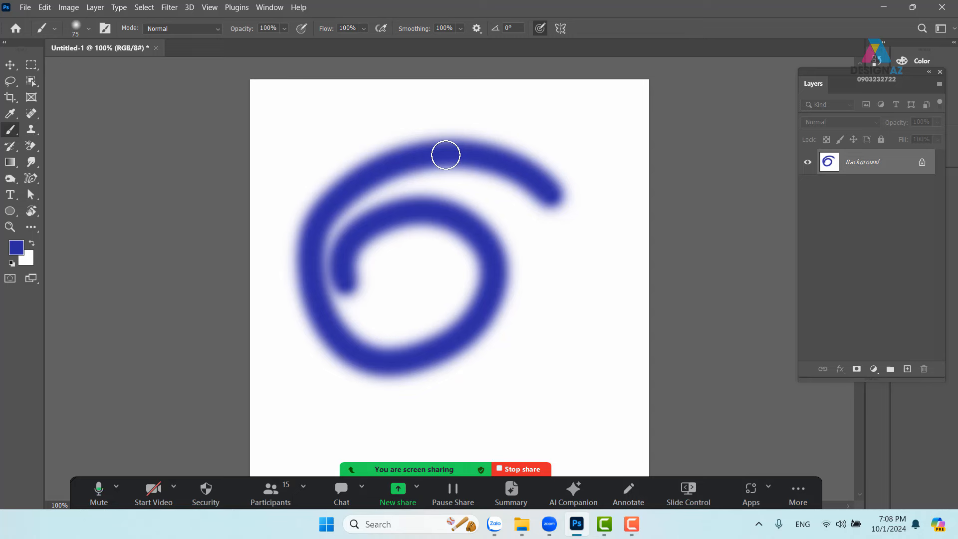
key(ctrl+plus)
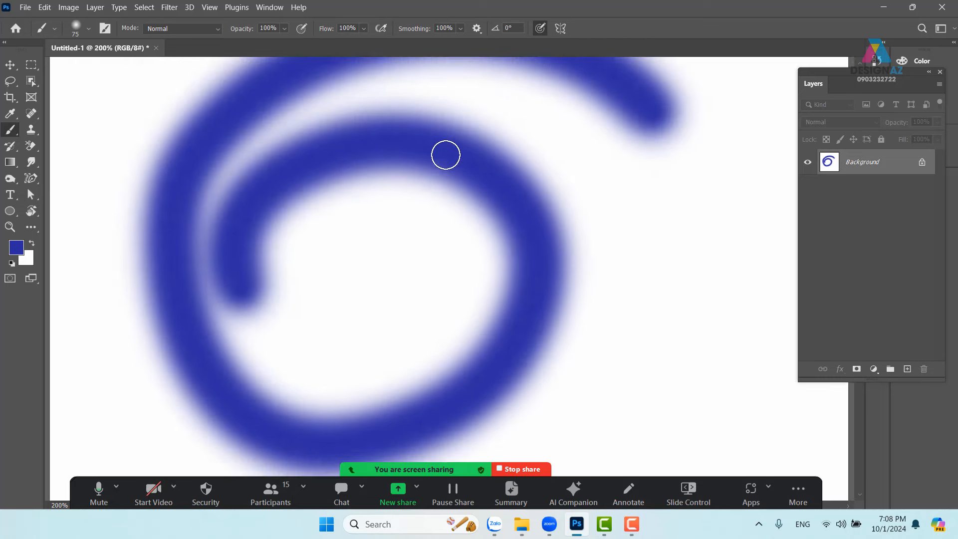
key(ctrl+plus)
mouse_move(386, 156)
mouse_down()
mouse_move(474, 317)
mouse_move(470, 388)
mouse_up()
drag(332, 110, 331, 162)
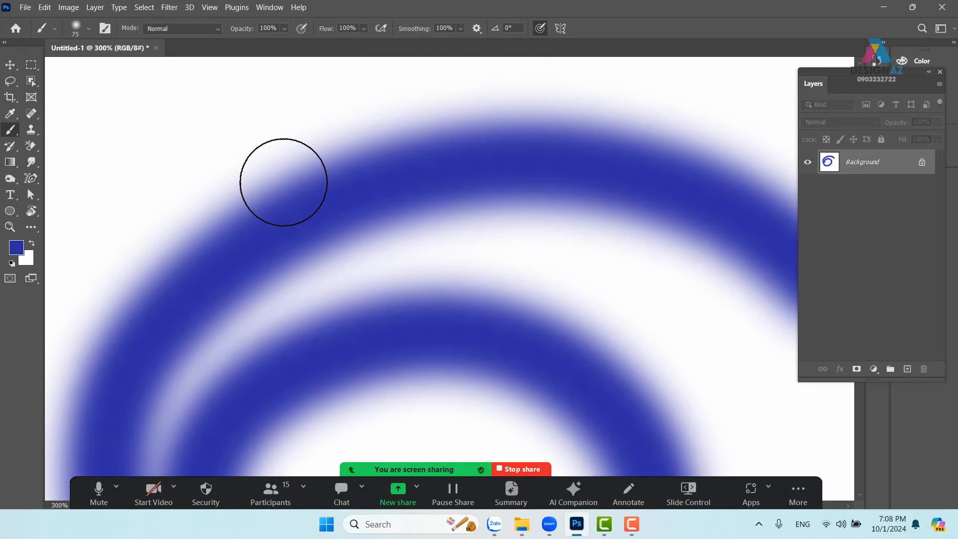
key(ctrl+minus)
key(ctrl+minus)
key(ctrl+minus)
key(ctrl+minus)
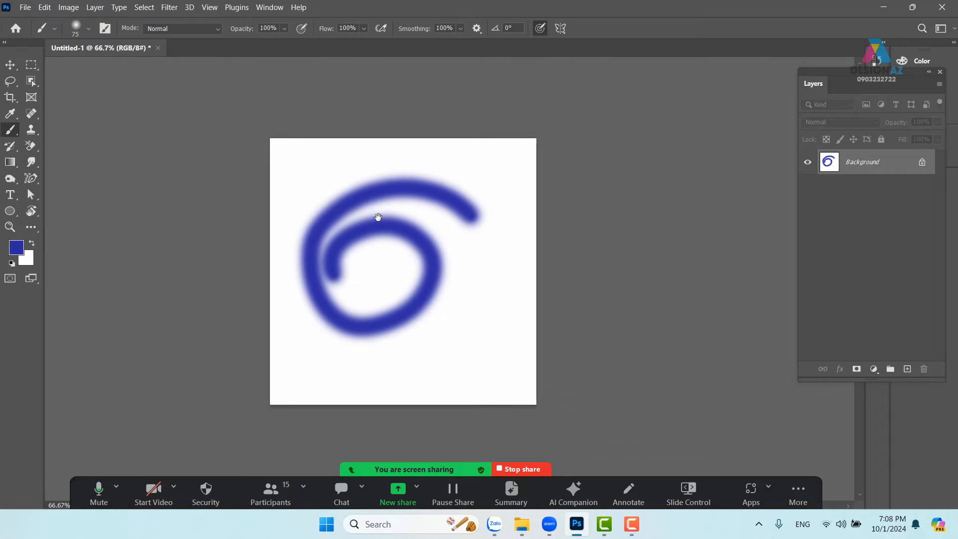
key(ctrl+plus)
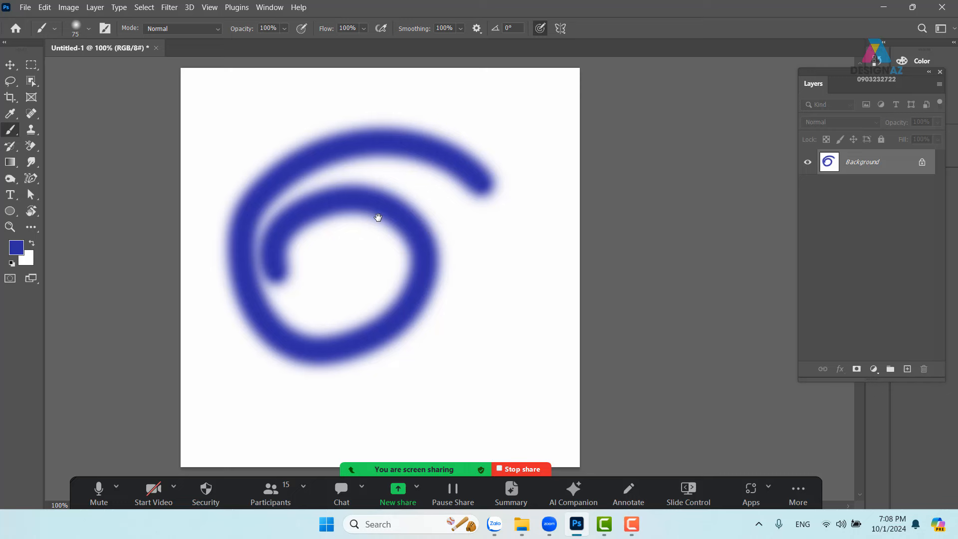
- Choose the hard round General brush with 100% hardness and paint a large looping stroke across the canvas
click(89, 28)
click(112, 150)
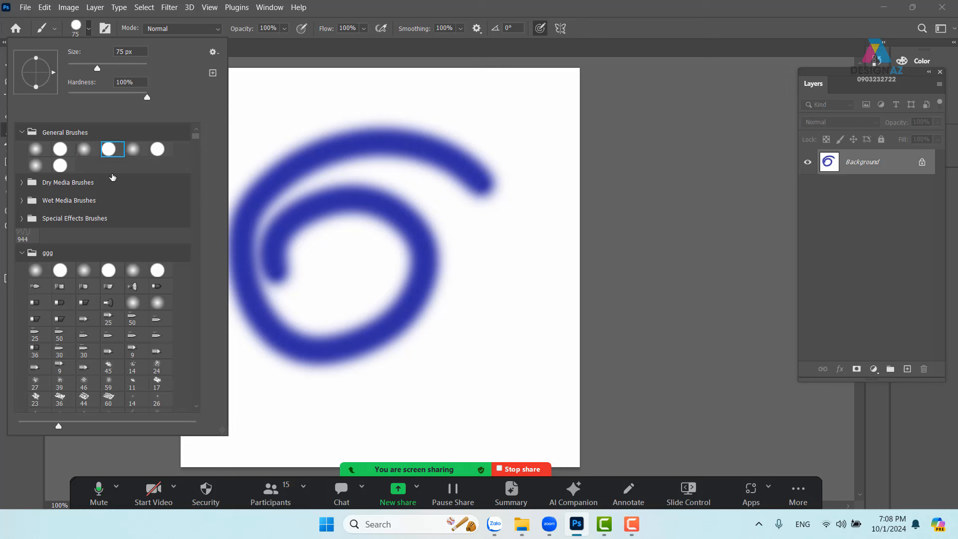
mouse_move(504, 248)
mouse_down()
mouse_move(513, 315)
mouse_move(494, 355)
mouse_move(439, 409)
mouse_move(387, 426)
mouse_move(293, 418)
mouse_move(245, 402)
mouse_move(205, 368)
mouse_move(172, 225)
mouse_move(192, 144)
mouse_move(275, 83)
mouse_move(337, 73)
mouse_move(458, 93)
mouse_move(496, 123)
mouse_move(508, 150)
mouse_move(499, 191)
mouse_move(476, 205)
mouse_move(427, 205)
mouse_move(357, 168)
mouse_move(288, 166)
mouse_move(247, 228)
mouse_move(302, 317)
mouse_move(444, 334)
mouse_move(579, 144)
mouse_move(643, 166)
mouse_move(650, 214)
mouse_up()
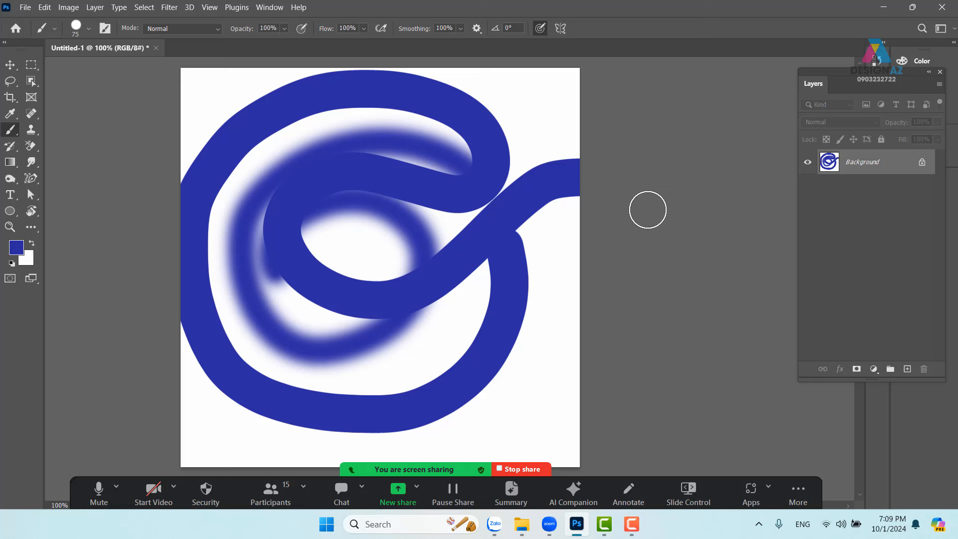
- Undo the looping hard-edged stroke and the soft spiral stroke on the canvas
key(ctrl+z)
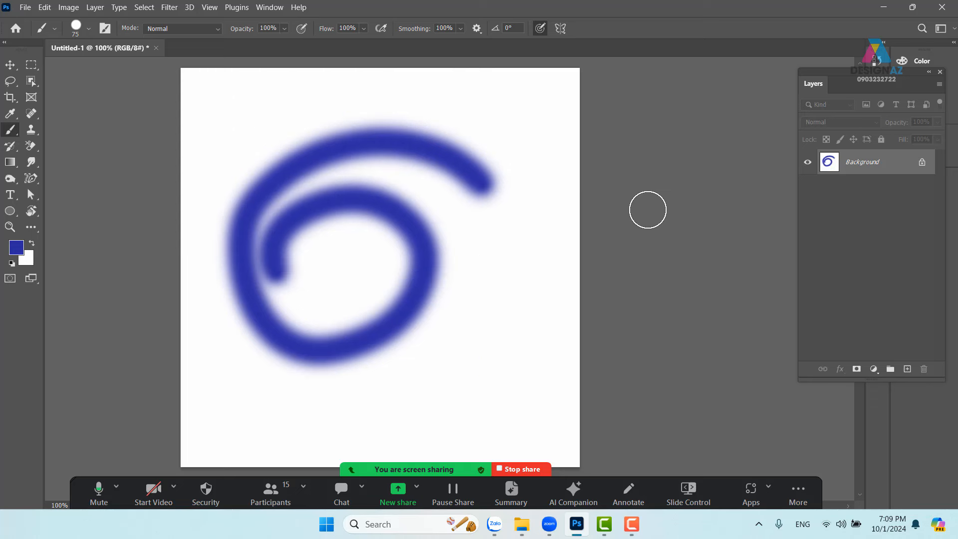
key(ctrl+z)
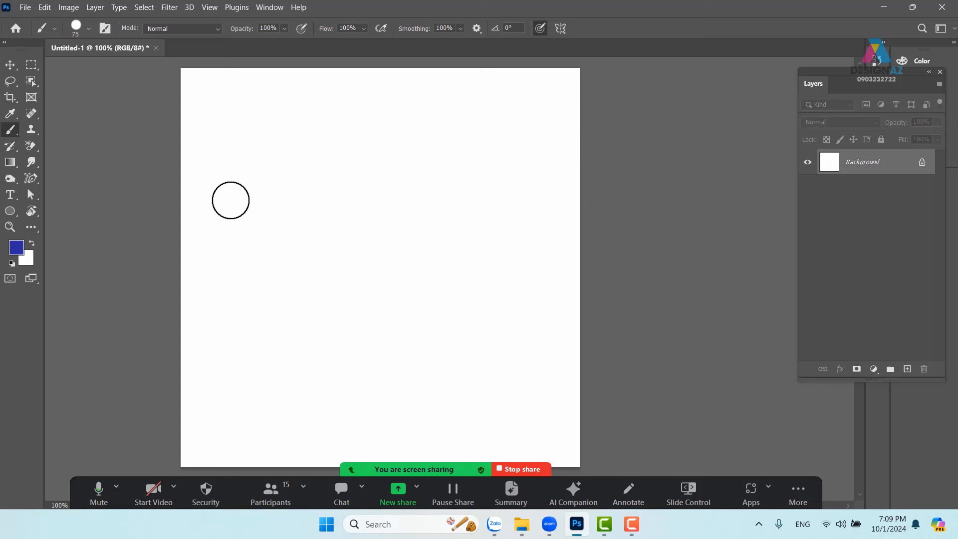
- Paint two vertical strokes side by side with the 75 px brush, the first at 0% hardness and the second at 100%
click(81, 33)
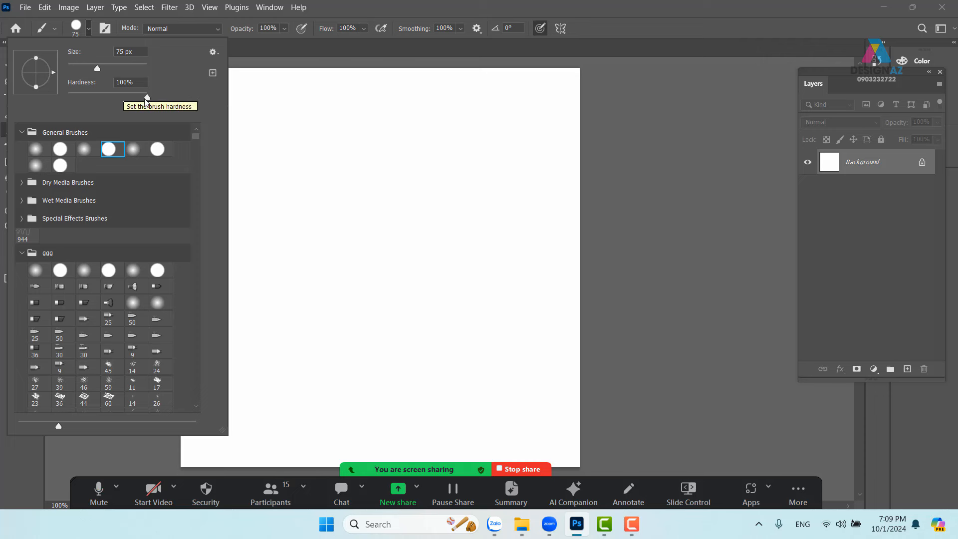
drag(145, 99, 124, 101)
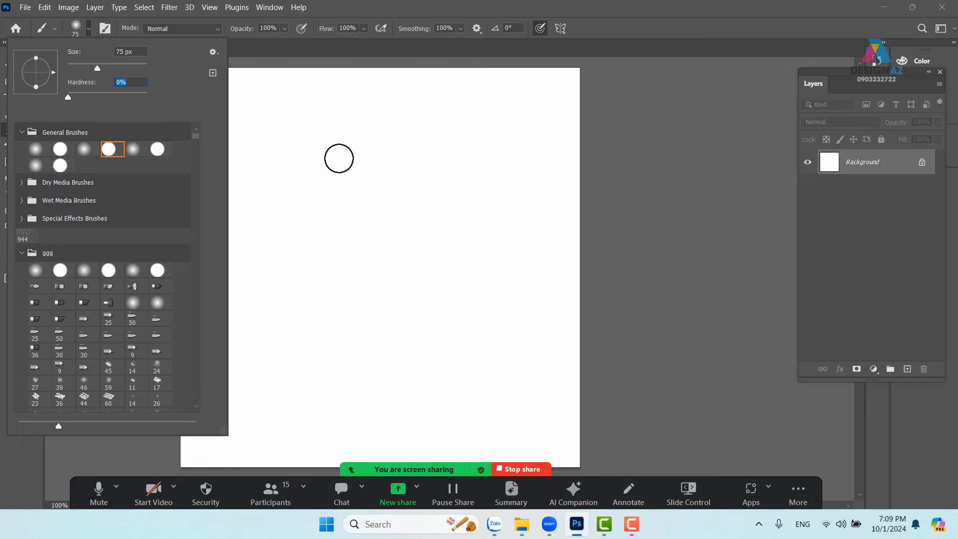
drag(340, 150, 316, 314)
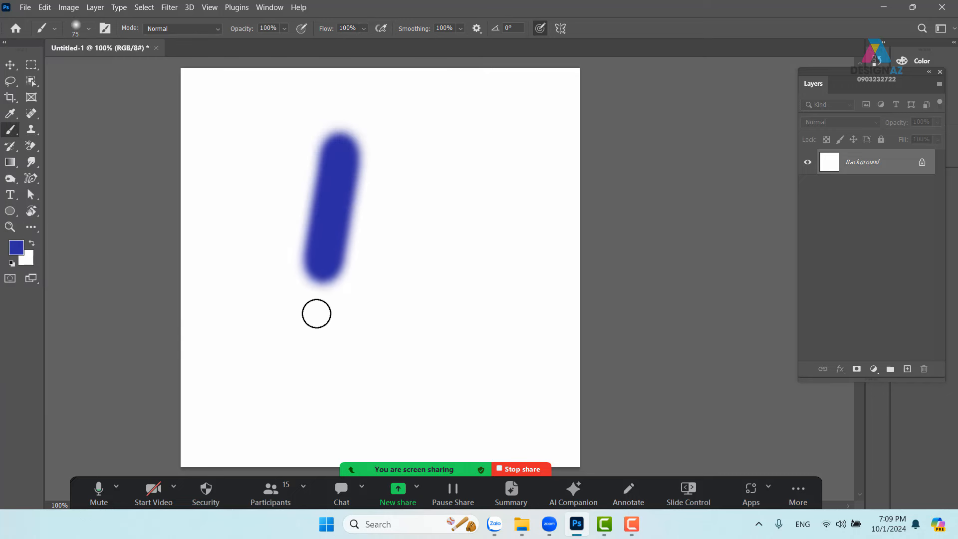
click(88, 29)
drag(74, 95, 184, 103)
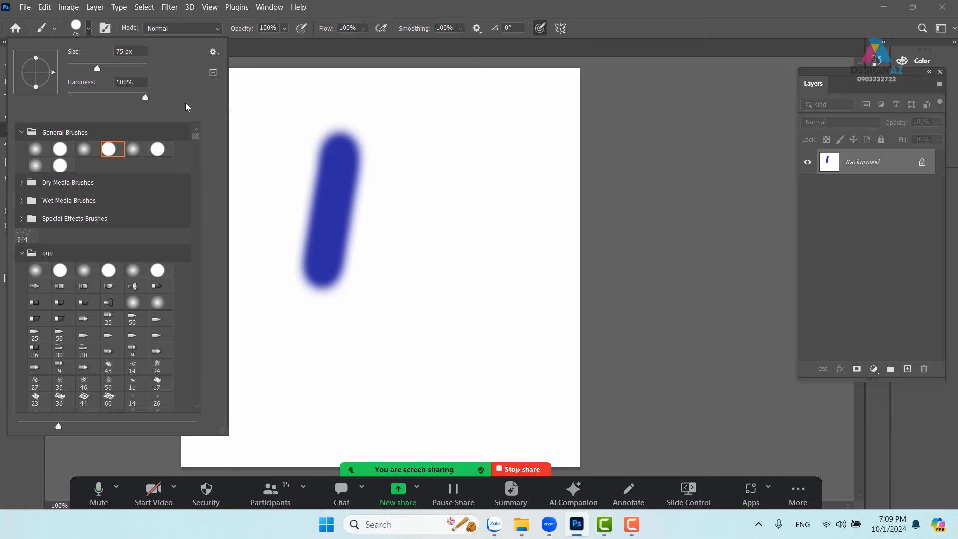
drag(406, 146, 401, 293)
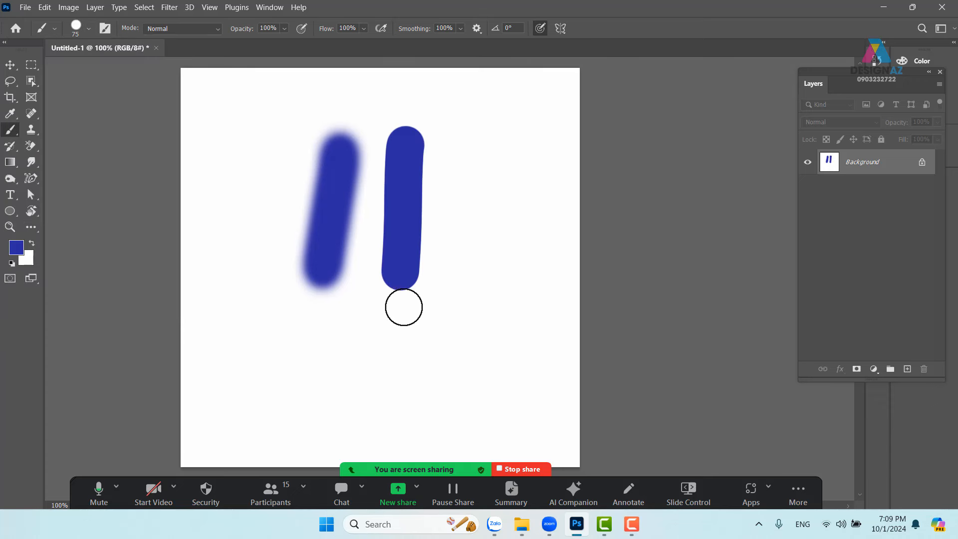
- Enlarge the brush to 155 px with soft edges and paint a thick, short stroke beside the hard-edged one
mouse_move(455, 322)
mouse_down()
mouse_move(447, 263)
mouse_move(464, 315)
mouse_up()
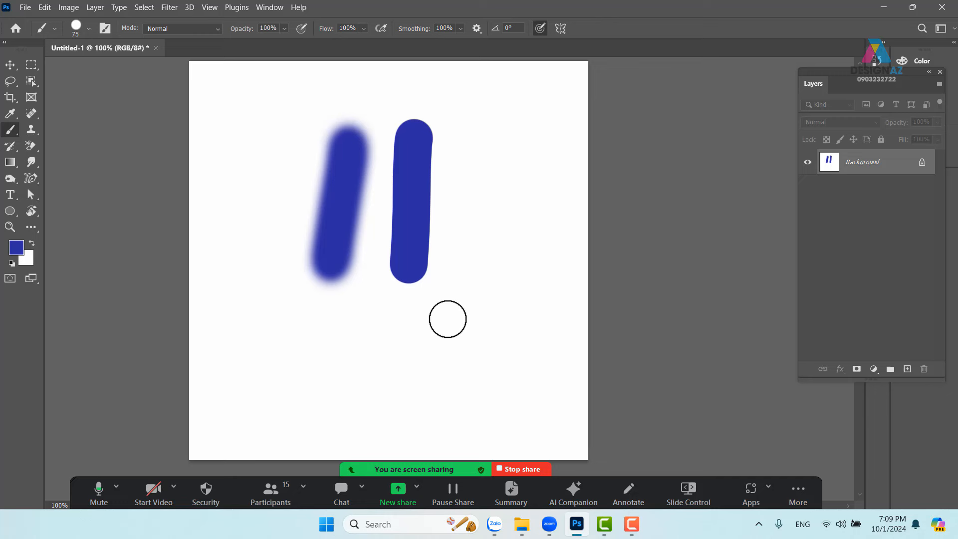
mouse_move(349, 322)
mouse_down()
mouse_move(500, 319)
mouse_move(432, 308)
mouse_move(375, 313)
mouse_move(393, 47)
mouse_move(385, 178)
mouse_move(349, 323)
mouse_move(396, 76)
mouse_move(358, 338)
mouse_move(370, 107)
mouse_up()
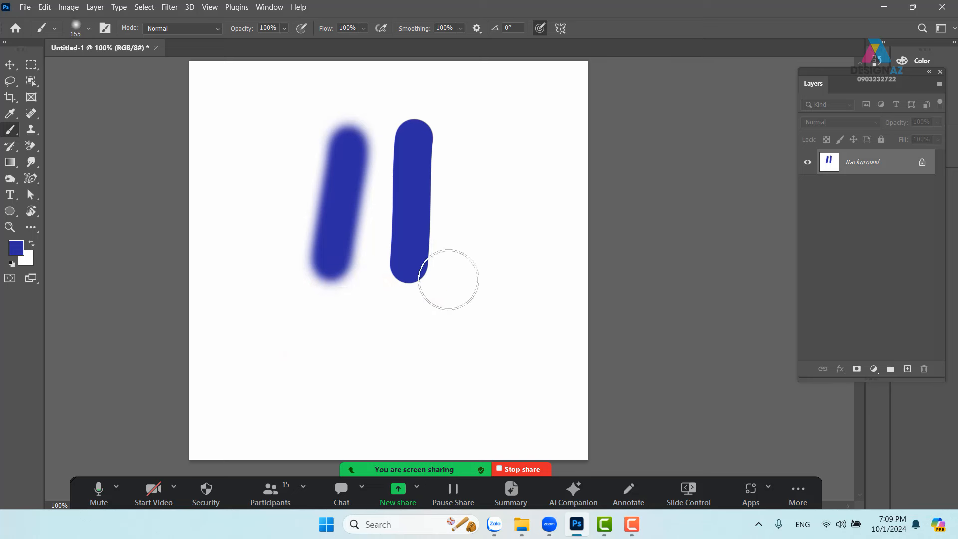
drag(489, 222, 470, 322)
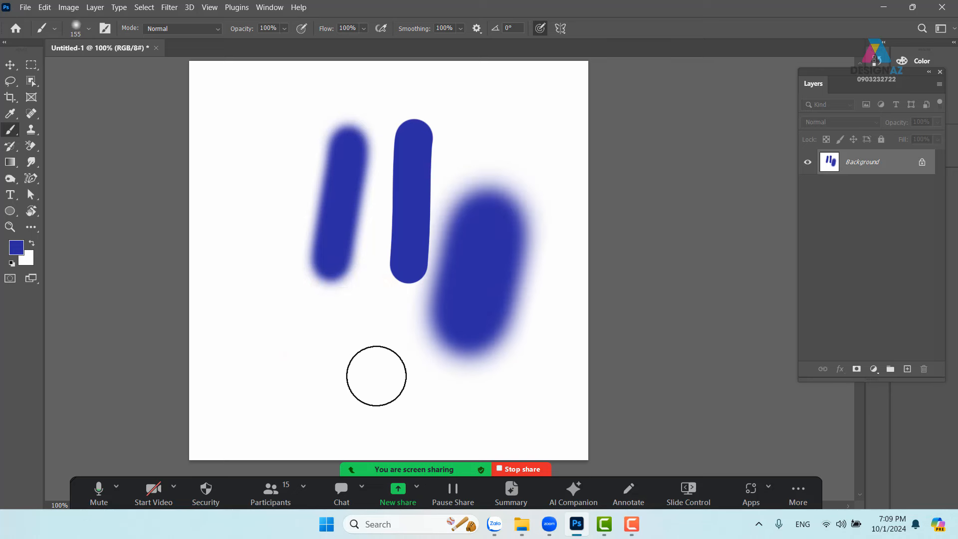
- Resize the brush to 131 px with about 84% hardness and paint a short stroke in the canvas's lower-left area
drag(372, 379, 361, 373)
mouse_move(358, 307)
mouse_down()
mouse_move(347, 461)
mouse_move(322, 535)
mouse_up()
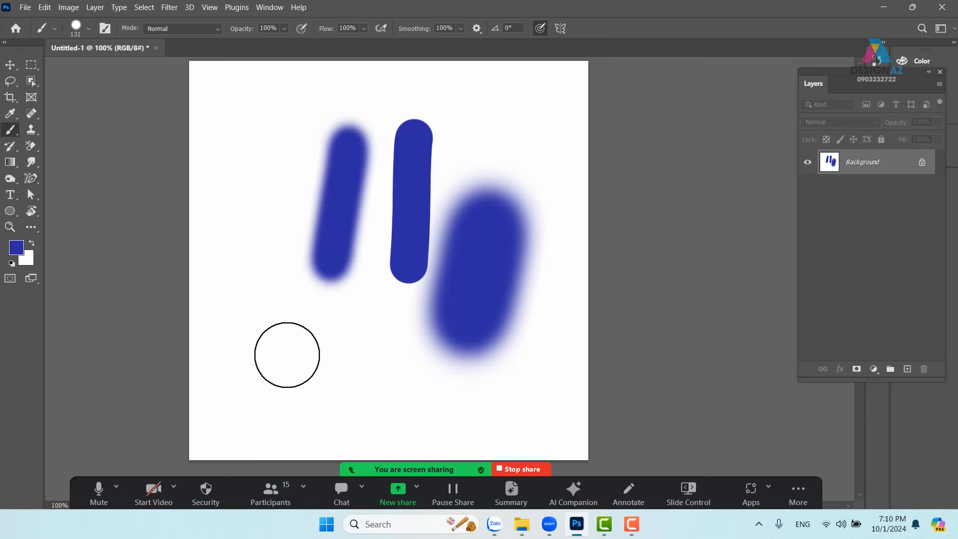
drag(267, 308, 286, 426)
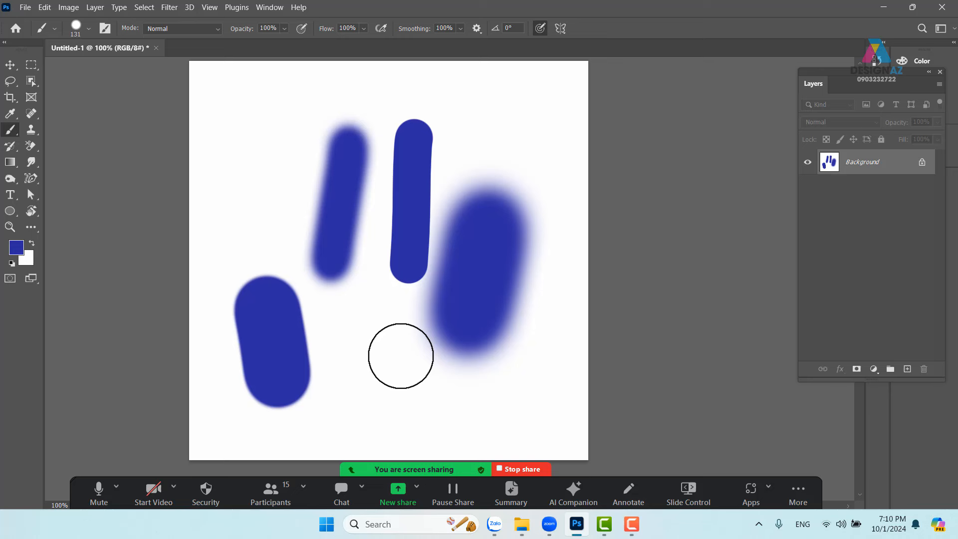
- Undo all four hardness test strokes to clear the canvas
key(ctrl+z)
key(ctrl+z)
key(ctrl+z)
key(ctrl+z)
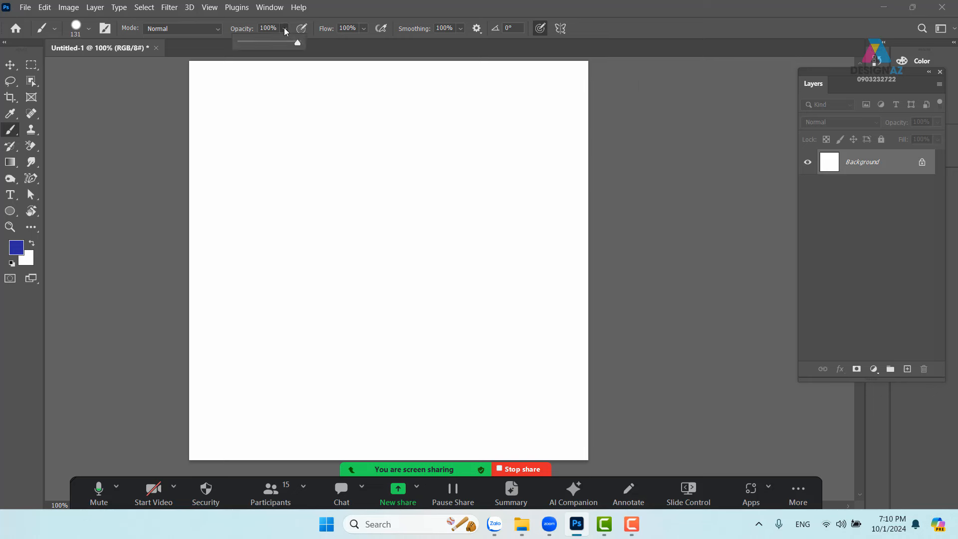
- Paint one vertical stroke at 100% opacity, lower the brush opacity to 49% and paint three more strokes beside it
mouse_move(292, 136)
mouse_down()
mouse_move(280, 336)
mouse_move(293, 221)
mouse_up()
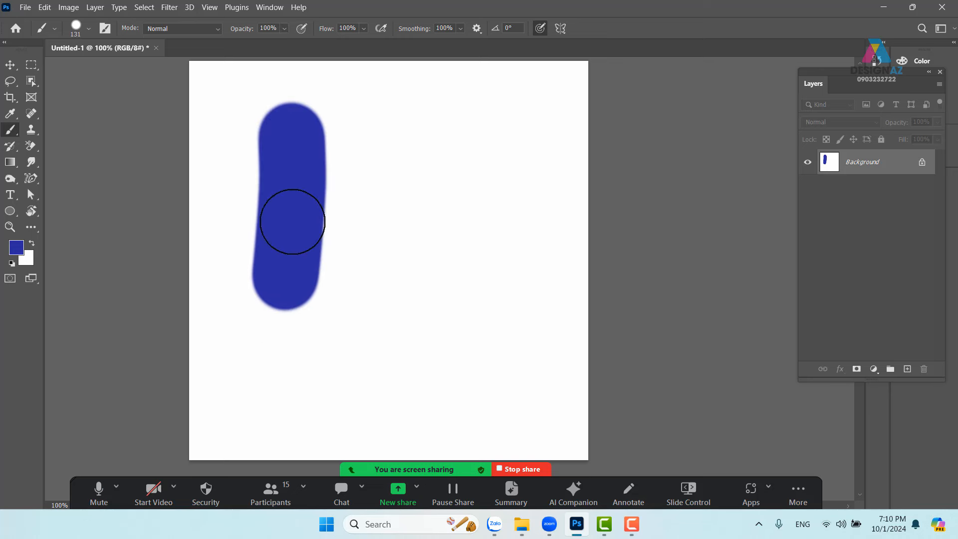
click(284, 29)
click(269, 42)
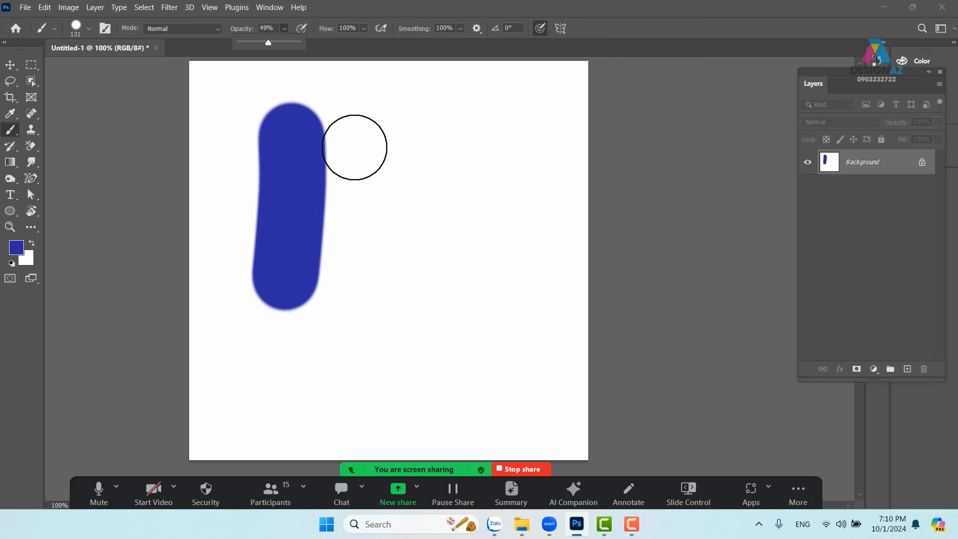
drag(375, 146, 370, 257)
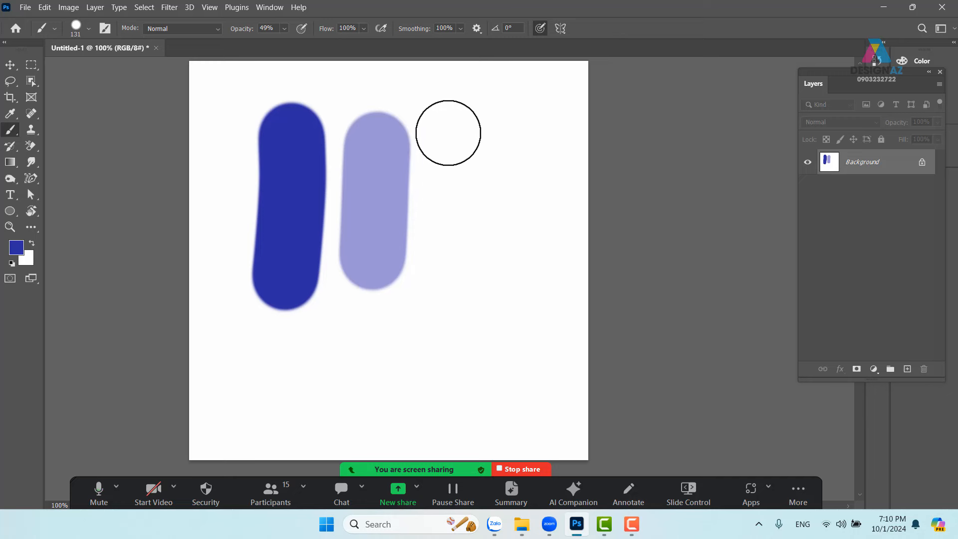
drag(447, 133, 444, 250)
drag(532, 141, 532, 165)
drag(529, 257, 526, 291)
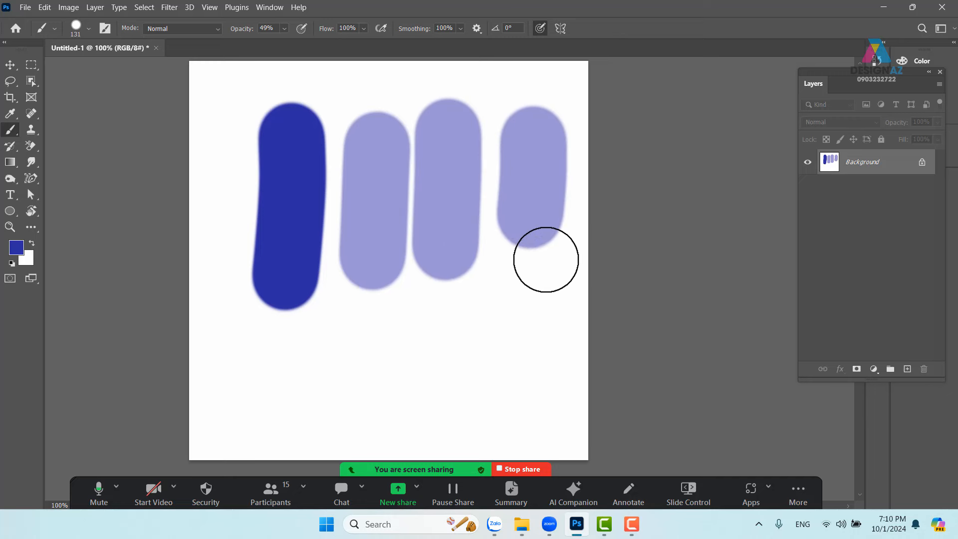
- Undo the opacity comparison strokes until the canvas is blank white
key(ctrl+z)
key(ctrl+z)
key(ctrl+z)
key(ctrl+z)
key(ctrl+z)
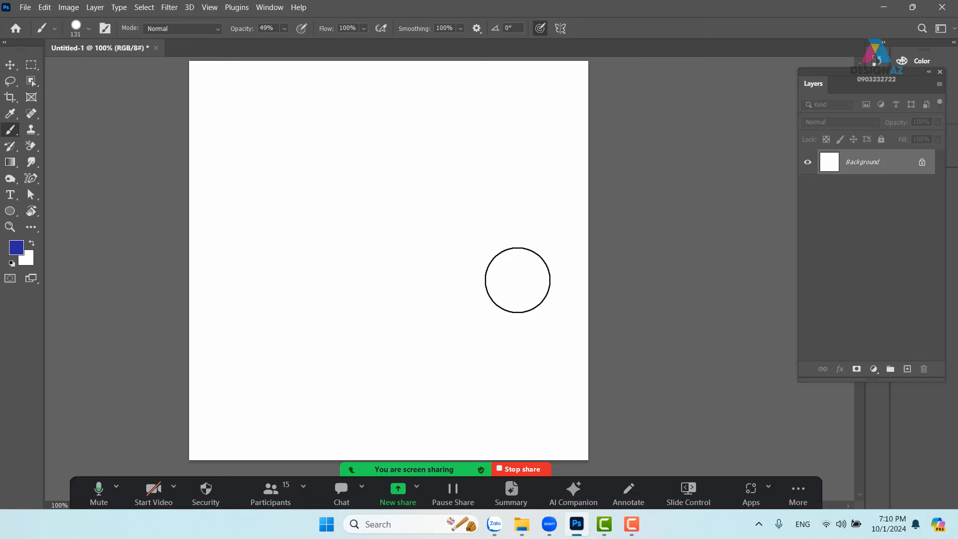
- Set the foreground color to dark navy #050547 and fill the Background layer with it
click(21, 251)
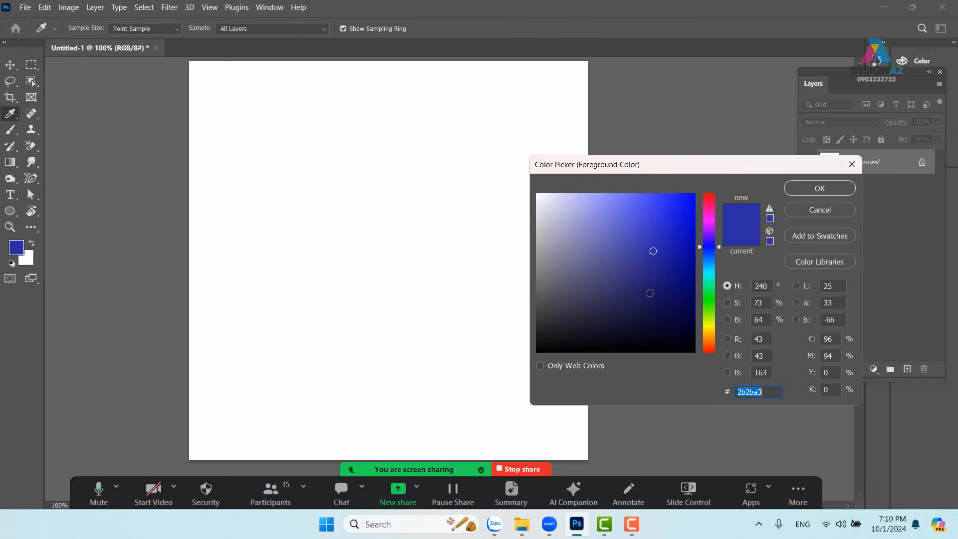
mouse_move(649, 292)
mouse_down()
mouse_move(636, 312)
mouse_move(638, 302)
mouse_move(661, 298)
mouse_move(678, 297)
mouse_move(685, 309)
mouse_up()
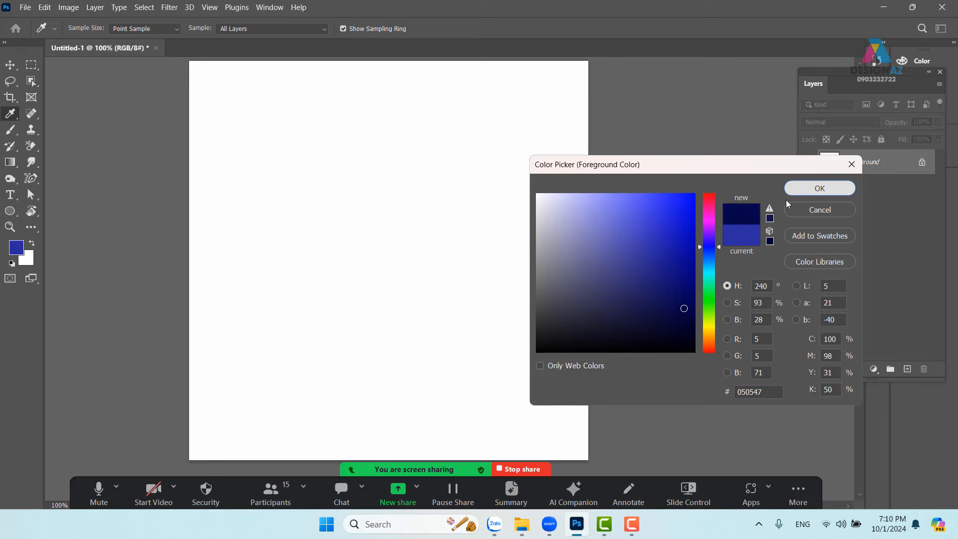
click(814, 189)
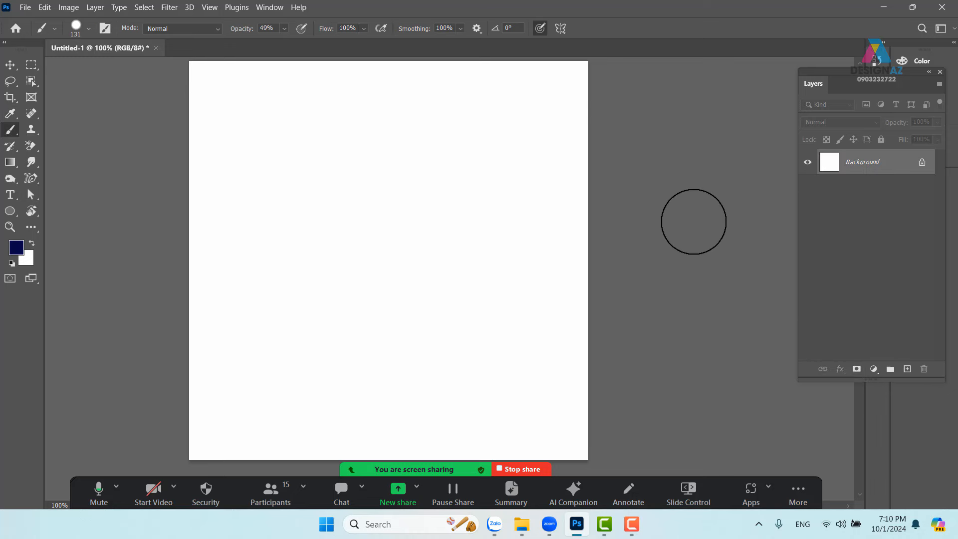
key(alt+BackSpace)
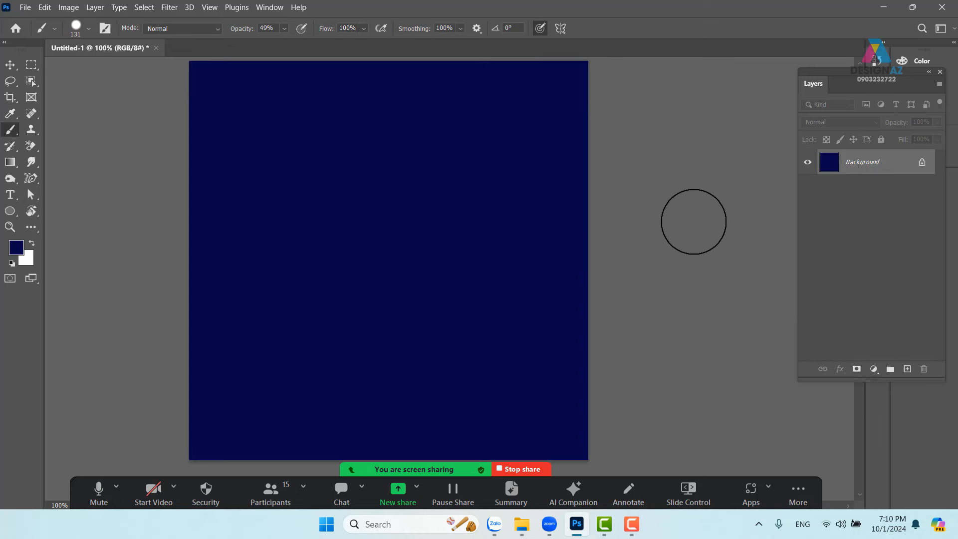
- Set the foreground color to #3434b0 and paint a wavy brush stroke across the middle of the navy canvas
click(17, 247)
click(650, 242)
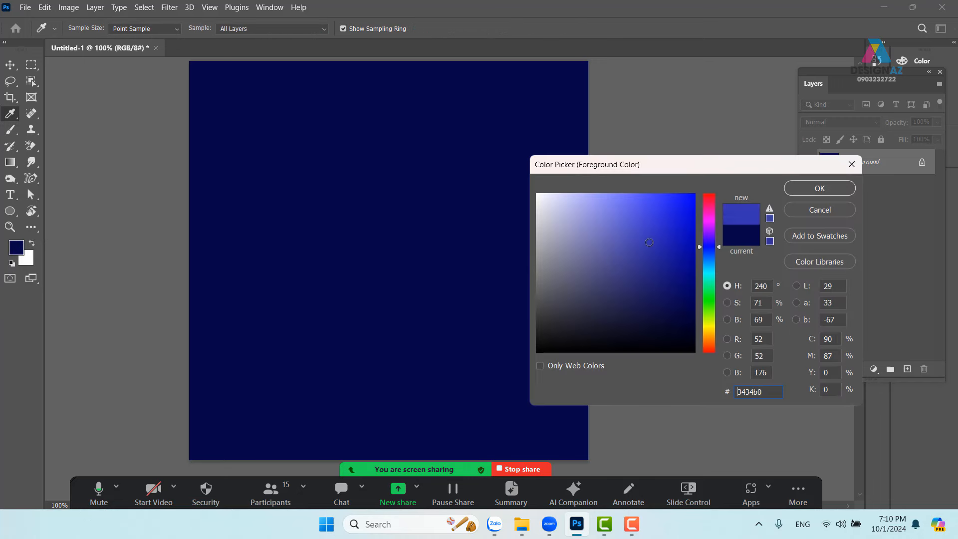
click(820, 188)
key(b)
mouse_move(257, 302)
mouse_down()
mouse_move(260, 269)
mouse_move(364, 255)
mouse_move(408, 290)
mouse_move(483, 274)
mouse_move(501, 203)
mouse_up()
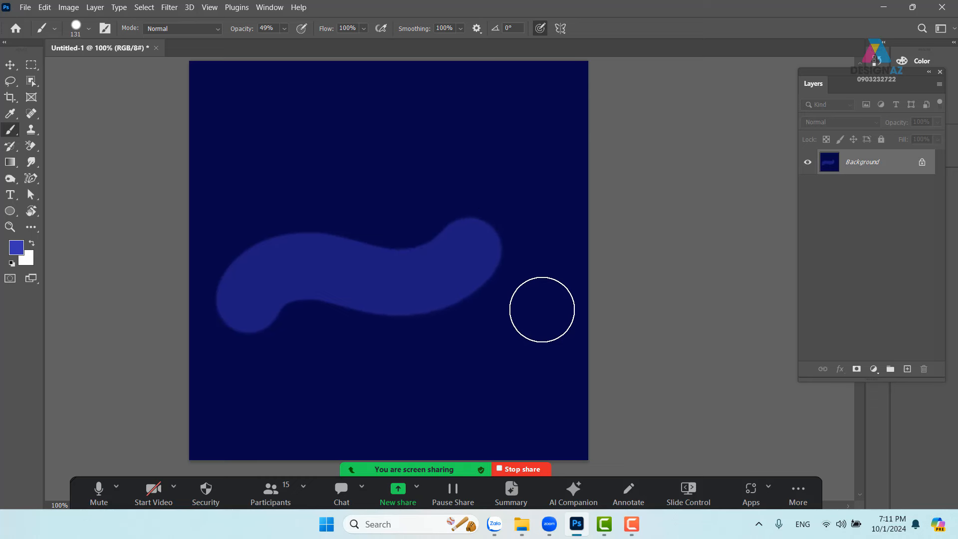
- Undo the wavy stroke, reduce the brush hardness to 0% and paint a soft arched stroke in its place
key(ctrl+z)
click(91, 28)
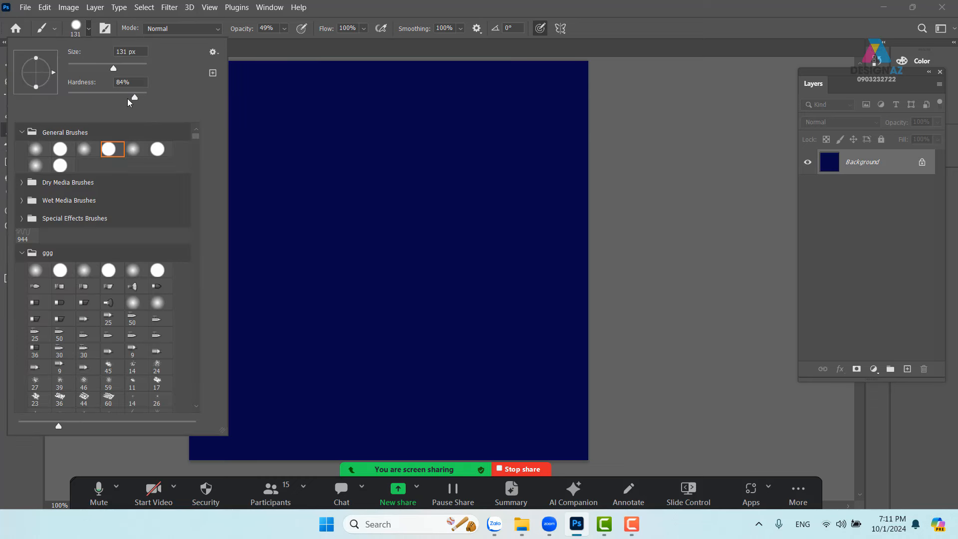
drag(133, 97, 46, 98)
click(274, 282)
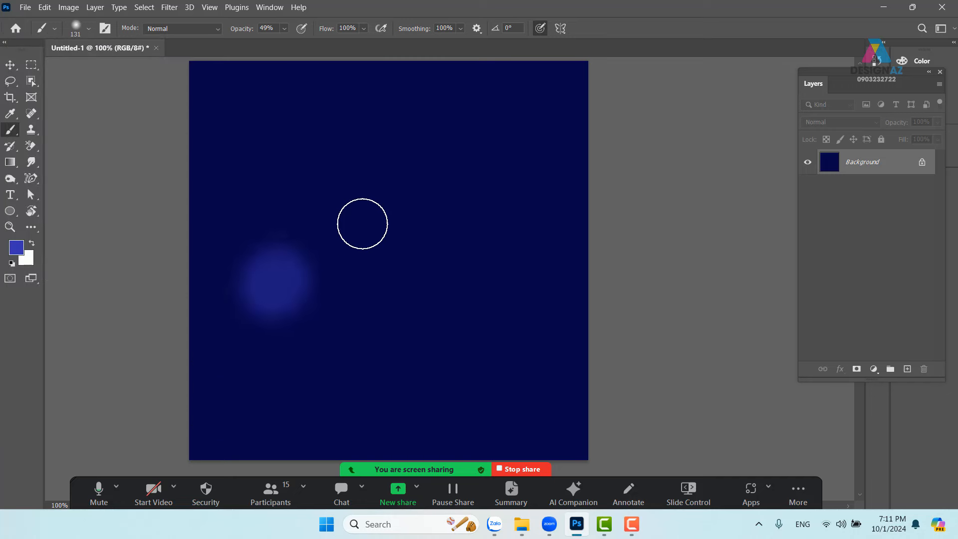
mouse_move(362, 223)
mouse_down()
mouse_move(508, 261)
mouse_move(507, 277)
mouse_up()
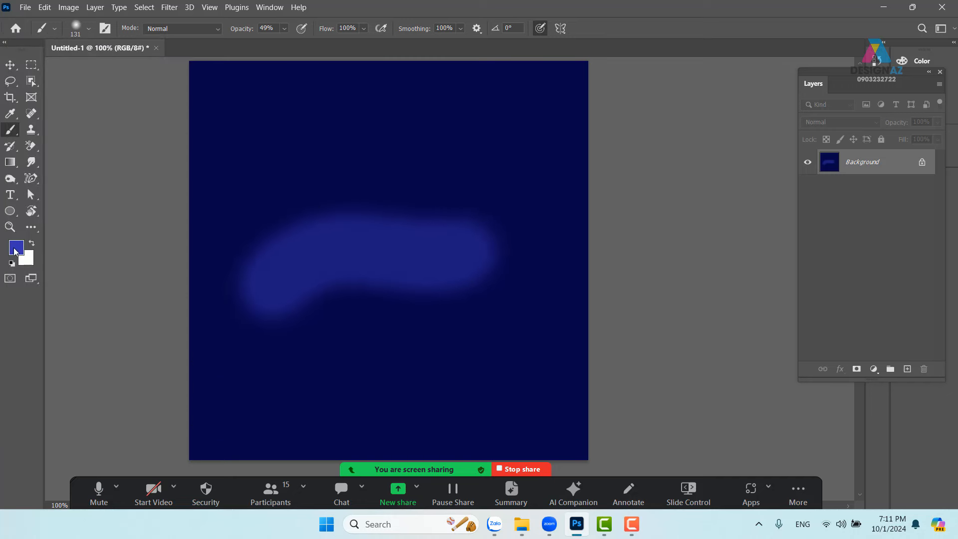
- Set the foreground color to the lighter blue #6a6ae5 and paint over the soft arched stroke
click(15, 249)
click(627, 209)
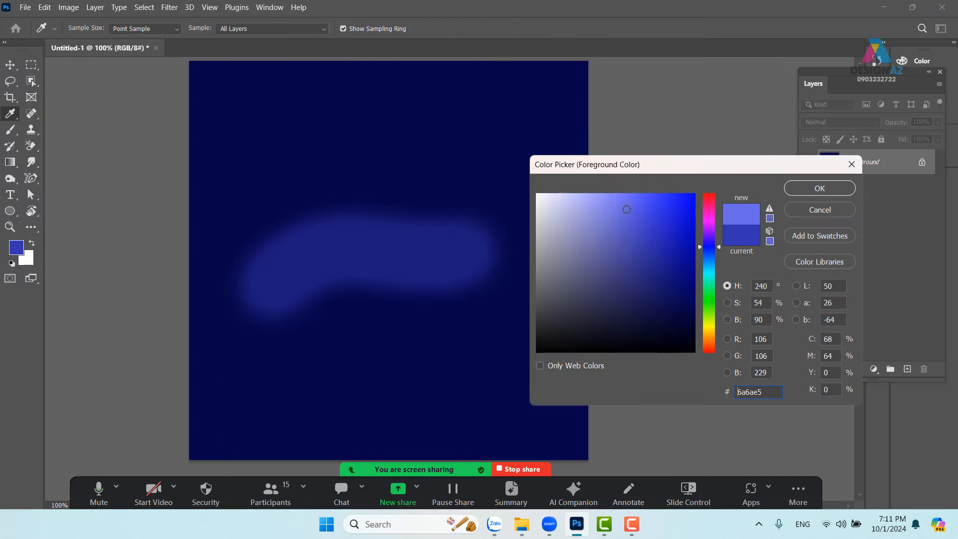
click(796, 187)
mouse_move(270, 276)
mouse_down()
mouse_move(387, 245)
mouse_move(458, 265)
mouse_move(524, 260)
mouse_move(483, 265)
mouse_up()
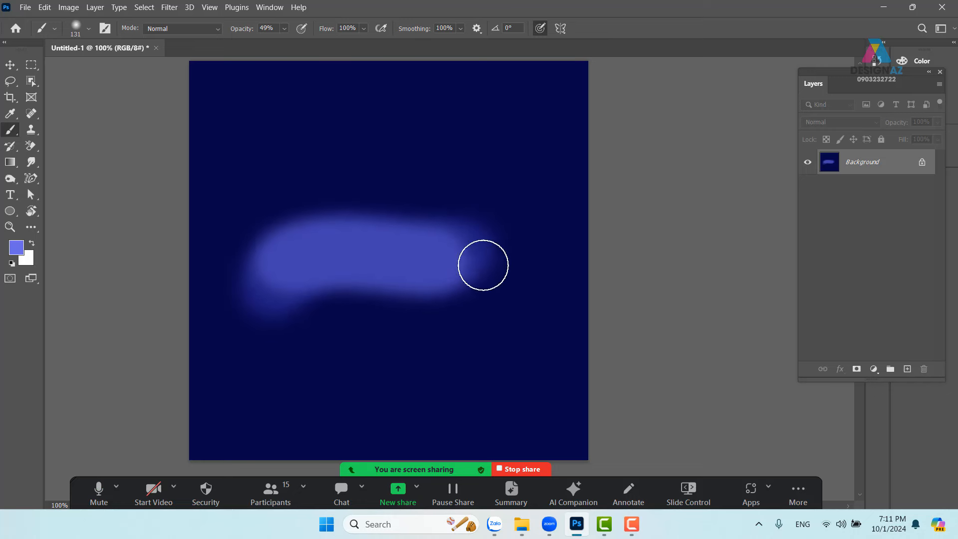
- Undo the lighter overlay and paint a long, soft wavy stroke across the canvas with the brush at 64 px
key(ctrl+z)
right_click(388, 166)
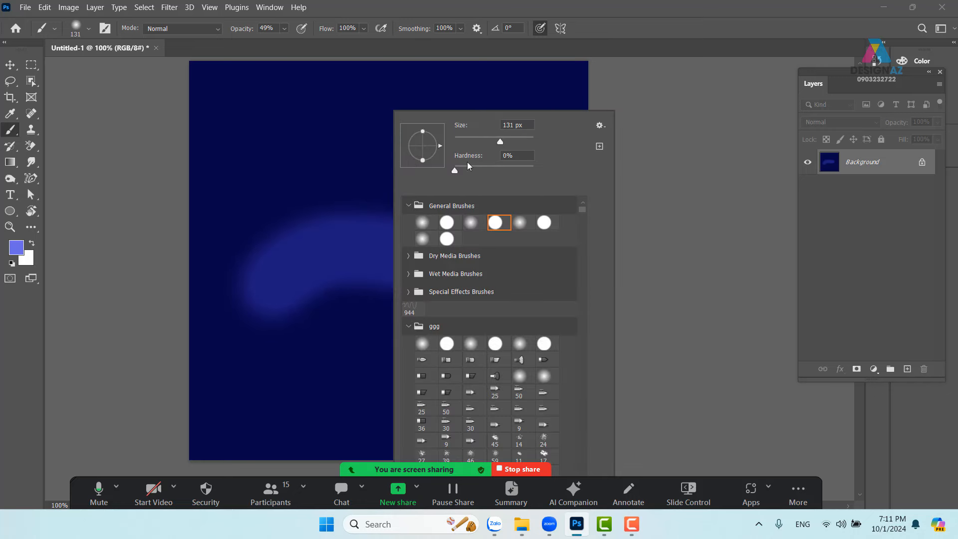
mouse_move(209, 333)
mouse_down()
mouse_move(268, 288)
mouse_move(353, 258)
mouse_move(519, 288)
mouse_up()
drag(596, 241, 601, 171)
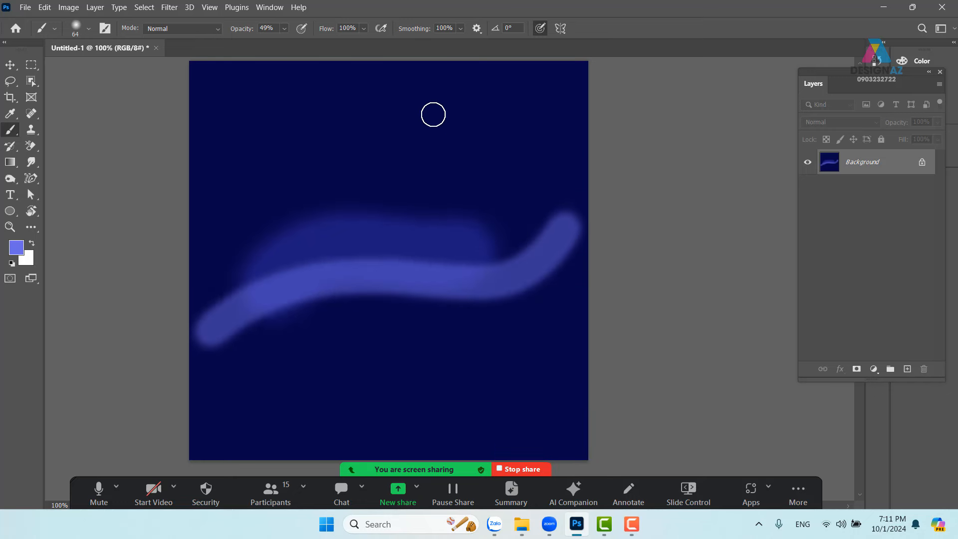
- Enlarge the brush to 139 px and paint soft spots in the upper-right and lower-left corners of the canvas
mouse_move(447, 118)
mouse_down()
mouse_move(510, 124)
mouse_move(492, 122)
mouse_move(517, 105)
mouse_up()
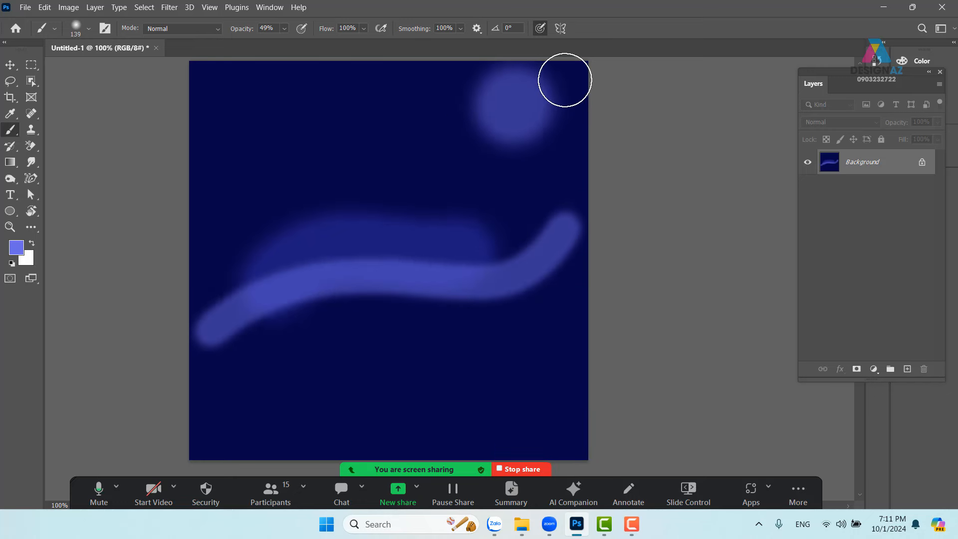
mouse_move(259, 381)
mouse_down()
mouse_move(218, 402)
mouse_move(220, 395)
mouse_up()
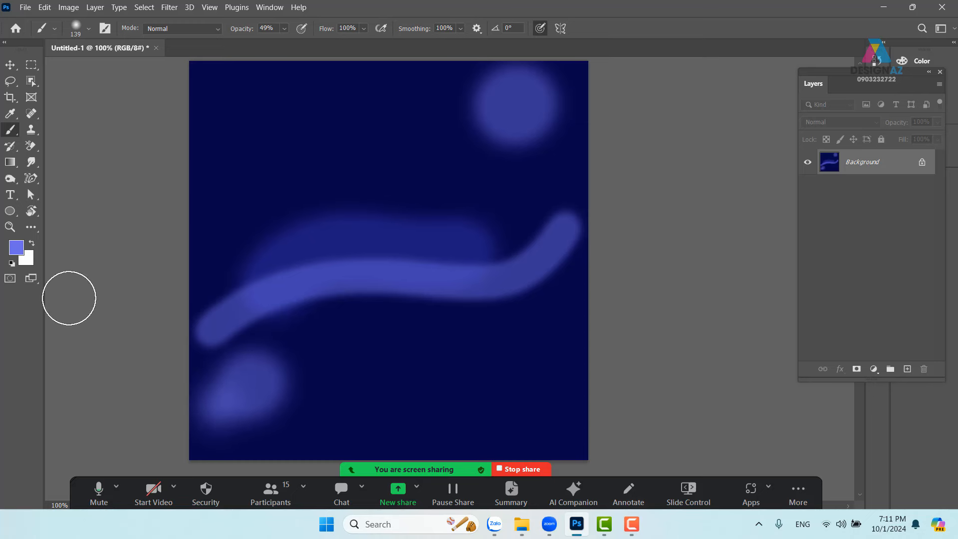
- Choose a darker, more saturated blue as the foreground color and paint a short horizontal stroke below the wavy one
click(16, 248)
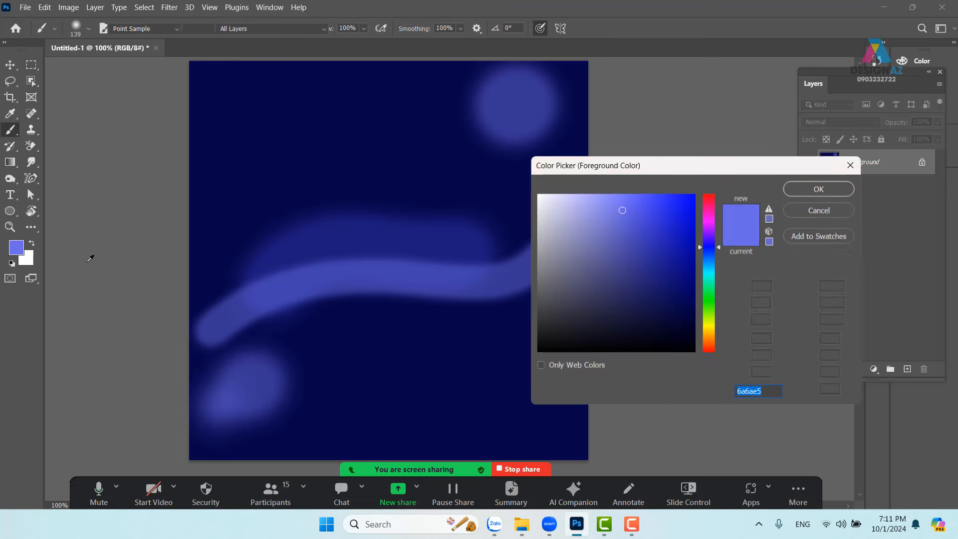
click(646, 234)
click(820, 189)
drag(355, 363, 434, 360)
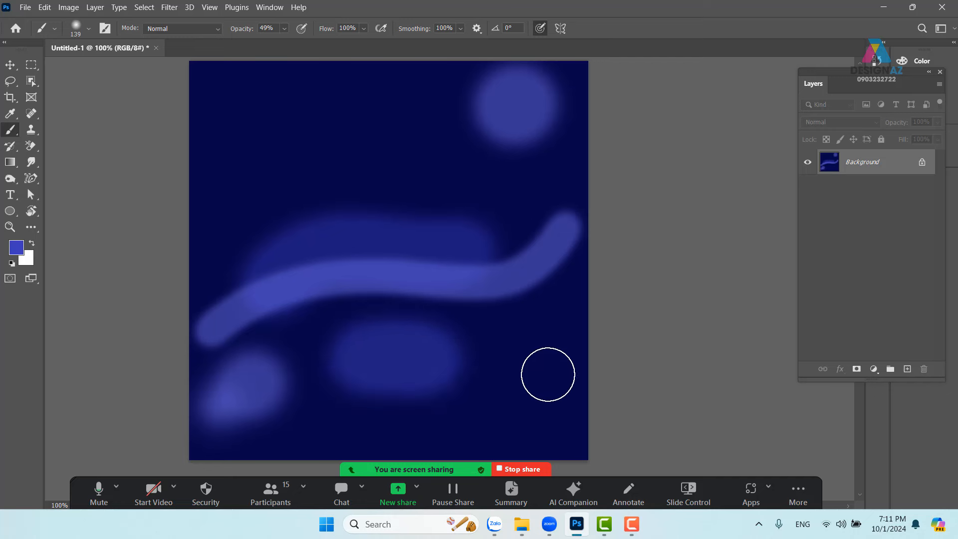
- Extend the soft blue stroke toward the canvas's lower-right area and paint another short one in the upper-left area
drag(548, 374, 579, 361)
mouse_move(275, 164)
mouse_down()
mouse_move(320, 135)
mouse_move(400, 141)
mouse_up()
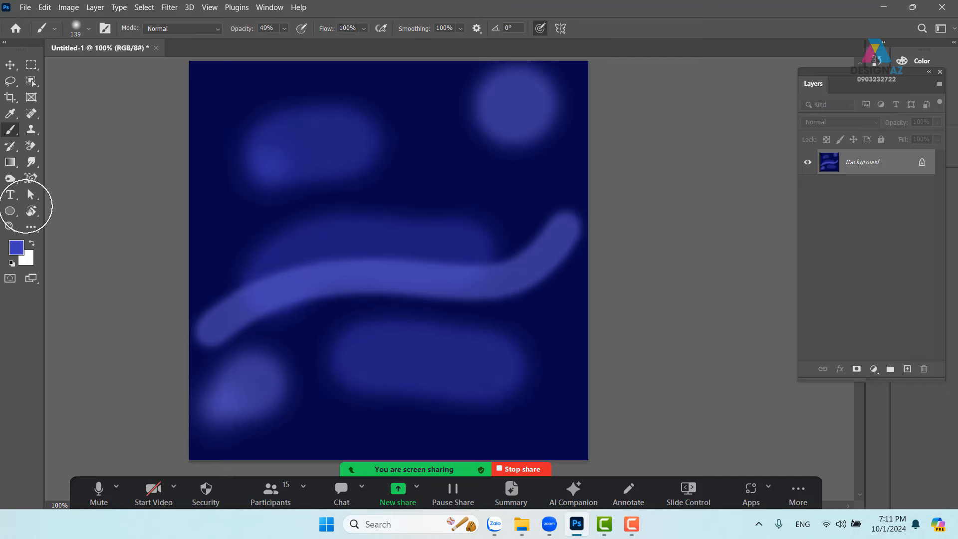
click(10, 65)
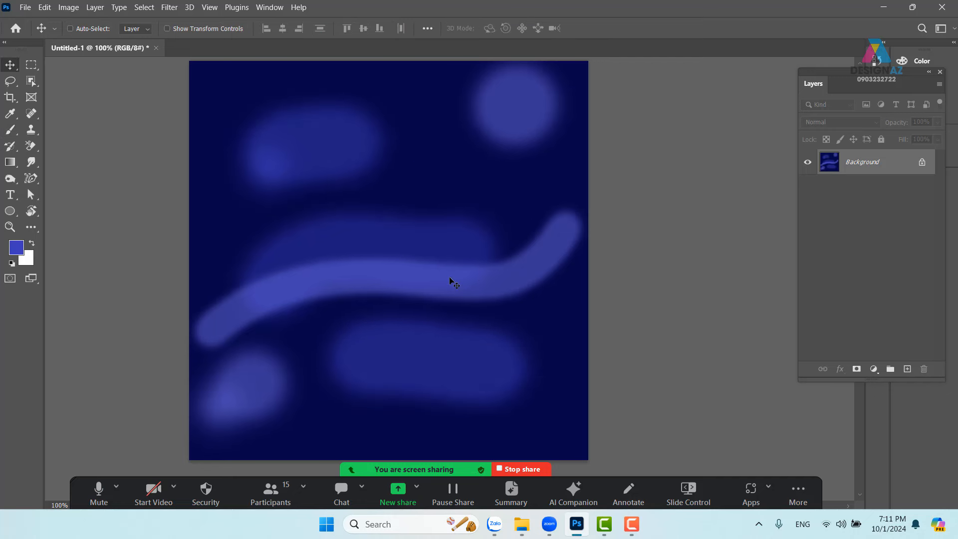
- Apply a Gaussian Blur with a radius of about 52 pixels to the painted blue background
click(172, 8)
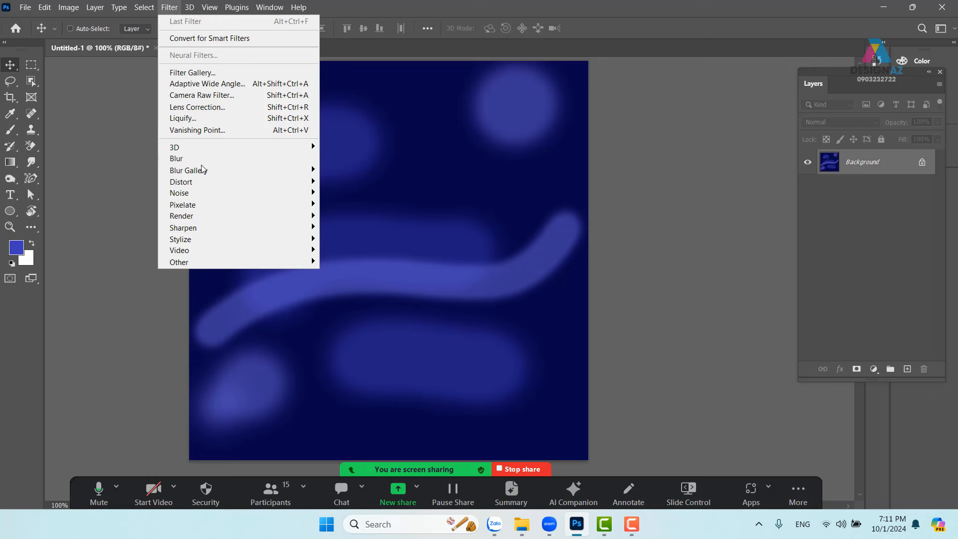
mouse_move(210, 159)
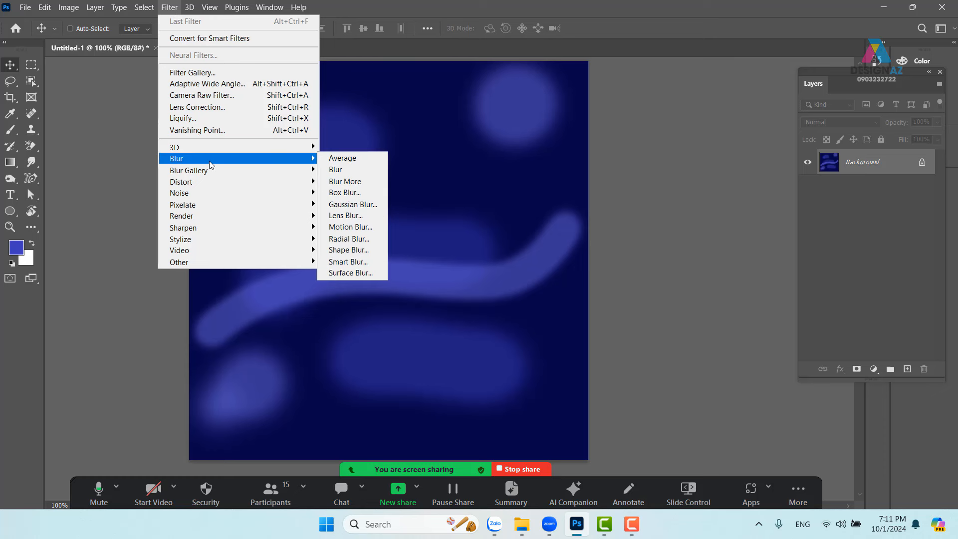
click(353, 205)
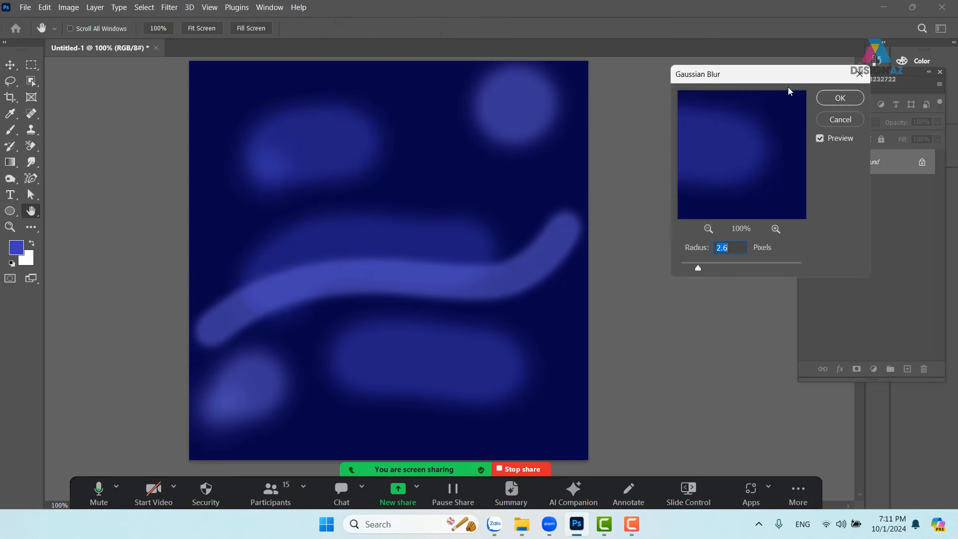
mouse_move(732, 266)
mouse_down()
mouse_move(781, 264)
mouse_move(751, 265)
mouse_up()
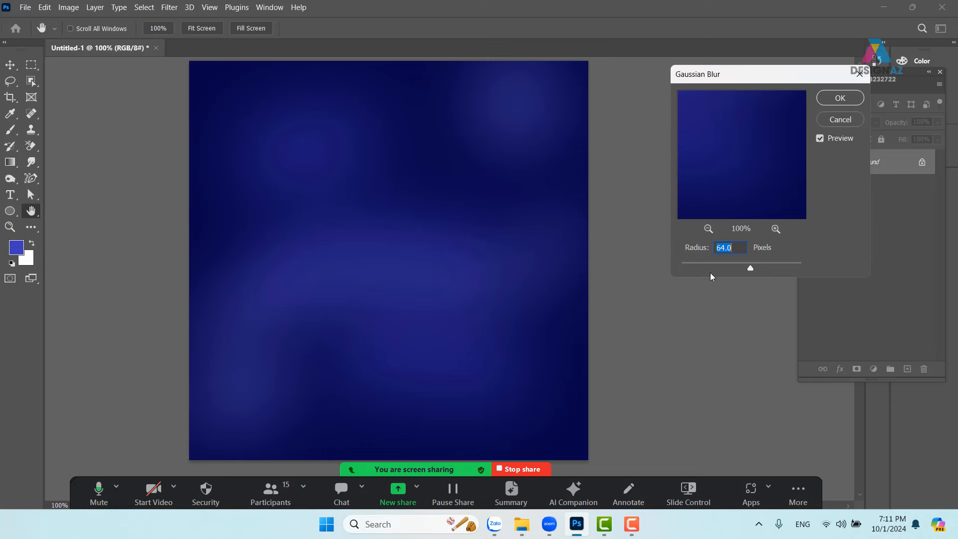
drag(741, 268, 749, 267)
click(841, 98)
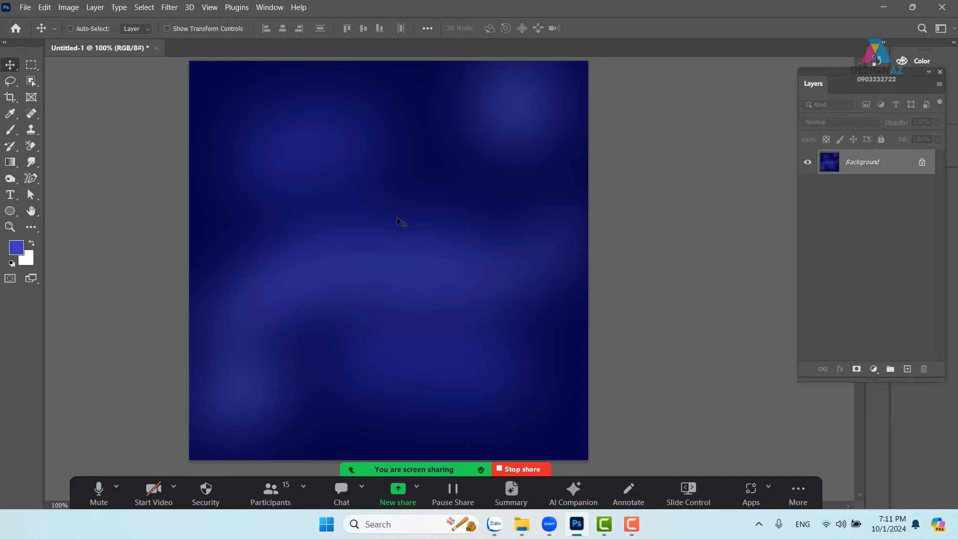
- Return to the Brush tool, shrink it to 70 px, try a soft stroke across the middle and undo it
key(b)
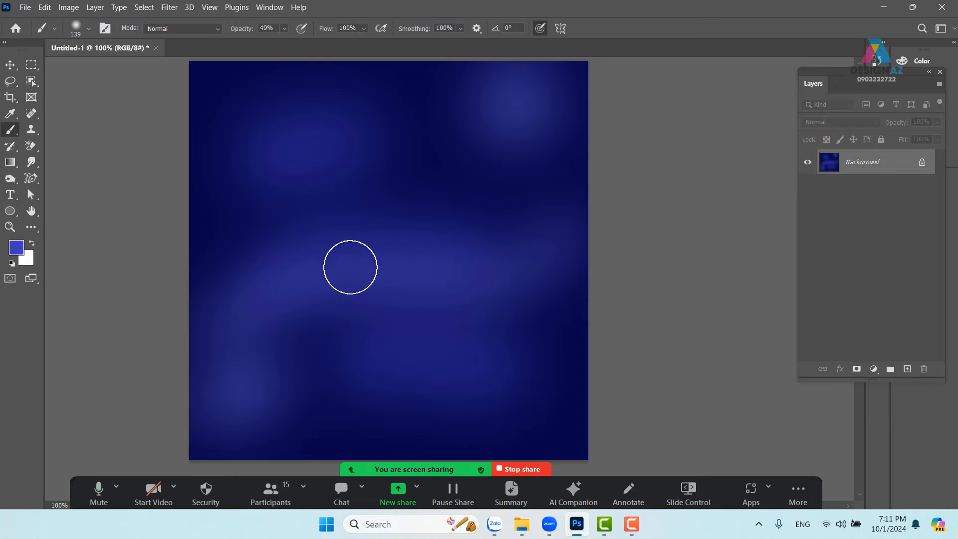
drag(381, 259, 347, 261)
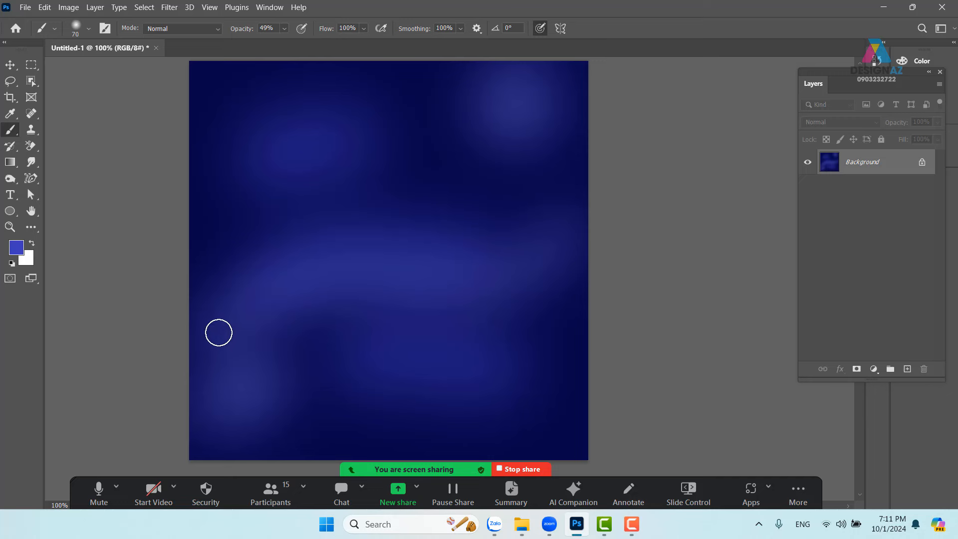
mouse_move(233, 333)
mouse_down()
mouse_move(285, 286)
mouse_move(440, 297)
mouse_move(504, 265)
mouse_up()
key(ctrl+z)
- Set the foreground color to the light lavender blue #a3a3f0
click(15, 248)
click(587, 203)
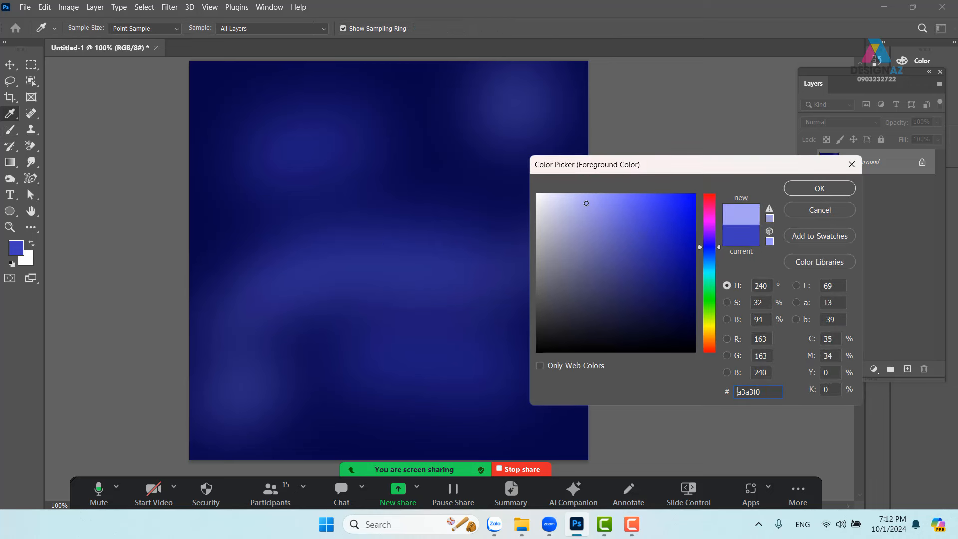
click(826, 192)
- Paint four long wavy strokes across the canvas from top to bottom with the soft brush at 56 px
mouse_move(272, 284)
mouse_down()
mouse_move(350, 271)
mouse_move(484, 290)
mouse_move(521, 268)
mouse_move(535, 239)
mouse_up()
mouse_move(268, 200)
mouse_down()
mouse_move(396, 169)
mouse_move(454, 201)
mouse_move(510, 194)
mouse_up()
click(533, 103)
mouse_move(451, 115)
mouse_down()
mouse_move(391, 85)
mouse_move(287, 74)
mouse_move(230, 122)
mouse_move(233, 150)
mouse_up()
mouse_move(233, 375)
mouse_down()
mouse_move(363, 360)
mouse_move(411, 426)
mouse_move(482, 446)
mouse_move(544, 418)
mouse_up()
- Apply Gaussian Blur again so the light wavy strokes melt into the blue background
click(169, 7)
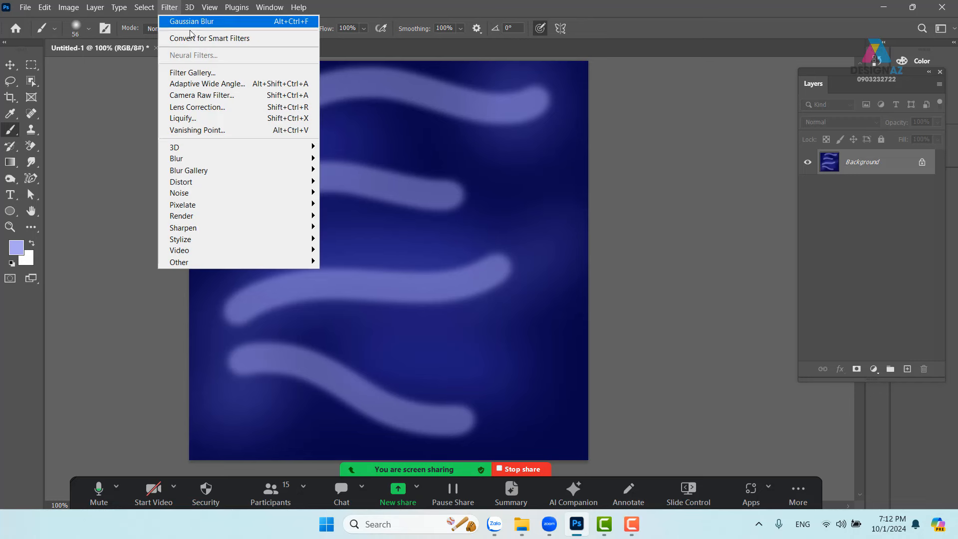
mouse_move(209, 158)
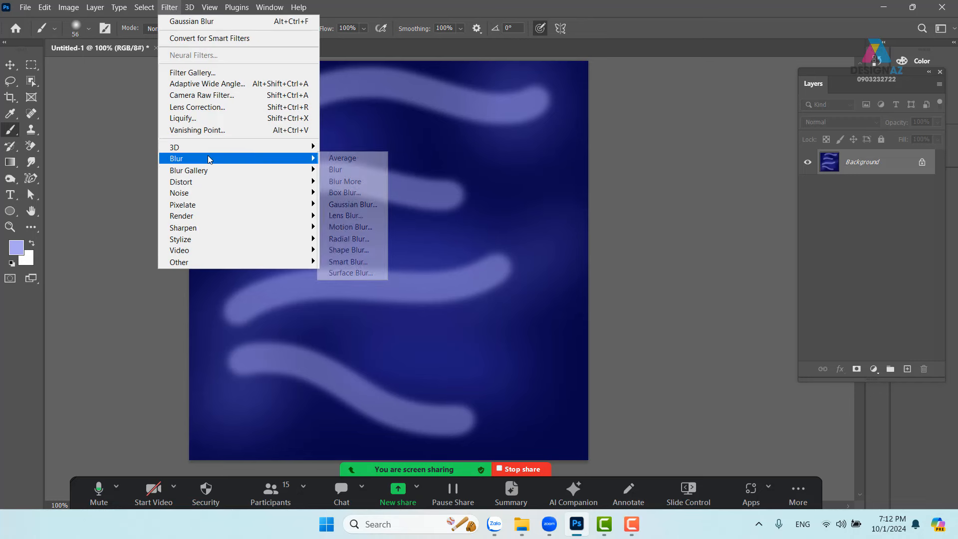
click(372, 205)
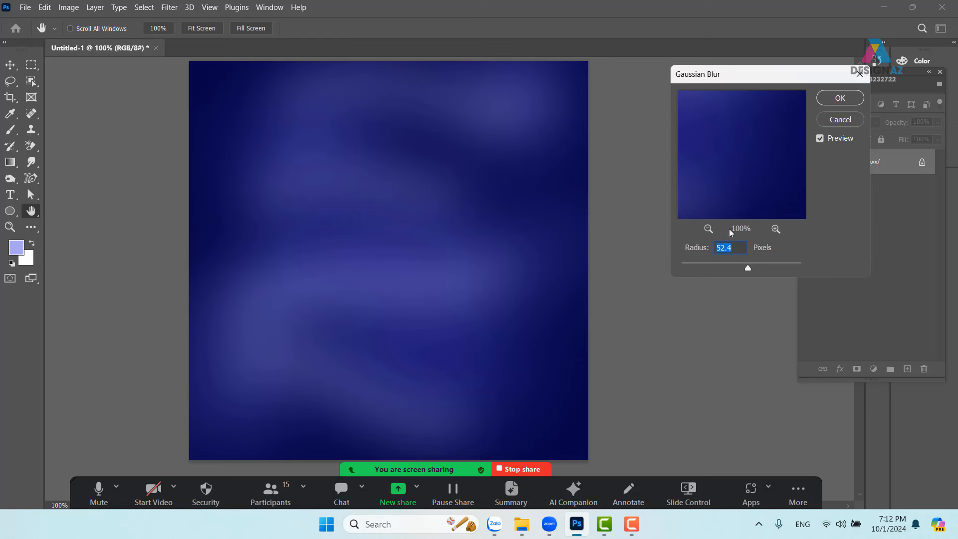
drag(747, 267, 746, 269)
click(841, 98)
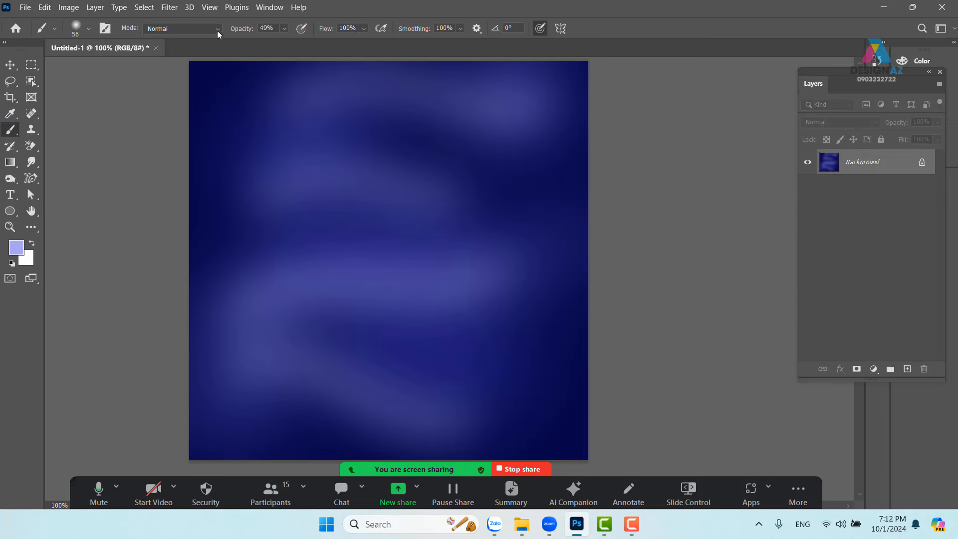
- Open the Liquify filter, enlarge the Forward Warp brush and push the light bands into flowing folds across the canvas
click(170, 8)
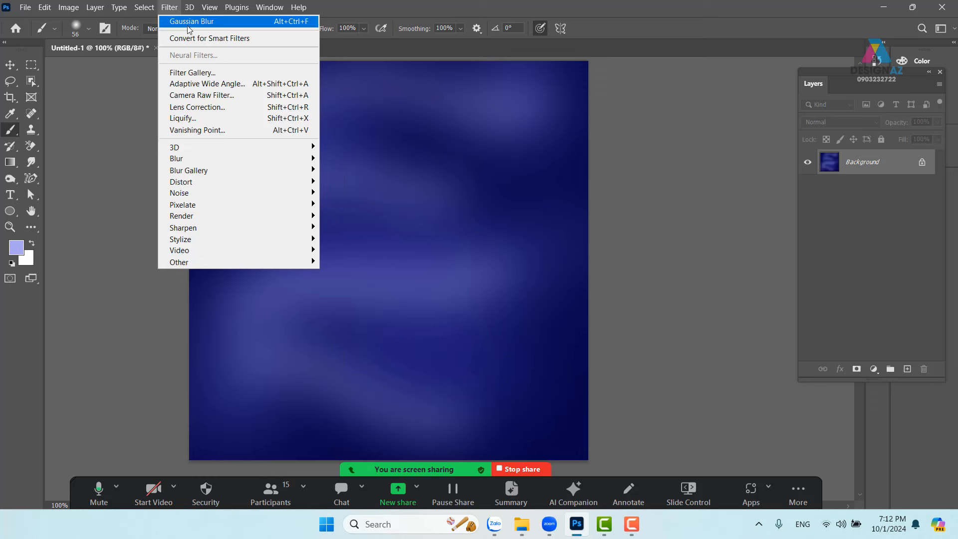
click(239, 123)
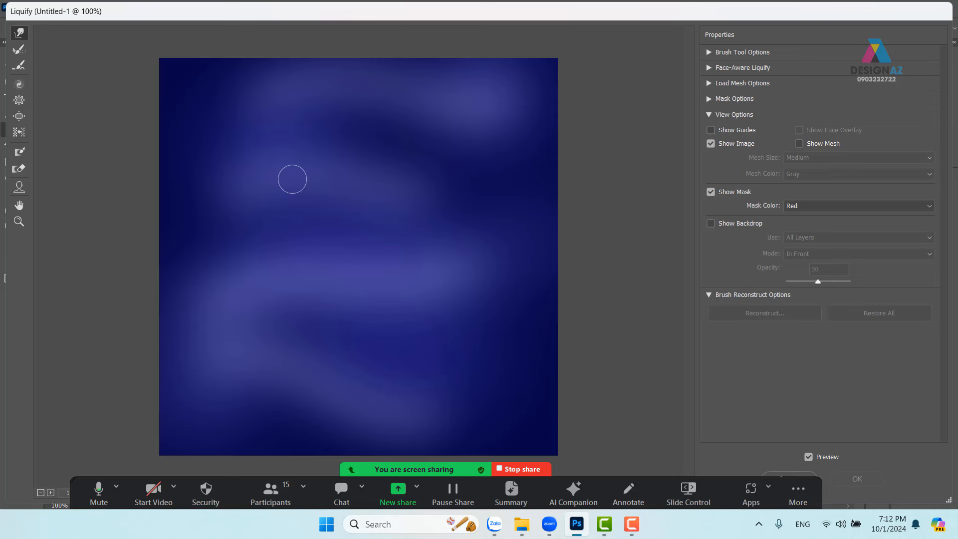
alt+right_click(309, 182)
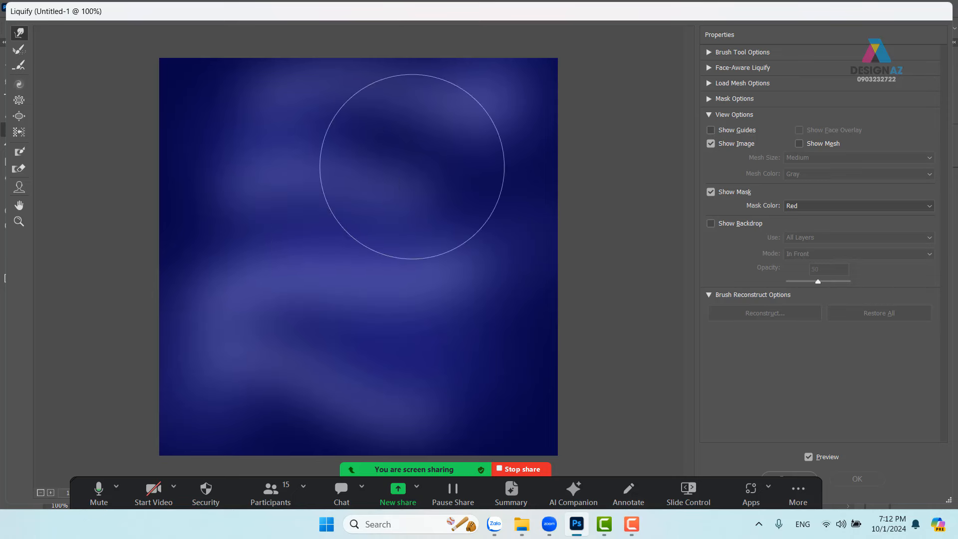
mouse_move(363, 132)
mouse_down()
mouse_move(321, 282)
mouse_move(349, 342)
mouse_move(300, 374)
mouse_move(191, 259)
mouse_move(169, 261)
mouse_up()
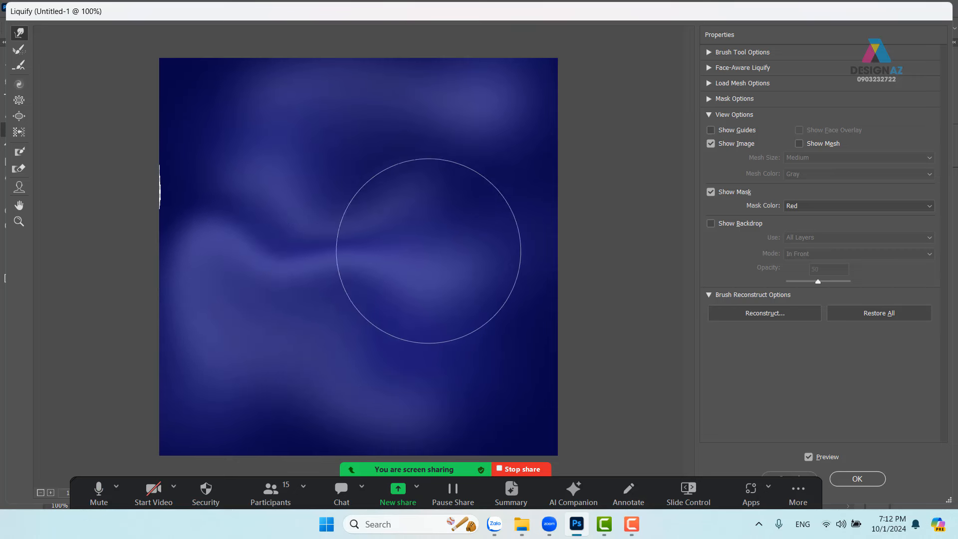
drag(428, 250, 426, 305)
drag(427, 234, 491, 274)
mouse_move(364, 191)
mouse_down()
mouse_move(424, 221)
mouse_move(433, 200)
mouse_move(464, 221)
mouse_move(270, 155)
mouse_move(242, 151)
mouse_move(237, 175)
mouse_move(265, 129)
mouse_move(201, 120)
mouse_move(274, 89)
mouse_move(339, 89)
mouse_move(317, 165)
mouse_up()
mouse_move(415, 146)
mouse_down()
mouse_move(344, 138)
mouse_move(234, 384)
mouse_move(334, 316)
mouse_move(220, 328)
mouse_move(164, 283)
mouse_move(211, 309)
mouse_move(213, 291)
mouse_move(218, 324)
mouse_move(237, 305)
mouse_move(218, 308)
mouse_move(367, 350)
mouse_up()
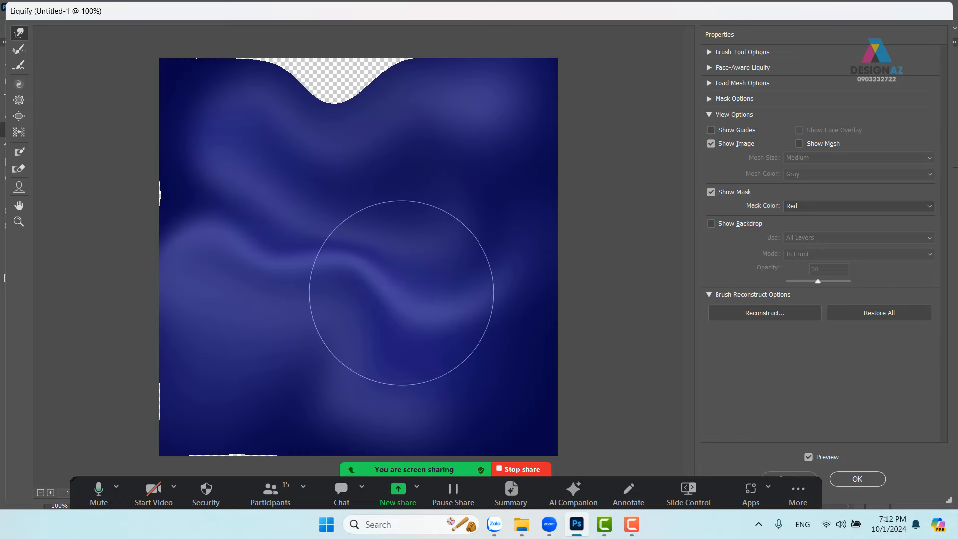
- Warp the light bands out past the bottom and left canvas edges and close the transparent gap at the top edge
key(ctrl+minus)
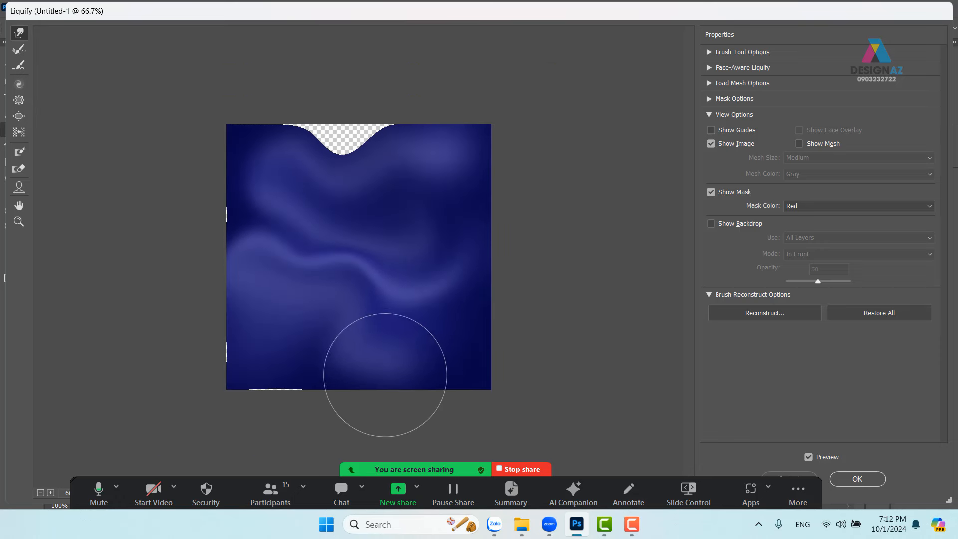
mouse_move(366, 360)
mouse_down()
mouse_move(356, 394)
mouse_move(440, 392)
mouse_up()
mouse_move(300, 388)
mouse_down()
mouse_move(359, 392)
mouse_move(381, 381)
mouse_up()
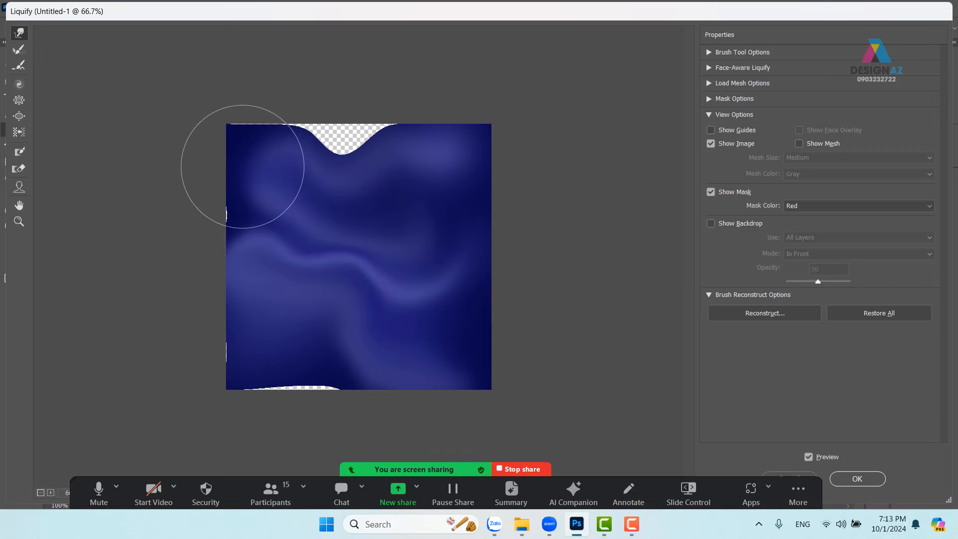
mouse_move(229, 171)
mouse_down()
mouse_move(202, 141)
mouse_move(206, 126)
mouse_up()
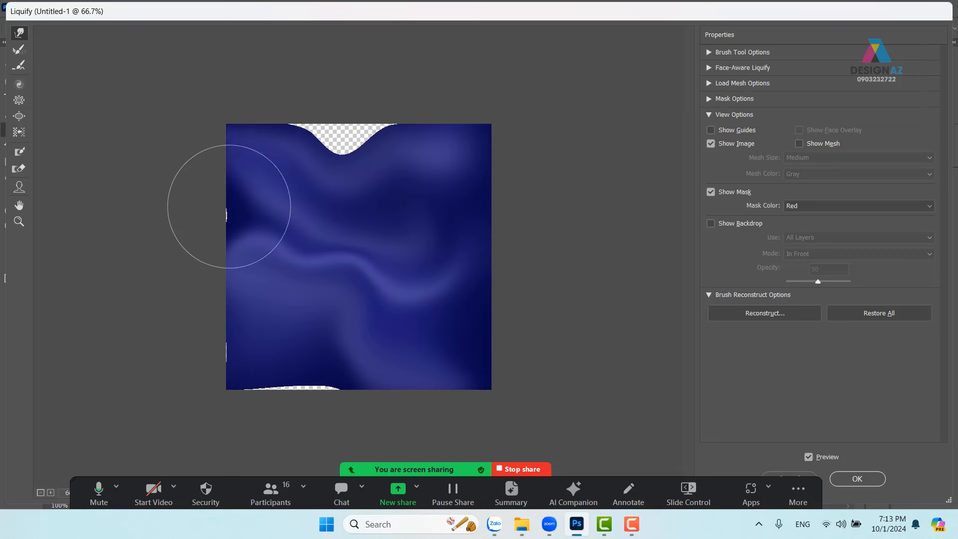
drag(230, 206, 199, 214)
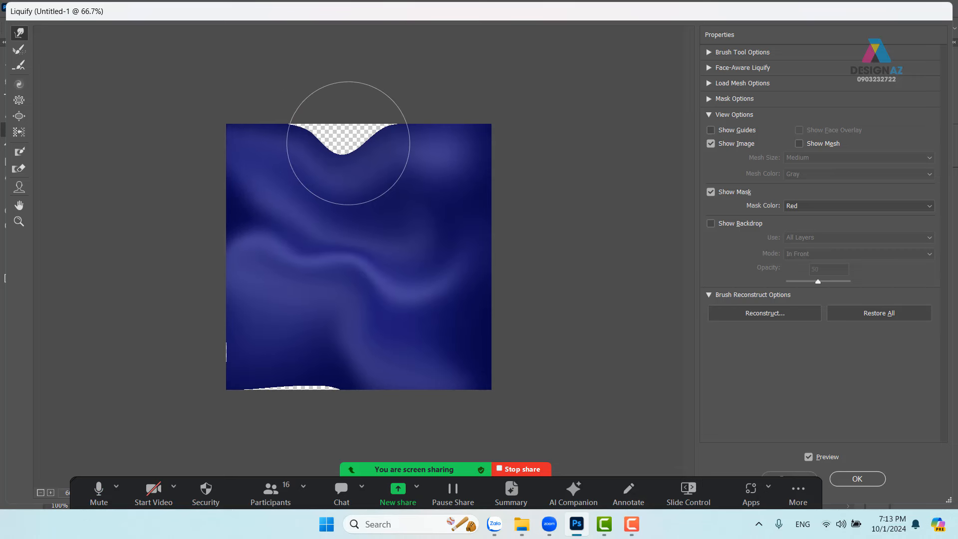
drag(348, 144, 288, 153)
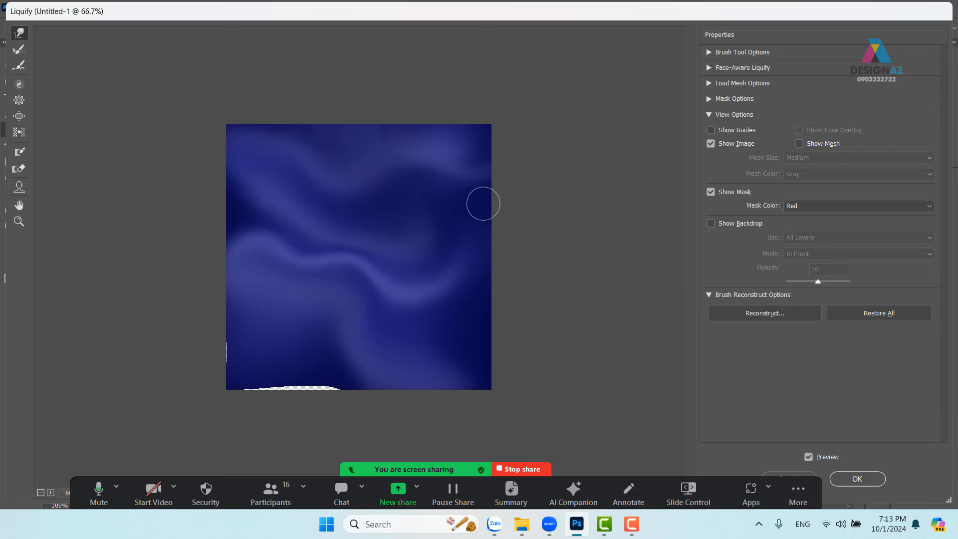
- Resize the warp brush, bend the upper-right light band out to the corner and fill the small gaps along the top edge
alt+right_click(480, 193)
drag(448, 177, 498, 140)
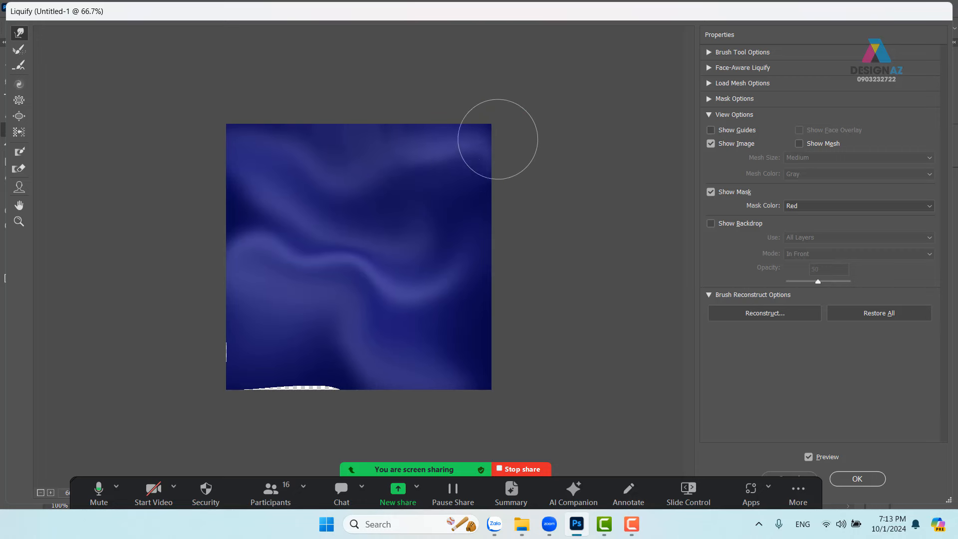
drag(414, 132, 441, 162)
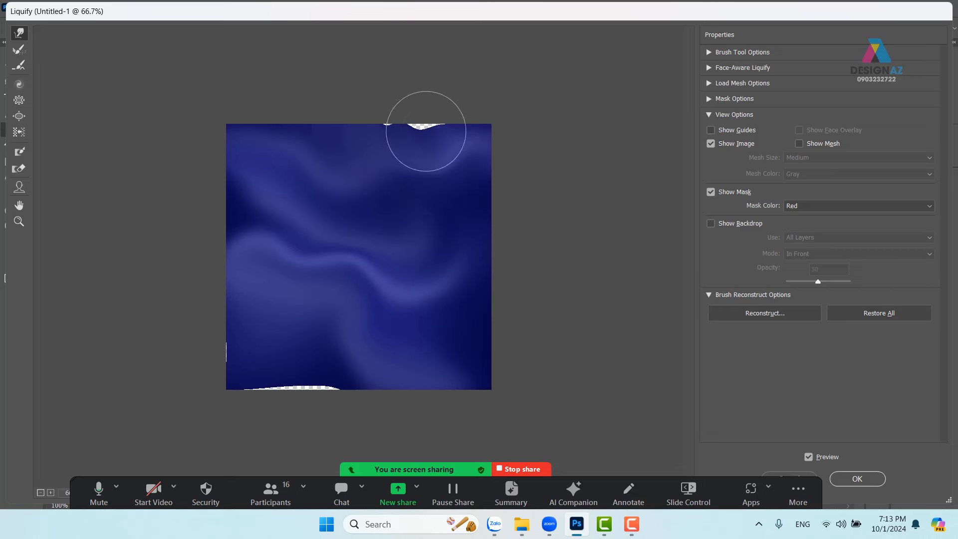
drag(426, 132, 421, 103)
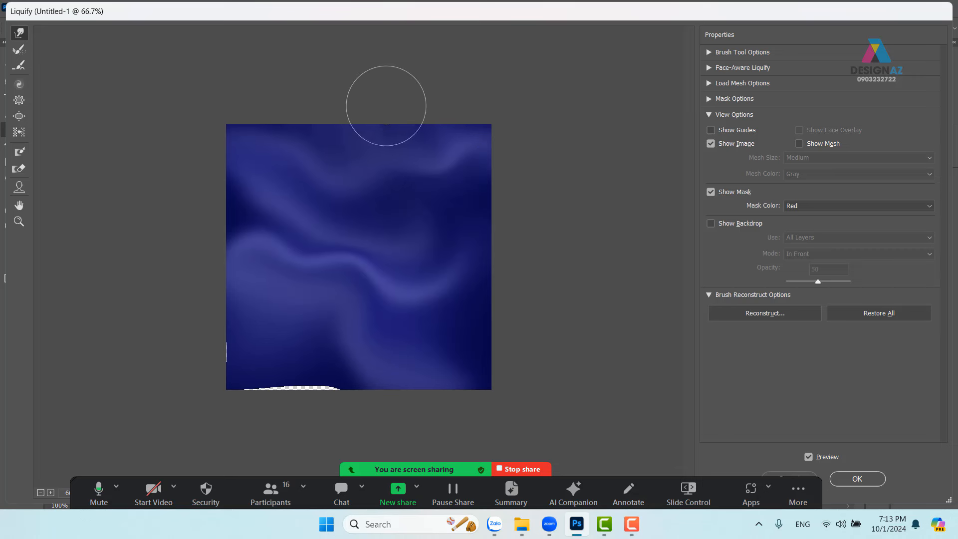
mouse_move(362, 114)
mouse_down()
mouse_move(439, 114)
mouse_move(486, 99)
mouse_up()
mouse_move(366, 122)
mouse_down()
mouse_move(469, 112)
mouse_move(338, 126)
mouse_move(472, 96)
mouse_up()
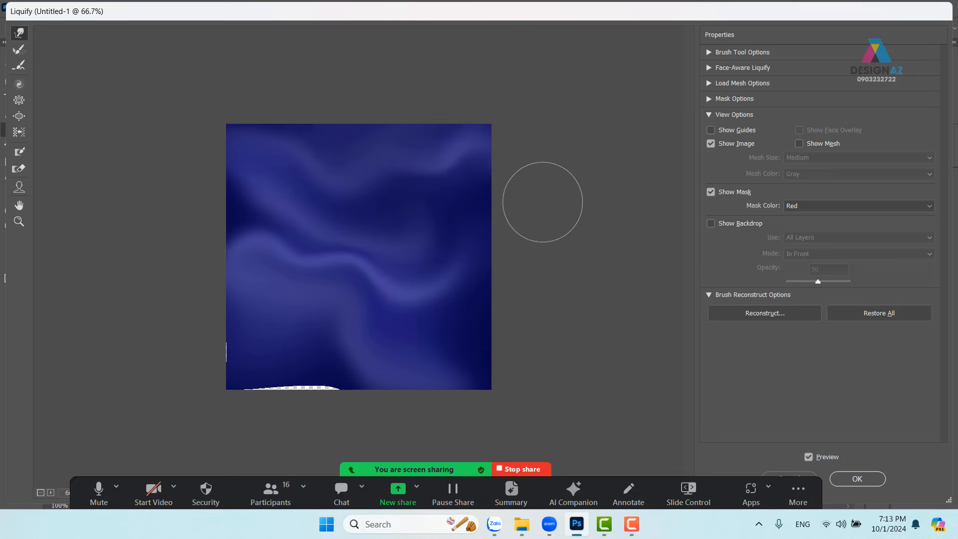
- Add bends to the upper and middle light bands and pull the lower-left area outward to cover the transparent edge gaps
mouse_move(498, 207)
mouse_down()
mouse_move(464, 179)
mouse_move(369, 162)
mouse_move(410, 175)
mouse_move(365, 192)
mouse_move(353, 181)
mouse_move(369, 209)
mouse_move(285, 214)
mouse_move(248, 200)
mouse_up()
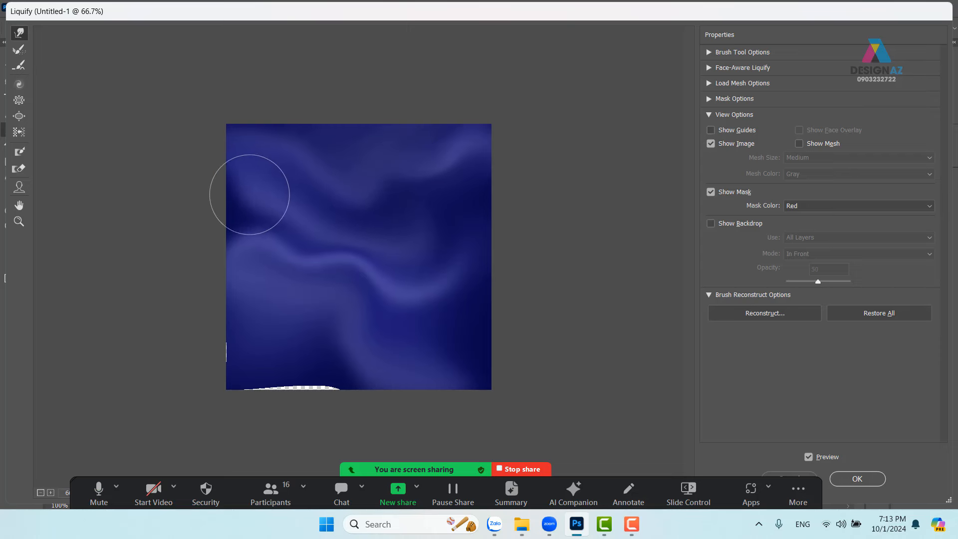
drag(329, 240, 306, 213)
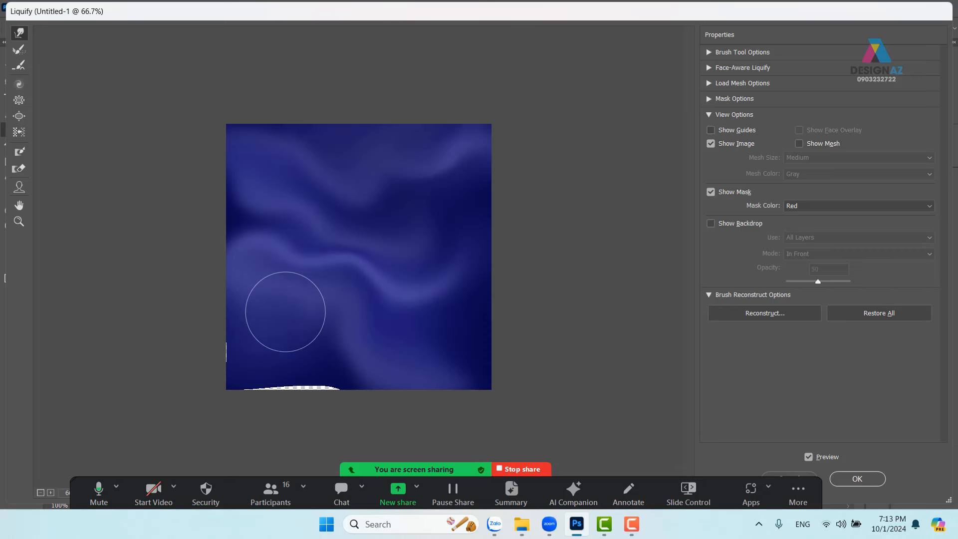
mouse_move(277, 303)
mouse_down()
mouse_move(313, 358)
mouse_move(300, 404)
mouse_move(317, 387)
mouse_move(324, 399)
mouse_move(230, 344)
mouse_up()
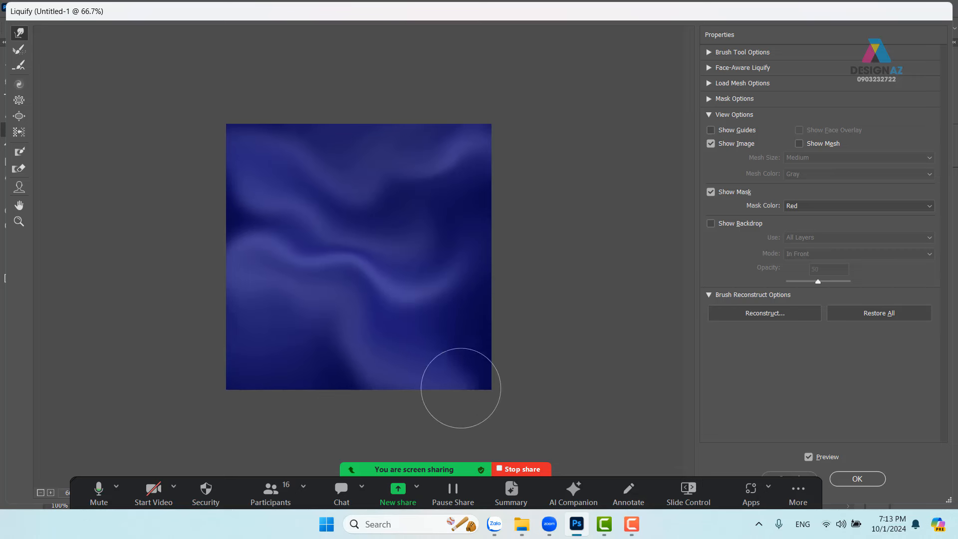
- Reshape the light band in the lower-right area and push the middle band's left end upward past the canvas edge
mouse_move(462, 346)
mouse_down()
mouse_move(441, 380)
mouse_move(413, 343)
mouse_up()
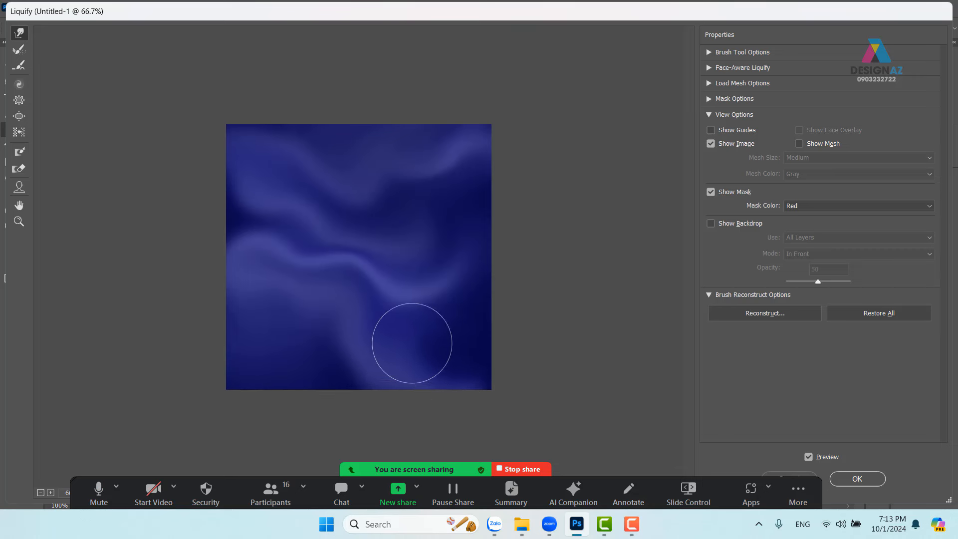
drag(537, 397, 496, 385)
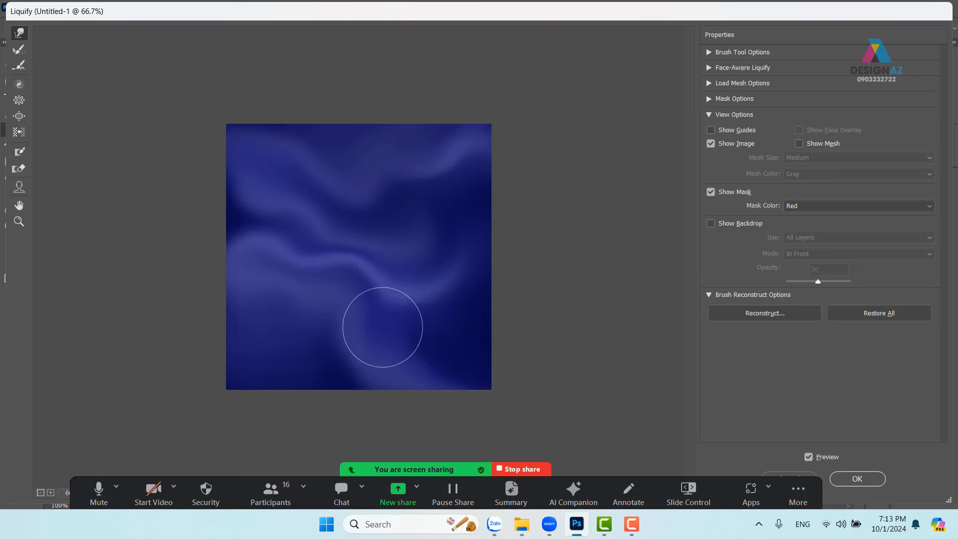
drag(383, 327, 451, 349)
mouse_move(250, 264)
mouse_down()
mouse_move(206, 256)
mouse_move(218, 256)
mouse_move(201, 226)
mouse_up()
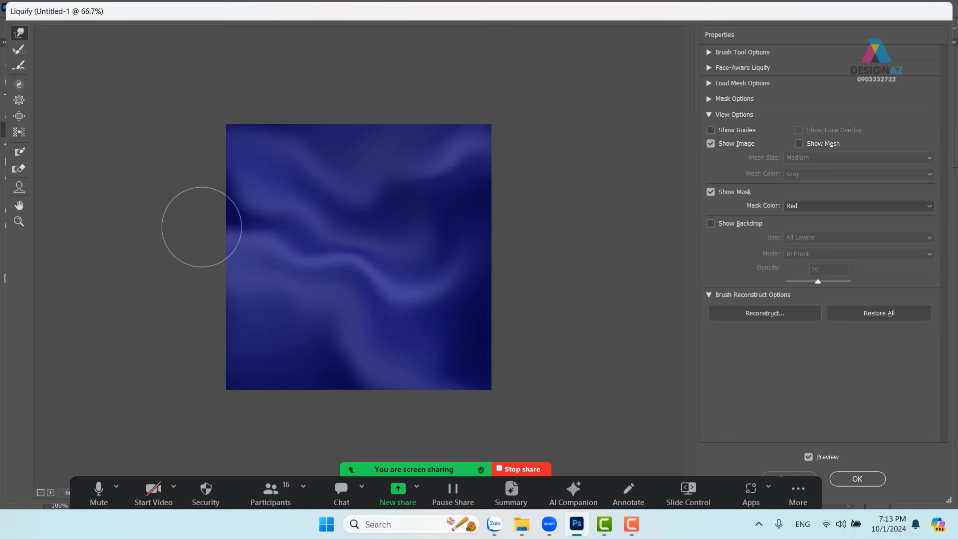
drag(240, 249, 221, 224)
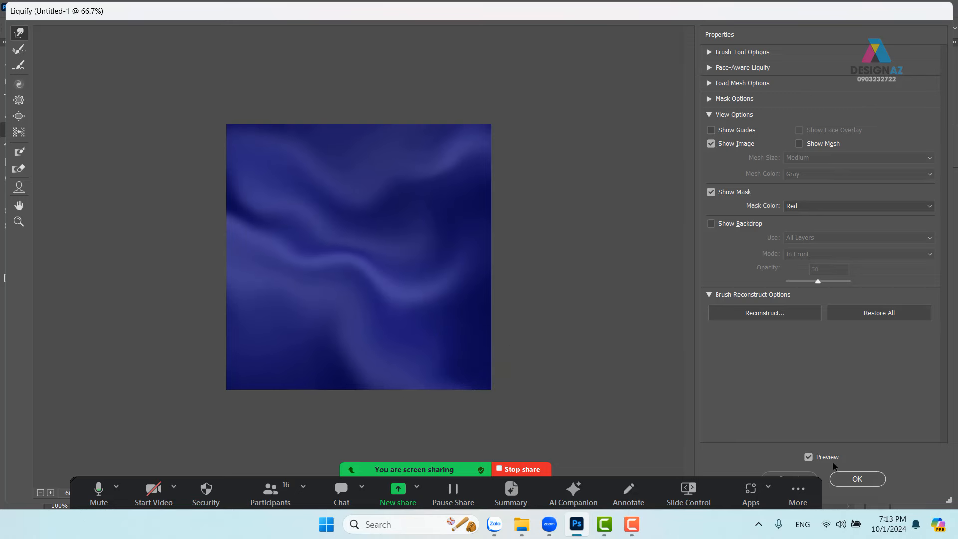
- Apply the Liquify warp to the Background and add a new empty layer above it
click(871, 479)
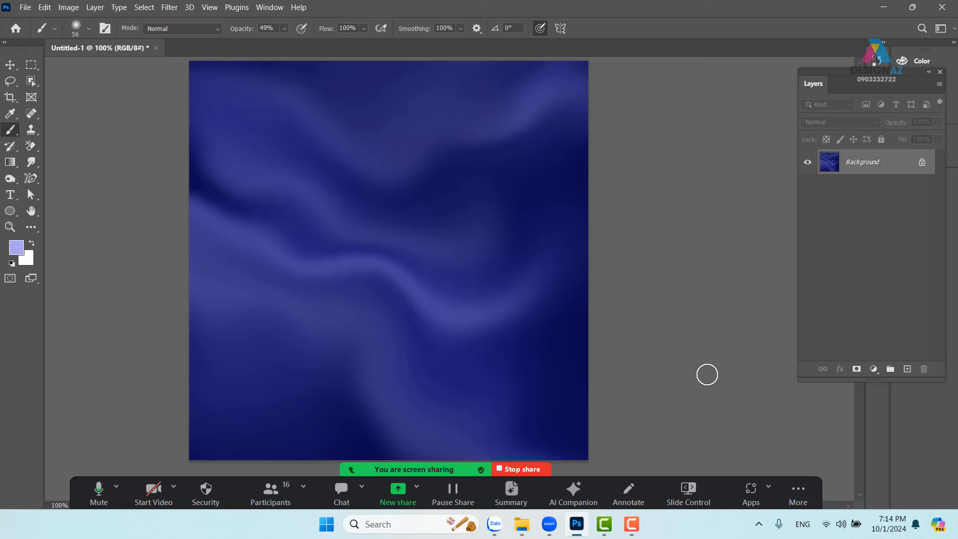
key(ctrl+plus)
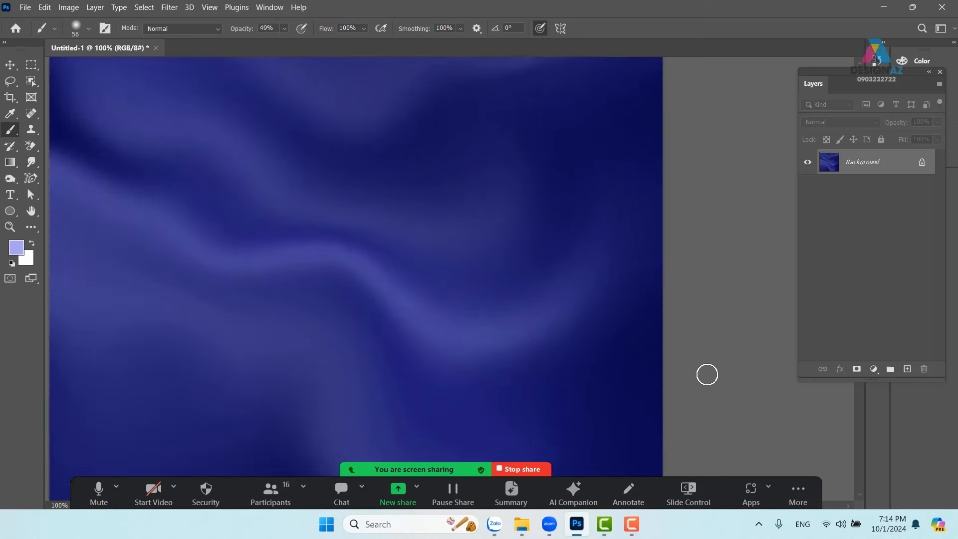
scroll(462, 290, down, 2)
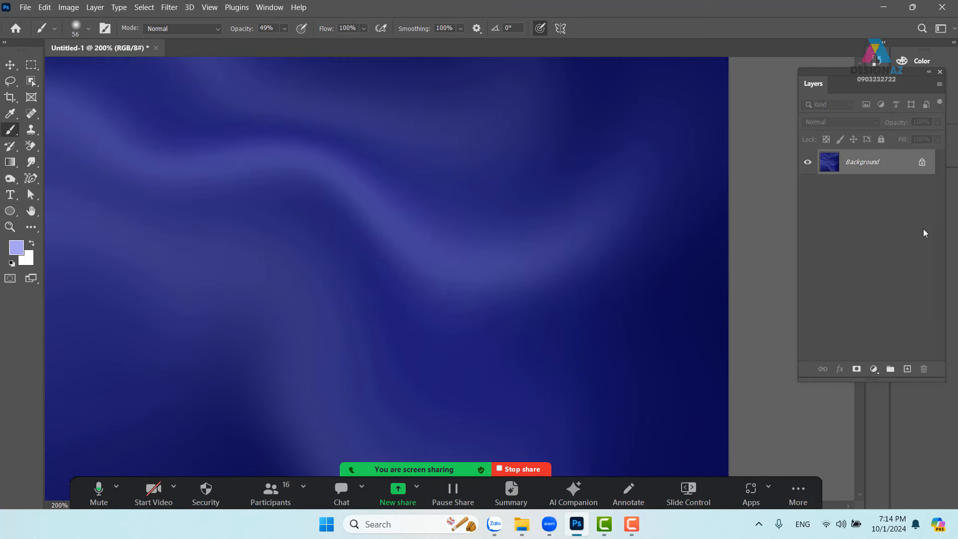
click(907, 369)
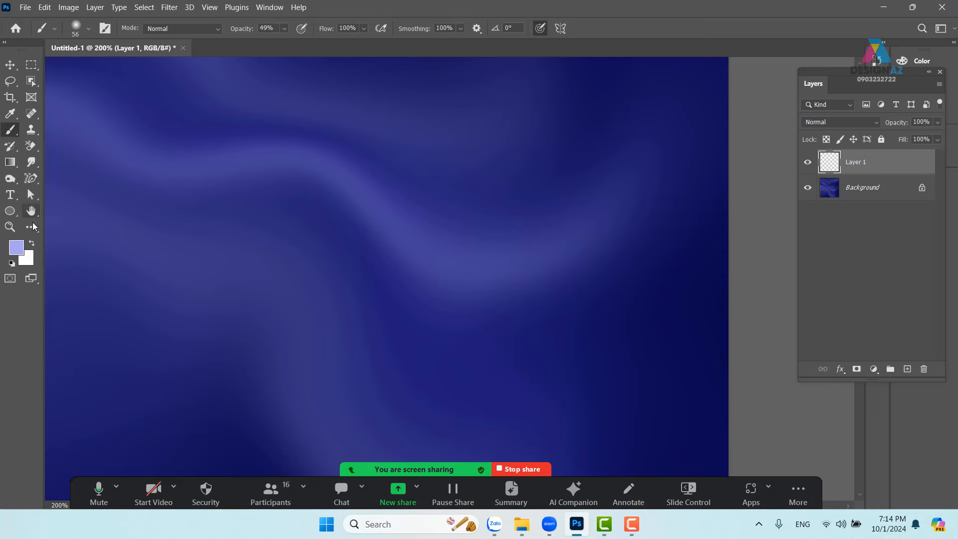
- Set the foreground colour to a paler lavender for painting highlights
click(17, 248)
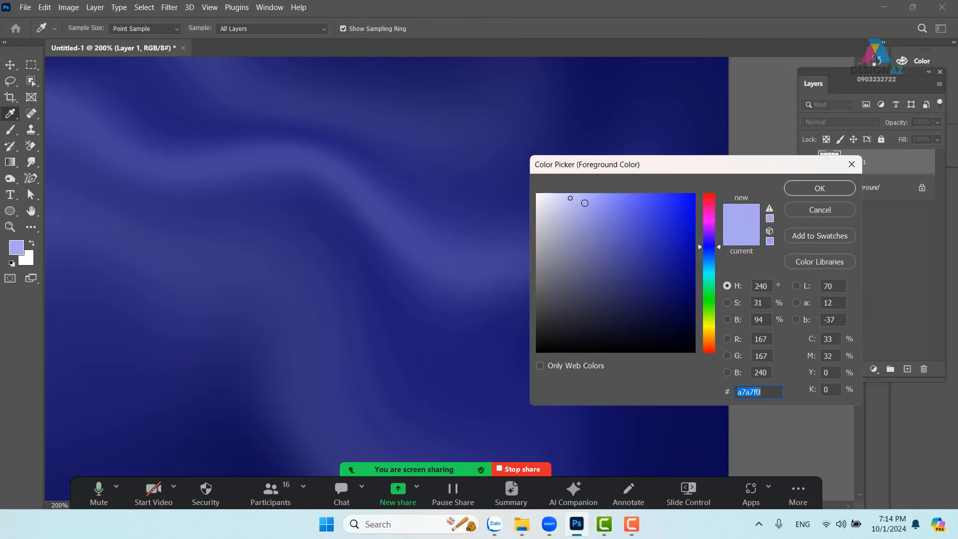
drag(570, 199, 566, 192)
click(826, 191)
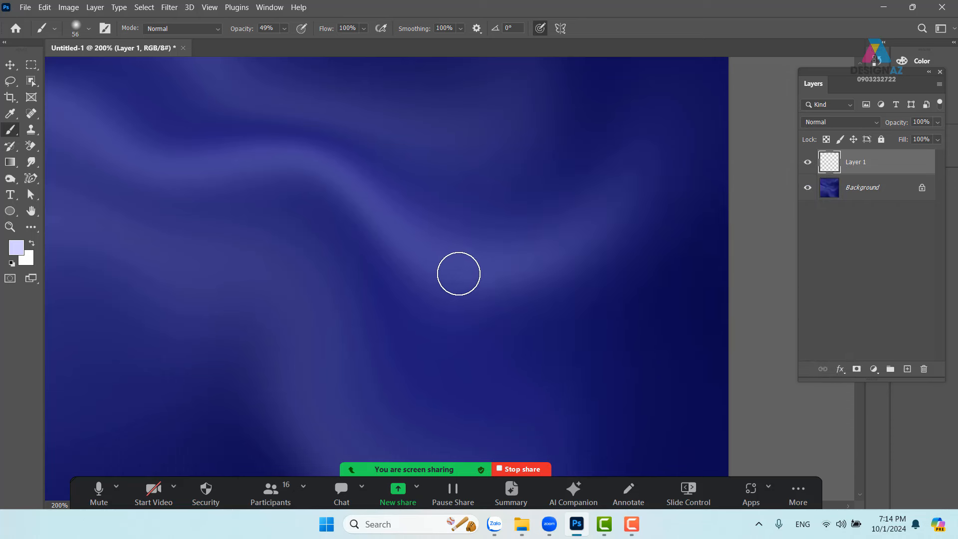
- Reduce the brush to 30 px, dab a highlight on the middle band's descending bend and undo the trial strokes beside it
drag(458, 272, 442, 272)
click(397, 227)
mouse_move(396, 226)
mouse_down()
mouse_move(448, 266)
mouse_move(479, 272)
mouse_move(445, 266)
mouse_up()
key(ctrl+z)
mouse_move(388, 223)
mouse_down()
mouse_move(437, 268)
mouse_move(459, 274)
mouse_move(508, 264)
mouse_move(606, 202)
mouse_up()
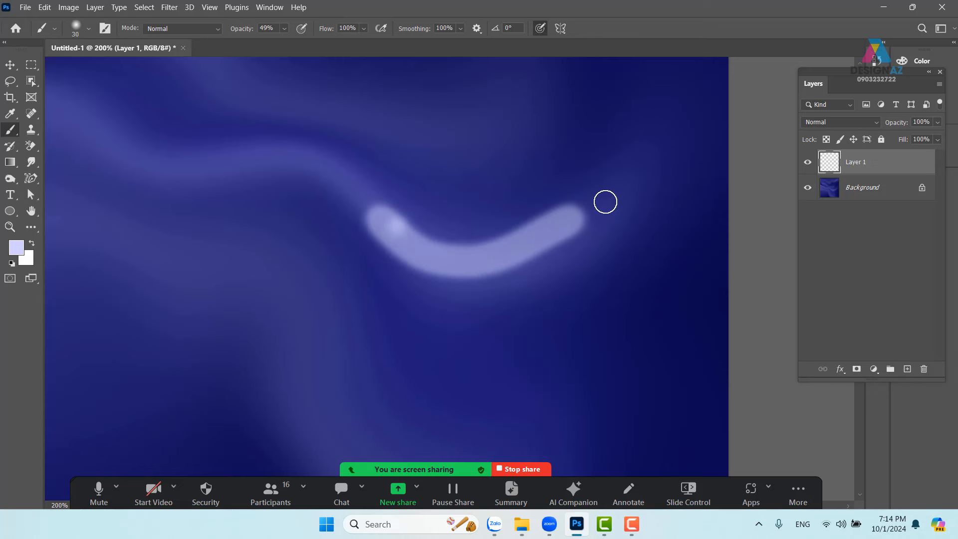
key(ctrl+z)
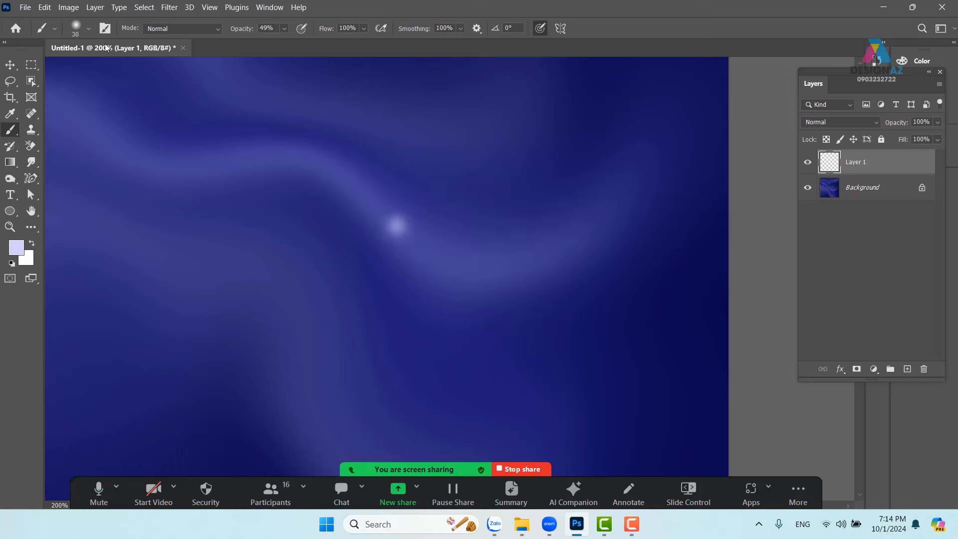
- Give the 30 px brush 0% hardness and paint a highlight along the middle band's lower-right curve
click(90, 32)
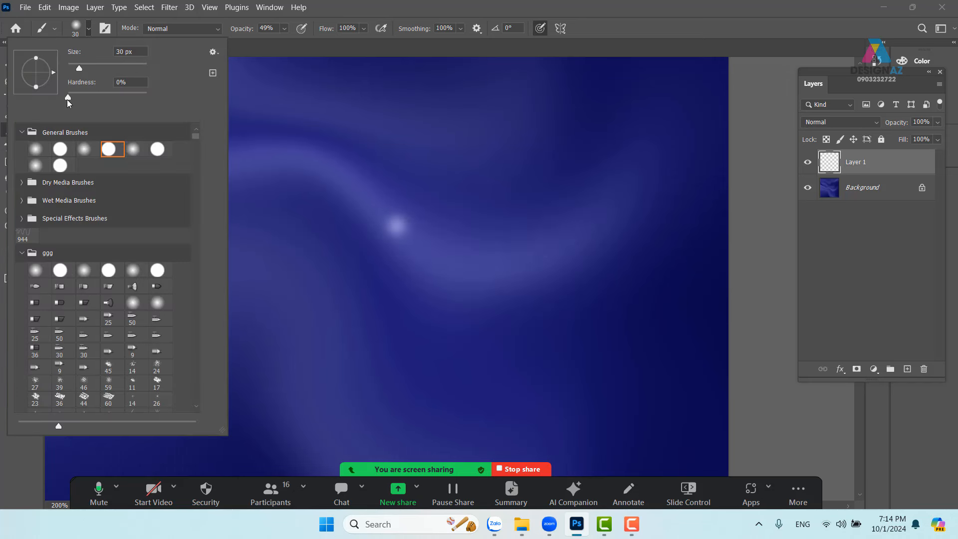
click(67, 98)
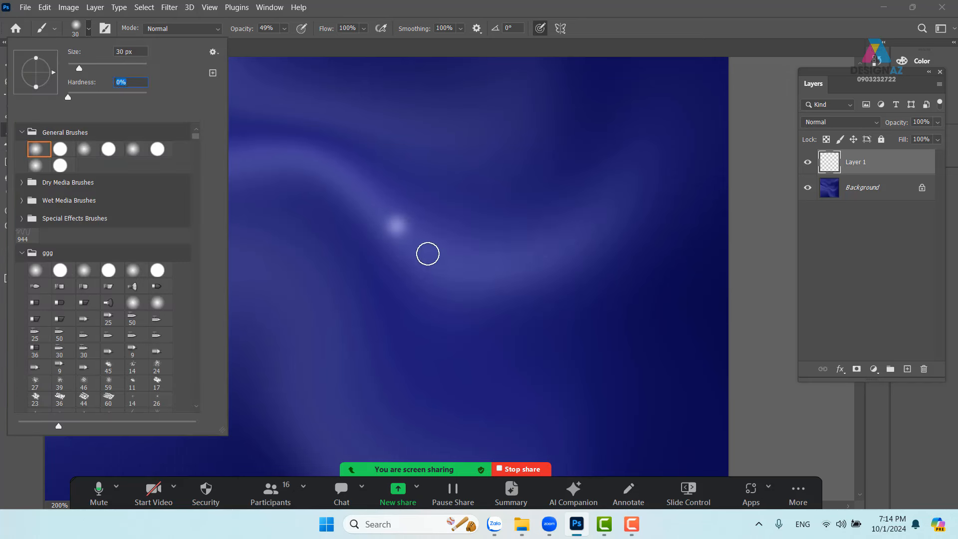
mouse_move(405, 247)
mouse_down()
mouse_move(447, 274)
mouse_move(503, 268)
mouse_move(568, 210)
mouse_move(651, 180)
mouse_up()
- Paint short highlight strokes on the middle band's left end, the lower band and the upper-left band
drag(363, 186, 541, 306)
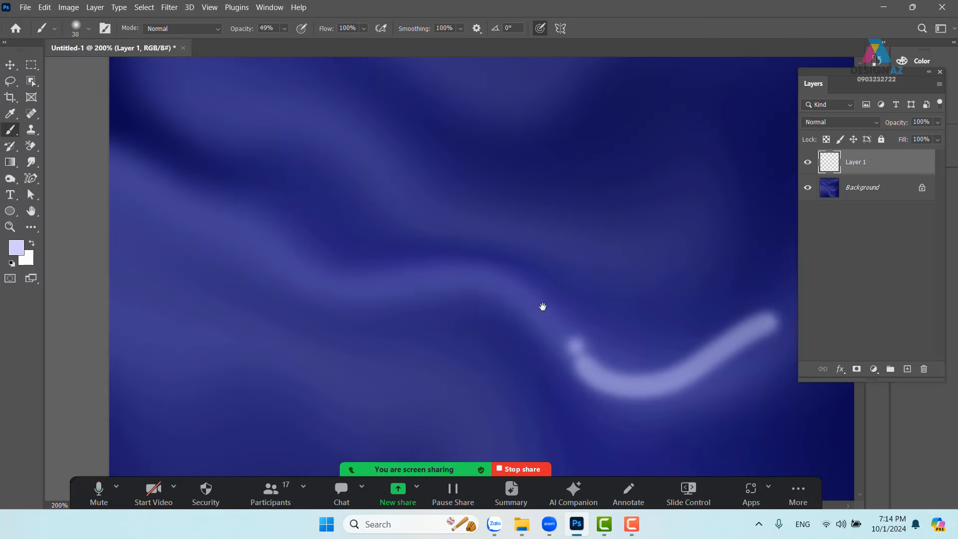
drag(242, 235, 339, 295)
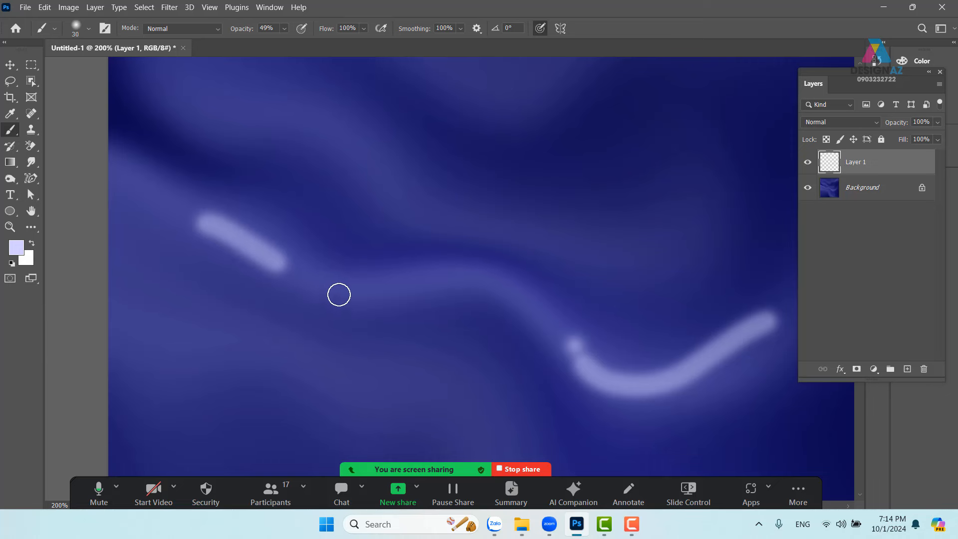
mouse_move(271, 127)
mouse_down()
mouse_move(355, 147)
mouse_move(383, 194)
mouse_move(442, 214)
mouse_move(459, 239)
mouse_move(424, 114)
mouse_up()
mouse_move(316, 222)
mouse_down()
mouse_move(364, 216)
mouse_move(413, 245)
mouse_move(432, 288)
mouse_up()
drag(411, 153, 389, 334)
drag(412, 201, 359, 254)
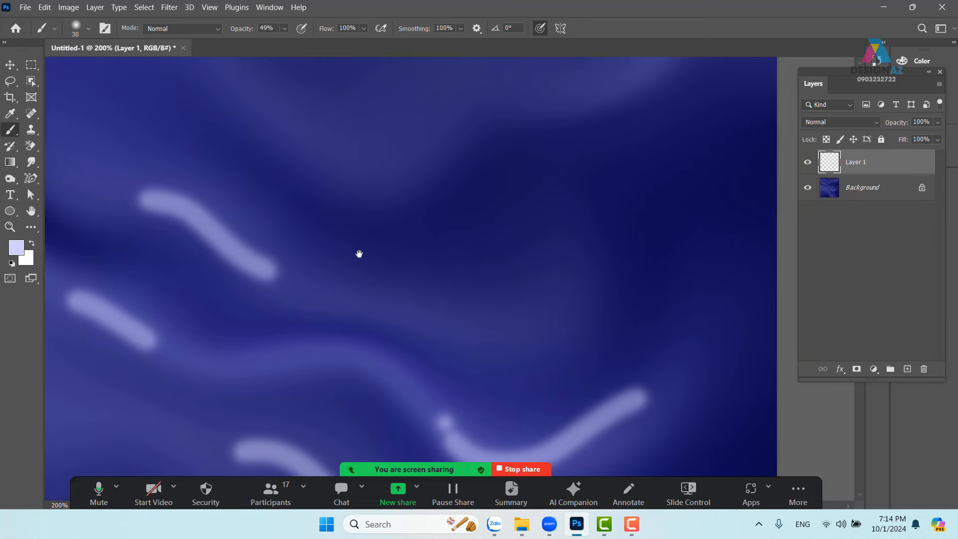
- Paint highlights in the dip of the top light band and along its rise toward the upper-right corner
drag(391, 146, 395, 146)
click(398, 141)
drag(483, 174, 398, 286)
mouse_move(257, 261)
mouse_down()
mouse_move(304, 261)
mouse_move(468, 209)
mouse_move(593, 145)
mouse_up()
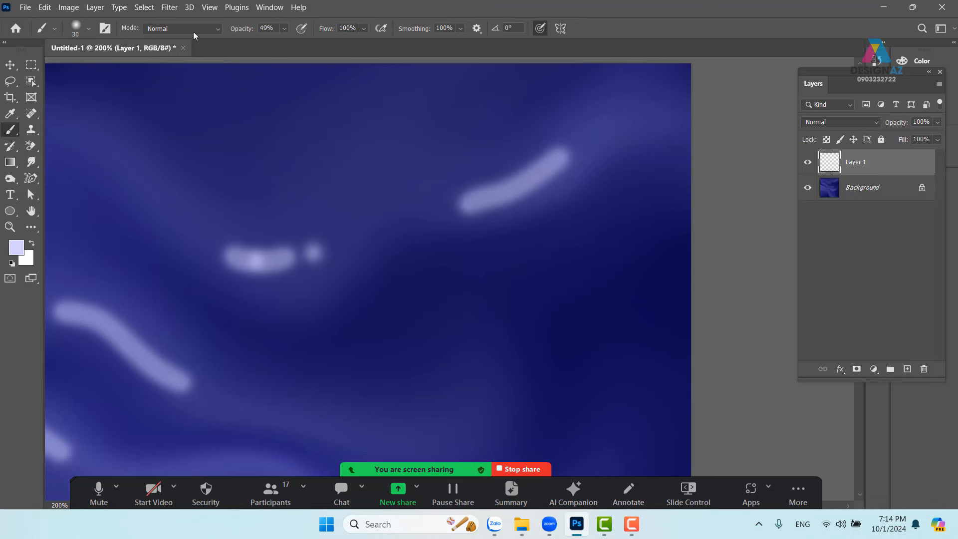
- Soften the painted highlights with a Gaussian Blur of 31.8 pixels radius
click(169, 7)
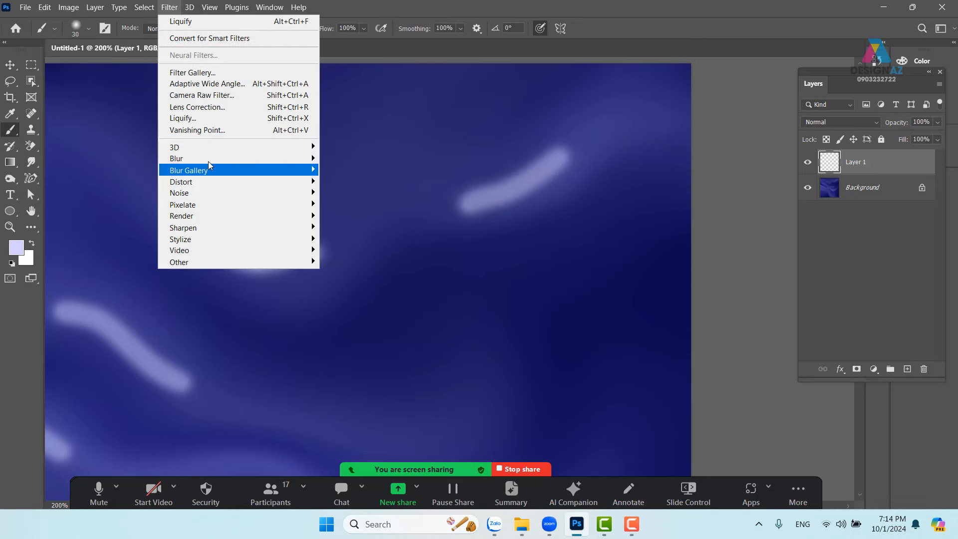
mouse_move(212, 158)
click(351, 204)
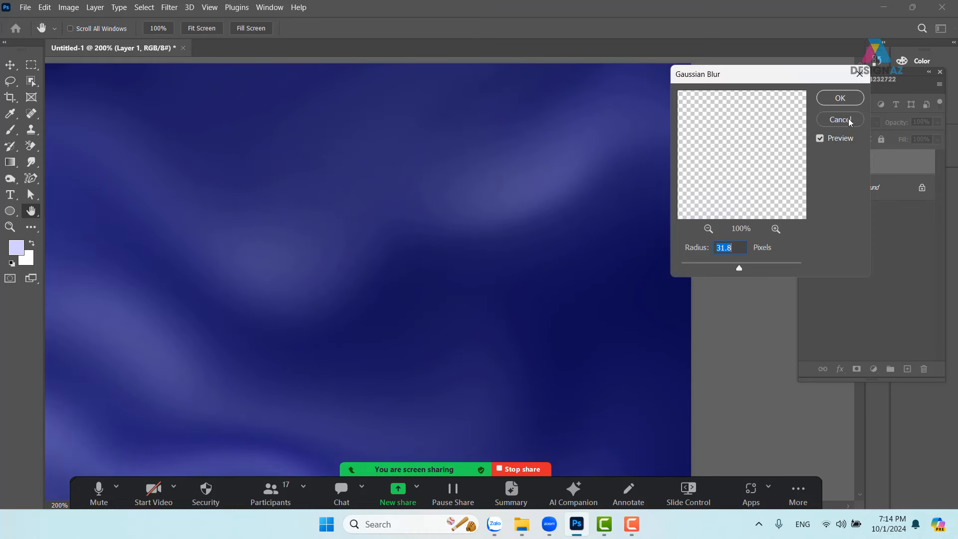
click(849, 98)
key(b)
key(ctrl+minus)
key(ctrl+minus)
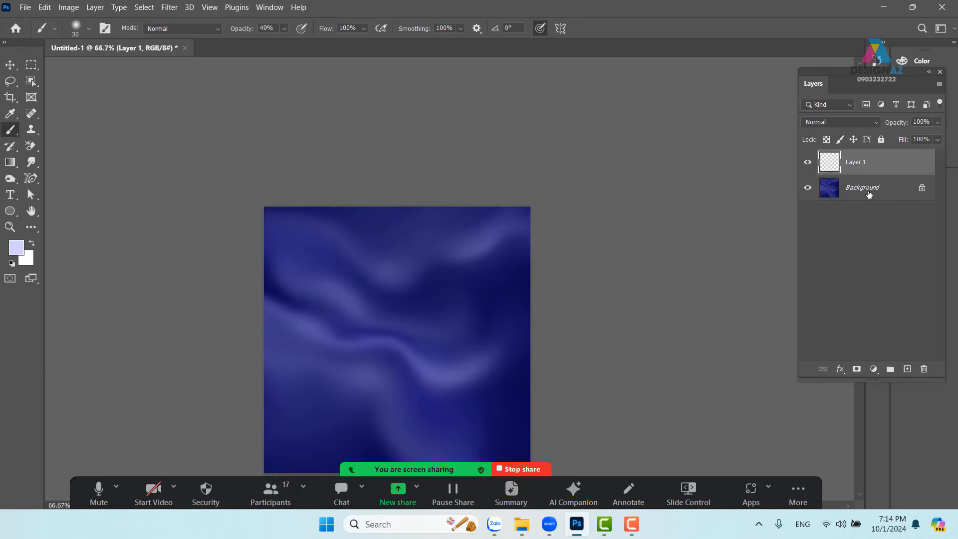
- Merge the highlight layer with the Background and unlock the merged layer
drag(514, 329, 499, 260)
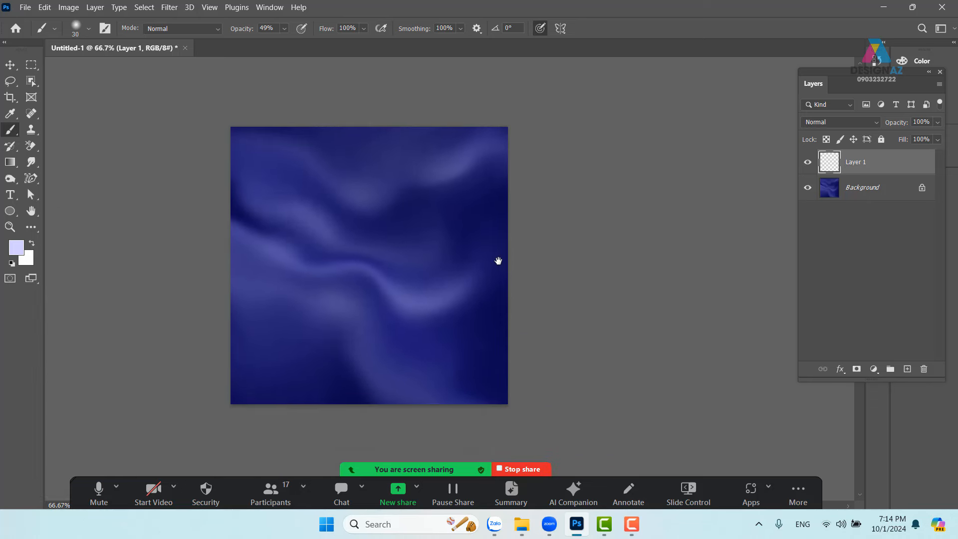
key(ctrl+plus)
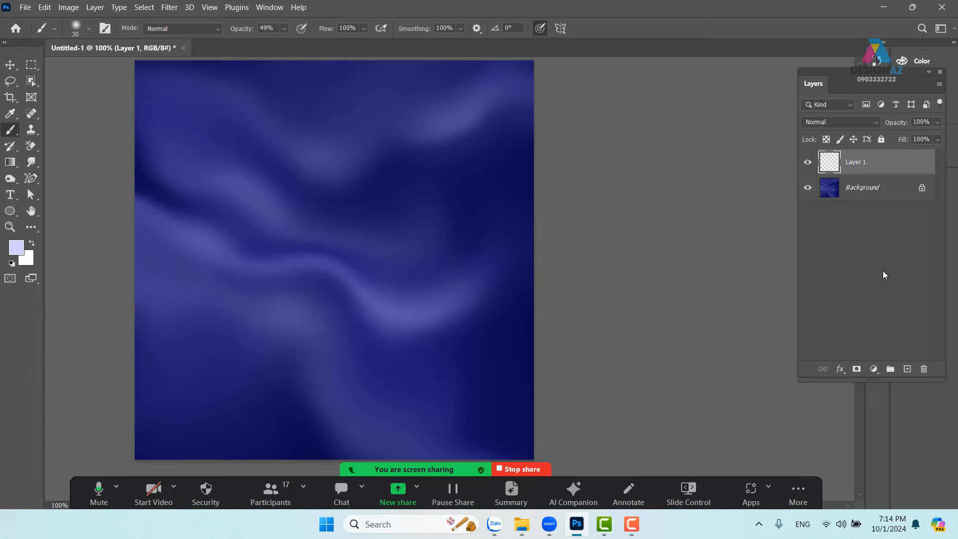
shift+click(885, 192)
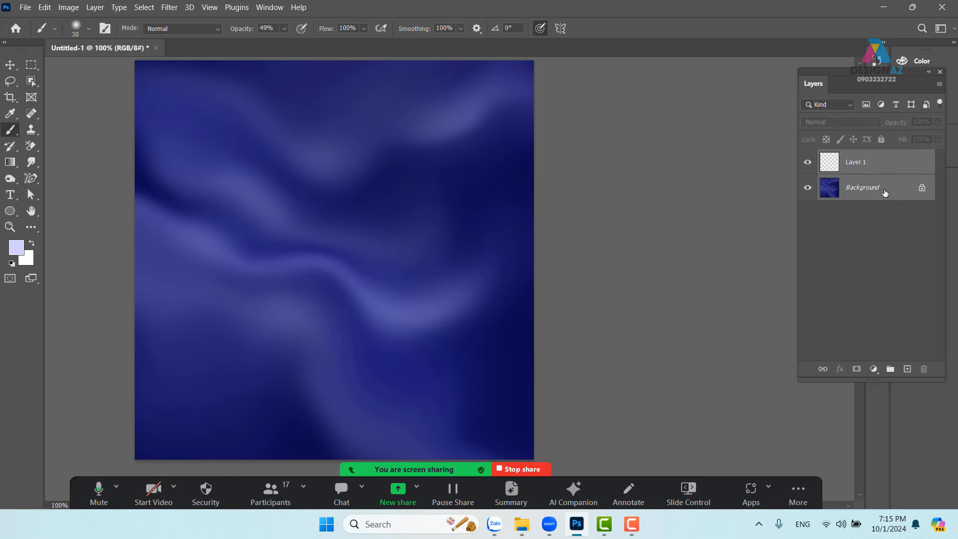
key(ctrl+e)
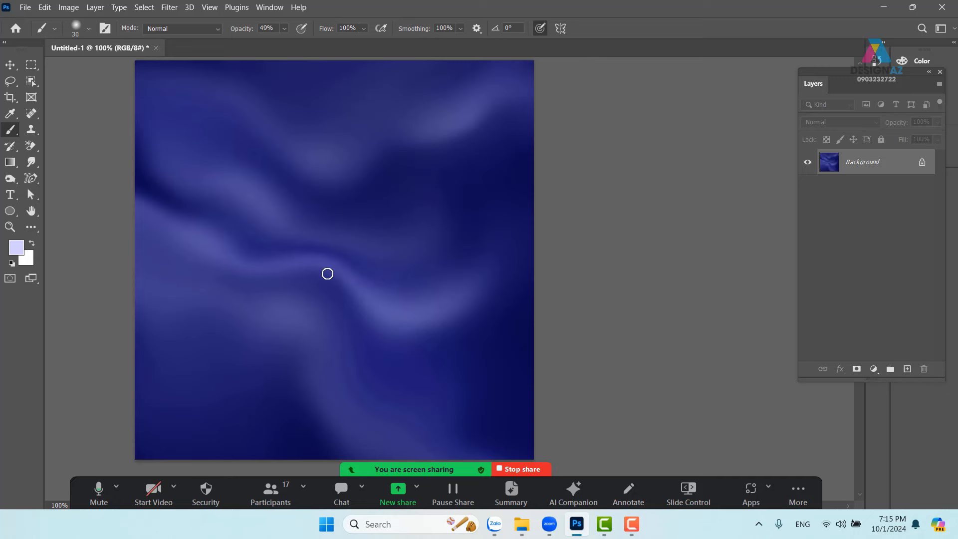
click(923, 162)
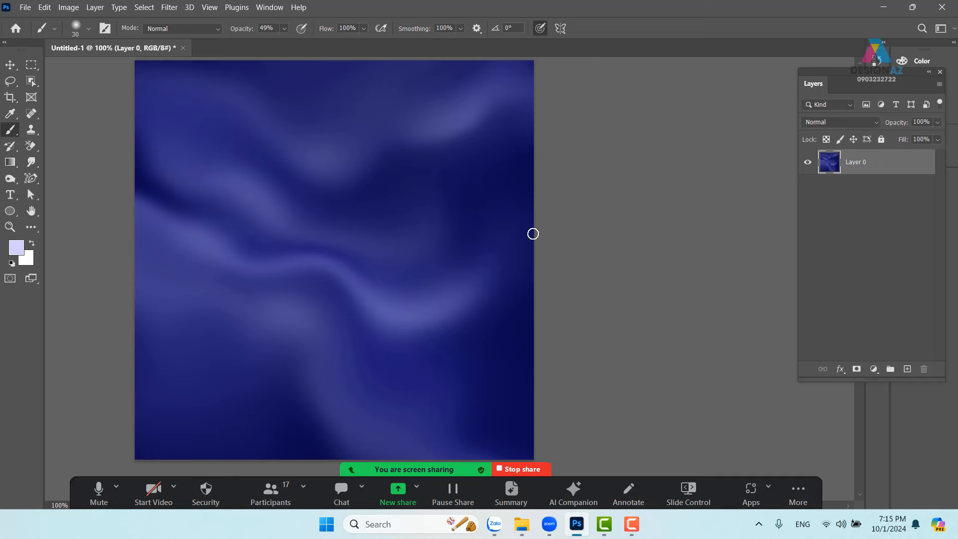
- Squash the blue layer from its top edge down to 40.63% of its height with Free Transform
key(ctrl+t)
drag(354, 178, 378, 208)
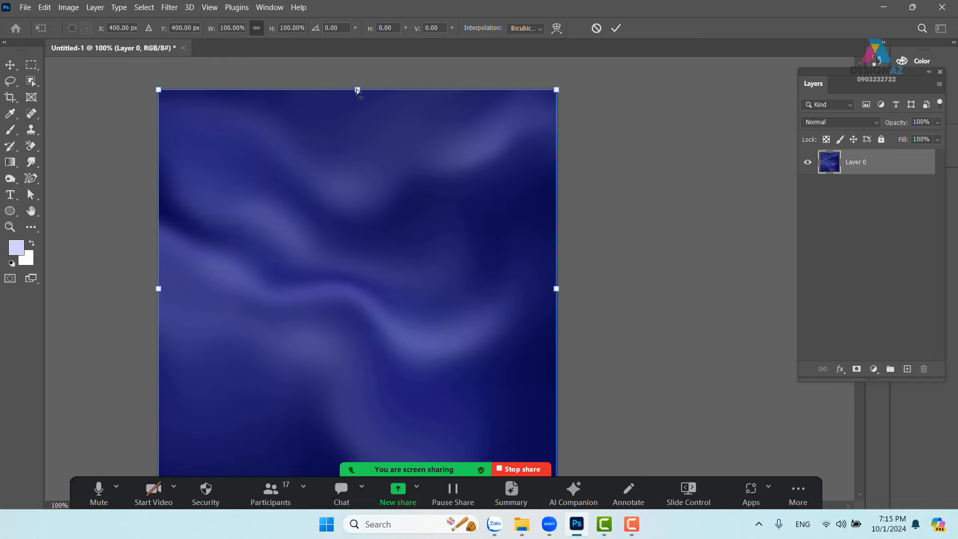
drag(358, 90, 357, 326)
drag(383, 362, 369, 205)
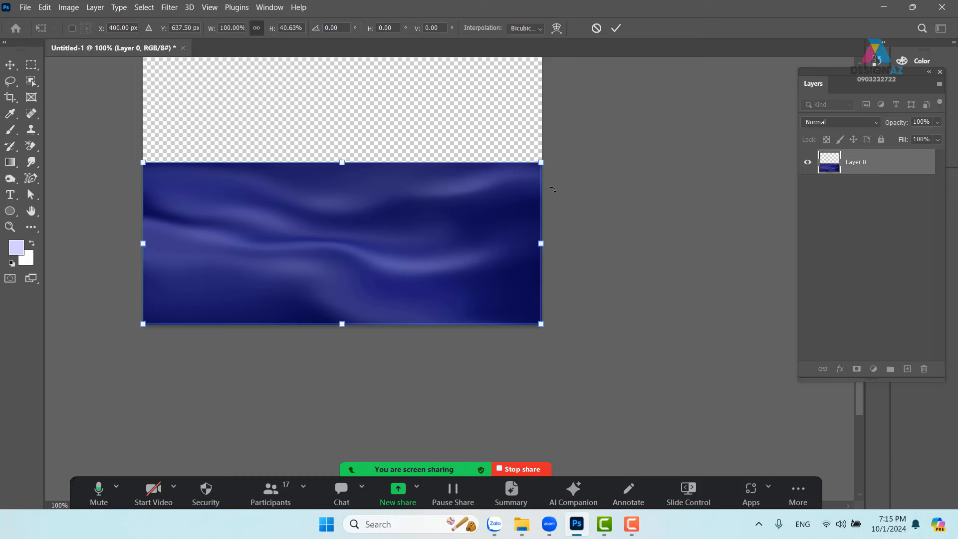
- Taper the layer's top edge in perspective and scale the layer to 127.75% width and 39.25% height
drag(541, 167, 491, 163)
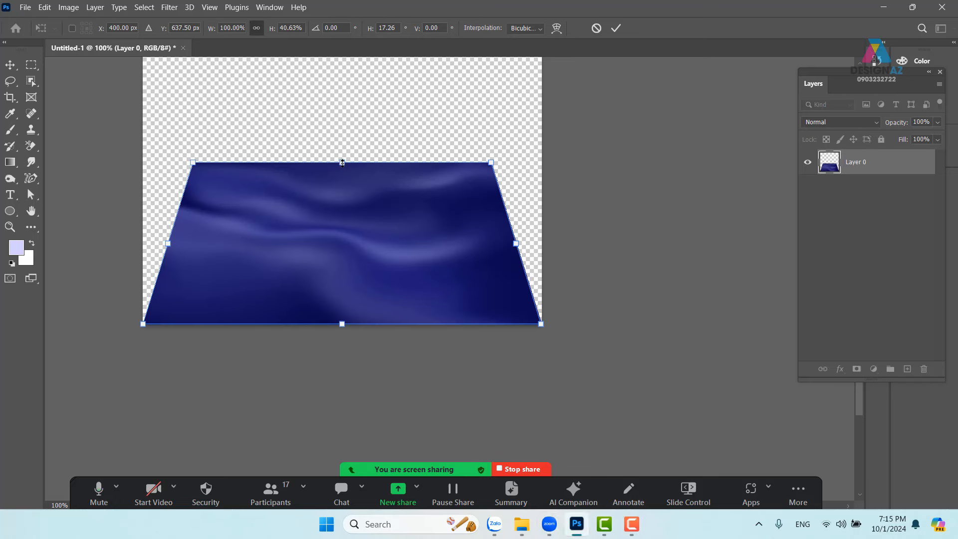
drag(343, 163, 343, 201)
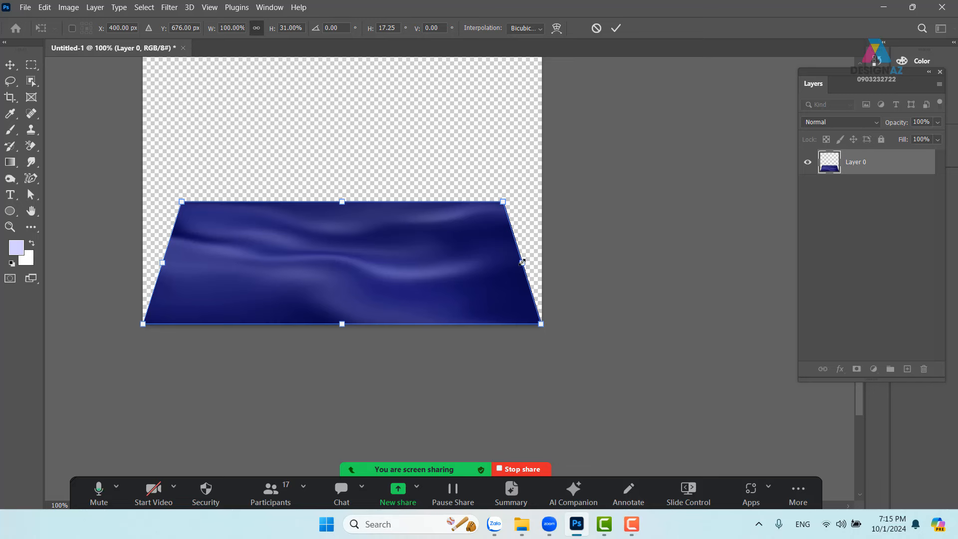
drag(523, 262, 570, 261)
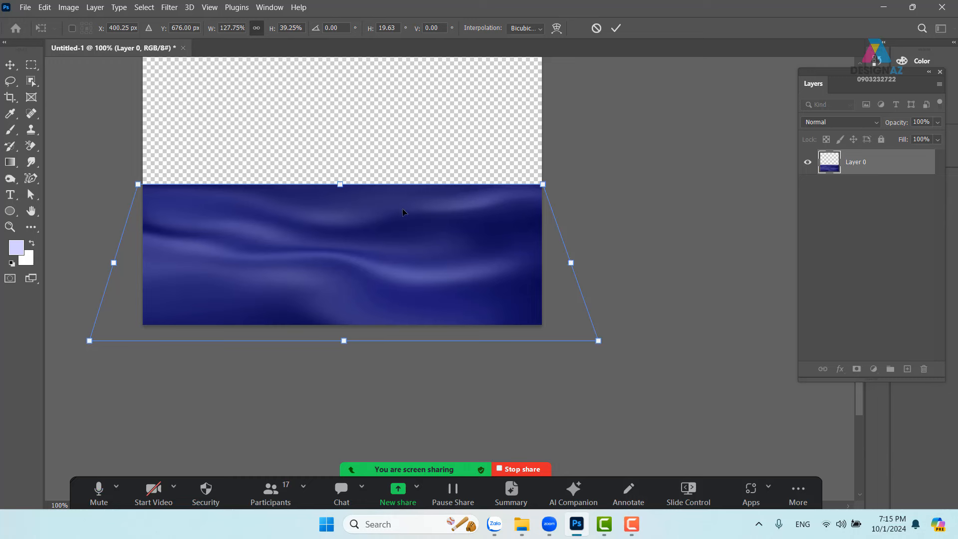
key(Return)
key(b)
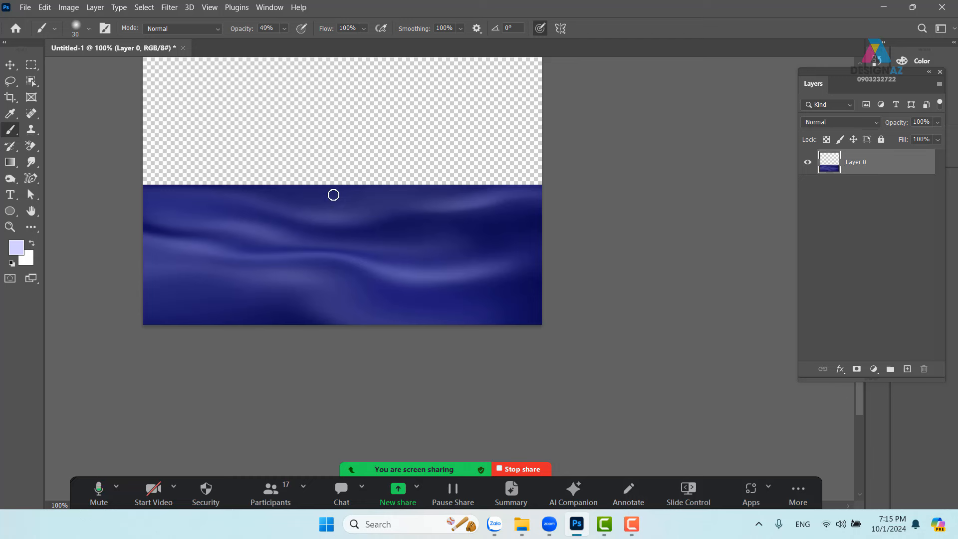
- Open Liquify and push the fabric's slanted left edge outward to fill the transparent gap on that side
click(175, 12)
click(200, 118)
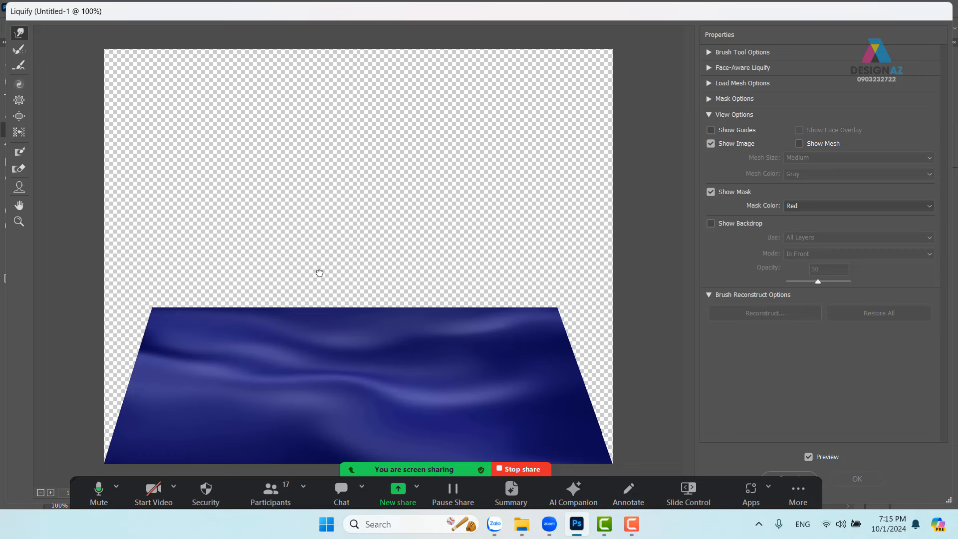
mouse_move(149, 321)
mouse_down()
mouse_move(124, 304)
mouse_move(92, 313)
mouse_move(73, 343)
mouse_move(141, 326)
mouse_move(98, 322)
mouse_move(98, 343)
mouse_up()
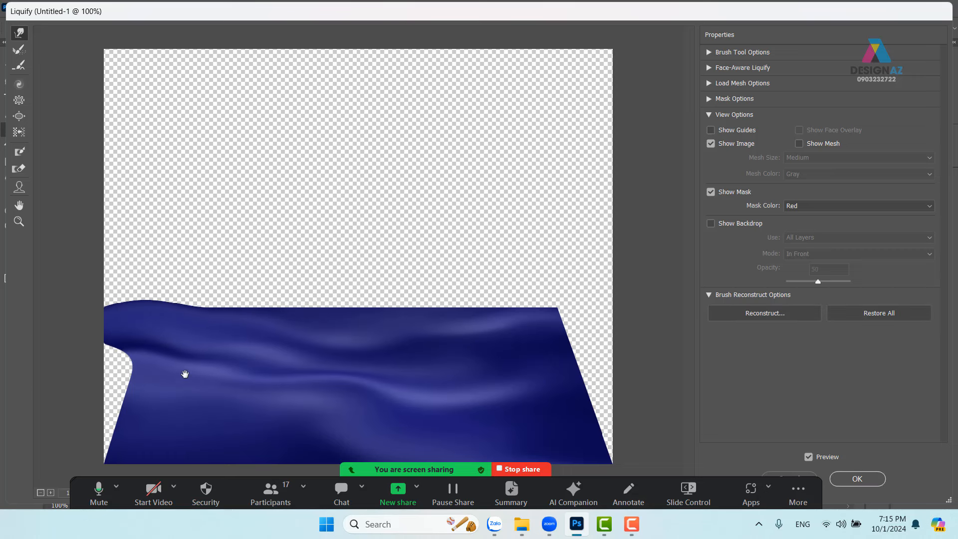
key(ctrl+minus)
mouse_move(262, 348)
mouse_down()
mouse_move(167, 355)
mouse_move(203, 354)
mouse_move(204, 344)
mouse_move(193, 330)
mouse_move(149, 344)
mouse_move(184, 335)
mouse_move(167, 321)
mouse_move(157, 334)
mouse_move(217, 369)
mouse_move(167, 374)
mouse_up()
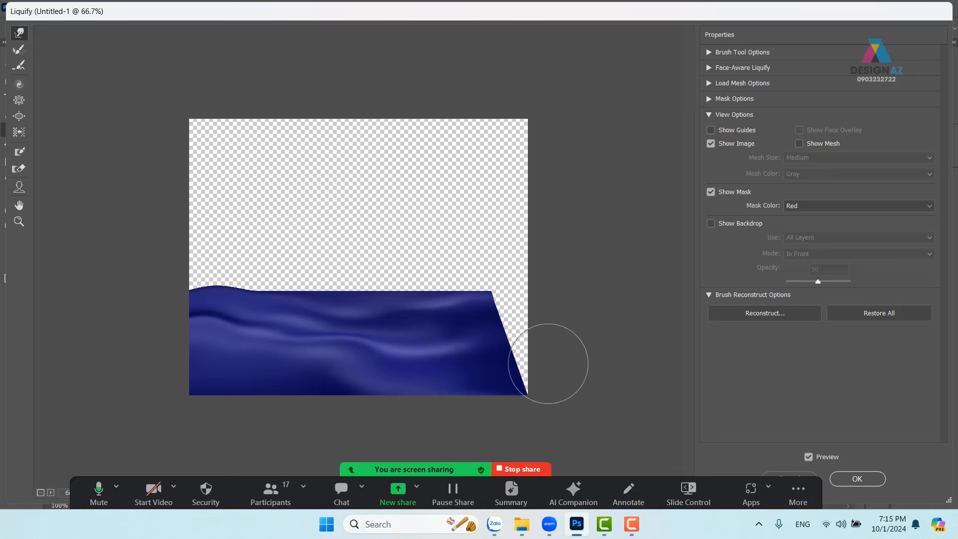
- Push the fabric's right edge outward to fill the gap, bend its top edge into waves and apply the Liquify warp
mouse_move(553, 364)
mouse_down()
mouse_move(521, 371)
mouse_move(564, 374)
mouse_move(525, 324)
mouse_move(479, 311)
mouse_move(511, 298)
mouse_move(550, 321)
mouse_move(523, 329)
mouse_move(576, 338)
mouse_move(515, 308)
mouse_move(554, 304)
mouse_up()
mouse_move(398, 283)
mouse_down()
mouse_move(435, 272)
mouse_move(439, 280)
mouse_move(368, 276)
mouse_move(346, 294)
mouse_move(312, 271)
mouse_move(294, 285)
mouse_move(364, 284)
mouse_move(366, 293)
mouse_move(493, 273)
mouse_move(559, 300)
mouse_up()
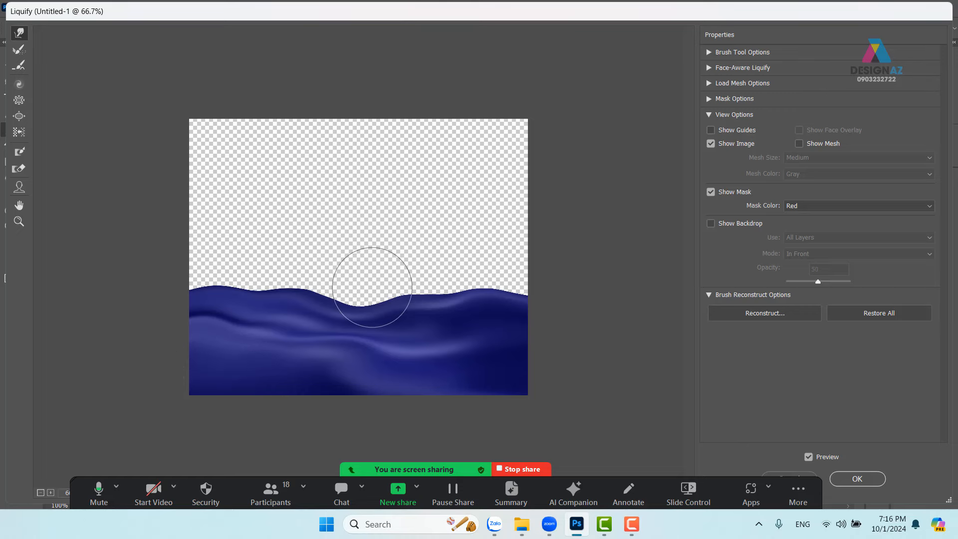
click(868, 480)
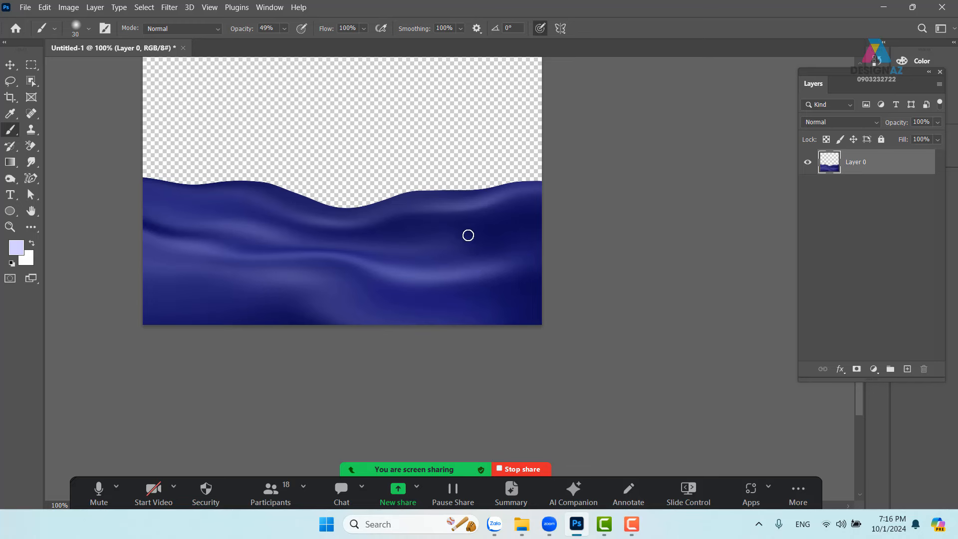
- Add a new empty layer above the blue fabric layer
drag(402, 129, 403, 246)
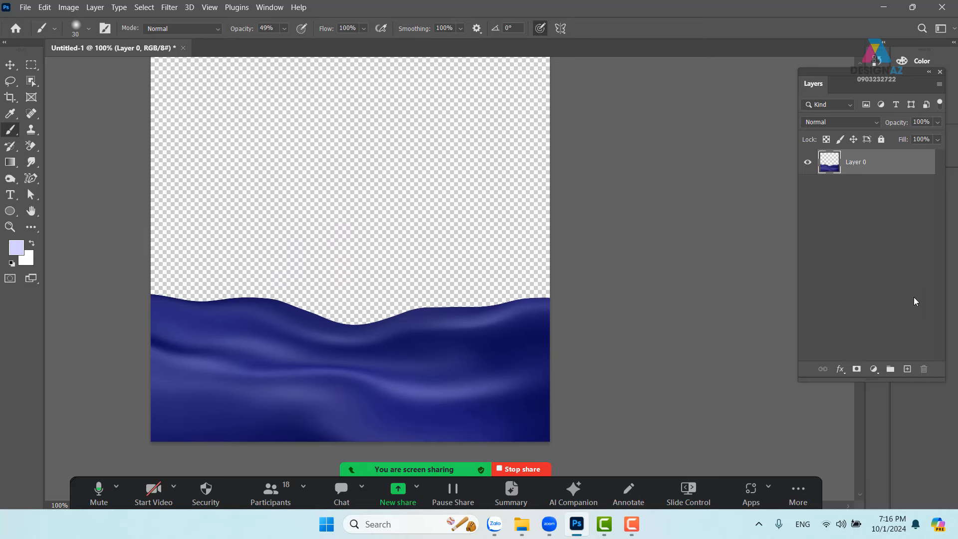
click(908, 369)
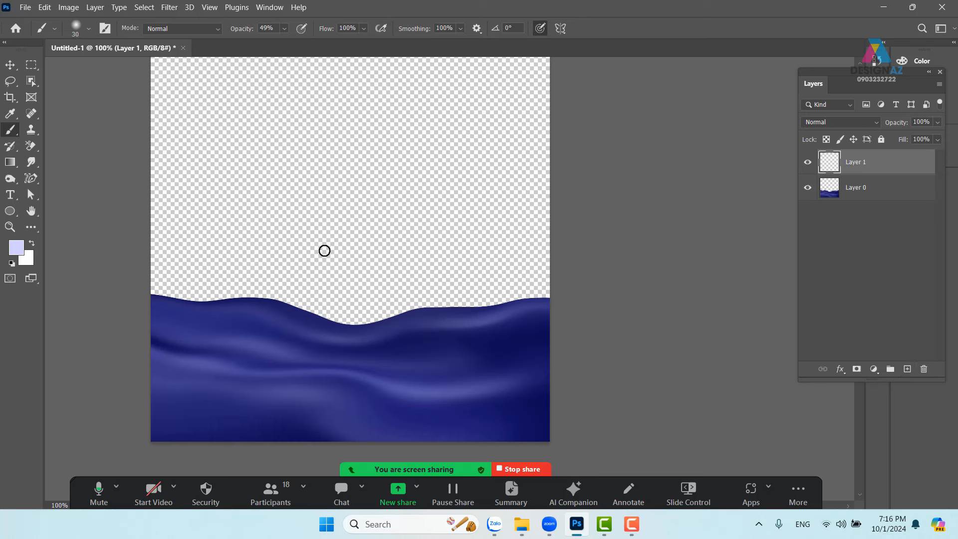
- Build a gradient from the Black, White preset, with its stops sampled as dark blue and lighter violet-blue from the fabric
key(g)
click(102, 30)
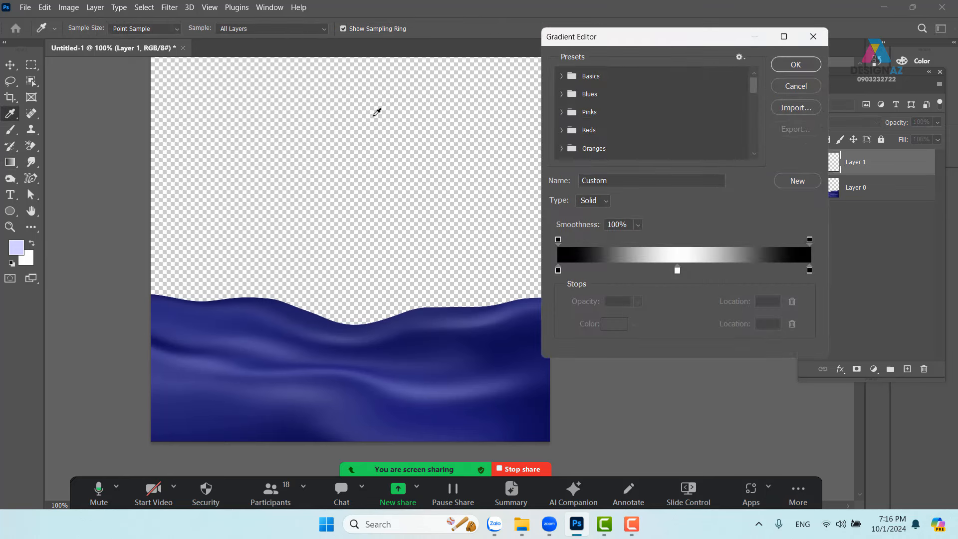
click(563, 76)
click(612, 96)
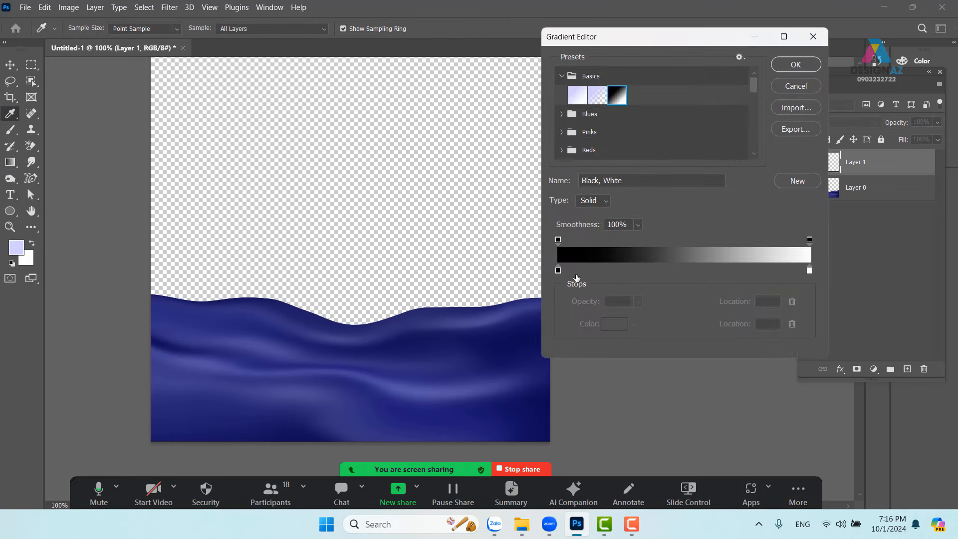
click(558, 270)
click(408, 345)
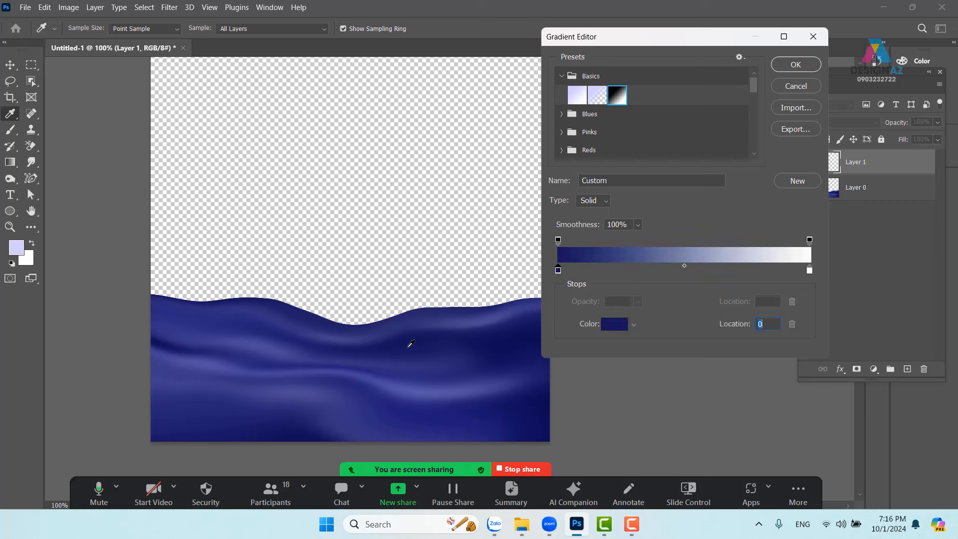
click(810, 270)
click(477, 319)
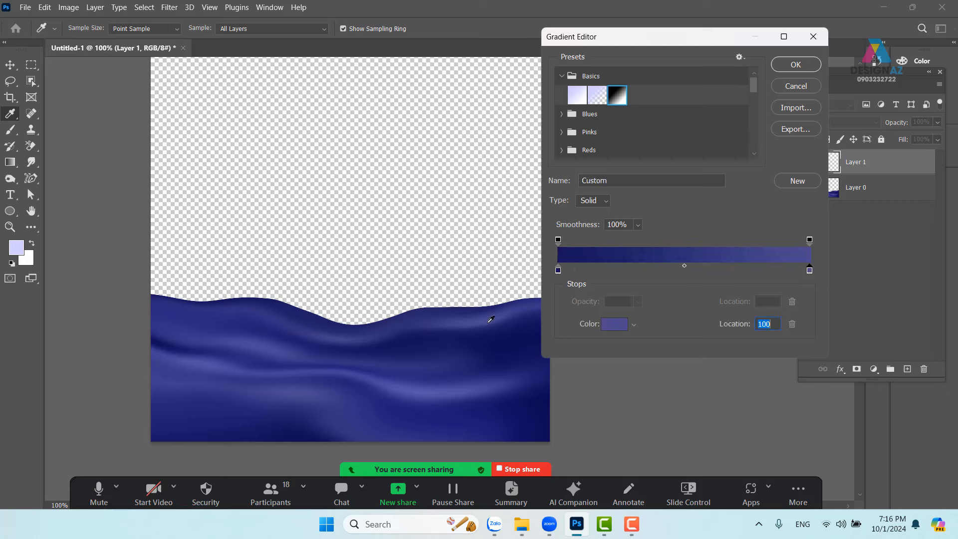
click(799, 65)
- Fill the new layer with a radial gradient centred in the canvas's upper half and place the layer below the fabric layer
click(161, 28)
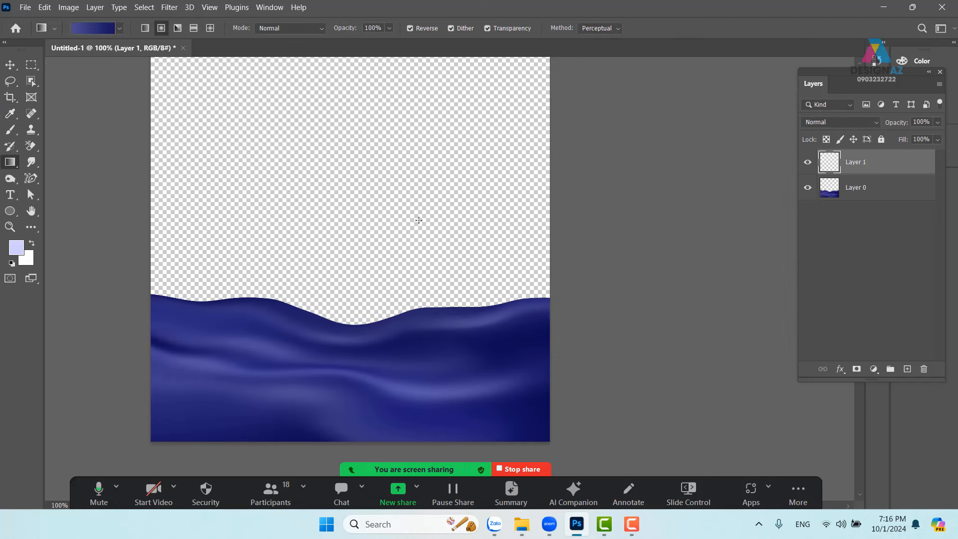
drag(332, 146, 528, 390)
key(ctrl+bracketleft)
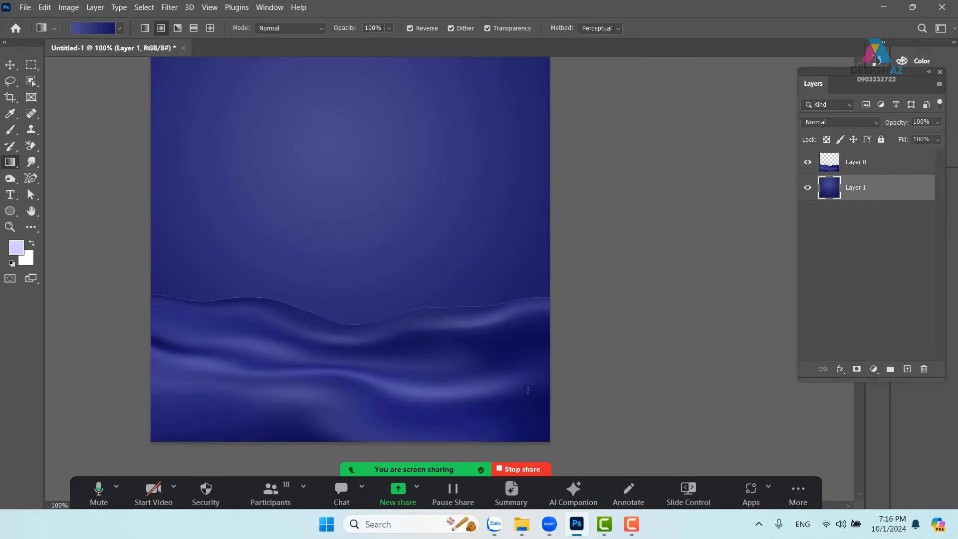
- Inspect the thin light line along the fabric's wavy edge and add a layer mask to the fabric layer
key(ctrl+minus)
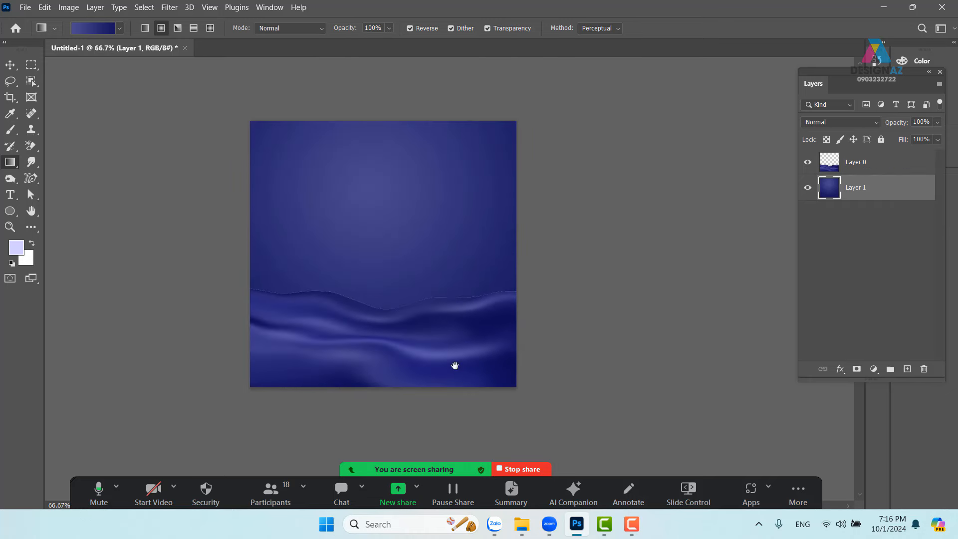
drag(389, 324, 433, 318)
key(ctrl+plus)
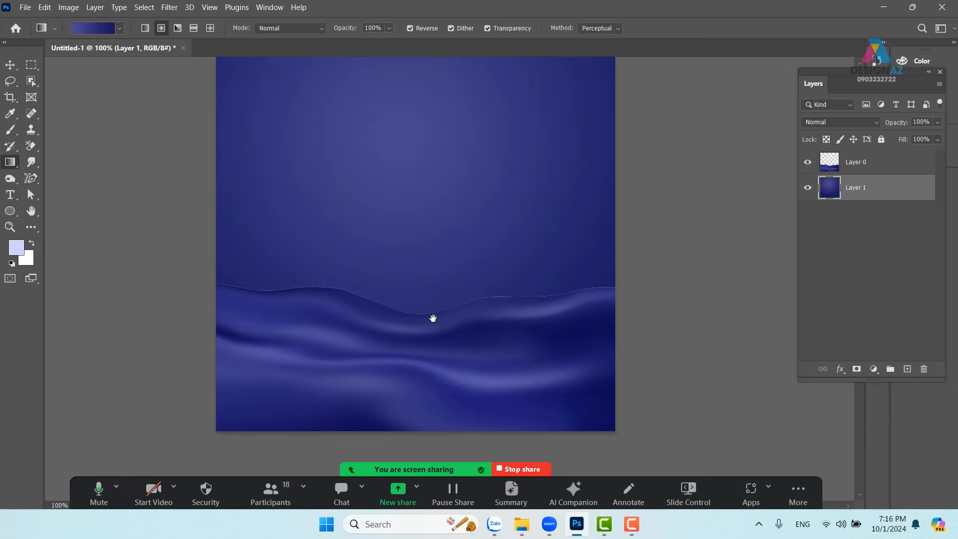
key(ctrl+plus)
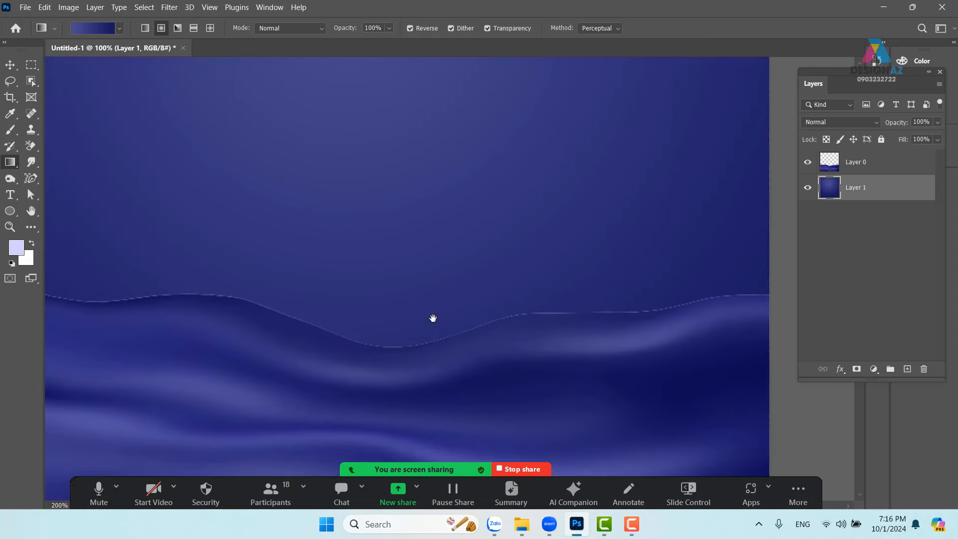
drag(410, 299, 480, 192)
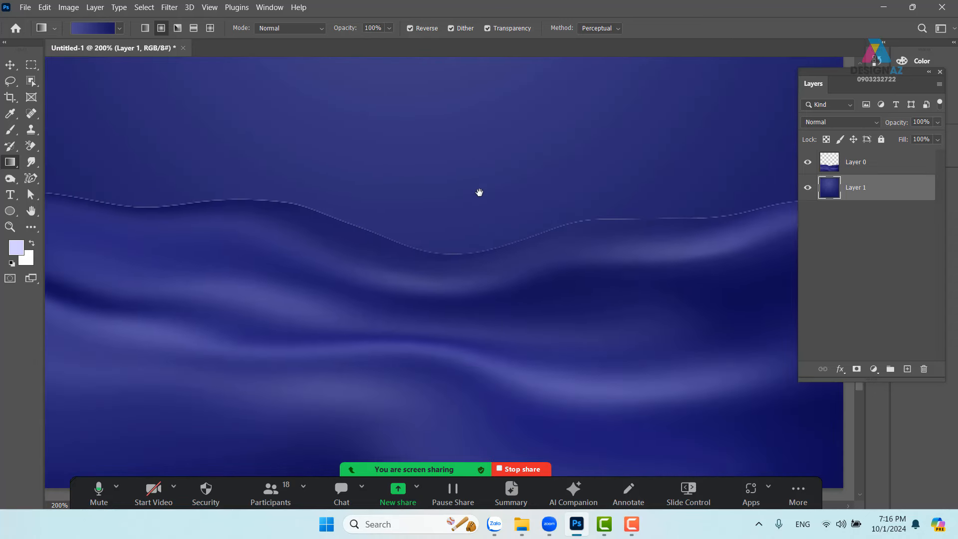
key(ctrl+minus)
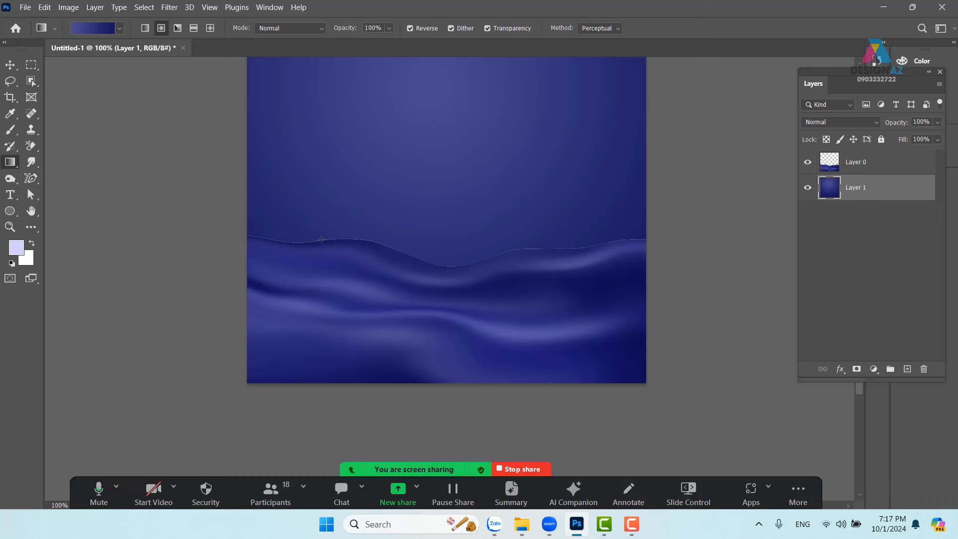
click(872, 168)
click(858, 369)
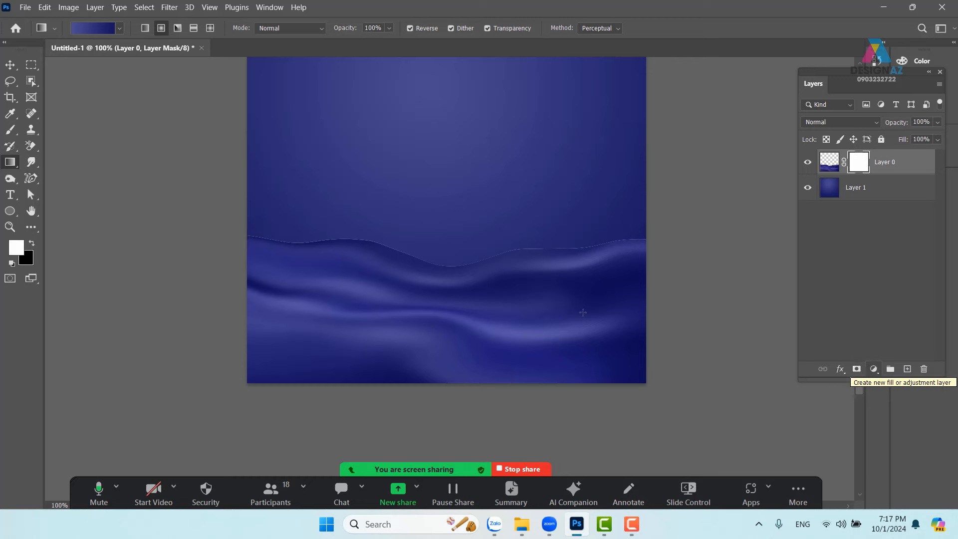
- Try to hide the fabric's light edge line by painting black on the mask with a soft 55 px brush, and undo the masking
key(b)
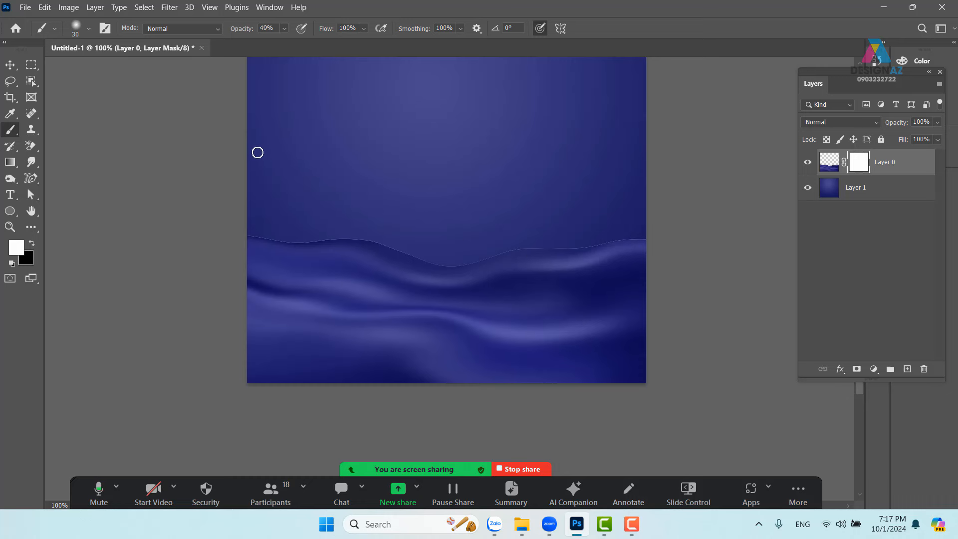
click(89, 28)
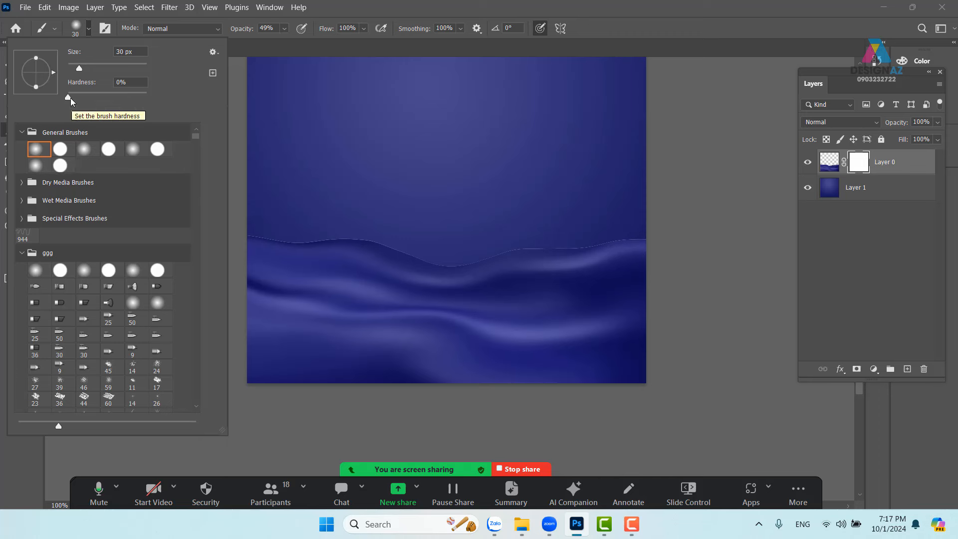
click(680, 150)
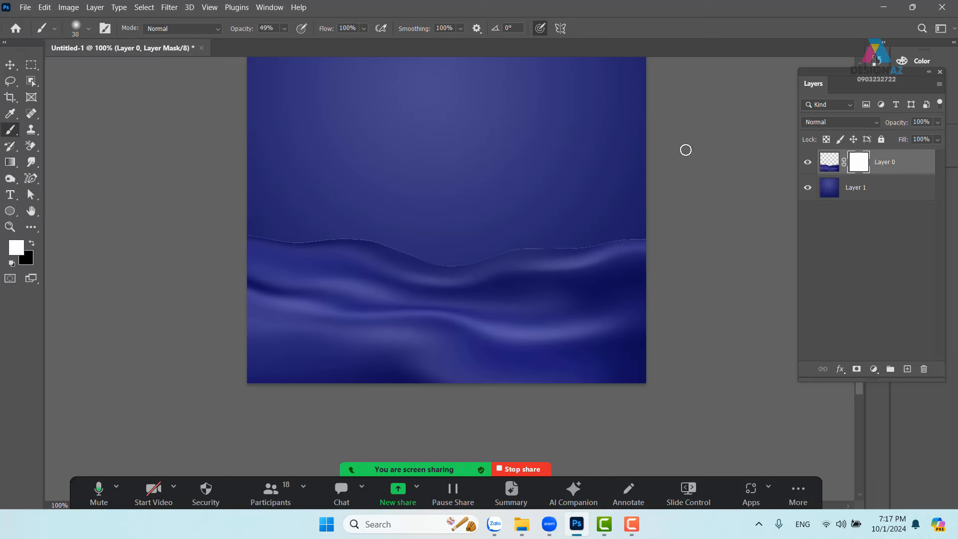
key(ctrl+plus)
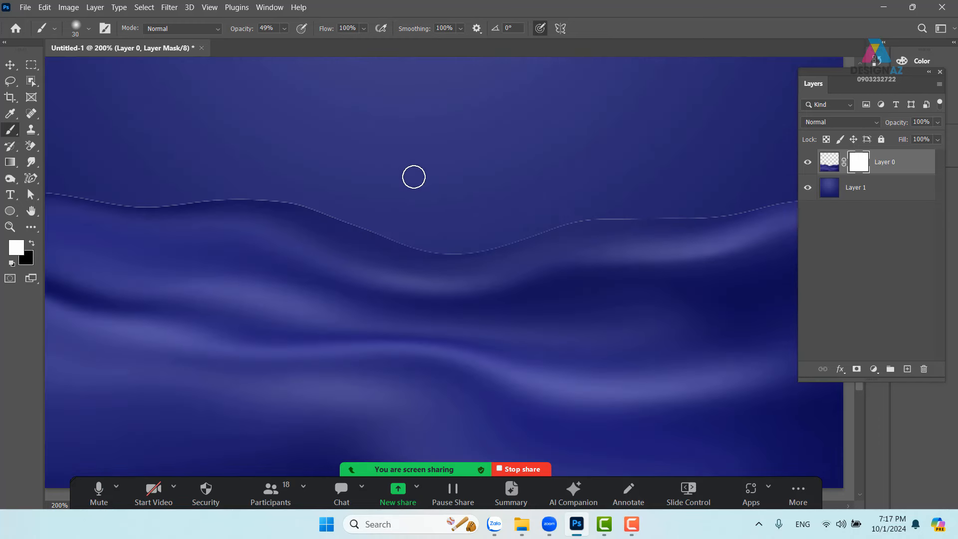
drag(294, 208, 493, 254)
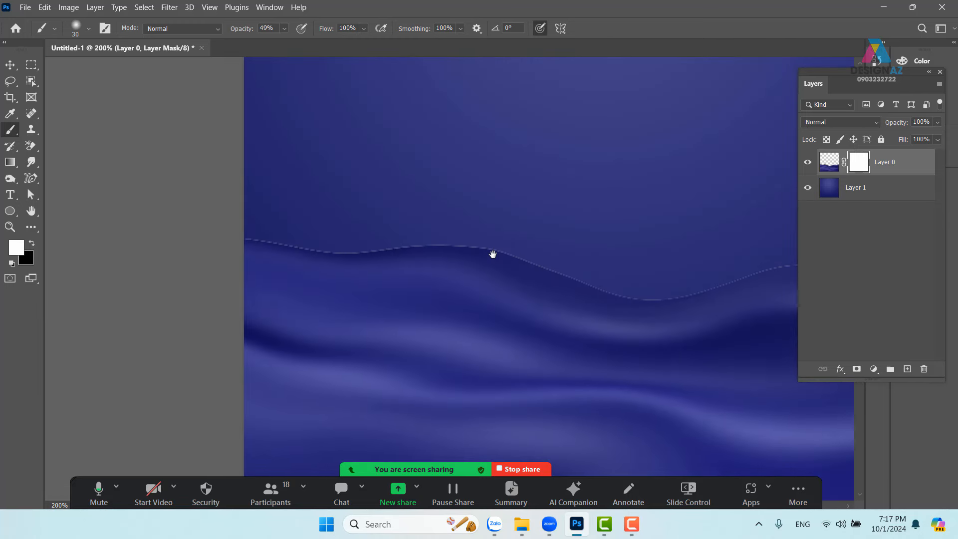
key(x)
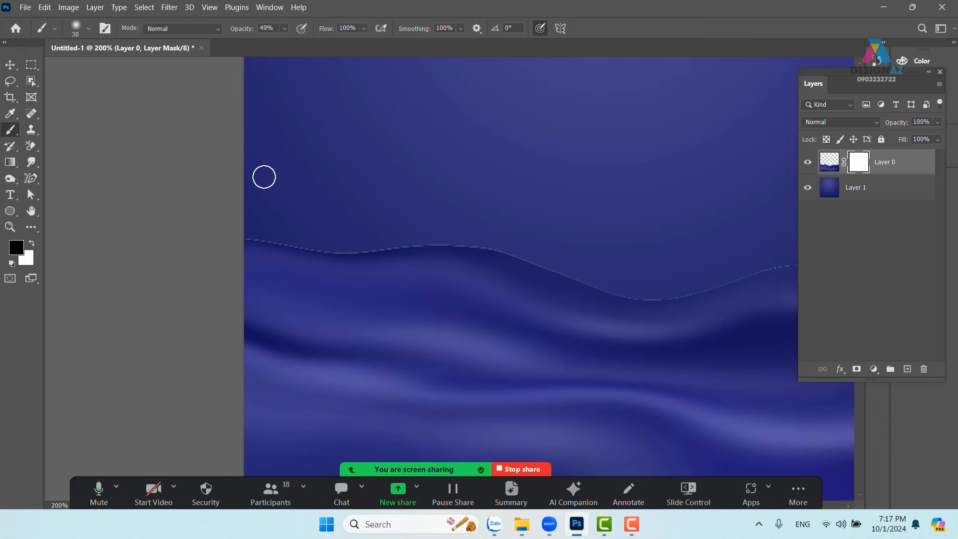
alt+drag(321, 212, 340, 220)
mouse_move(259, 234)
mouse_down()
mouse_move(363, 248)
mouse_move(242, 230)
mouse_move(404, 248)
mouse_move(349, 245)
mouse_move(433, 238)
mouse_move(318, 238)
mouse_move(455, 232)
mouse_move(294, 236)
mouse_move(505, 251)
mouse_move(334, 234)
mouse_move(487, 228)
mouse_move(549, 251)
mouse_move(362, 225)
mouse_move(337, 235)
mouse_move(454, 238)
mouse_move(534, 260)
mouse_move(391, 234)
mouse_move(504, 244)
mouse_move(575, 269)
mouse_move(506, 248)
mouse_up()
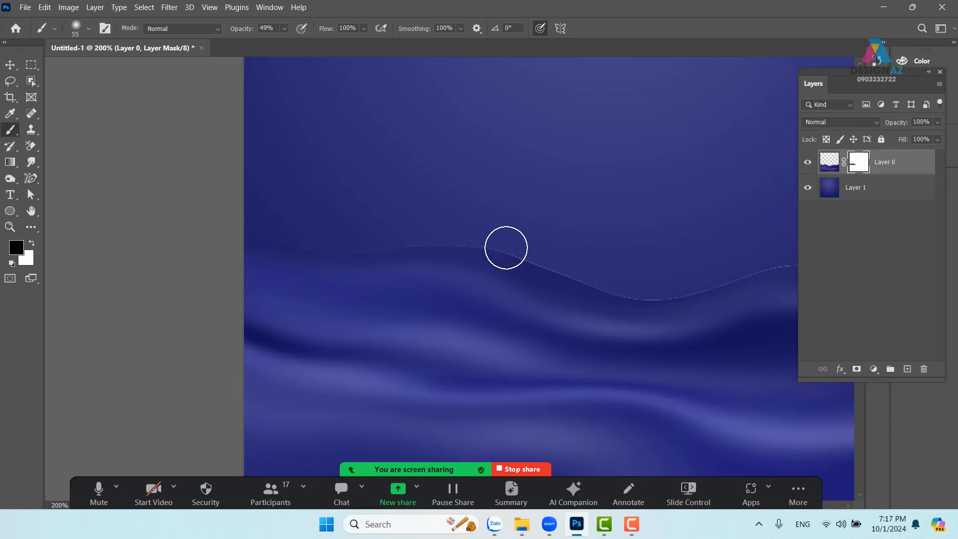
key(space)
drag(633, 301, 467, 259)
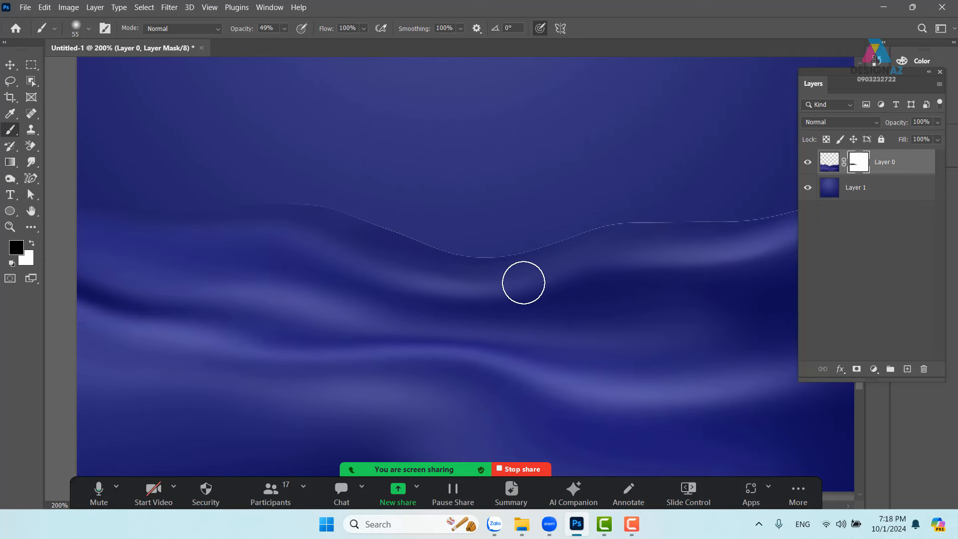
scroll(523, 283, down, 3)
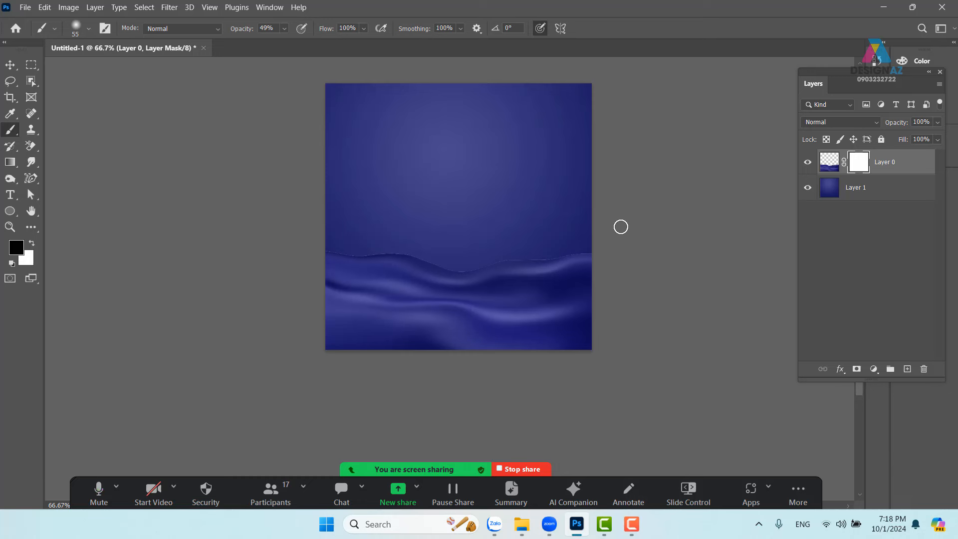
key(ctrl+z)
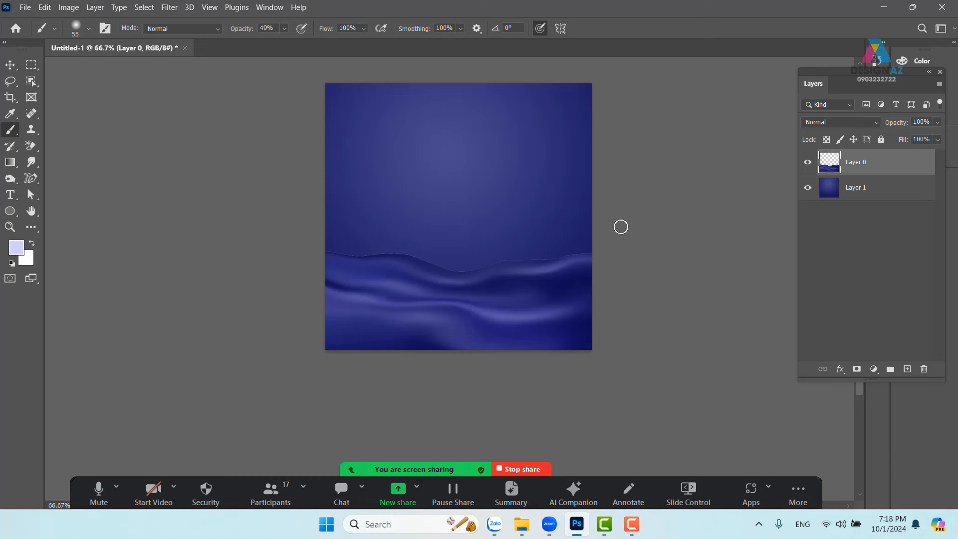
- Load the fabric layer's outline as a selection and create a layer mask from it
ctrl+click(831, 171)
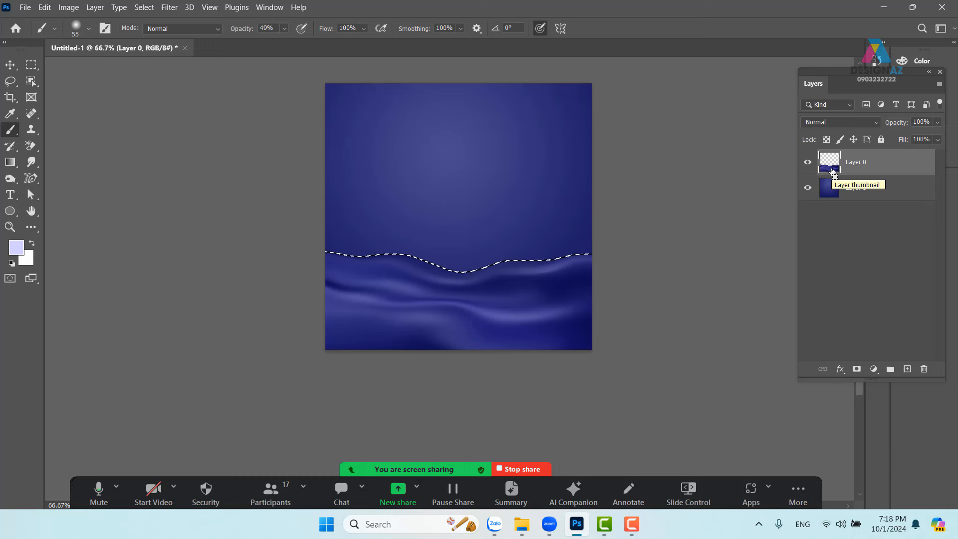
key(ctrl+plus)
key(ctrl+plus)
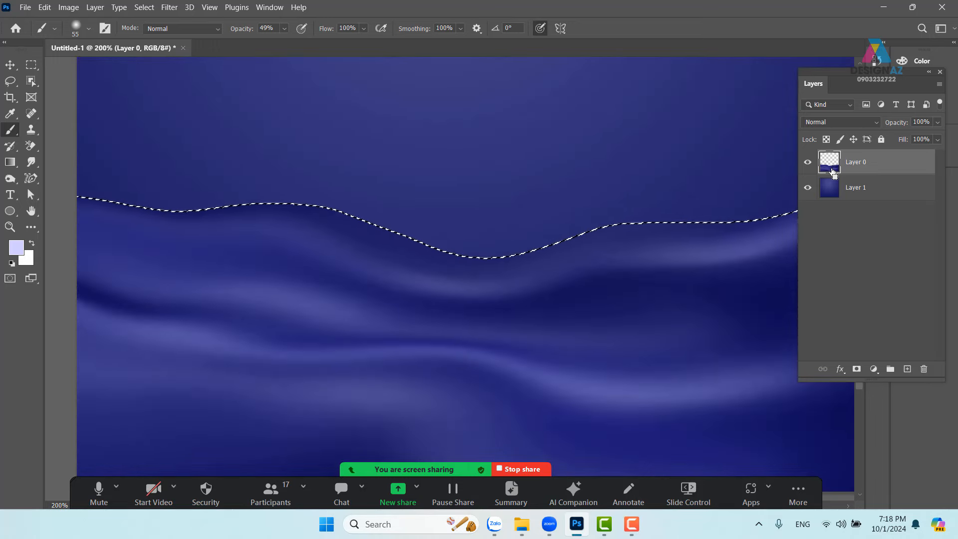
click(857, 369)
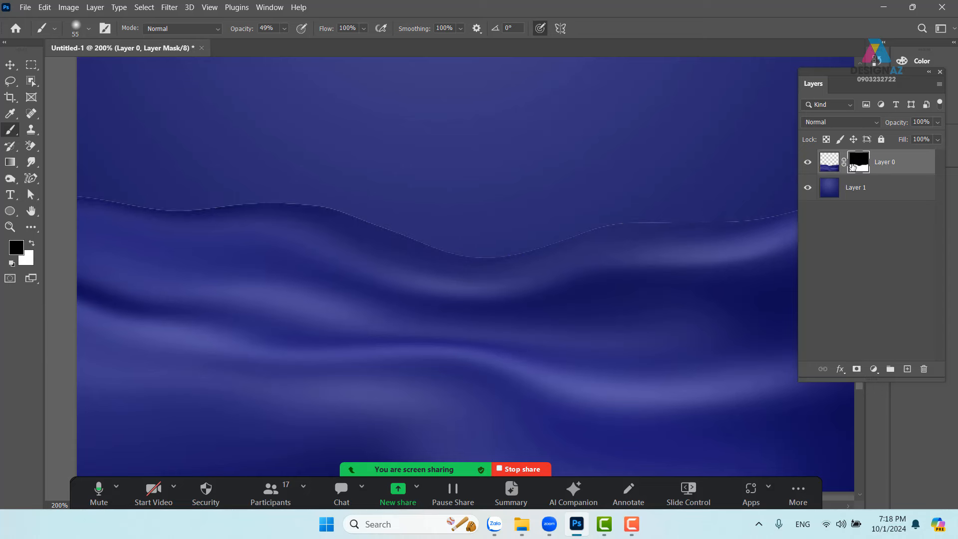
- Shrink the fabric's mask with the Minimum filter preserving Roundness, raising the radius slightly to trim away the light edge line
key(ctrl+minus)
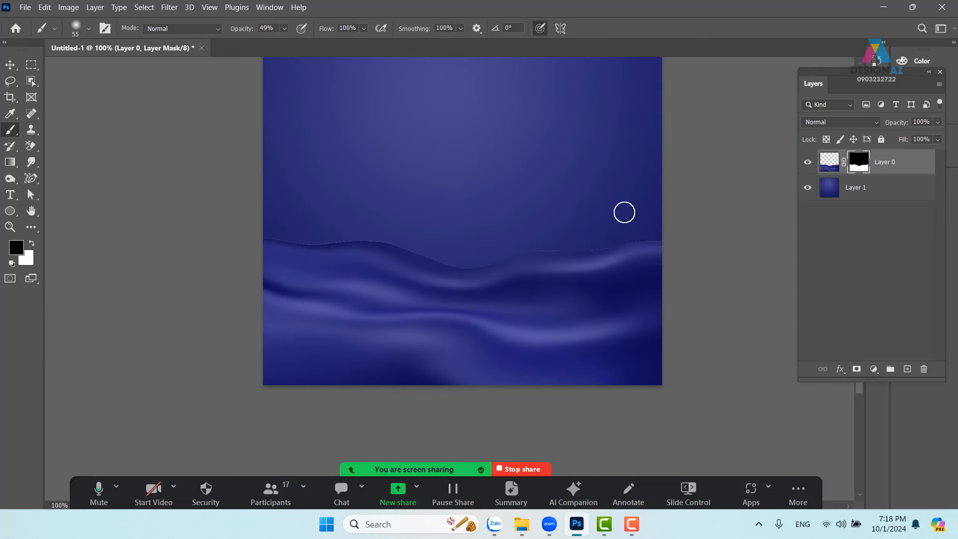
click(170, 8)
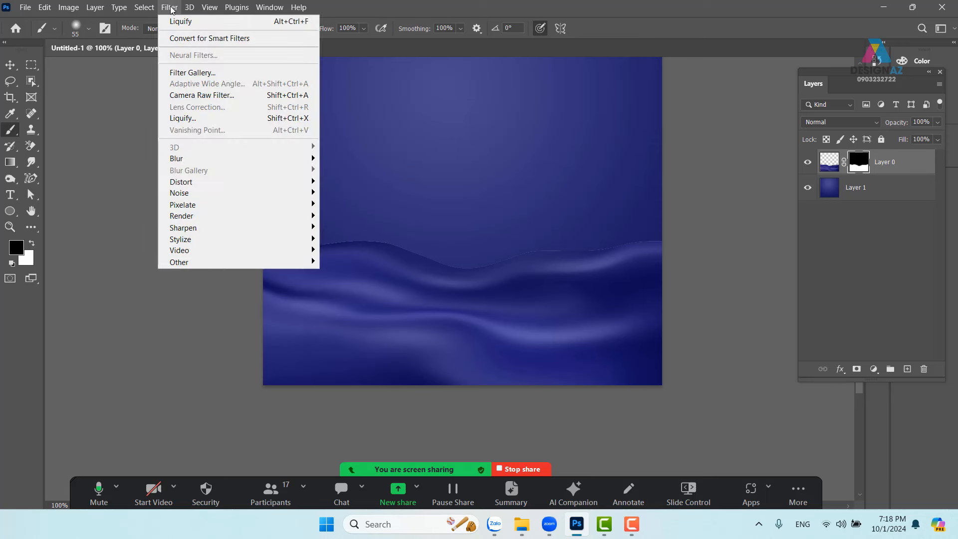
mouse_move(226, 198)
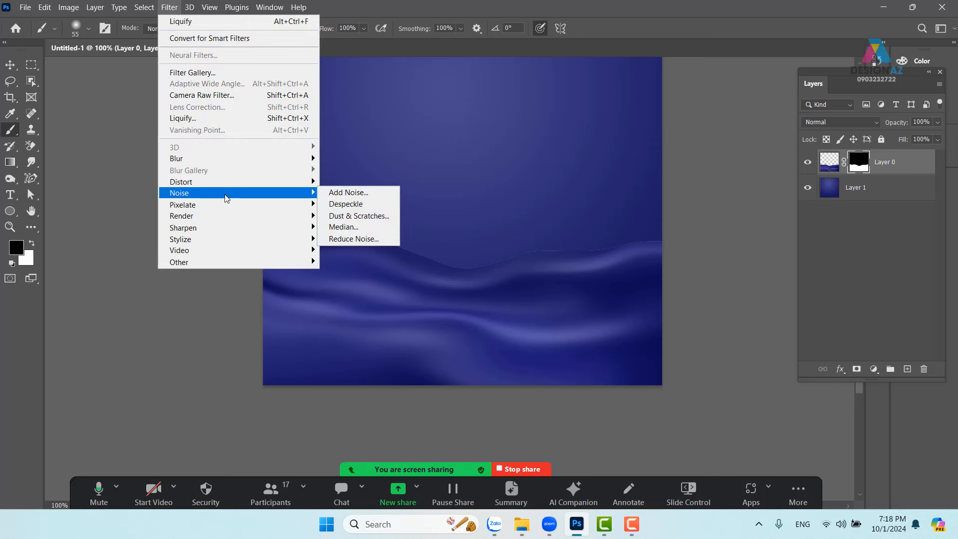
mouse_move(222, 263)
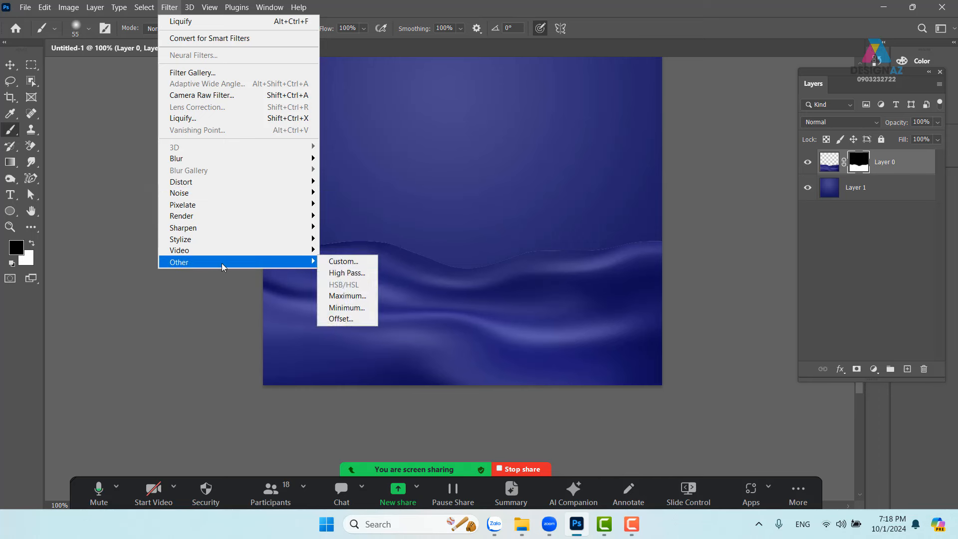
click(349, 308)
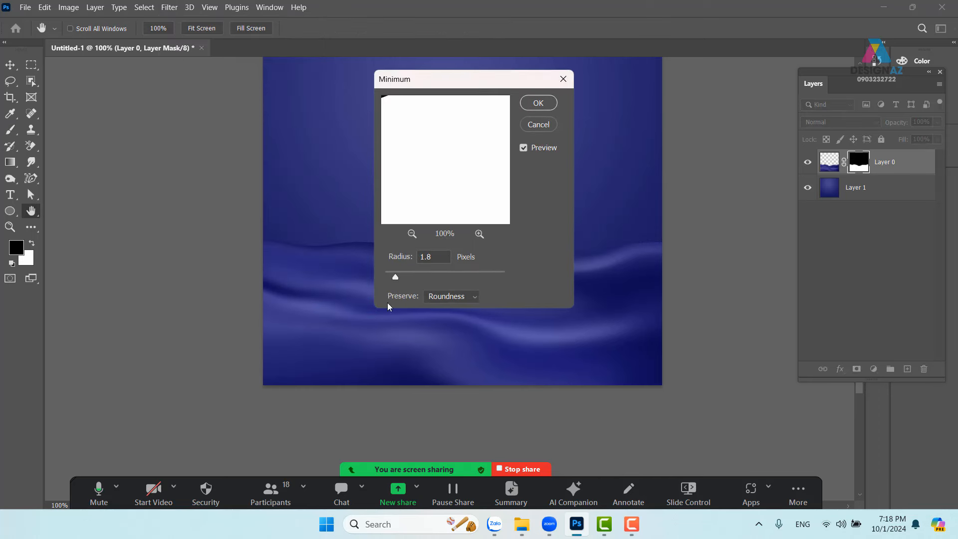
drag(479, 82, 709, 108)
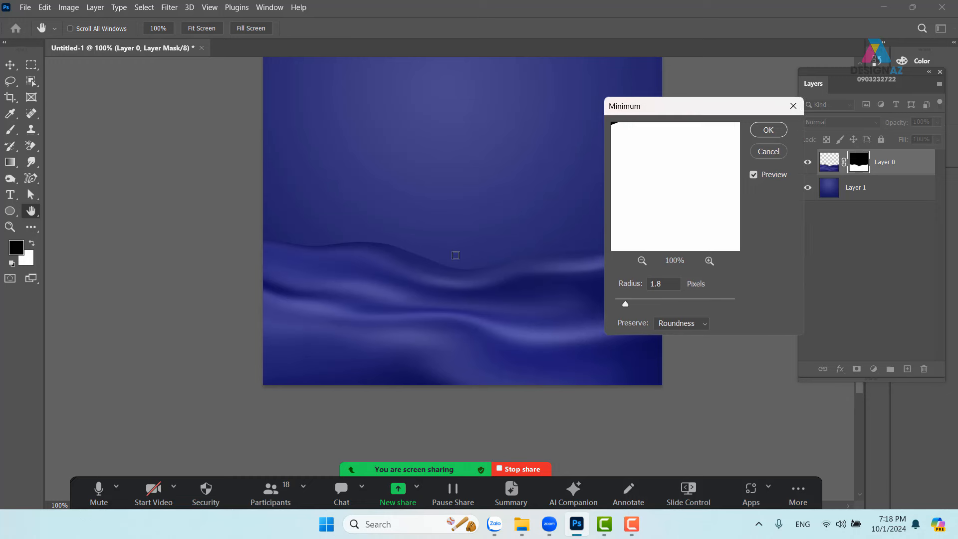
mouse_move(626, 303)
mouse_down()
mouse_move(612, 304)
mouse_move(629, 304)
mouse_up()
click(769, 131)
- Draw a wide, flat elliptical selection with the Elliptical Marquee tool and position it just above the fabric's wavy edge
key(b)
key(space)
drag(535, 167, 492, 209)
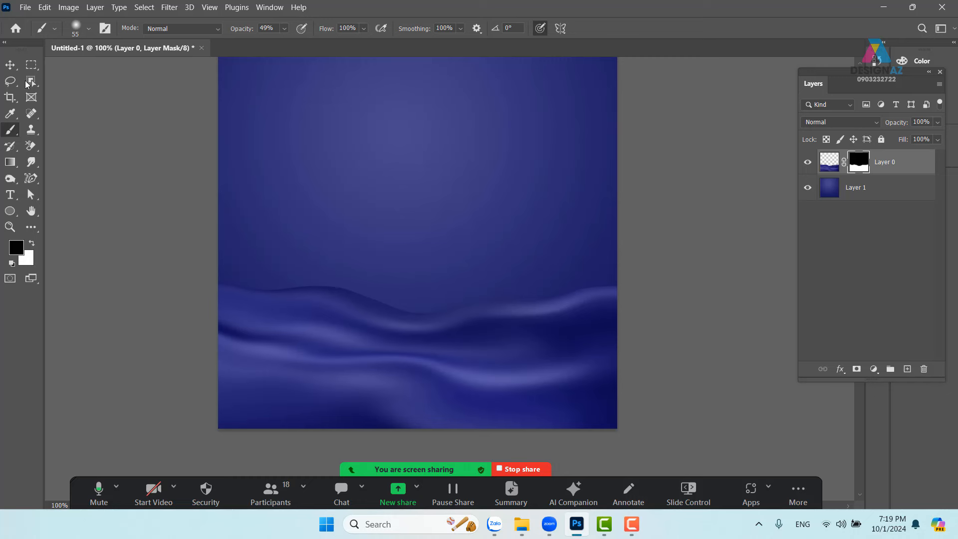
click(32, 66)
right_click(32, 66)
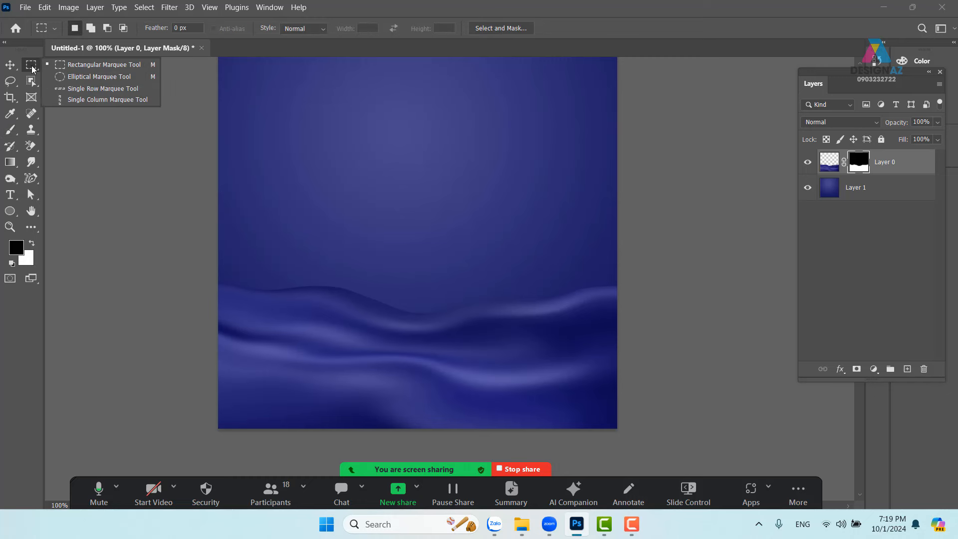
click(79, 80)
drag(309, 276, 530, 331)
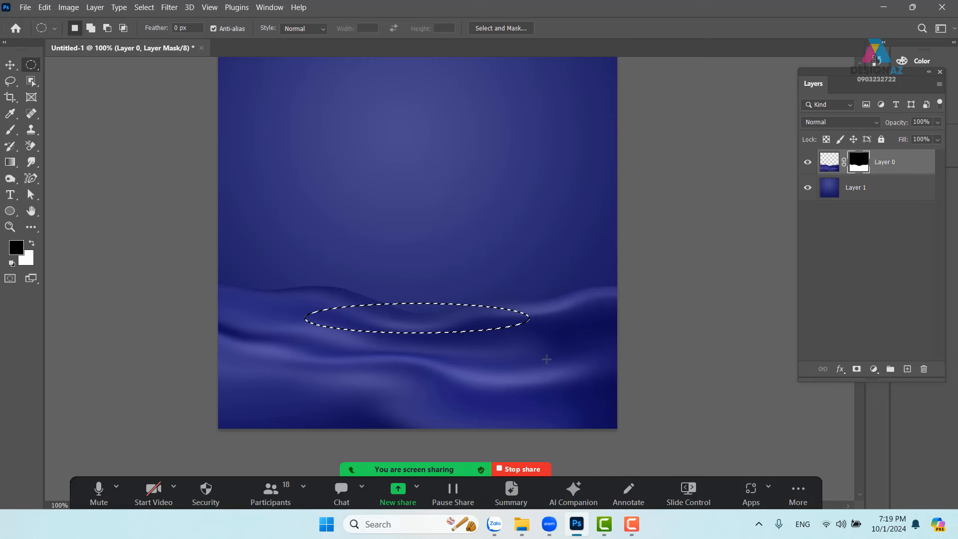
drag(466, 320, 465, 268)
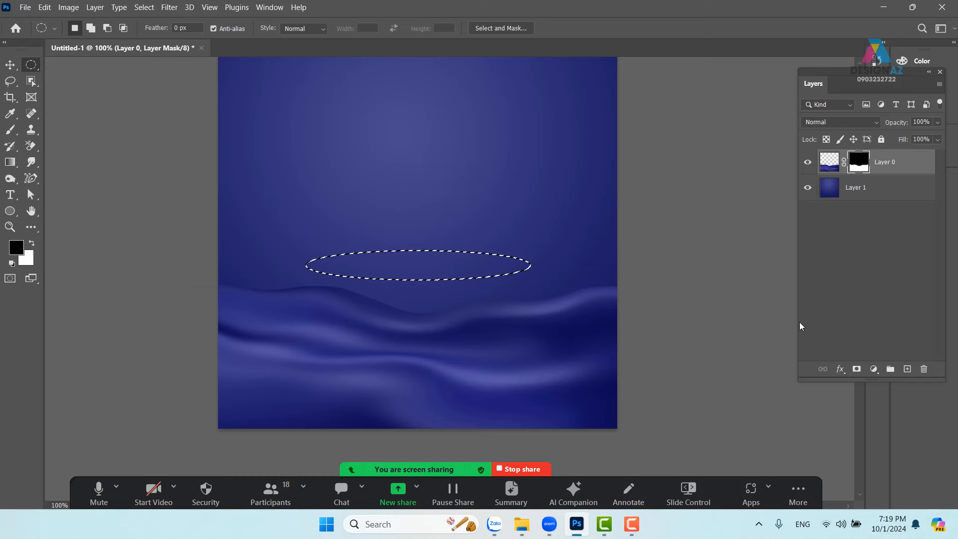
- Switch to Zoom and mute all current and new participants, allowing them to unmute themselves, then minimize the participants window
click(273, 500)
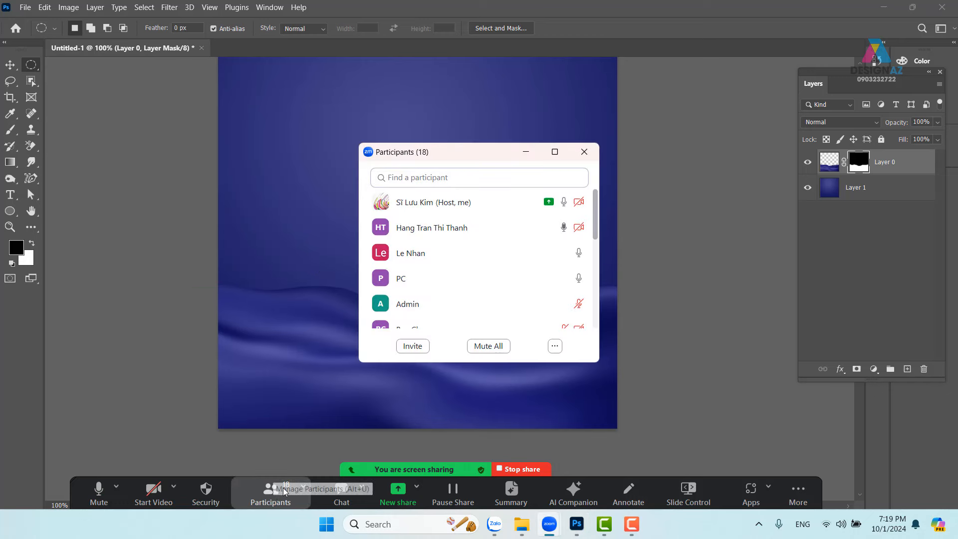
click(488, 346)
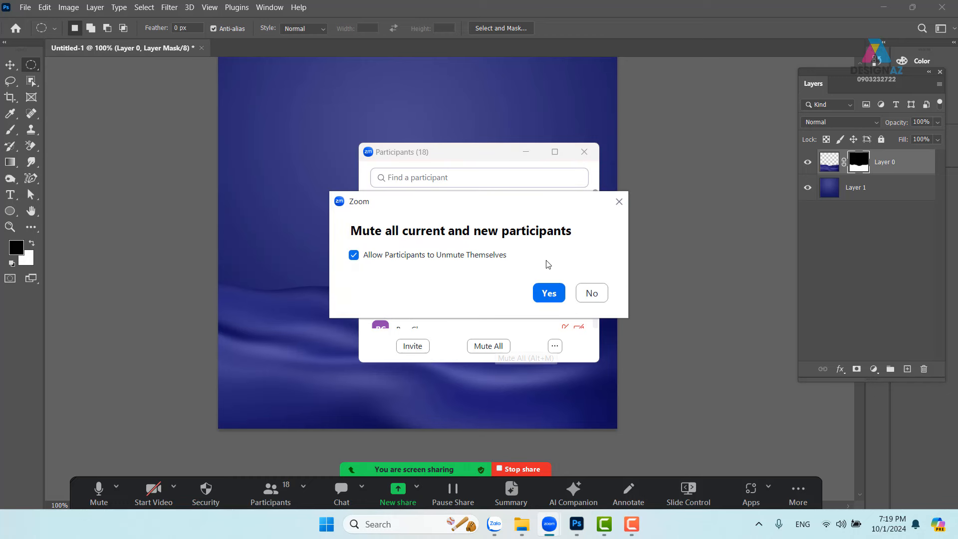
click(549, 293)
click(526, 152)
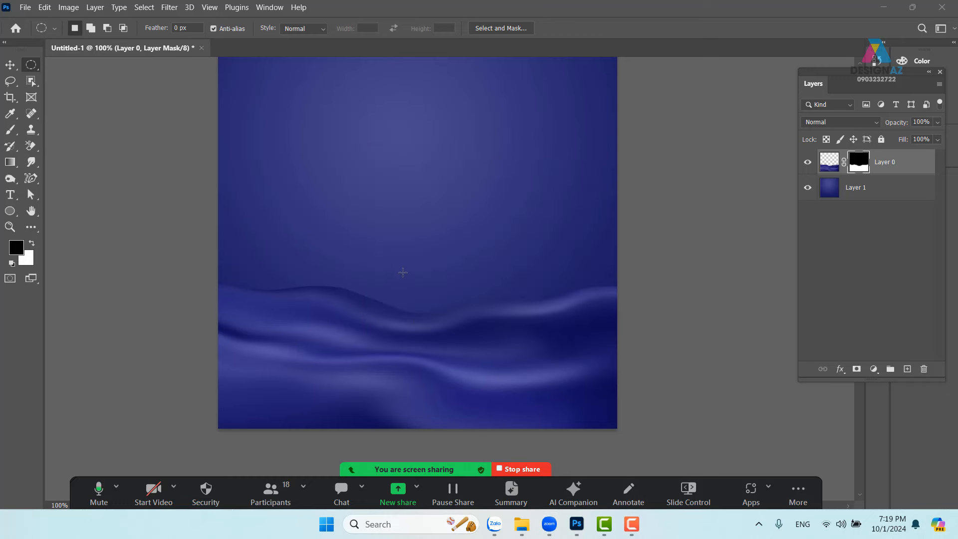
- Fill the elliptical selection on a new layer with the blue gradient, light on the left to dark on the right, and deselect
click(908, 369)
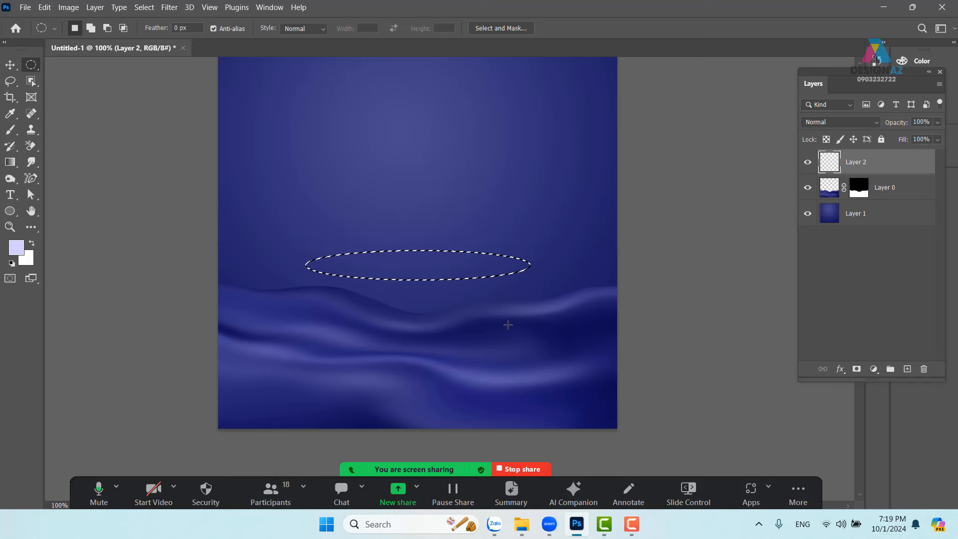
key(g)
click(102, 31)
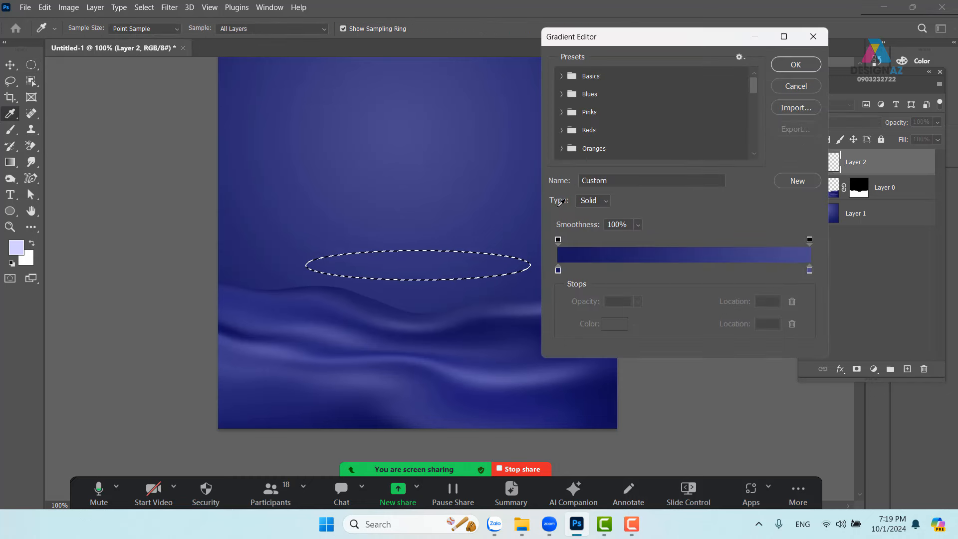
click(798, 65)
drag(466, 268, 467, 268)
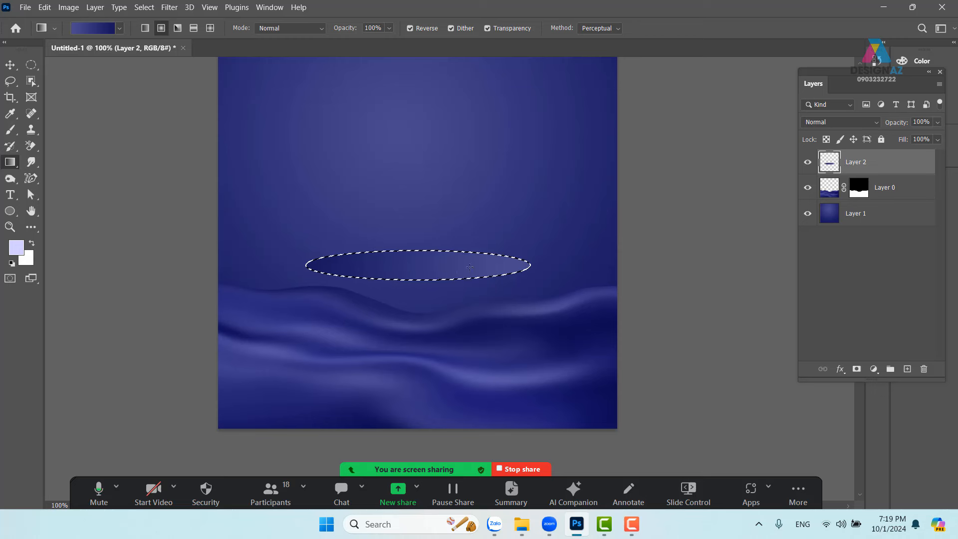
drag(342, 265, 552, 260)
click(10, 65)
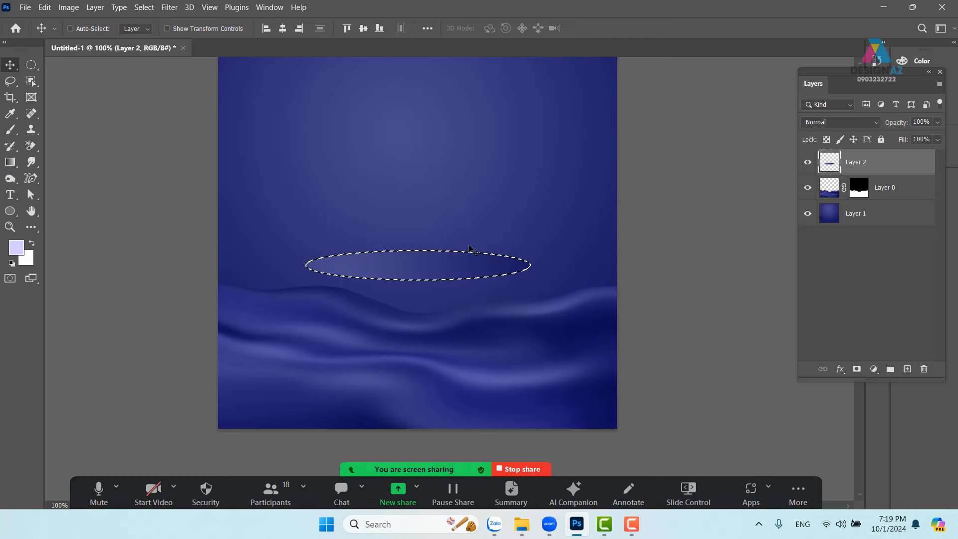
key(ctrl+d)
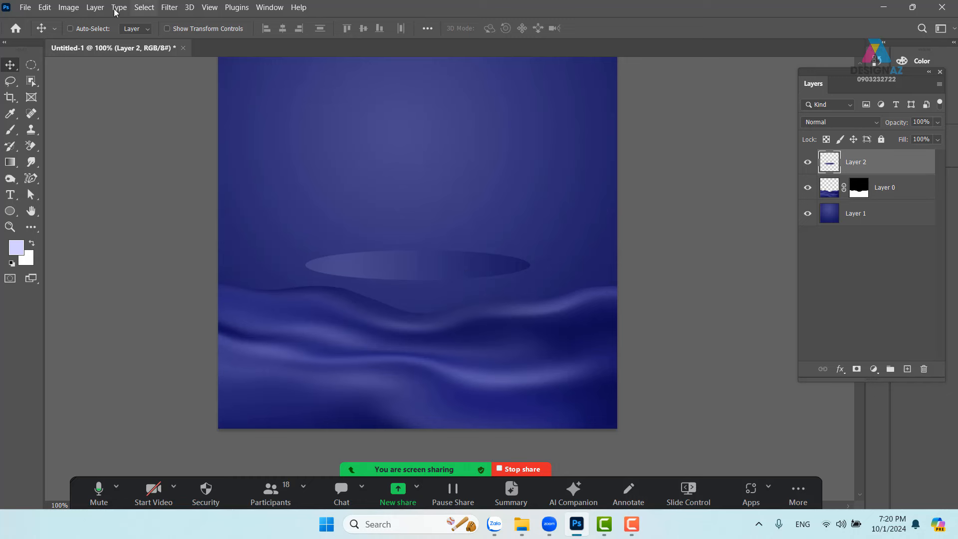
- Brighten the ellipse with Levels, setting the midtone input to 0.91 and lowering the white input level
click(74, 8)
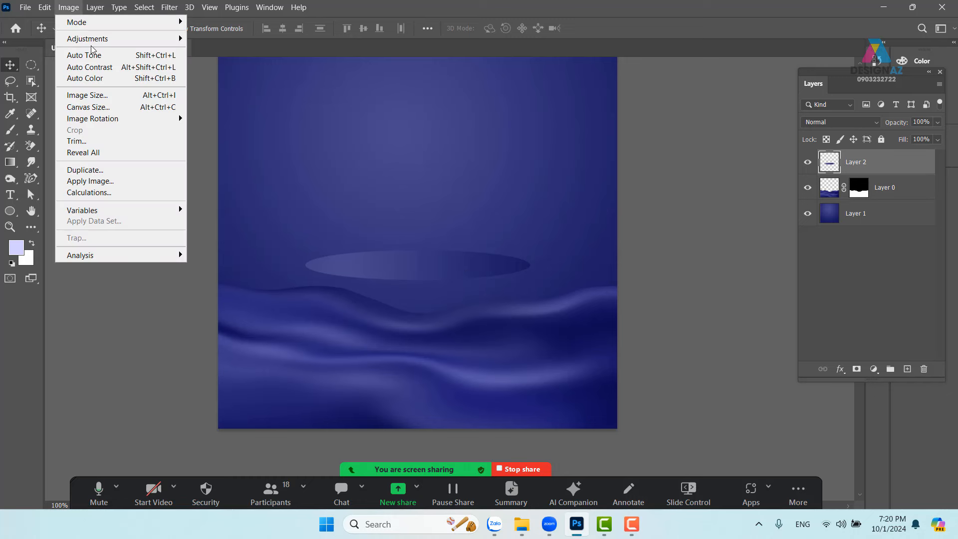
mouse_move(100, 40)
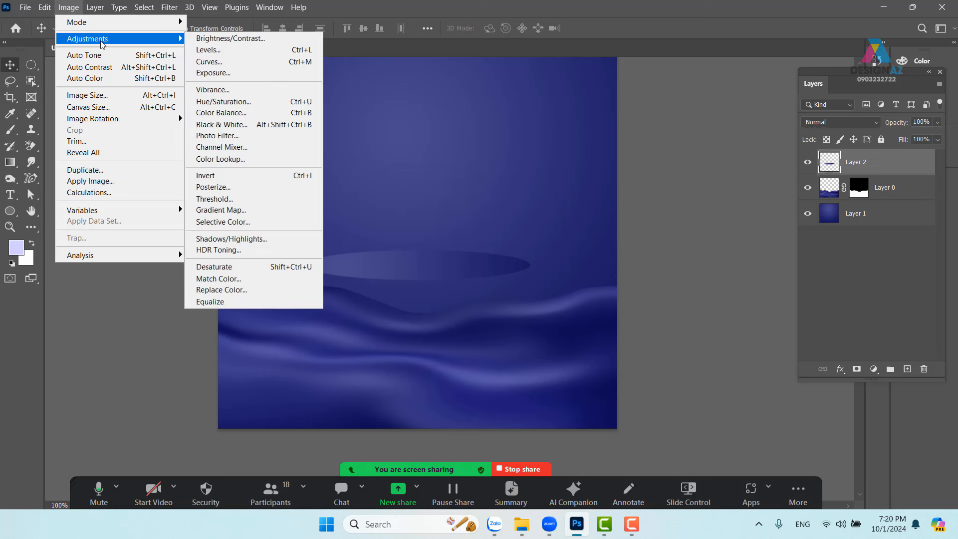
click(230, 50)
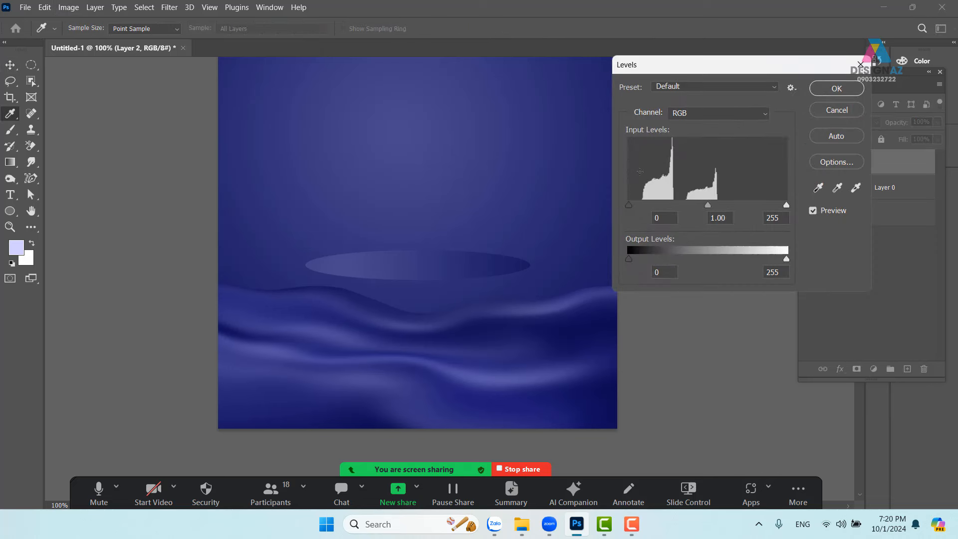
mouse_move(708, 206)
mouse_down()
mouse_move(697, 206)
mouse_move(725, 206)
mouse_move(714, 205)
mouse_up()
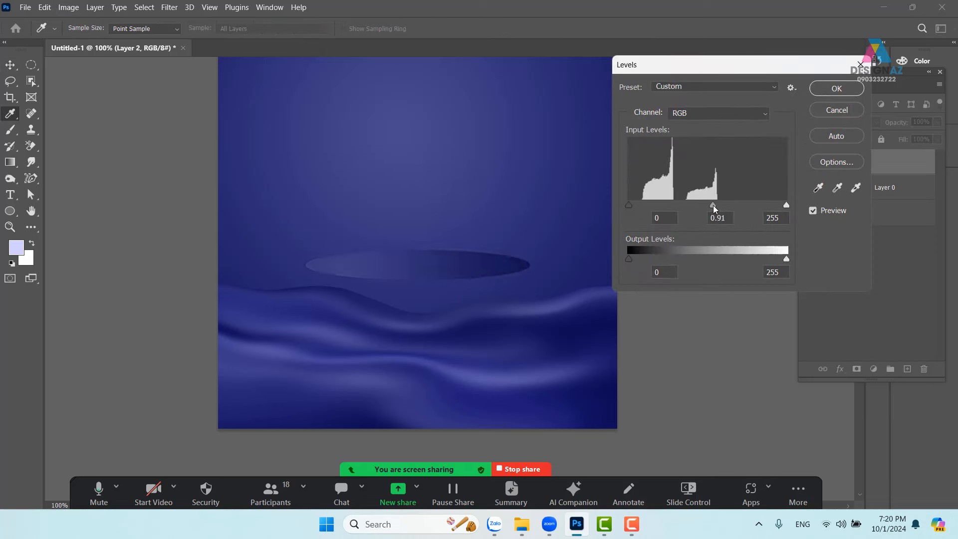
drag(787, 205, 743, 208)
click(844, 93)
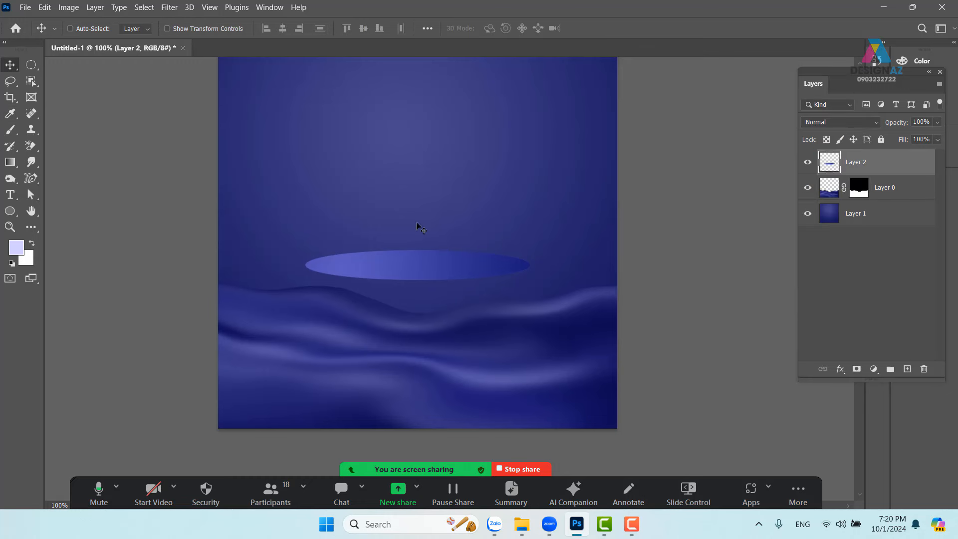
- Place a copy of the ellipse straight below the original, over the fabric, and activate the Rectangular Marquee tool
drag(437, 286, 441, 329)
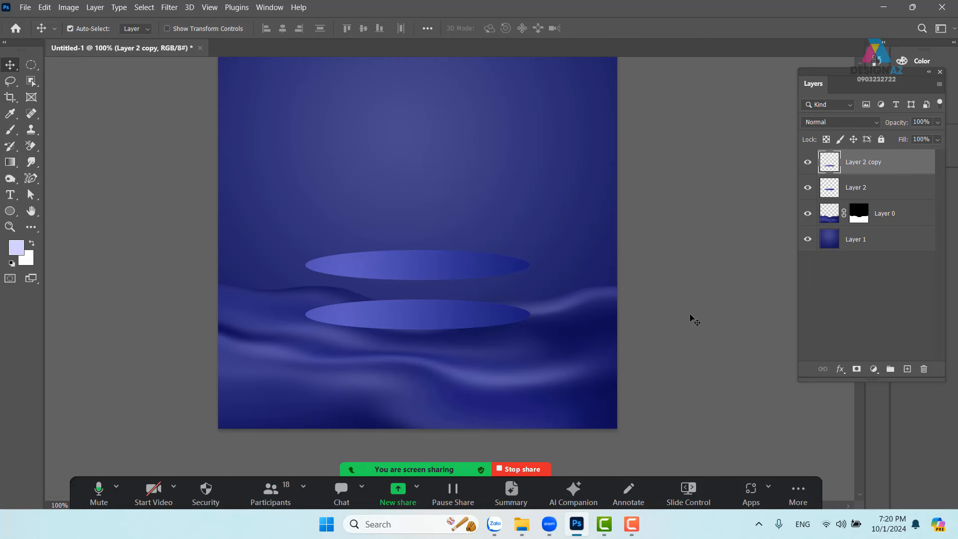
key(ctrl+plus)
scroll(320, 299, down, 1)
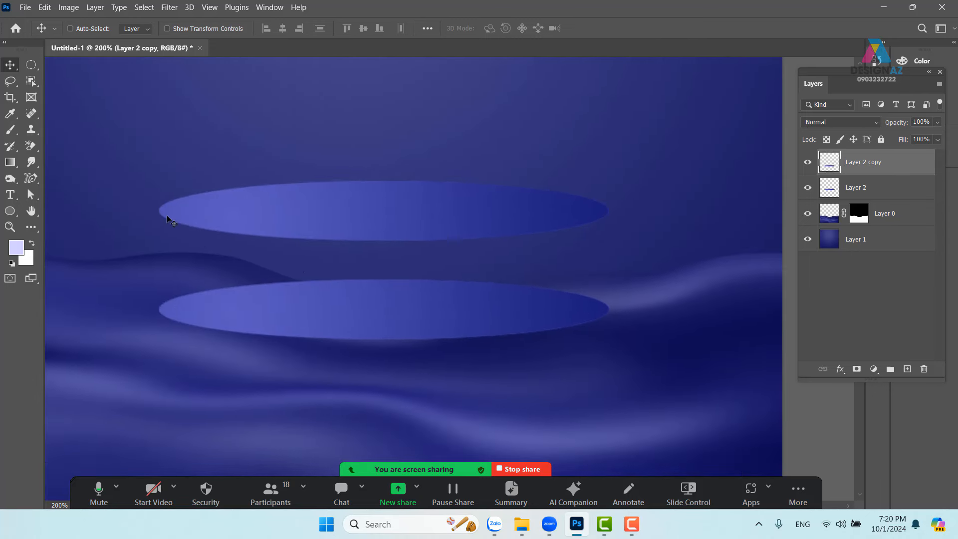
click(31, 65)
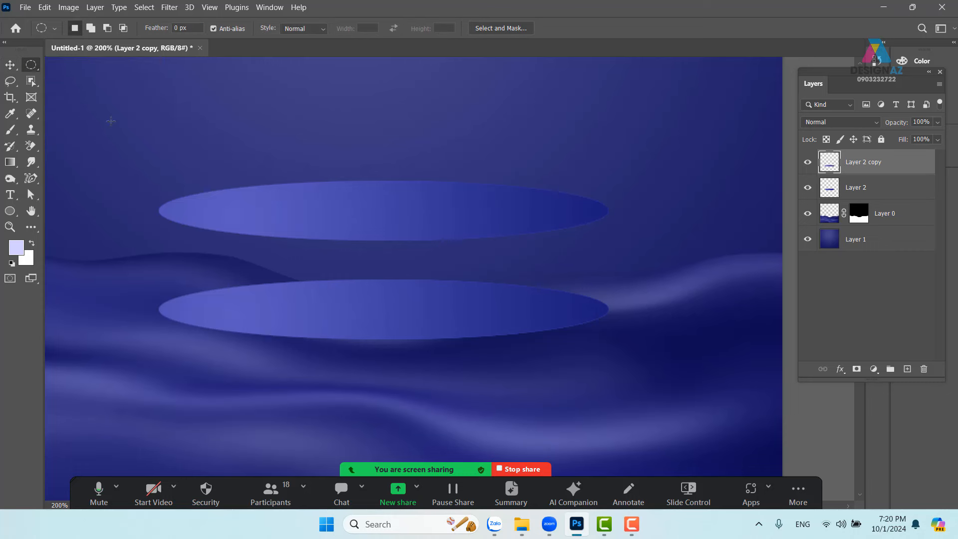
key(shift+m)
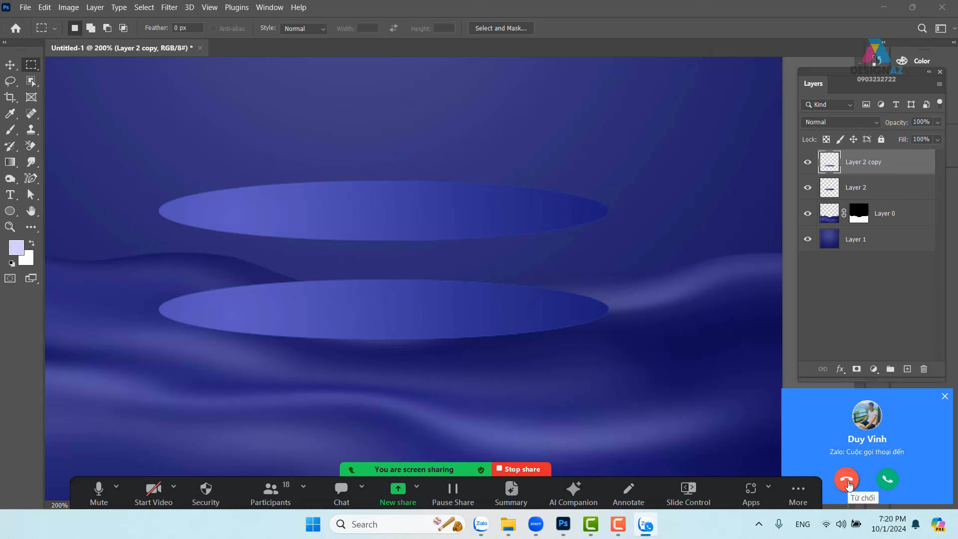
- Decline the incoming Zalo call and pause the screen recorder
click(848, 483)
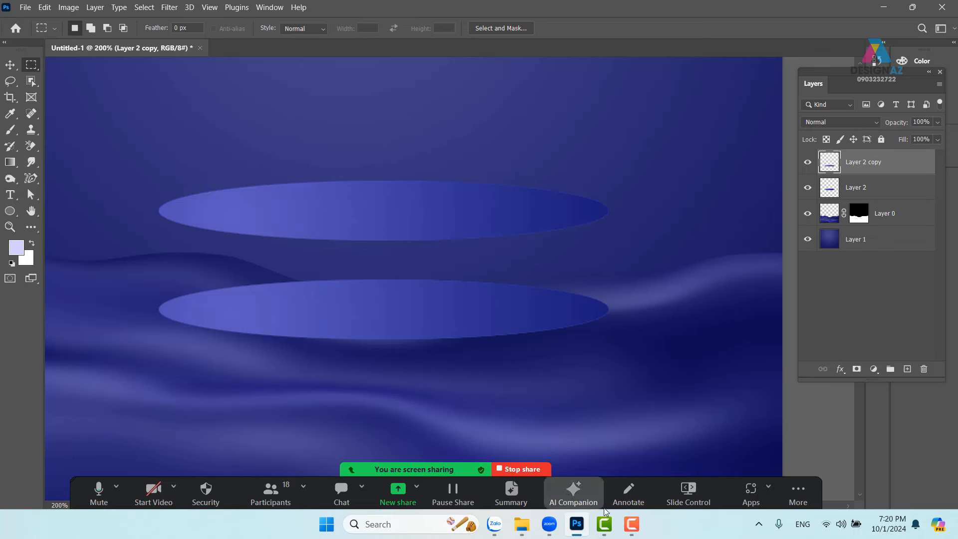
click(610, 466)
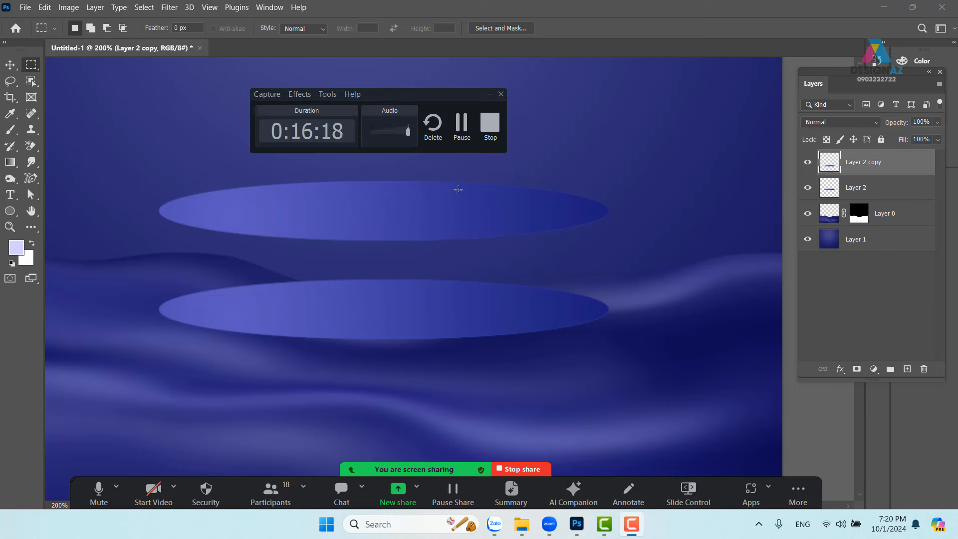
click(463, 125)
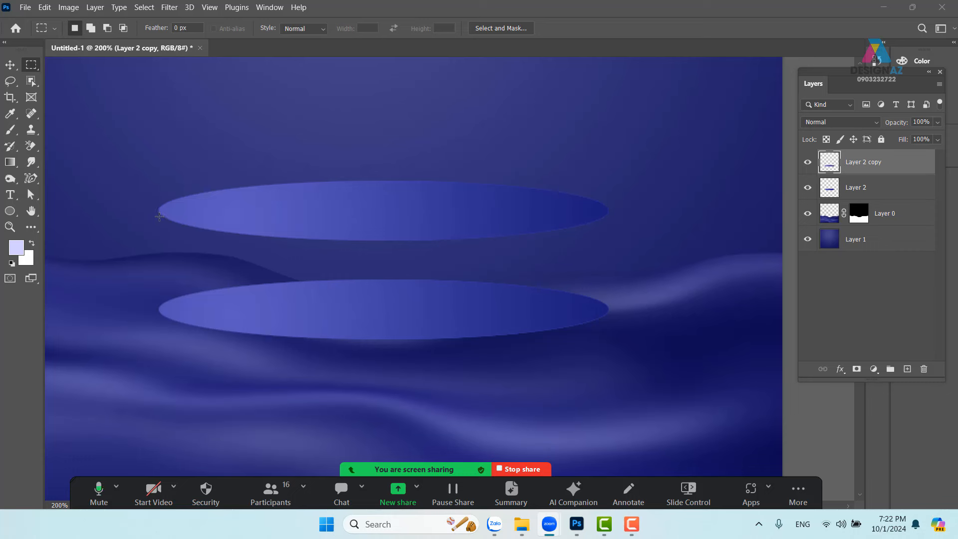
- Draw a rectangular selection about 451 × 104 px connecting the outer tips of the upper and lower ellipses
click(159, 211)
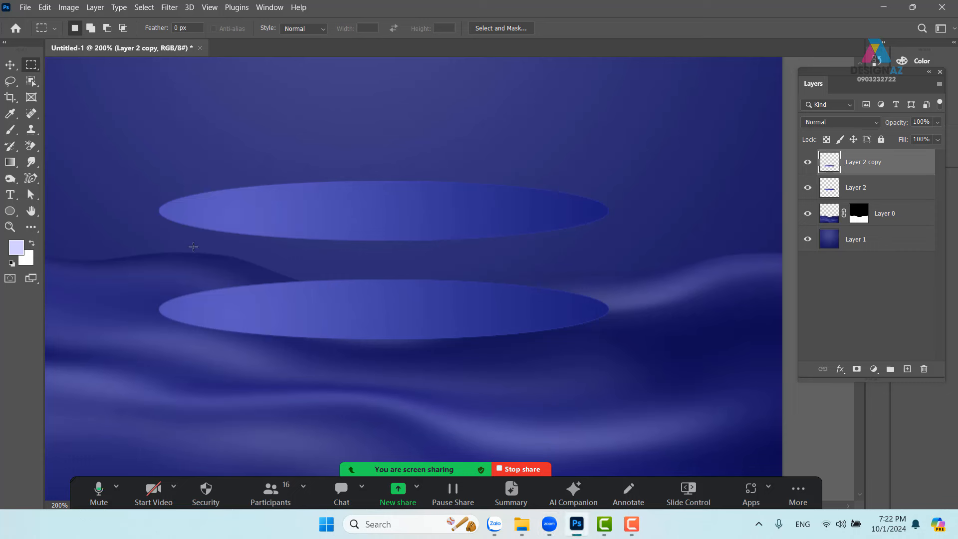
drag(159, 211, 609, 313)
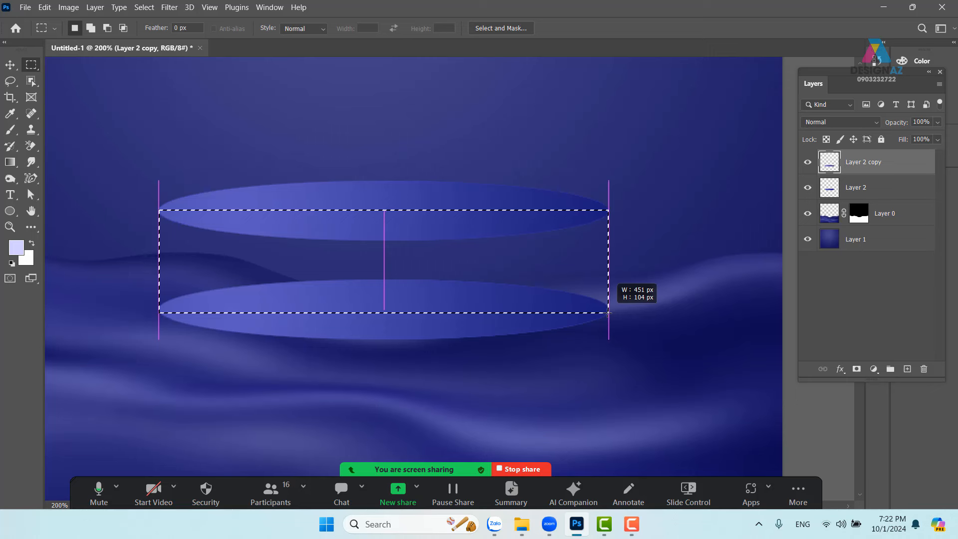
drag(609, 313, 609, 313)
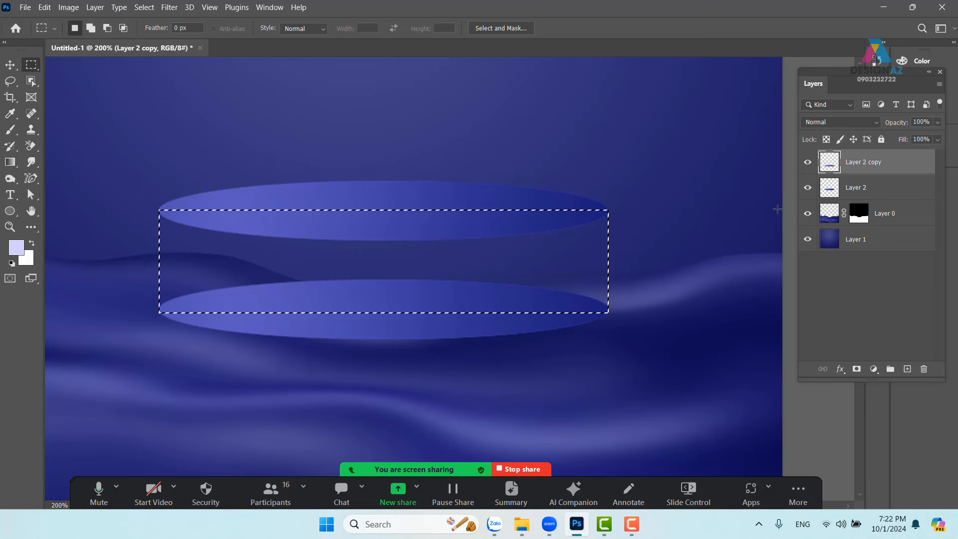
- Try filling the rectangular selection with the foreground color, undo it, and reselect the lower ellipse's layer
key(alt)
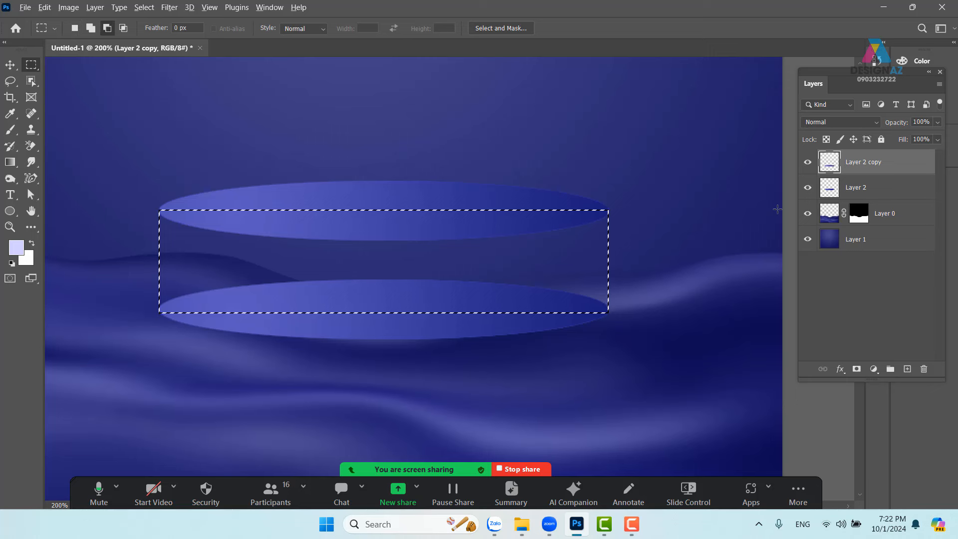
key(alt+BackSpace)
key(ctrl+z)
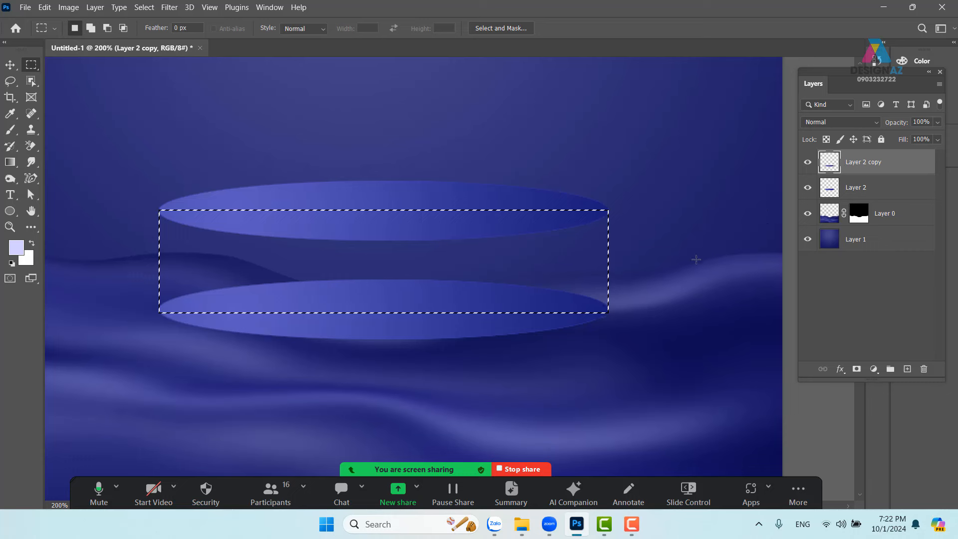
key(v)
right_click(497, 327)
click(522, 341)
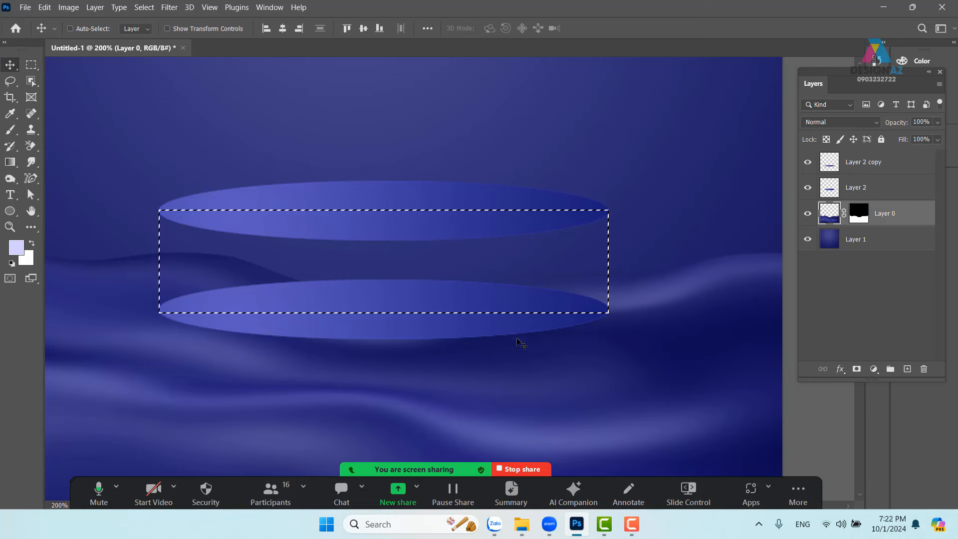
right_click(497, 326)
click(514, 332)
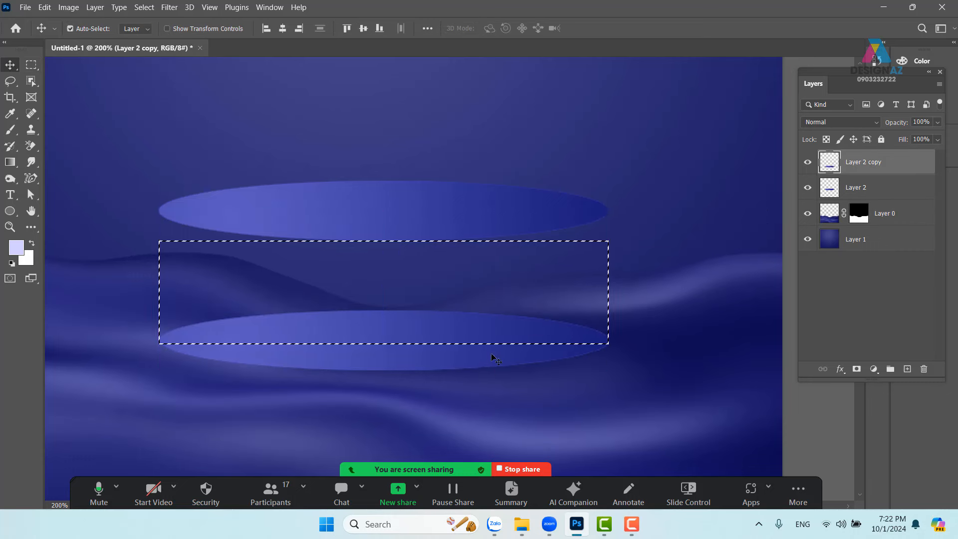
- Fill the rectangular selection with the light lavender foreground color on the lower ellipse's layer, deselect, and lock the layer's transparent pixels
key(alt+BackSpace)
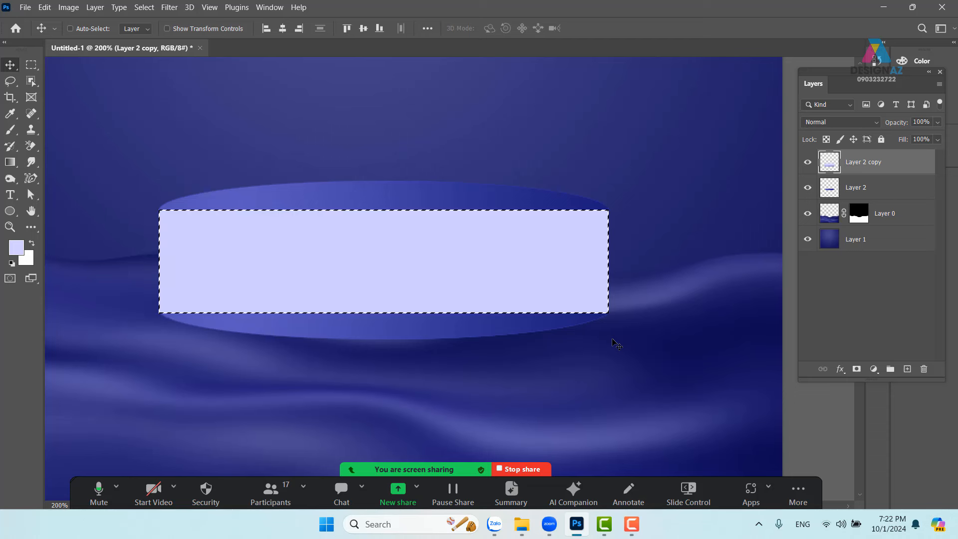
key(ctrl+d)
click(827, 139)
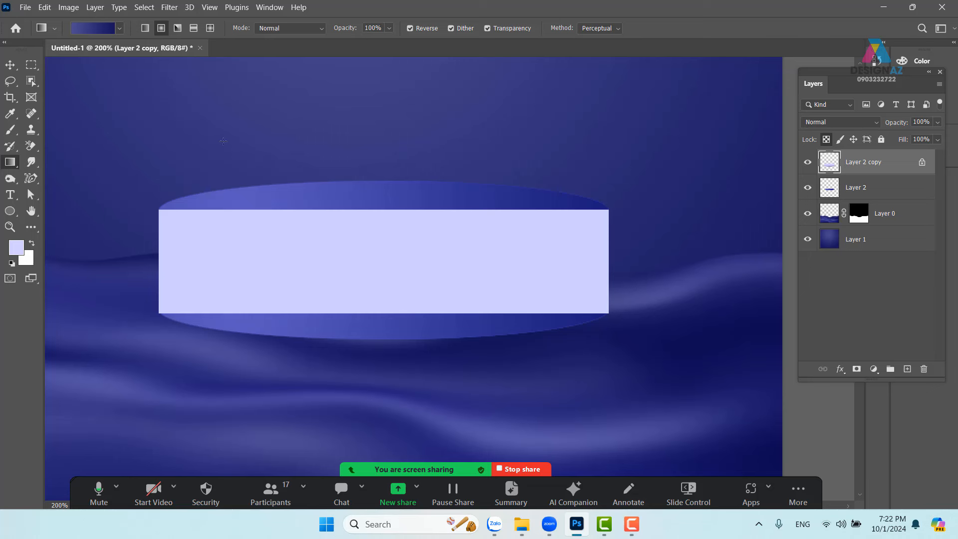
- Apply the blue gradient as a linear fill horizontally across the cylinder's side and move that layer beneath the top ellipse
click(145, 28)
drag(157, 264, 612, 265)
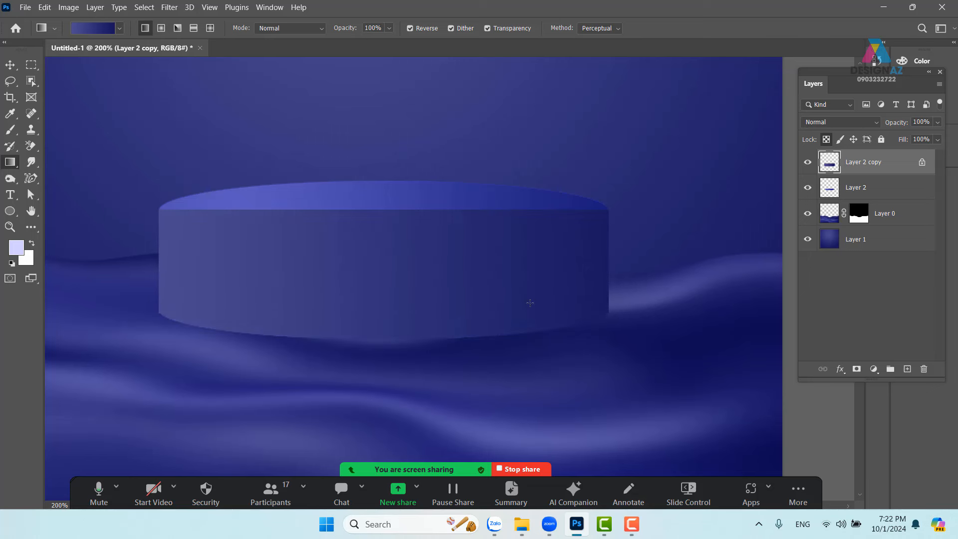
key(ctrl+bracketleft)
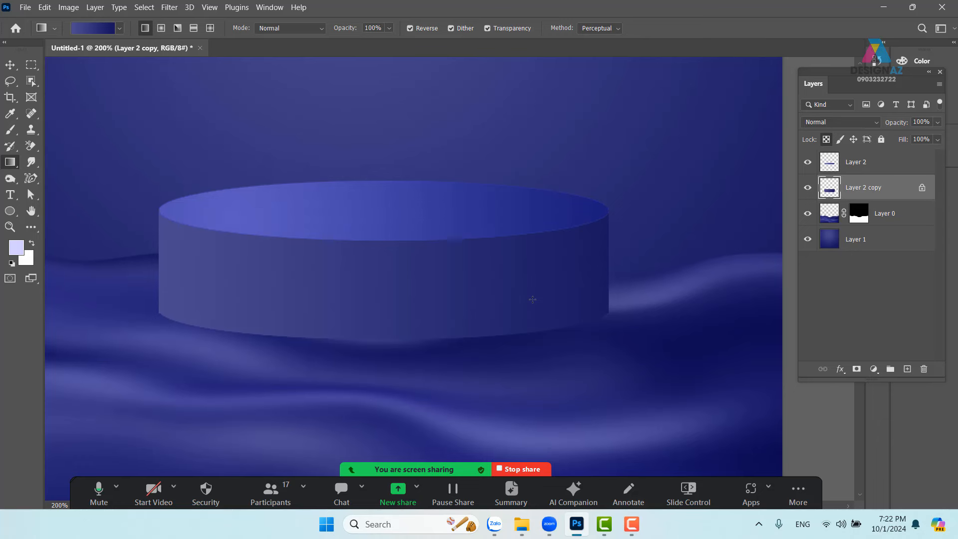
- Add a color stop at 83% to the cylinder side's gradient and set its color to #7777bc
key(ctrl+minus)
key(ctrl+minus)
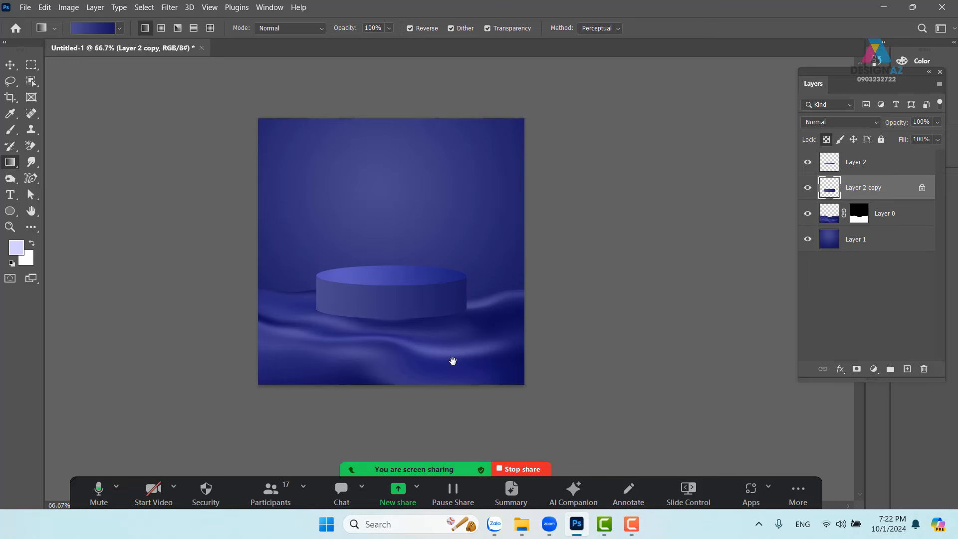
key(ctrl+plus)
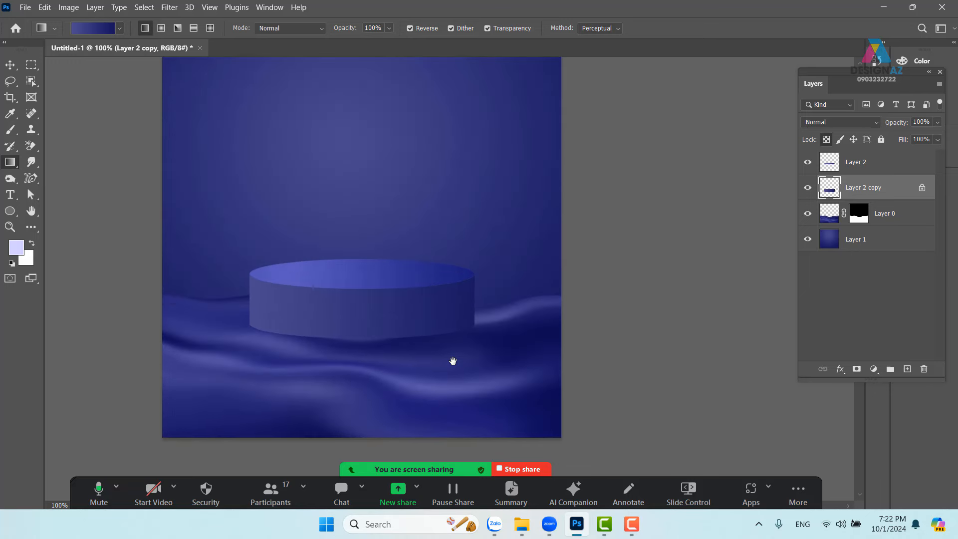
key(ctrl+plus)
drag(240, 271, 335, 246)
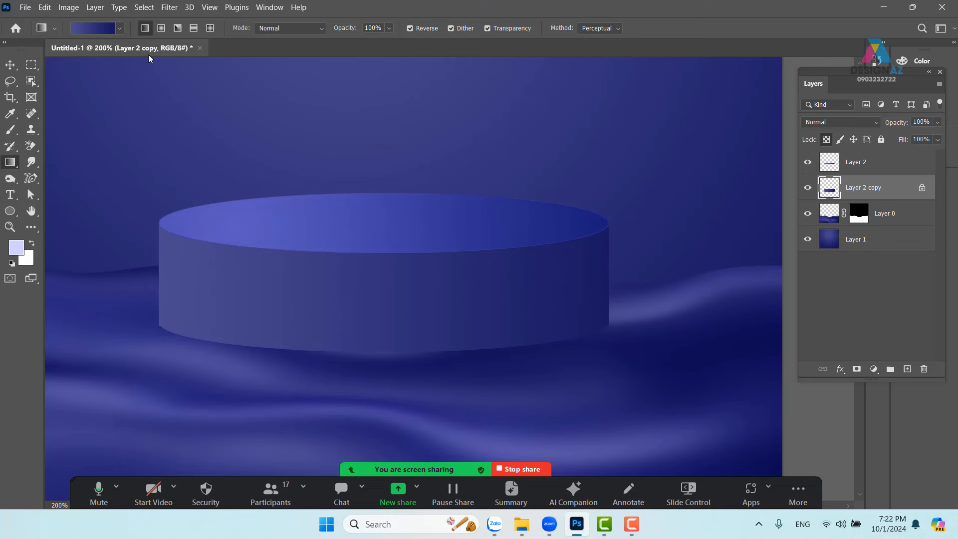
click(98, 29)
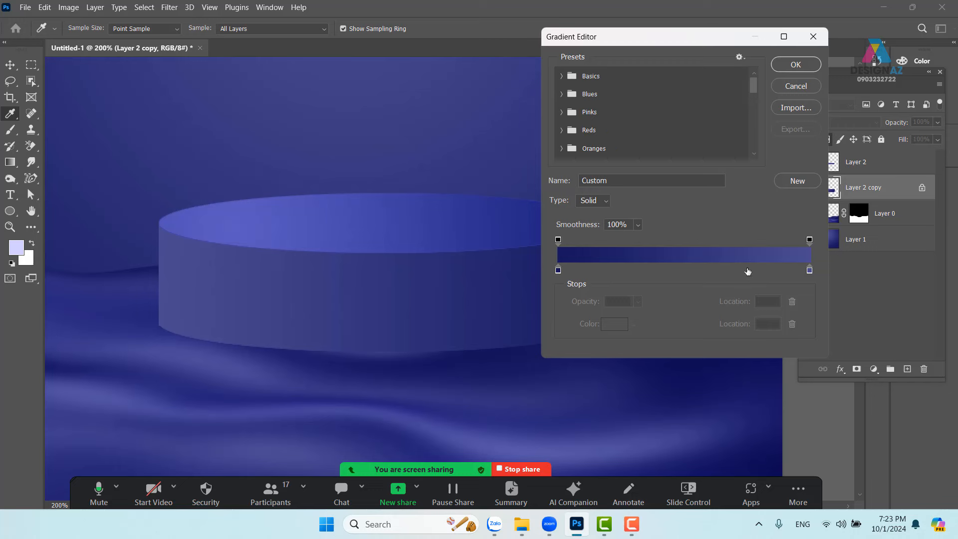
drag(784, 272, 767, 272)
click(614, 324)
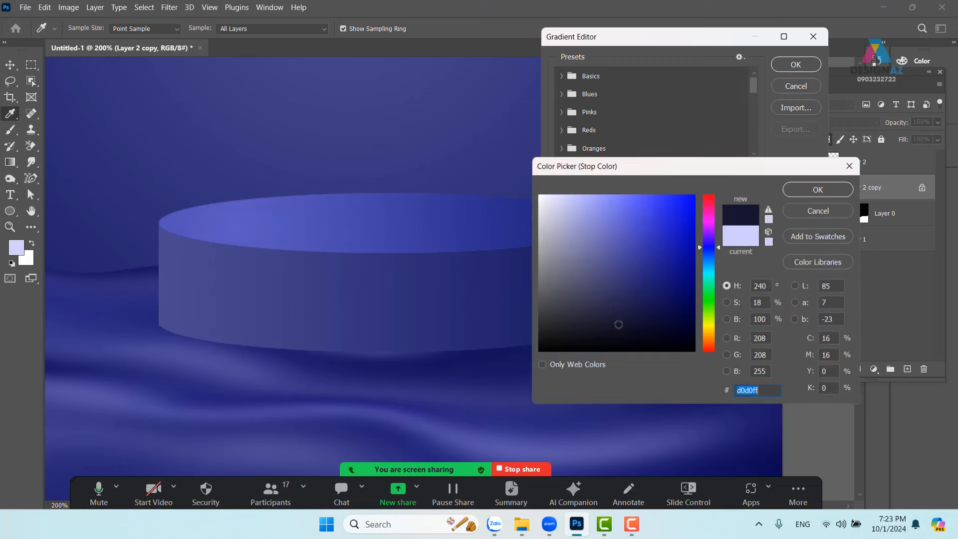
click(617, 326)
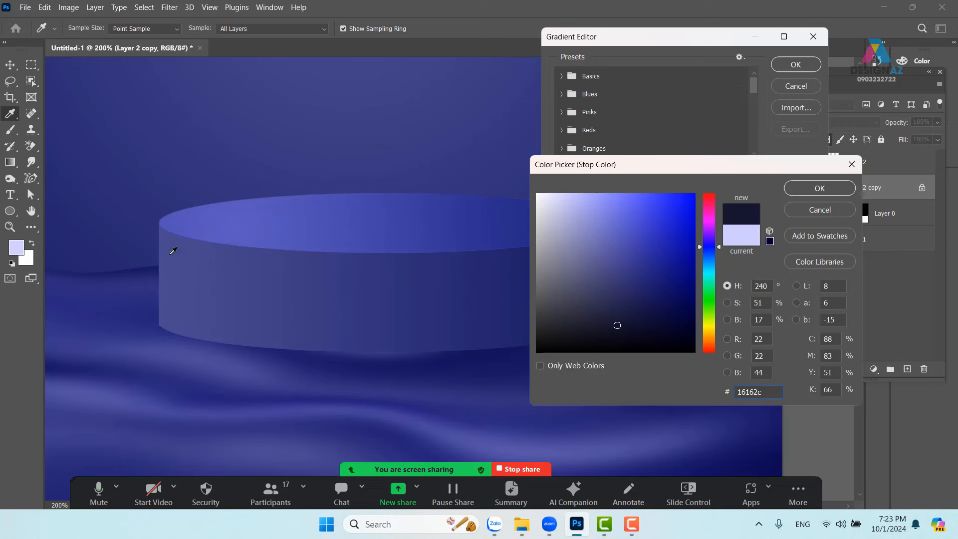
click(306, 276)
click(600, 239)
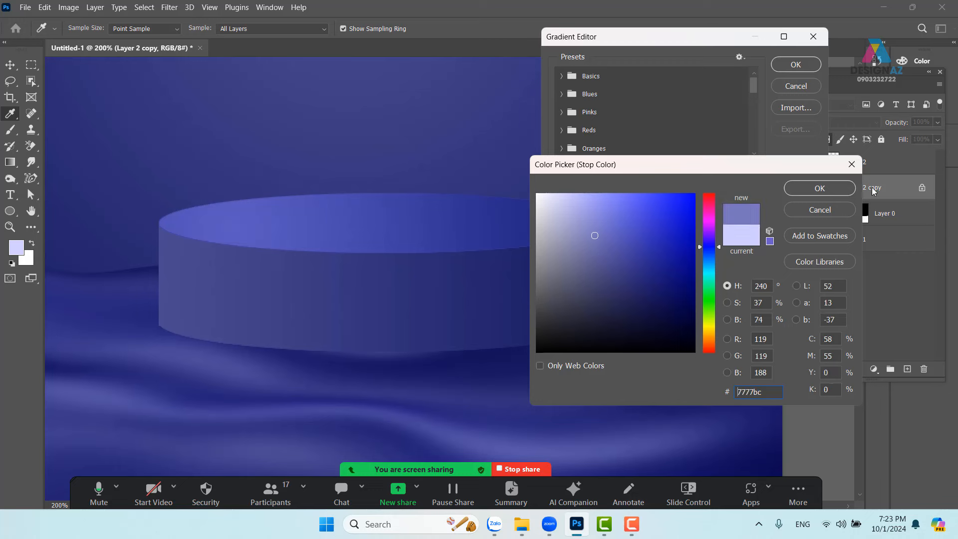
click(840, 188)
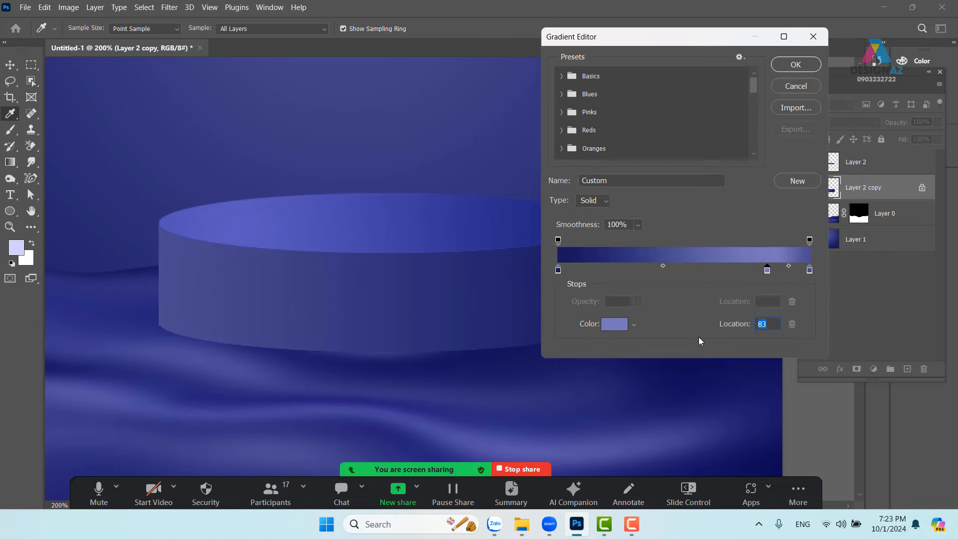
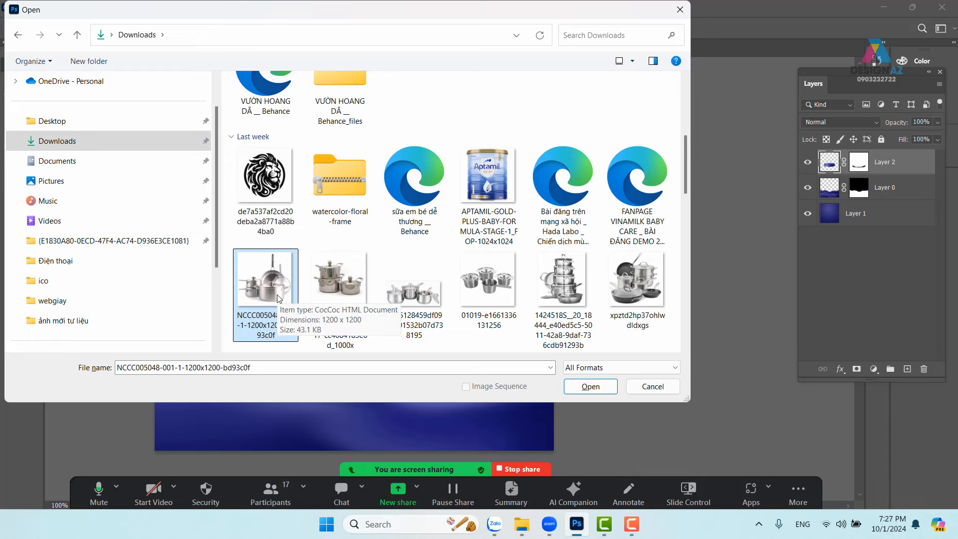
click(605, 386)
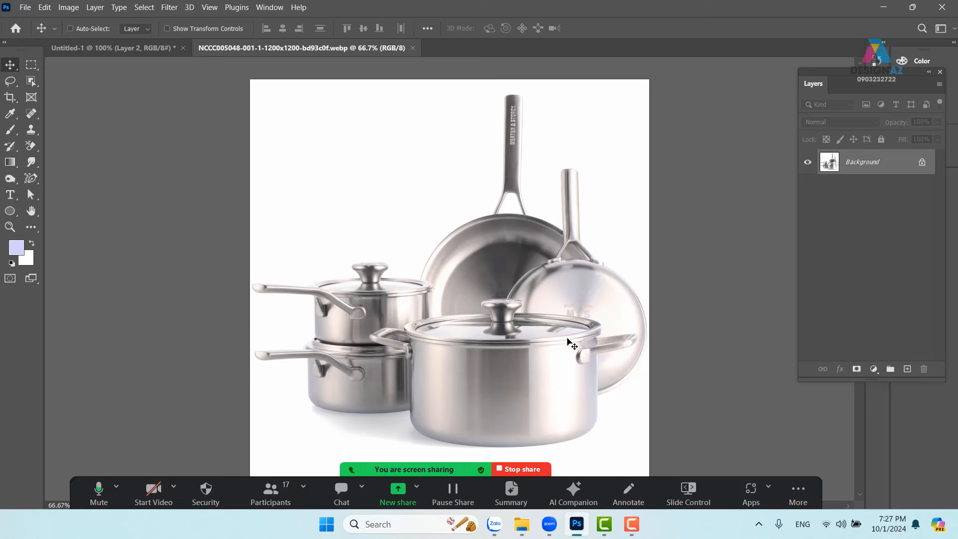
drag(400, 361, 383, 291)
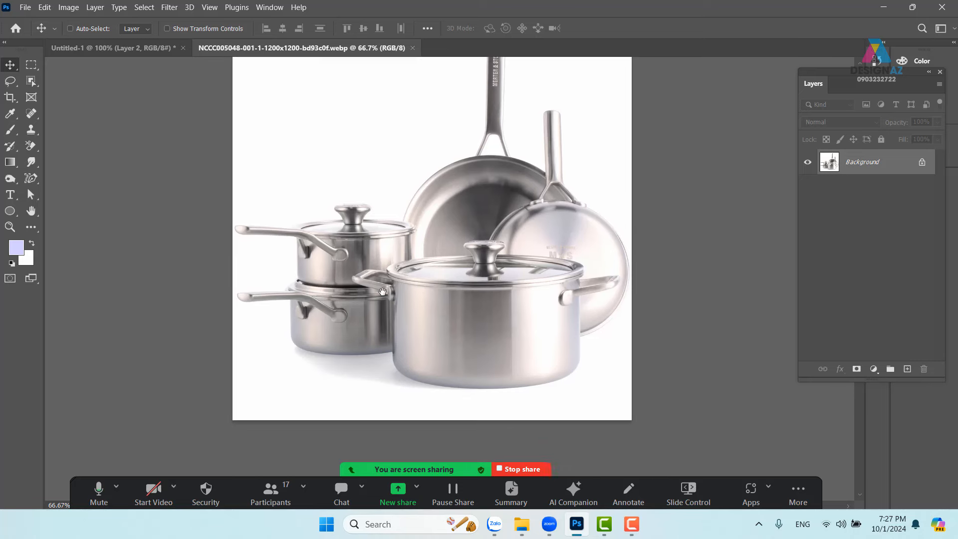
- Examine the outlines, handles and base shadows of the pots and pans in the cookware photo up close
key(ctrl+plus)
key(ctrl+plus)
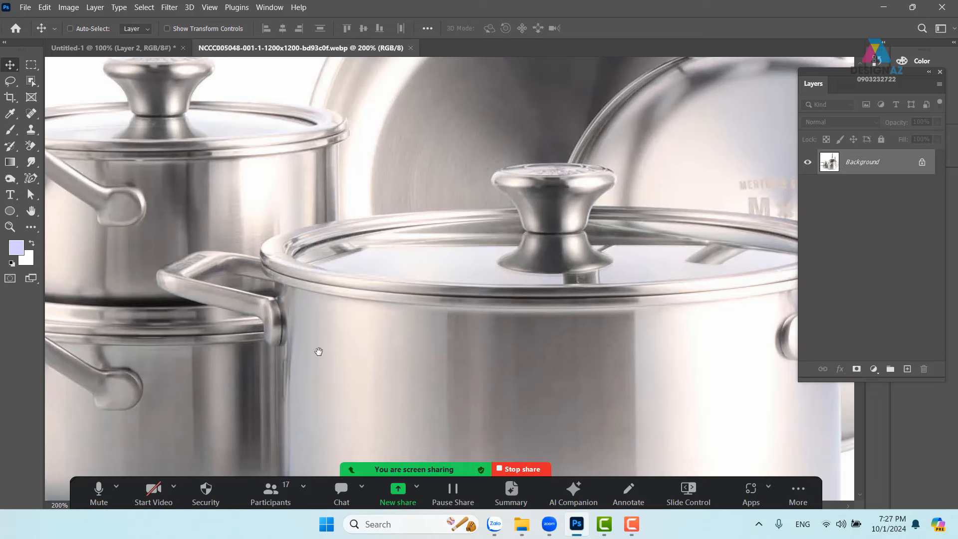
drag(319, 352, 364, 312)
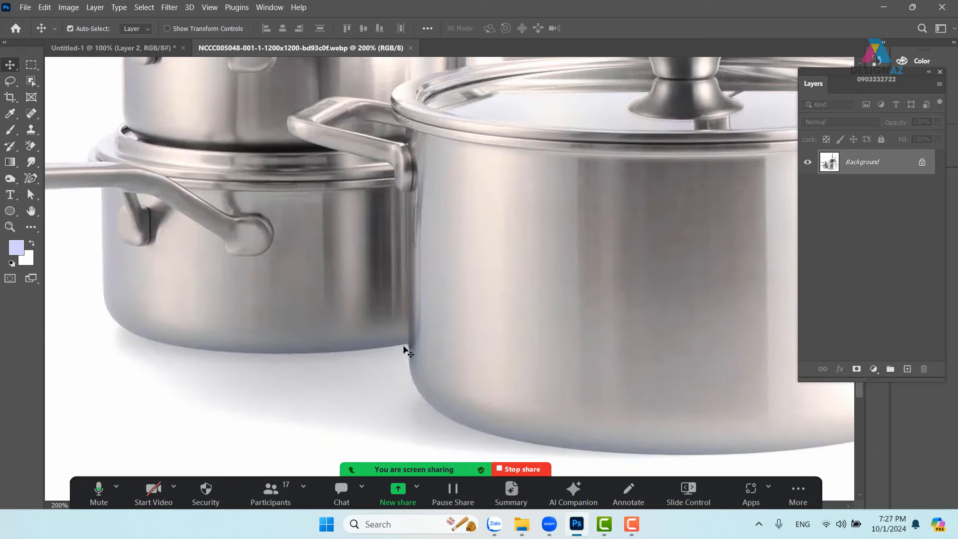
key(ctrl+plus)
key(ctrl+0)
key(ctrl+minus)
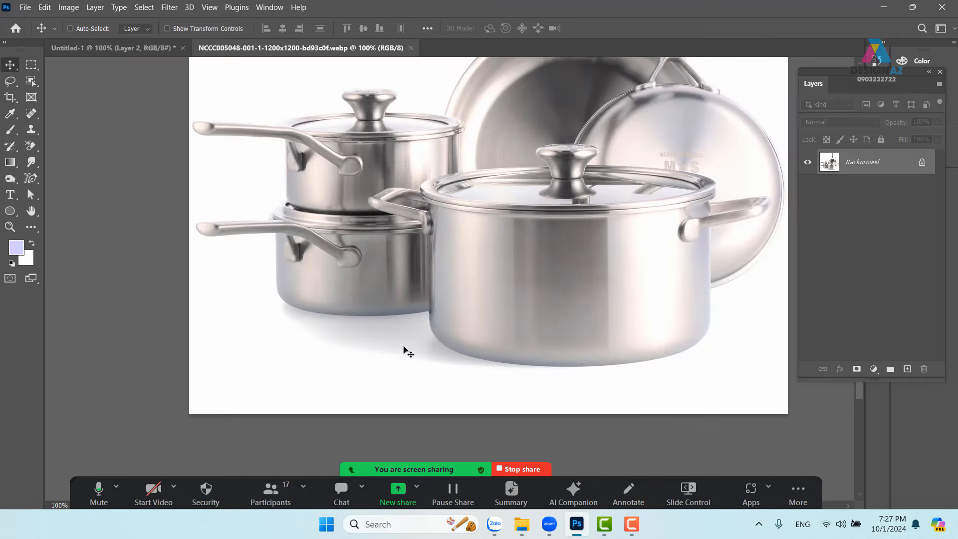
drag(482, 291, 464, 374)
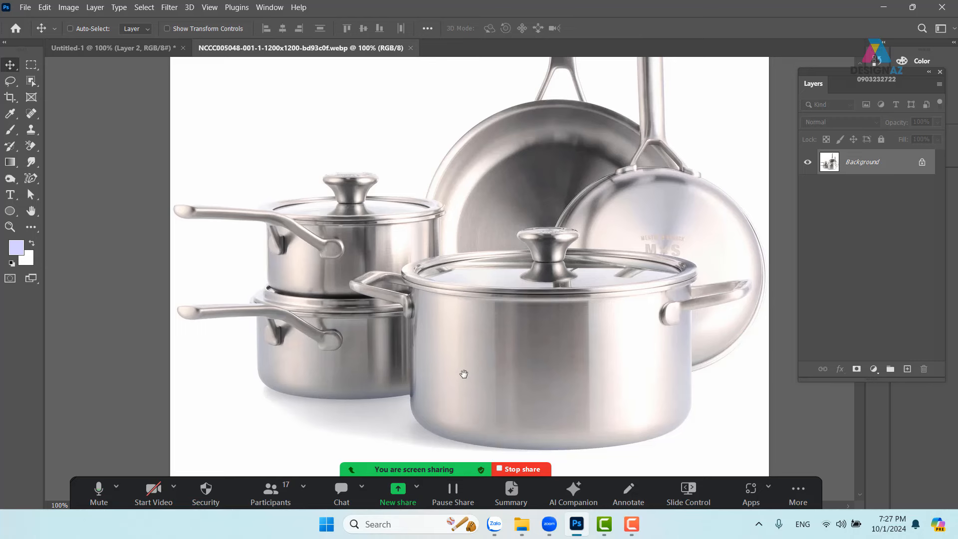
drag(571, 340, 494, 427)
drag(452, 231, 473, 161)
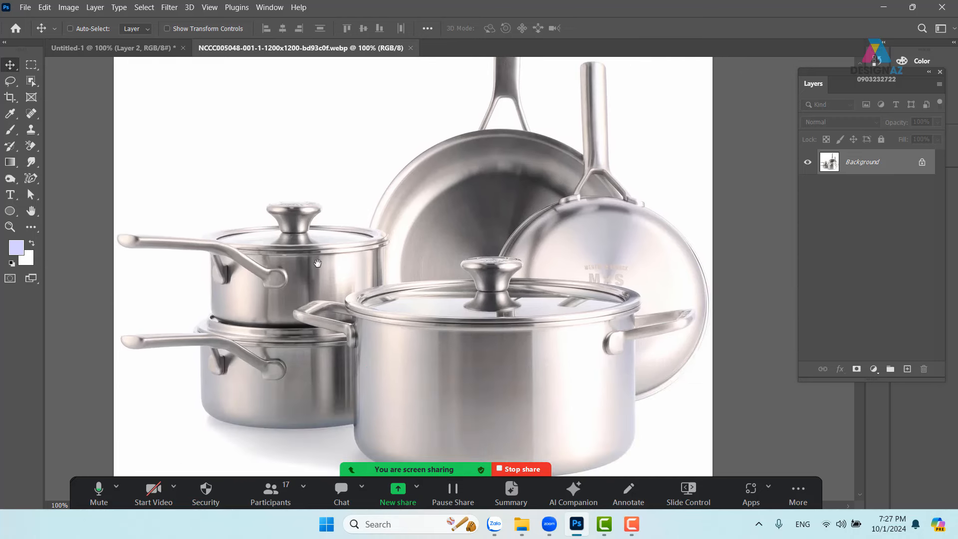
drag(326, 267, 531, 245)
scroll(398, 208, up, 2)
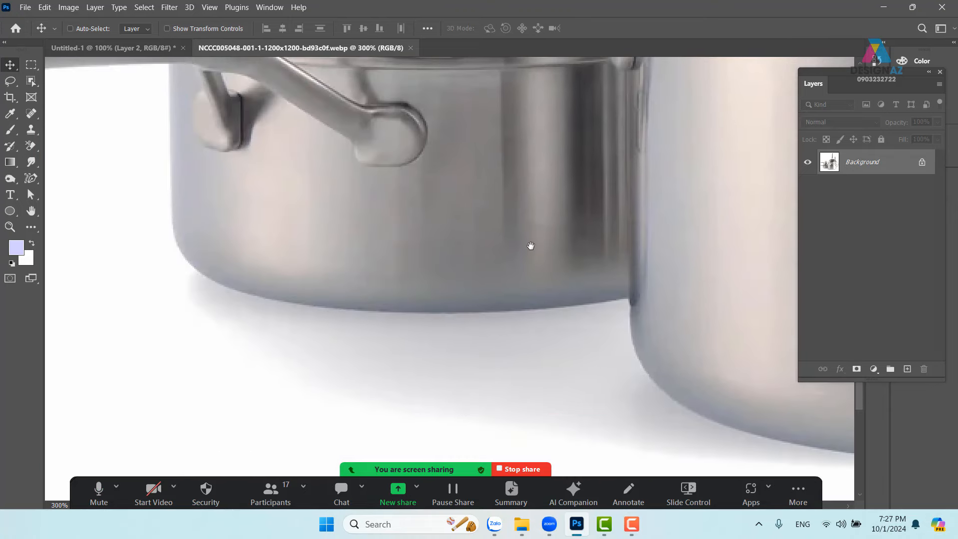
- Switch from the content-aware tracing tool to the standard Pen tool for outlining the cookware
key(p)
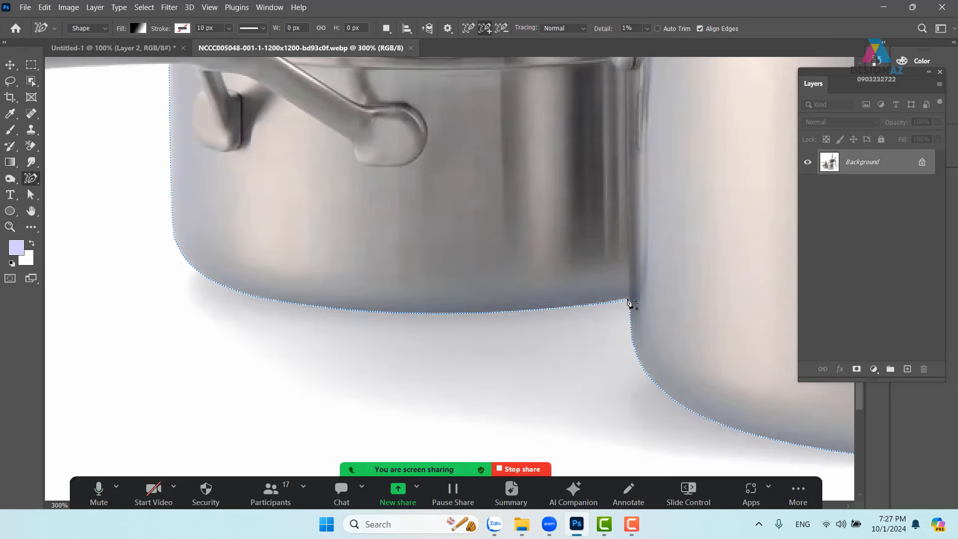
drag(266, 96, 348, 388)
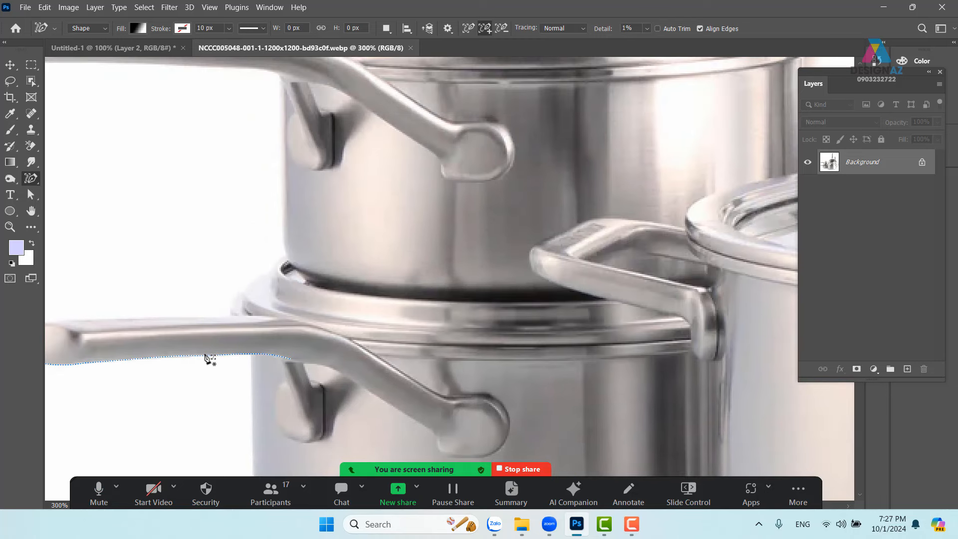
drag(139, 353, 410, 336)
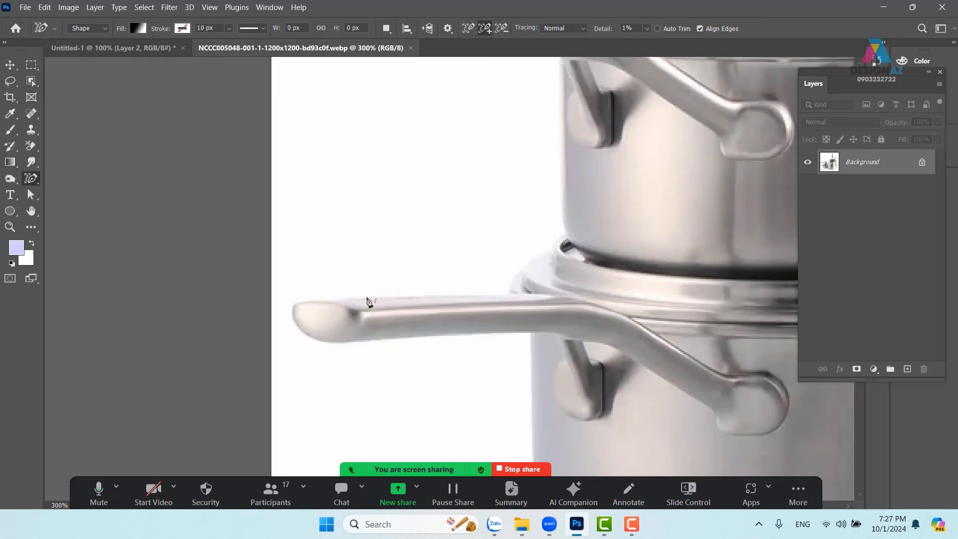
right_click(31, 178)
click(58, 179)
drag(536, 312, 467, 70)
drag(620, 289, 431, 375)
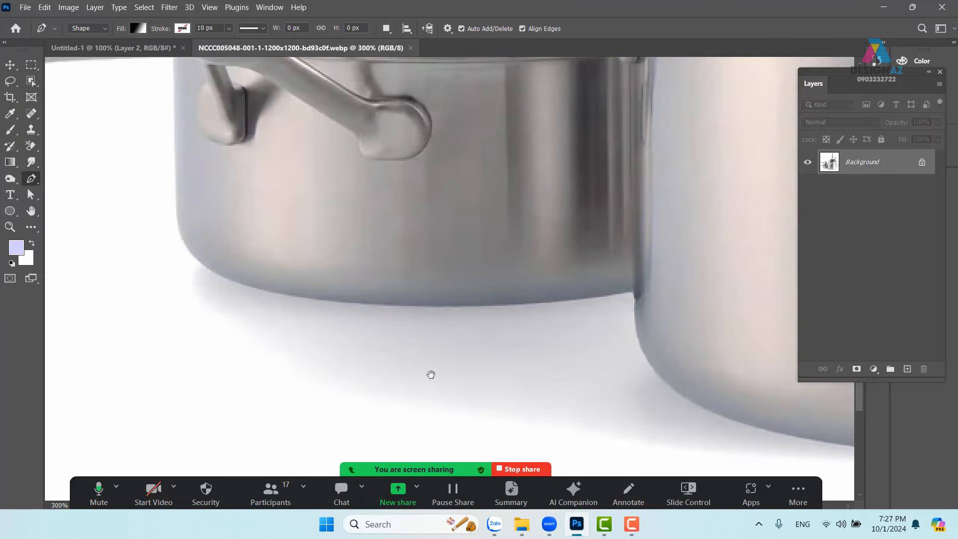
- Discard the shape started where the two pots meet and set the Pen tool to Path mode
click(635, 292)
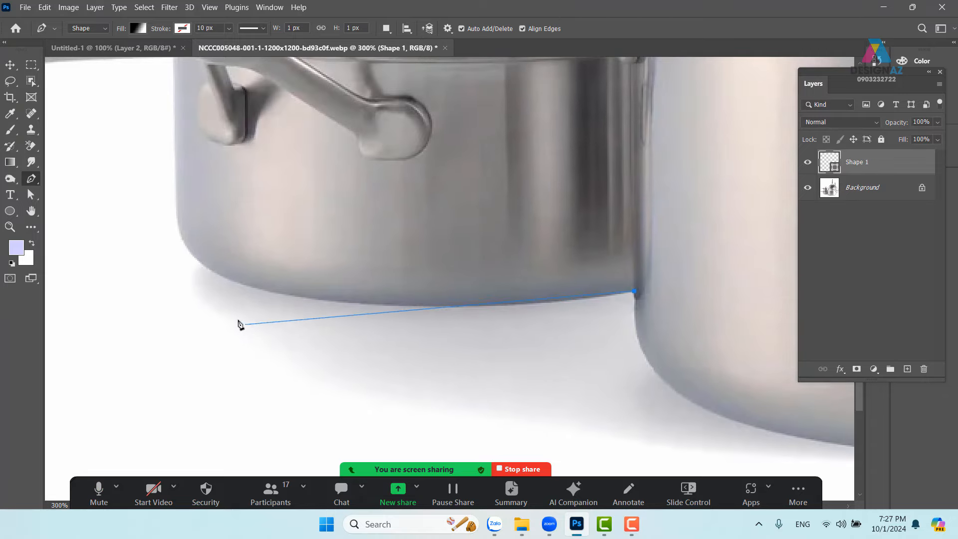
key(Escape)
click(109, 29)
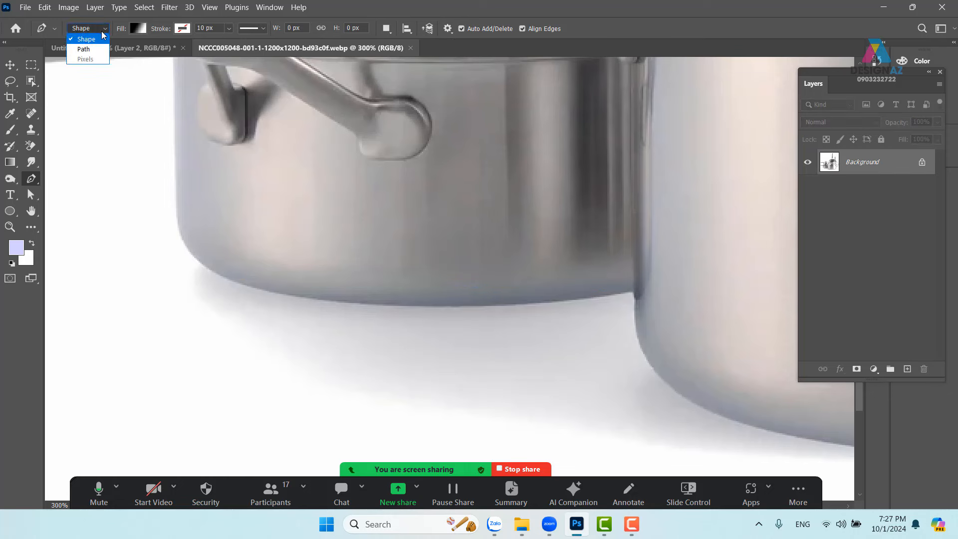
click(84, 49)
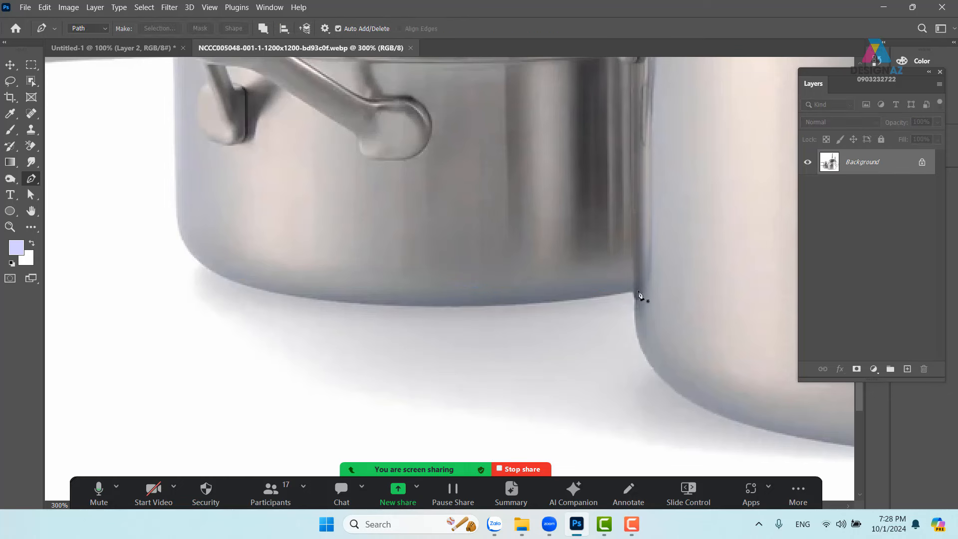
- Trace a curved path along the lower small pot's base from the large pot's edge around its left corner
click(635, 291)
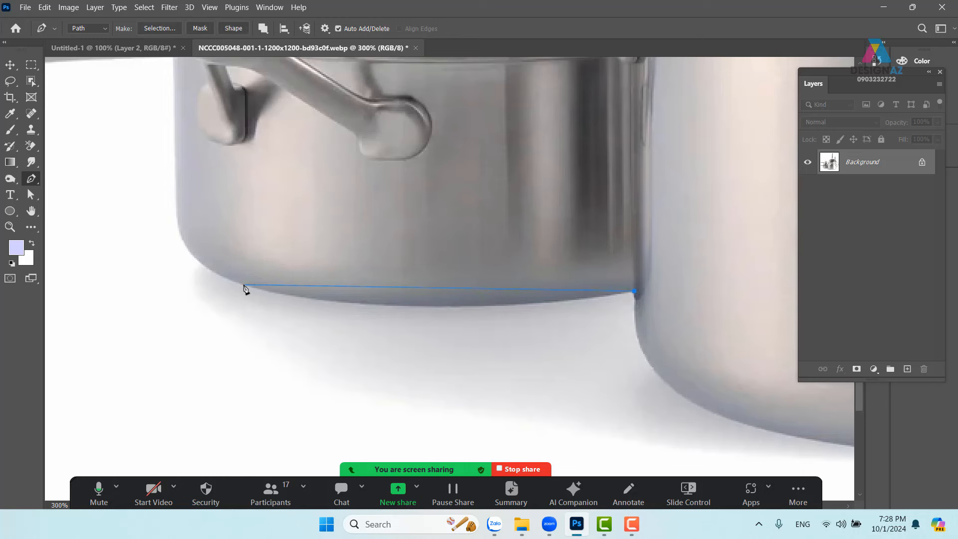
drag(244, 285, 192, 270)
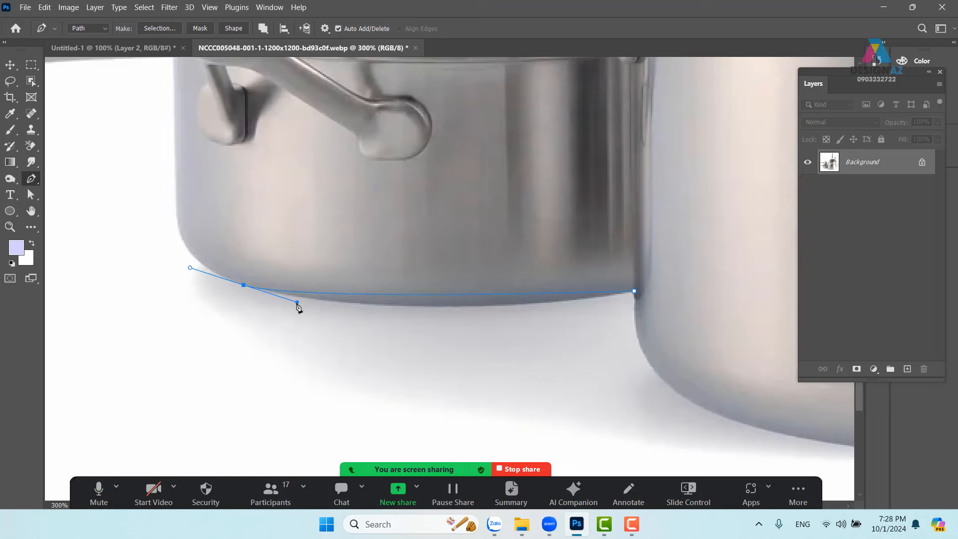
drag(298, 303, 409, 329)
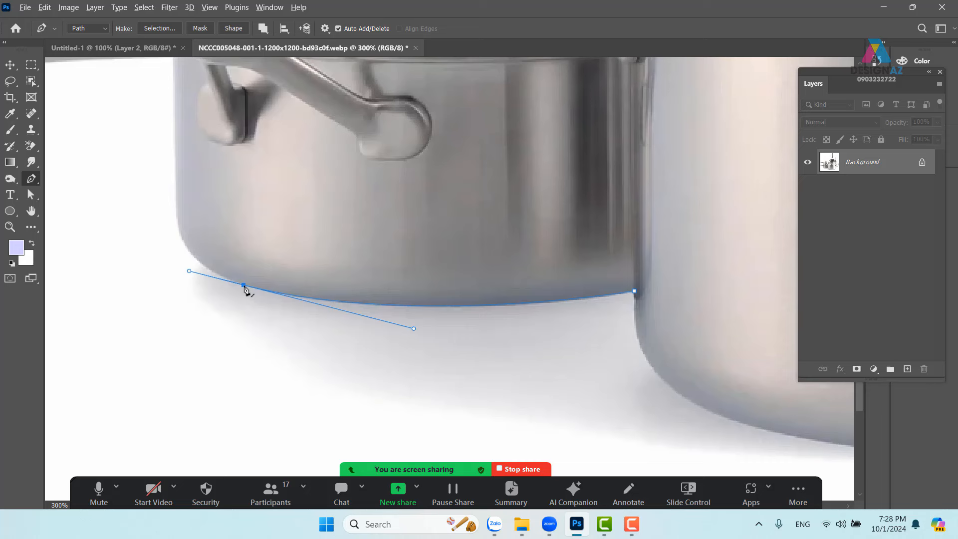
click(244, 286)
drag(177, 204, 178, 178)
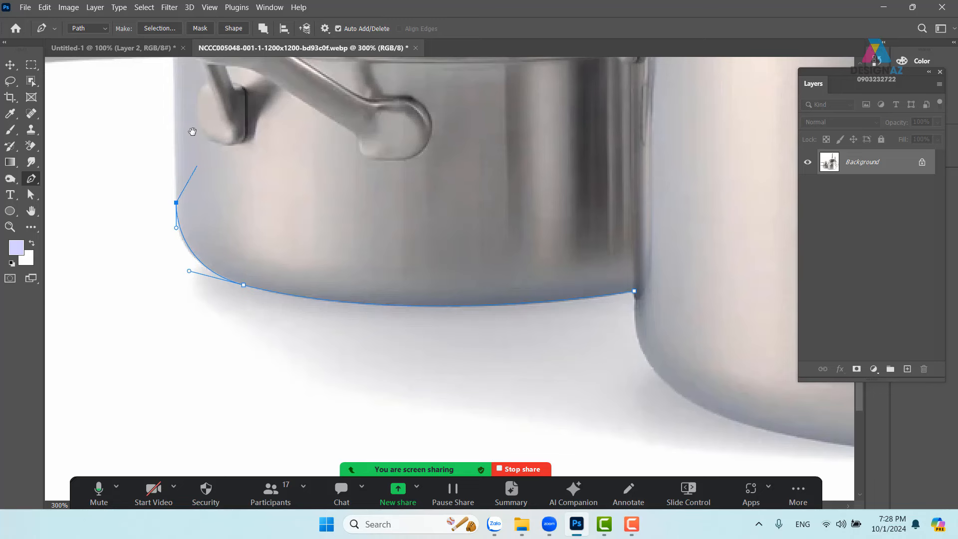
- Extend the path up the lower small pot's left side and around the underside and rounded tip of its handle
drag(192, 131, 207, 345)
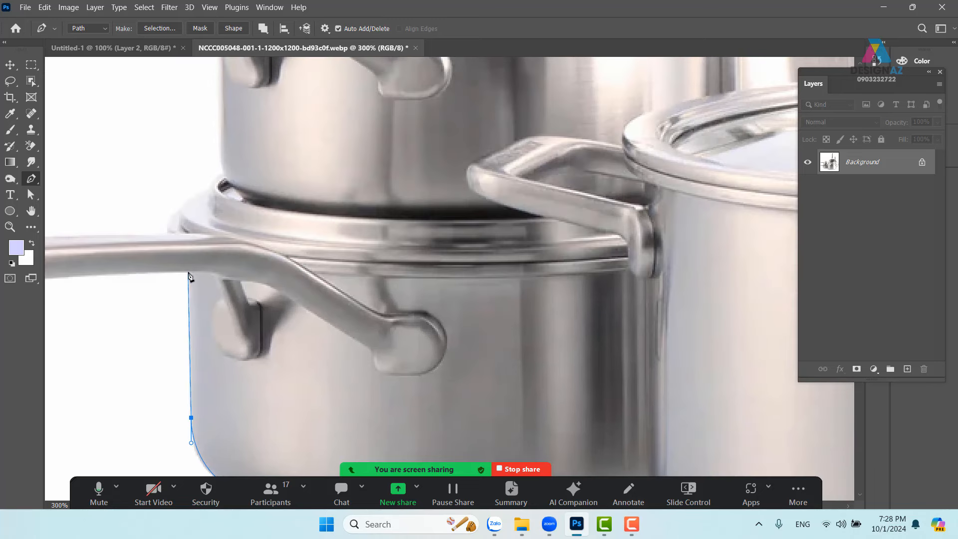
scroll(182, 295, left, 5)
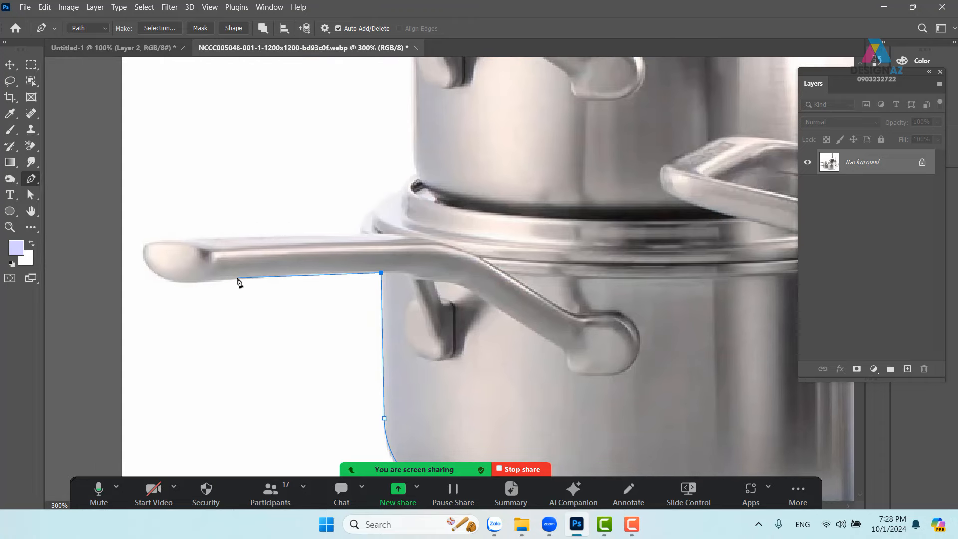
drag(223, 280, 177, 285)
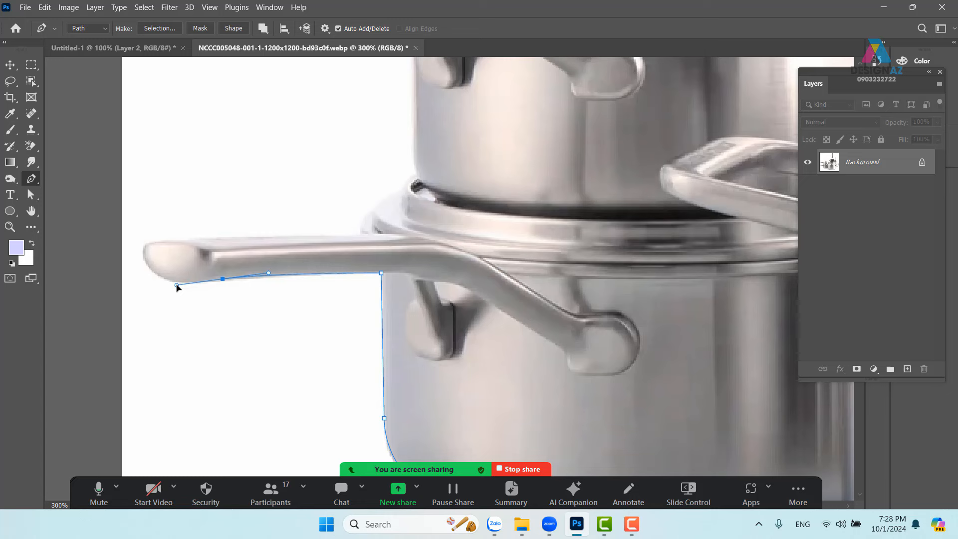
drag(145, 251, 140, 221)
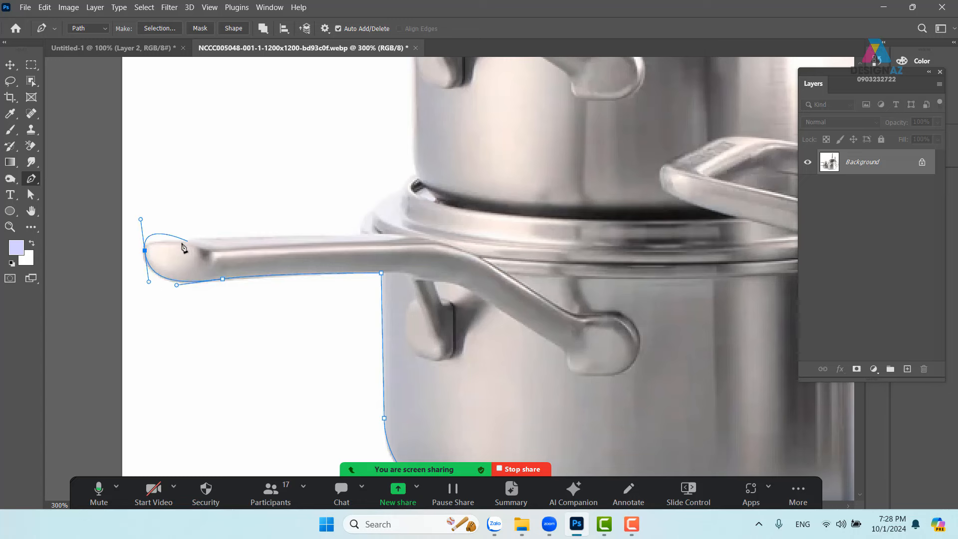
click(146, 251)
drag(184, 242, 232, 244)
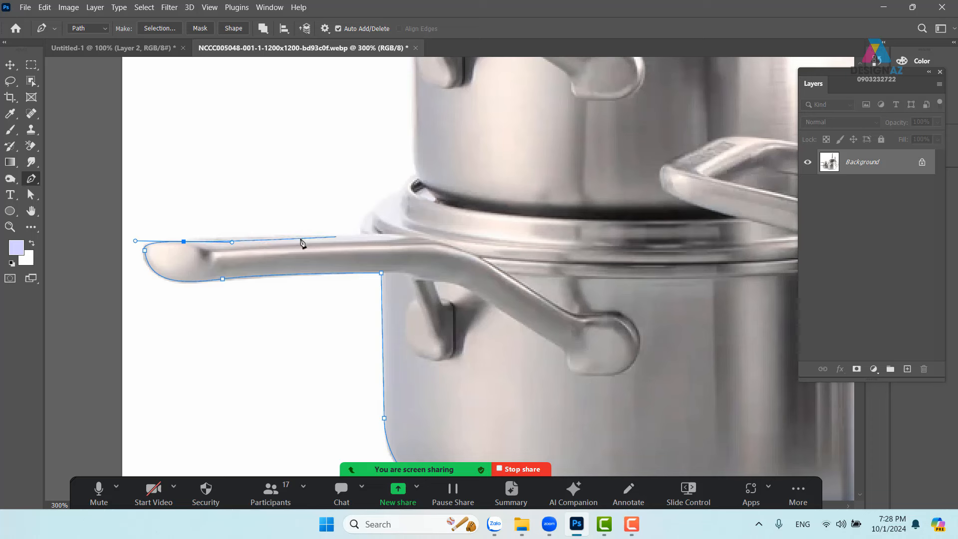
drag(232, 243, 180, 241)
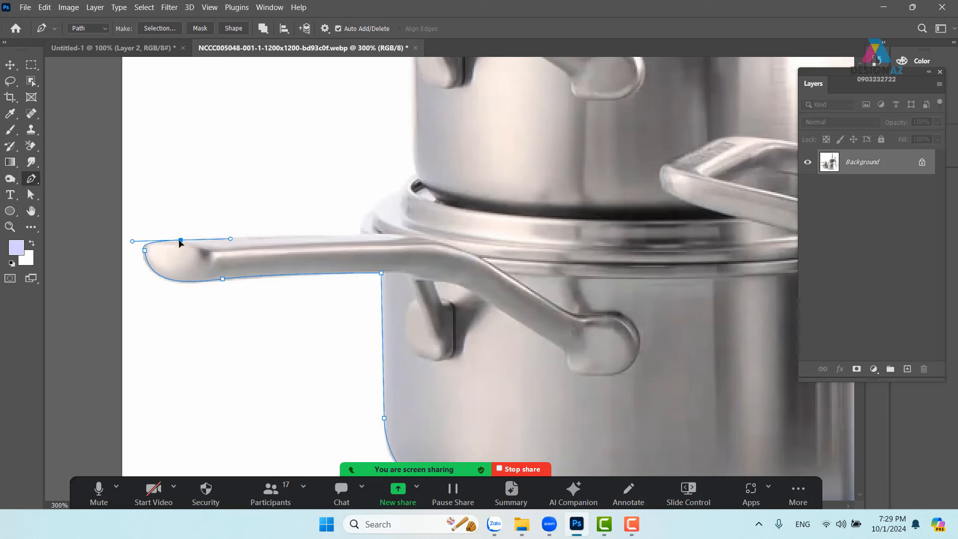
- Continue the path along the handle's top edge, around the lower pot's lid rim and up the upper pot's left side
drag(362, 235, 328, 246)
alt+click(374, 212)
click(312, 208)
alt+click(313, 207)
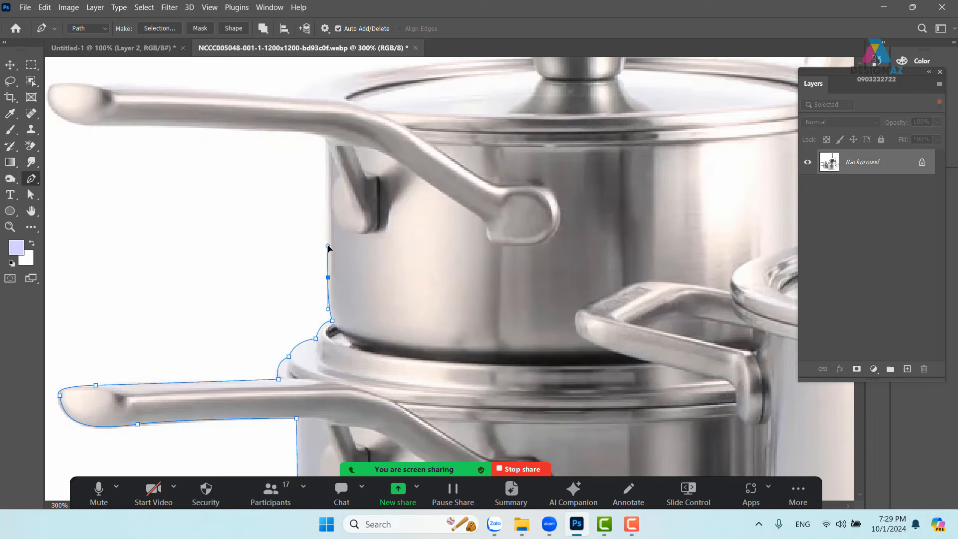
- Continue the path up the upper pot's left side and around the underside and rounded tip of its handle
click(326, 147)
drag(310, 132, 295, 132)
click(107, 126)
drag(126, 138, 259, 192)
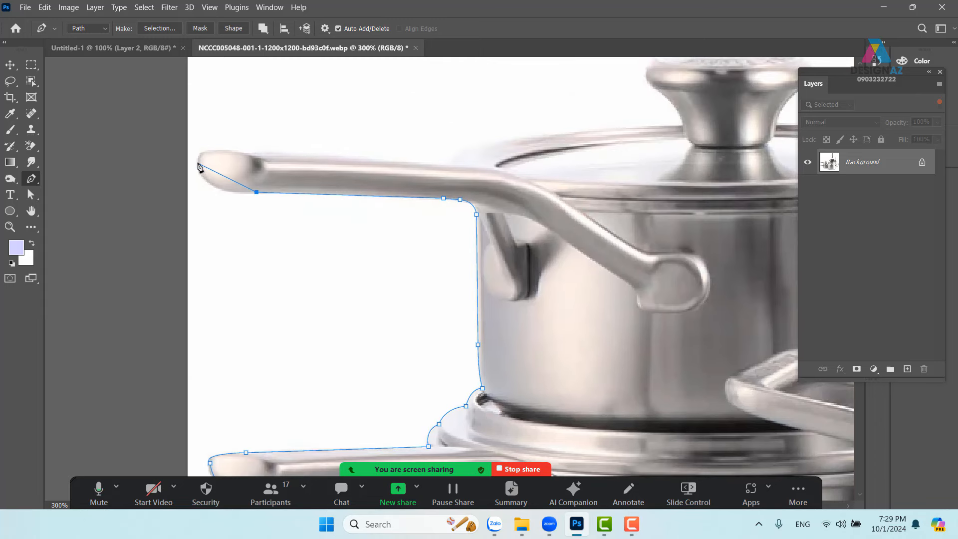
drag(198, 162, 196, 130)
click(199, 162)
drag(230, 149, 269, 151)
click(230, 150)
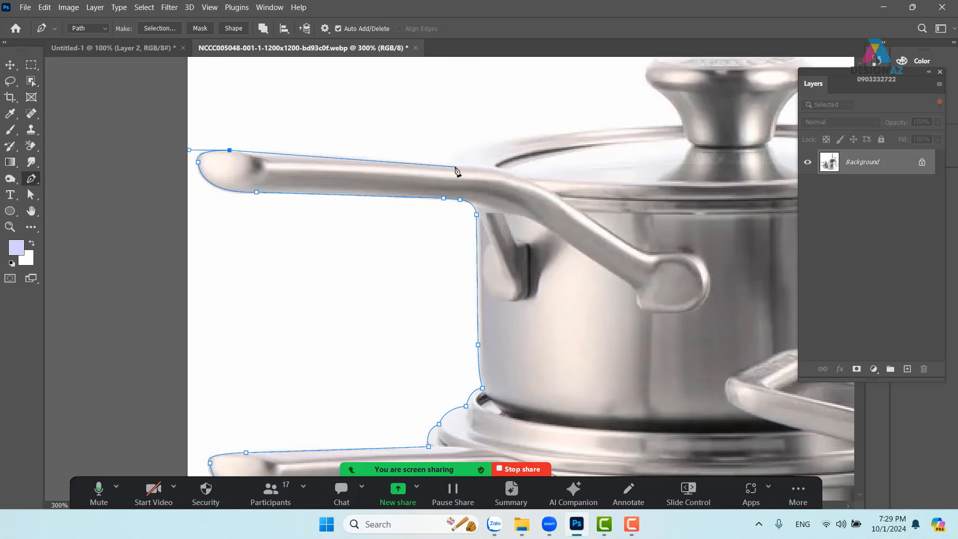
- Extend the path along the handle's top edge and the upper pot's lid rim to the base of the lid knob
click(455, 166)
drag(509, 165, 407, 163)
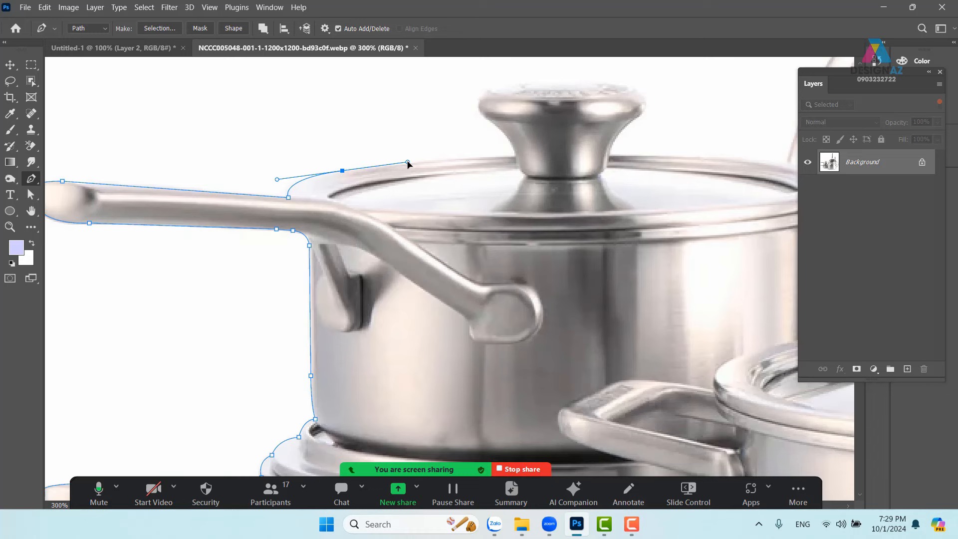
click(512, 158)
click(515, 158)
- Trace the path up and over the lid knob and down to the rim on its right side
drag(516, 143, 462, 178)
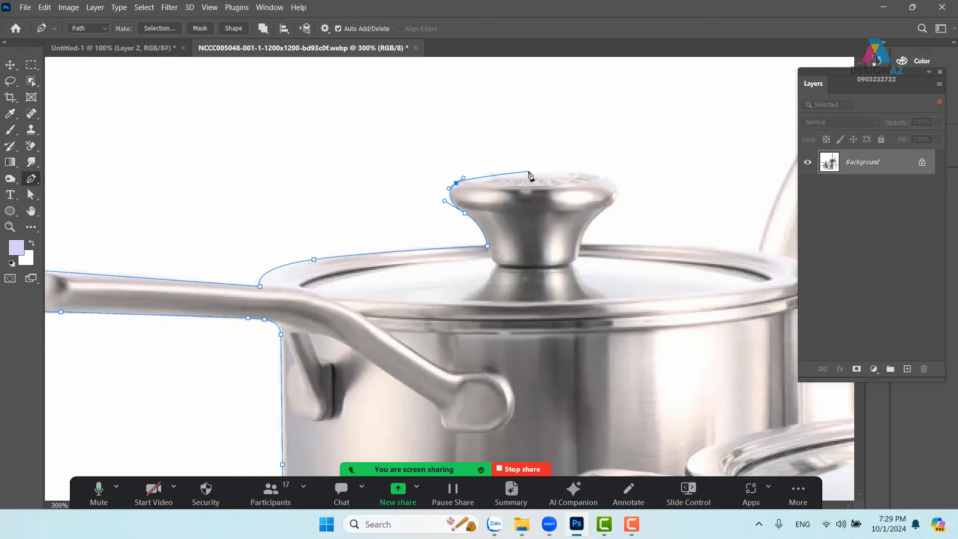
drag(529, 171, 554, 171)
drag(617, 190, 627, 211)
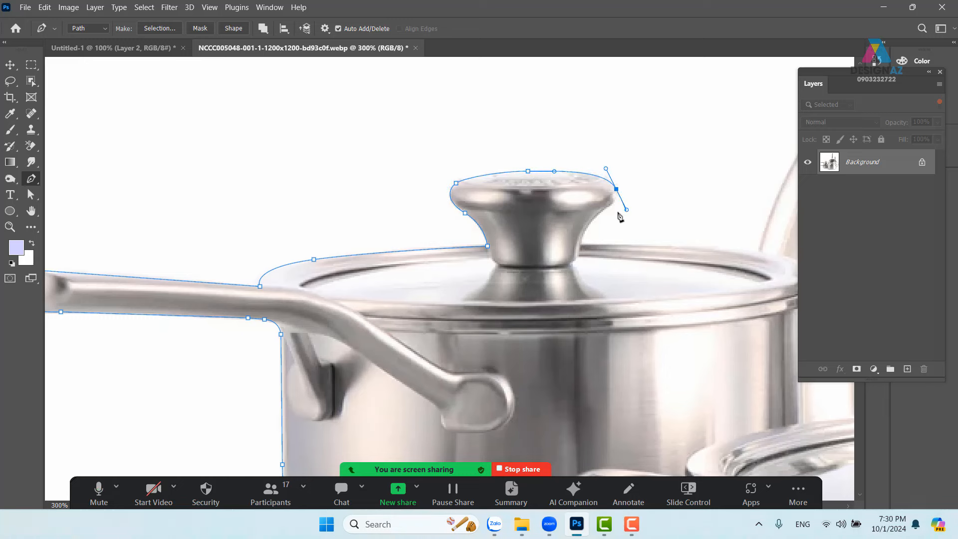
alt+click(617, 190)
drag(604, 210, 586, 220)
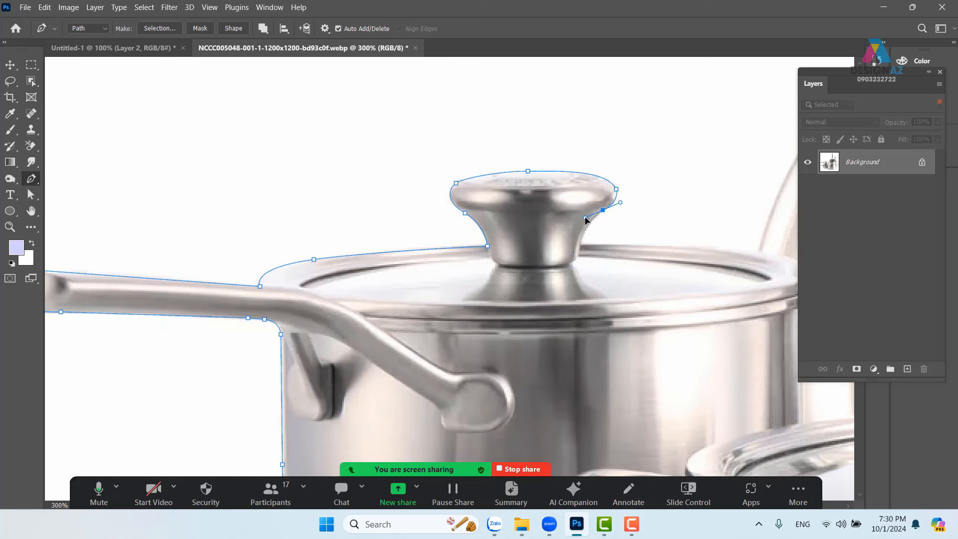
click(578, 247)
- Continue the path along the lid rim to the large frying pan and curve it up the pan's left edge to its handle, ending in a corner
drag(674, 245, 594, 217)
alt+click(543, 205)
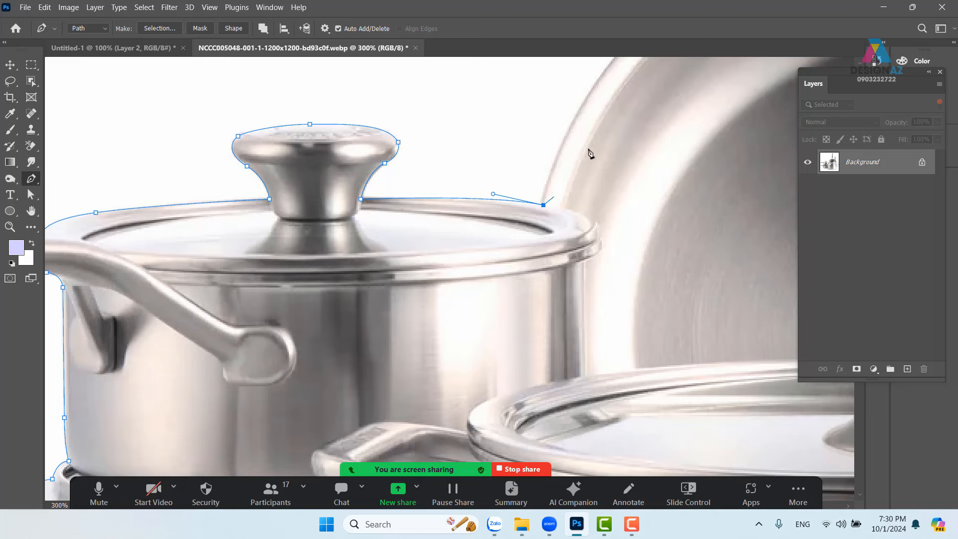
drag(550, 151, 283, 346)
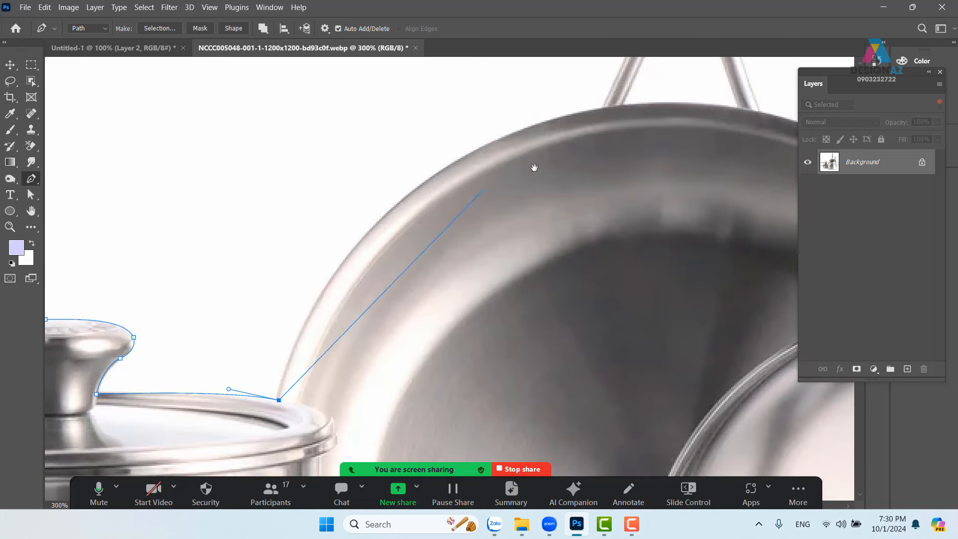
drag(569, 135, 549, 148)
drag(583, 122, 641, 116)
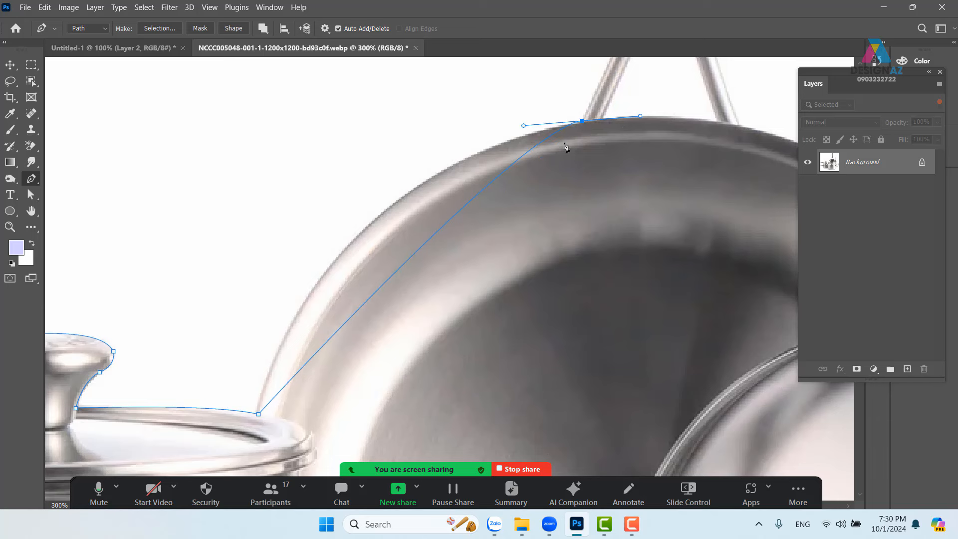
drag(525, 124, 297, 182)
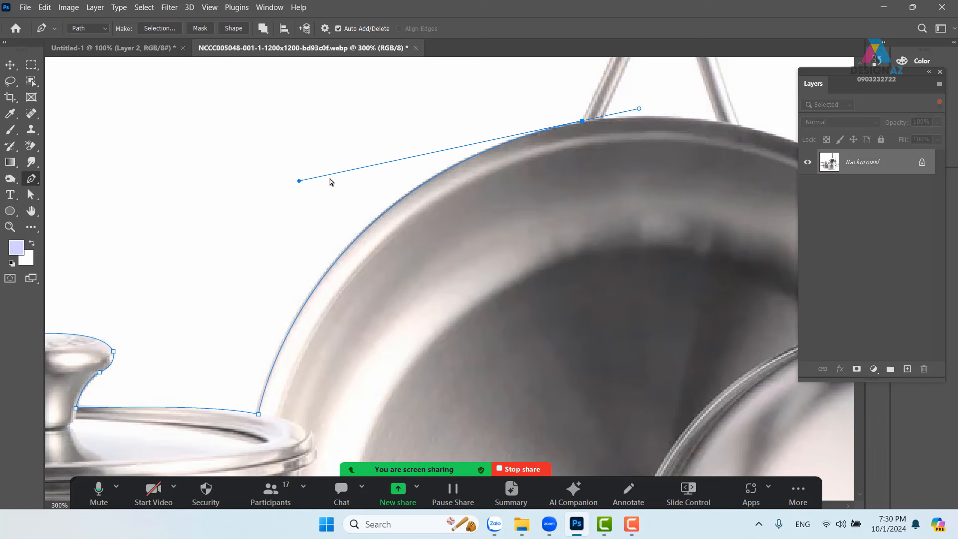
drag(617, 131, 451, 251)
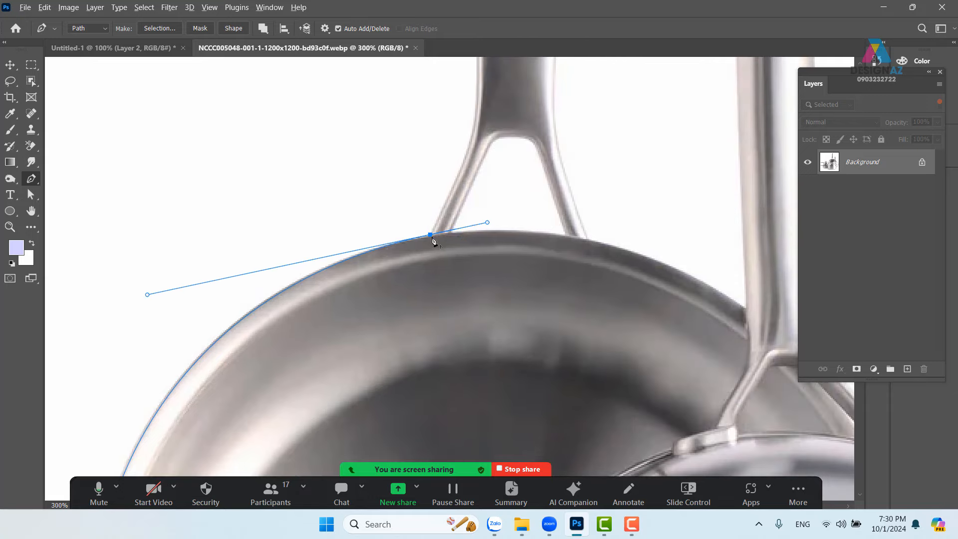
alt+click(429, 234)
- Trace the path up the left side of the large frying pan's handle, from its forked base to near its tip
drag(471, 151, 454, 276)
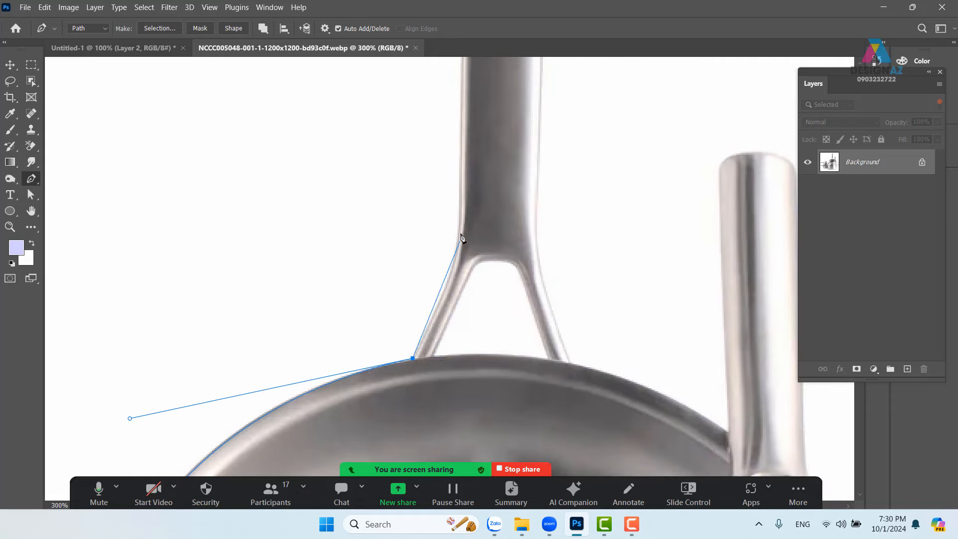
drag(459, 227, 459, 283)
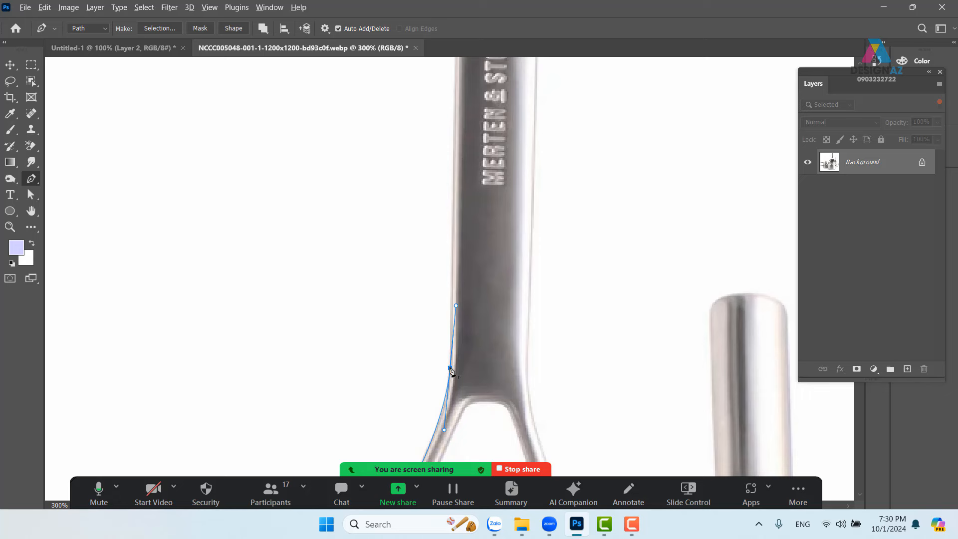
drag(455, 308, 455, 203)
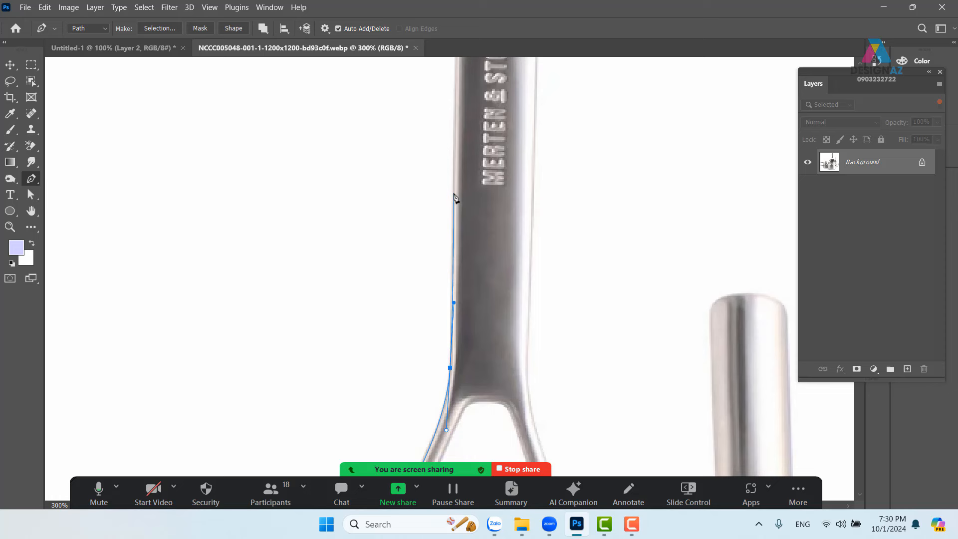
drag(458, 125, 460, 378)
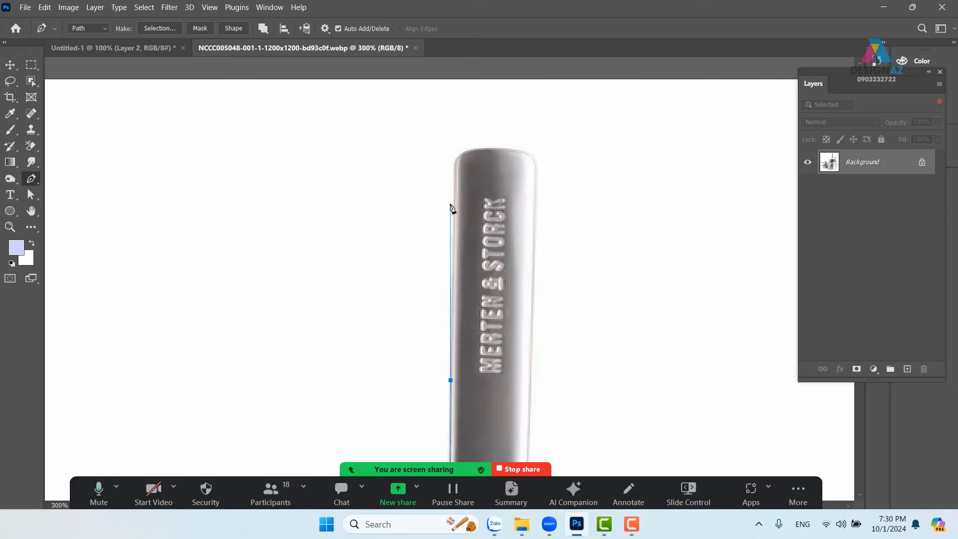
click(455, 178)
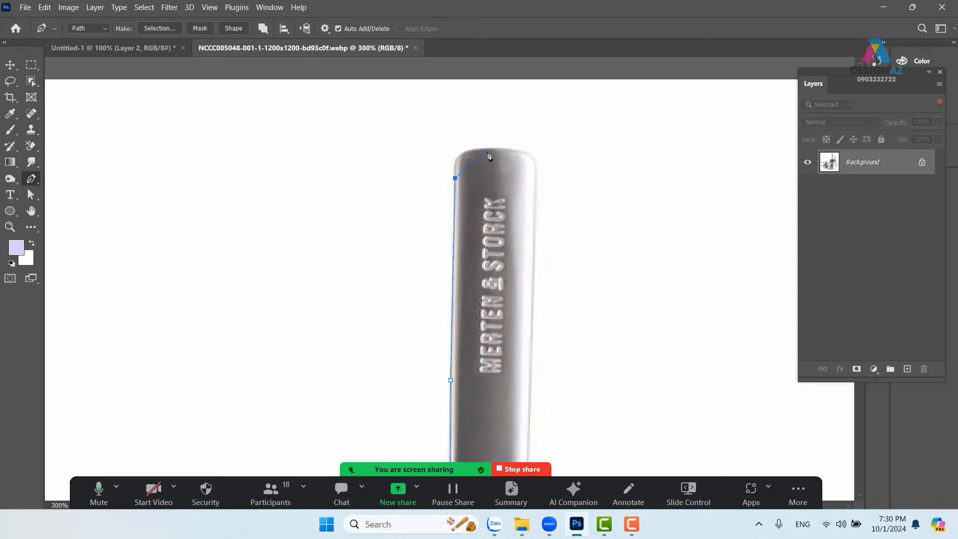
- Curve the path over the frying pan handle's rounded tip and down its right side to the pan rim
drag(497, 149, 543, 153)
alt+click(497, 149)
drag(537, 168, 540, 193)
key(space)
drag(528, 399, 494, 229)
drag(495, 339, 493, 312)
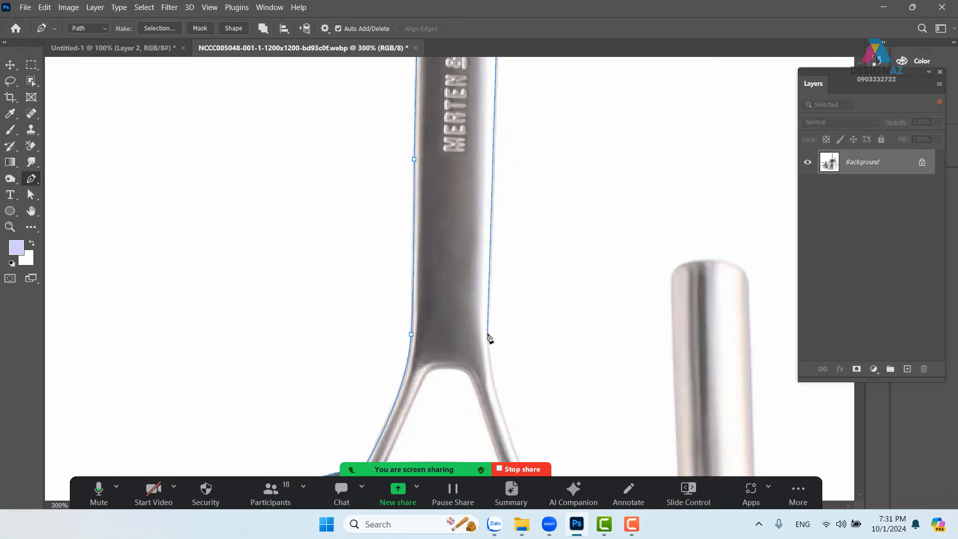
drag(534, 379, 467, 231)
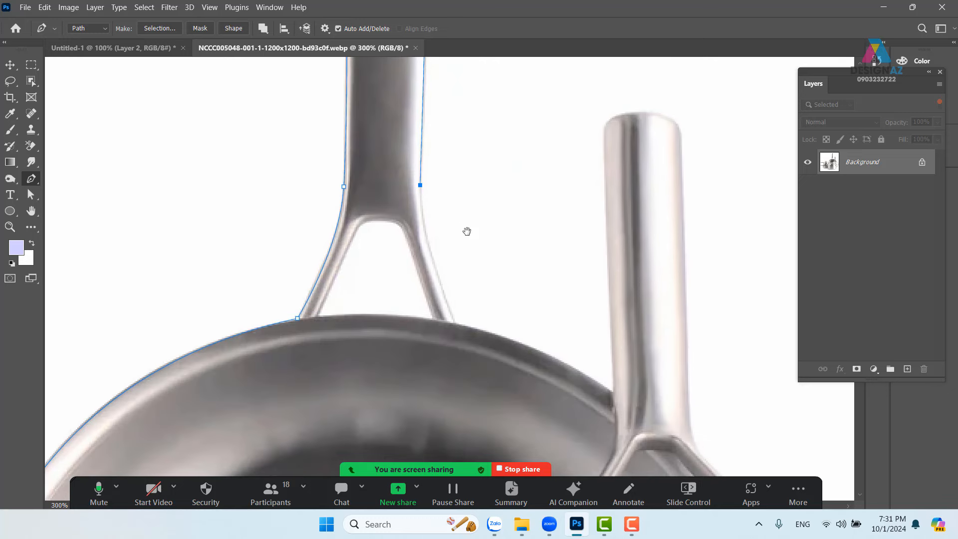
click(456, 322)
drag(469, 352, 489, 388)
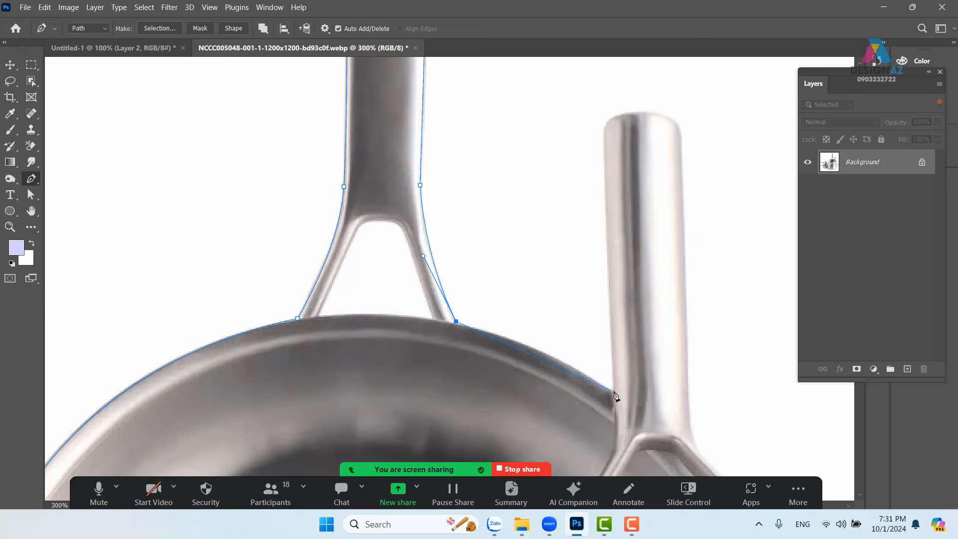
- Extend the path along the frying pan's rim to the second handle, up its left side and over its rounded top
drag(613, 393, 669, 442)
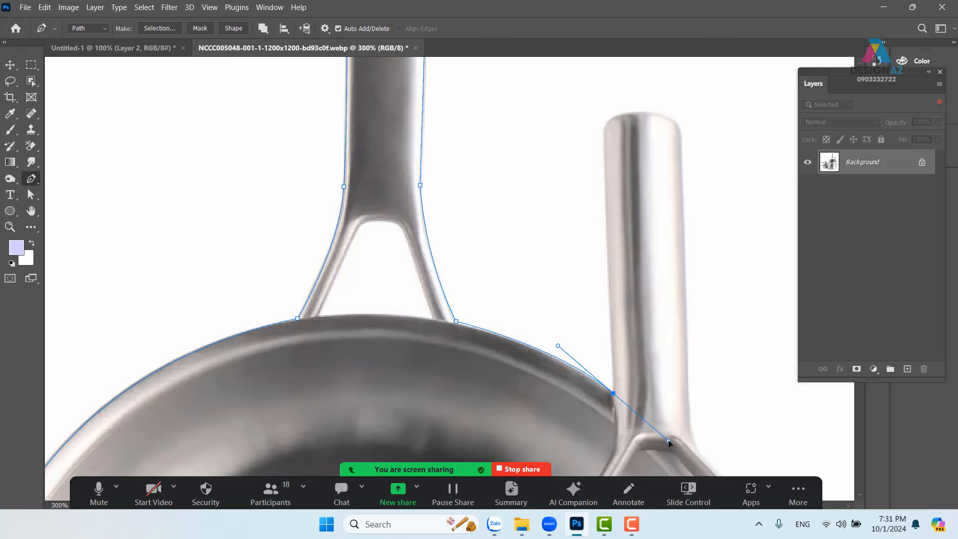
alt+click(613, 393)
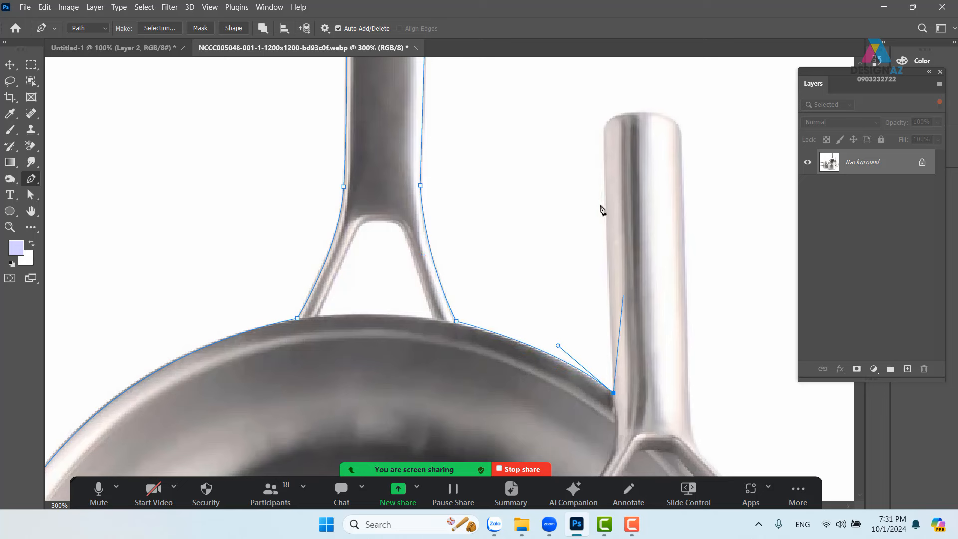
click(604, 137)
drag(642, 113, 686, 115)
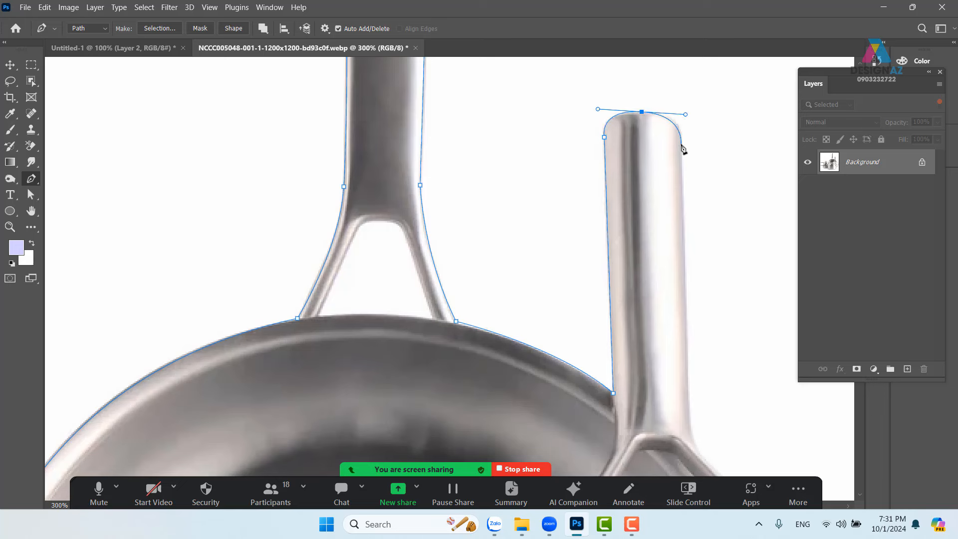
- Continue the path down the second handle's right side and fork, around its mounting bracket to the smaller pan's rim
scroll(663, 150, down, 5)
scroll(664, 150, right, 2)
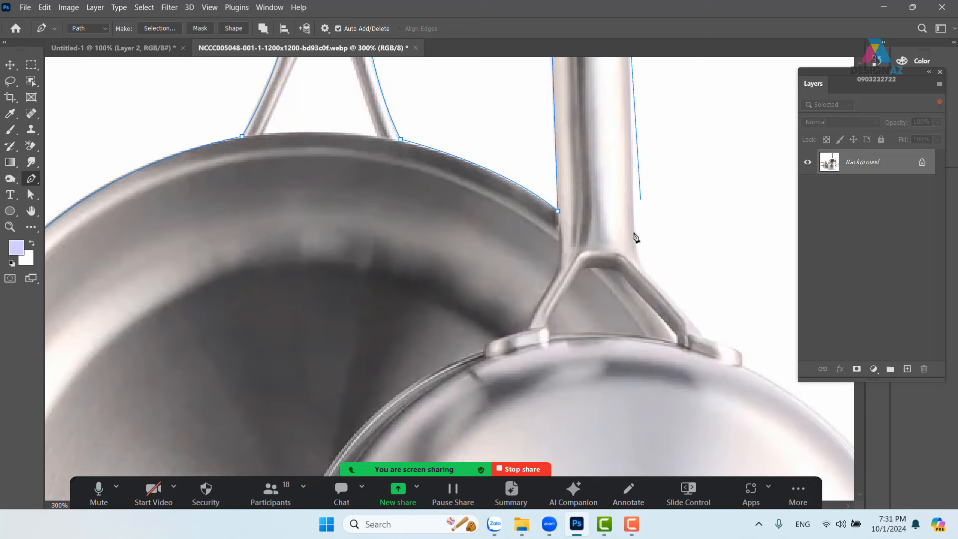
click(633, 232)
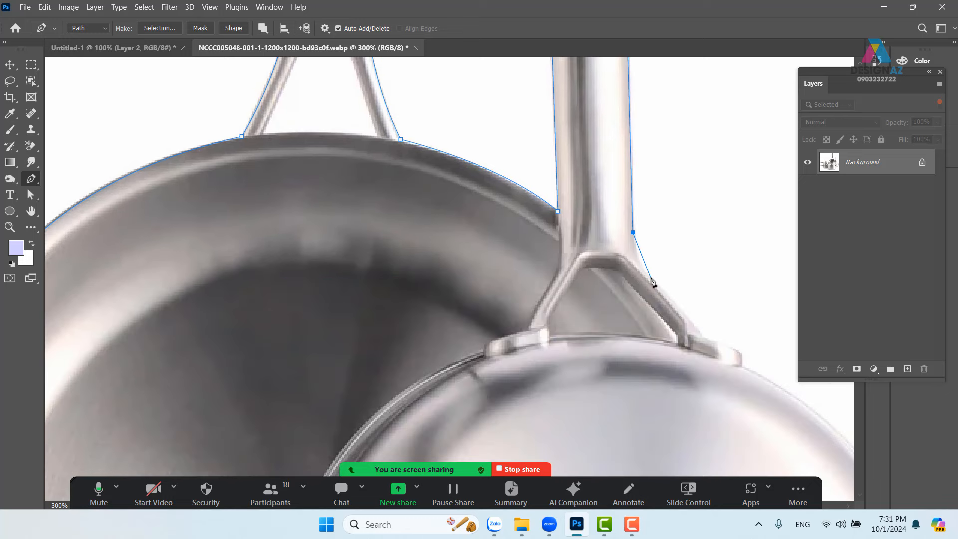
drag(651, 277, 665, 292)
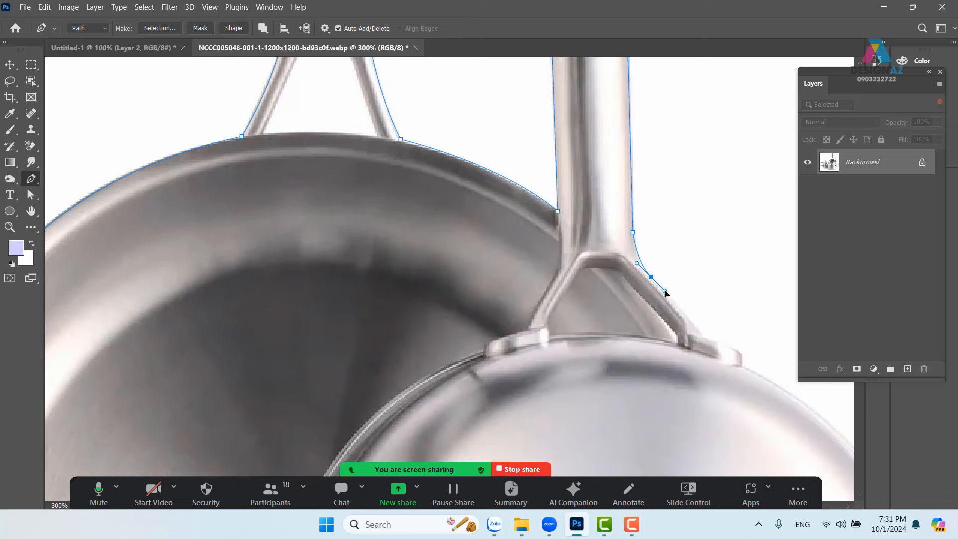
click(703, 338)
drag(742, 358, 466, 167)
alt+click(743, 359)
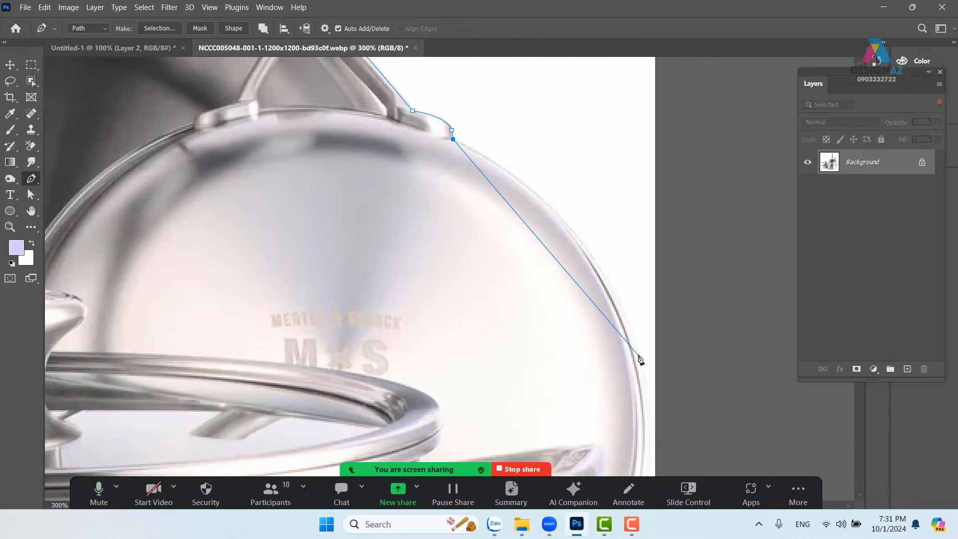
- Curve the path along the smaller pan's upper right edge and make its end anchor a corner point
drag(639, 355, 685, 466)
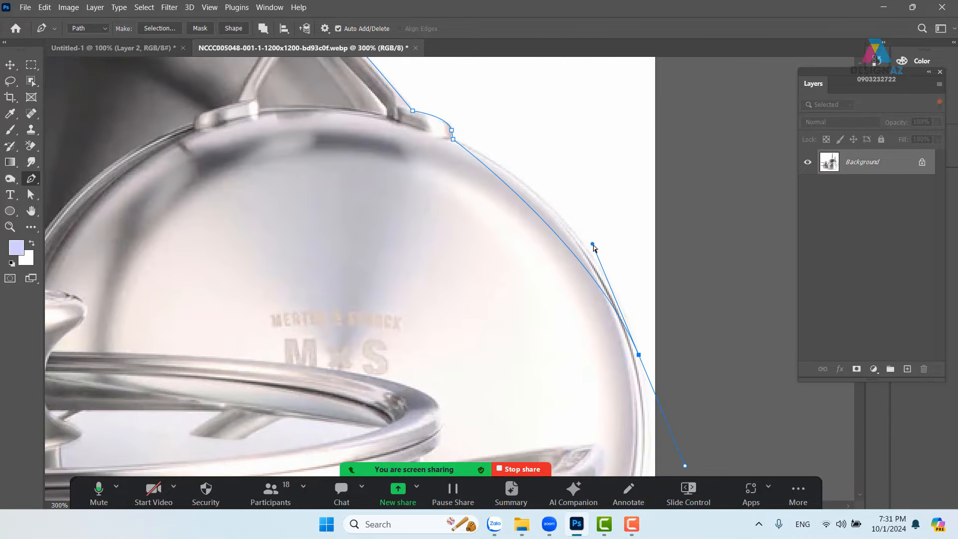
drag(594, 248, 581, 180)
drag(630, 369, 623, 145)
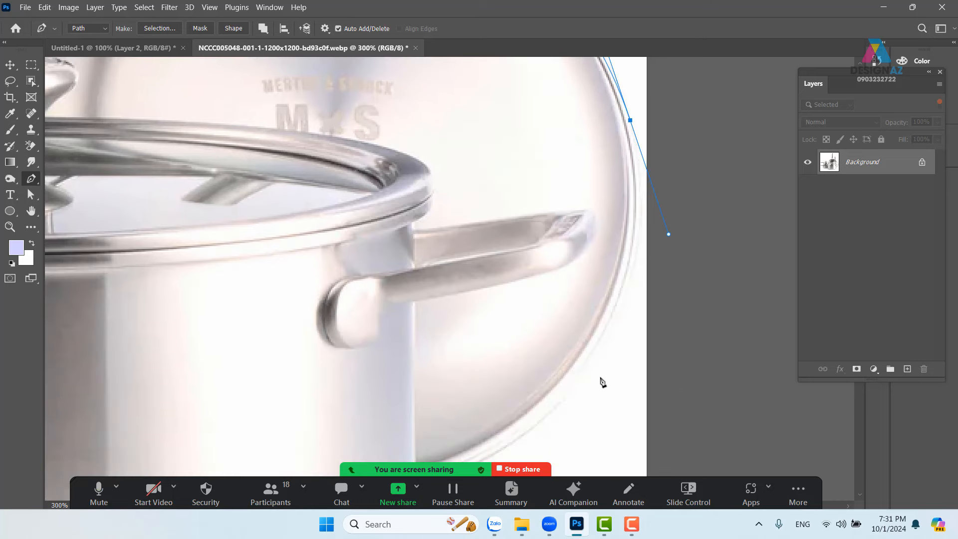
drag(548, 390, 537, 367)
key(ctrl+z)
drag(675, 166, 619, 247)
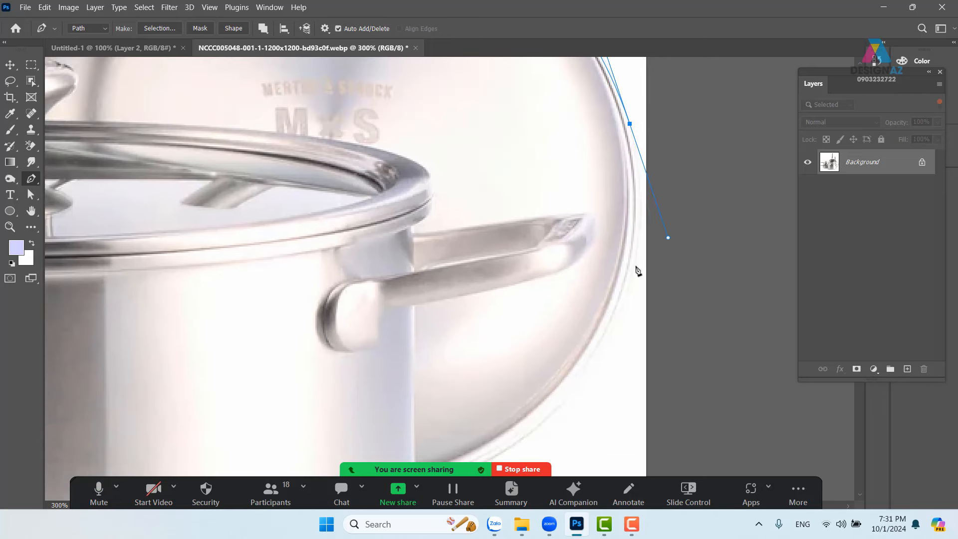
click(630, 124)
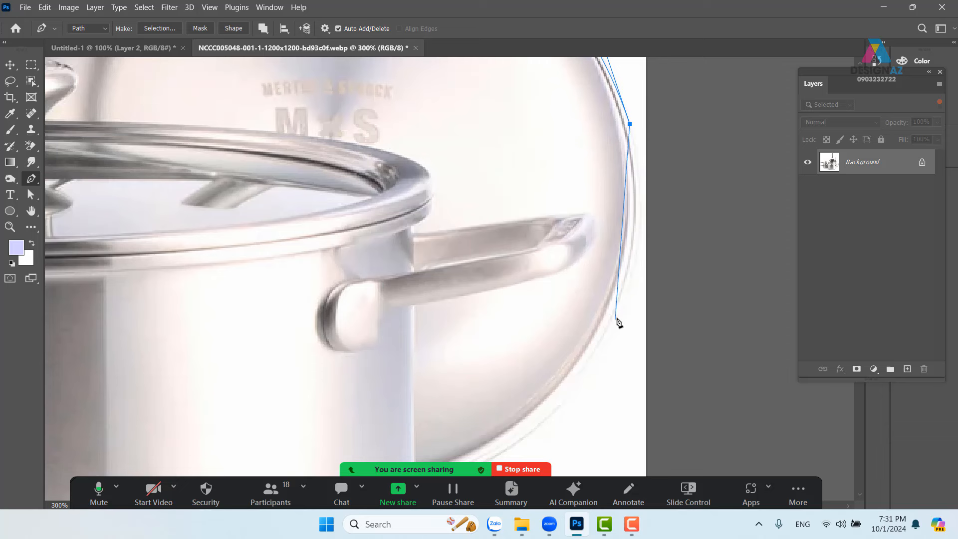
- Continue the path around the smaller pan's lower right edge to where it meets the large pot
drag(621, 316, 581, 429)
key(space)
drag(548, 386, 622, 231)
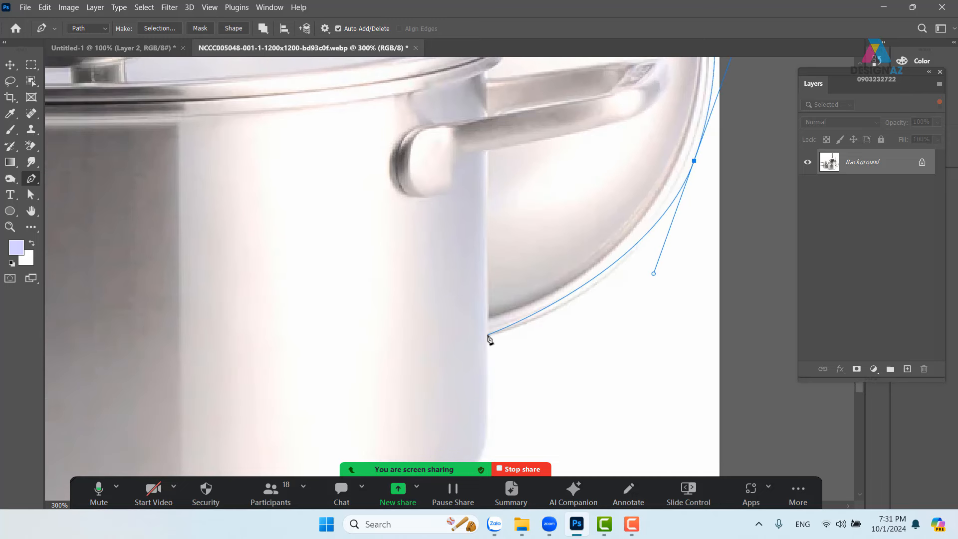
drag(488, 335, 443, 344)
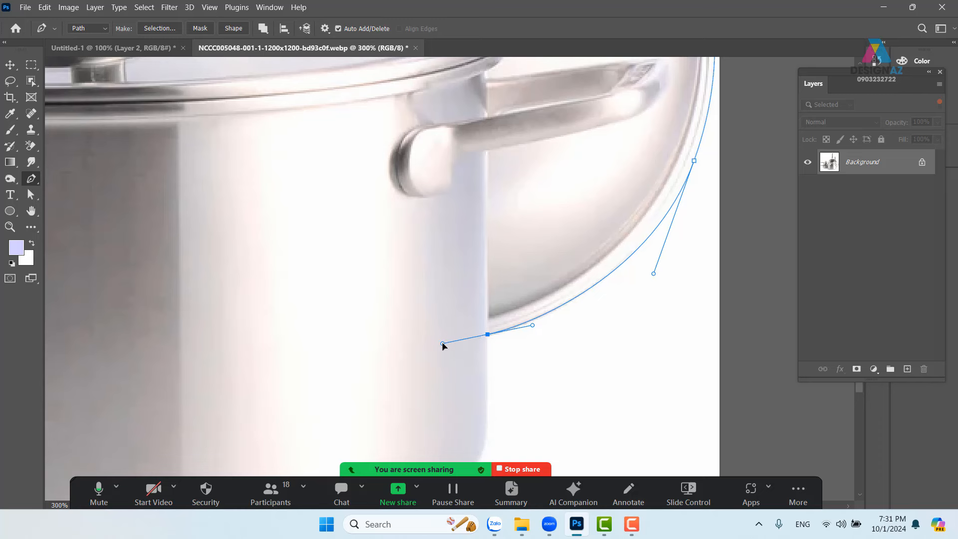
- Extend the path down the large pot's right side and around its rounded corner to the middle of its base
drag(505, 396, 591, 191)
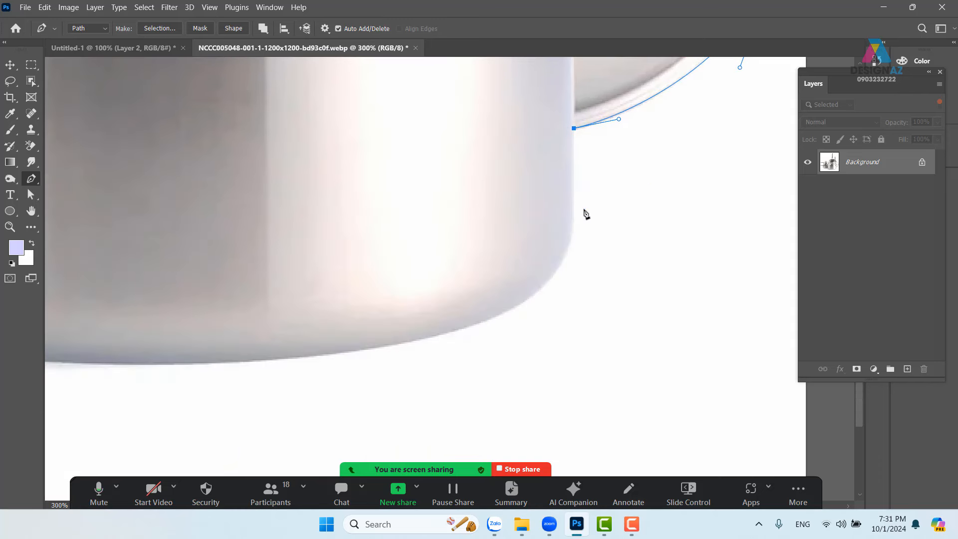
click(574, 227)
drag(384, 330, 598, 286)
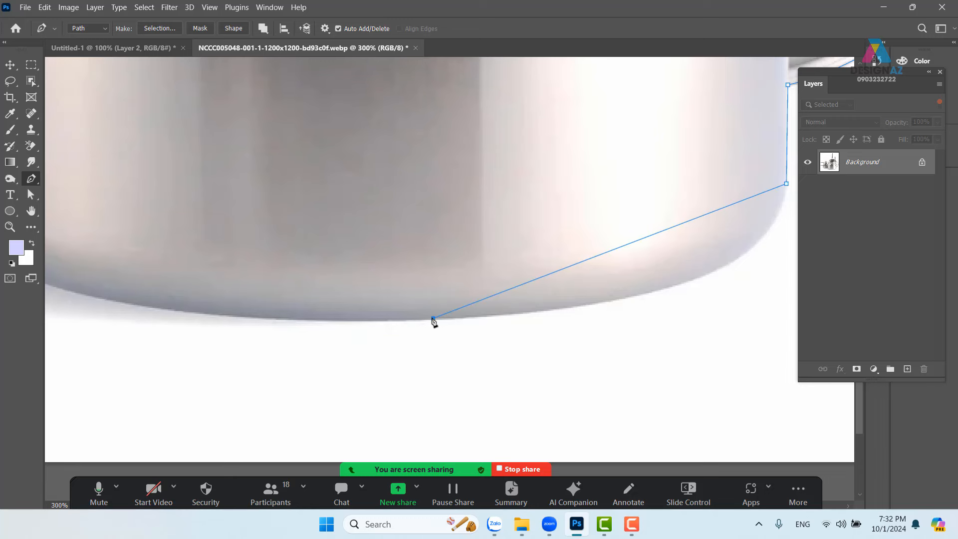
drag(433, 318, 68, 327)
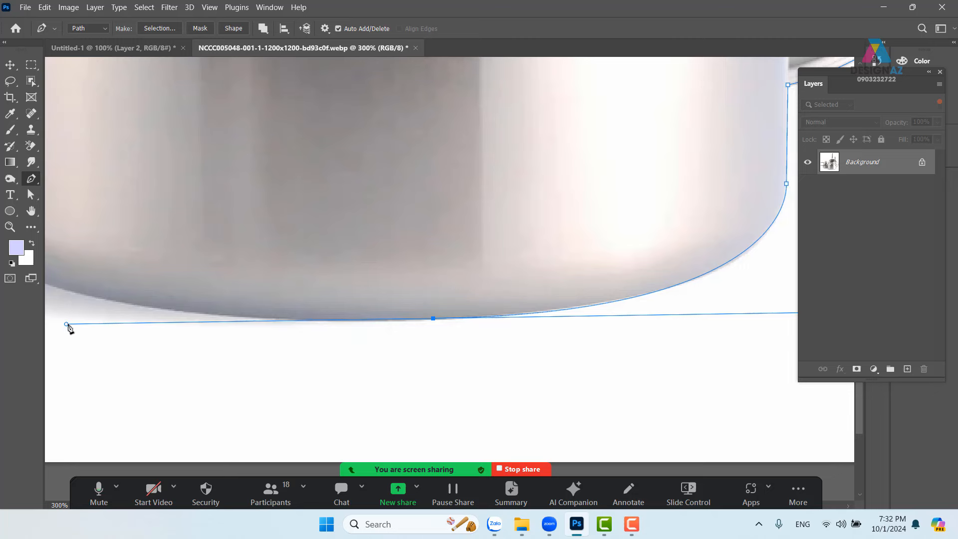
- Continue the path along the large pot's base and around its lower left corner, closing it at the starting anchor
drag(280, 294, 608, 343)
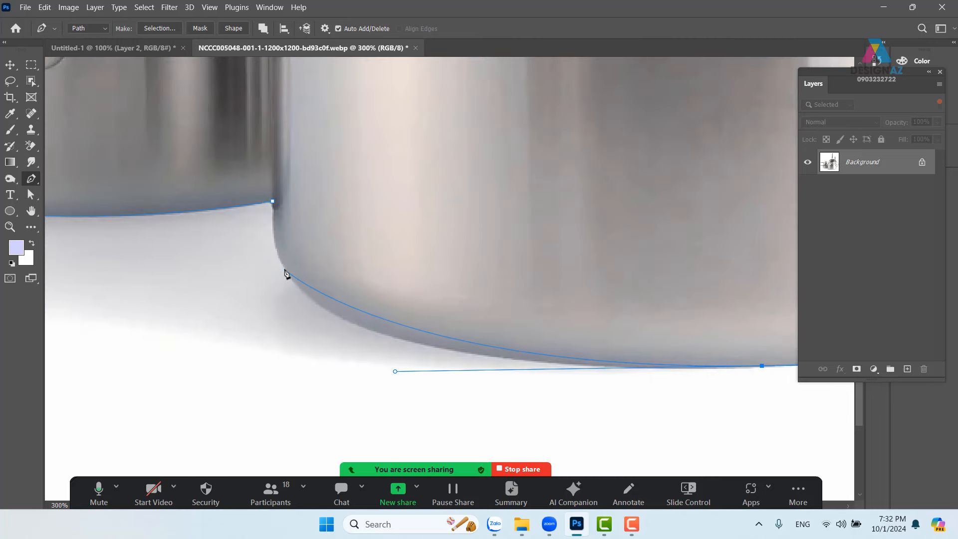
drag(285, 268, 253, 221)
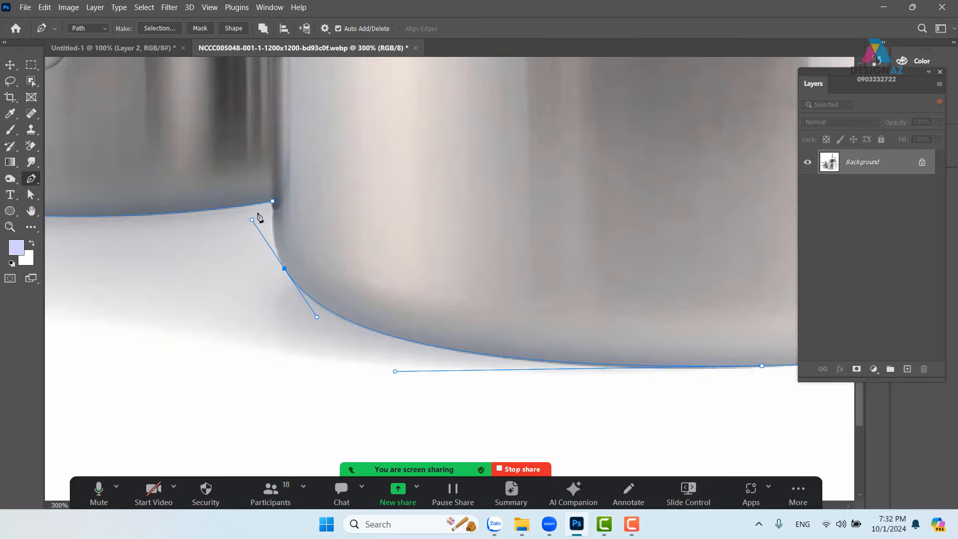
alt+click(284, 268)
drag(273, 202, 276, 151)
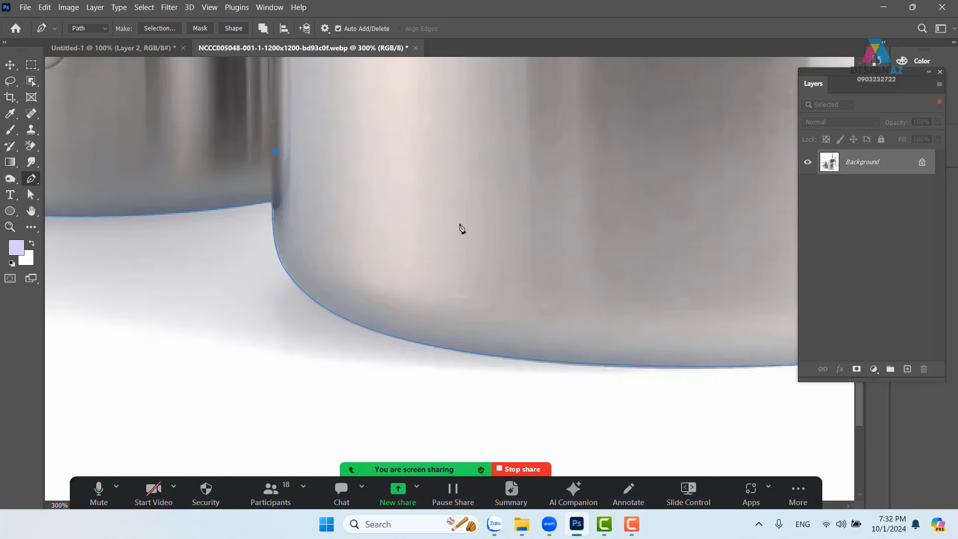
- Convert the closed cookware path into a selection and add a layer mask from it to hide the white background
key(ctrl+minus)
key(ctrl+minus)
key(ctrl+minus)
key(ctrl+minus)
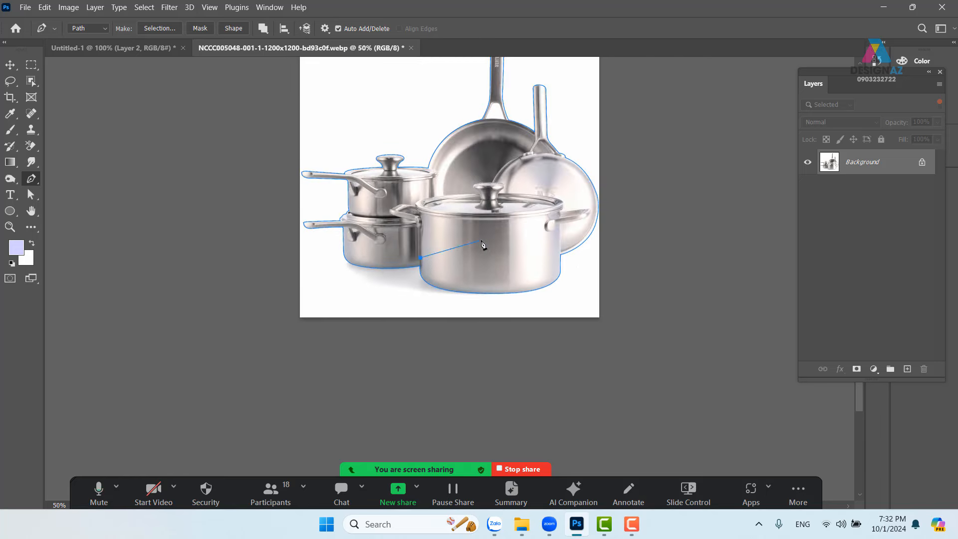
drag(542, 277, 476, 298)
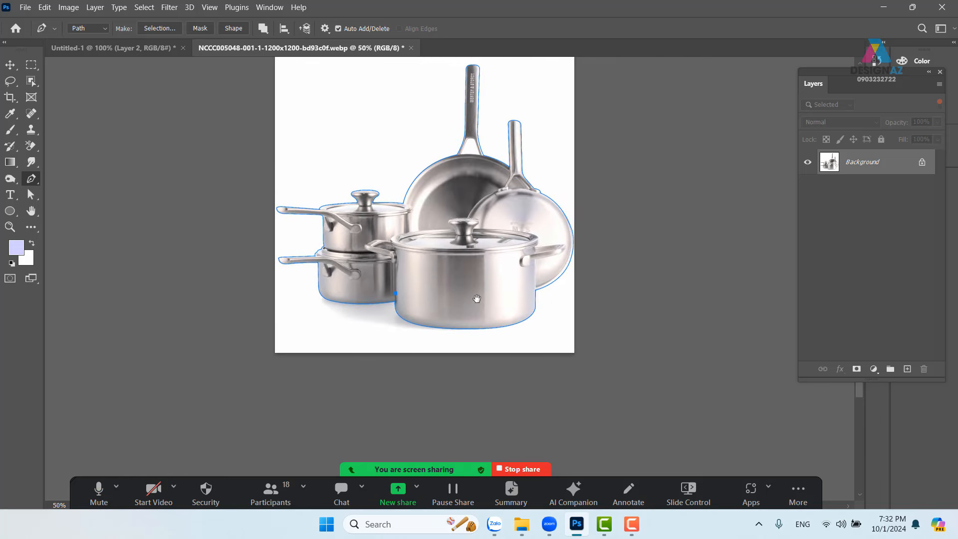
key(ctrl+Return)
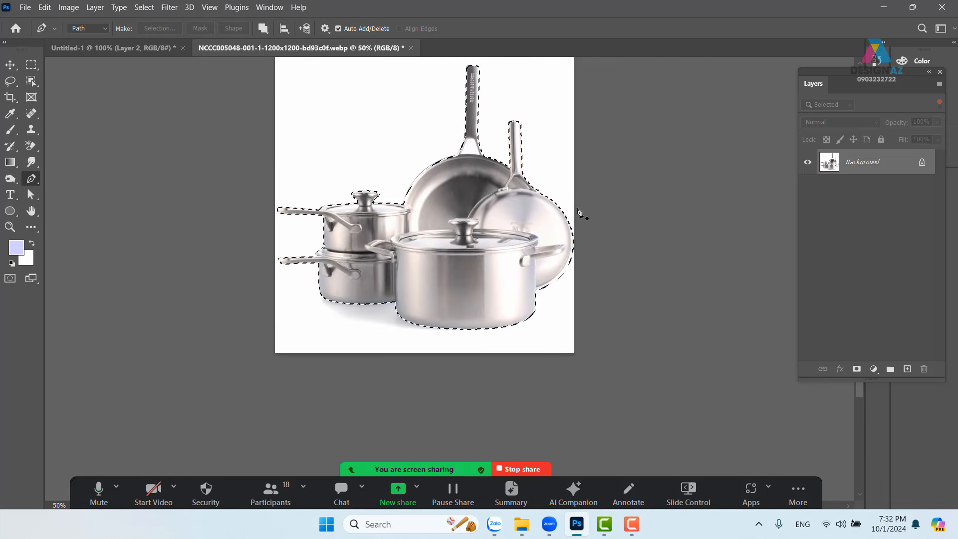
click(857, 369)
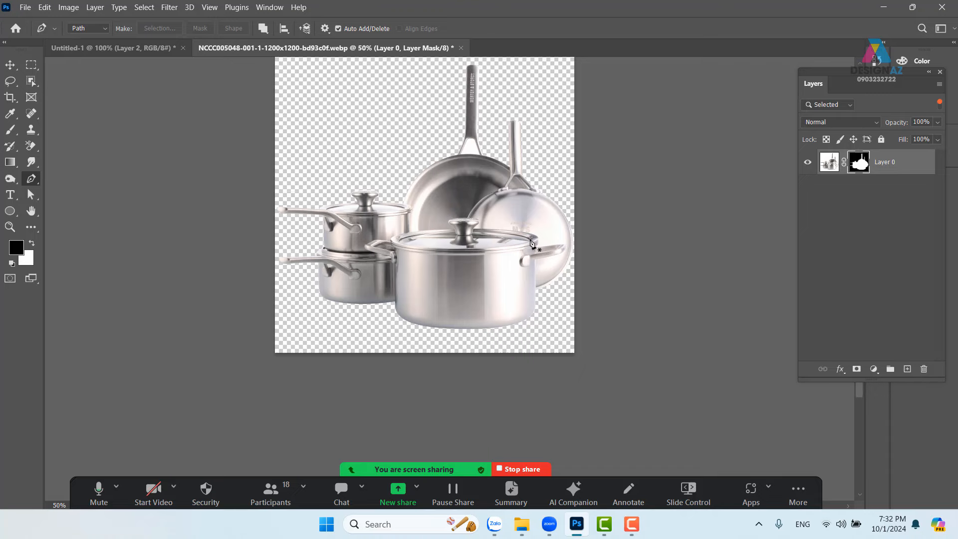
- Trace a closed path around the white gap inside the large pan handle's fork, following the pan's rim and the fork's inner edges
key(ctrl+plus)
key(ctrl+plus)
drag(477, 119, 439, 298)
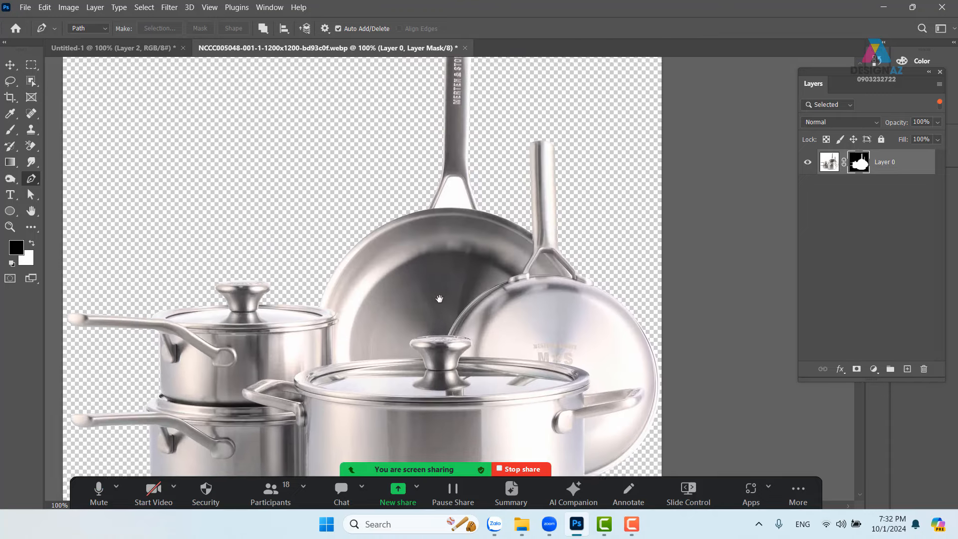
key(ctrl+plus)
key(ctrl+plus)
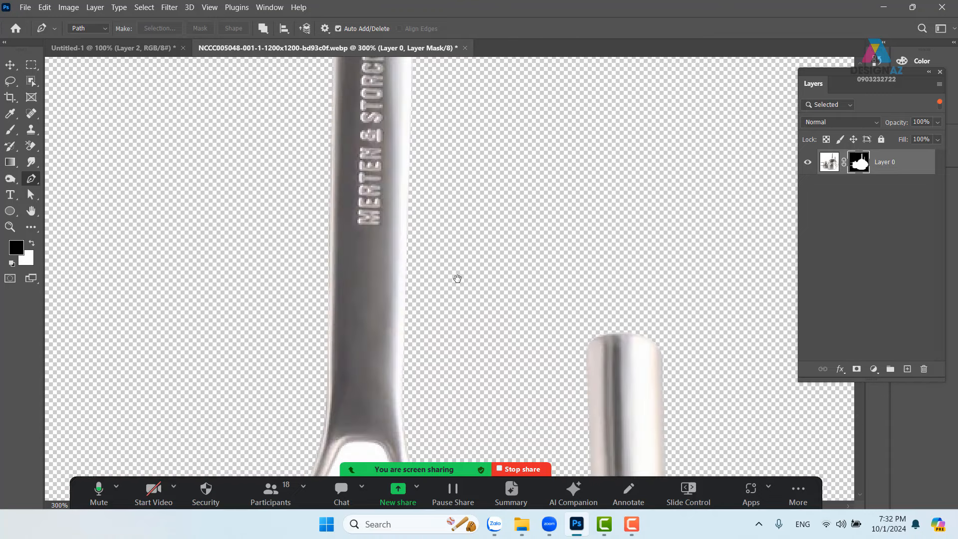
drag(400, 293, 411, 101)
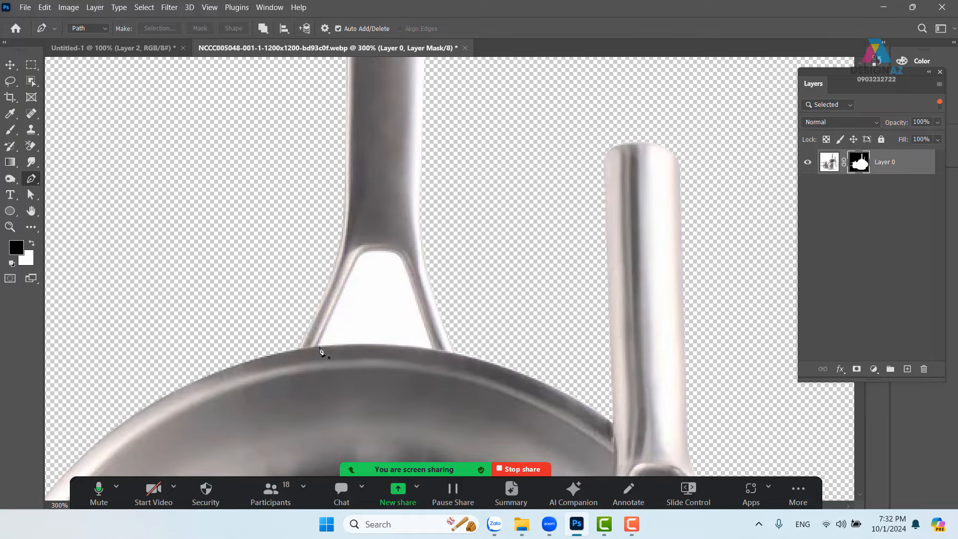
click(317, 346)
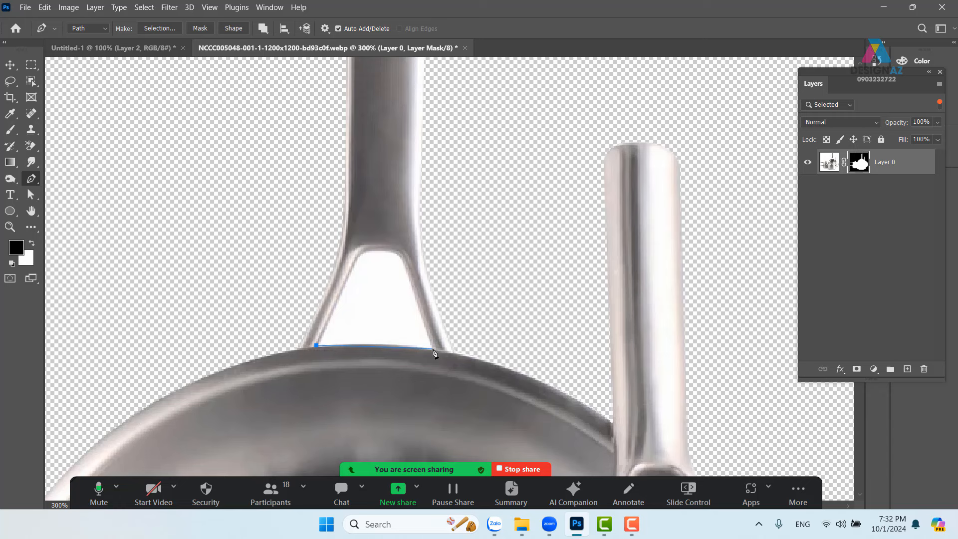
drag(443, 353, 474, 358)
click(433, 349)
drag(391, 253, 348, 283)
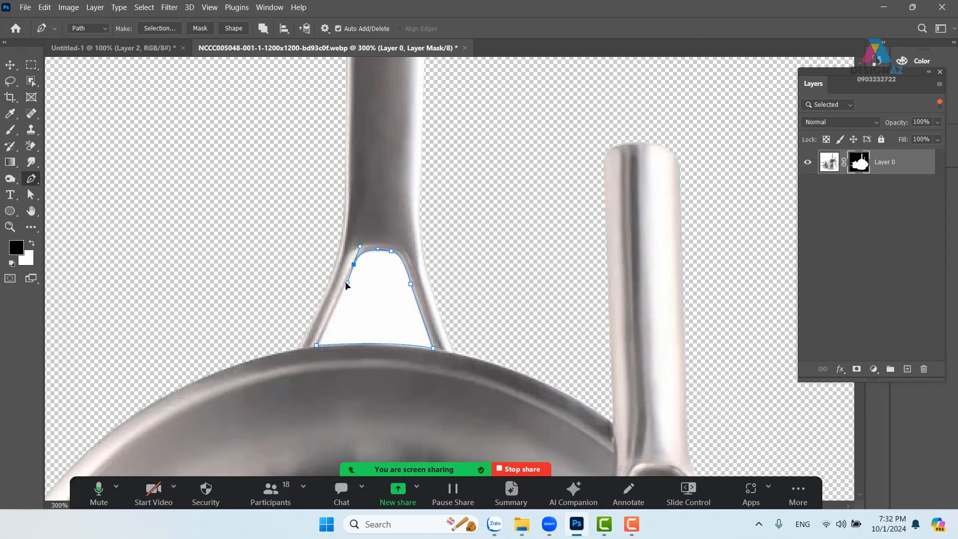
click(316, 345)
drag(461, 336, 455, 274)
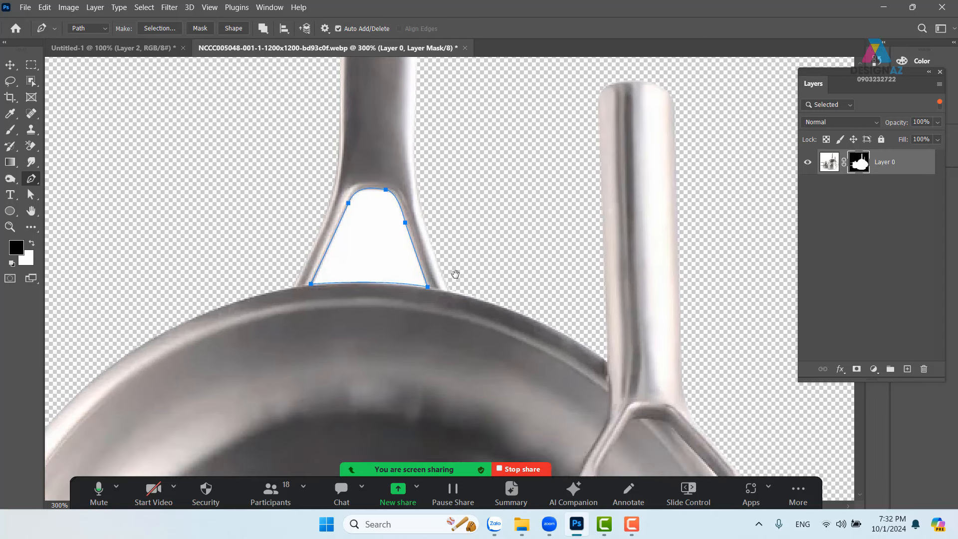
- Turn the fork gap path into a selection, fill it with black on the layer mask, and deselect
key(ctrl+Return)
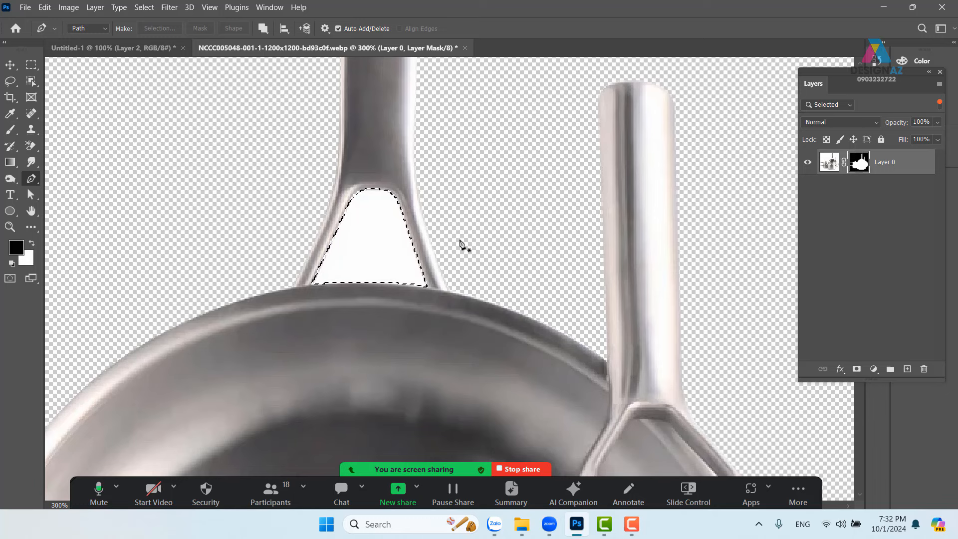
key(alt+BackSpace)
key(ctrl+d)
key(v)
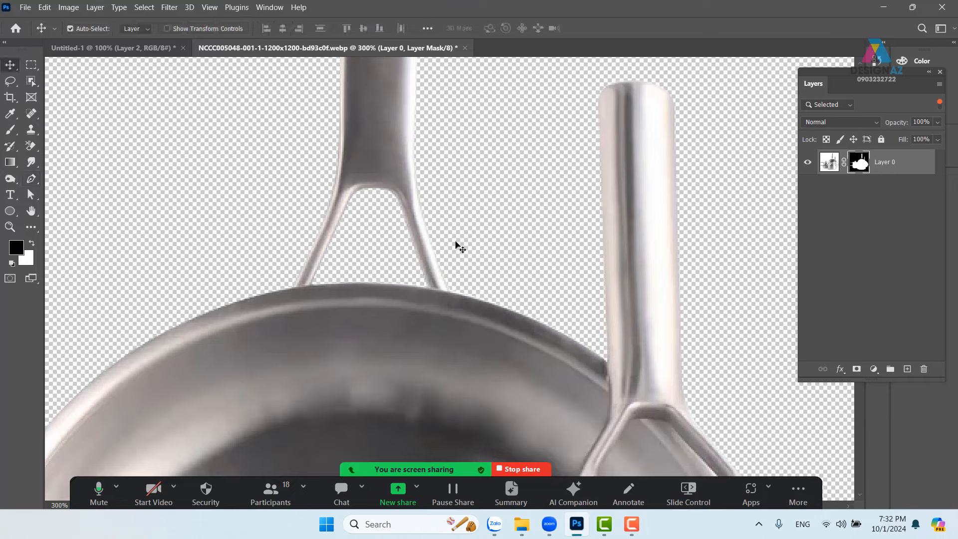
- Add a new empty layer above the masked cookware layer
key(p)
key(ctrl+minus)
key(ctrl+minus)
key(ctrl+minus)
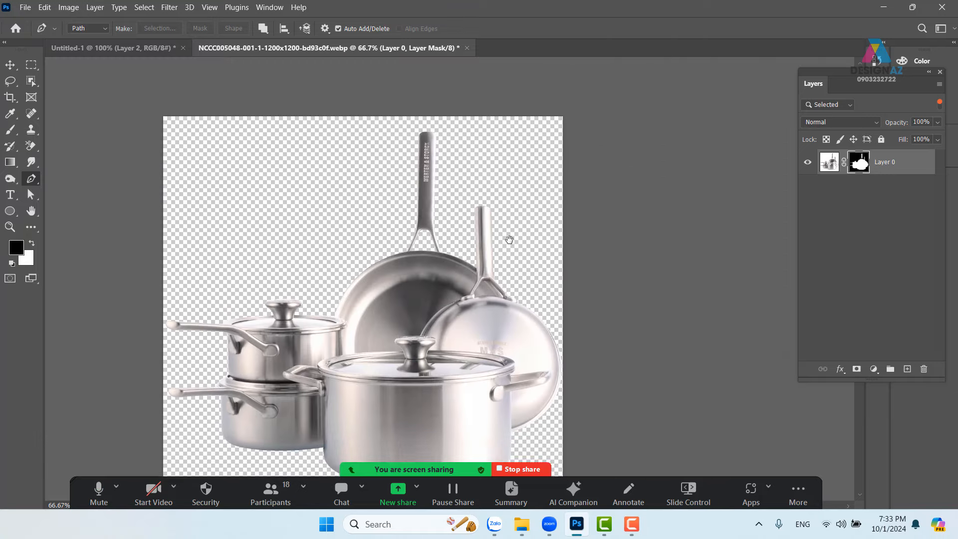
drag(526, 281, 509, 239)
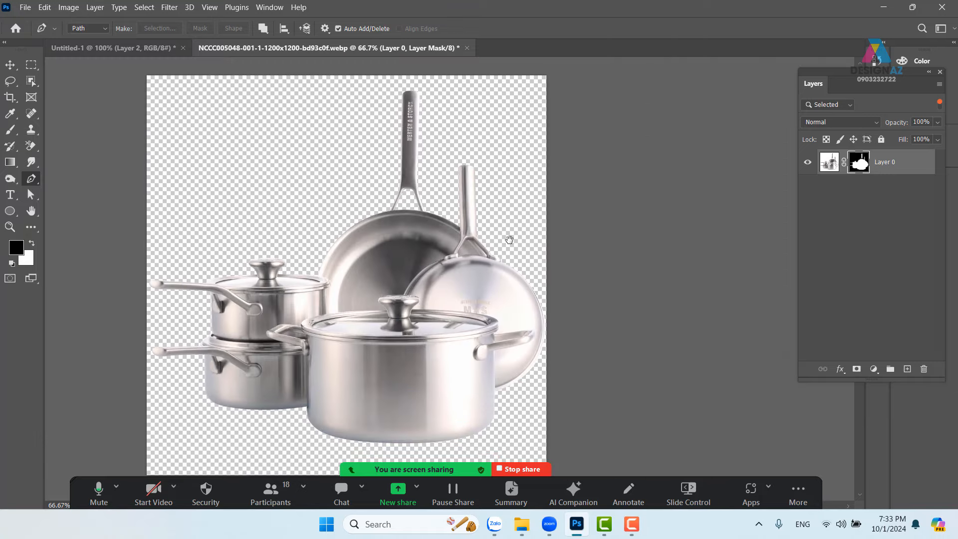
click(10, 64)
click(829, 161)
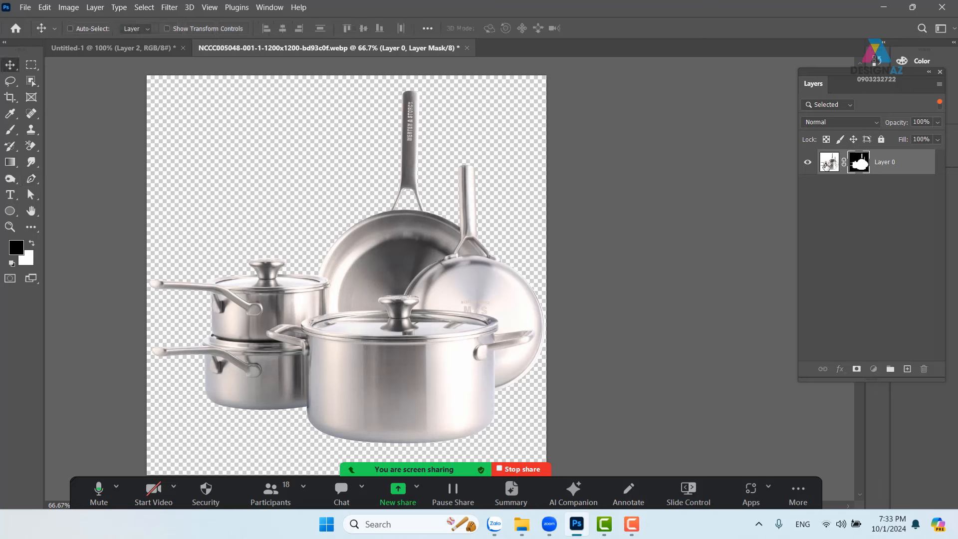
click(908, 369)
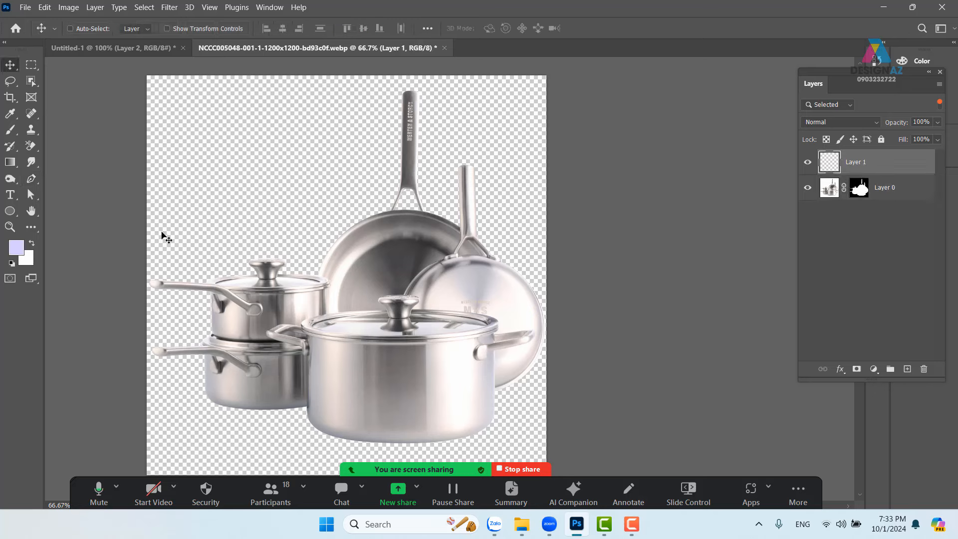
- Fill the new layer with dark navy and move it beneath the cookware layer, keeping the cookware visible
click(13, 253)
drag(655, 269, 650, 328)
click(811, 191)
click(808, 188)
key(alt+BackSpace)
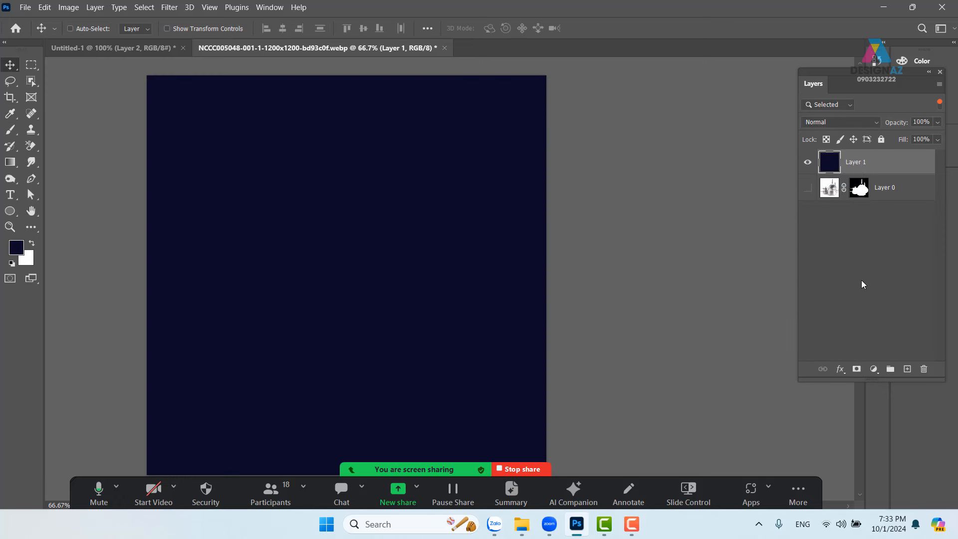
key(ctrl+bracketleft)
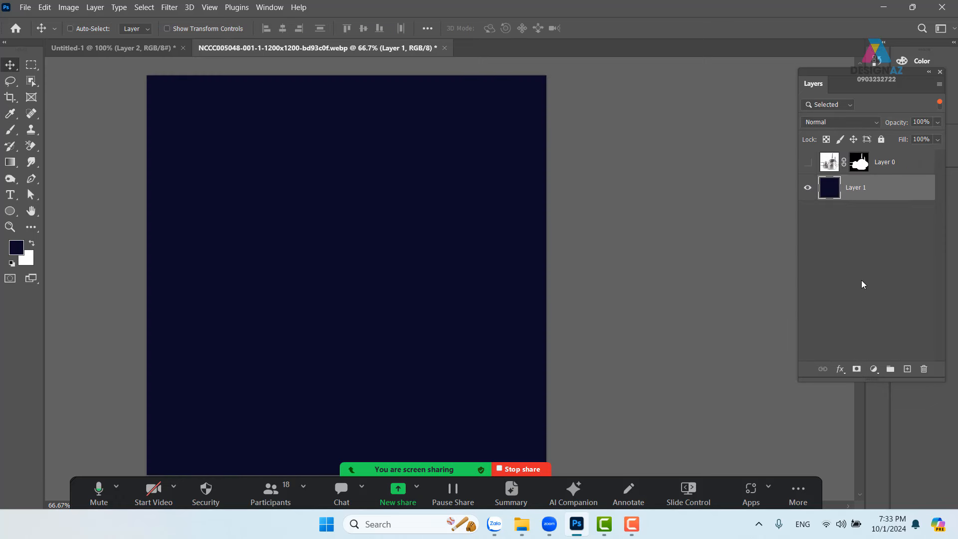
click(807, 163)
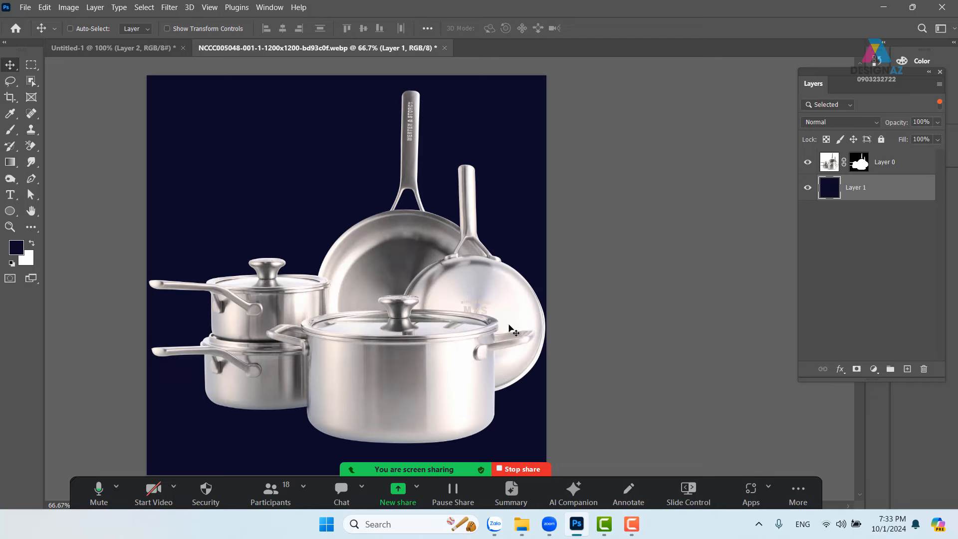
- Scale the cookware layer to about 89% width and 91% height and reposition it near the middle of the navy background
key(ctrl)
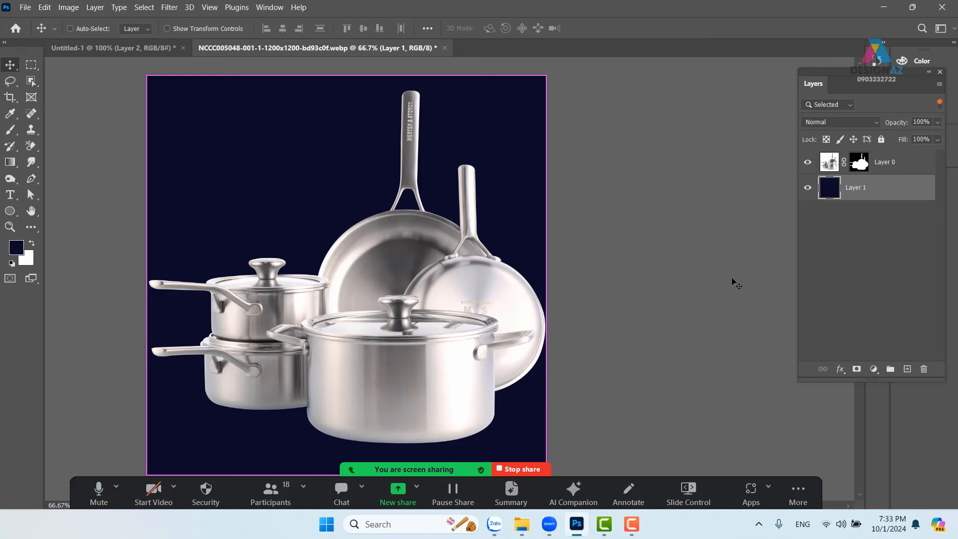
click(894, 161)
key(ctrl+t)
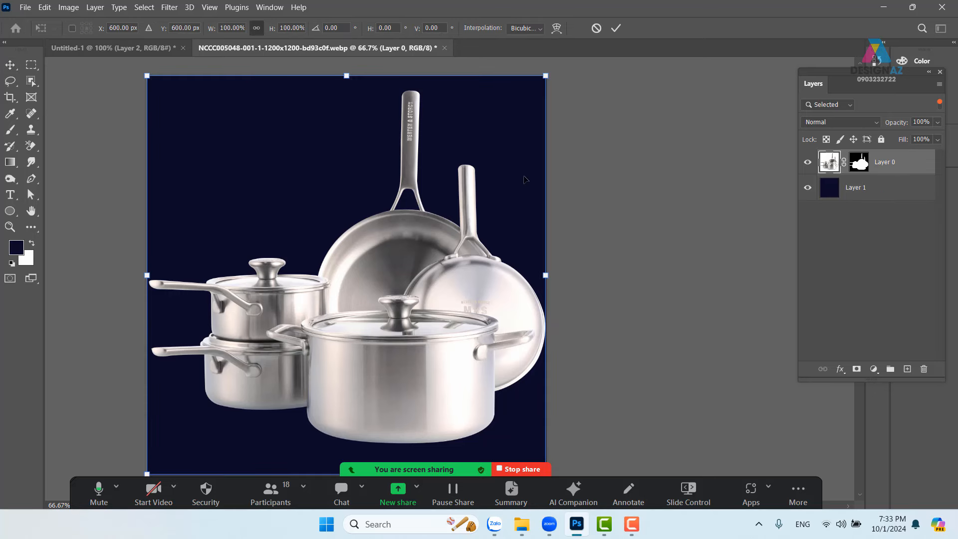
drag(549, 78, 503, 110)
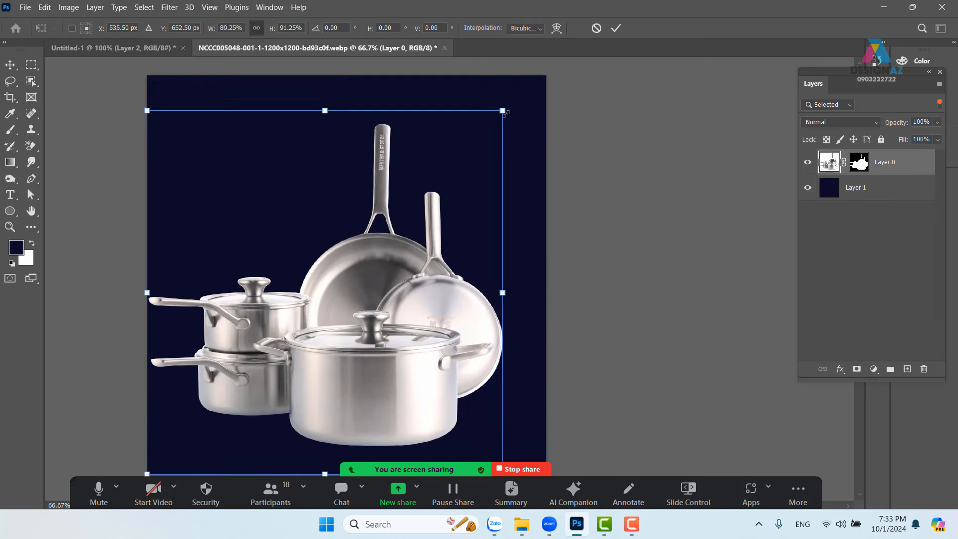
drag(395, 332, 415, 321)
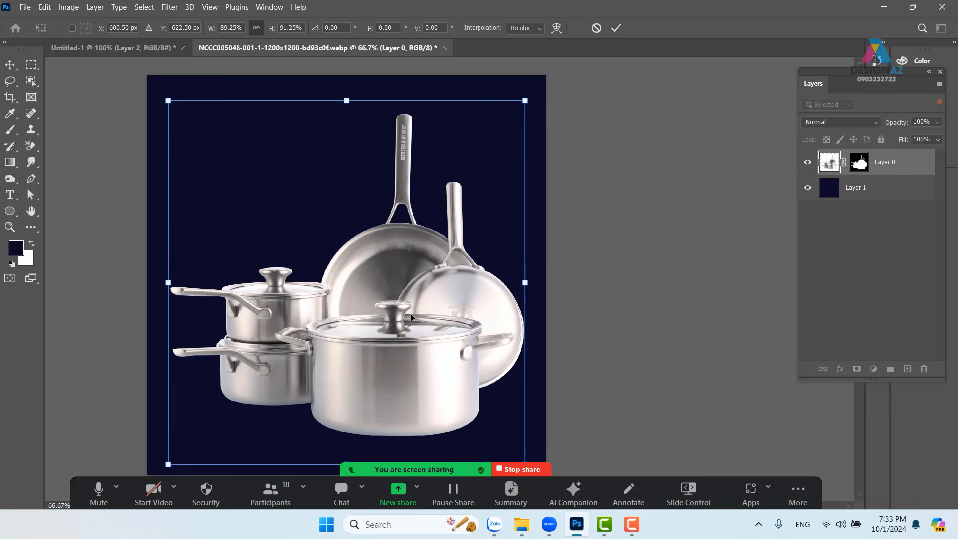
key(Return)
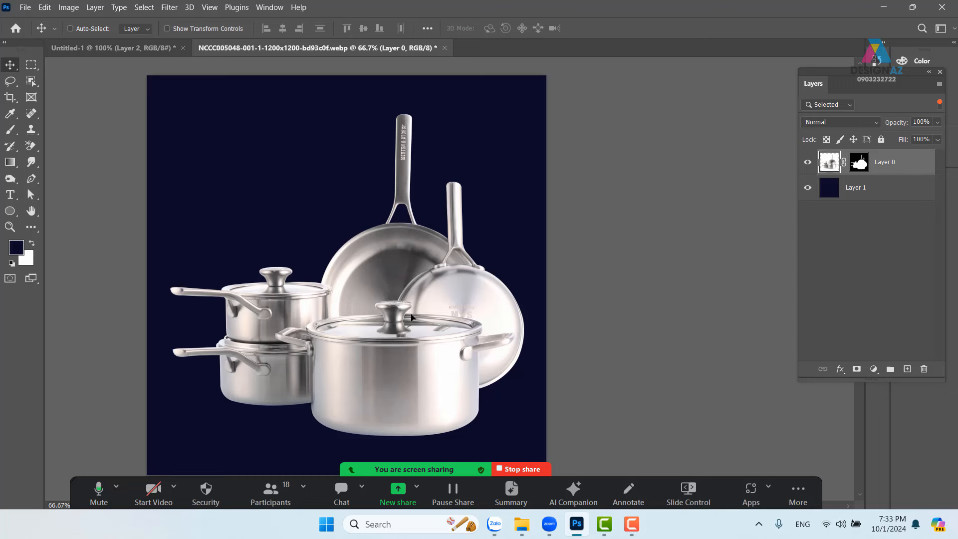
- Start a Pen path at the large pot's left edge and curve it along the body just beneath the lid rim
key(ctrl+plus)
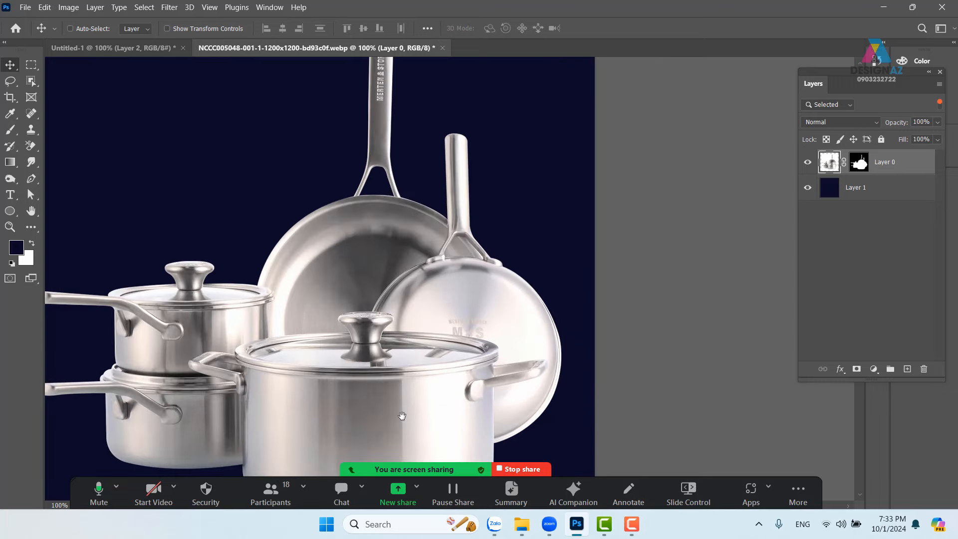
drag(402, 416, 422, 210)
key(ctrl+plus)
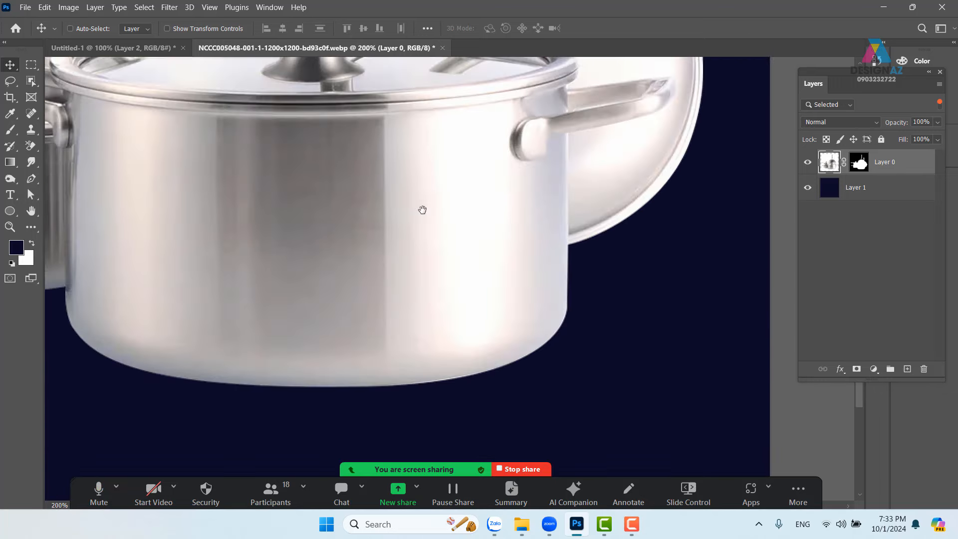
drag(390, 272, 445, 284)
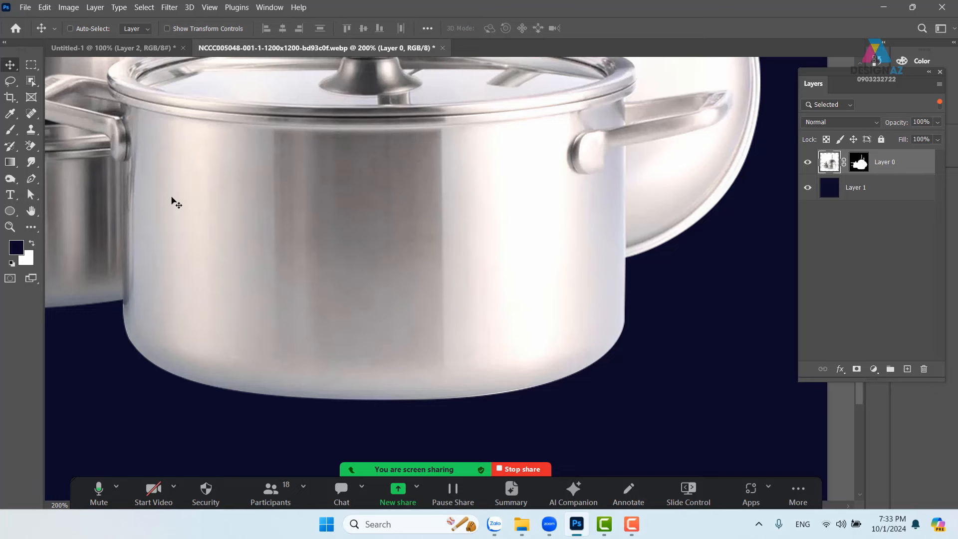
key(ctrl+plus)
drag(209, 186, 430, 281)
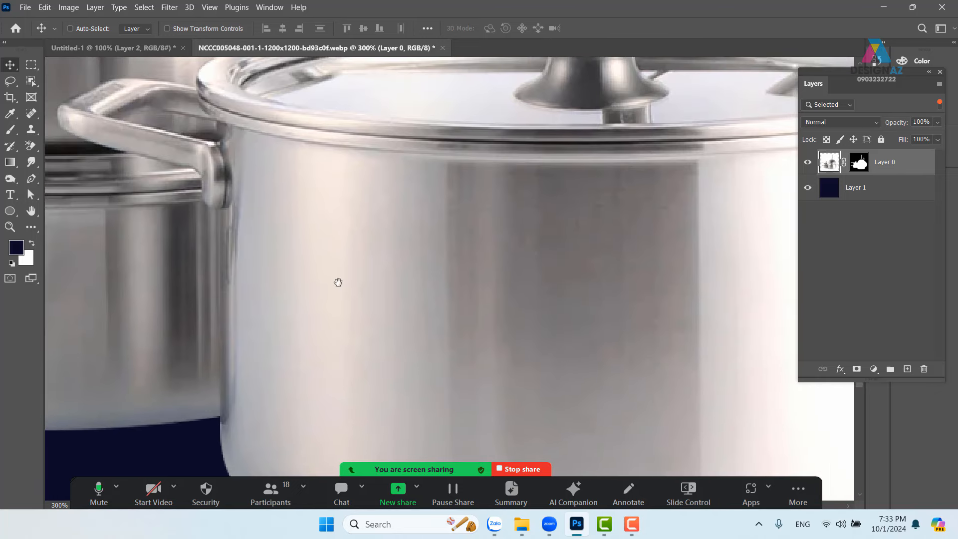
drag(338, 282, 302, 185)
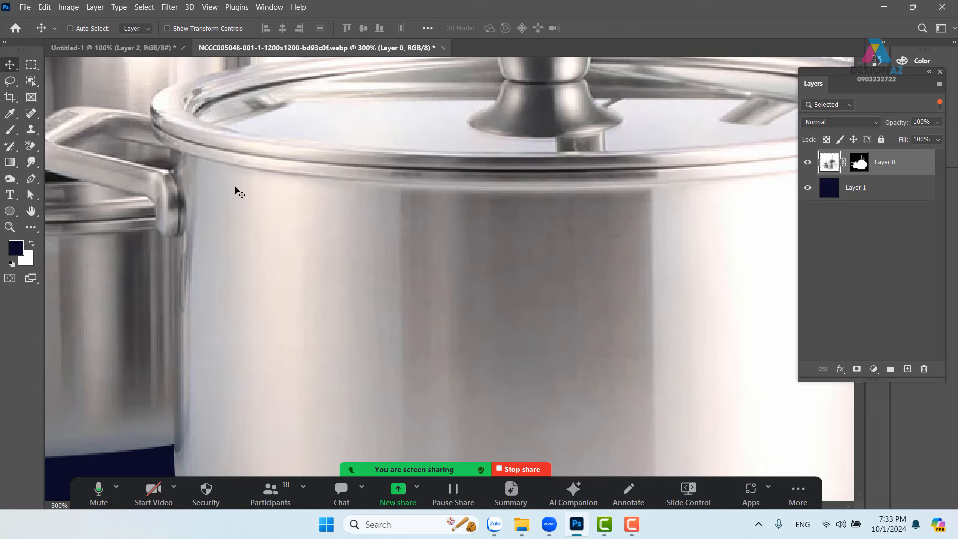
key(p)
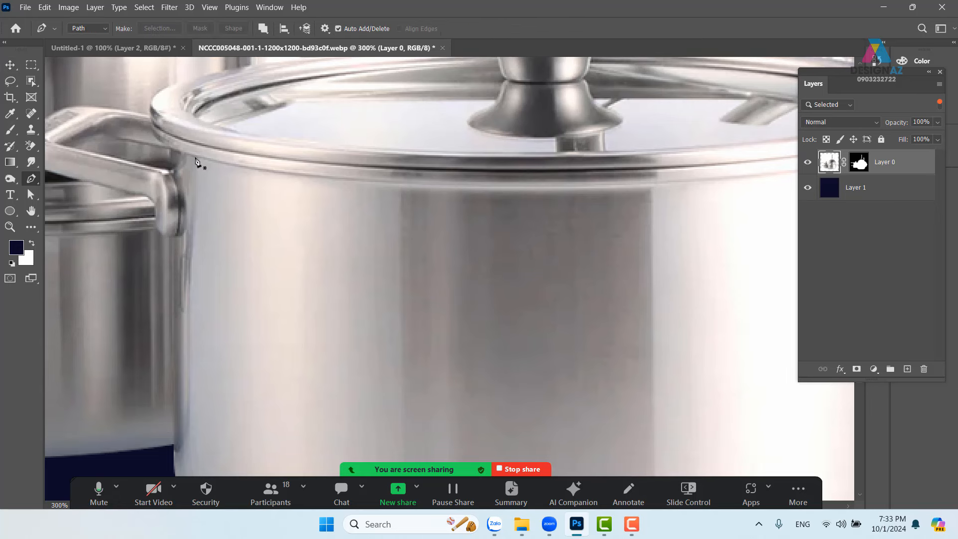
click(169, 148)
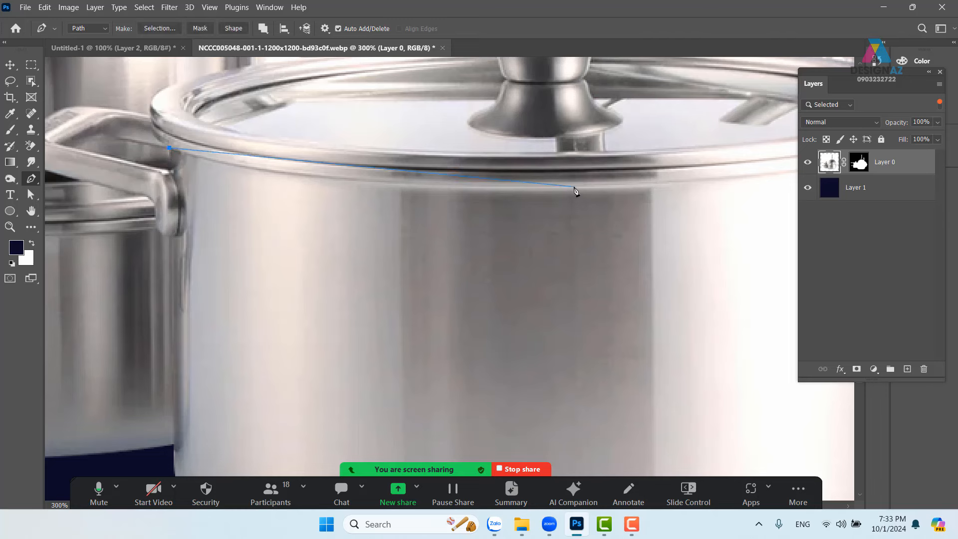
drag(606, 194, 824, 187)
drag(483, 180, 156, 215)
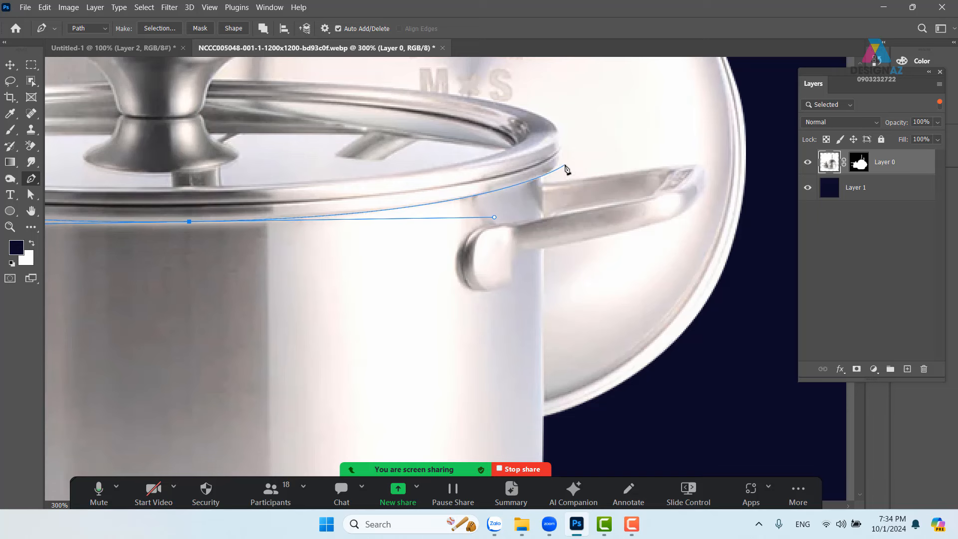
- Extend the rim curve to the pot body's right edge and adjust its handle to follow the underside of the lid
drag(565, 165, 544, 187)
mouse_move(545, 187)
mouse_down()
mouse_move(564, 169)
mouse_move(549, 183)
mouse_up()
key(ctrl+z)
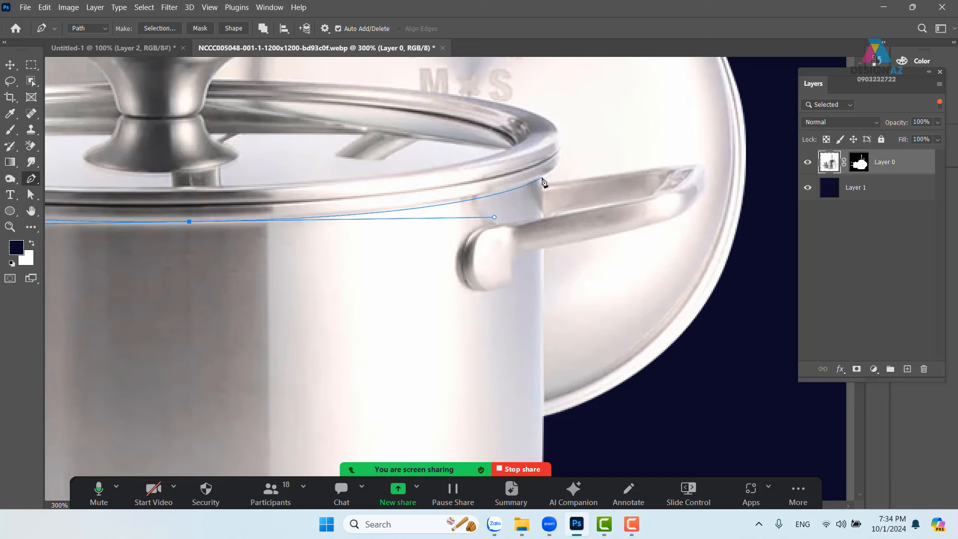
click(543, 178)
drag(494, 218, 474, 215)
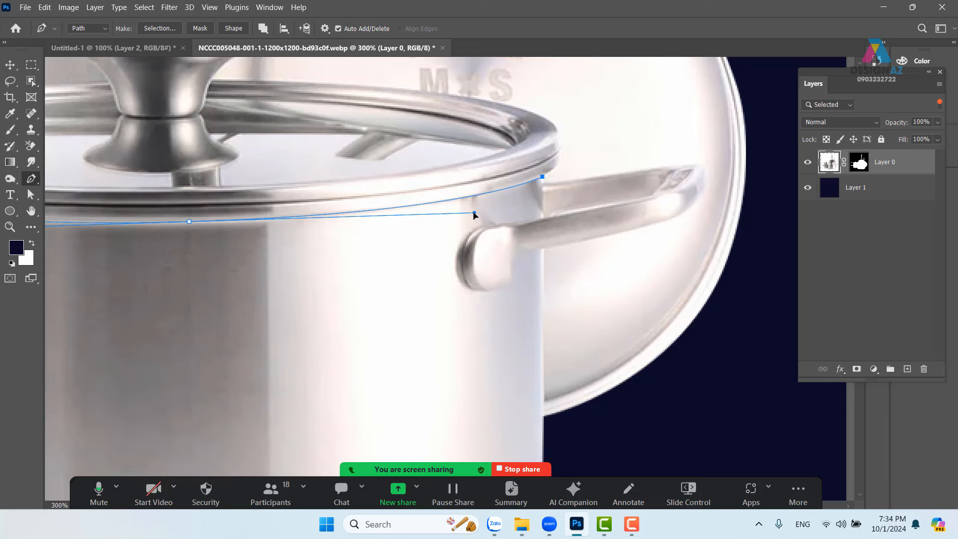
- Continue the path around the right handle's mounting bracket so the bracket stays outside the pot body outline
click(542, 216)
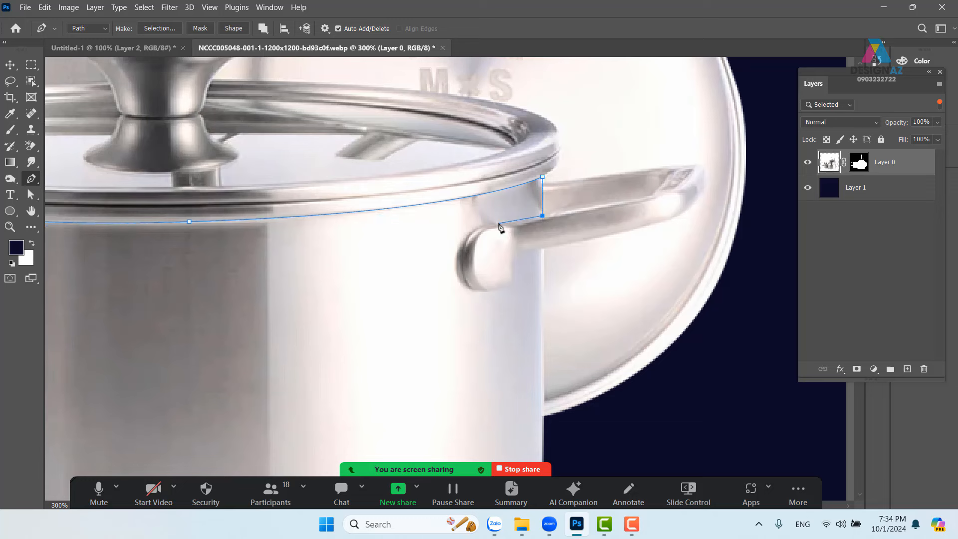
drag(498, 224, 483, 224)
click(460, 268)
click(463, 268)
drag(458, 268, 525, 284)
alt+click(510, 288)
drag(526, 250, 541, 249)
- Take the path down the pot's right side and loosely around beneath its base to the left
drag(541, 368, 533, 133)
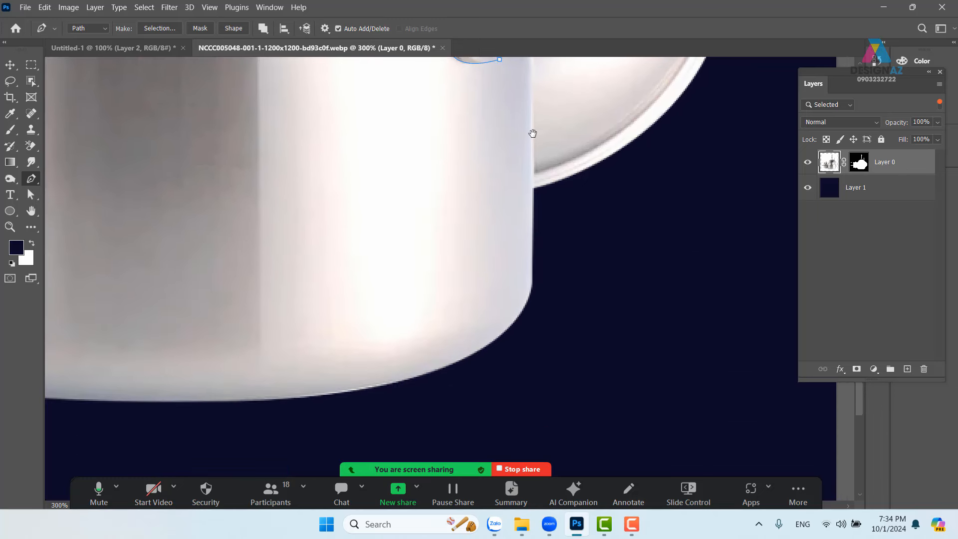
click(533, 277)
drag(591, 302, 656, 242)
drag(542, 348, 535, 351)
drag(437, 370, 430, 372)
drag(230, 374, 579, 351)
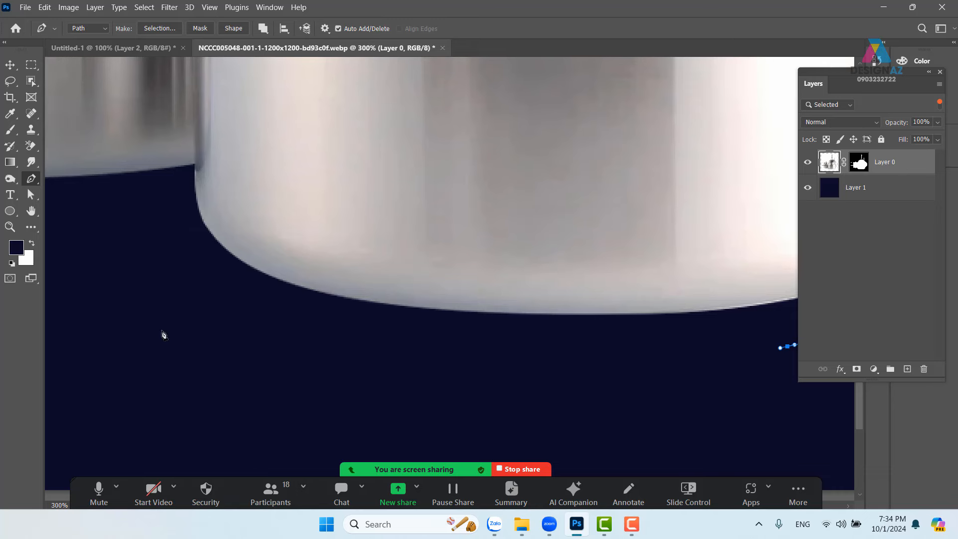
click(162, 330)
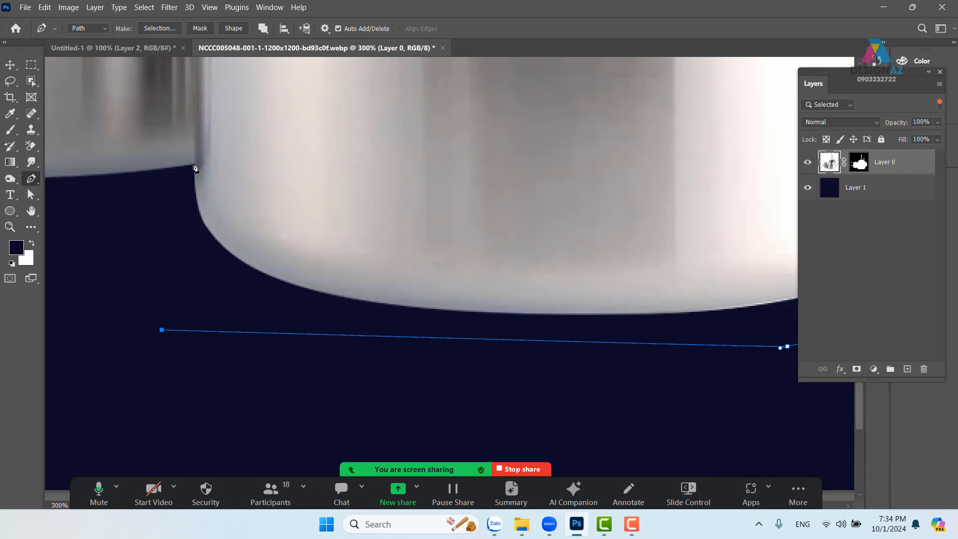
- Bring the path up the pot's left side, around the left handle bracket, and close it at the starting anchor
drag(218, 91, 268, 310)
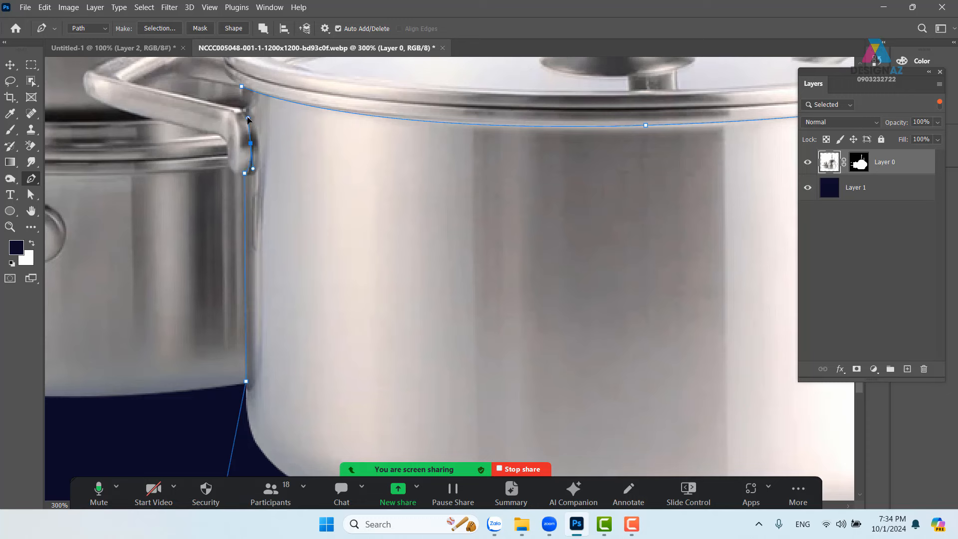
alt+click(251, 142)
alt+click(241, 109)
- Turn the pot body path into a selection and copy that area of Layer 0 onto a new layer
drag(489, 199, 335, 146)
key(ctrl+1)
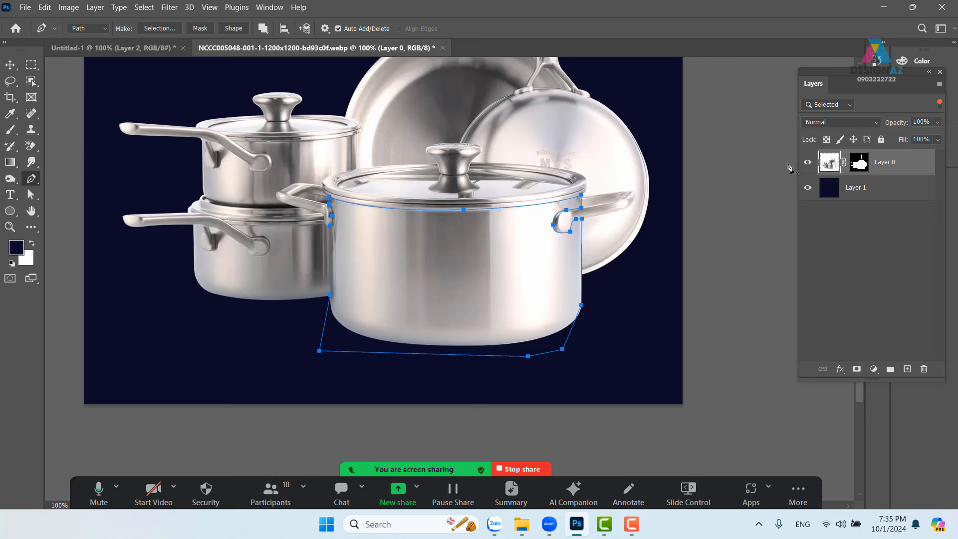
key(ctrl+Return)
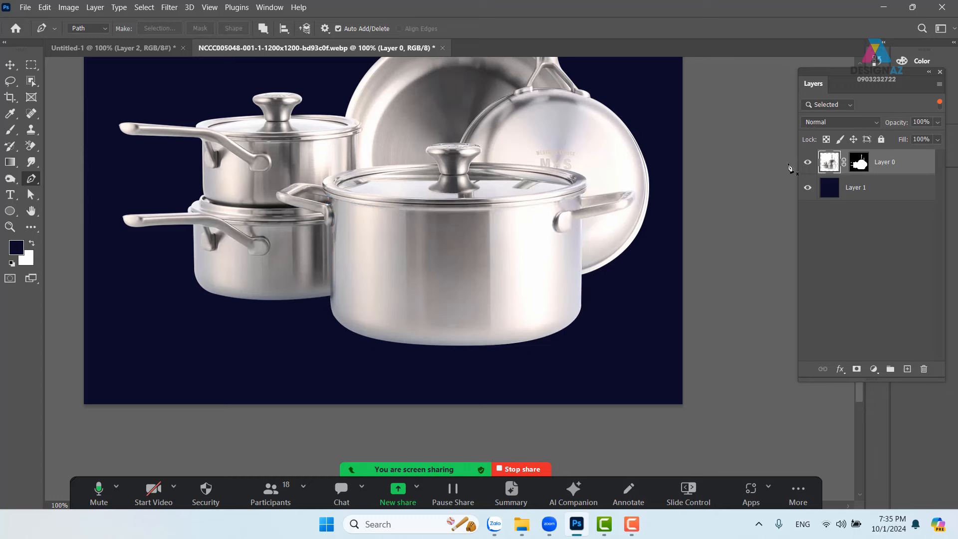
key(ctrl+j)
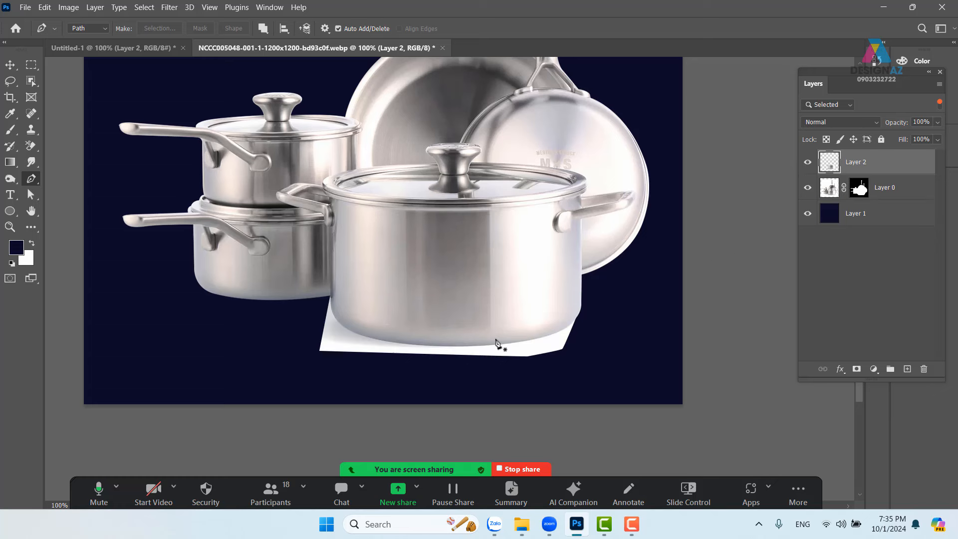
- Try moving the copied pot body away from the cookware, and undo both moves
click(10, 65)
drag(479, 314, 579, 298)
key(ctrl+z)
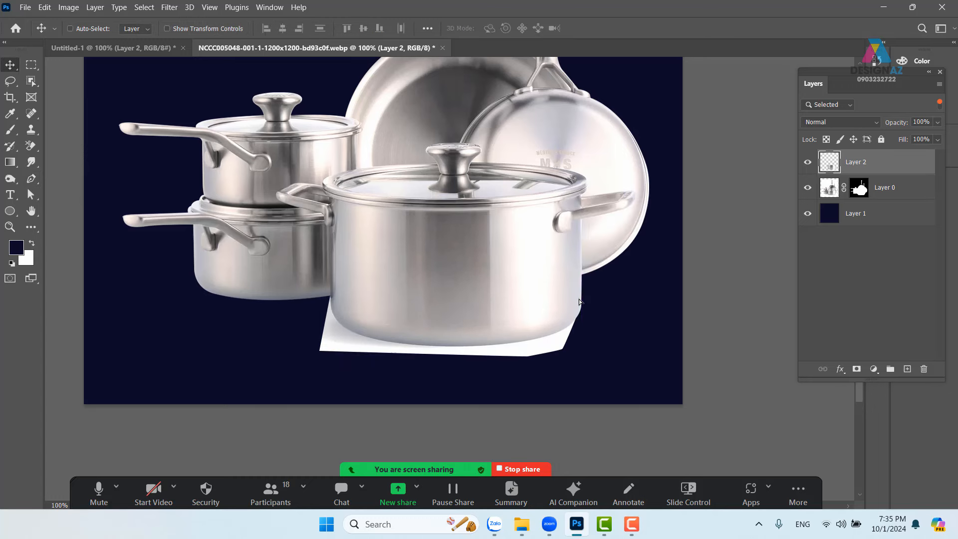
drag(525, 287, 535, 299)
key(ctrl+z)
- Set the Smudge tool to a 70 px brush, try blending the pot's vertical tonal edge at 100% strength, and undo the stroke
key(ctrl+plus)
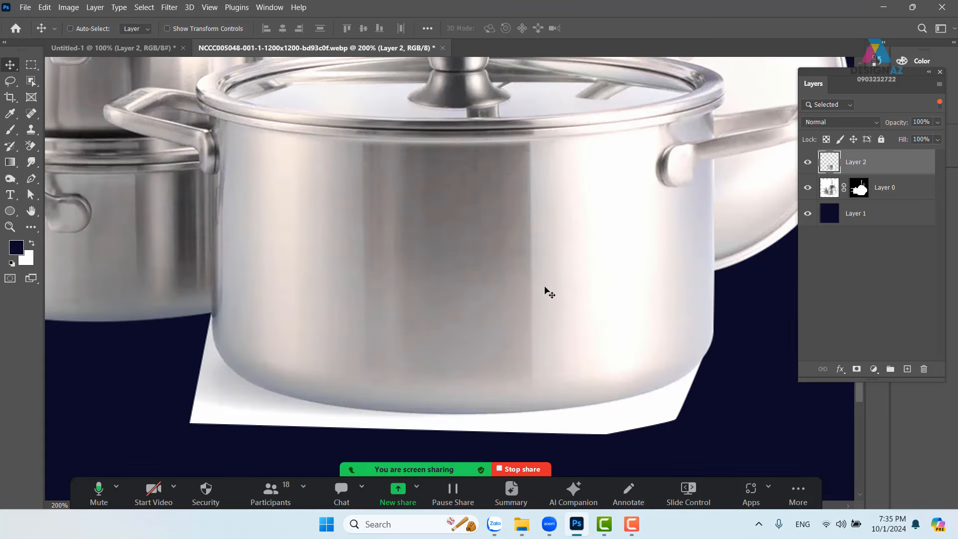
drag(31, 163, 98, 190)
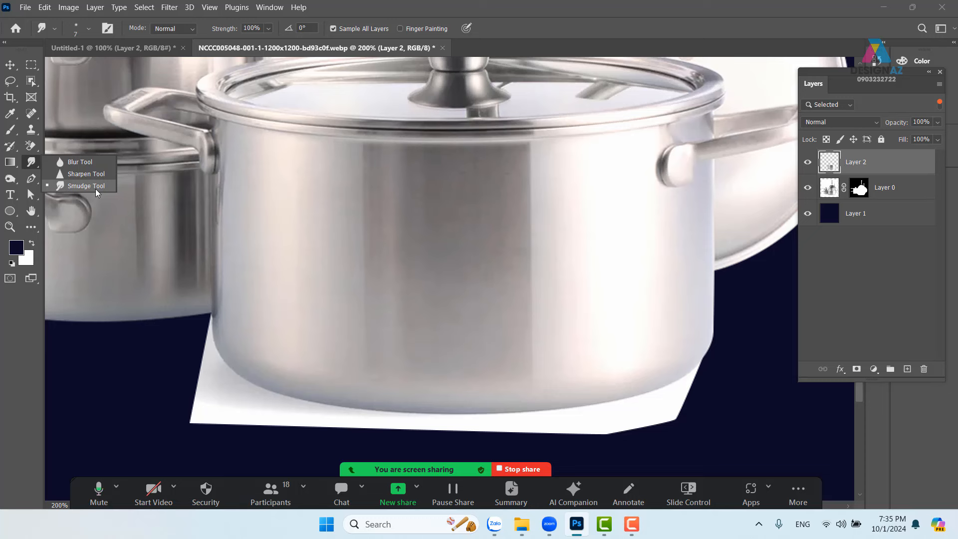
click(95, 189)
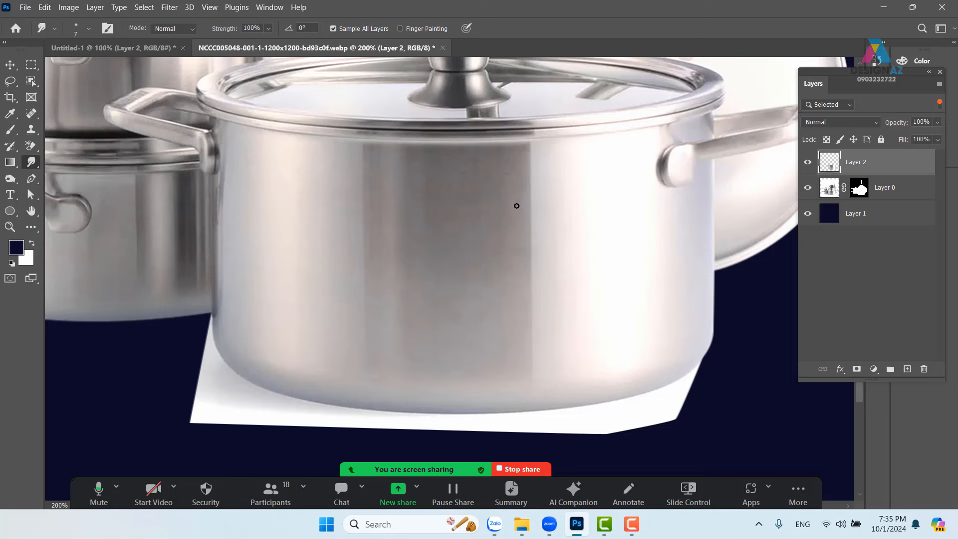
drag(509, 209, 549, 210)
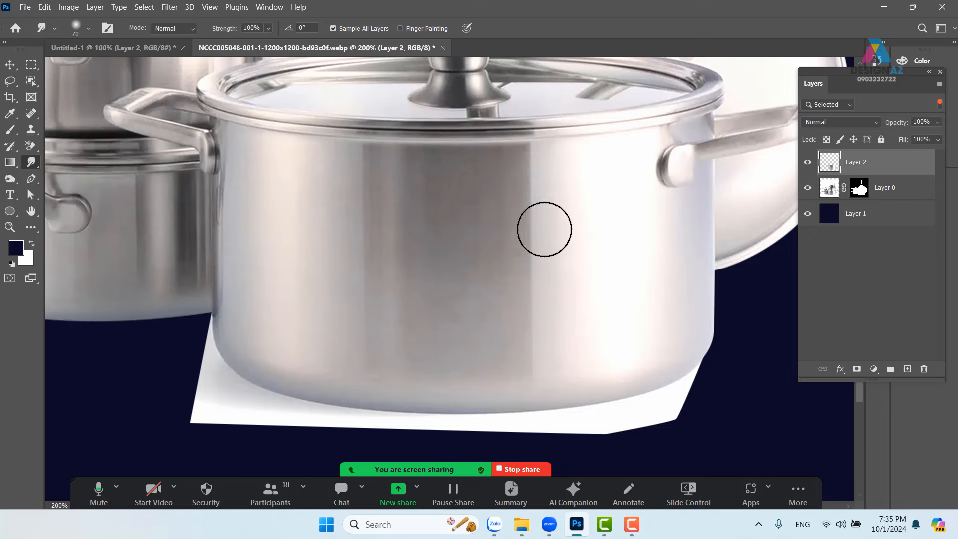
drag(534, 164, 526, 367)
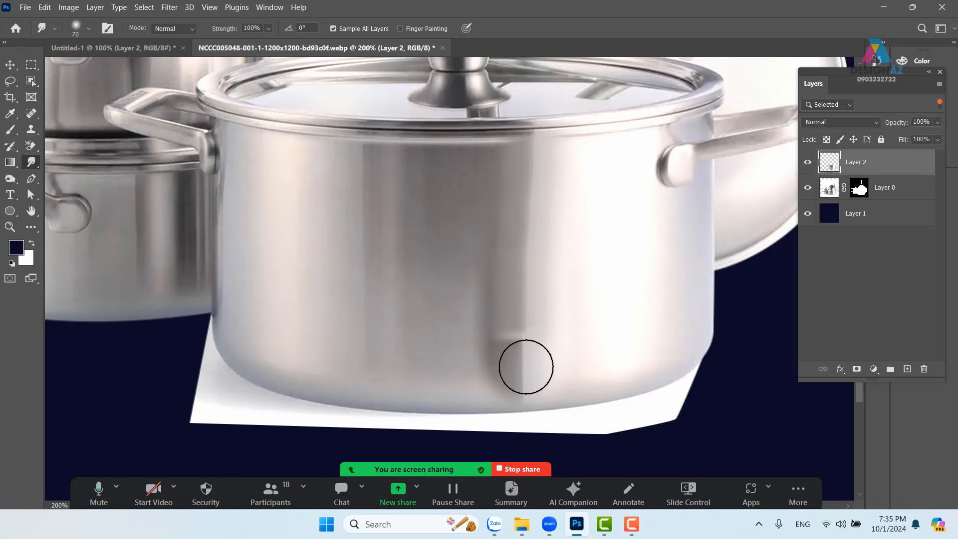
key(ctrl+z)
- Set the Smudge strength to 10% and blend the tonal transitions across the copied pot body
click(260, 27)
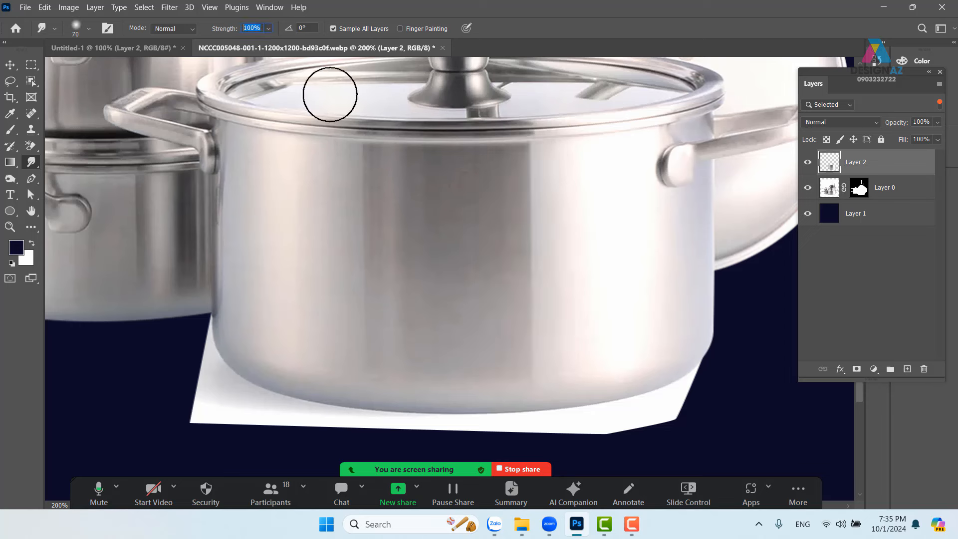
text(1)
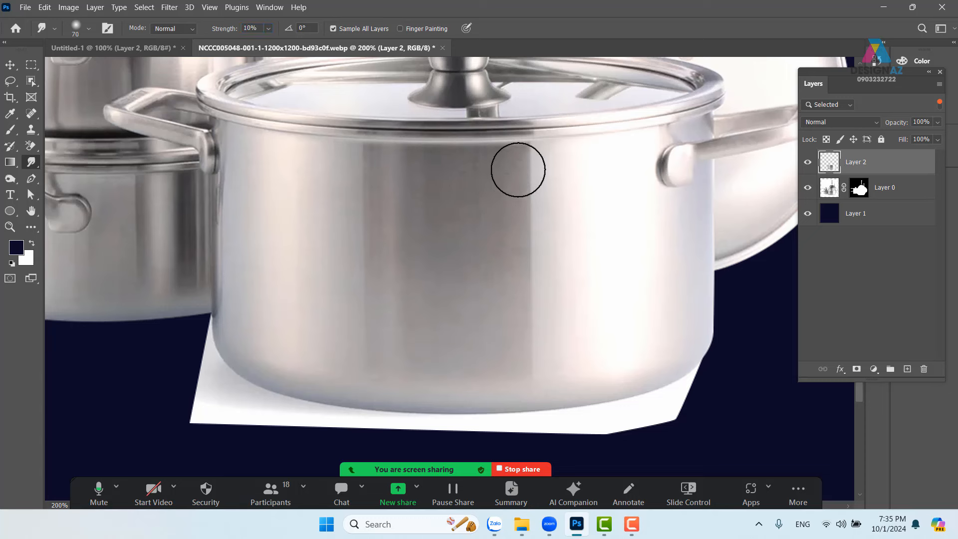
mouse_move(518, 170)
mouse_down()
mouse_move(500, 305)
mouse_move(482, 169)
mouse_move(488, 328)
mouse_move(457, 182)
mouse_move(446, 323)
mouse_move(505, 172)
mouse_move(513, 211)
mouse_move(511, 174)
mouse_move(528, 184)
mouse_move(525, 343)
mouse_move(541, 195)
mouse_move(543, 253)
mouse_move(505, 154)
mouse_move(501, 237)
mouse_move(477, 172)
mouse_move(472, 293)
mouse_move(466, 166)
mouse_move(453, 306)
mouse_move(450, 184)
mouse_move(435, 338)
mouse_move(390, 179)
mouse_move(386, 346)
mouse_move(385, 276)
mouse_move(369, 250)
mouse_move(361, 390)
mouse_move(387, 164)
mouse_move(386, 386)
mouse_move(403, 203)
mouse_up()
mouse_move(571, 278)
mouse_down()
mouse_move(583, 189)
mouse_move(566, 238)
mouse_move(570, 404)
mouse_move(536, 189)
mouse_move(560, 443)
mouse_move(591, 160)
mouse_move(595, 381)
mouse_move(607, 175)
mouse_move(618, 384)
mouse_move(661, 362)
mouse_move(641, 256)
mouse_move(638, 384)
mouse_move(629, 166)
mouse_move(637, 366)
mouse_move(651, 337)
mouse_move(654, 250)
mouse_move(612, 369)
mouse_move(654, 335)
mouse_move(653, 220)
mouse_move(668, 153)
mouse_move(655, 159)
mouse_move(632, 216)
mouse_move(683, 208)
mouse_move(689, 181)
mouse_move(691, 316)
mouse_move(671, 194)
mouse_move(651, 322)
mouse_move(629, 162)
mouse_move(631, 260)
mouse_move(633, 166)
mouse_move(616, 246)
mouse_move(636, 162)
mouse_move(539, 170)
mouse_move(536, 157)
mouse_move(534, 202)
mouse_move(529, 161)
mouse_up()
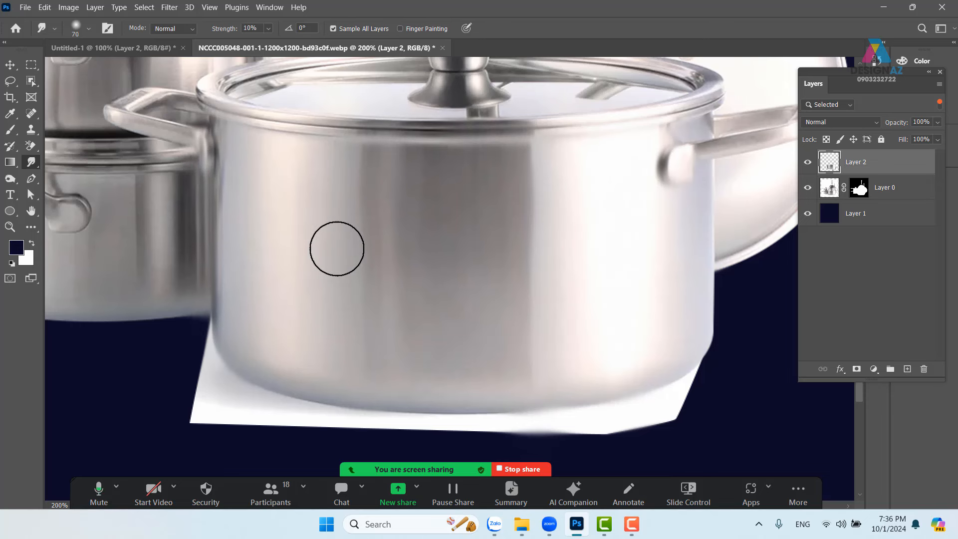
- Try moving the smudged pot body layer, and undo the move and the smudge strokes
key(v)
drag(347, 253, 419, 274)
key(ctrl+z)
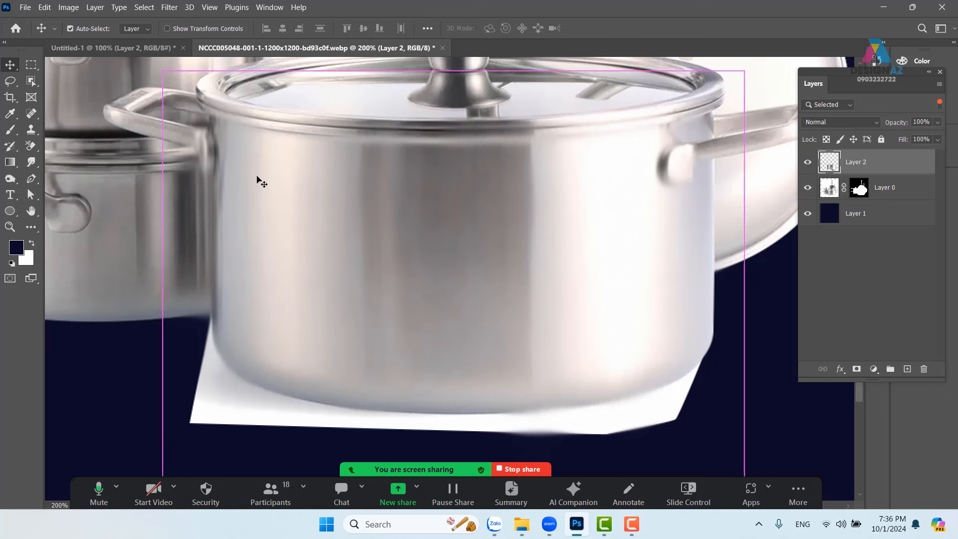
key(ctrl+z)
key(ctrl+z)
key(ctrl+z)
key(ctrl+z)
key(ctrl+z)
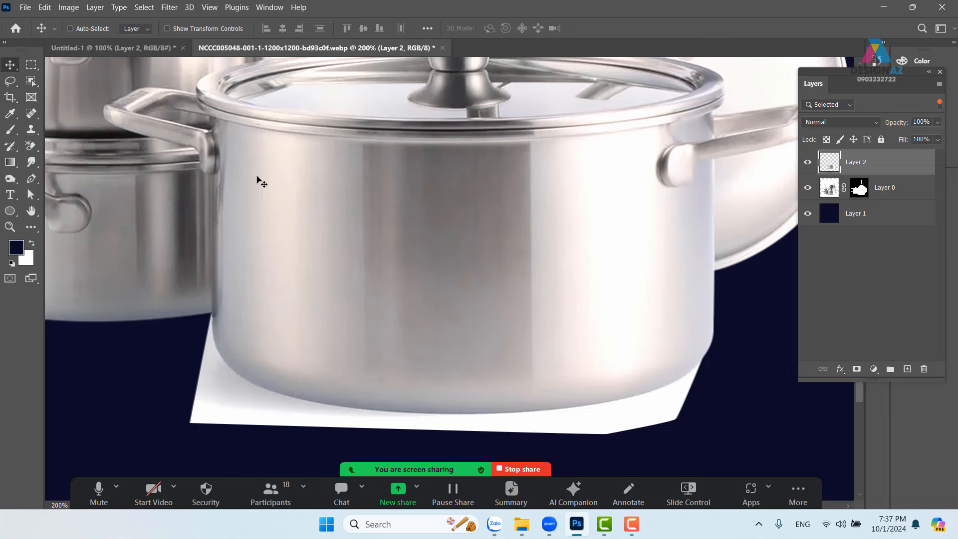
- Lock the transparent pixels of the copied pot body layer, and undo a trial move of it
click(827, 140)
drag(260, 187, 338, 219)
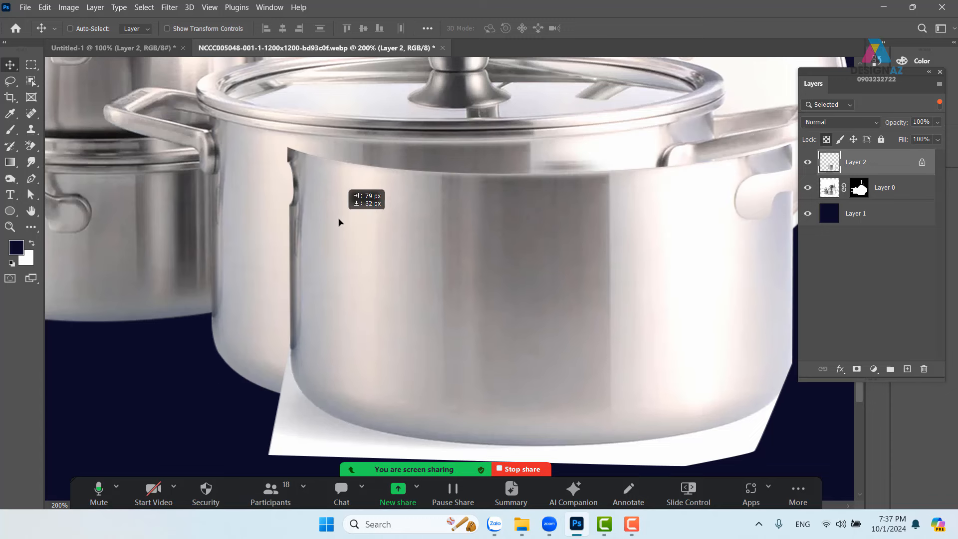
key(ctrl+z)
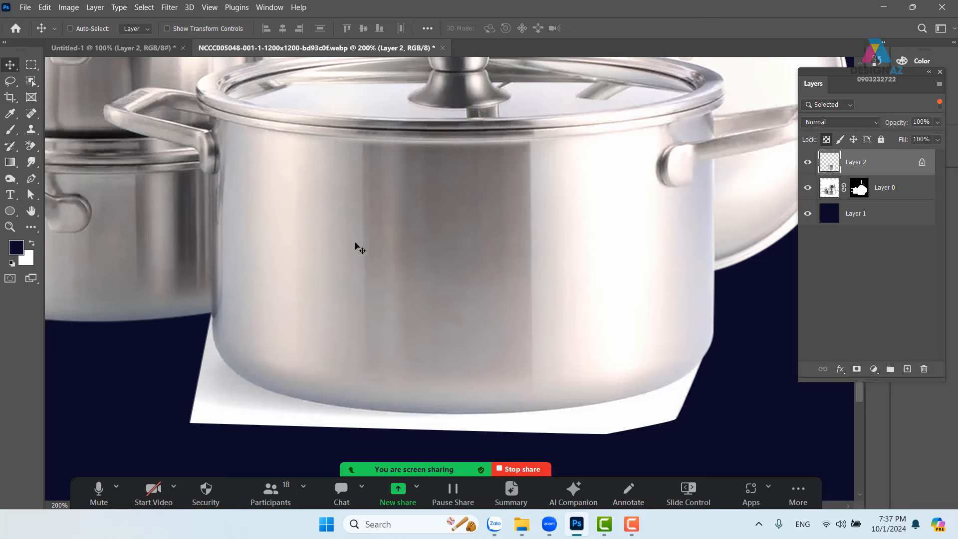
- Smudge the locked pot body along its curved base at 10% strength, and up the wall around the handle at 50%
click(33, 165)
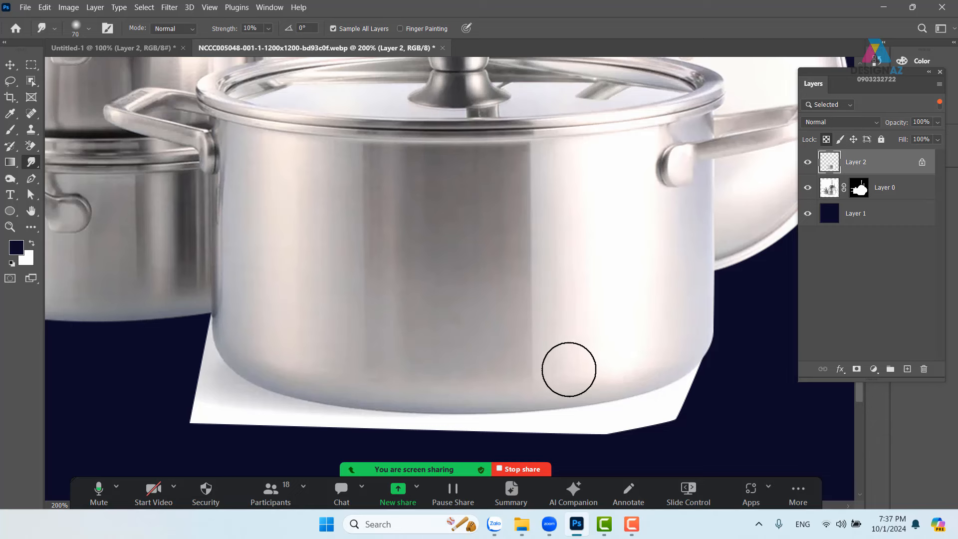
key(ctrl+plus)
drag(313, 314, 430, 129)
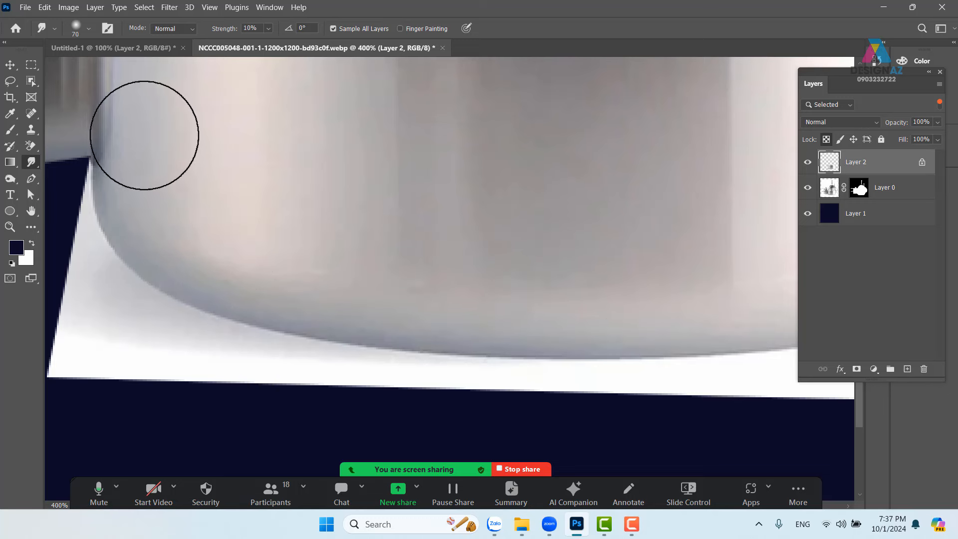
drag(535, 307, 317, 293)
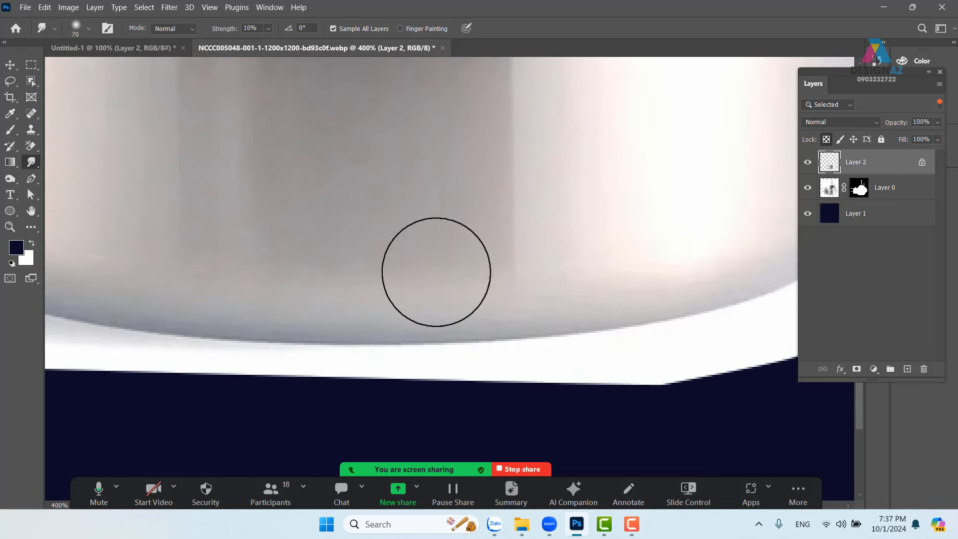
drag(683, 258, 473, 263)
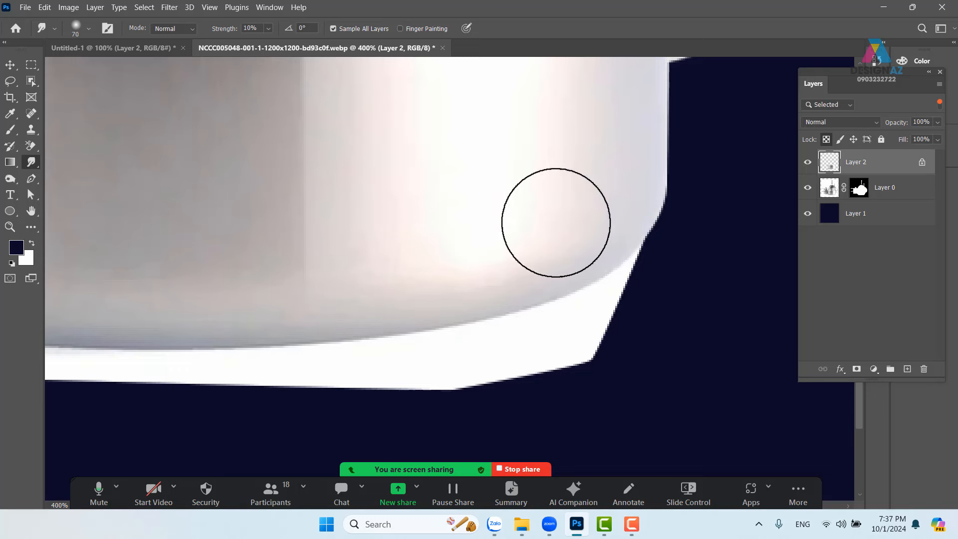
drag(506, 169, 509, 290)
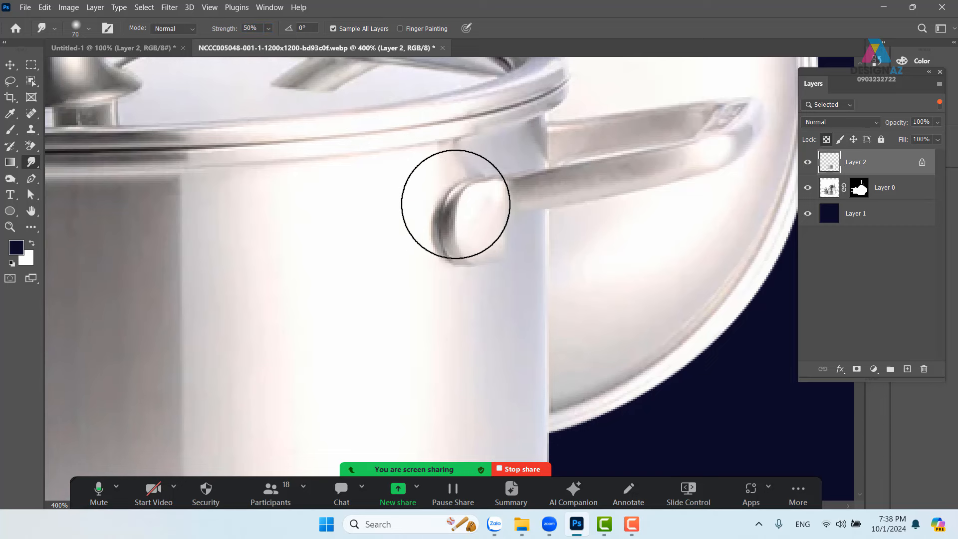
drag(323, 269, 517, 148)
drag(280, 248, 372, 253)
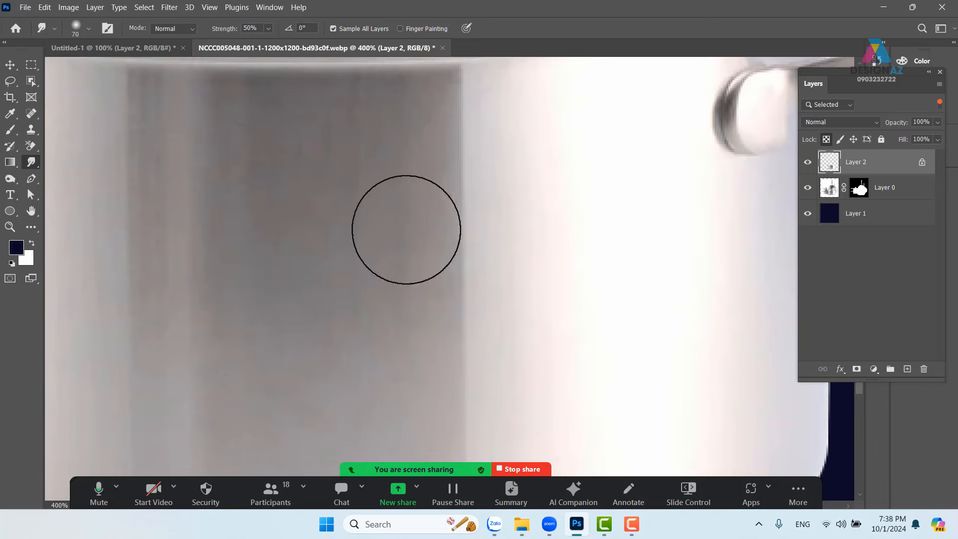
- Hide and show Layer 2 to compare the smudged pot body with the original beneath
key(ctrl+minus)
key(ctrl+minus)
key(ctrl+minus)
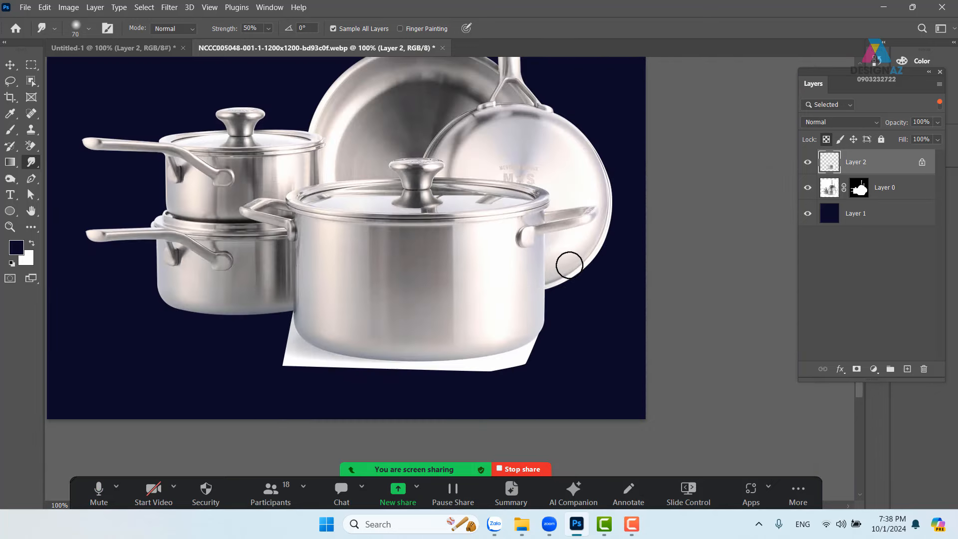
key(ctrl+plus)
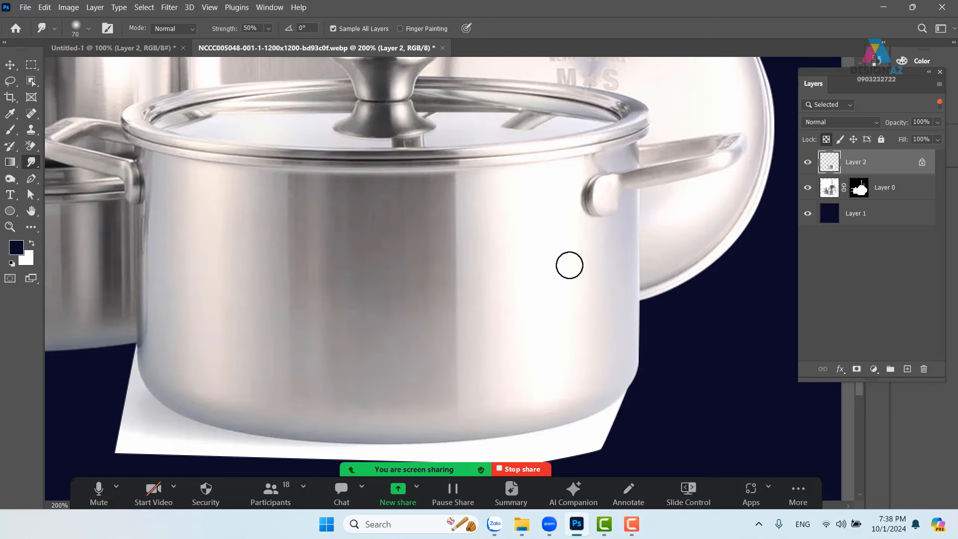
click(808, 163)
click(808, 163)
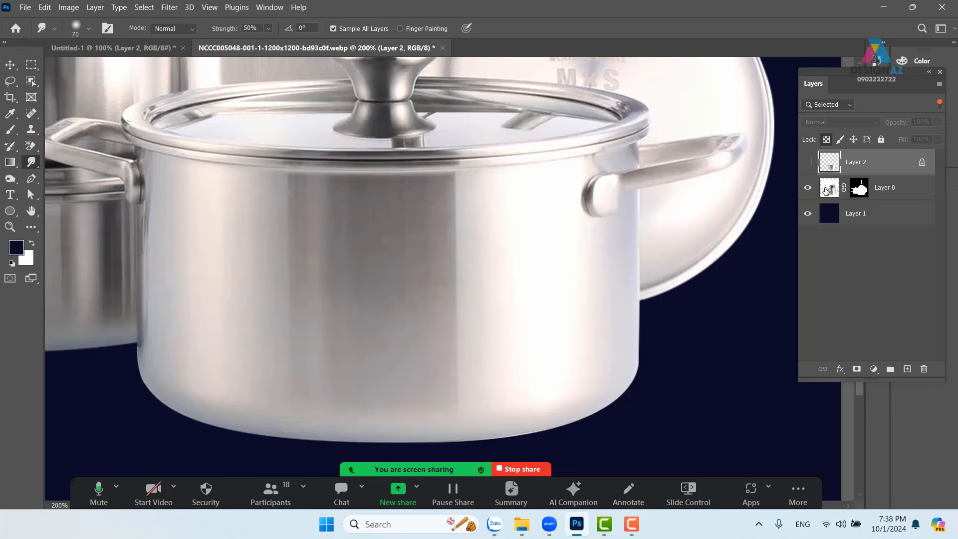
click(809, 163)
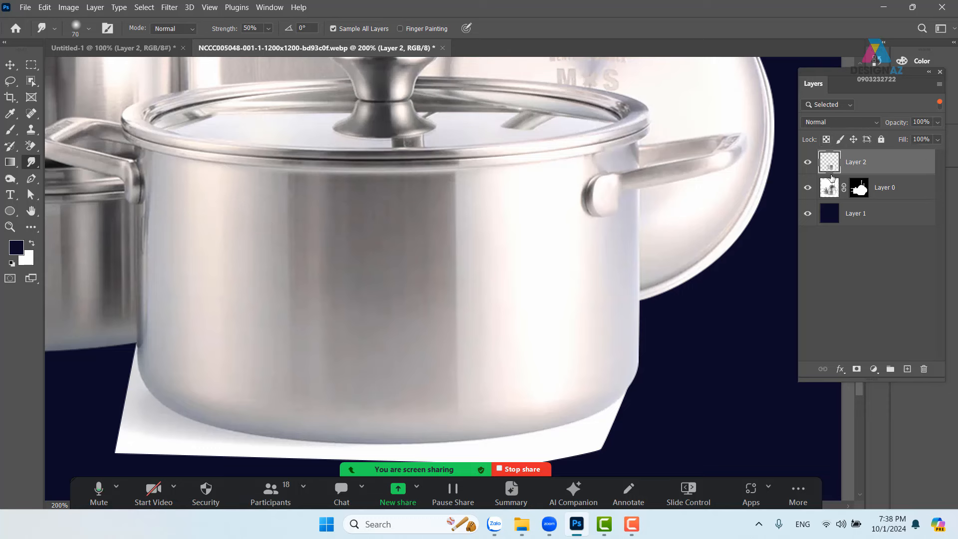
- Unlock Layer 2's transparent pixels, mask the layer with its own outline, and target the layer image for editing
ctrl+click(832, 170)
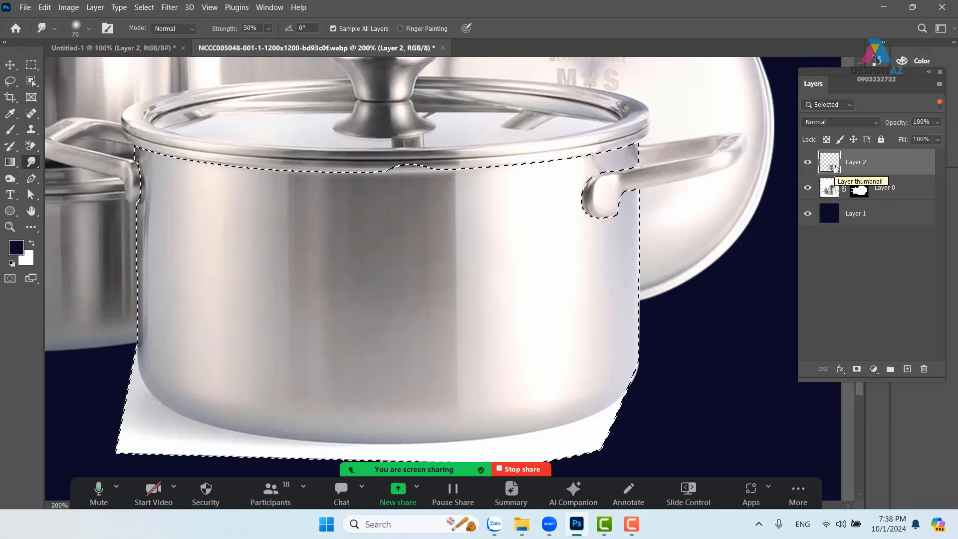
click(856, 368)
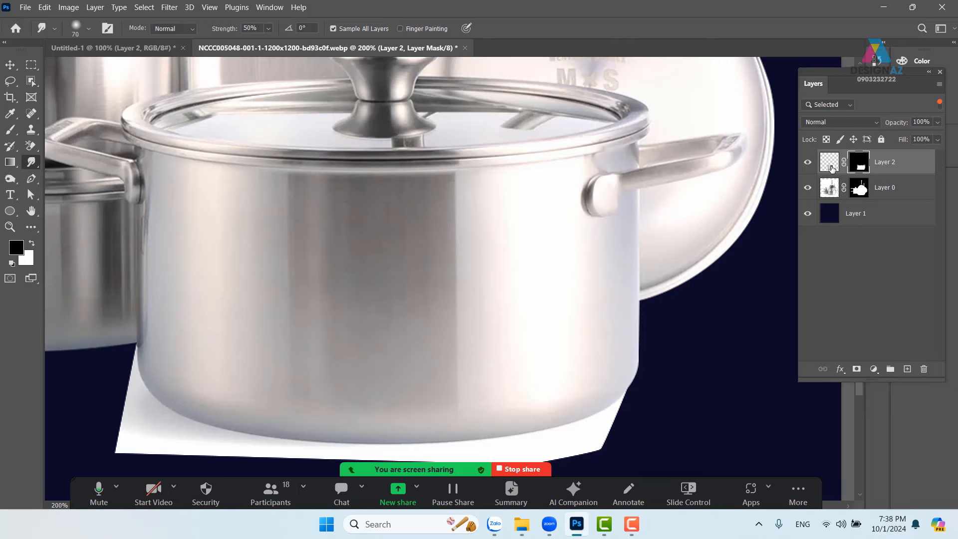
click(831, 169)
- Try smudging the masked pot body's vertical tonal edges at 50% strength, and undo the strokes
mouse_move(488, 235)
mouse_down()
mouse_move(422, 263)
mouse_move(446, 310)
mouse_move(435, 323)
mouse_move(508, 300)
mouse_up()
key(ctrl+z)
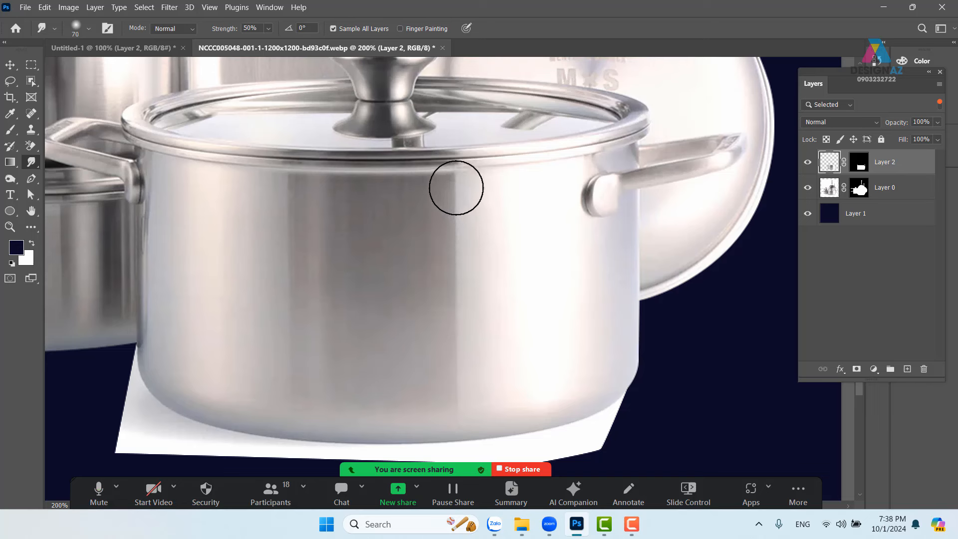
mouse_move(456, 188)
mouse_down()
mouse_move(469, 287)
mouse_move(461, 428)
mouse_up()
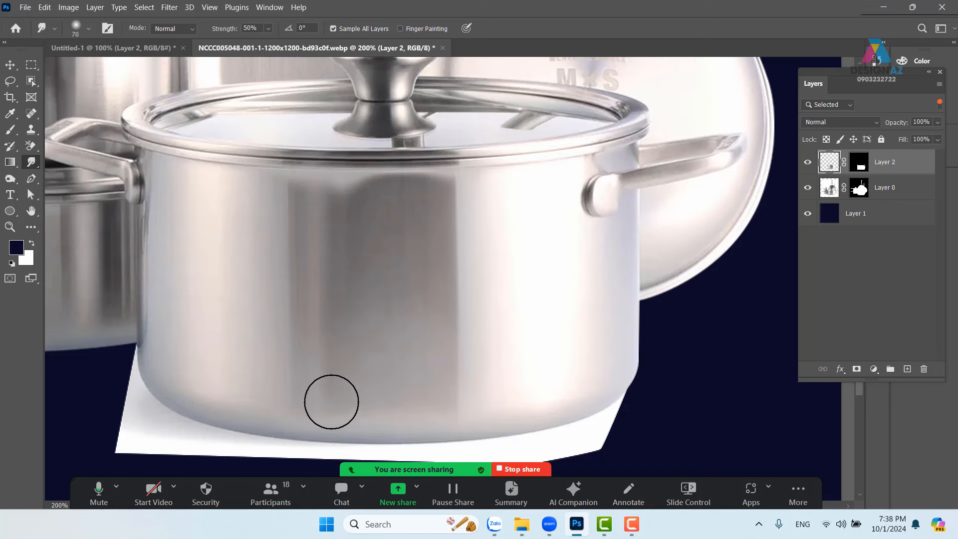
key(ctrl+z)
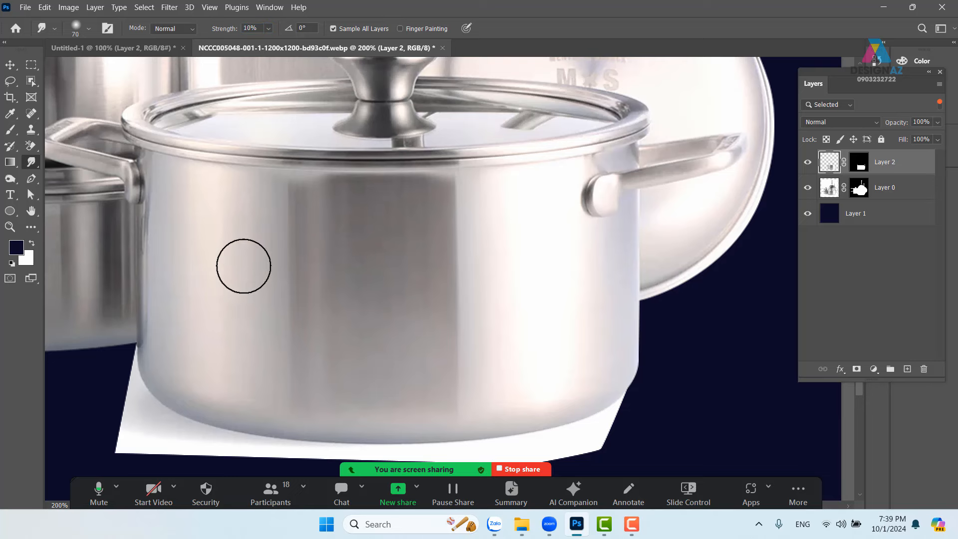
- Set the Smudge strength to 10% and blend the pot body's left edge and lower-left curve
key(ctrl+plus)
key(space)
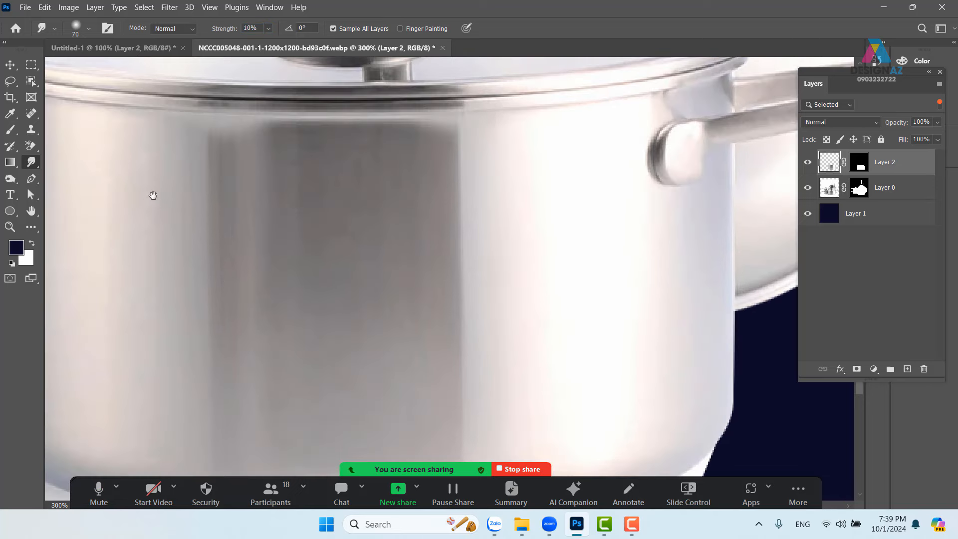
drag(153, 195, 430, 223)
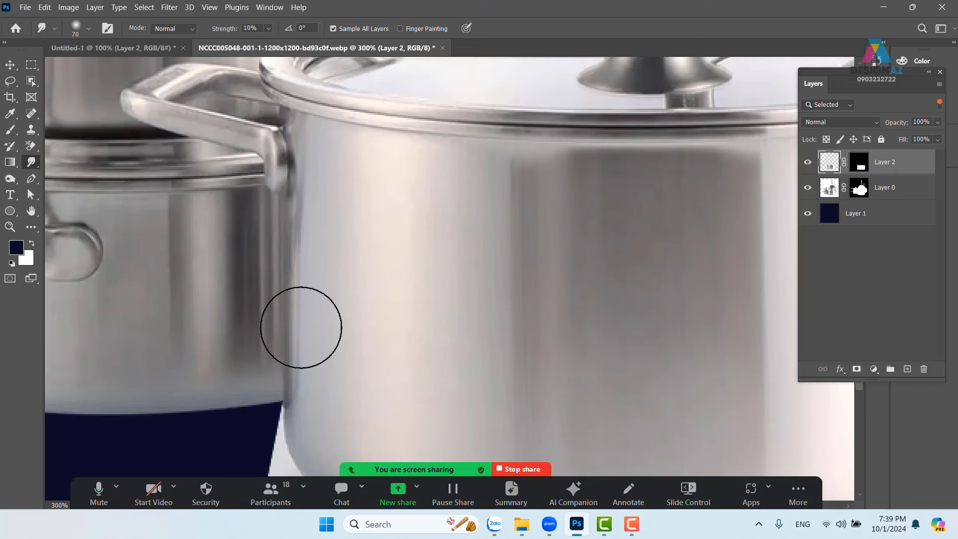
mouse_move(301, 327)
mouse_down()
mouse_move(295, 443)
mouse_move(292, 124)
mouse_move(299, 437)
mouse_move(304, 372)
mouse_move(286, 122)
mouse_move(296, 410)
mouse_move(290, 115)
mouse_move(324, 374)
mouse_move(305, 436)
mouse_up()
drag(383, 229, 426, 156)
mouse_move(257, 245)
mouse_down()
mouse_move(248, 357)
mouse_move(280, 286)
mouse_up()
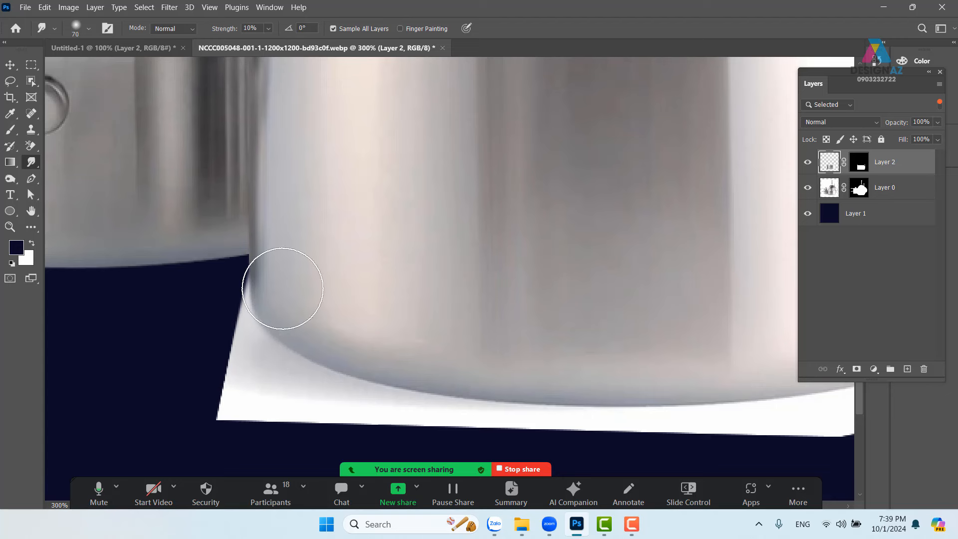
mouse_move(368, 309)
mouse_down()
mouse_move(337, 273)
mouse_move(450, 324)
mouse_up()
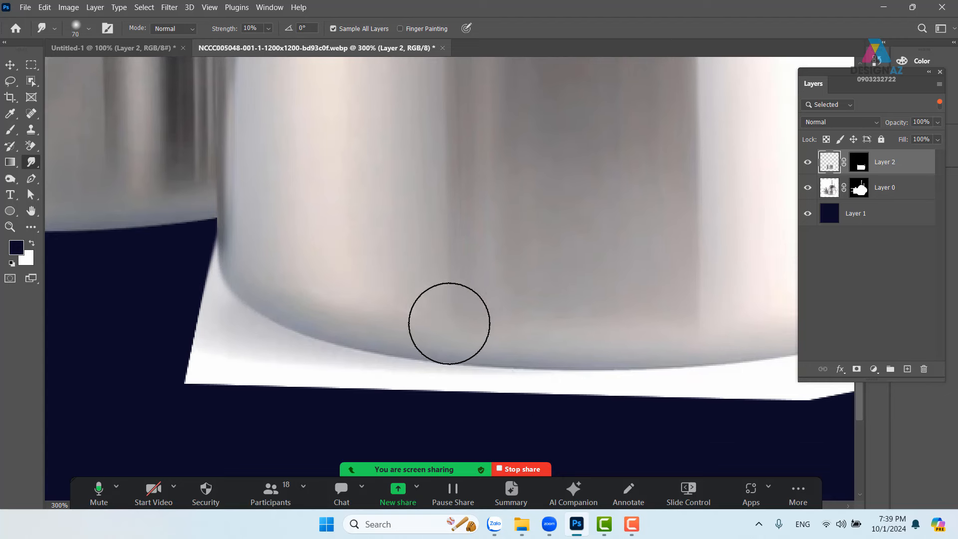
- Smudge the right half of the pot's base and its right wall up toward the handle at 10% strength
drag(632, 324, 508, 309)
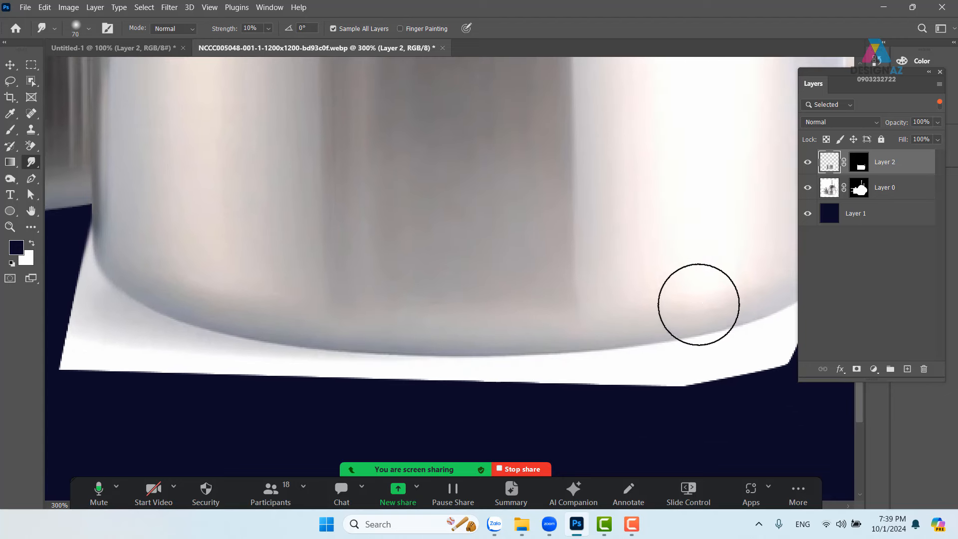
drag(698, 301, 535, 304)
drag(607, 265, 548, 278)
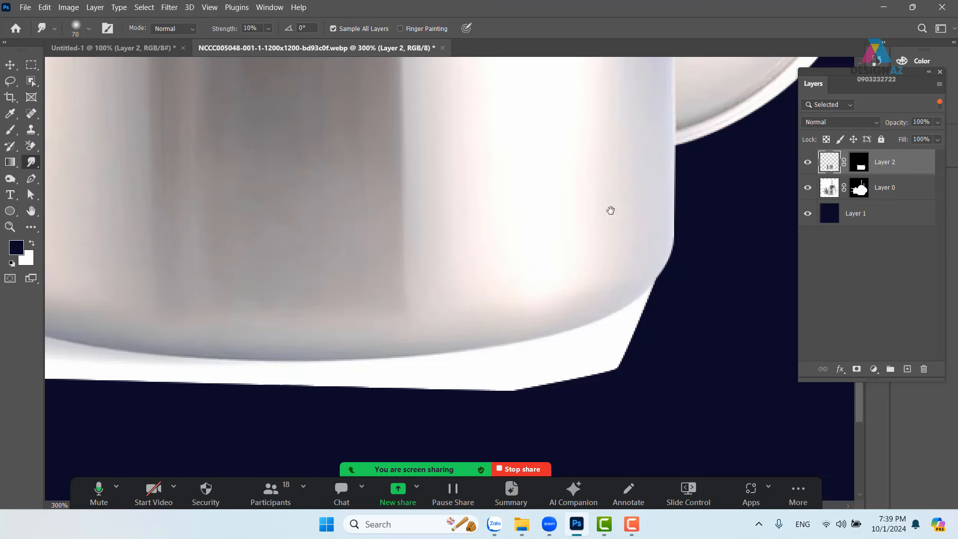
drag(610, 210, 567, 355)
drag(530, 144, 567, 260)
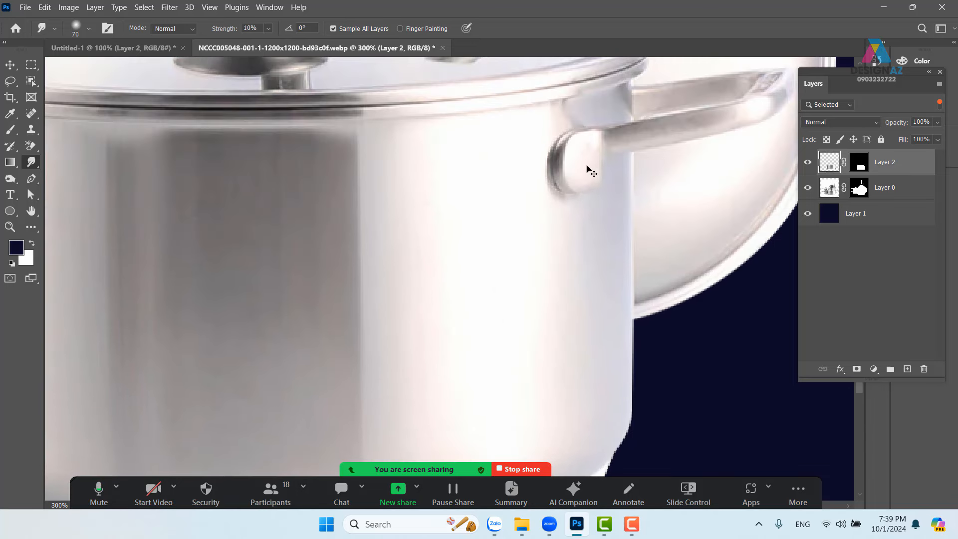
- Undo the last smudge stroke and smudge the large pot's right edge below the rim, beside the handle, on Layer 2
key(ctrl+z)
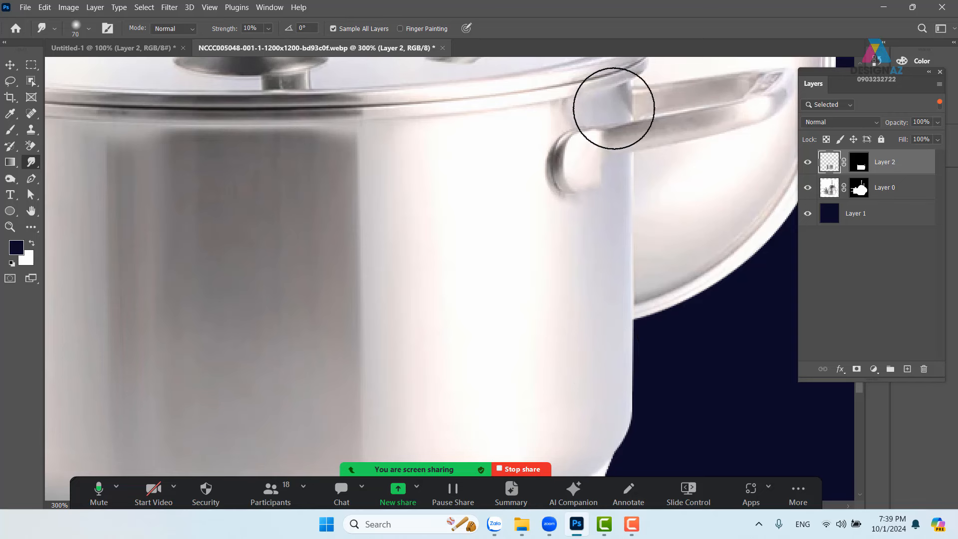
mouse_move(622, 87)
mouse_down()
mouse_move(629, 278)
mouse_move(612, 83)
mouse_move(606, 165)
mouse_move(606, 62)
mouse_up()
key(space)
drag(631, 157, 597, 206)
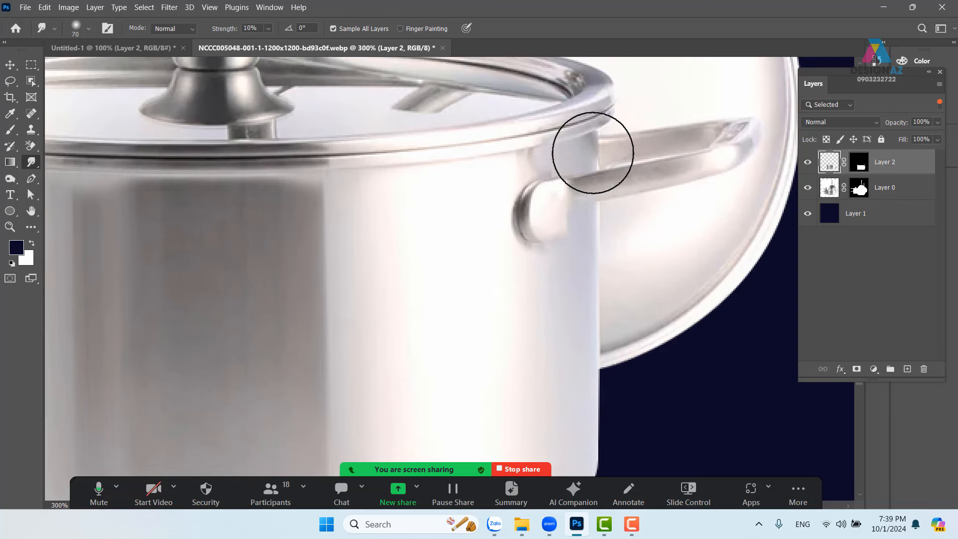
mouse_move(593, 153)
mouse_down()
mouse_move(602, 182)
mouse_move(603, 93)
mouse_move(597, 209)
mouse_move(595, 104)
mouse_up()
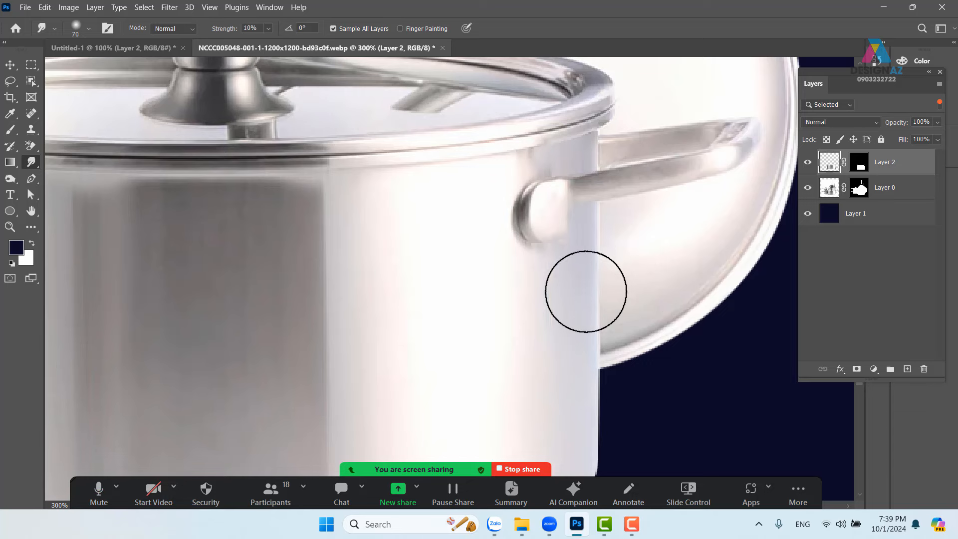
- Apply Motion Blur to Layer 2 with an angle of 90° and a distance of 23 pixels
key(ctrl+minus)
key(ctrl+minus)
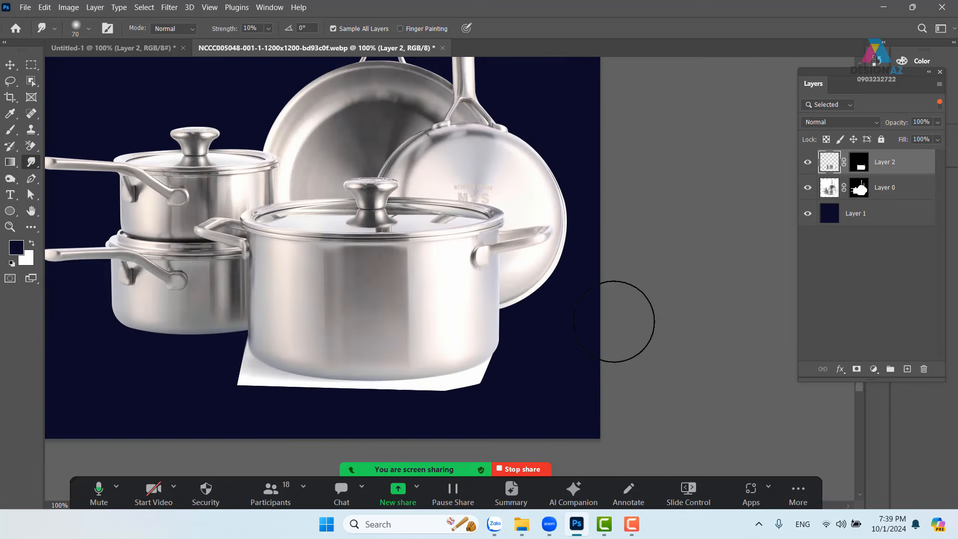
key(ctrl+plus)
drag(480, 282, 553, 225)
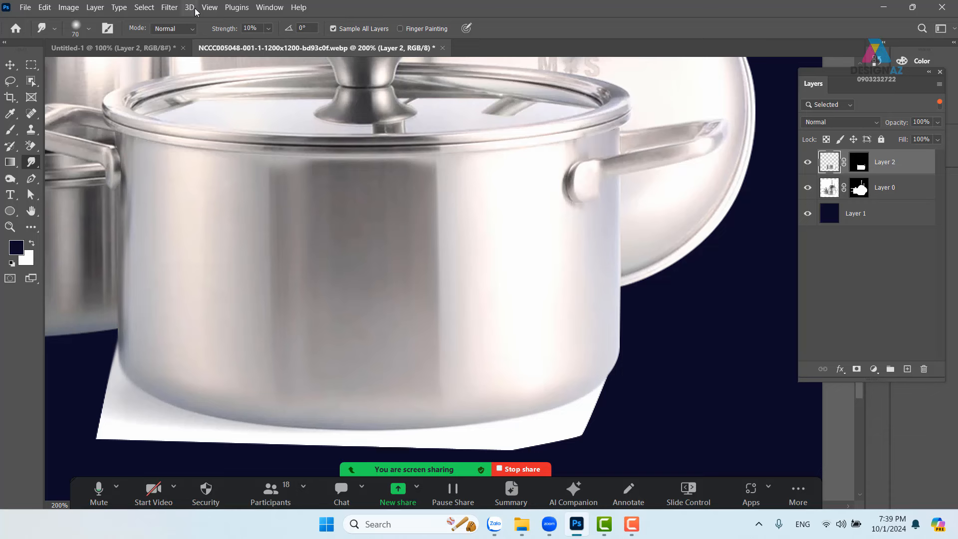
click(172, 8)
mouse_move(197, 159)
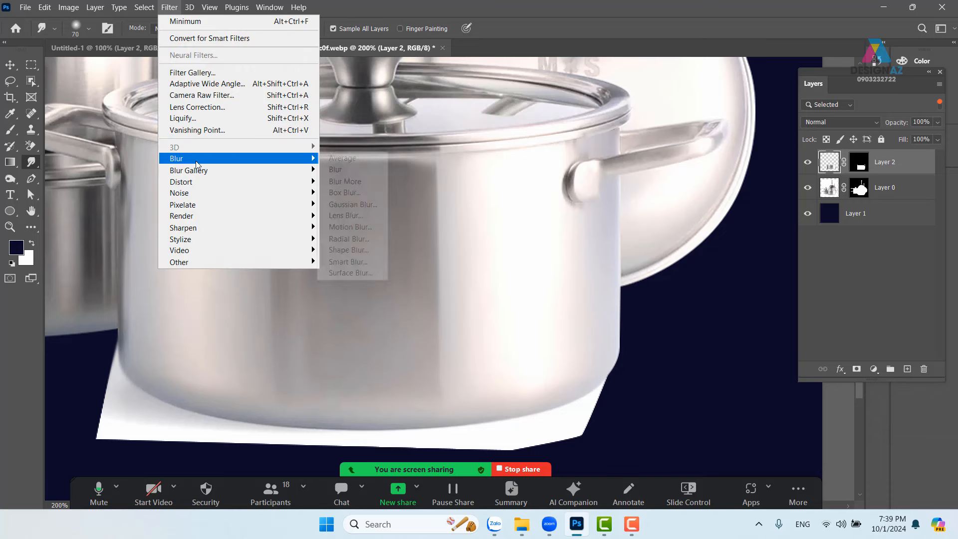
click(366, 229)
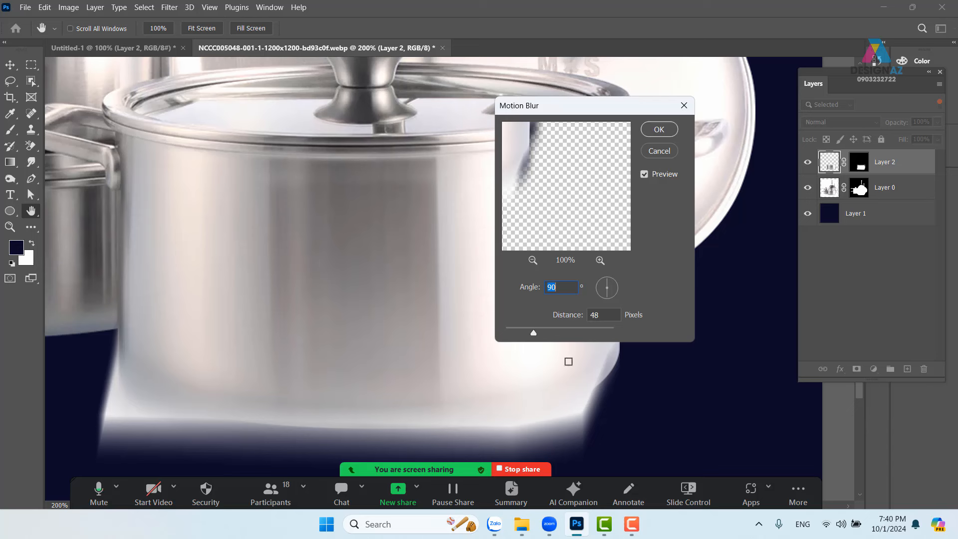
mouse_move(535, 333)
mouse_down()
mouse_move(560, 331)
mouse_move(517, 327)
mouse_move(478, 340)
mouse_move(519, 332)
mouse_up()
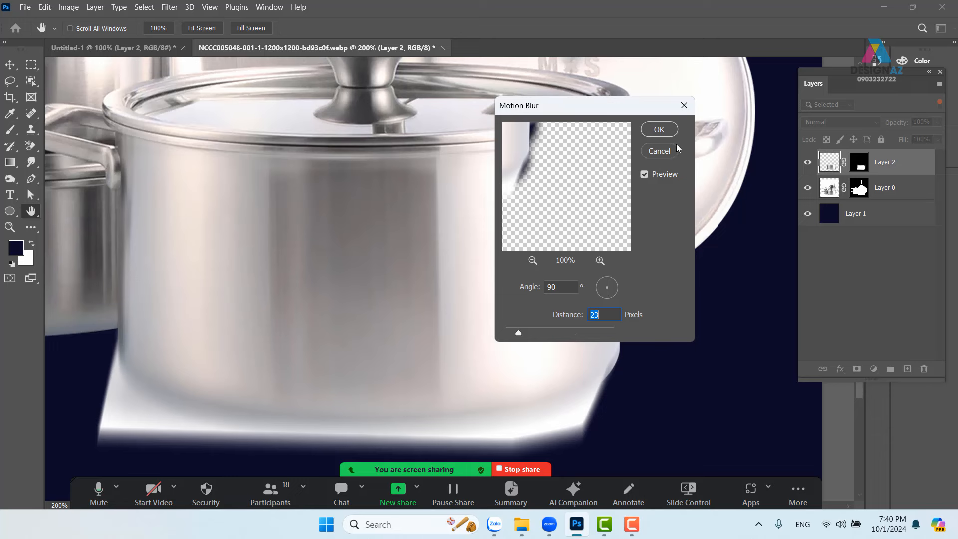
click(660, 151)
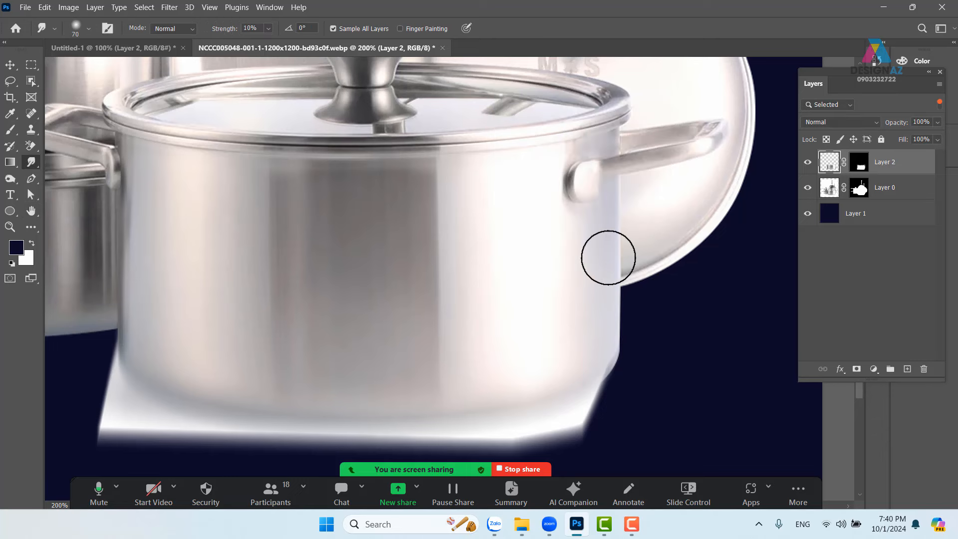
- Open the Camera Raw Filter for Layer 2 and magnify the pot body to 200% in the preview
key(ctrl+plus)
key(ctrl+plus)
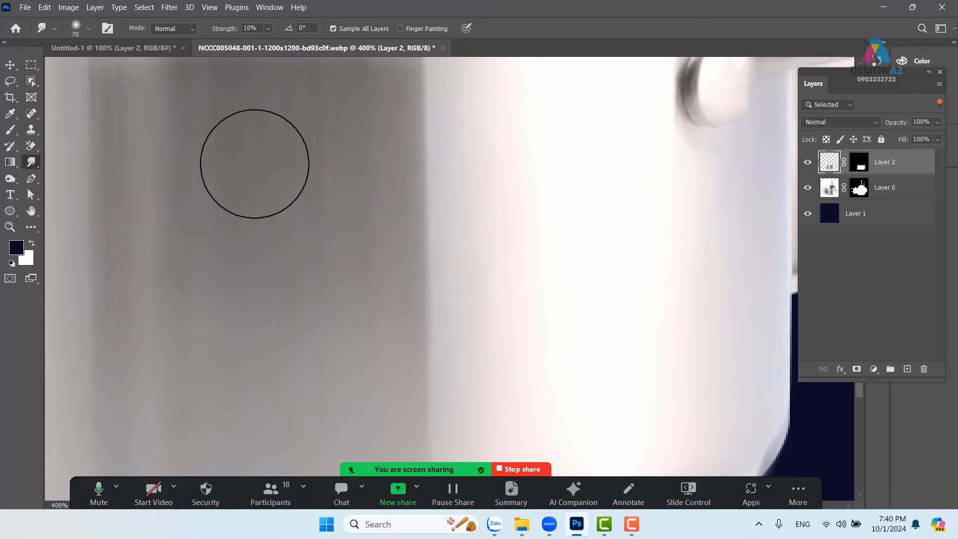
click(169, 7)
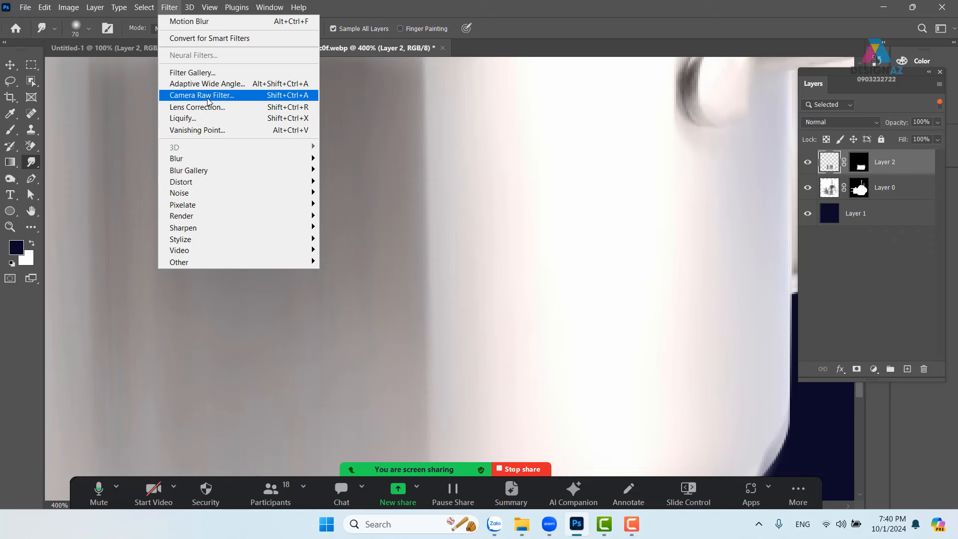
key(Escape)
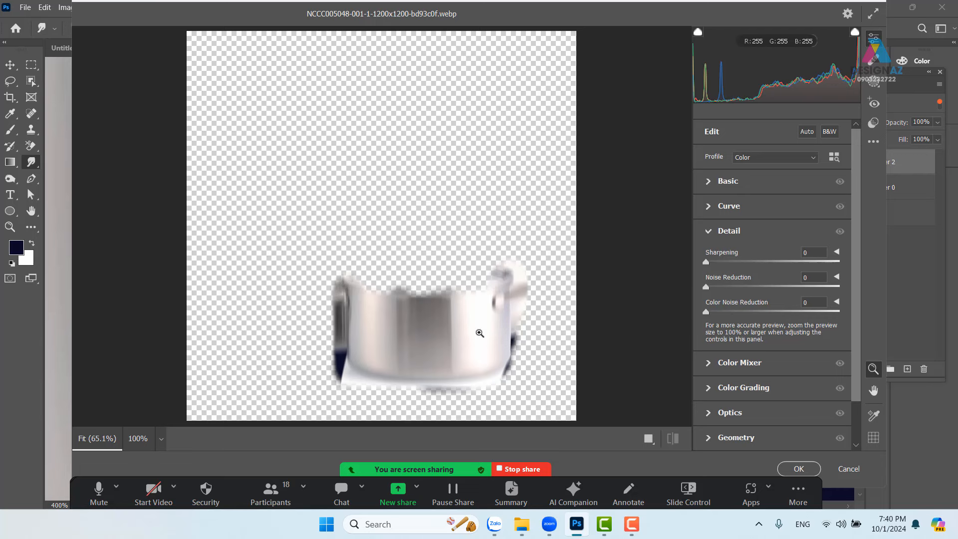
click(479, 333)
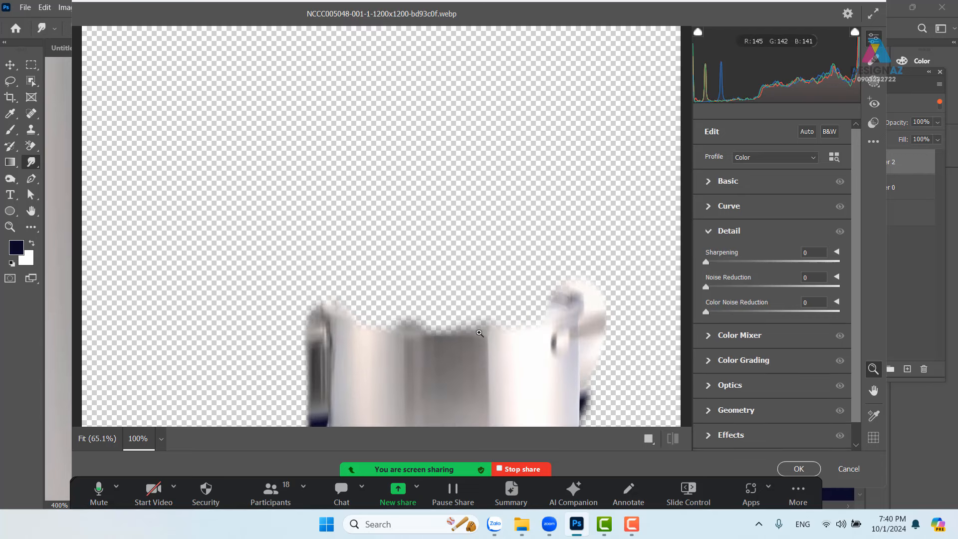
key(space)
drag(488, 358, 431, 162)
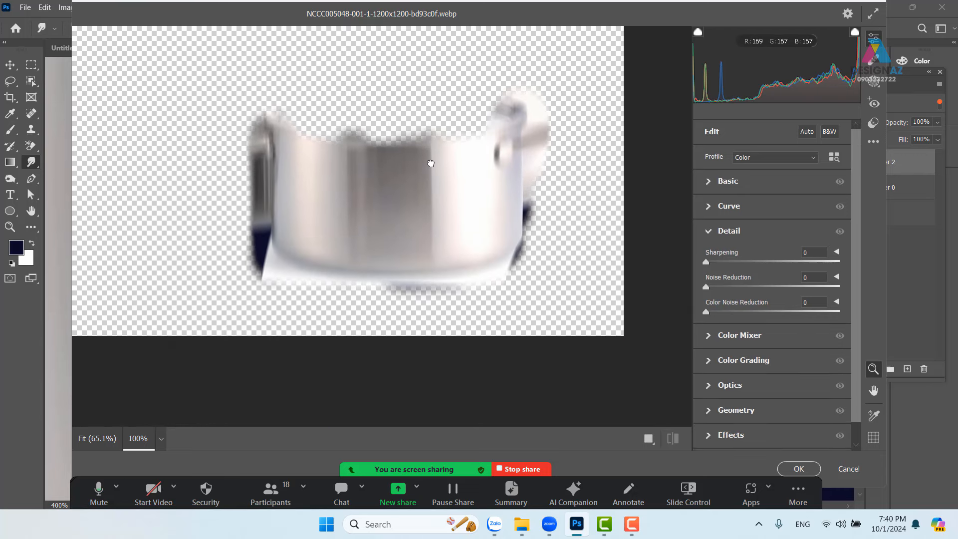
click(431, 163)
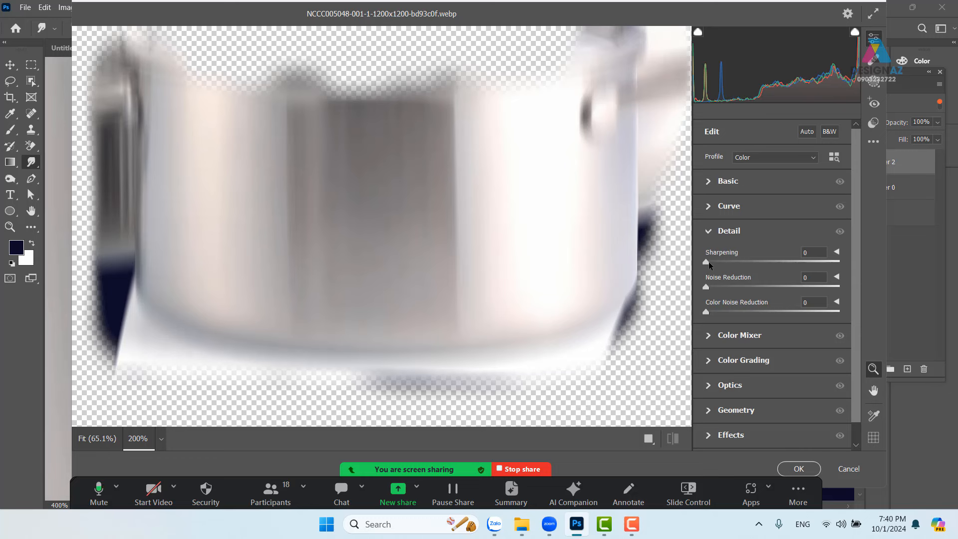
- Try Sharpening at 150 and reset it to 0, and set Noise Reduction to 100
drag(709, 262, 882, 254)
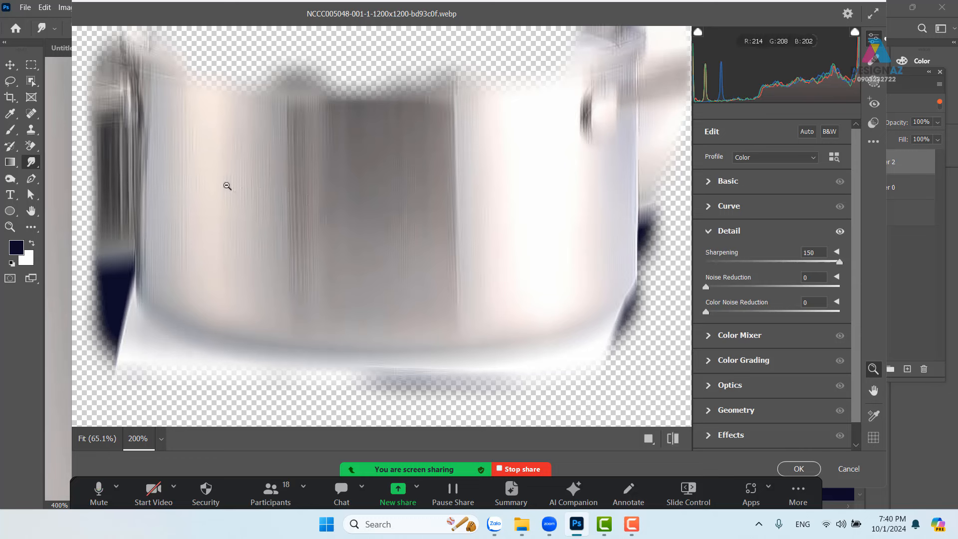
double_click(840, 263)
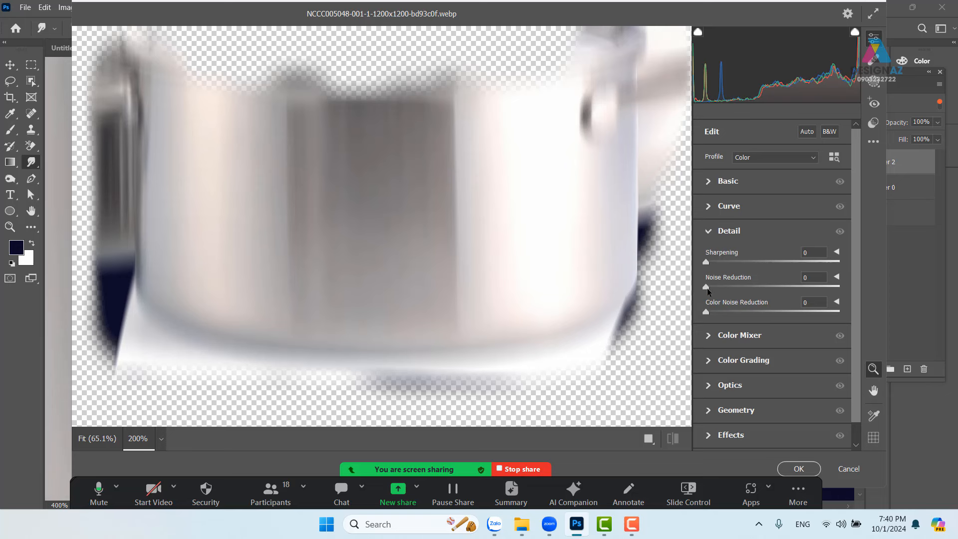
drag(707, 288, 848, 289)
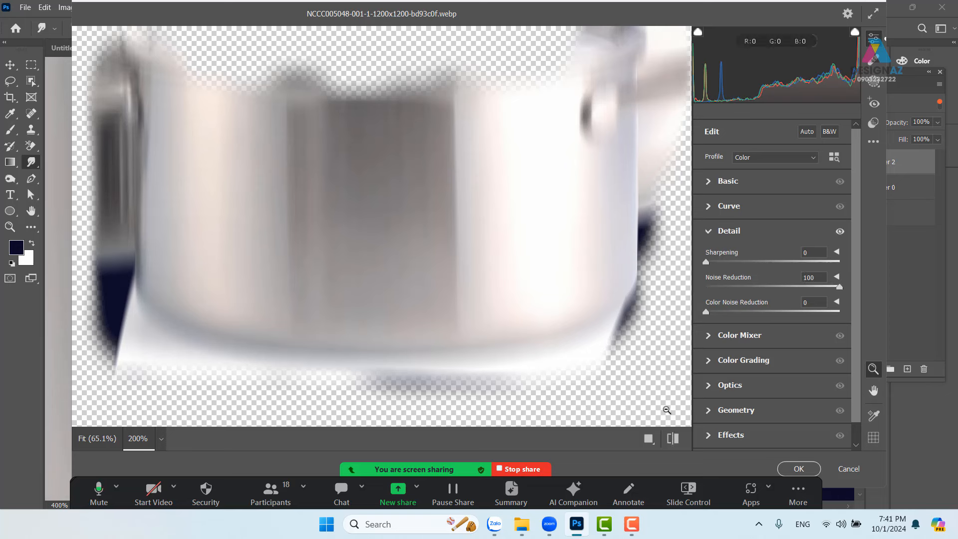
- Compare the pot body before and after side by side and apply the Camera Raw adjustments to Layer 2
click(673, 439)
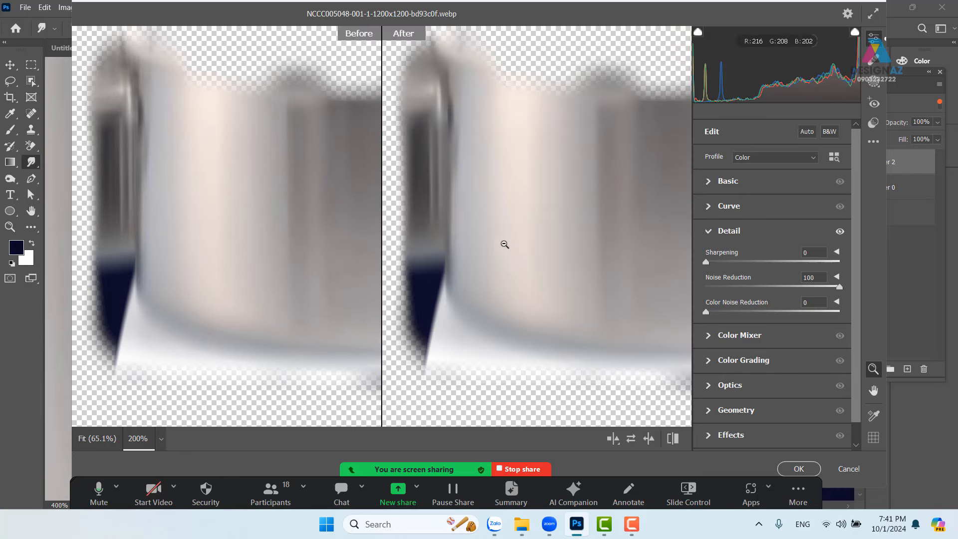
click(324, 197)
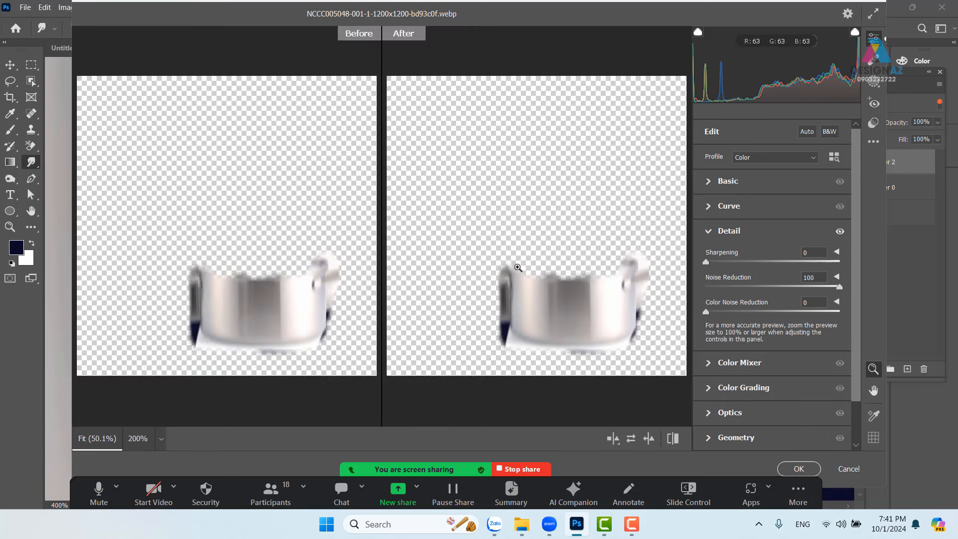
drag(517, 270, 614, 287)
key(space)
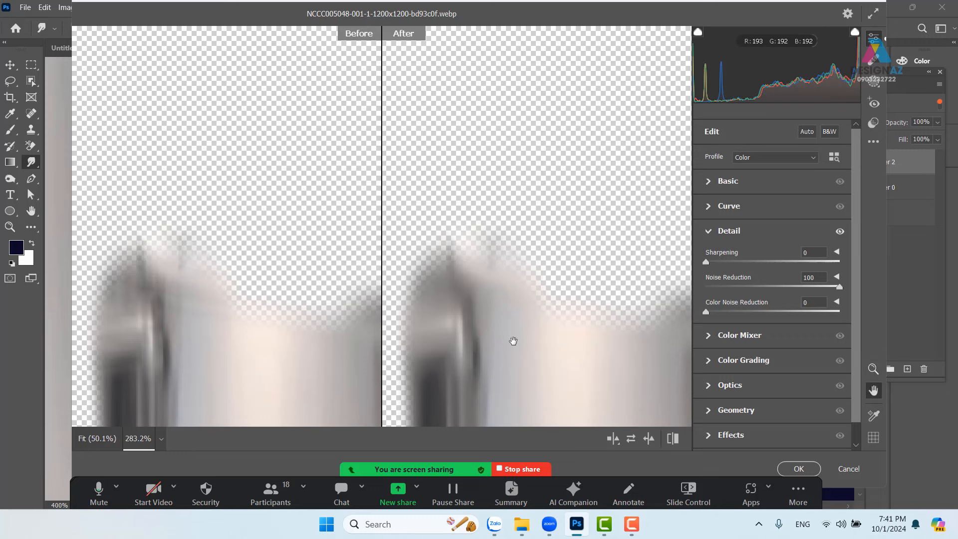
drag(514, 338, 440, 157)
drag(529, 243, 528, 225)
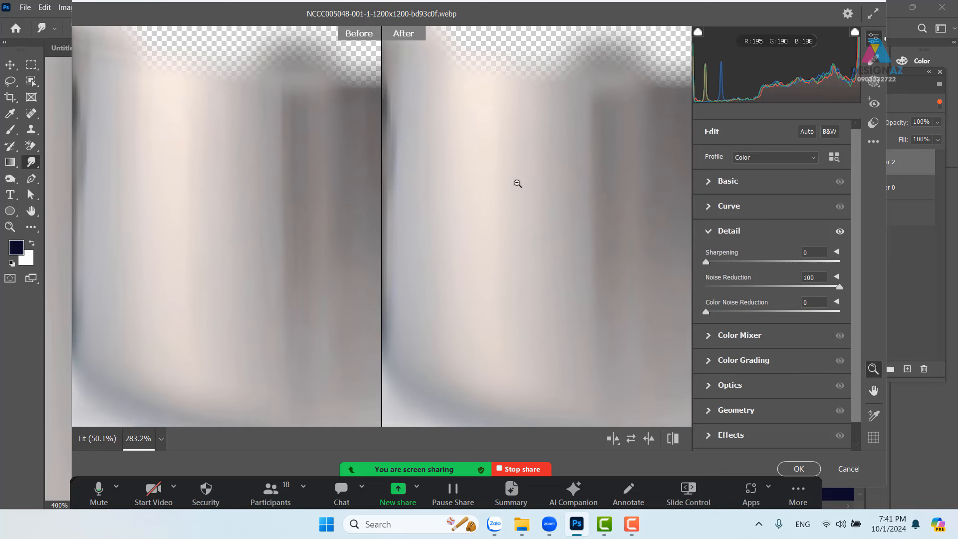
click(799, 469)
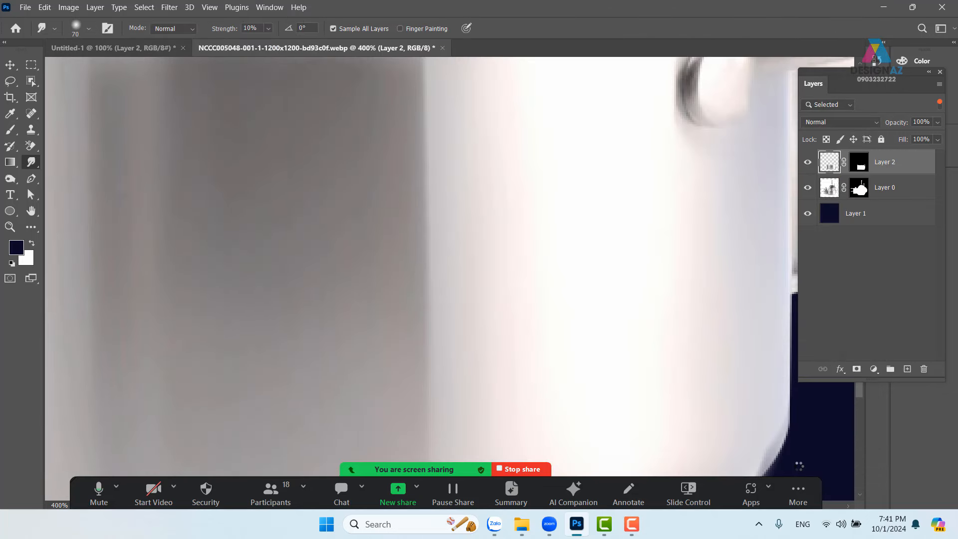
- Clip Layer 2 to Layer 0 so the retouching stays within the cookware's outline
key(ctrl+minus)
key(ctrl+minus)
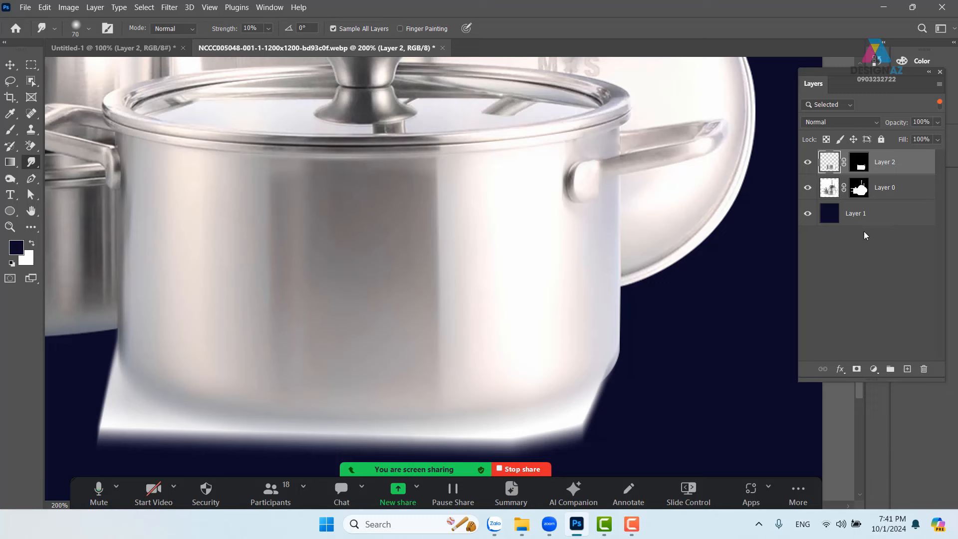
alt+click(836, 198)
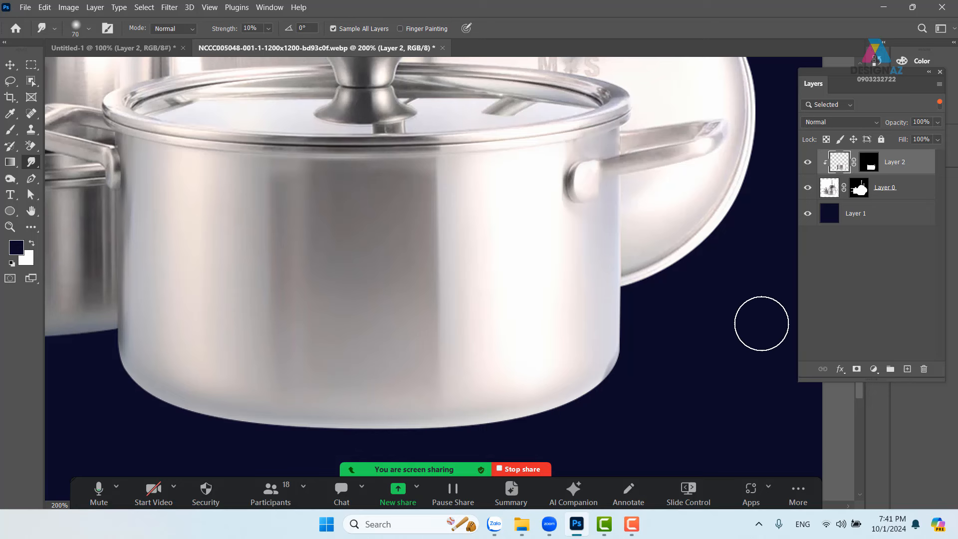
- Toggle Layer 2's visibility to compare the large pot with and without the retouching, leaving the layer shown
click(809, 164)
click(809, 165)
click(809, 165)
click(808, 165)
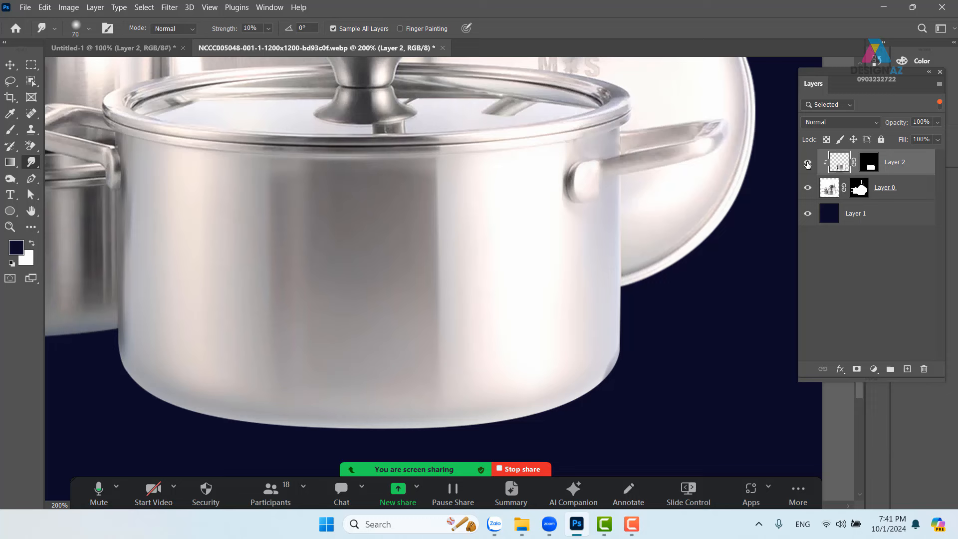
- Load Layer 2's mask as a selection, check its outline around the pot and right handle, and deselect it
ctrl+click(871, 165)
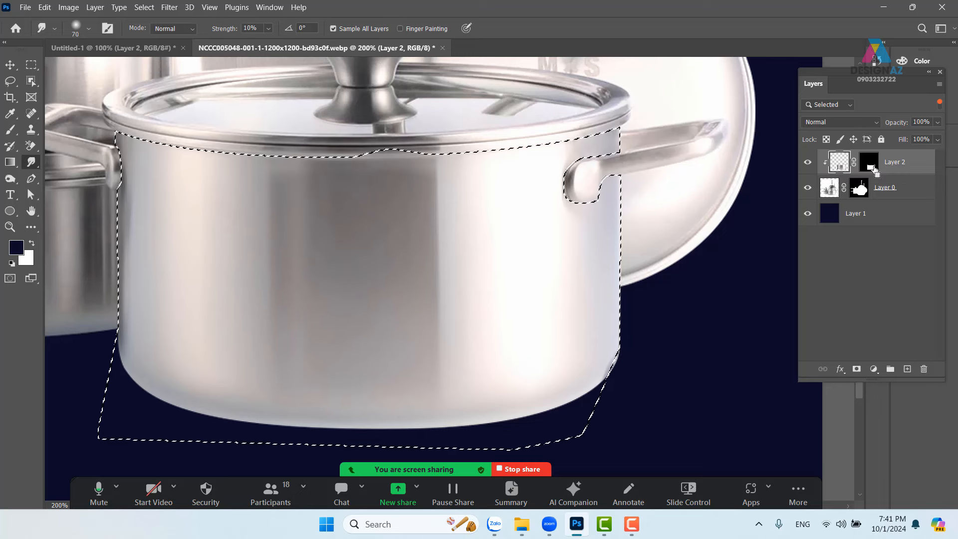
scroll(618, 211, up, 1)
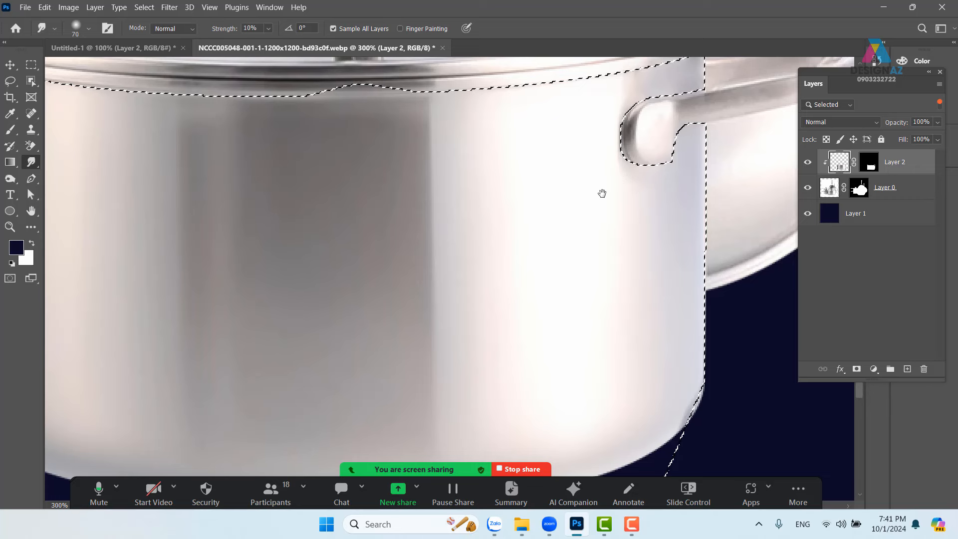
scroll(601, 195, up, 1)
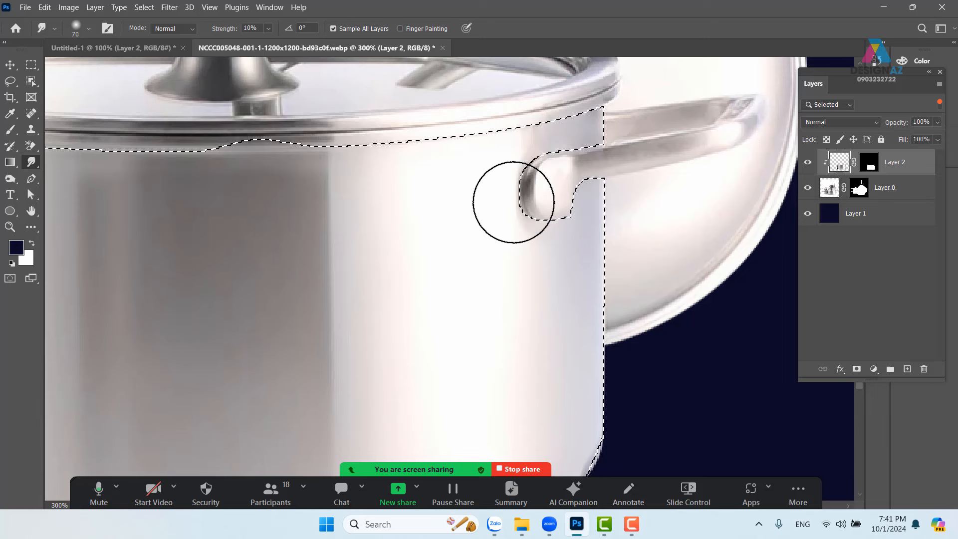
key(v)
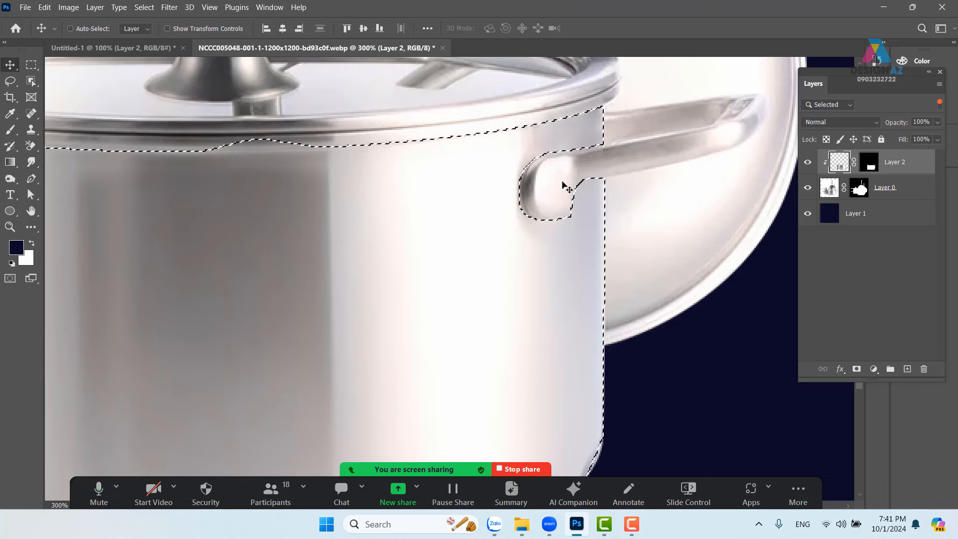
key(ctrl+d)
drag(590, 246, 590, 245)
- Examine the whole cookware set, the retouched pot body and the lid rim up close at 500%
key(ctrl+0)
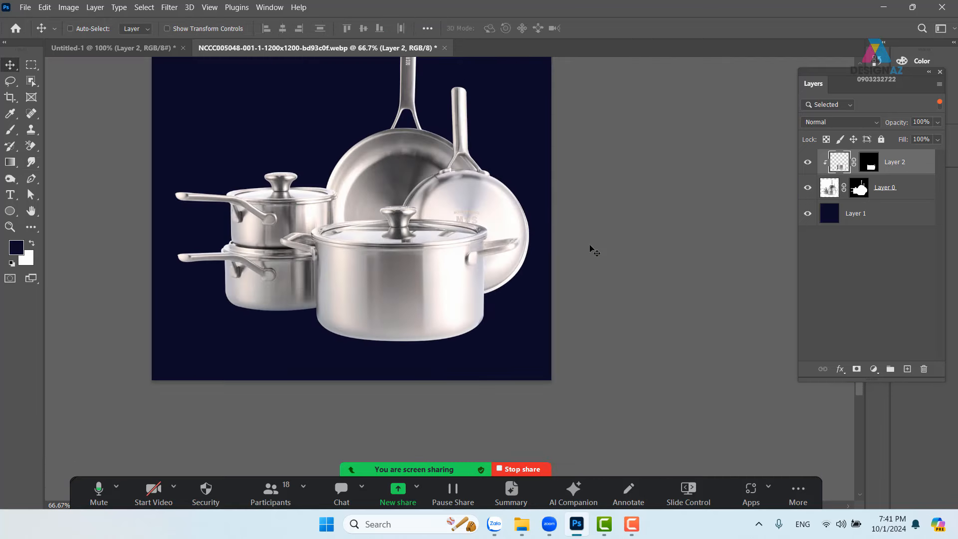
drag(253, 268, 316, 272)
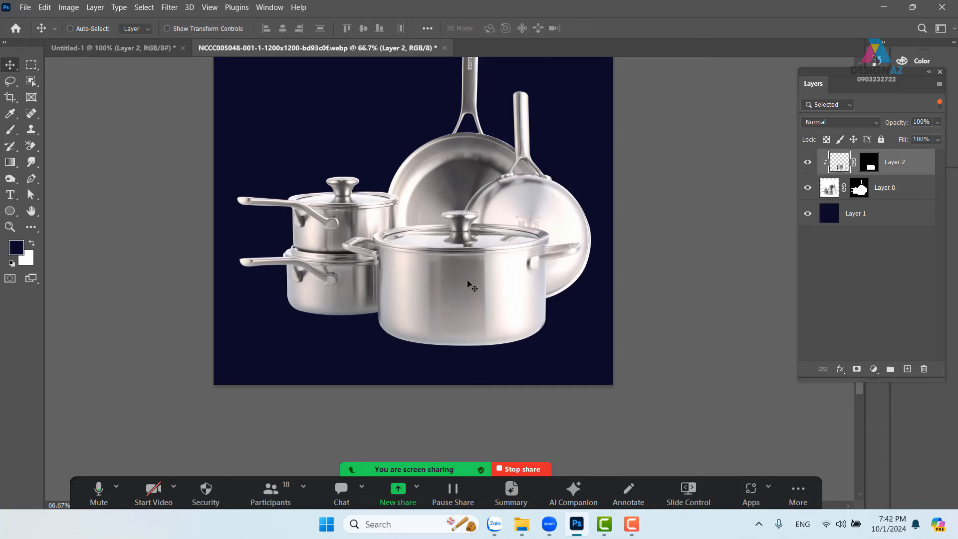
key(ctrl+plus)
key(ctrl+plus)
key(ctrl+plus)
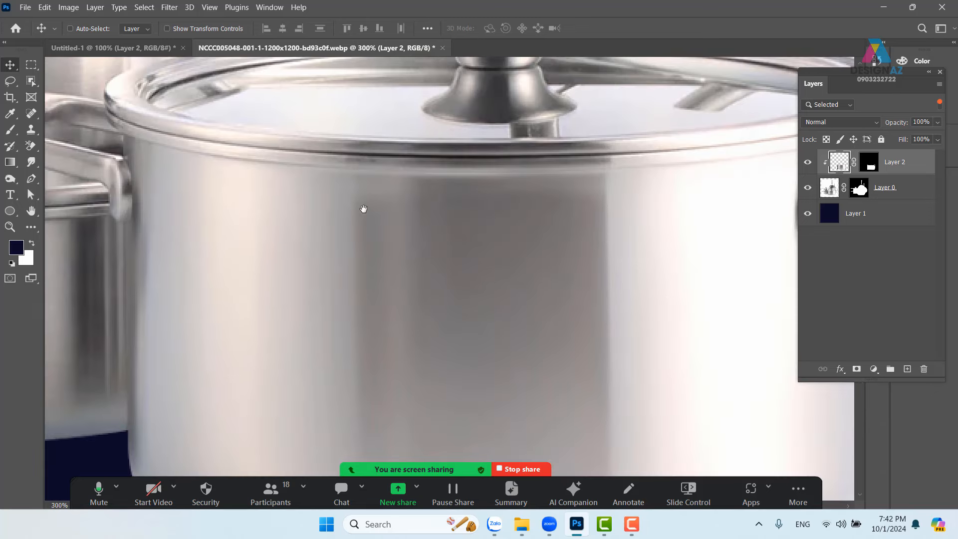
scroll(363, 208, up, 3)
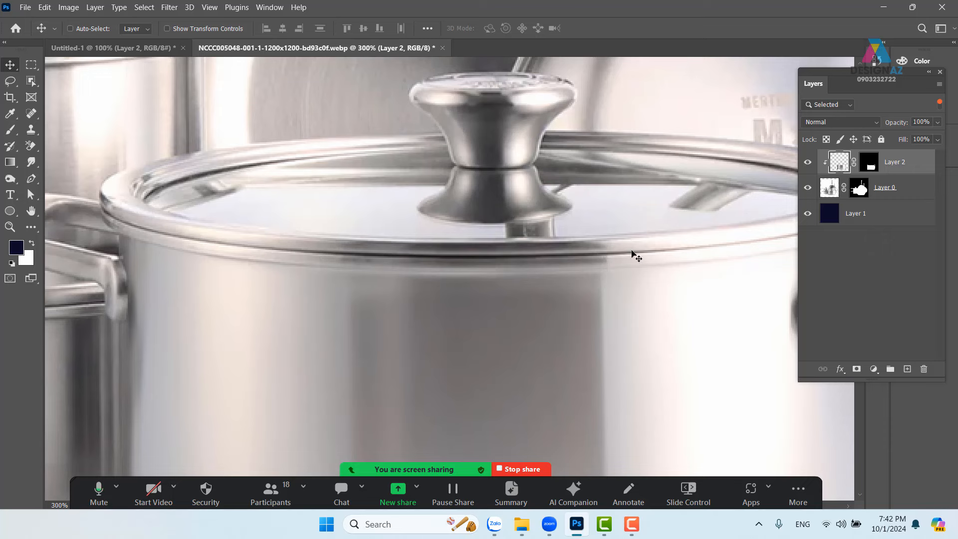
key(ctrl+plus)
key(ctrl+plus)
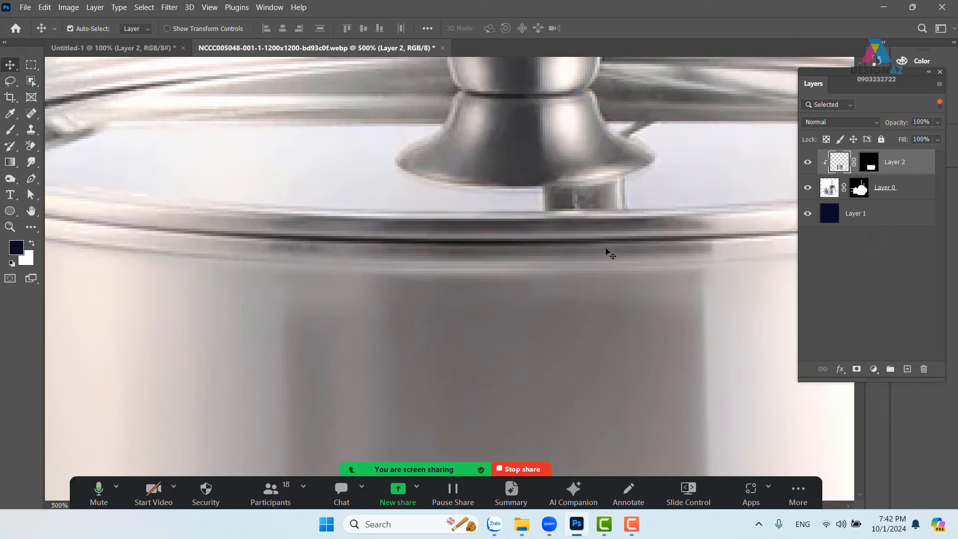
- Smudge along the large pot's lid rim on Layer 0 with an 8 px brush at 10% strength to smooth its lines
key(ctrl+plus)
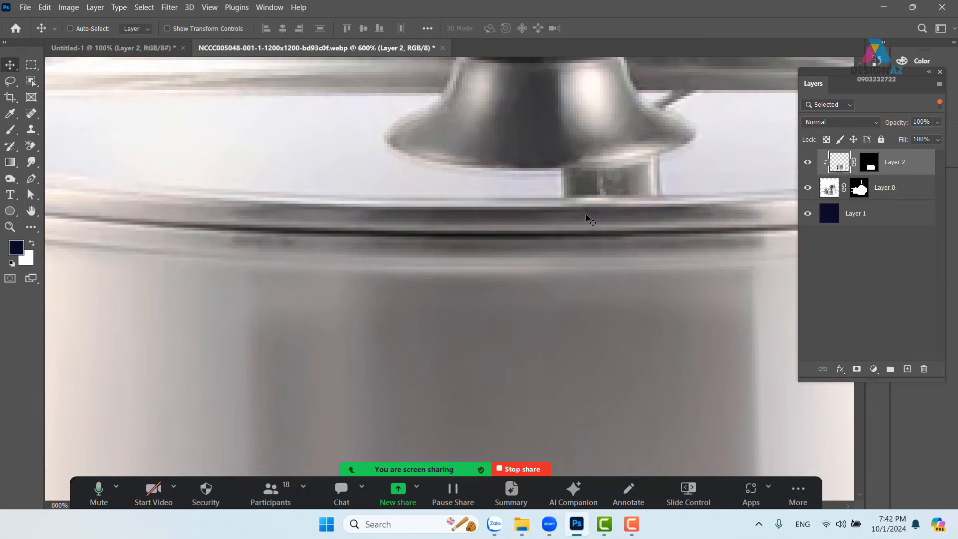
right_click(591, 220)
click(613, 233)
drag(684, 226, 527, 234)
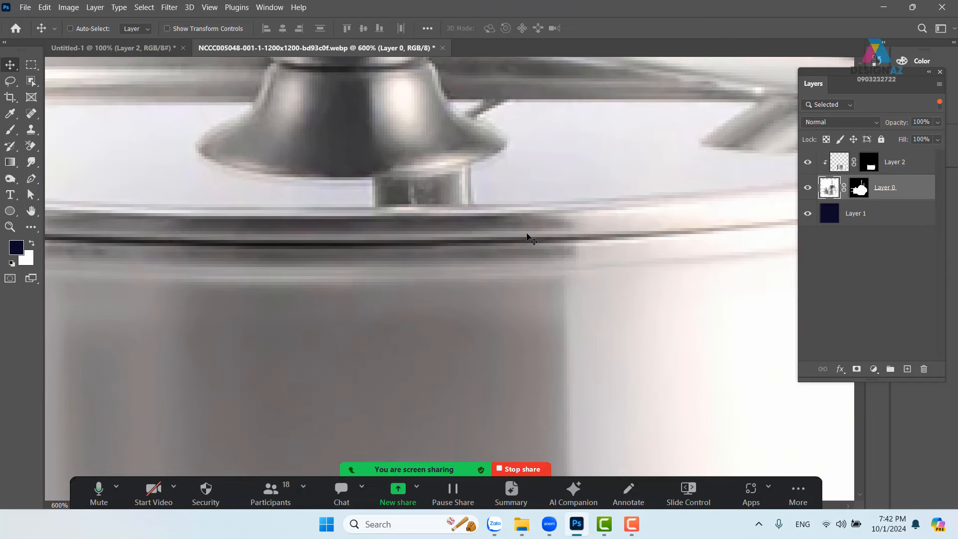
click(31, 162)
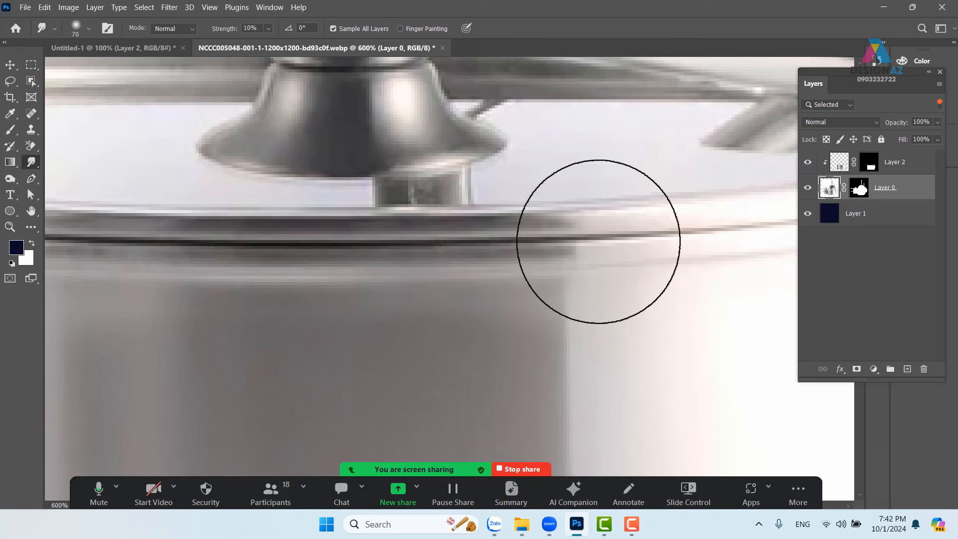
drag(599, 241, 462, 240)
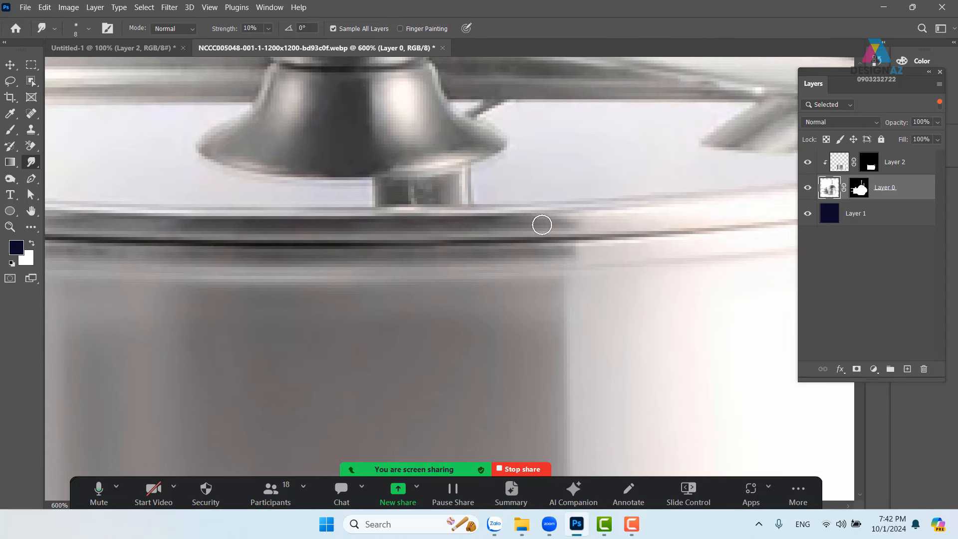
drag(231, 243, 407, 240)
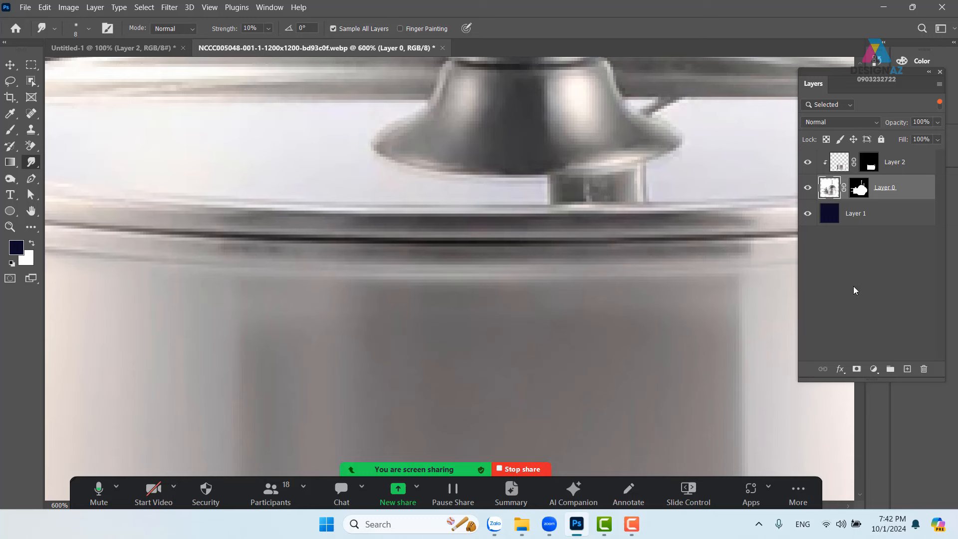
- Duplicate Layer 0 and bring the original Layer 0 to the front of the layer stack
key(ctrl+j)
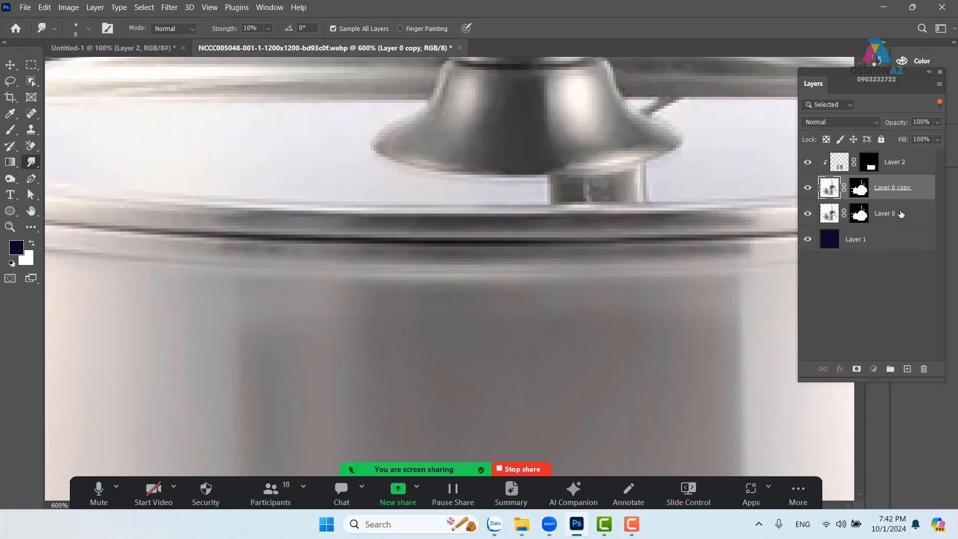
click(901, 216)
key(ctrl+shift+bracketright)
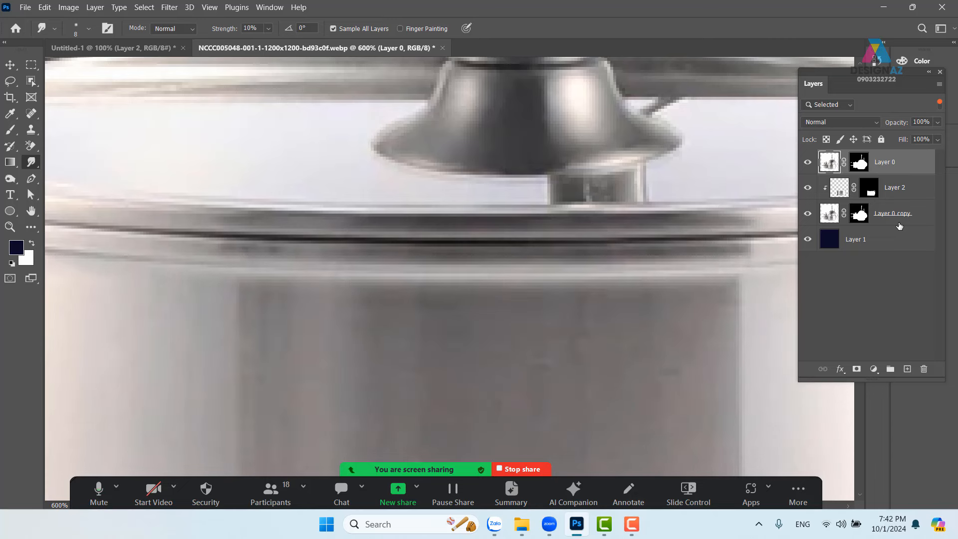
- Open the Camera Raw Filter on Layer 0 and set up a side-by-side before/after view zoomed in on the large pot's lid knob
drag(719, 256, 572, 265)
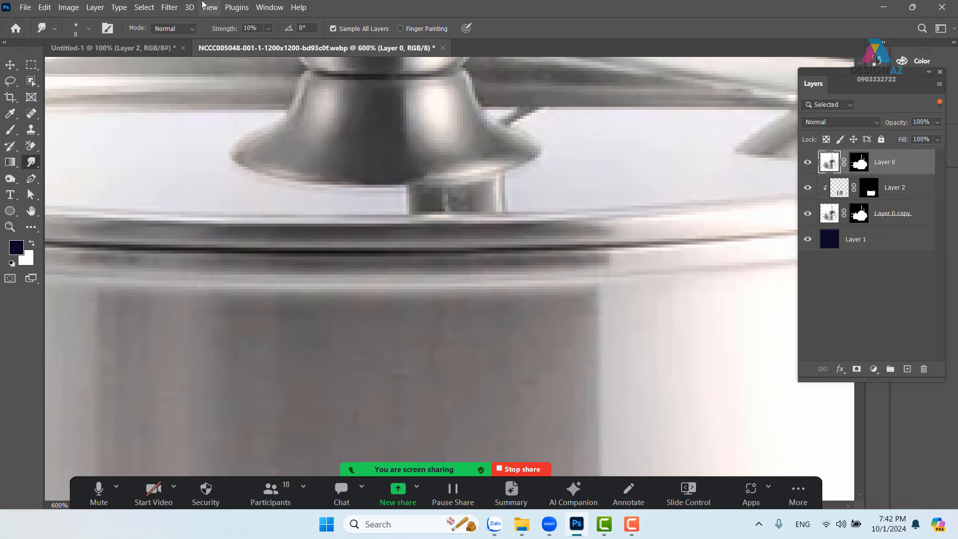
click(171, 11)
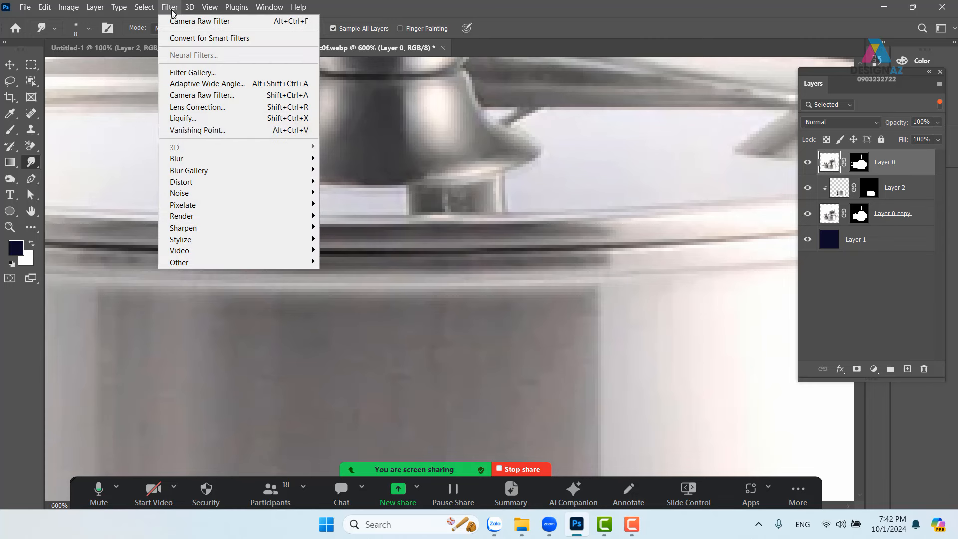
click(220, 99)
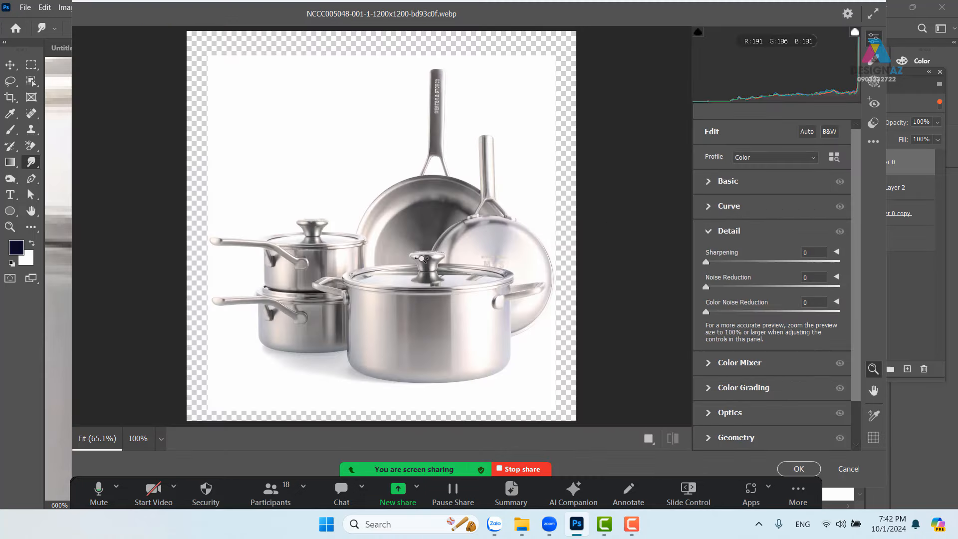
drag(422, 258, 495, 264)
key(space)
drag(493, 332, 487, 220)
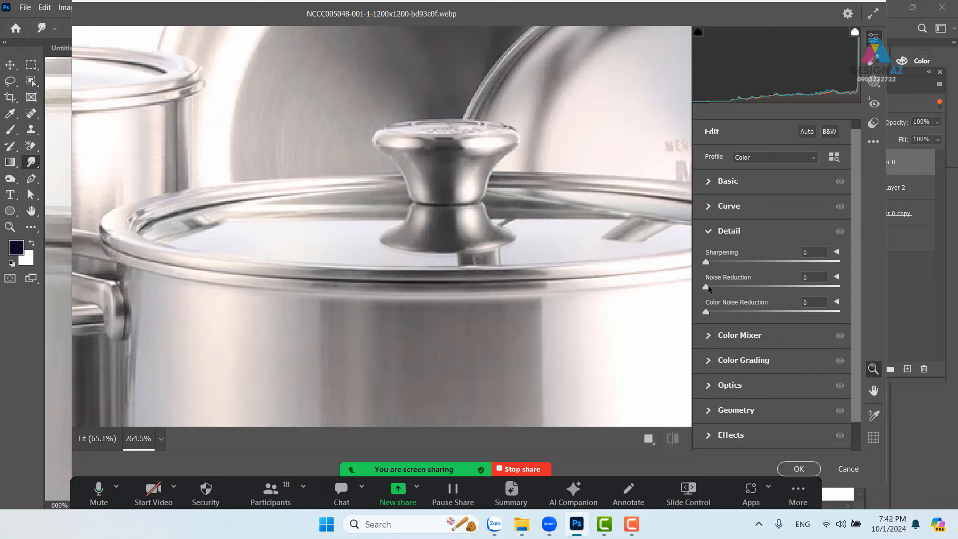
mouse_move(709, 289)
mouse_down()
mouse_move(840, 288)
mouse_move(706, 288)
mouse_up()
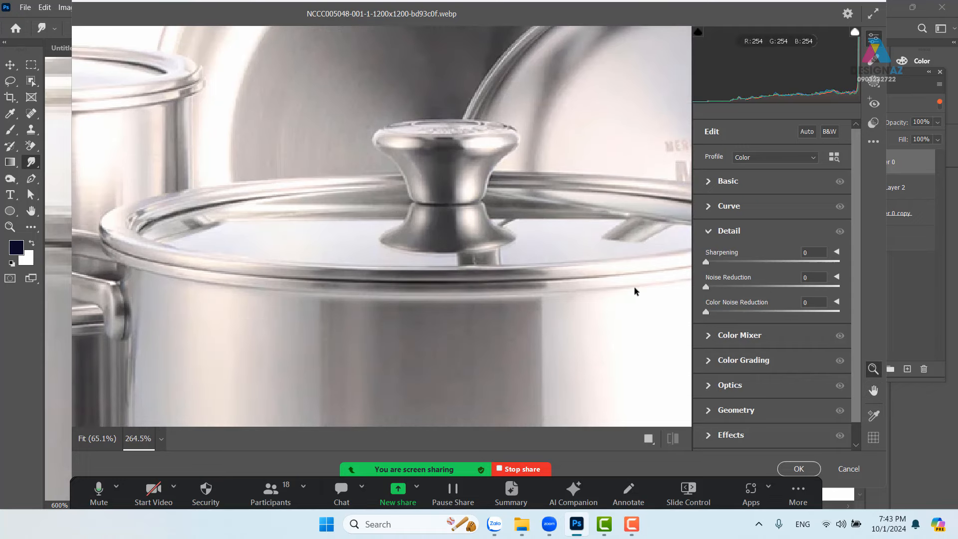
scroll(466, 182, up, 4)
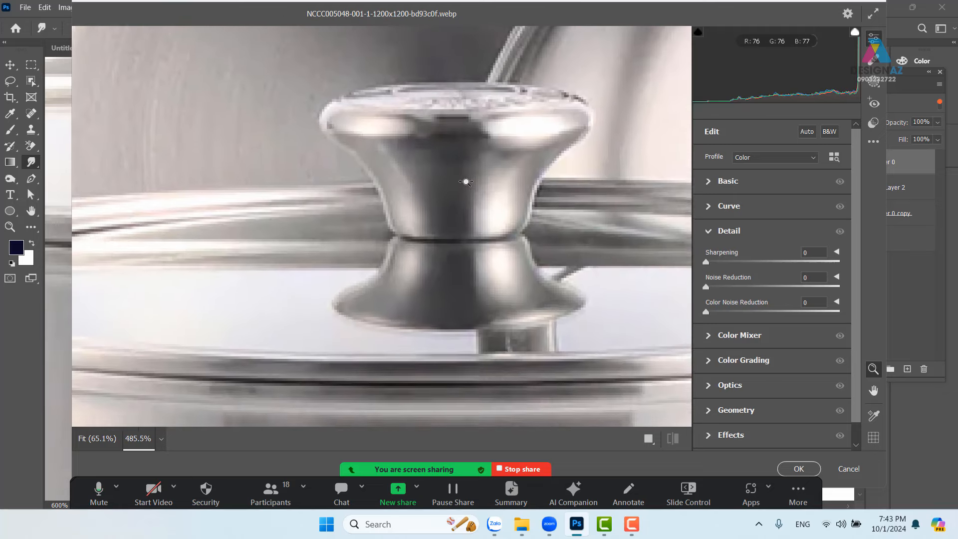
scroll(466, 181, down, 1)
click(648, 438)
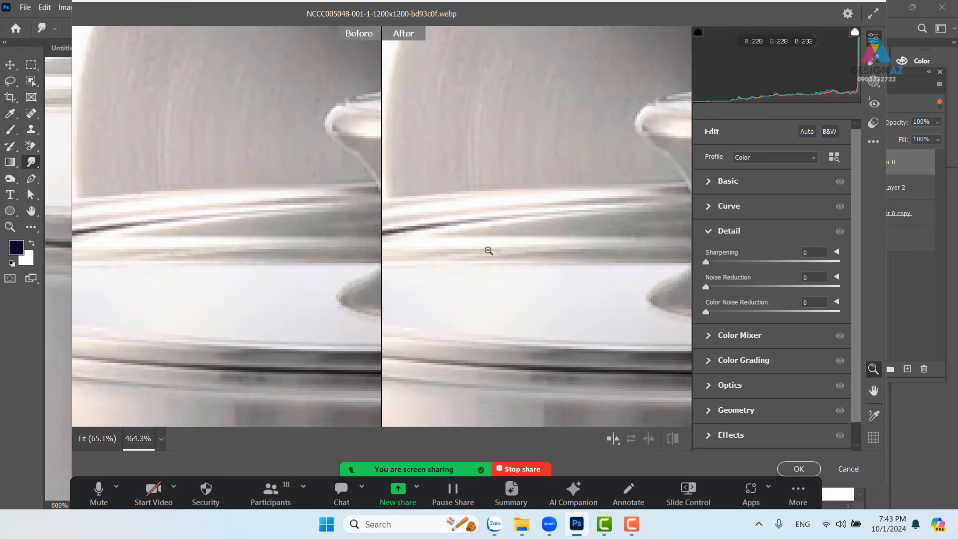
key(space)
drag(345, 262, 160, 257)
drag(284, 245, 240, 255)
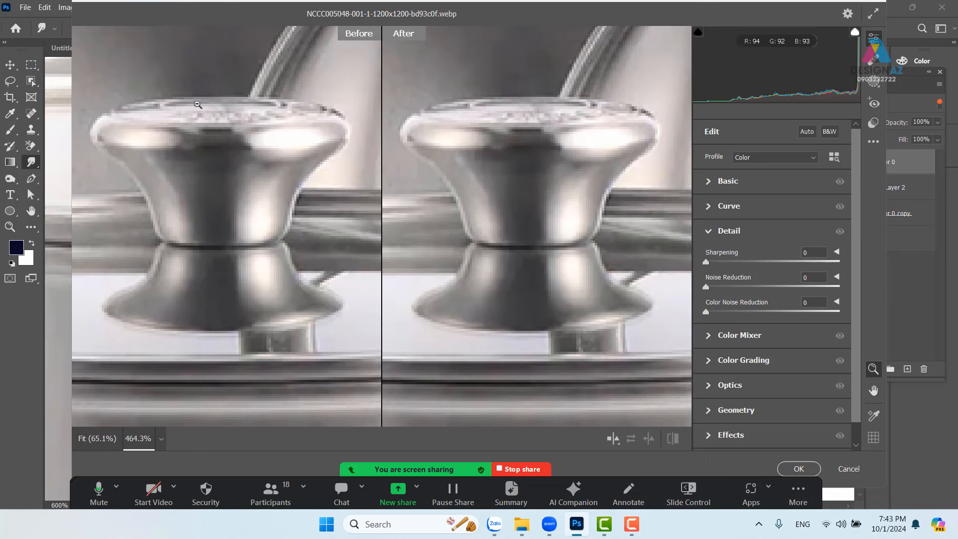
- Set Noise Reduction to 100 in the Camera Raw Filter, check the smoothed lid knob, and apply it to Layer 0
drag(706, 287, 884, 283)
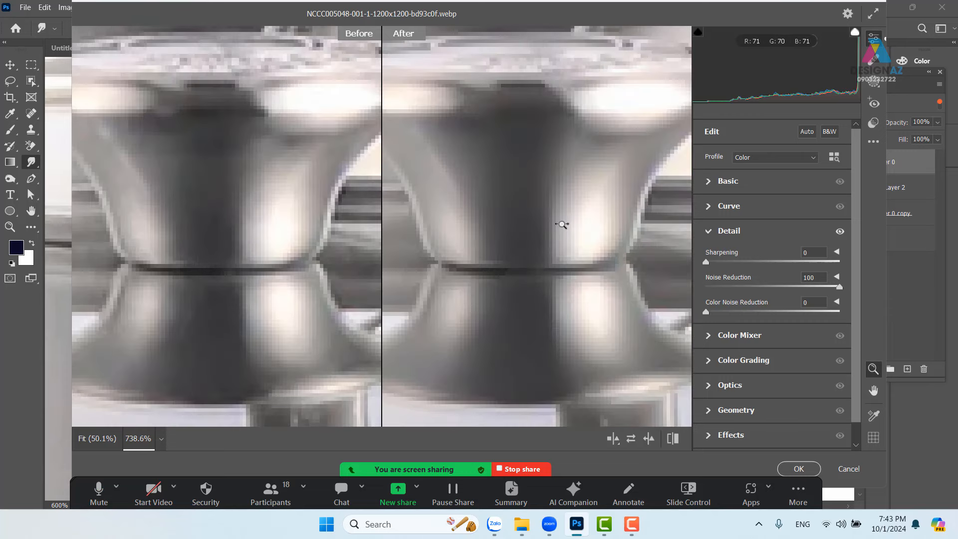
scroll(563, 223, up, 3)
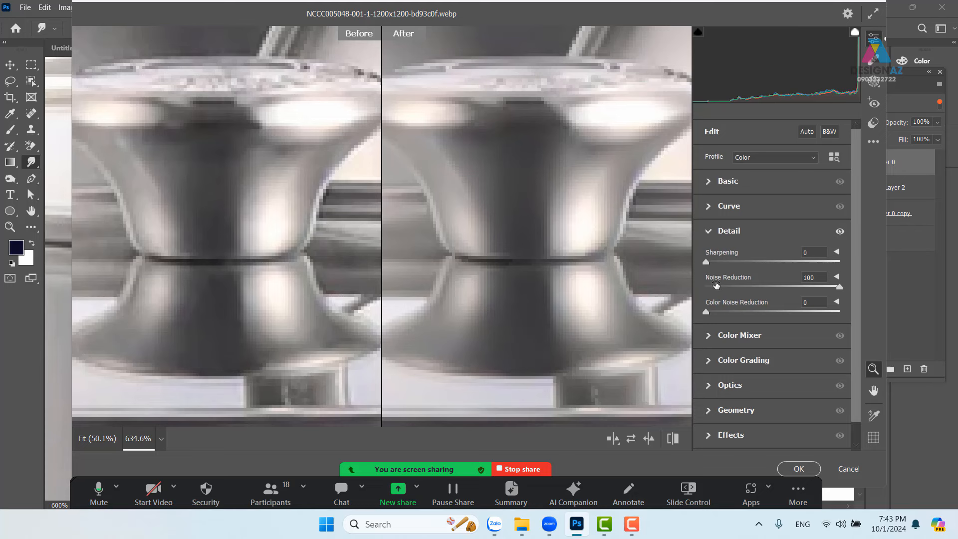
mouse_move(716, 285)
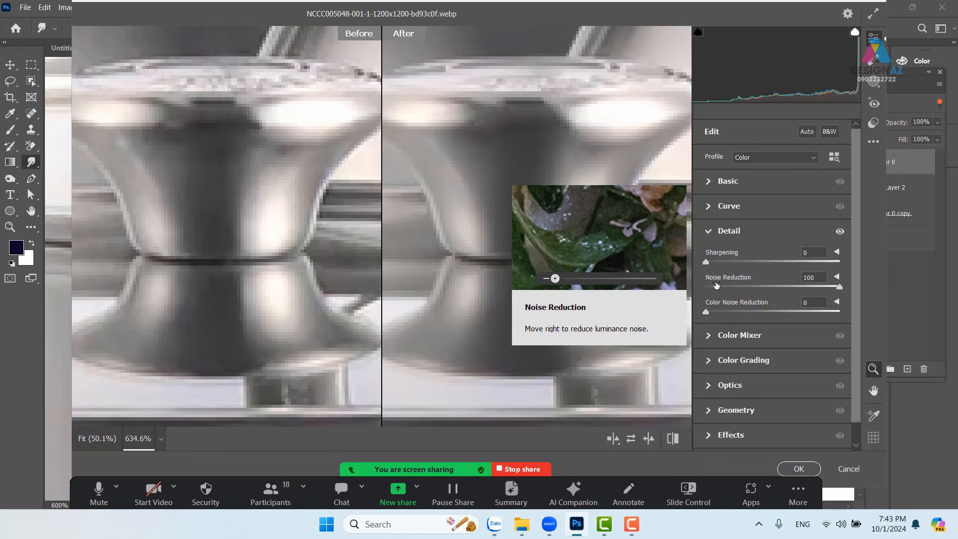
click(800, 469)
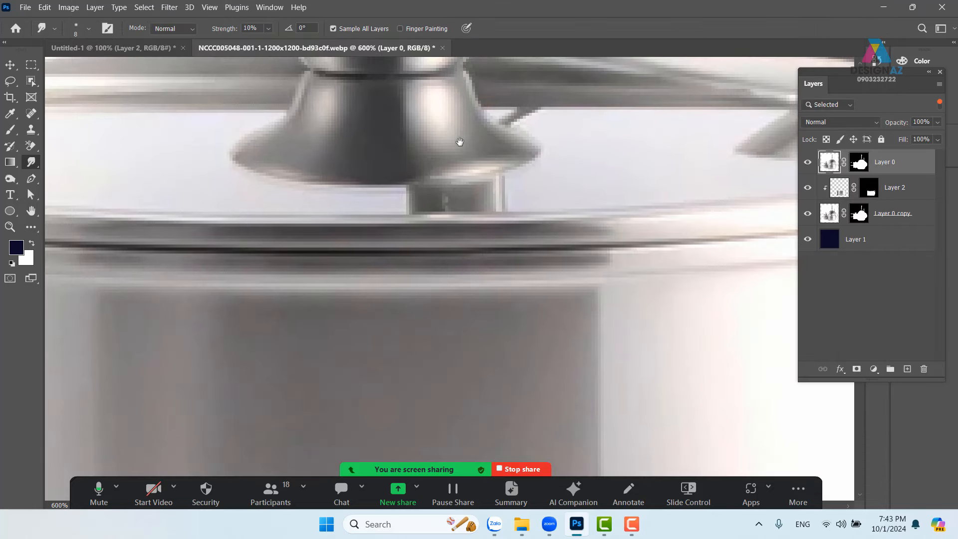
- Examine the denoised lid knob up close, then the whole cookware set at 66.7%
mouse_move(459, 142)
mouse_down()
mouse_move(505, 227)
mouse_move(524, 300)
mouse_up()
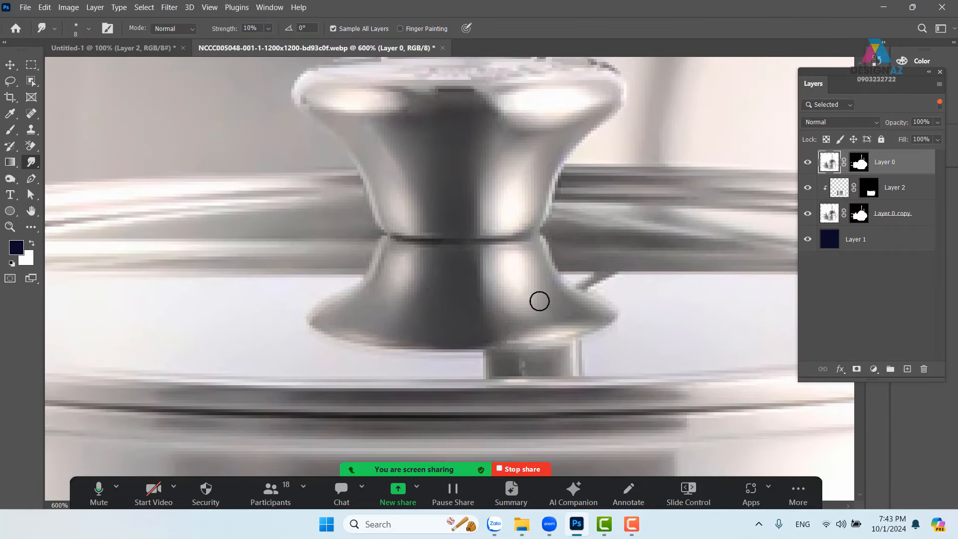
key(ctrl+minus)
key(ctrl+minus)
drag(473, 265, 535, 201)
key(ctrl+minus)
key(ctrl+minus)
key(ctrl+minus)
key(ctrl+minus)
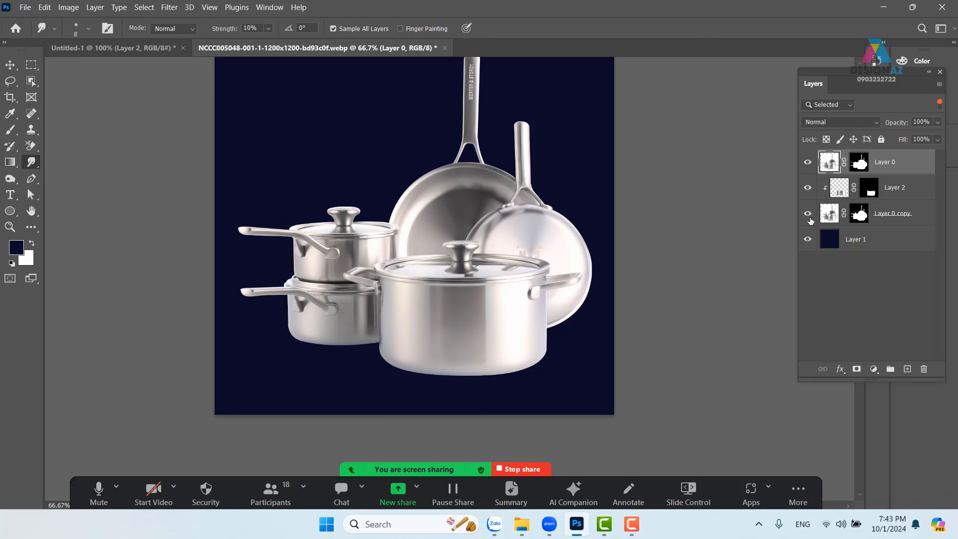
- Toggle the visibility of Layer 2 and Layer 0 to compare the cookware at 100% before and after retouching, leaving both shown
click(10, 66)
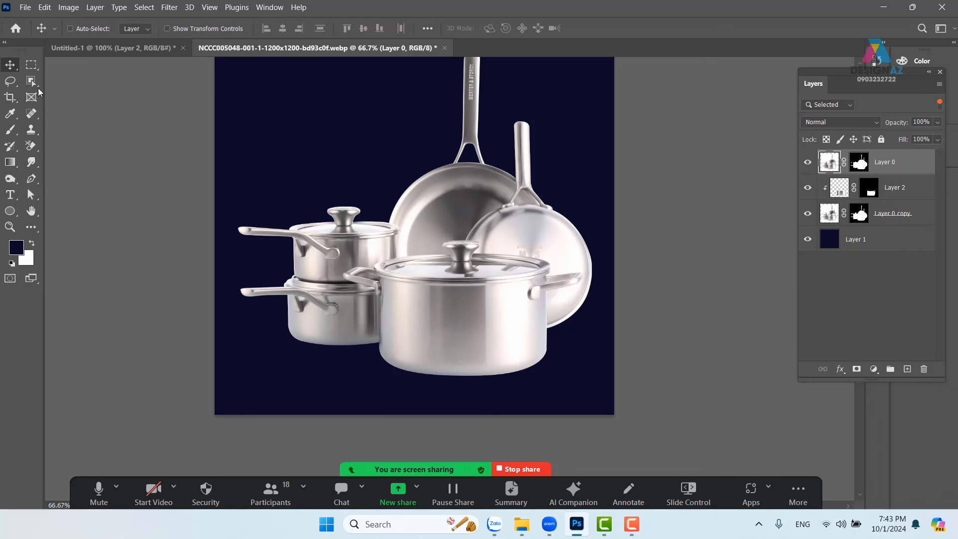
key(ctrl+plus)
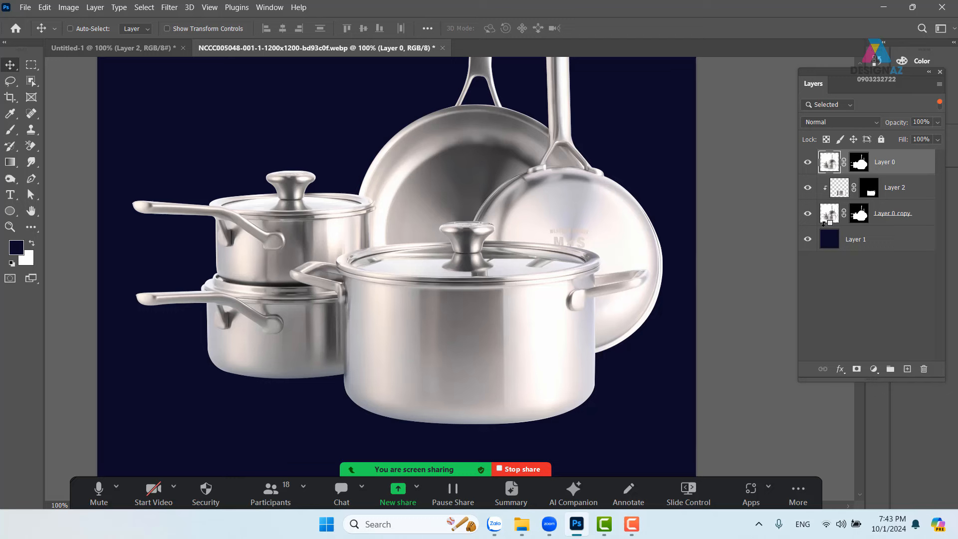
click(808, 188)
click(810, 163)
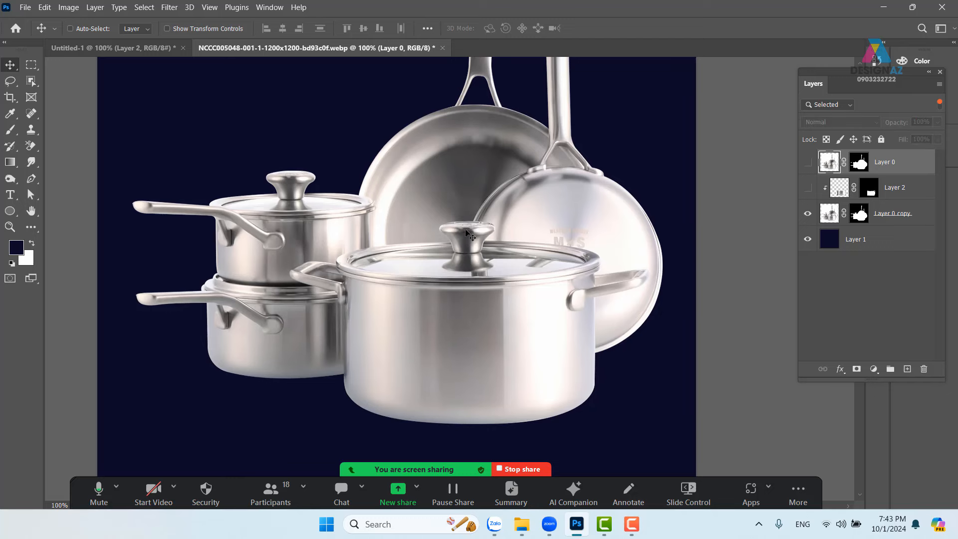
click(808, 188)
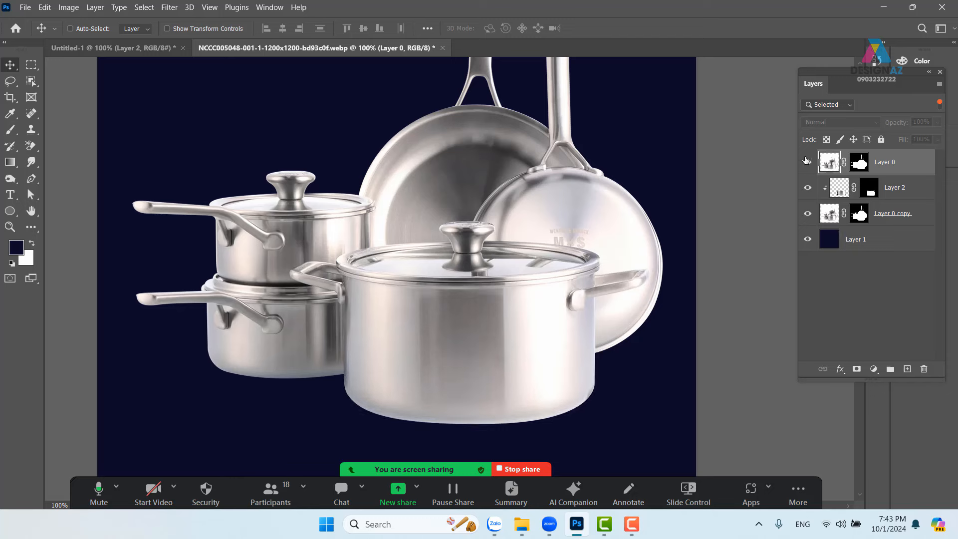
click(809, 162)
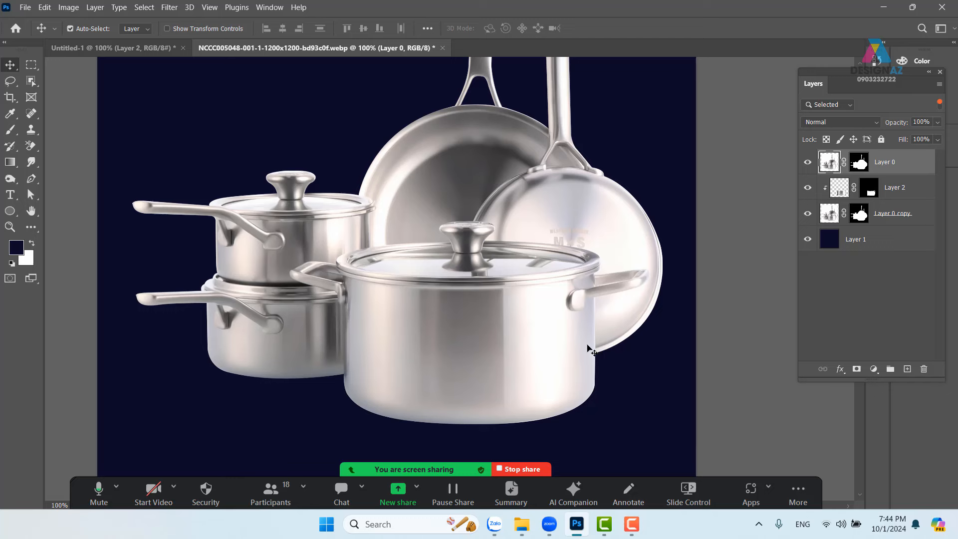
key(ctrl)
shift+click(883, 246)
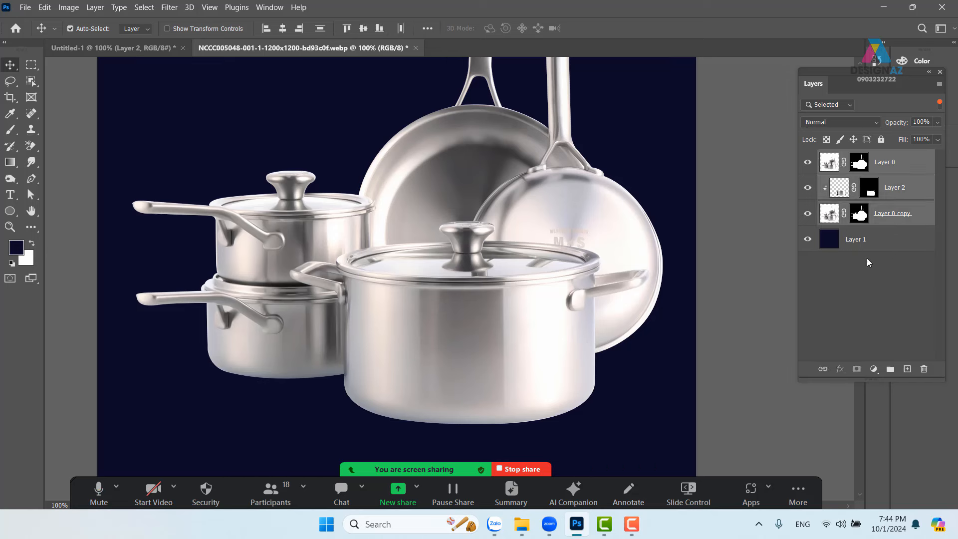
key(ctrl+g)
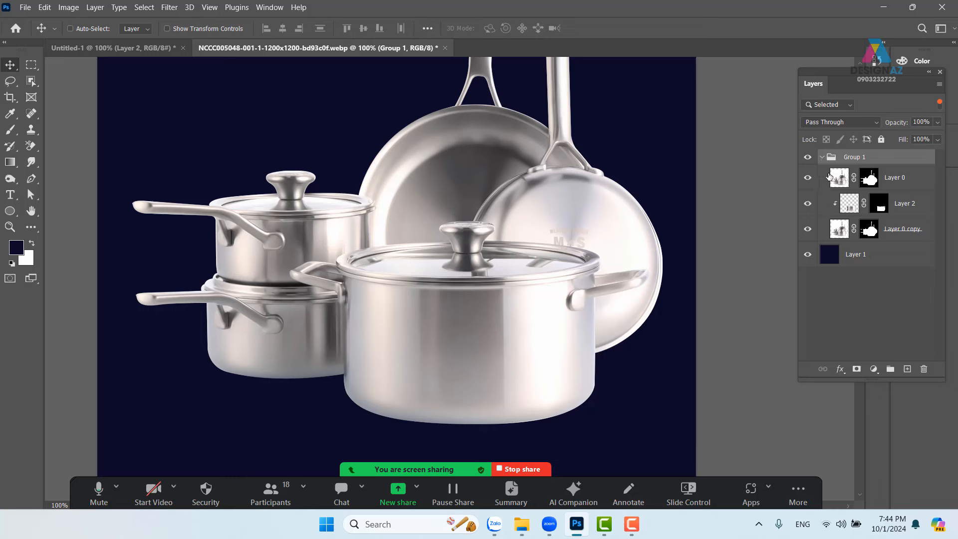
key(ctrl+shift+g)
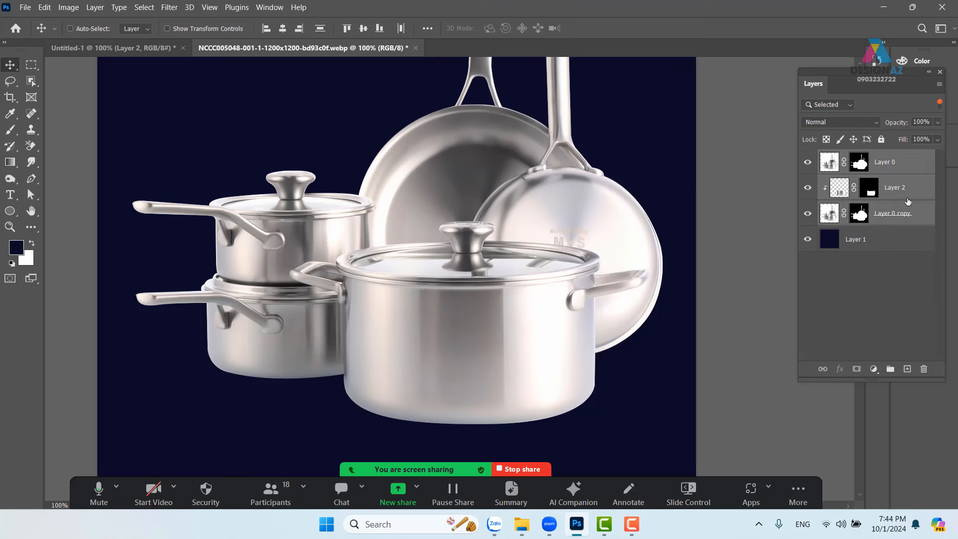
- Group Layer 0, Layer 2 and Layer 0 copy together above the navy background layer
click(907, 324)
click(903, 170)
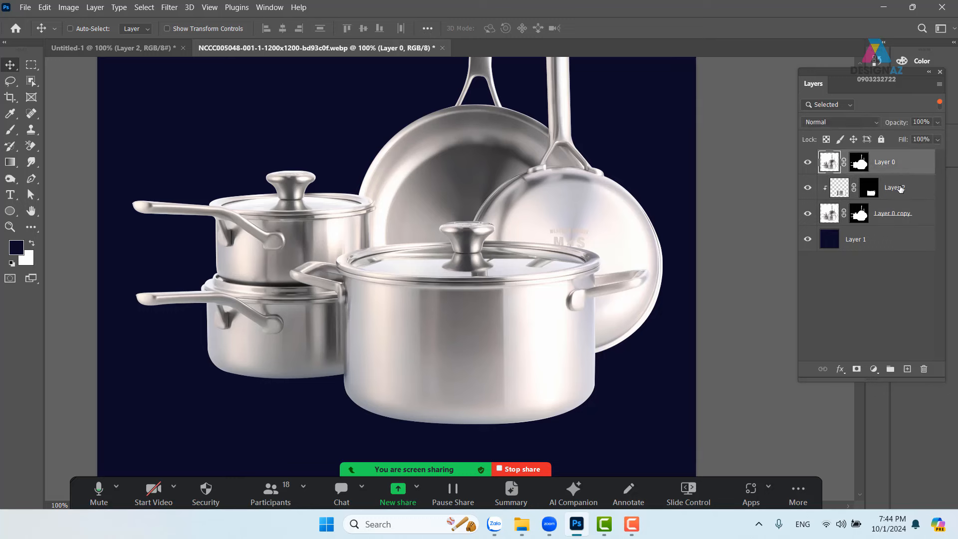
shift+click(899, 217)
key(ctrl+g)
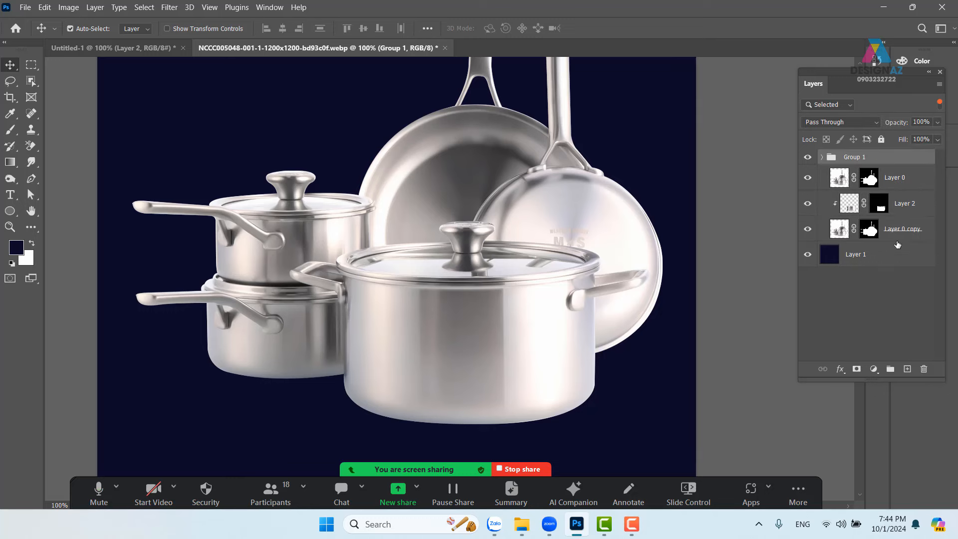
- Try to move Layer 0, Layer 2 and Layer 0 copy into Group 1 and collapse the group
click(909, 179)
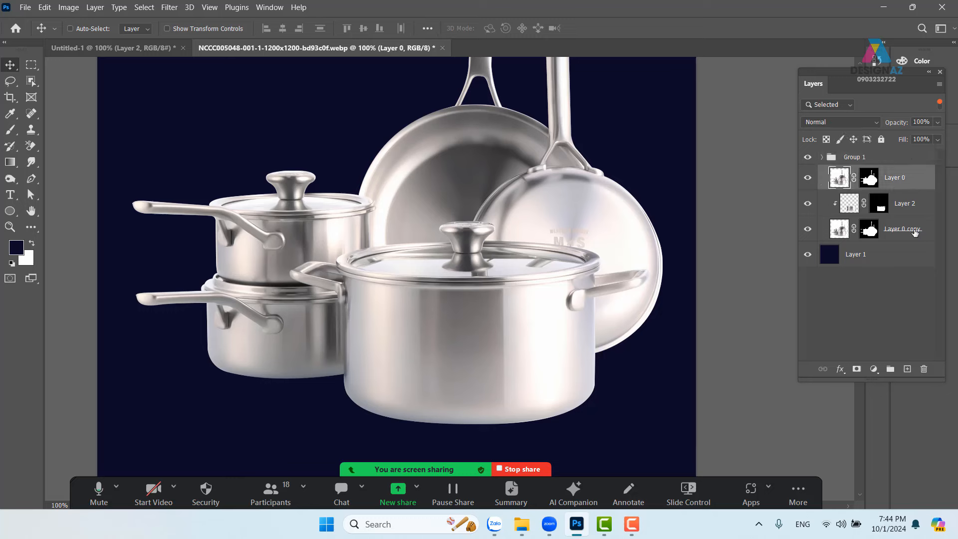
shift+click(910, 240)
drag(898, 178, 894, 159)
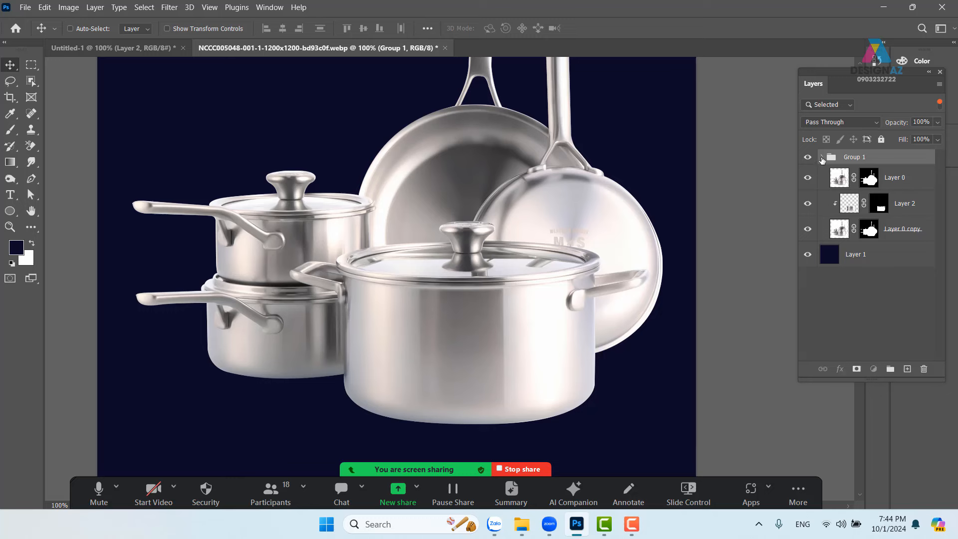
click(907, 184)
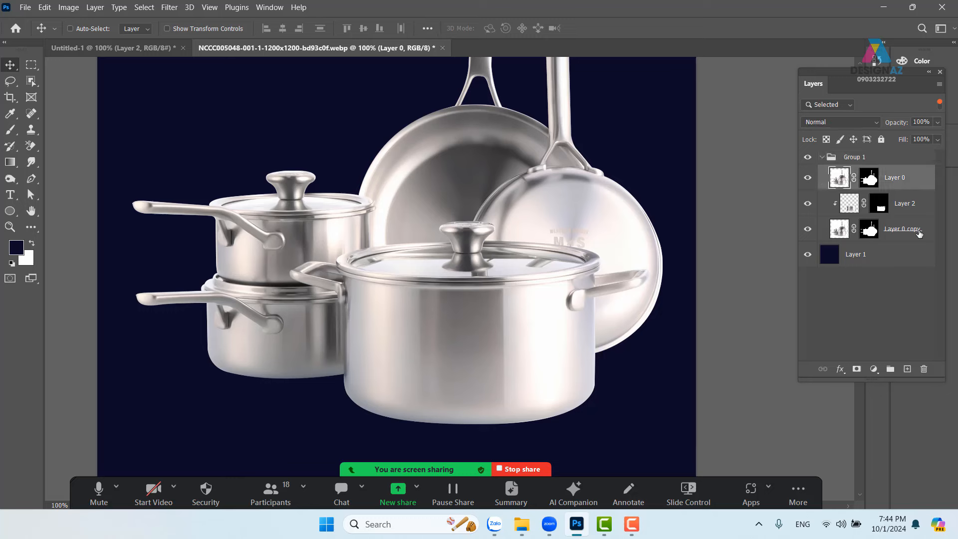
shift+click(910, 232)
drag(892, 178, 887, 159)
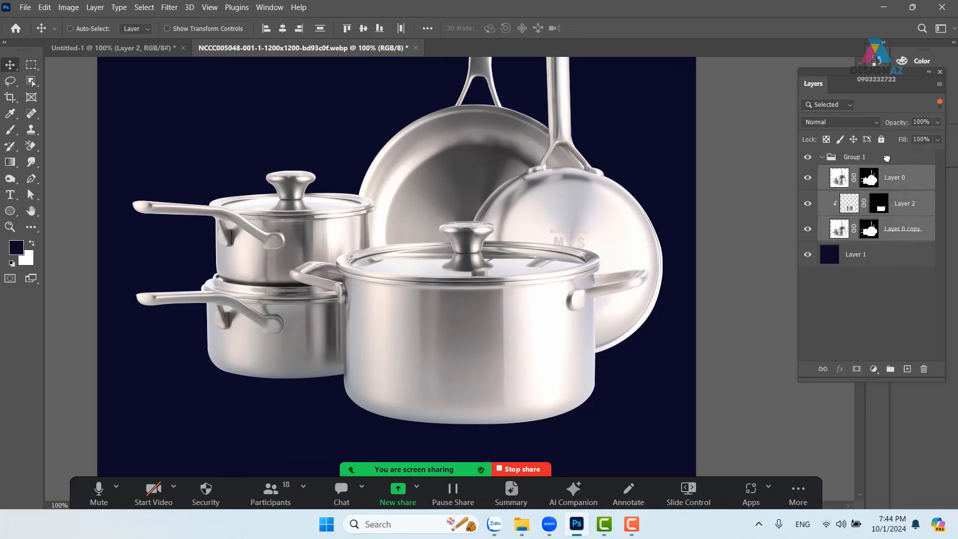
click(823, 159)
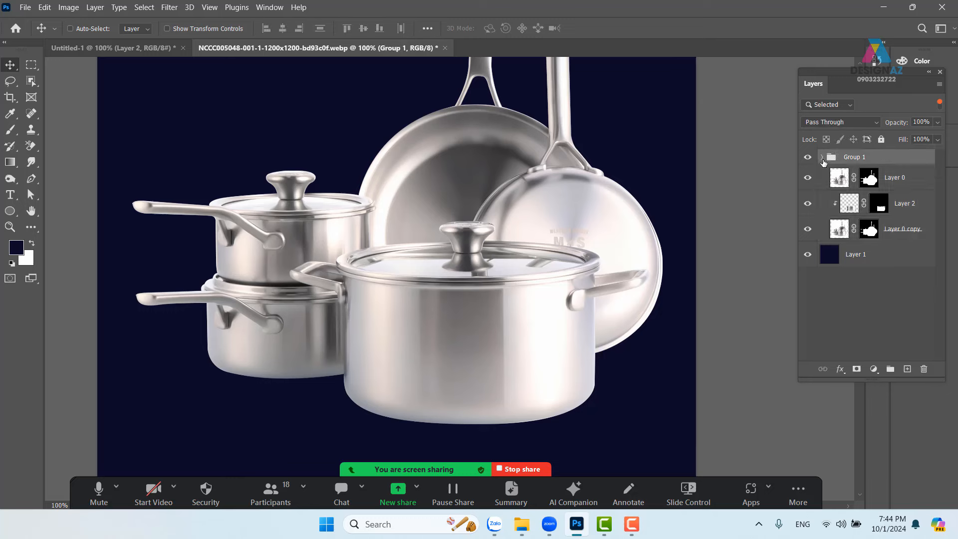
drag(901, 183, 900, 156)
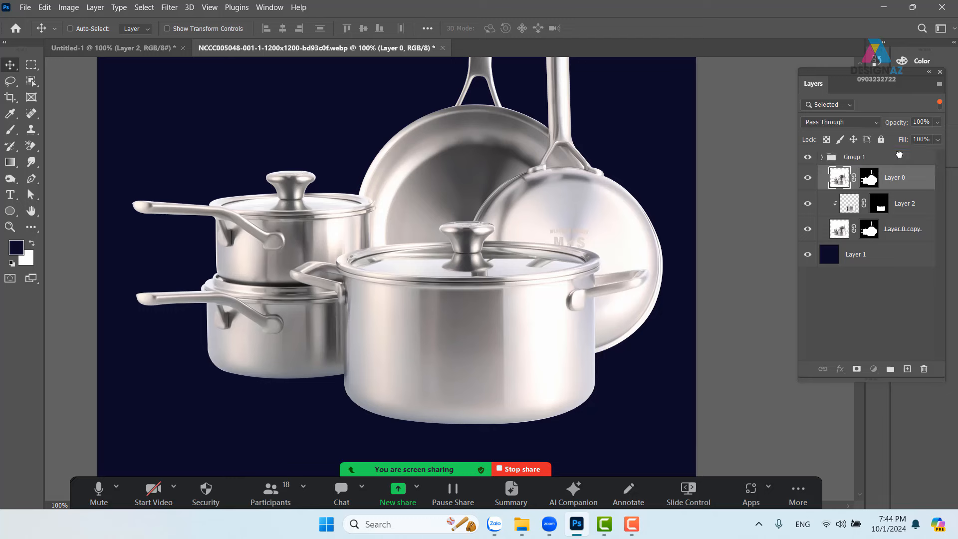
click(910, 187)
click(840, 207)
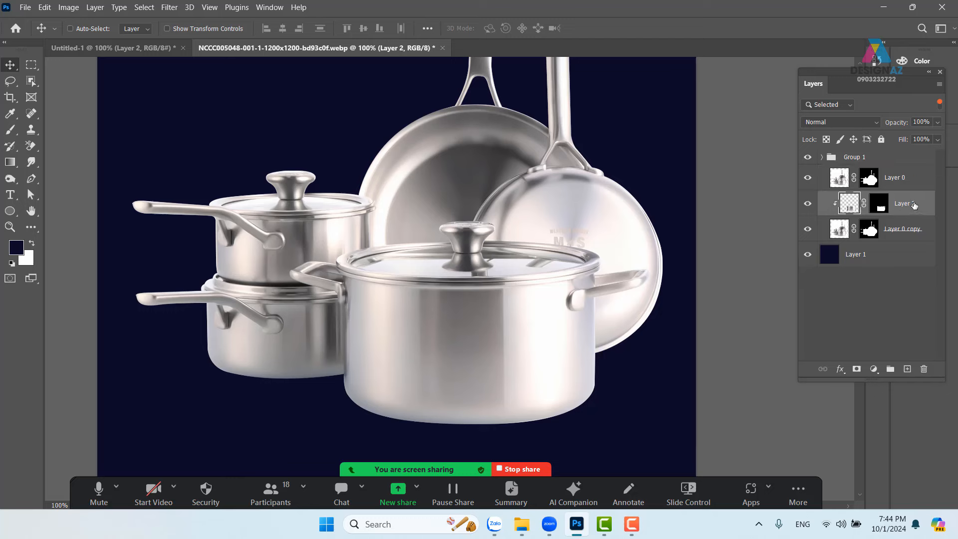
click(904, 186)
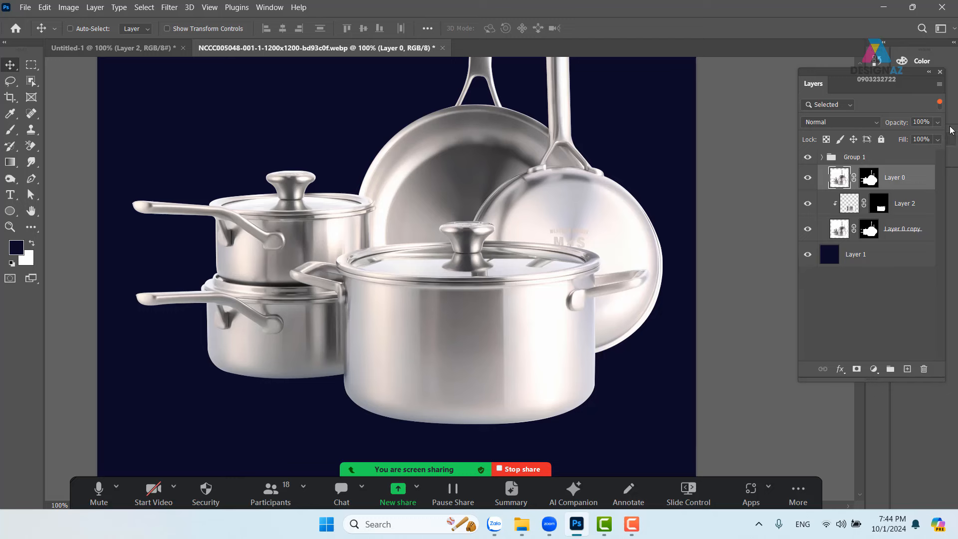
- Turn off layer filtering and check that Group 1 collapses and expands with its layers, leaving it expanded
click(940, 107)
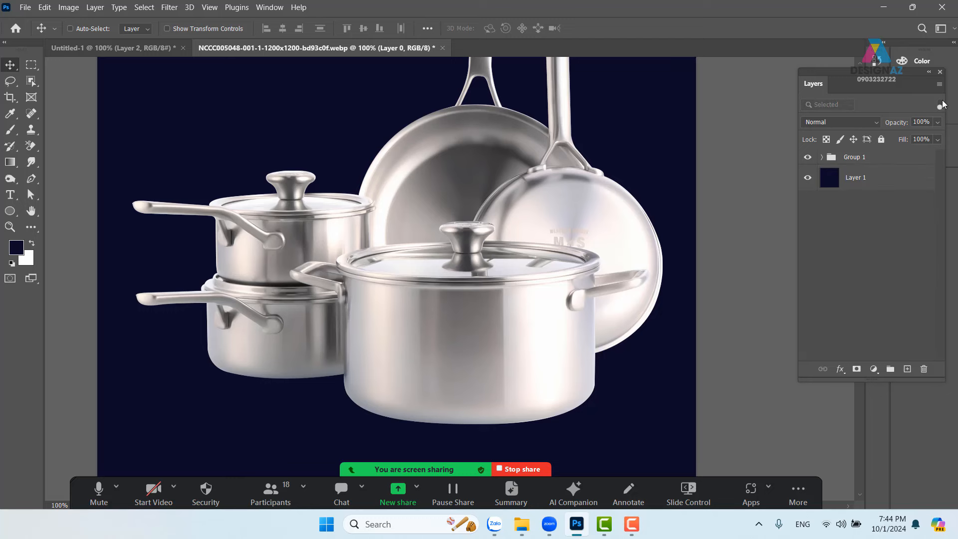
click(941, 106)
click(941, 107)
click(823, 158)
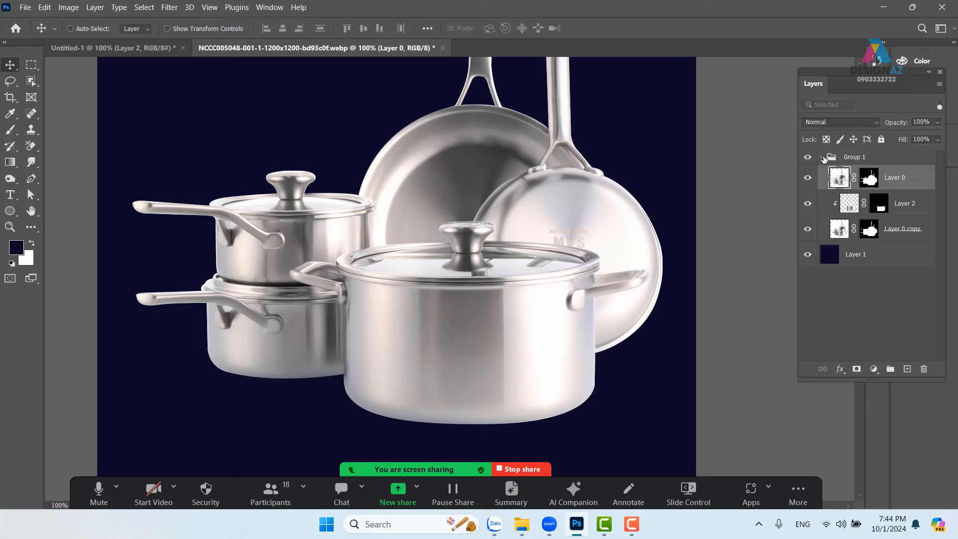
click(822, 158)
click(822, 157)
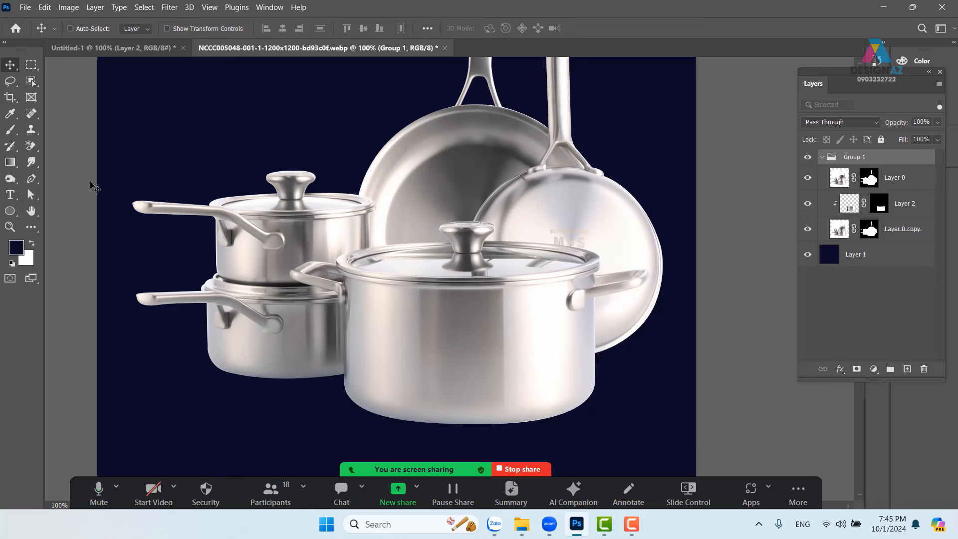
- Make a wide rectangular marquee selection across the lower part of the pots and add a new layer above Group 1
click(31, 65)
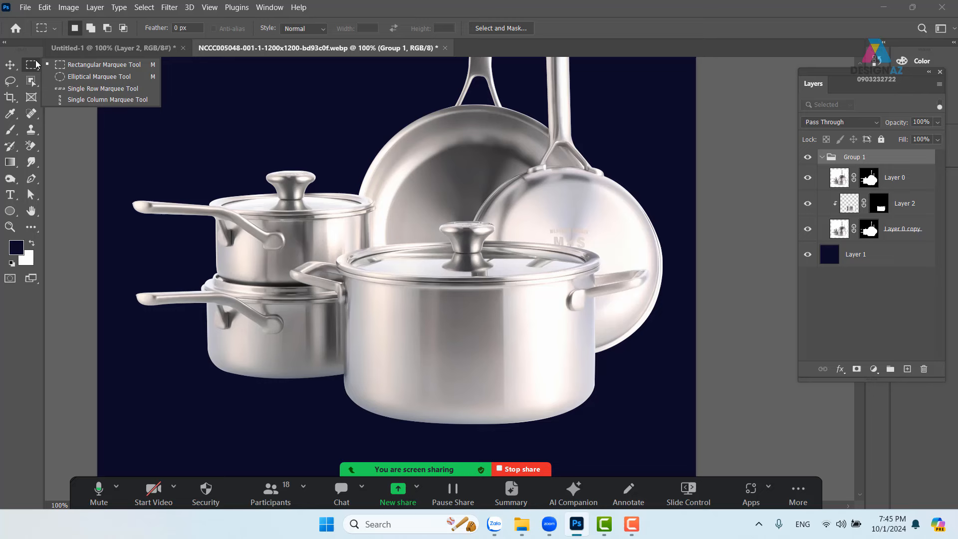
click(78, 68)
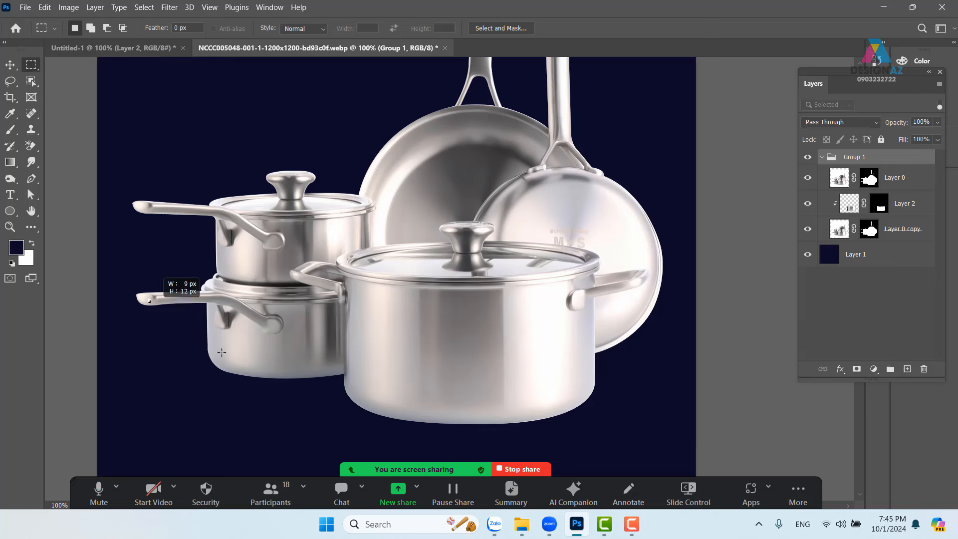
drag(148, 299, 637, 370)
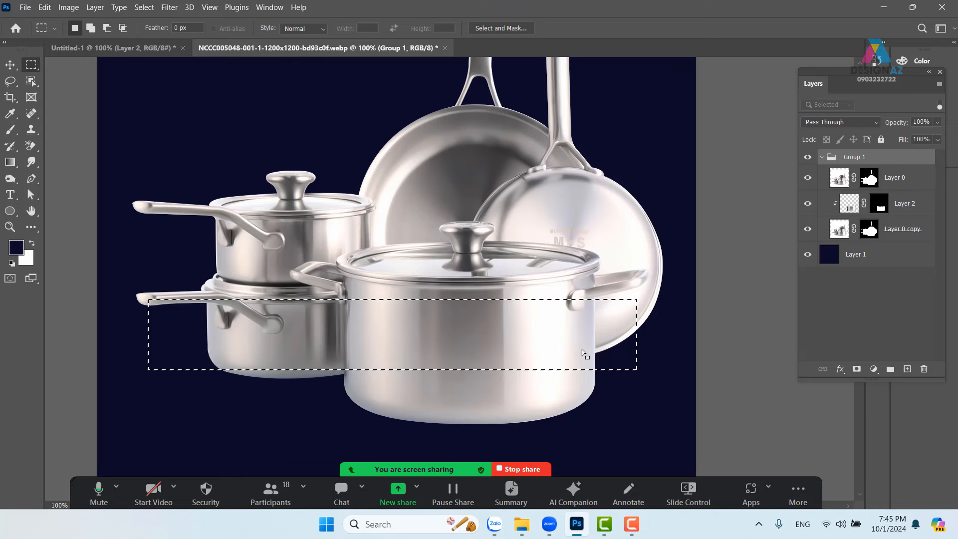
click(907, 370)
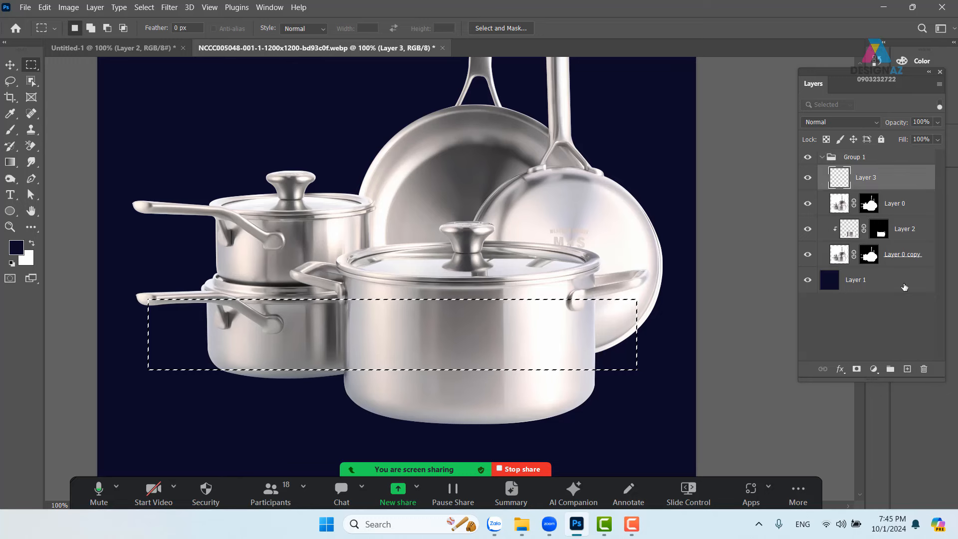
key(ctrl+z)
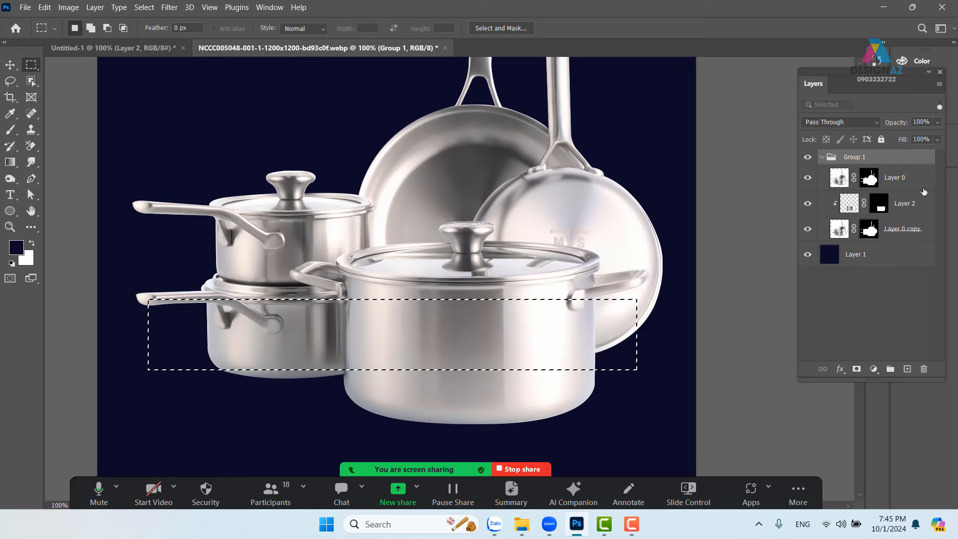
click(907, 369)
drag(899, 184, 864, 150)
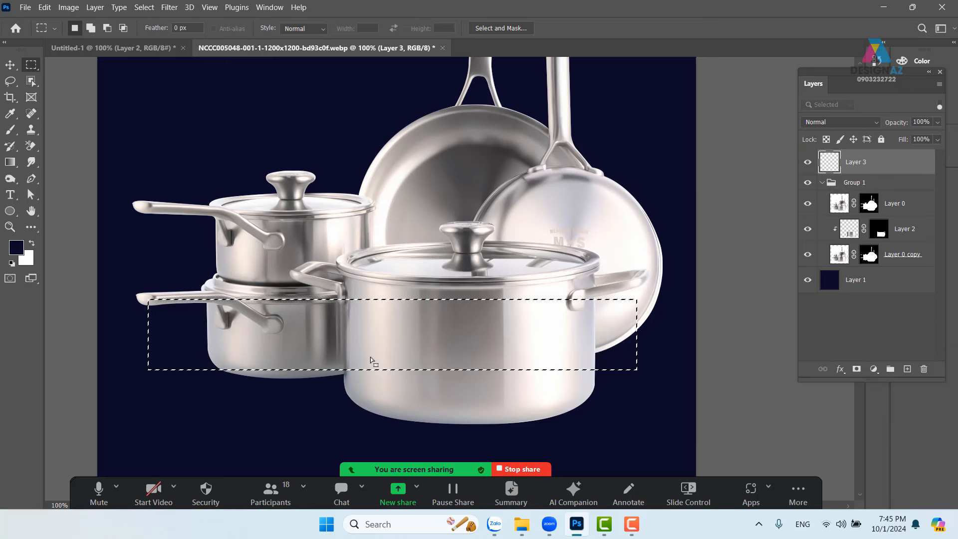
- Fill the selection on Layer 3 with a linear black-and-white gradient from the Basics presets, white at the left end, and deselect it
key(g)
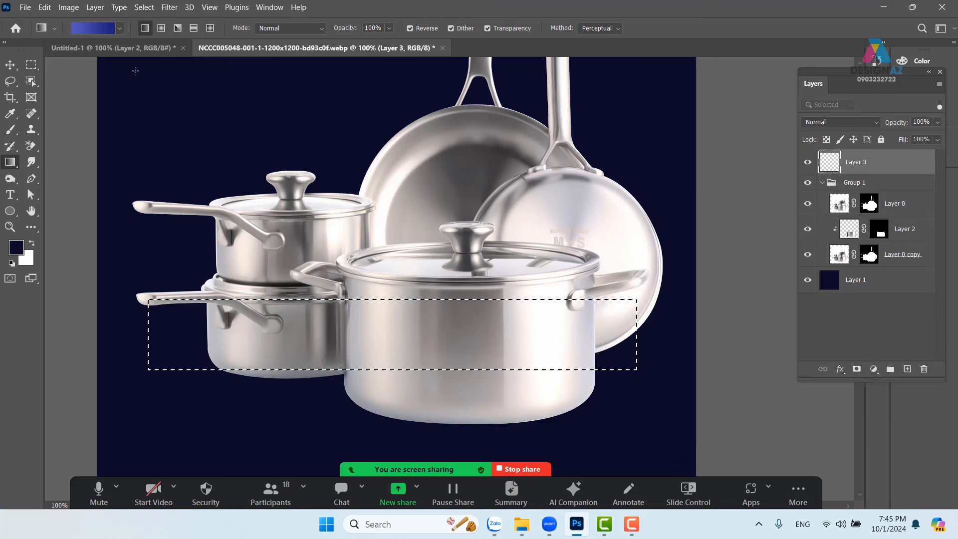
click(106, 28)
click(493, 95)
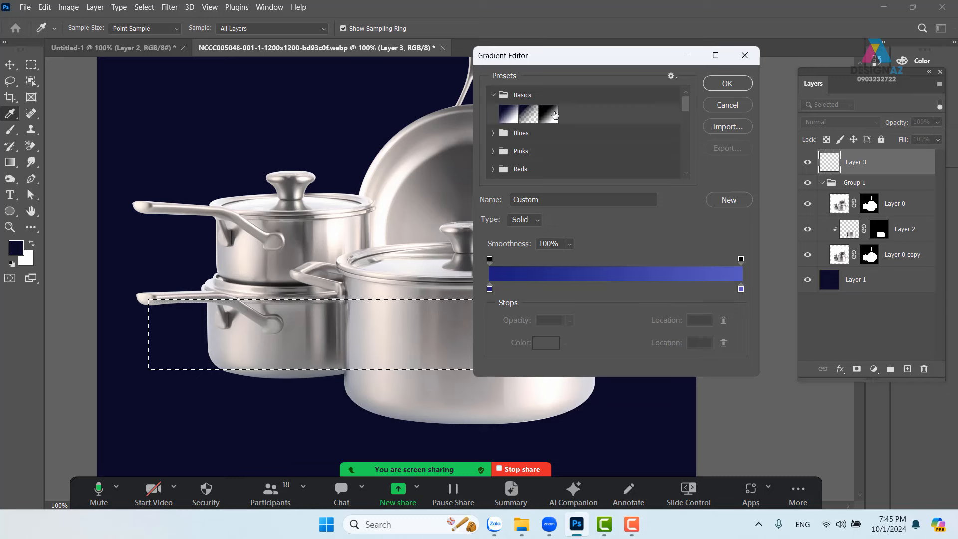
click(555, 114)
click(728, 84)
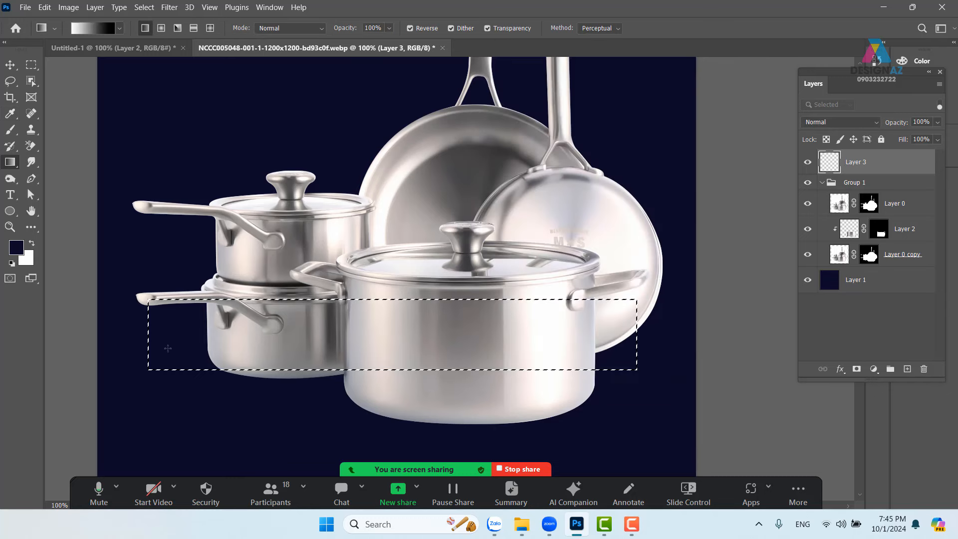
drag(168, 349, 589, 349)
key(v)
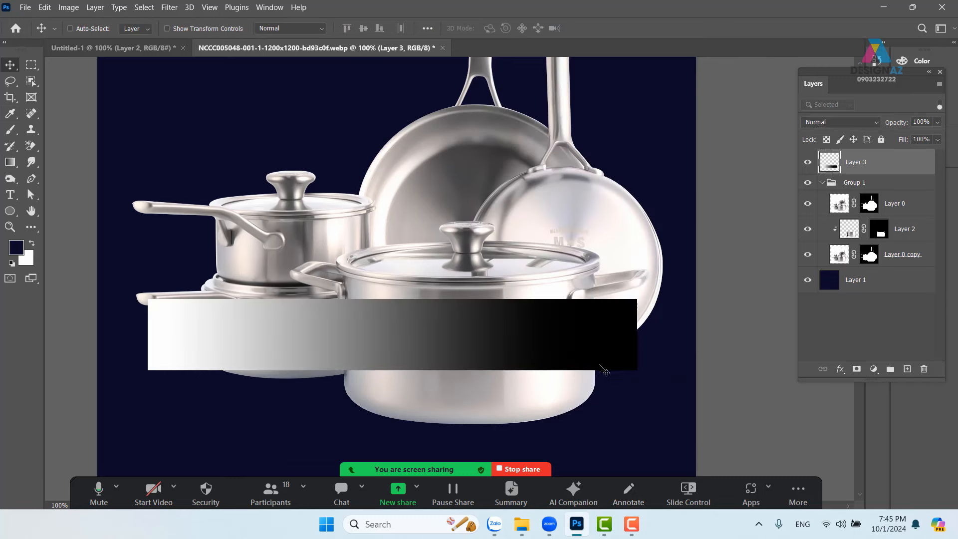
key(g)
key(v)
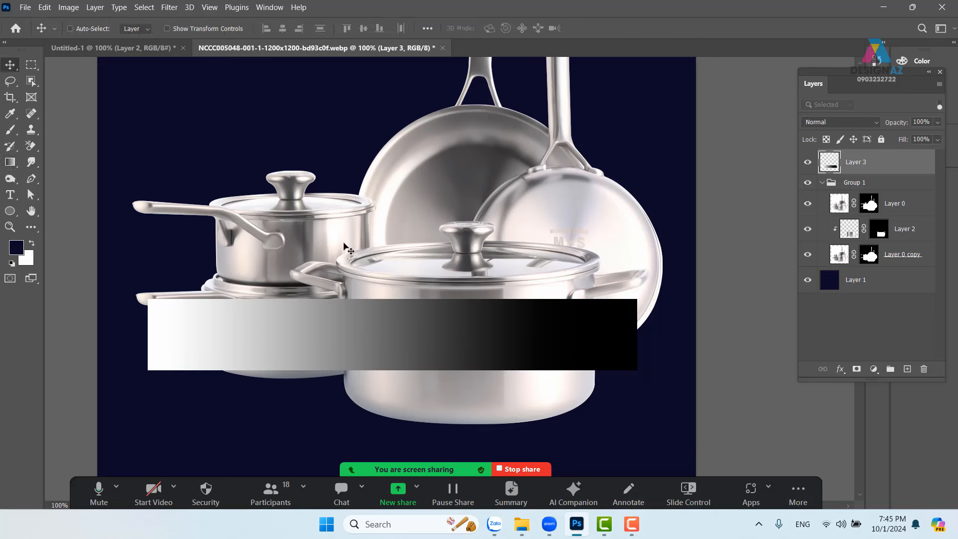
- Flip the gradient strip horizontally so black is at its left end, and place it over the lower part of the pots
drag(423, 320, 398, 192)
key(ctrl+t)
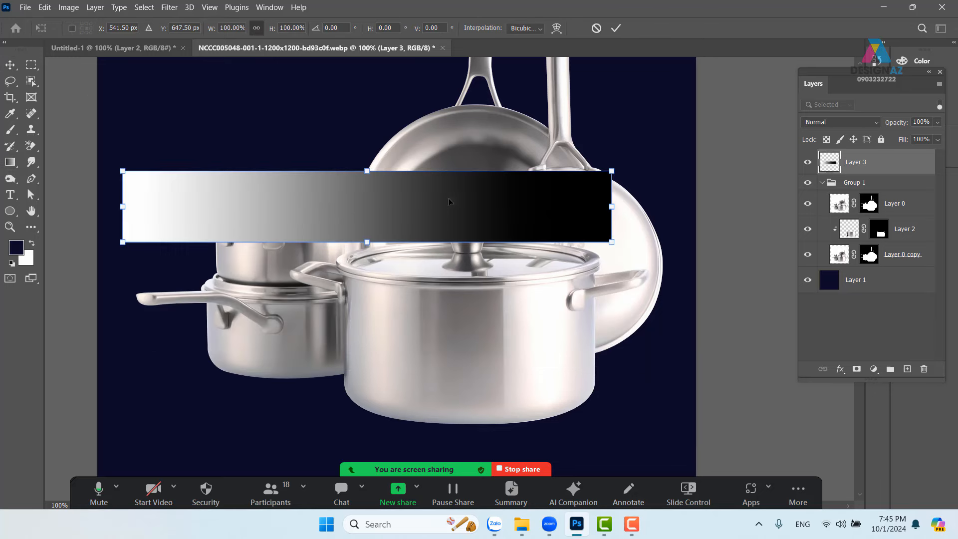
right_click(450, 198)
click(491, 443)
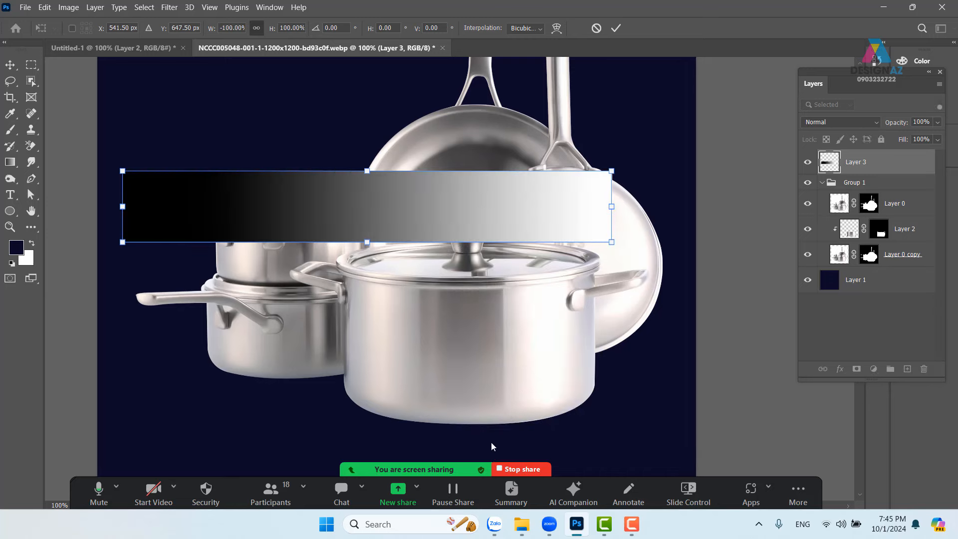
drag(426, 212, 457, 393)
drag(454, 351, 443, 198)
key(Return)
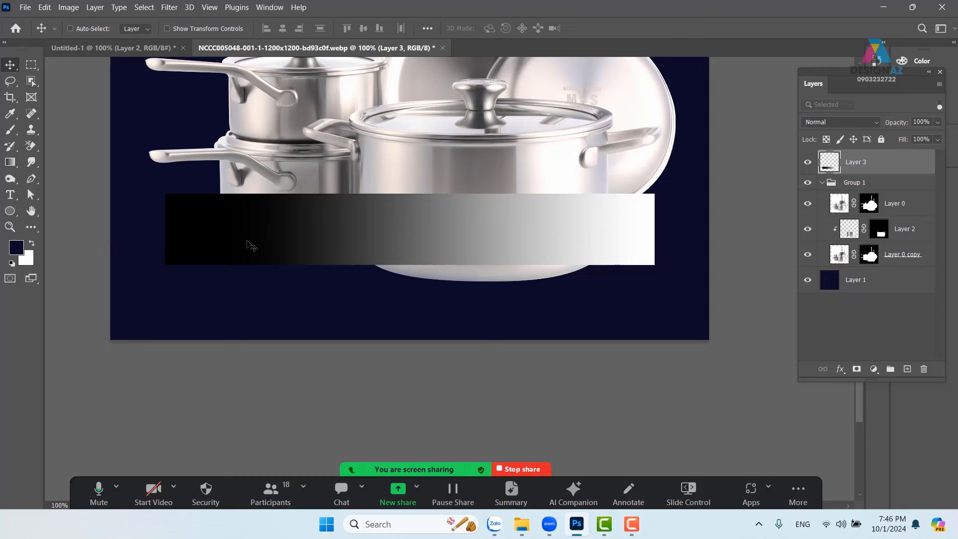
- Shift the gradient strip slightly down so it covers the base of the large pot and part of the navy background
drag(248, 248, 236, 270)
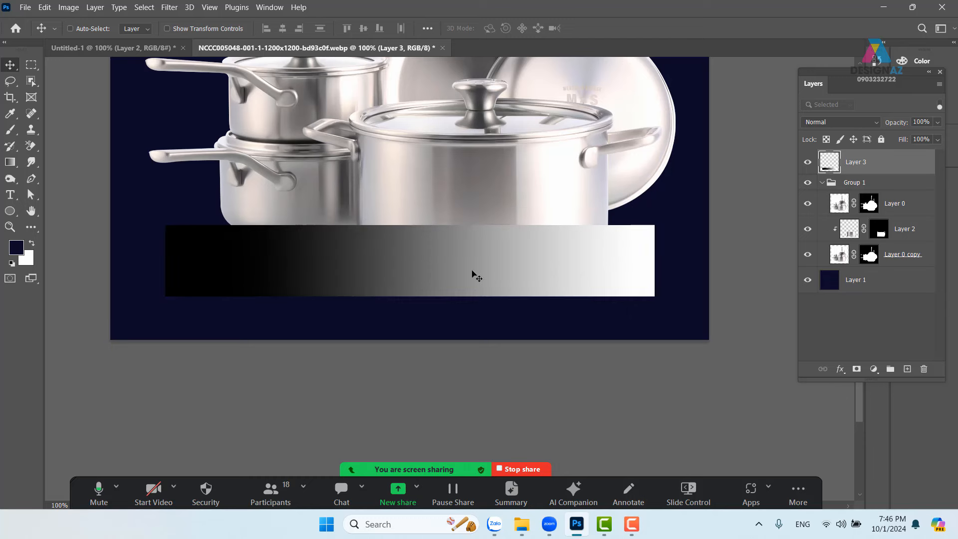
key(ctrl+plus)
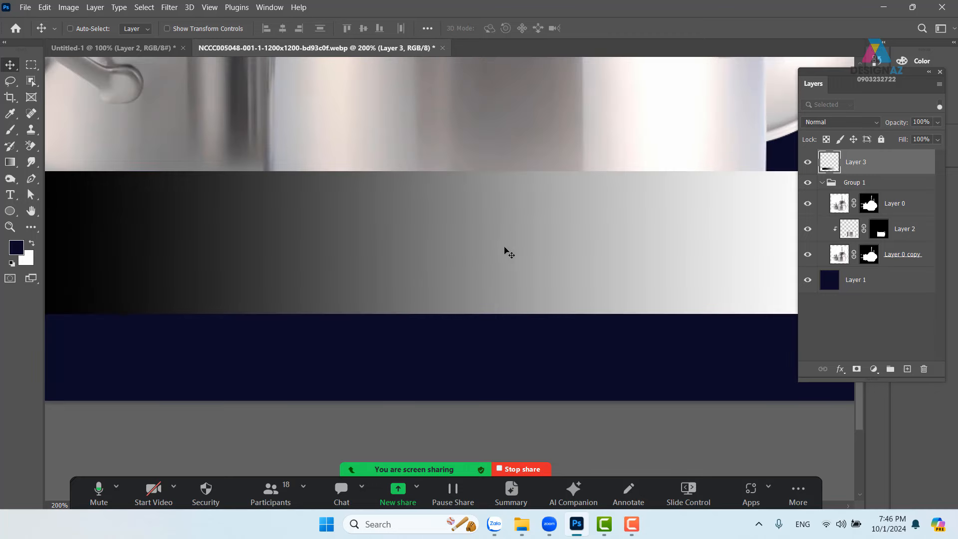
drag(385, 137, 426, 316)
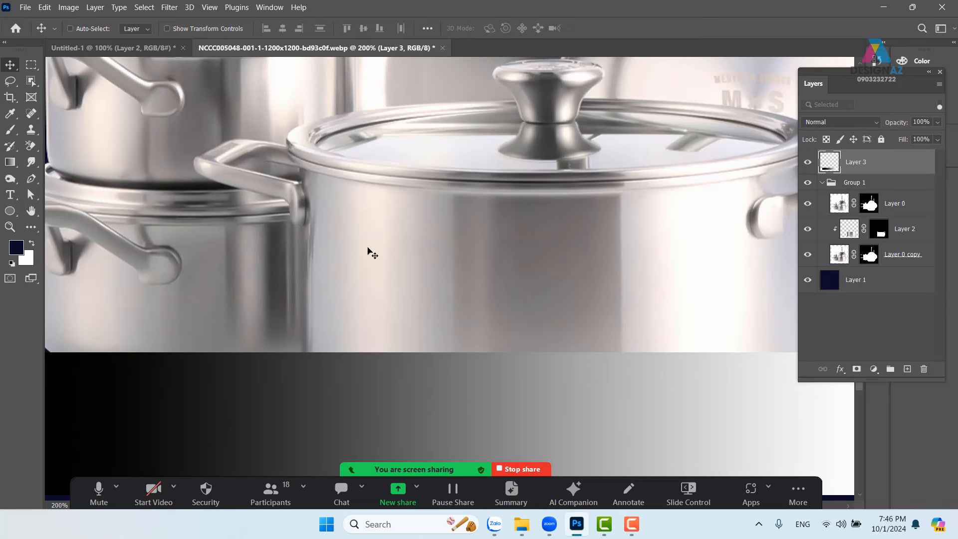
key(ctrl+minus)
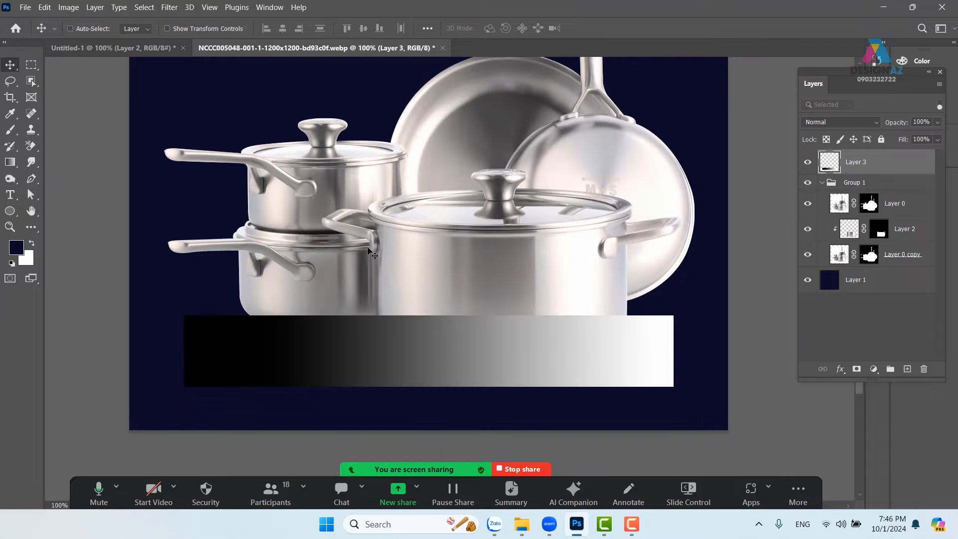
drag(396, 299, 373, 258)
right_click(424, 293)
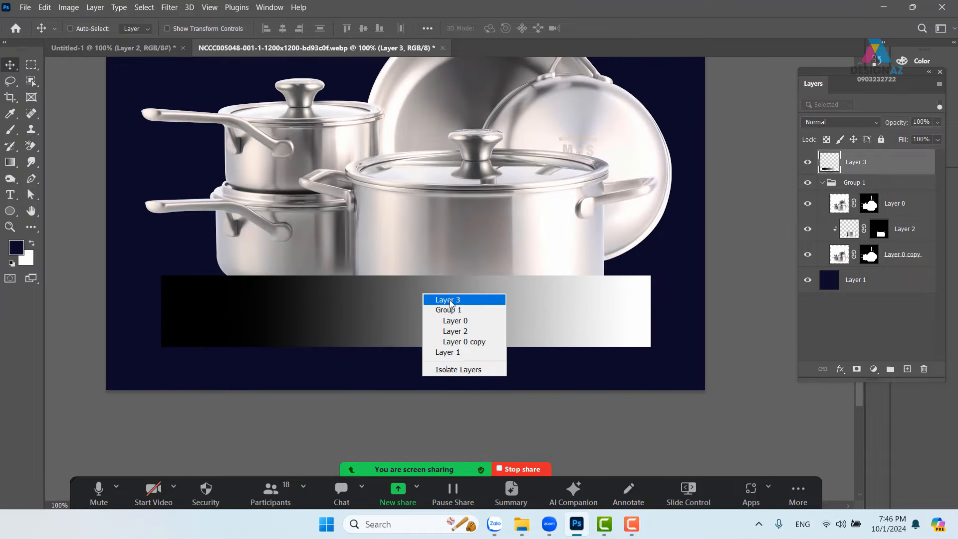
click(447, 301)
drag(430, 302, 430, 292)
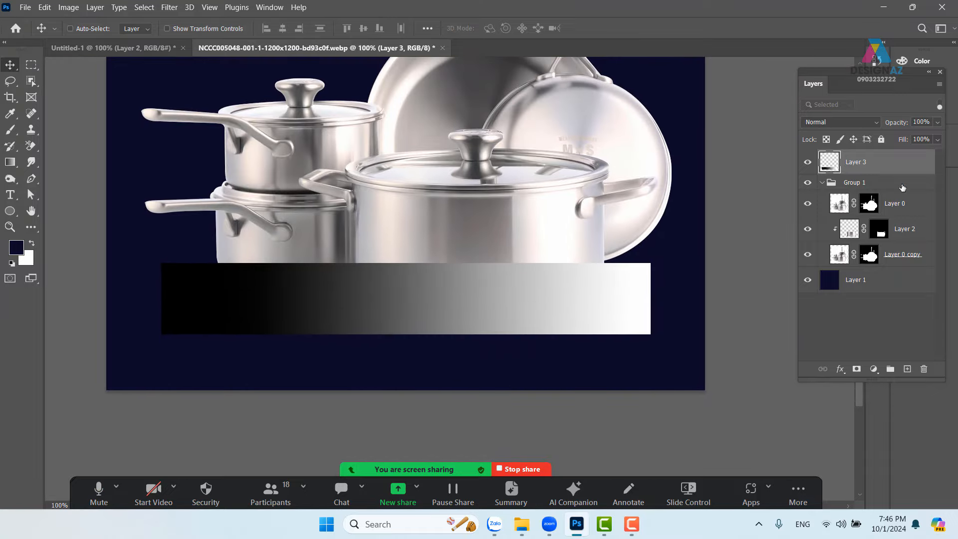
- Open the Blending Options of Layer 3 and move the dialog so the whole gradient strip stays in view
right_click(897, 166)
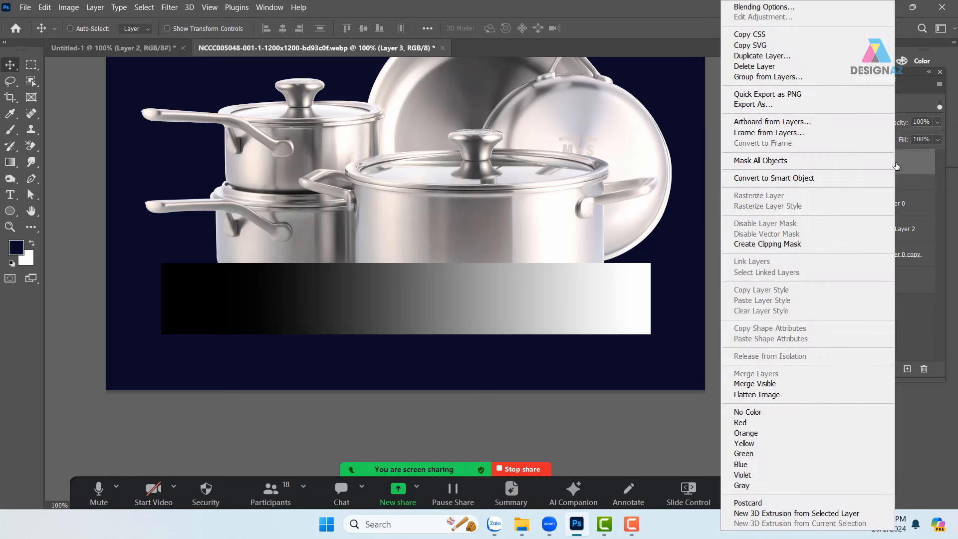
click(798, 7)
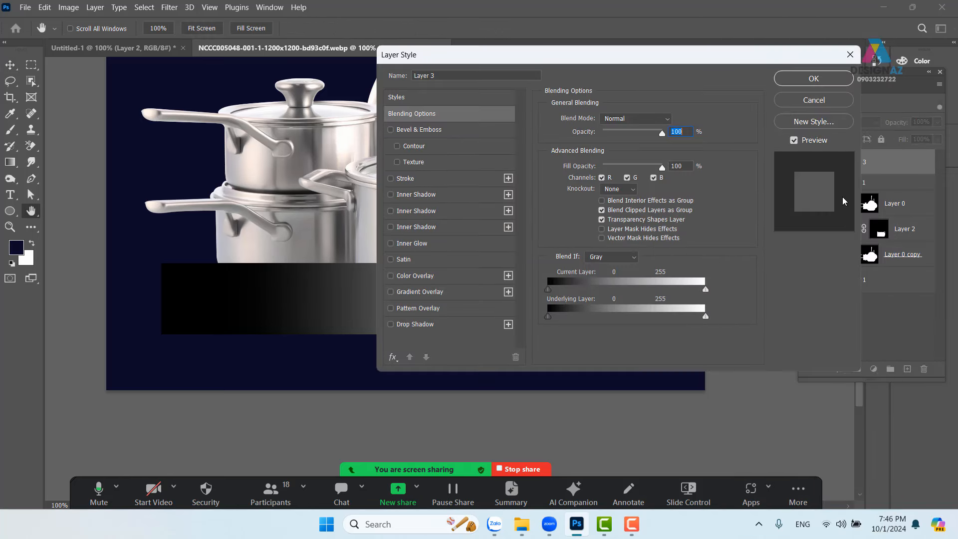
drag(538, 55, 667, 30)
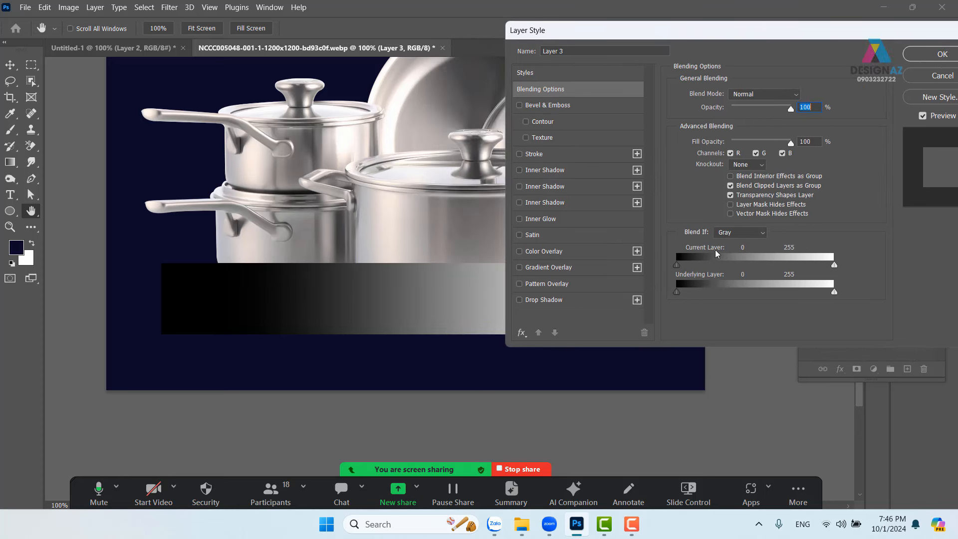
drag(678, 268, 676, 268)
drag(685, 34, 192, 28)
drag(387, 7, 479, 17)
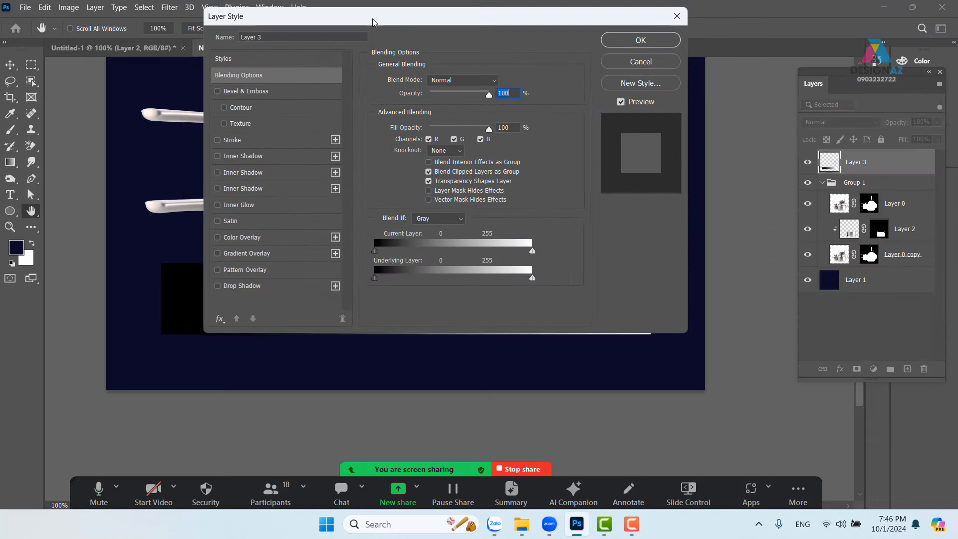
drag(549, 22, 465, 141)
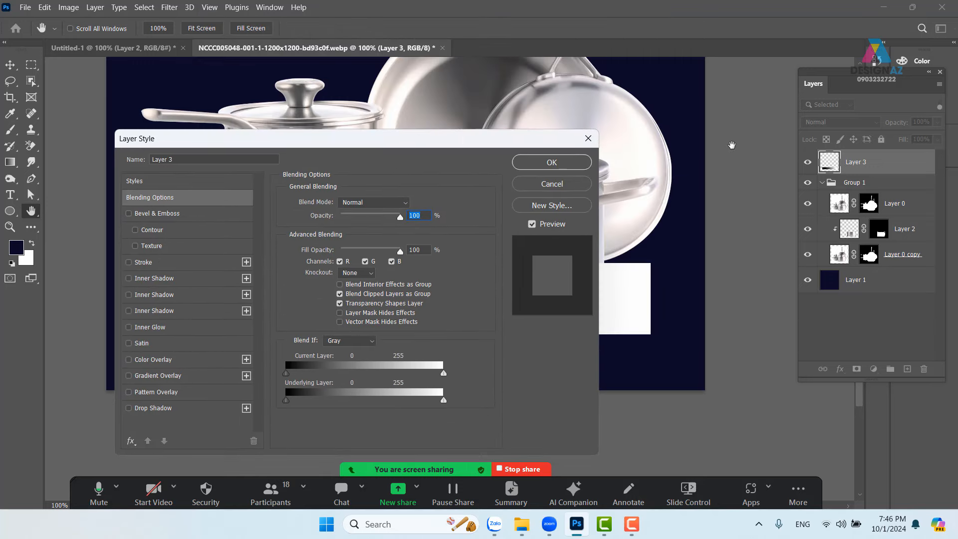
key(ctrl+minus)
drag(421, 109, 649, 99)
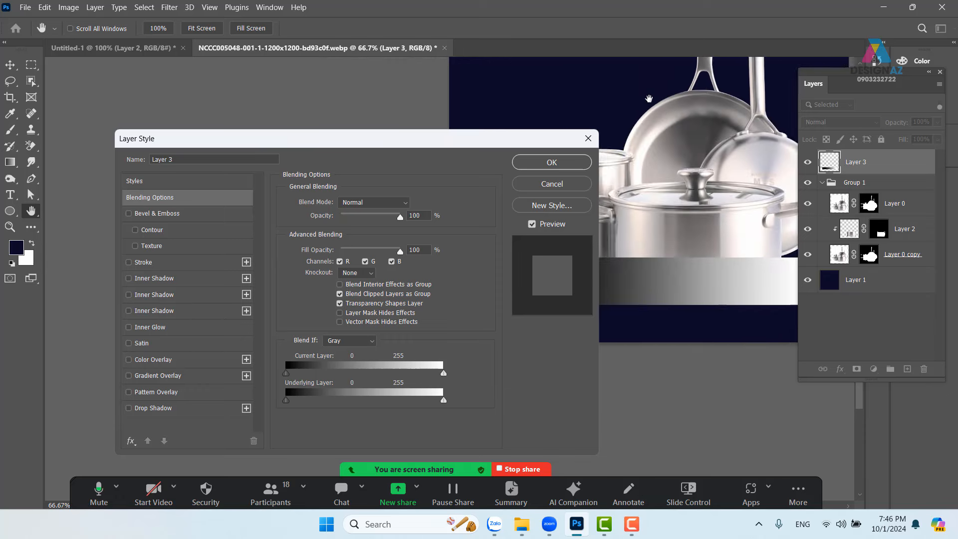
drag(469, 138, 370, 62)
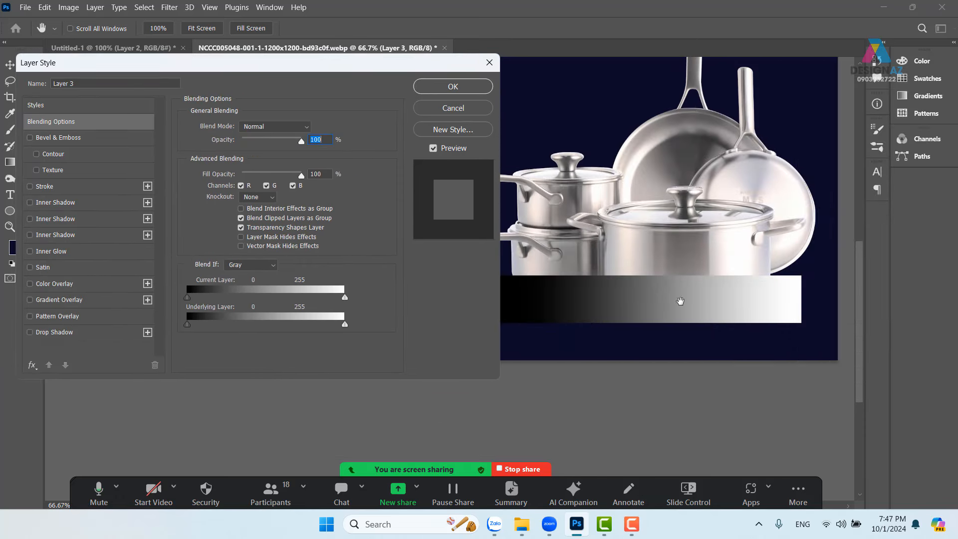
drag(348, 59, 274, 71)
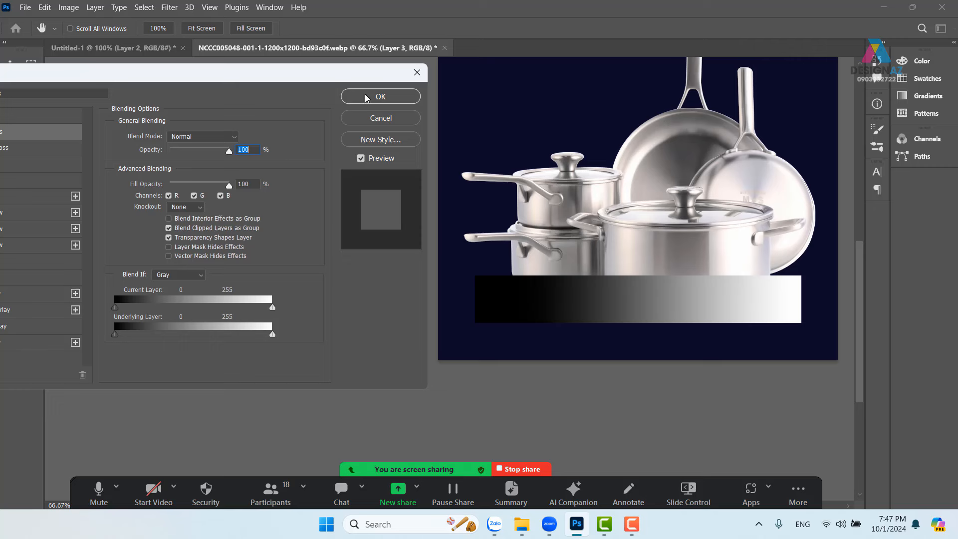
- Test Blend If on the gradient strip by raising the Current Layer black slider to 239 and restoring the range to 0–255
drag(273, 307, 283, 309)
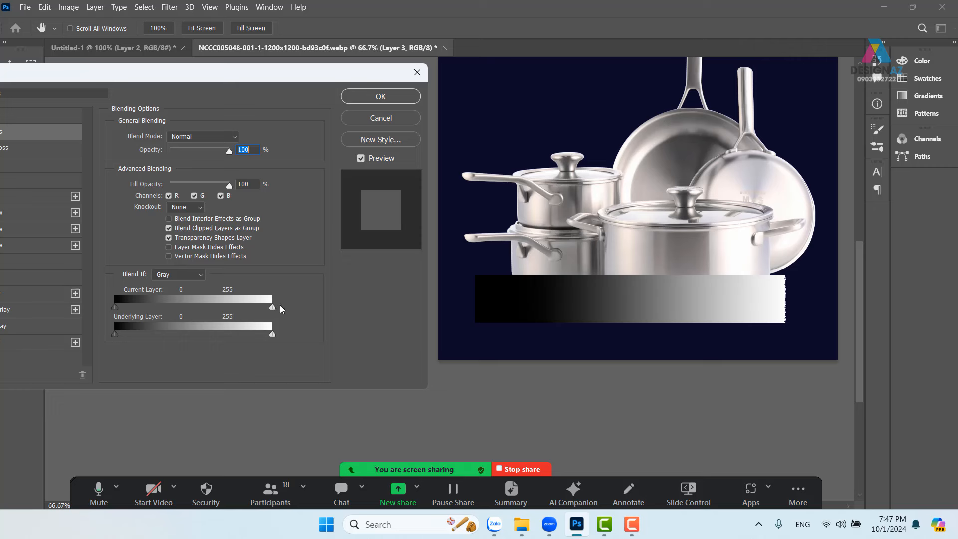
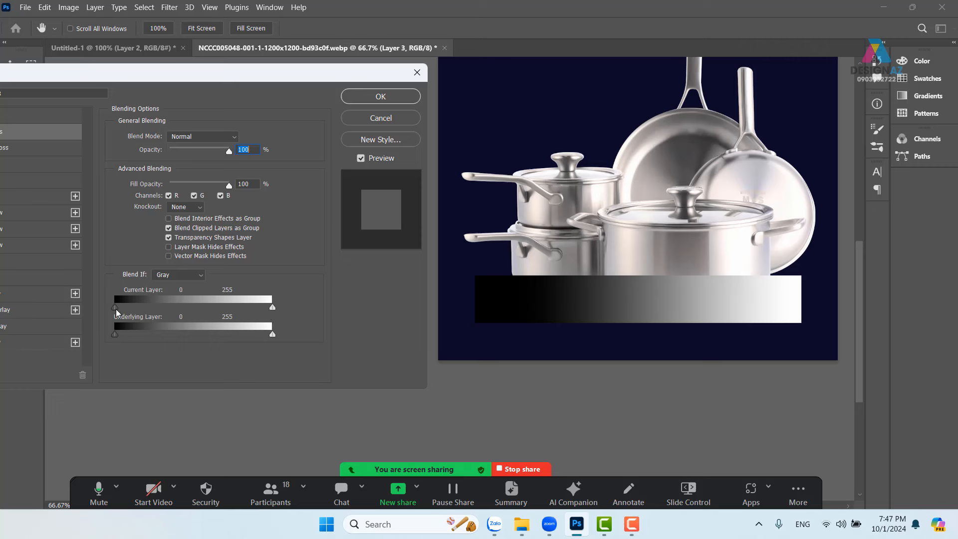
drag(115, 308, 262, 305)
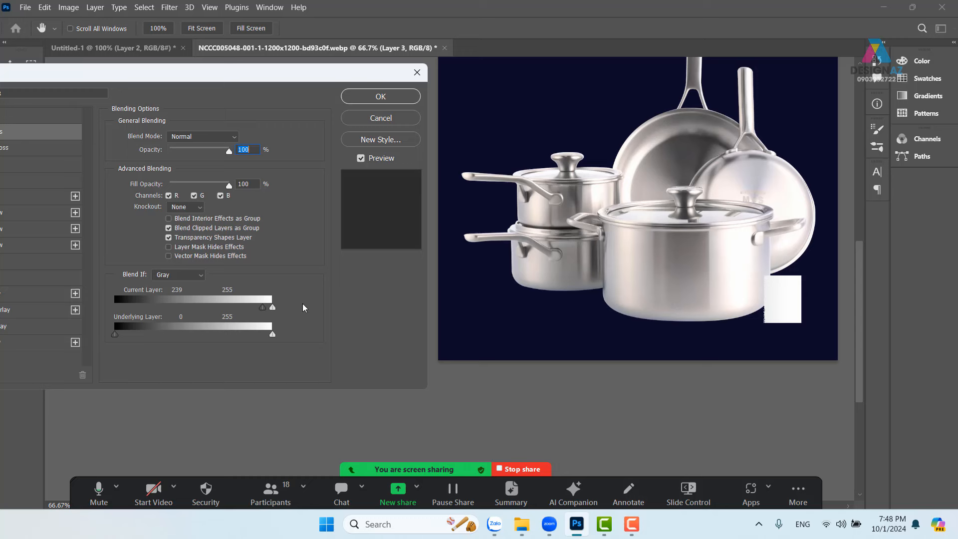
drag(263, 307, 114, 306)
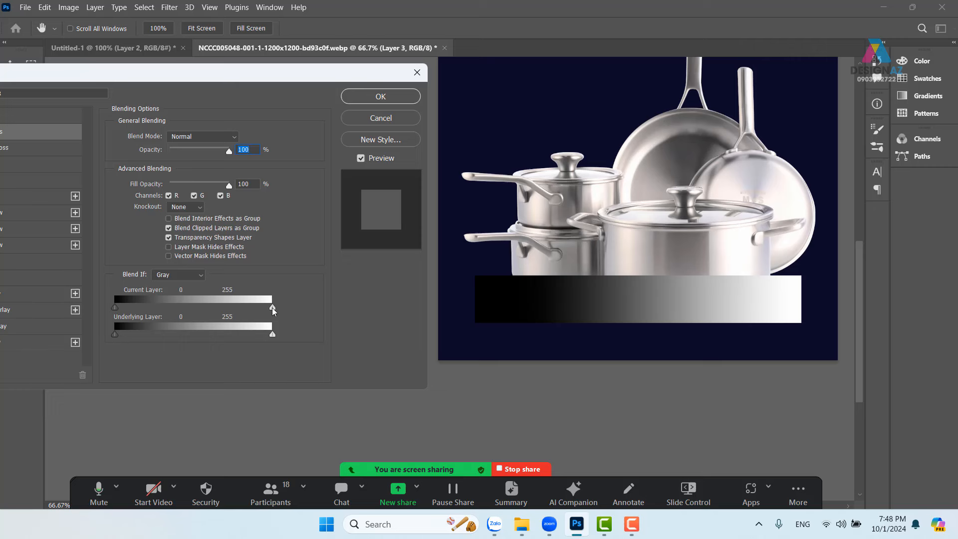
- Test the Current Layer white slider at 0 and black slider at 90, restore the 0–255 range, and accept the dialog
drag(273, 307, 108, 285)
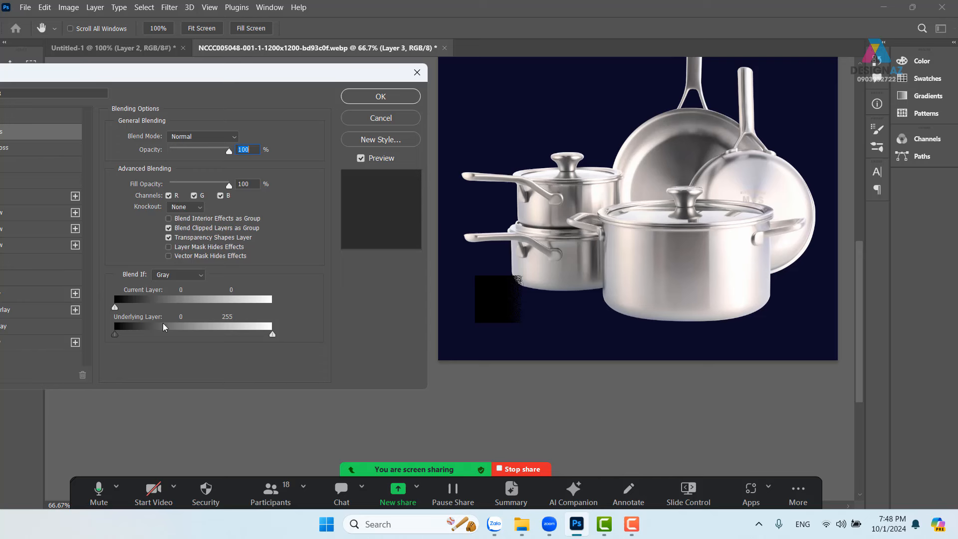
drag(120, 310, 295, 310)
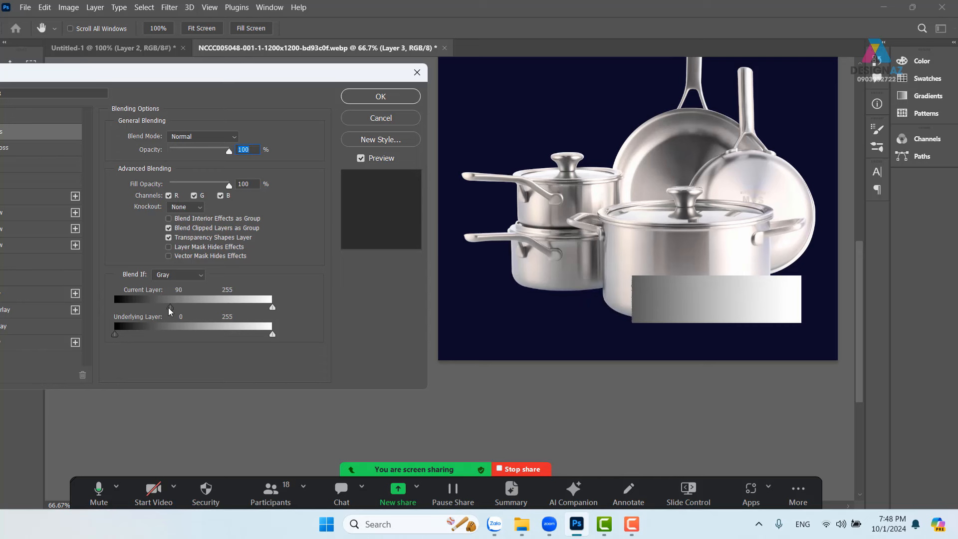
drag(168, 307, 96, 307)
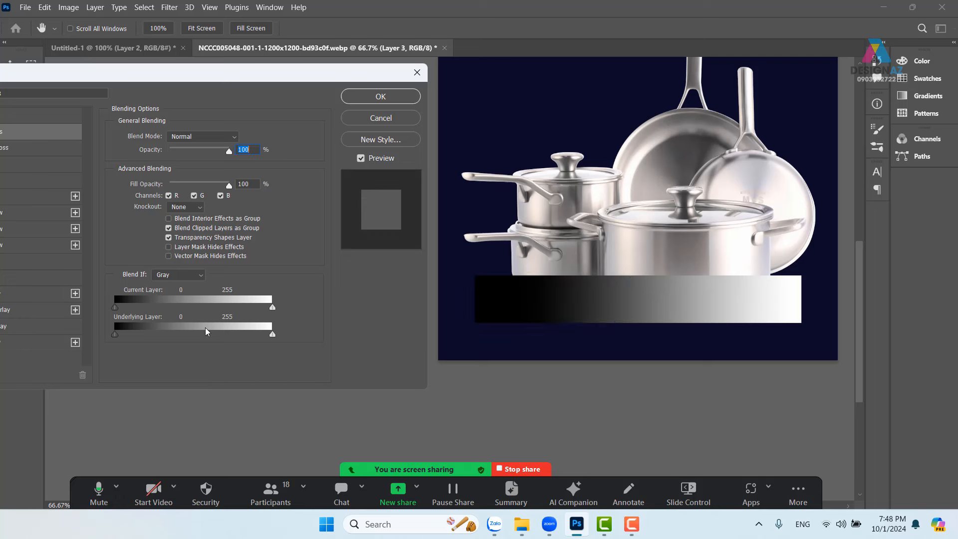
click(377, 98)
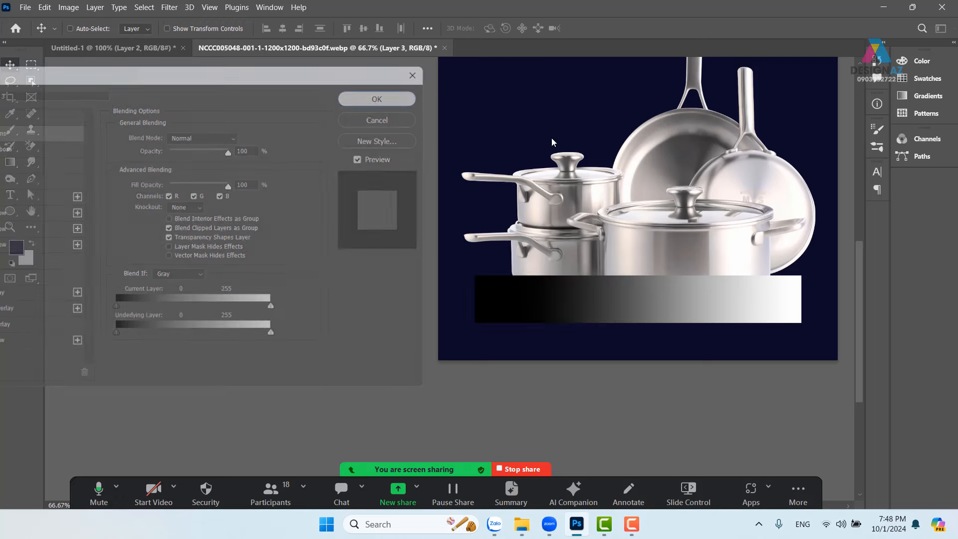
- Show the Info panel and add a new layer above Layer 3
drag(732, 204, 581, 230)
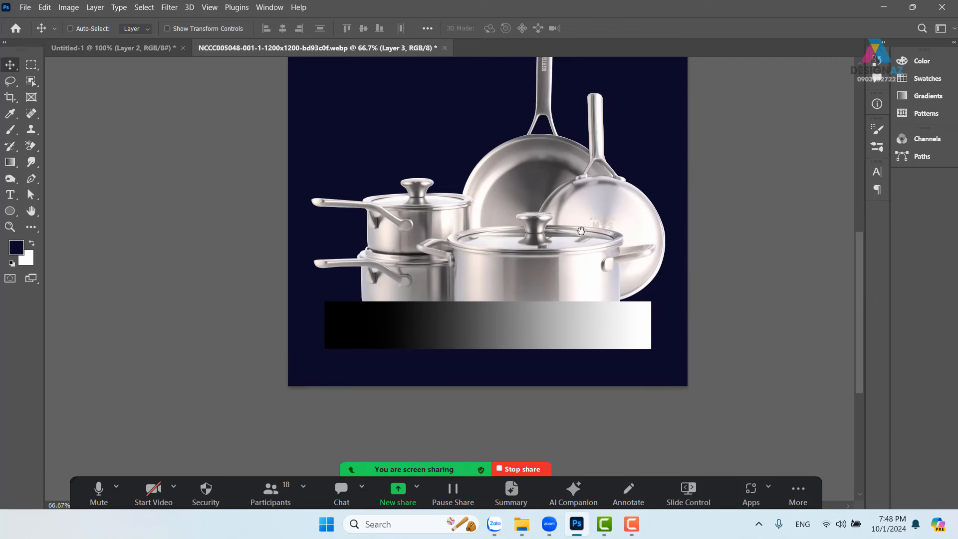
click(877, 103)
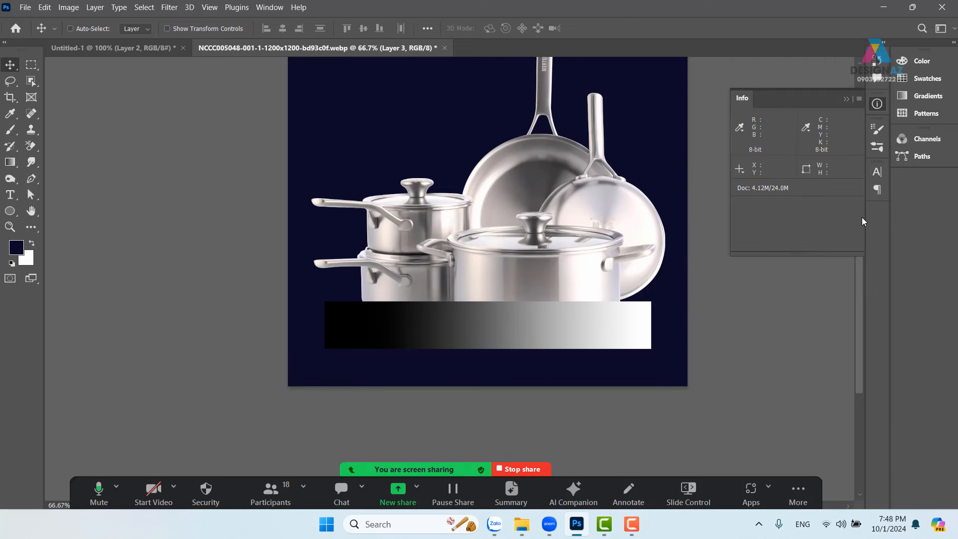
key(F7)
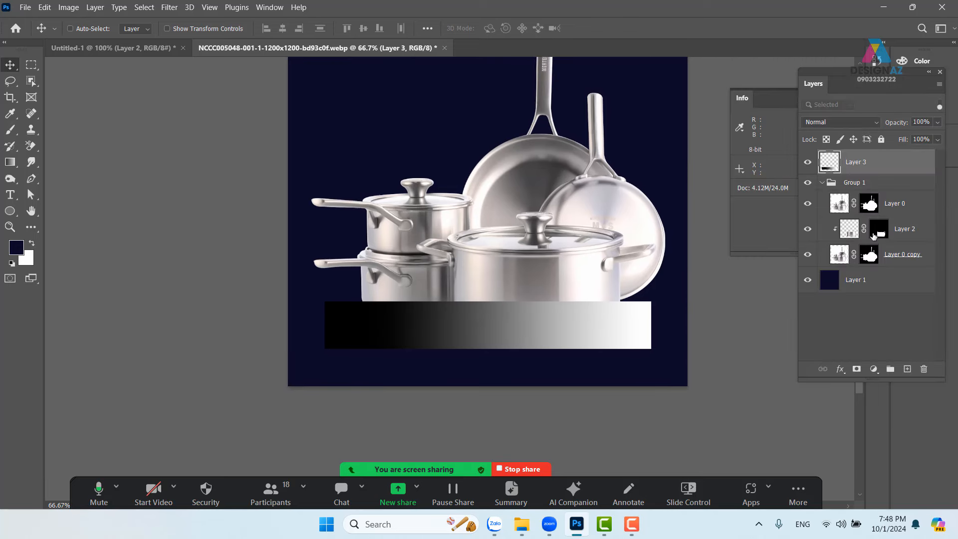
click(907, 369)
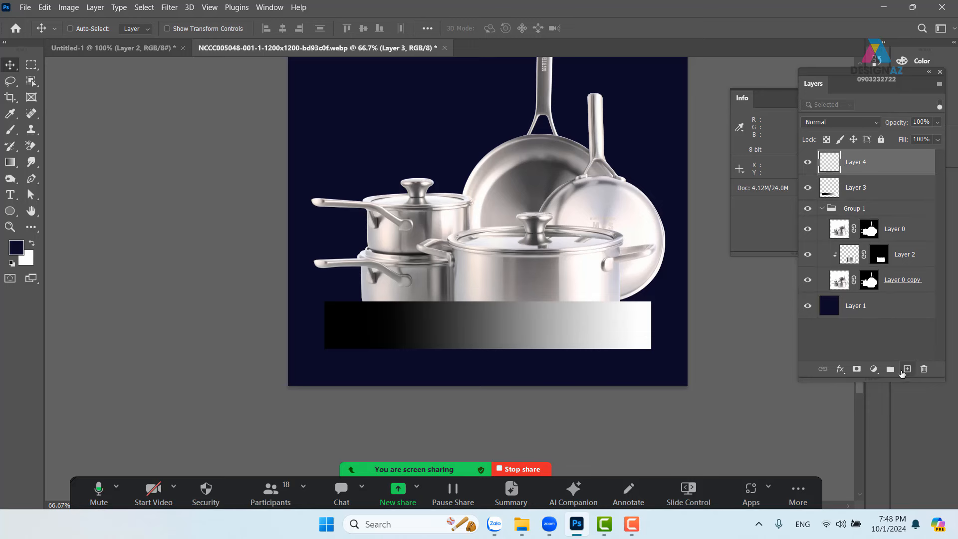
- Select a wide rectangle across the middle of the pots with the Rectangular Marquee and fill it with the white background color
click(34, 65)
click(62, 68)
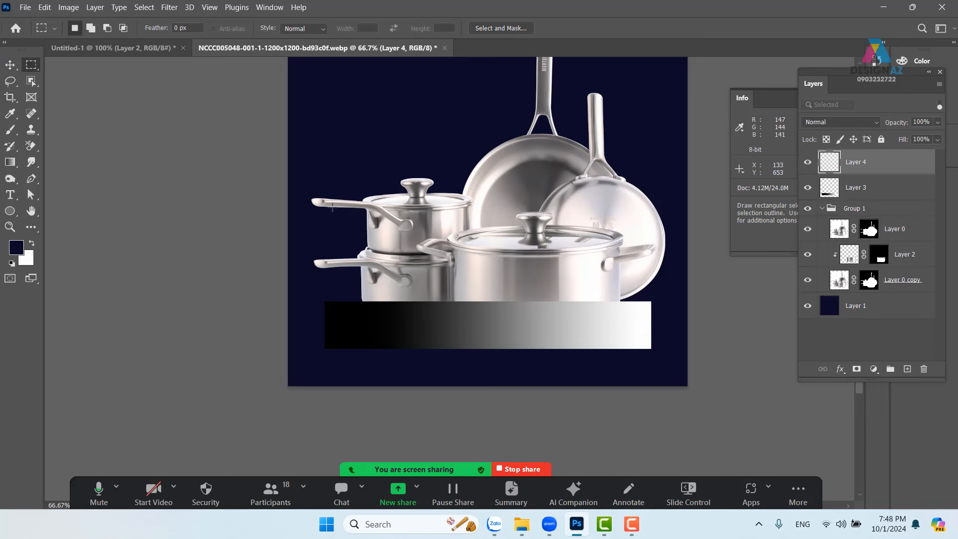
drag(315, 211, 646, 288)
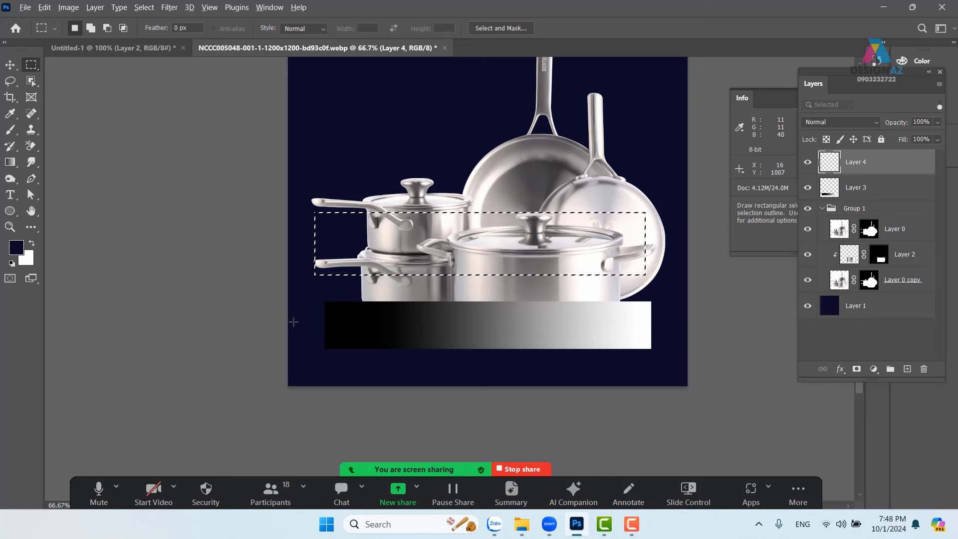
key(alt)
key(alt+BackSpace)
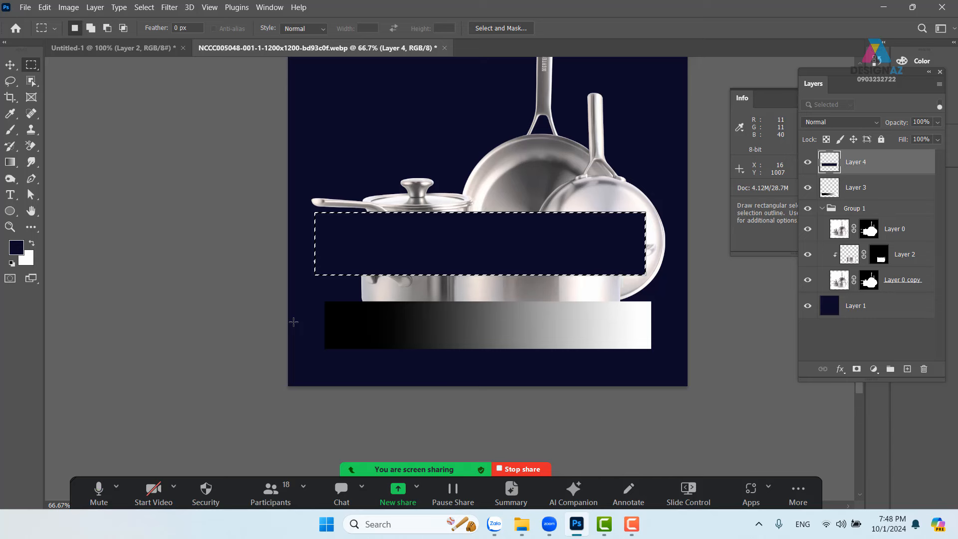
key(ctrl+BackSpace)
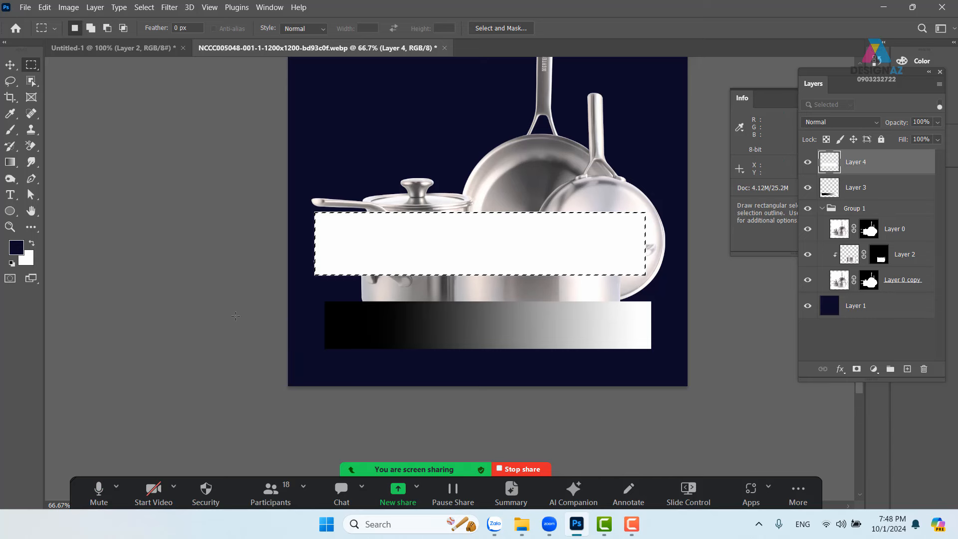
- Deselect the white strip and move it up over the frying pans' handles
key(v)
key(ctrl+d)
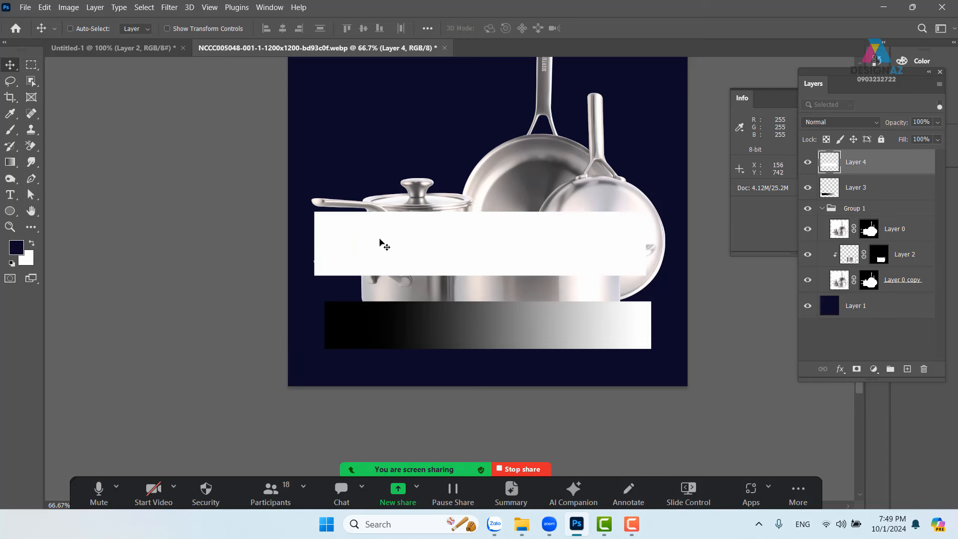
drag(478, 255, 483, 154)
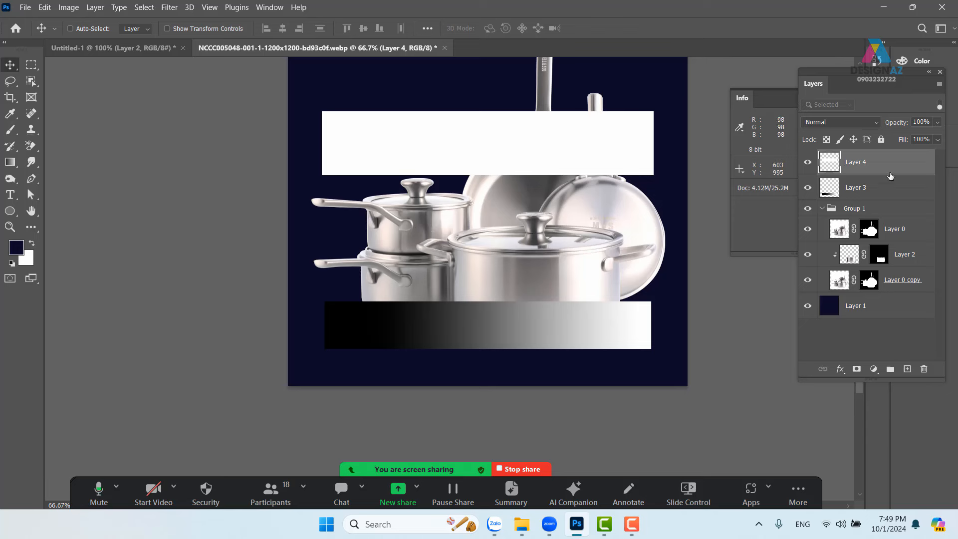
- Test Layer 4's Blend If with the Current Layer white slider at 248, restore it to 255, and cancel the blending options
right_click(916, 166)
click(784, 7)
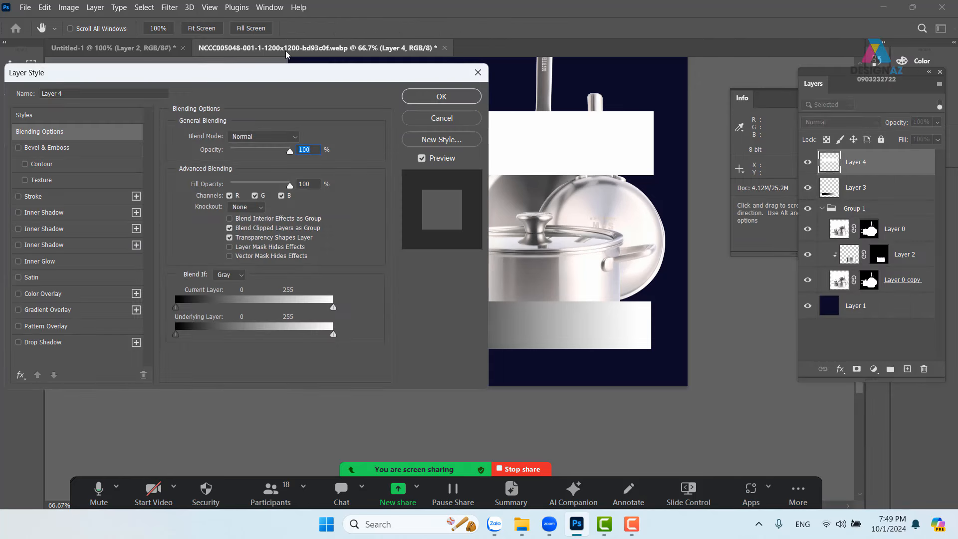
drag(298, 70, 516, 191)
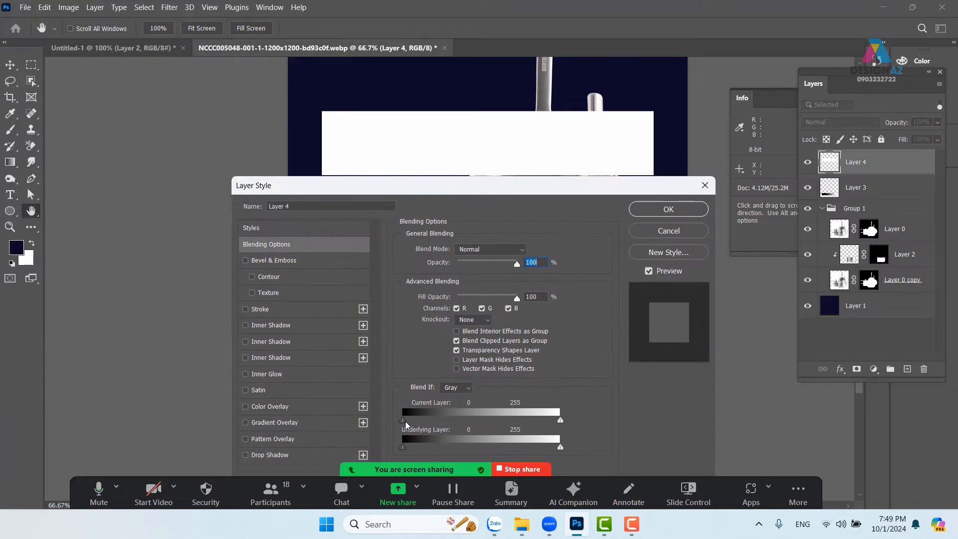
mouse_move(404, 421)
mouse_down()
mouse_move(497, 421)
mouse_move(399, 428)
mouse_up()
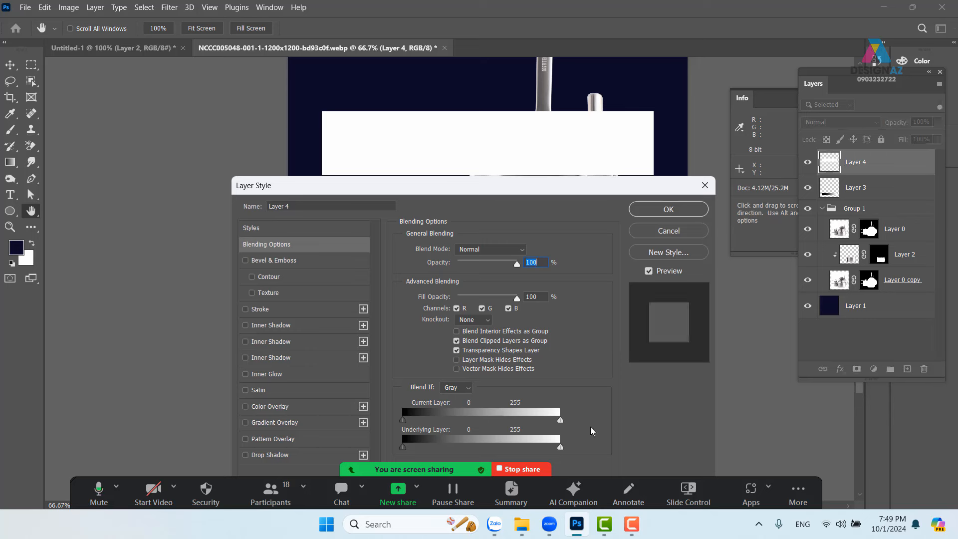
drag(560, 421, 556, 422)
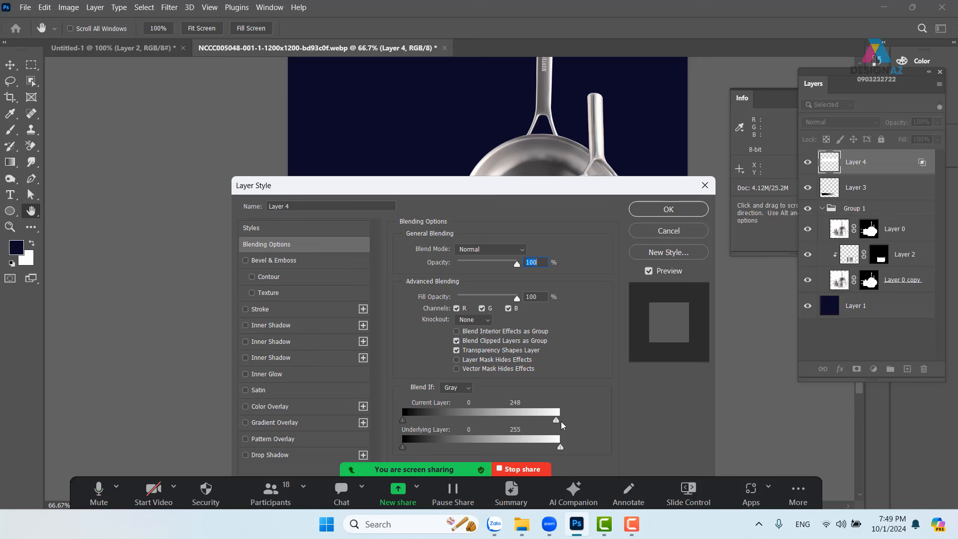
drag(558, 420, 562, 420)
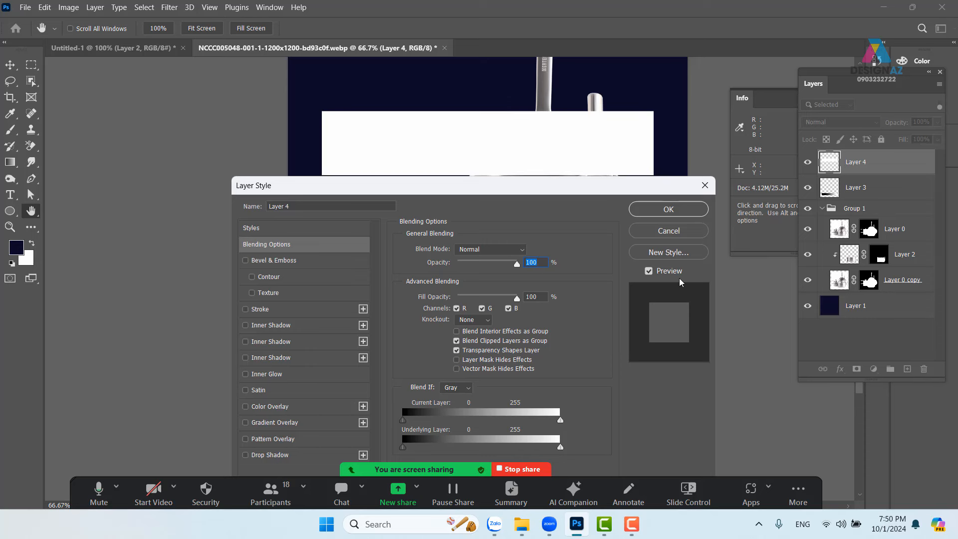
drag(576, 184, 257, 73)
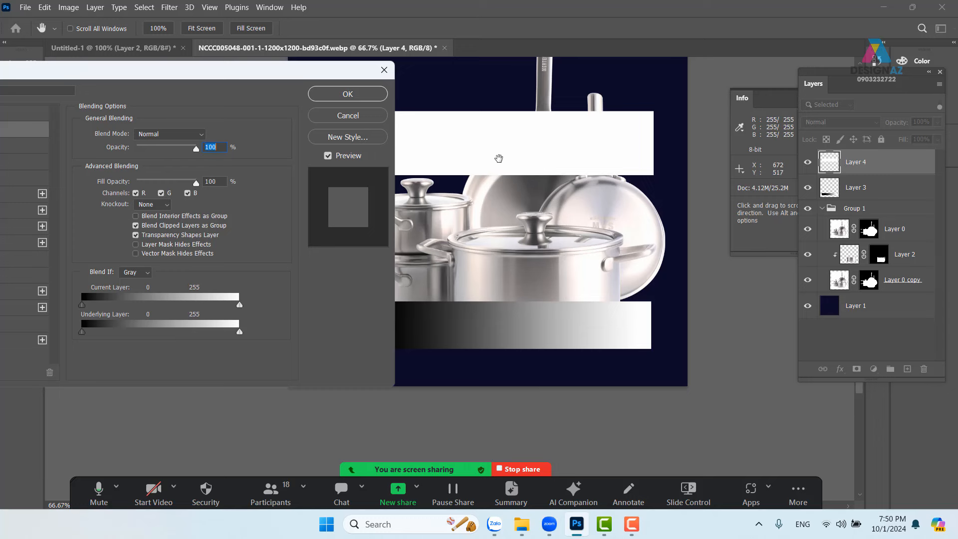
click(348, 115)
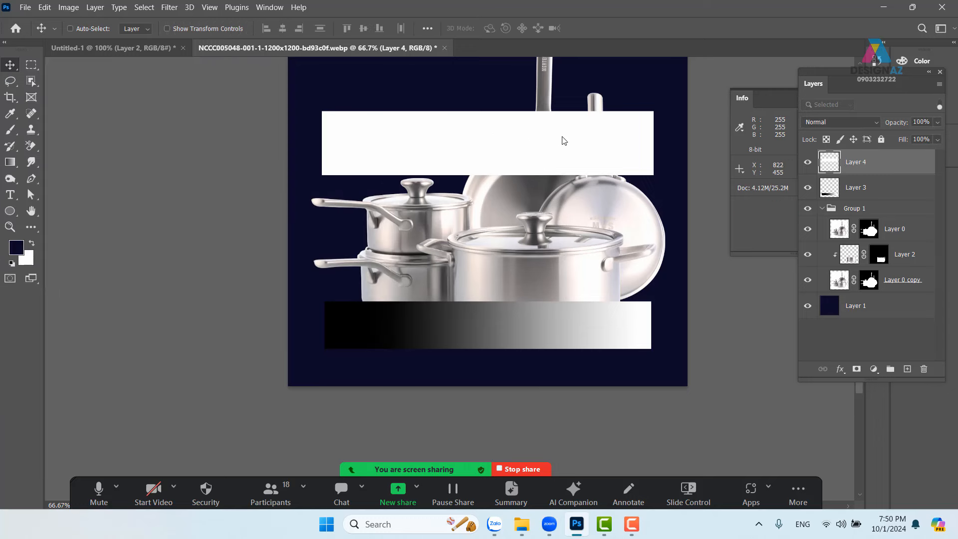
- Move the white strip down across the pots and back up over the frying pans' handles
right_click(563, 140)
click(579, 142)
drag(545, 131, 543, 214)
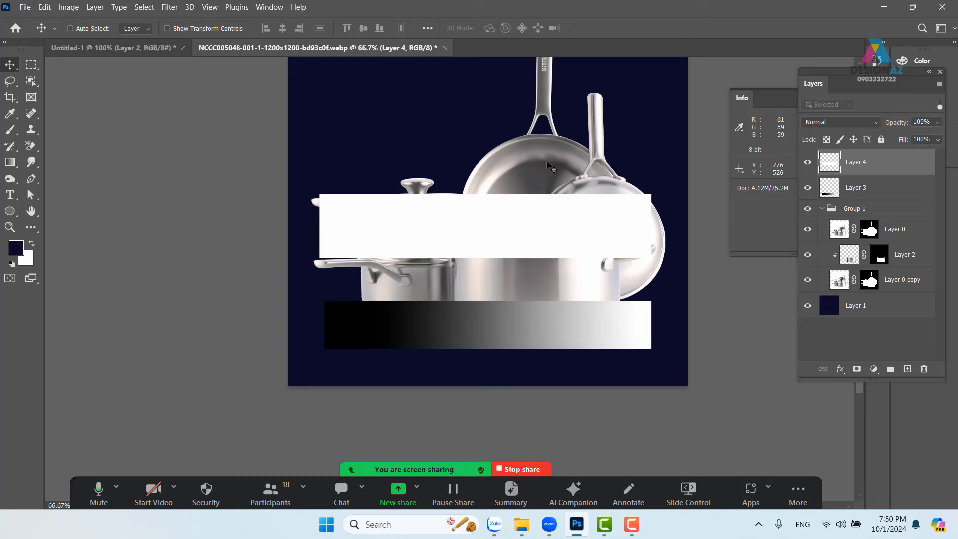
right_click(555, 200)
click(568, 209)
drag(539, 206, 550, 128)
- Test Layer 4's Blend If with the Underlying Layer white slider at 91 and at 134, and close the blending options
right_click(873, 167)
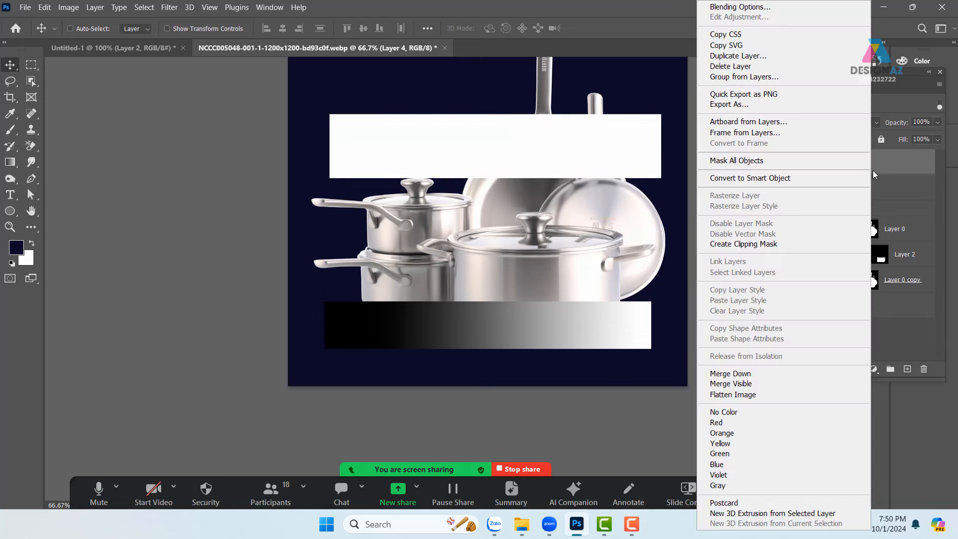
click(741, 7)
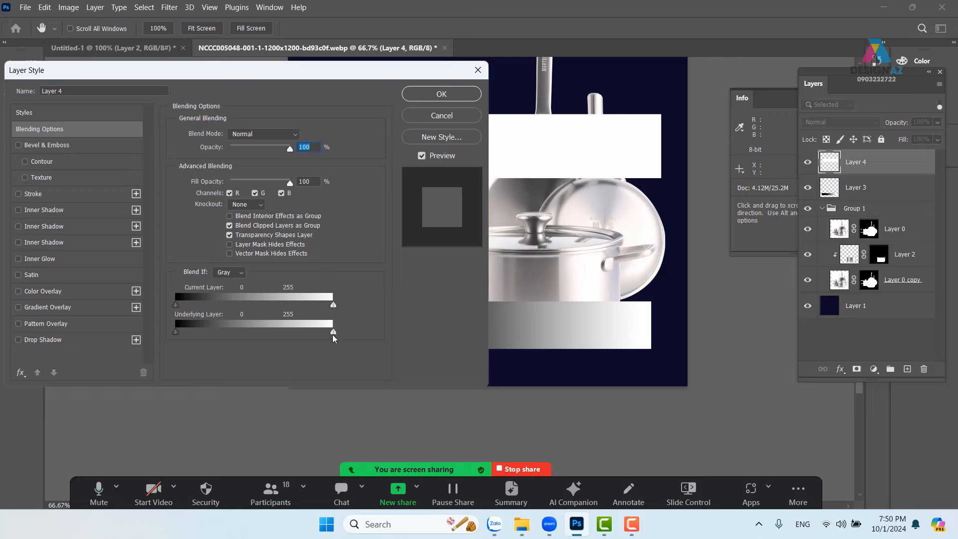
drag(334, 333, 233, 334)
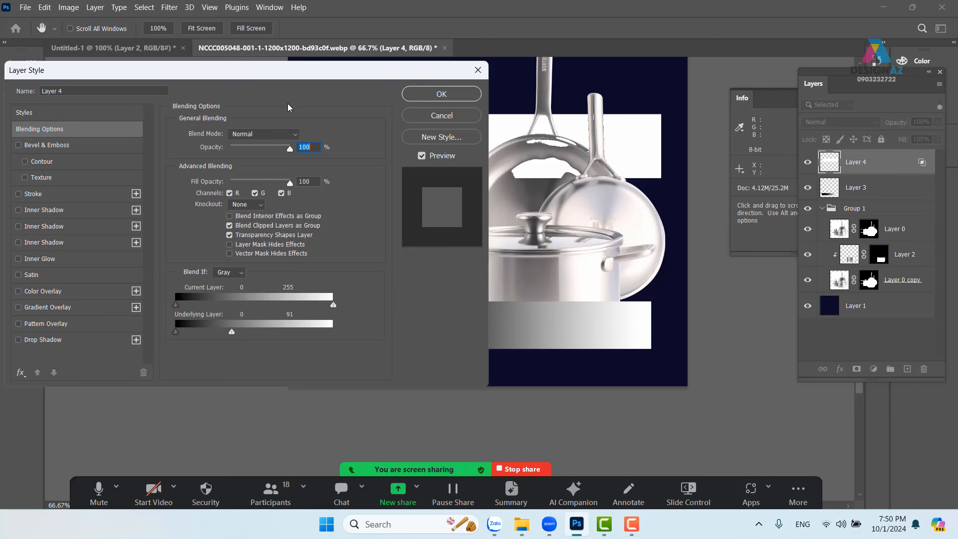
drag(343, 74, 213, 98)
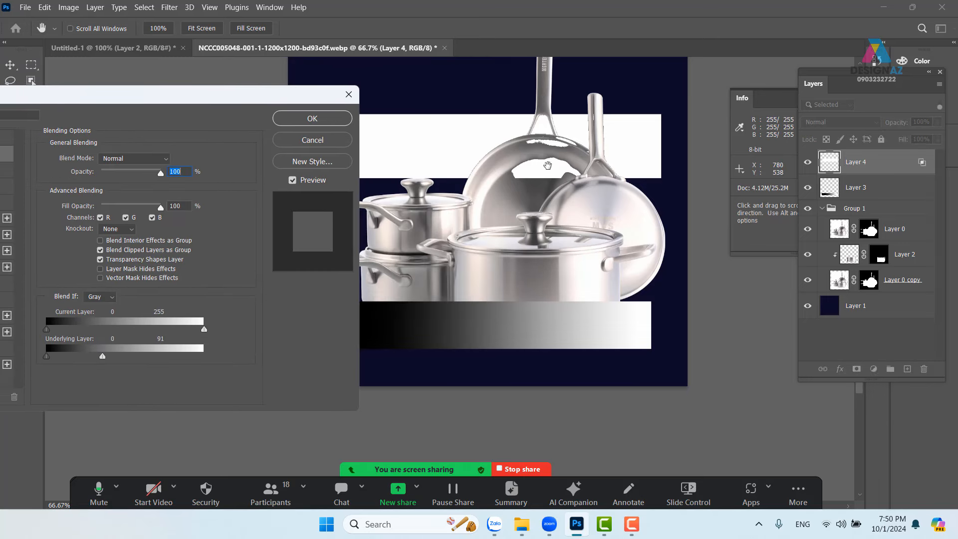
drag(102, 357, 130, 354)
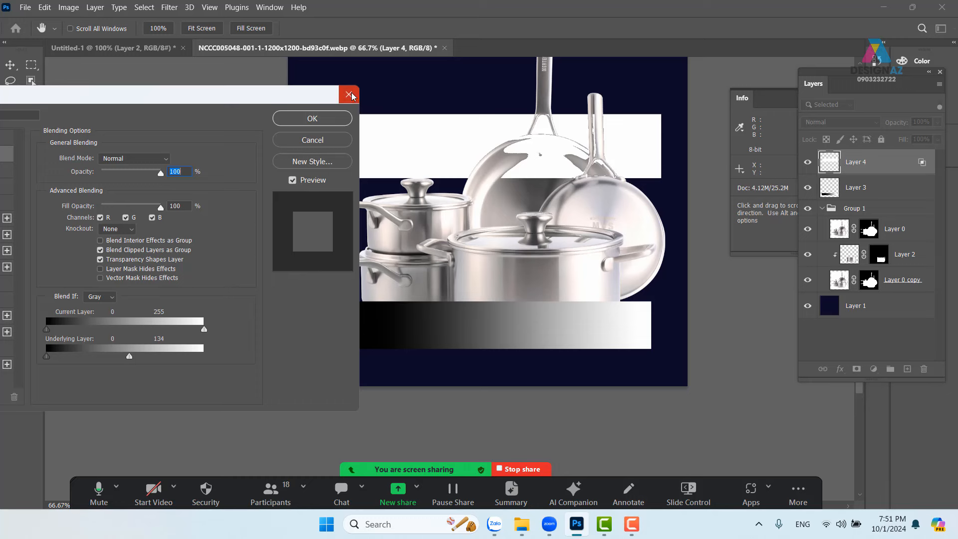
click(339, 120)
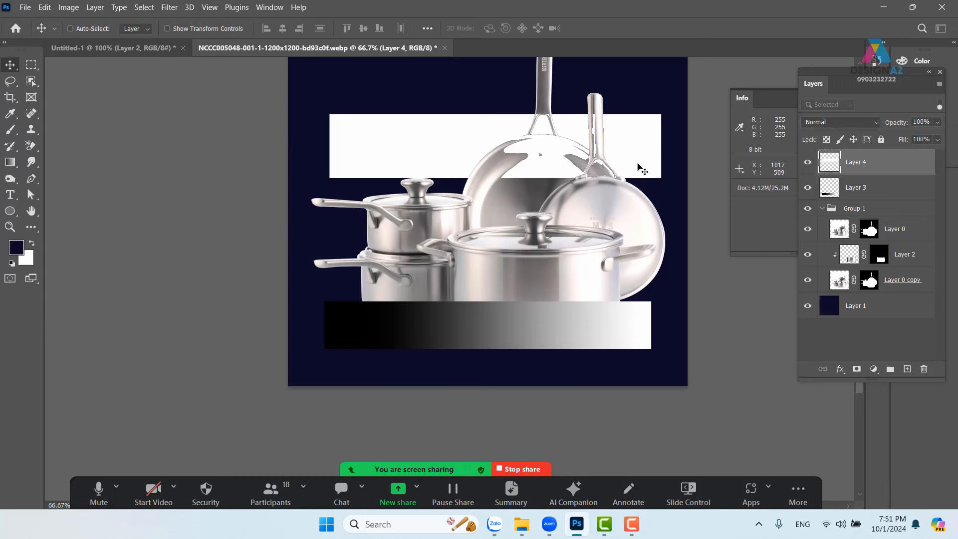
- Delete the white strip's layer, Layer 4
click(924, 369)
click(447, 205)
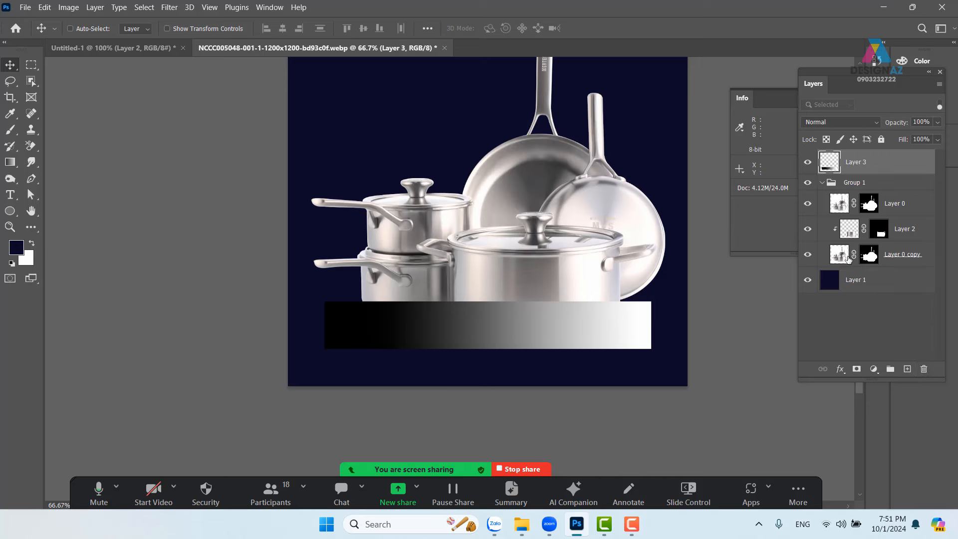
- Test Layer 3's Blend If with the Current Layer white slider at 125, 169 and split to 43 / 169, and cancel the blending options
right_click(871, 166)
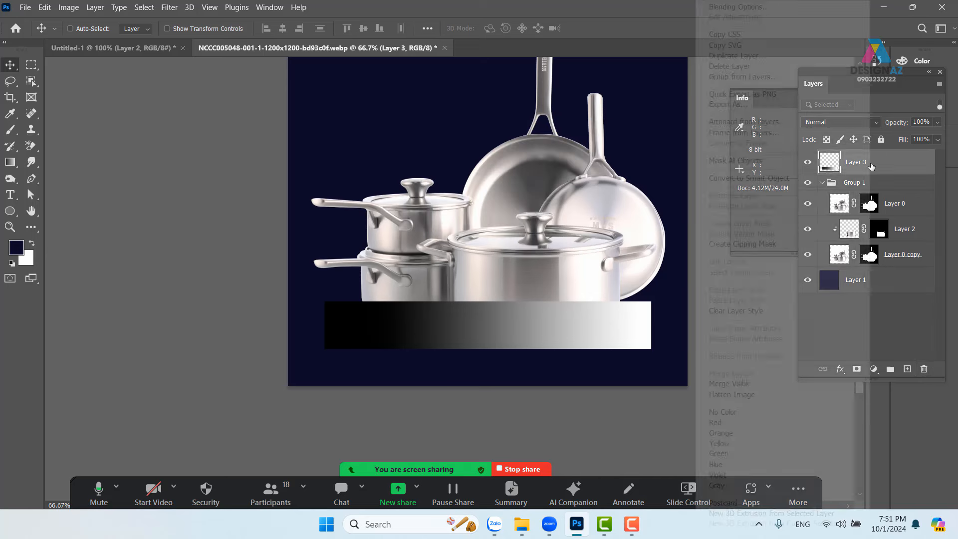
click(758, 6)
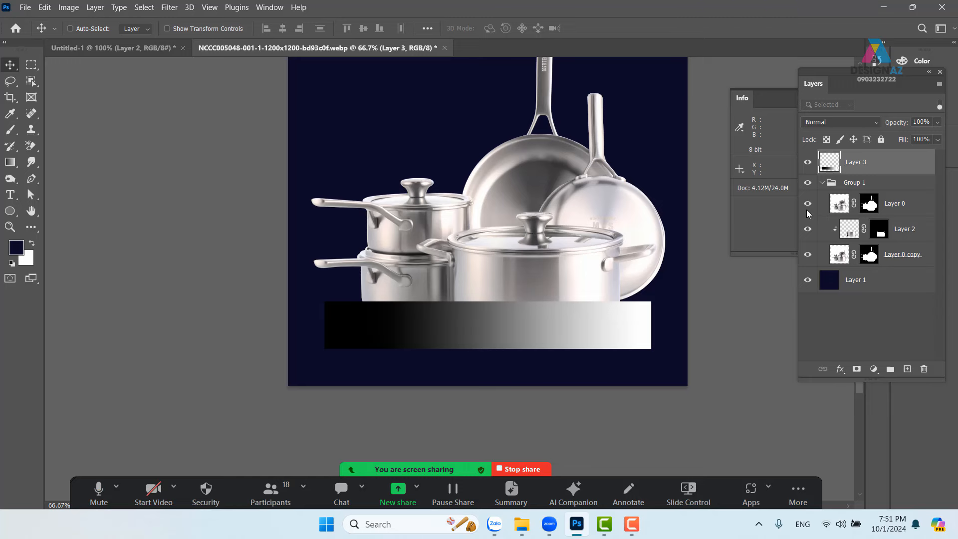
drag(360, 98, 230, 78)
drag(200, 329, 120, 302)
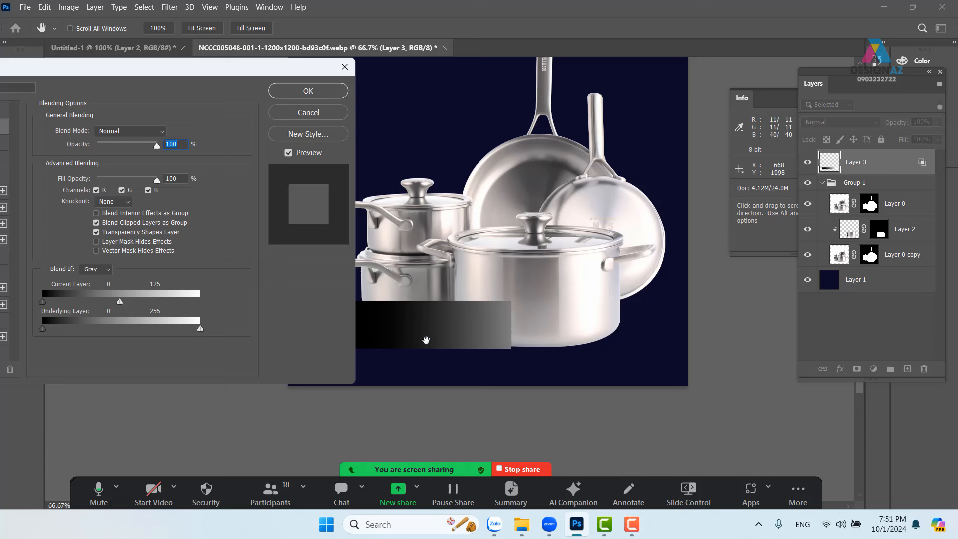
drag(121, 302, 148, 322)
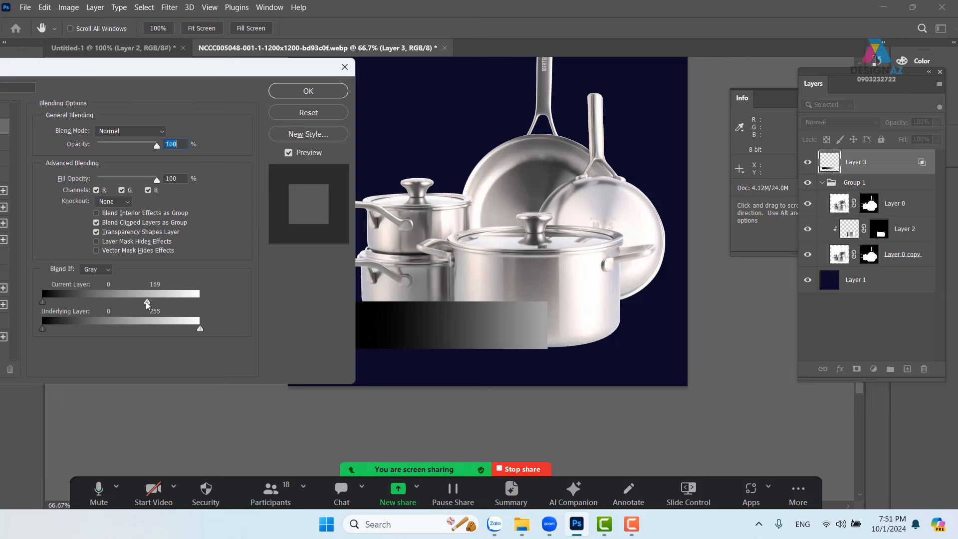
key(alt)
key(alt)
drag(147, 305, 71, 313)
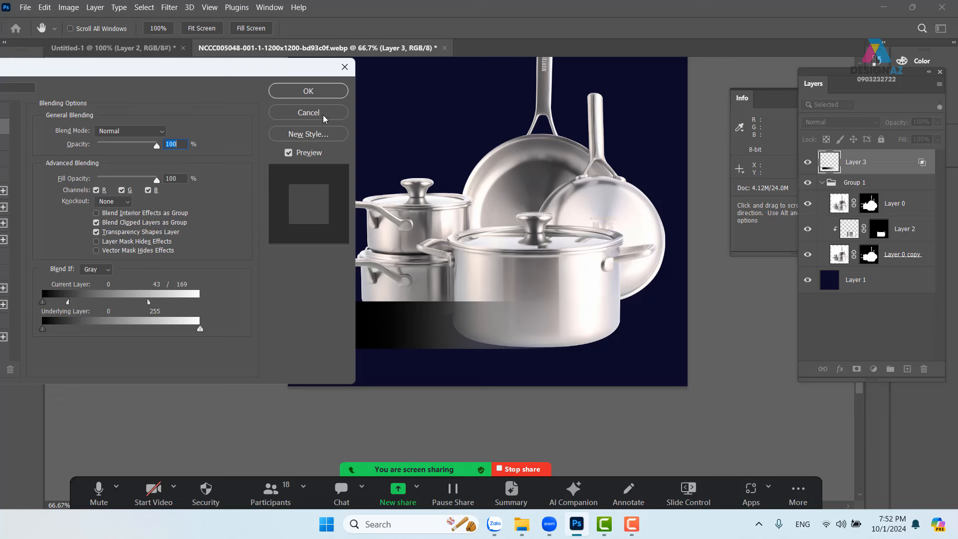
click(309, 113)
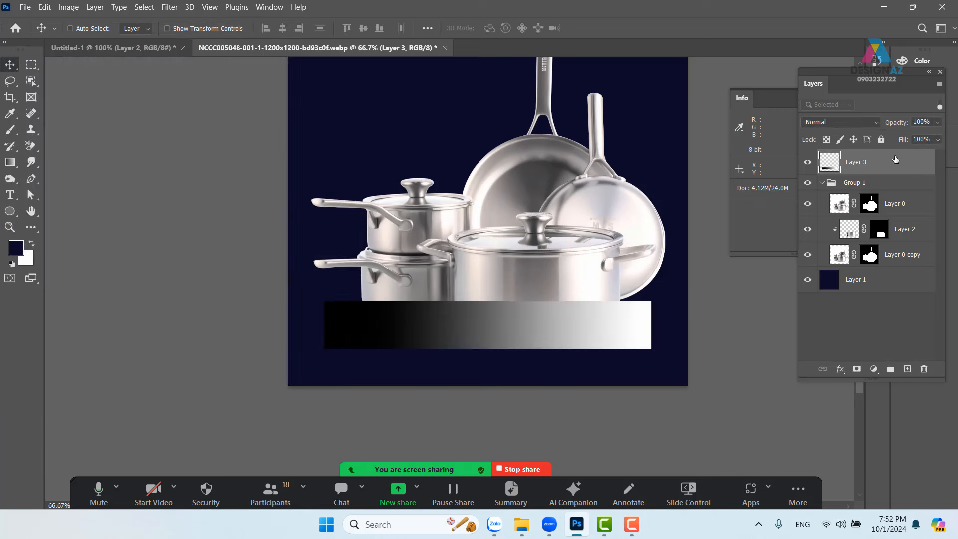
- Delete the gradient strip's layer, Layer 3, and duplicate the cookware group, Group 1
key(Delete)
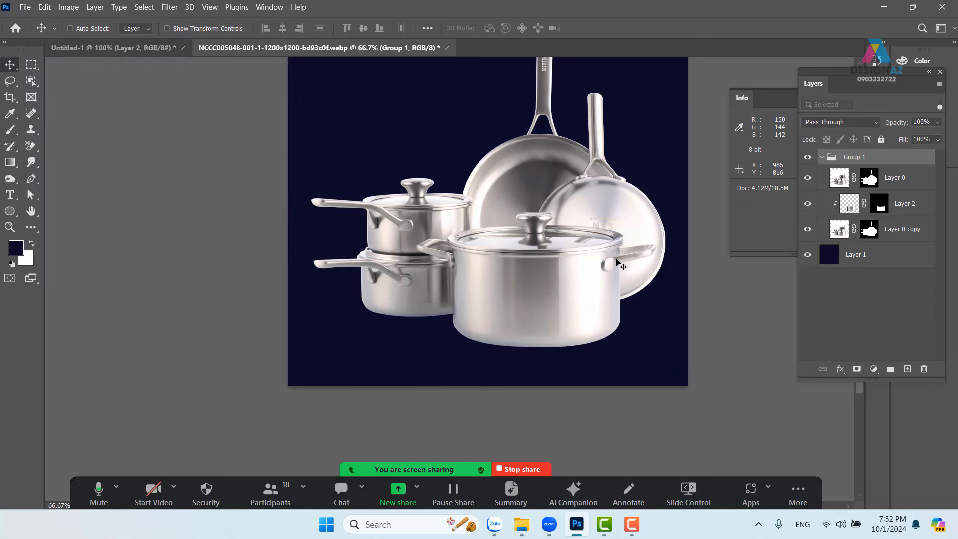
drag(597, 226, 541, 263)
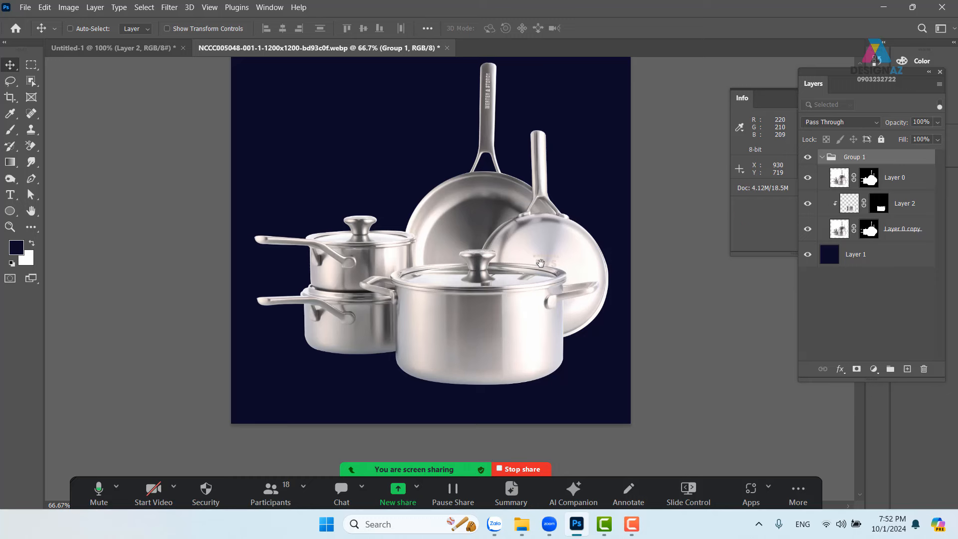
key(ctrl)
key(ctrl+j)
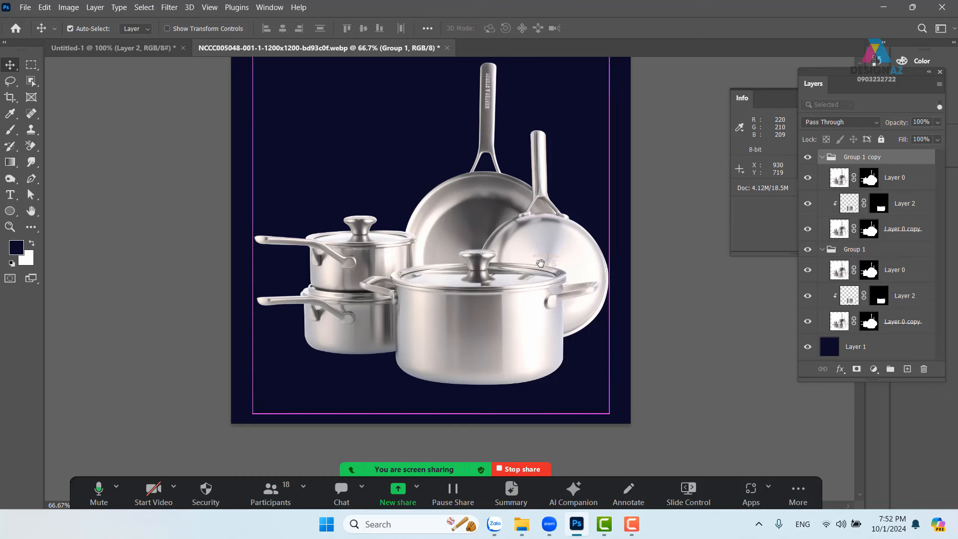
- Try moving the duplicated cookware group diagonally up and to the right of the original, and undo the move
drag(471, 321, 576, 250)
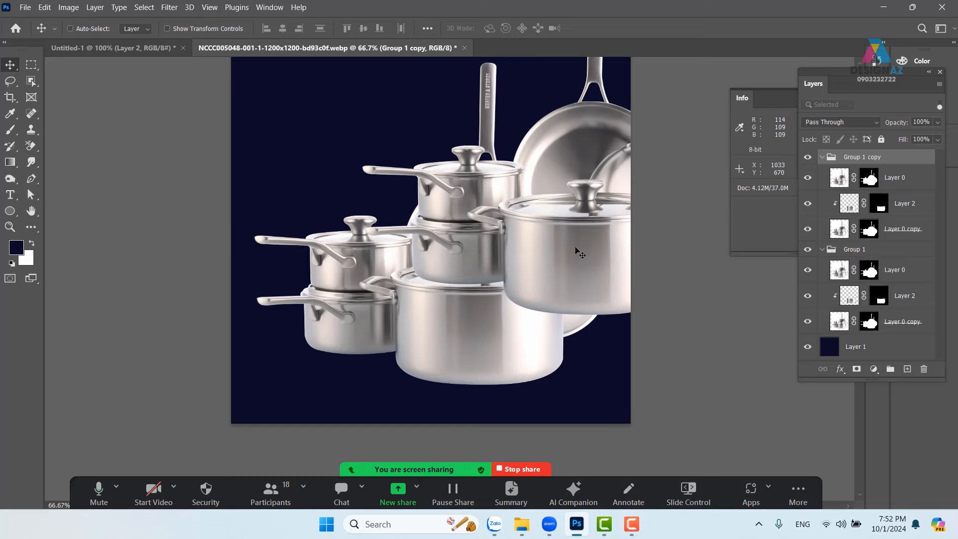
key(ctrl+z)
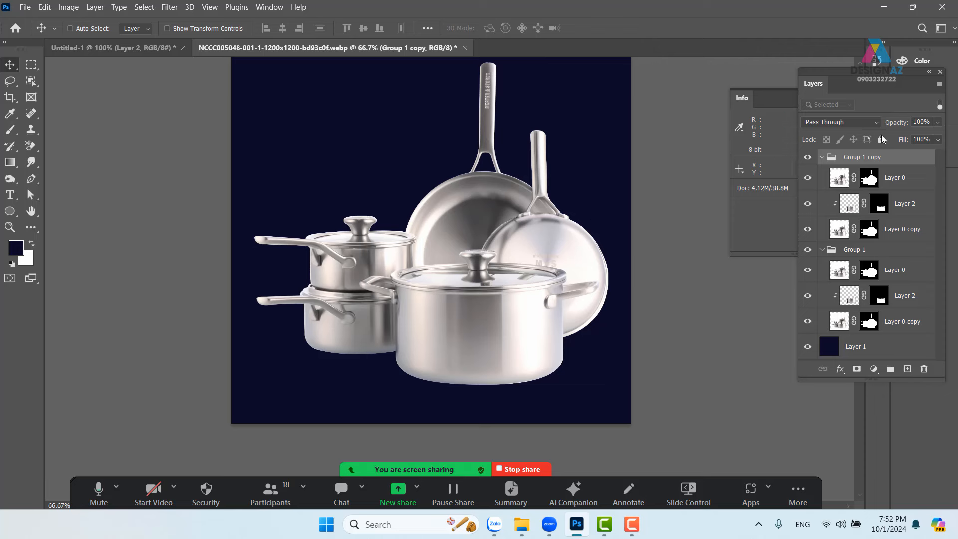
- Set the duplicated group's blend mode to Multiply, and undo a trial move of it above the original cookware
click(865, 124)
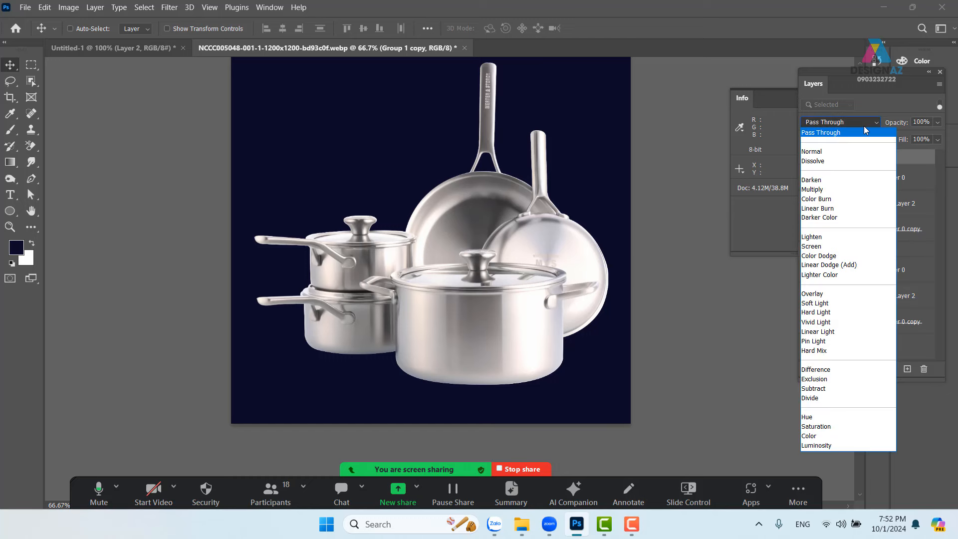
click(825, 193)
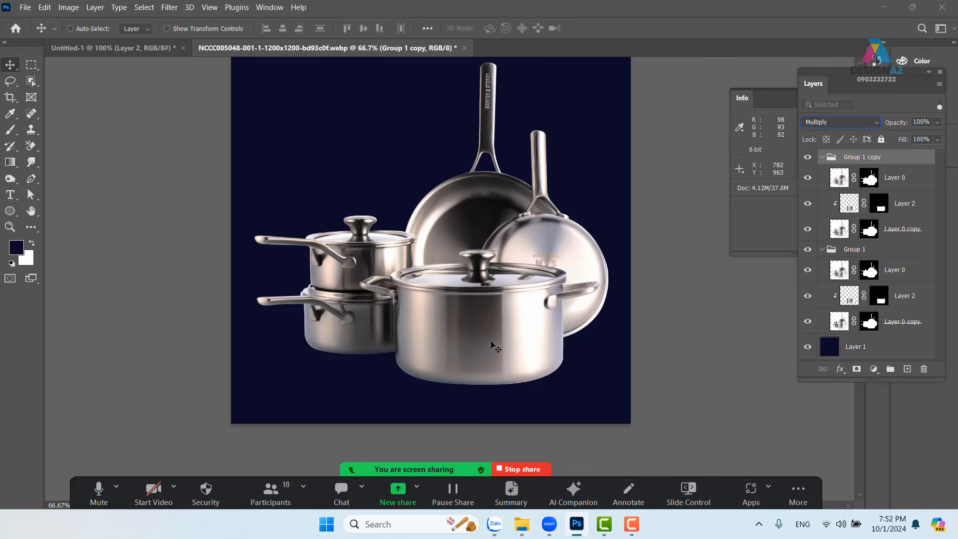
drag(491, 343, 471, 211)
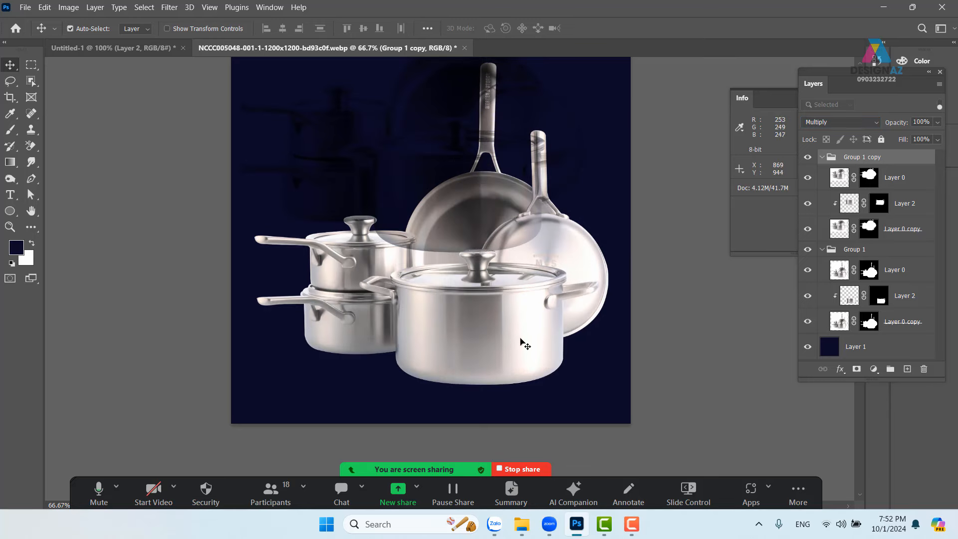
key(ctrl+z)
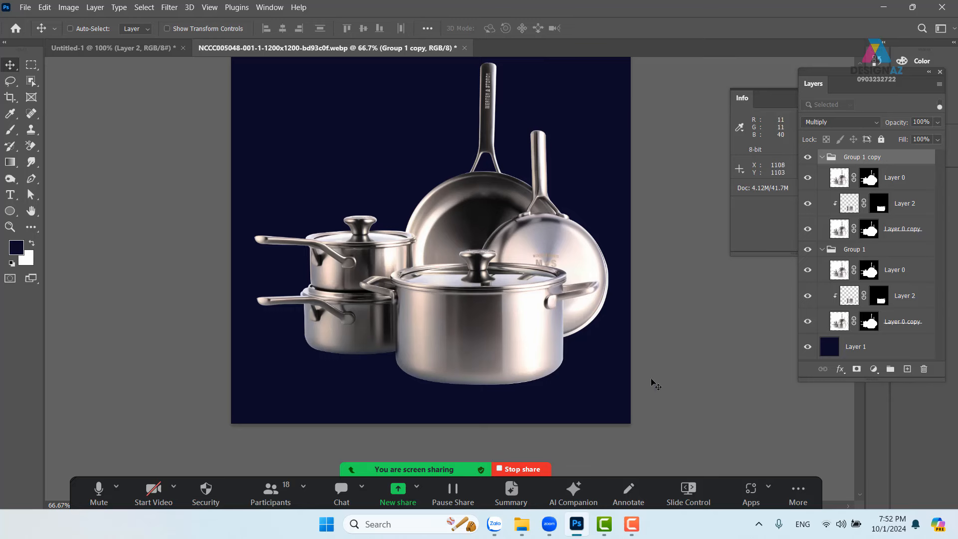
- Open the blending options of Group 1 copy and set its Blend If Current Layer white slider to 204, trying 142 first
right_click(893, 158)
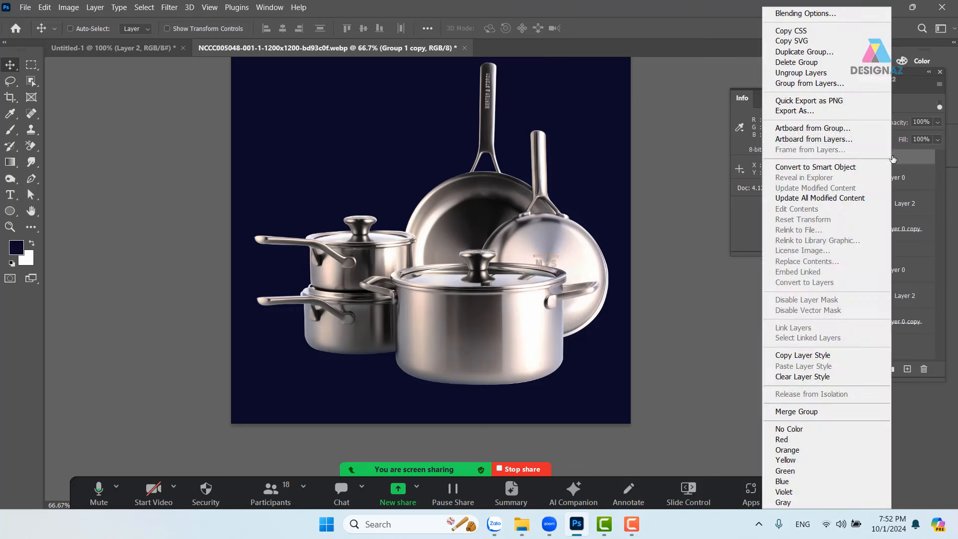
click(833, 14)
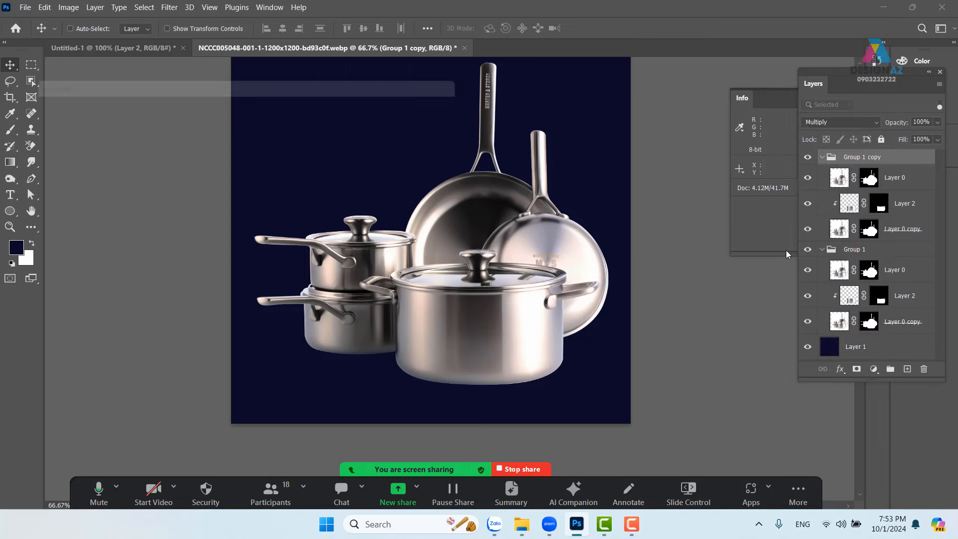
drag(285, 73, 809, 63)
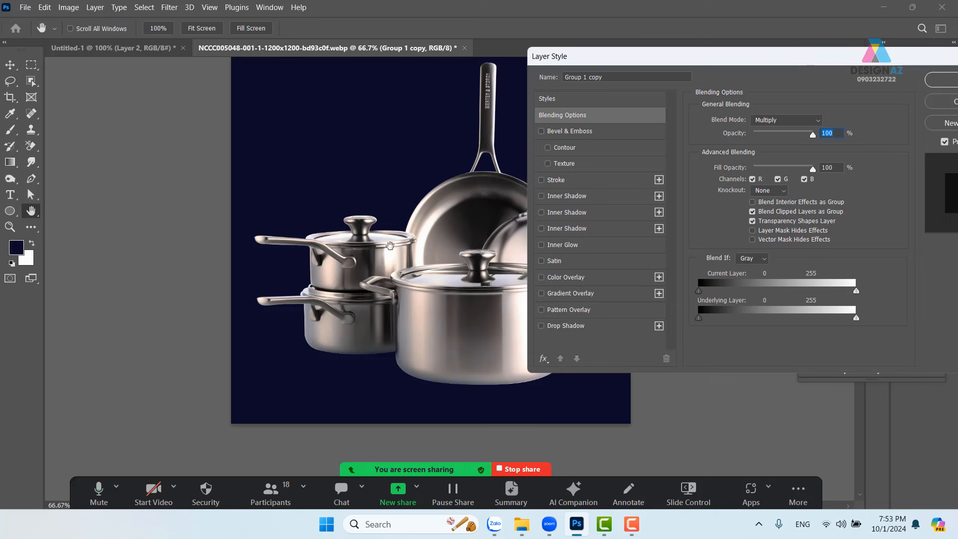
drag(428, 255, 388, 245)
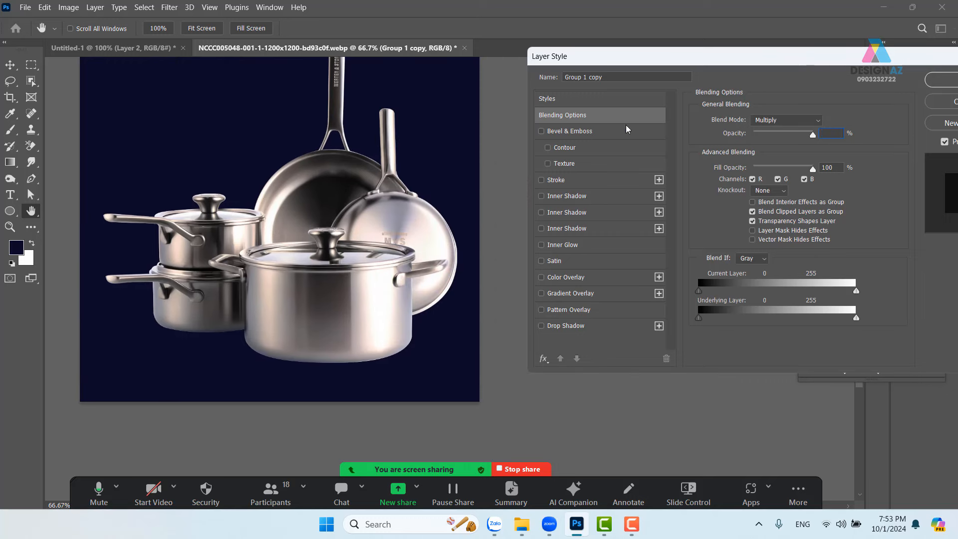
drag(658, 61, 624, 74)
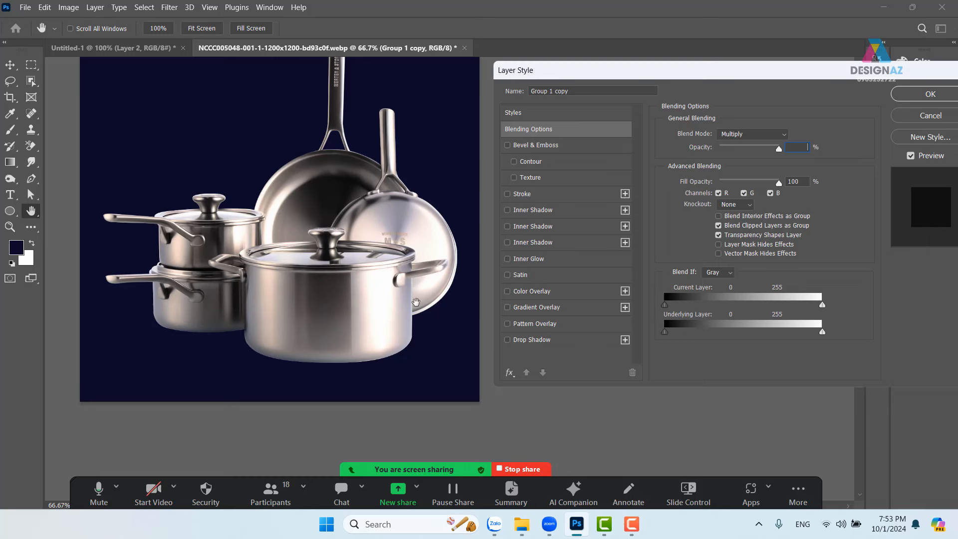
click(823, 306)
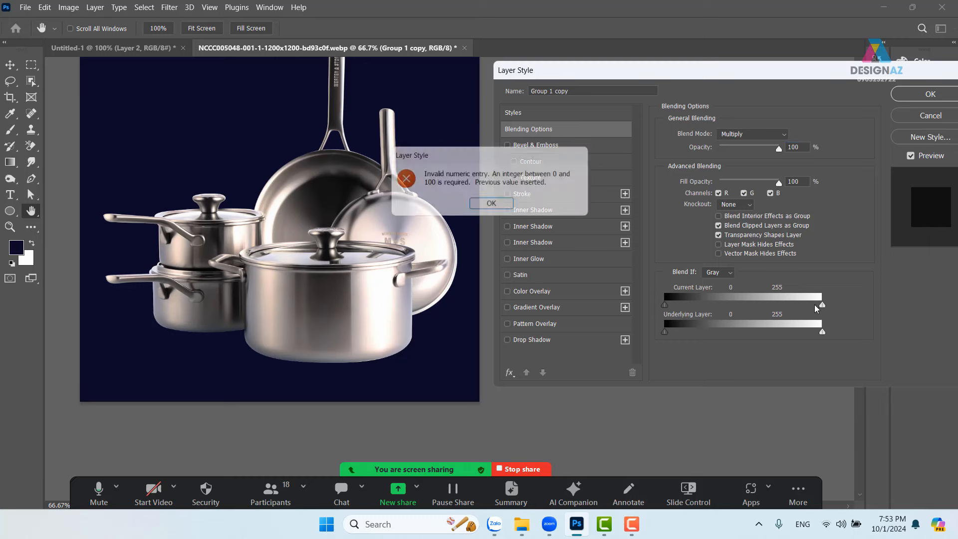
click(492, 205)
drag(822, 304, 753, 303)
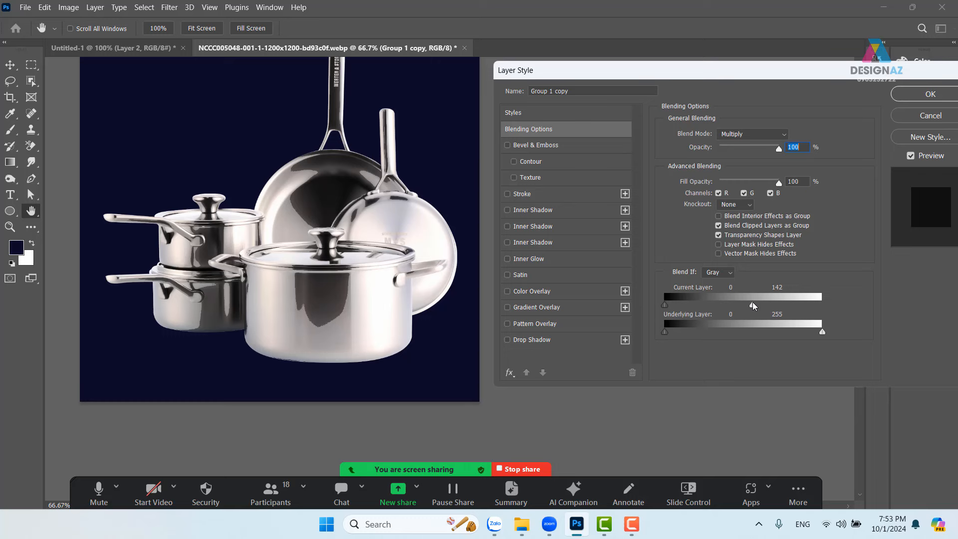
drag(754, 303, 791, 302)
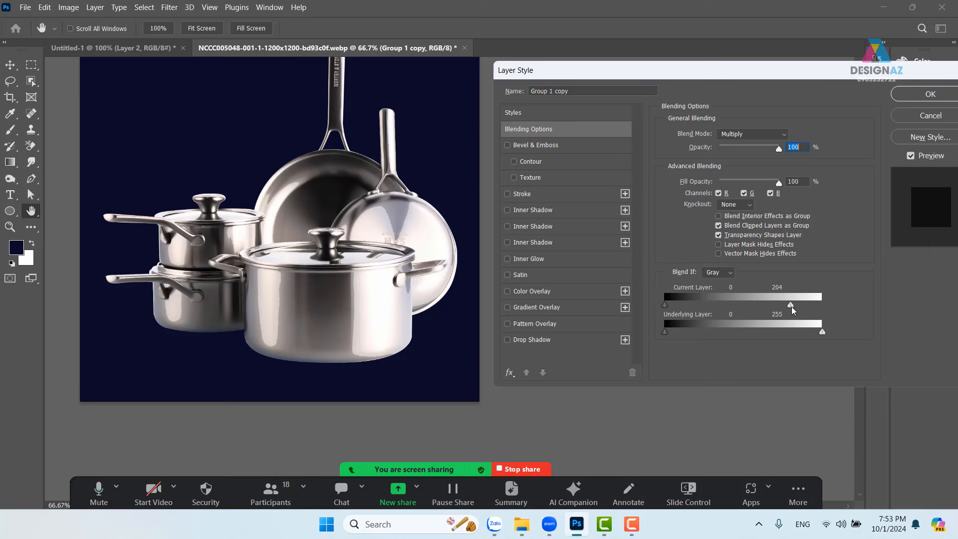
- Split Group 1 copy's Current Layer white slider in Blend If and adjust its halves to 37 / 170
key(alt)
drag(791, 306, 732, 301)
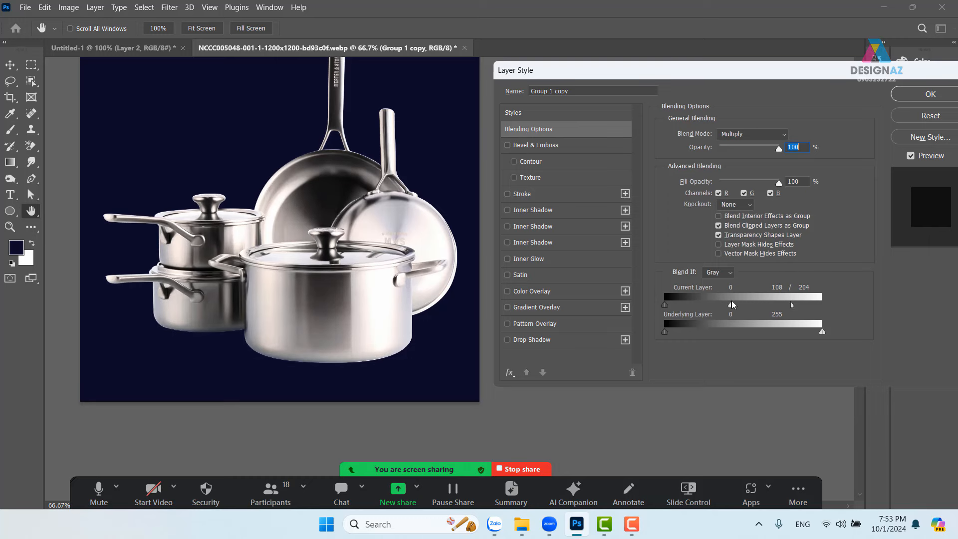
key(alt)
drag(791, 305, 785, 306)
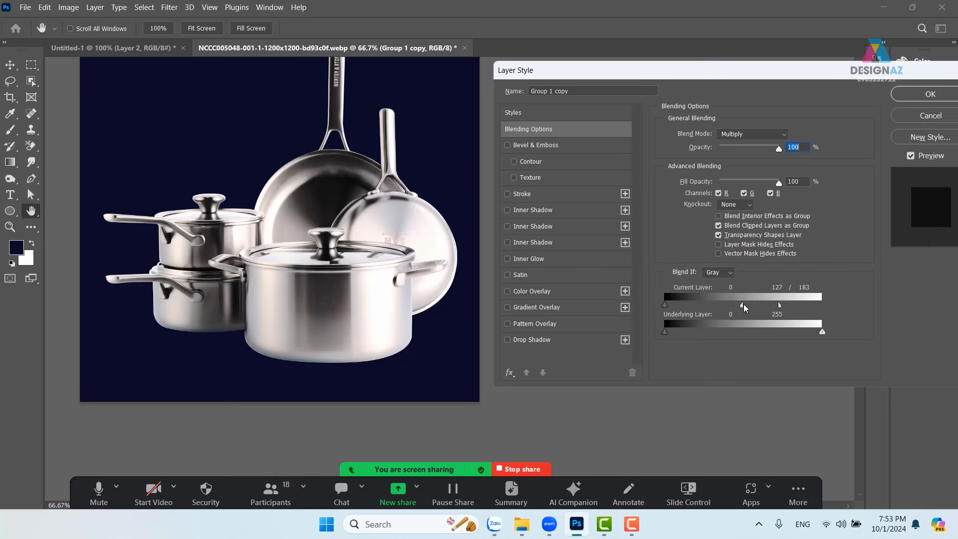
drag(742, 305, 732, 304)
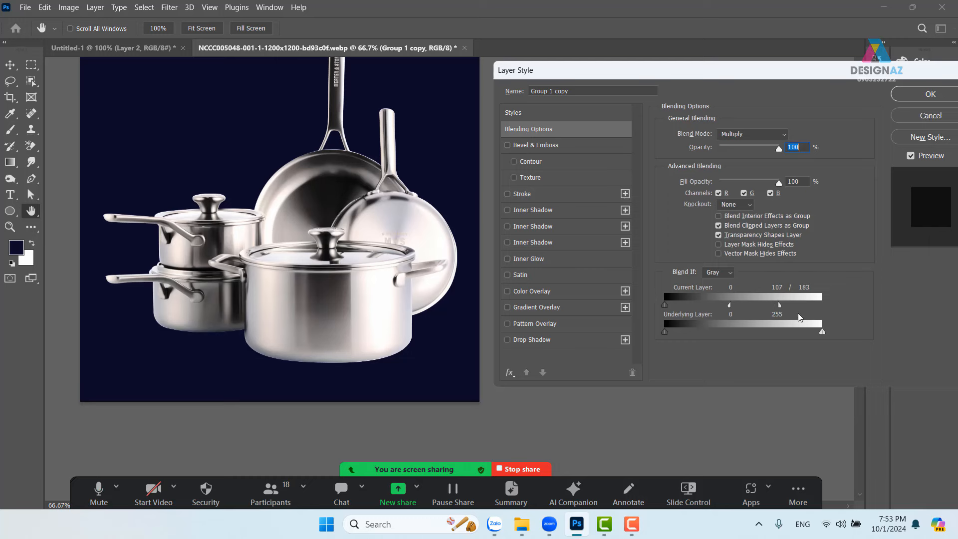
key(alt)
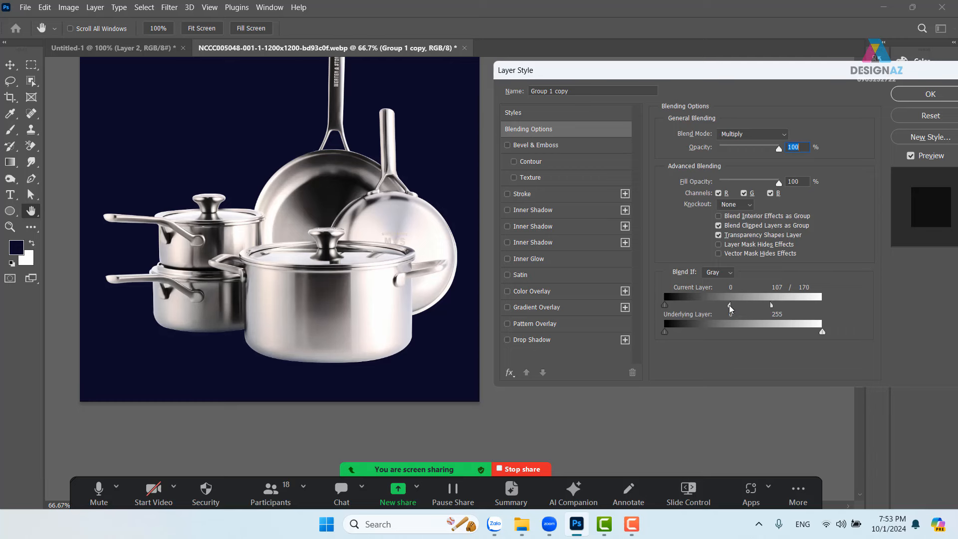
drag(731, 306, 689, 305)
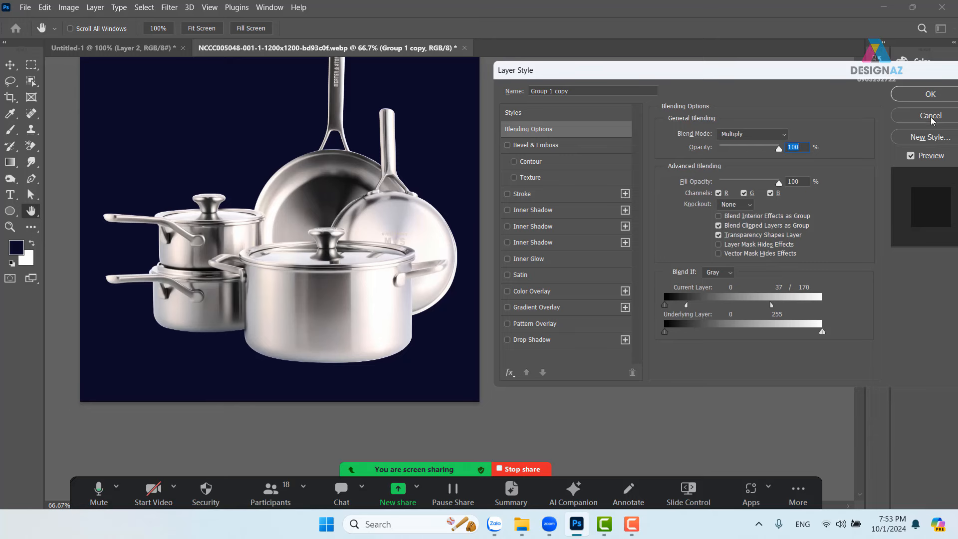
- Apply the blending options to Group 1 copy and toggle the group's visibility to compare the cookware with and without it
click(931, 96)
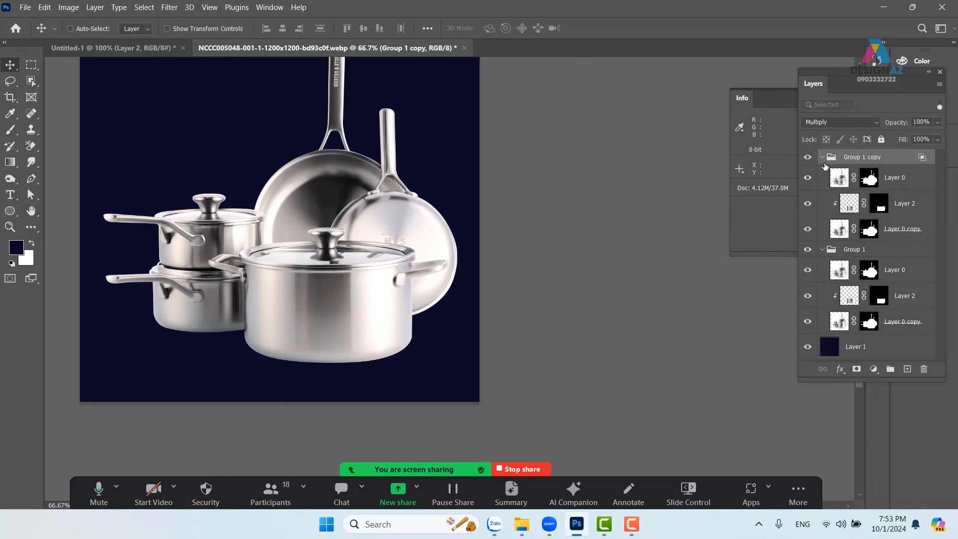
click(809, 158)
click(808, 157)
click(809, 158)
click(808, 157)
click(808, 158)
click(808, 158)
click(808, 158)
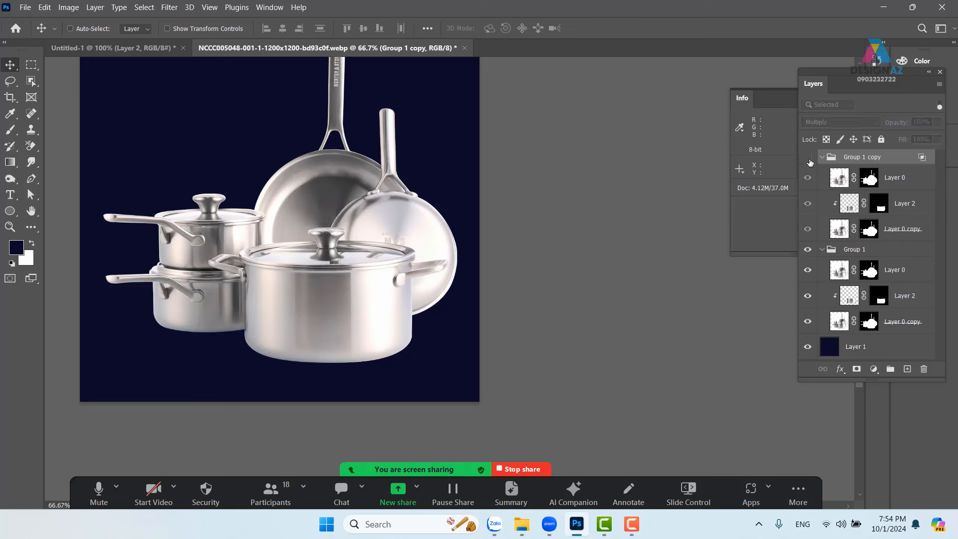
click(808, 158)
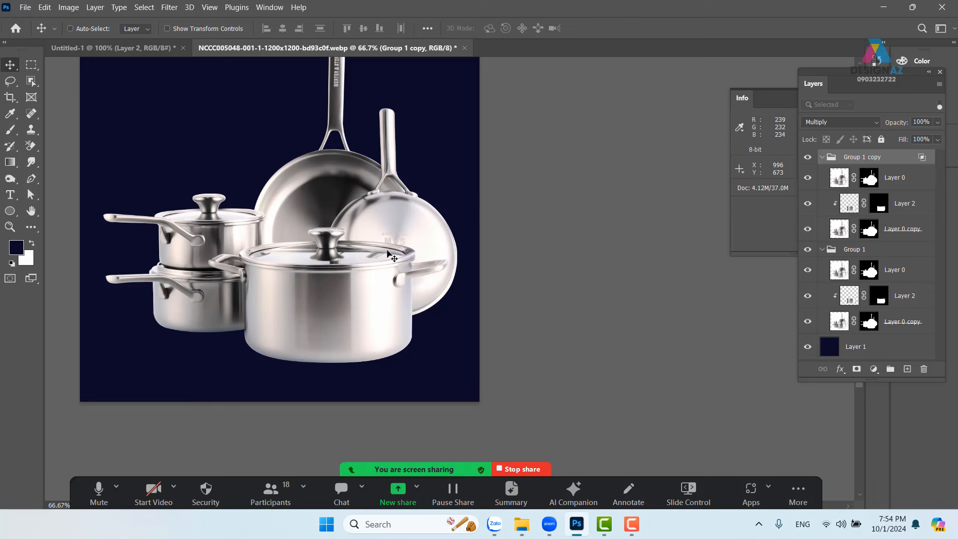
- Collapse and select Group 1 copy and Group 1, and copy both into the Untitled-1 document with the blue podium scene
shift+click(904, 256)
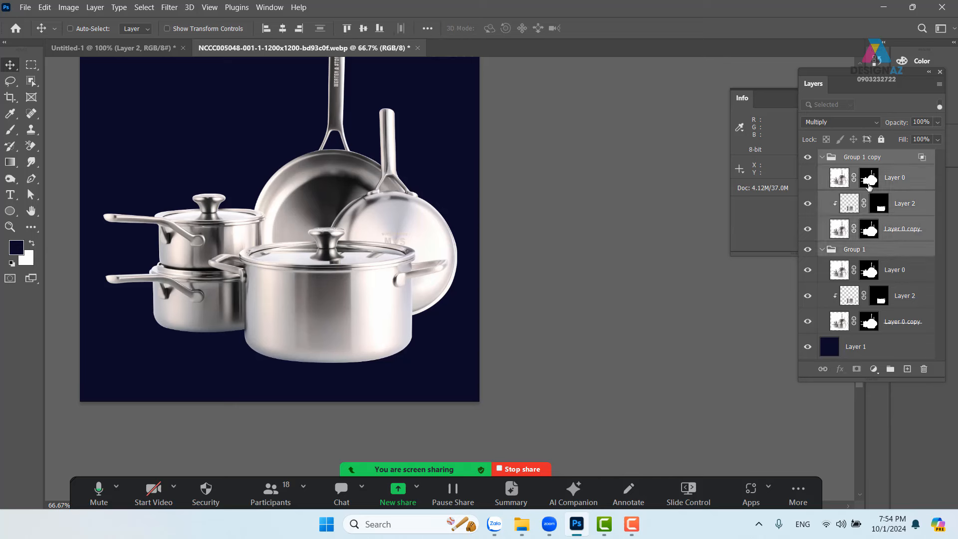
click(823, 157)
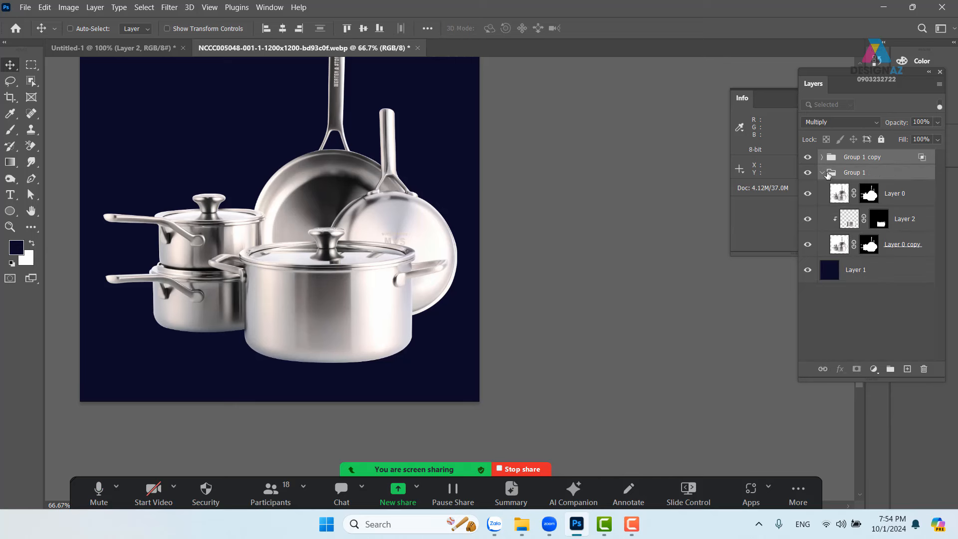
click(826, 172)
click(871, 158)
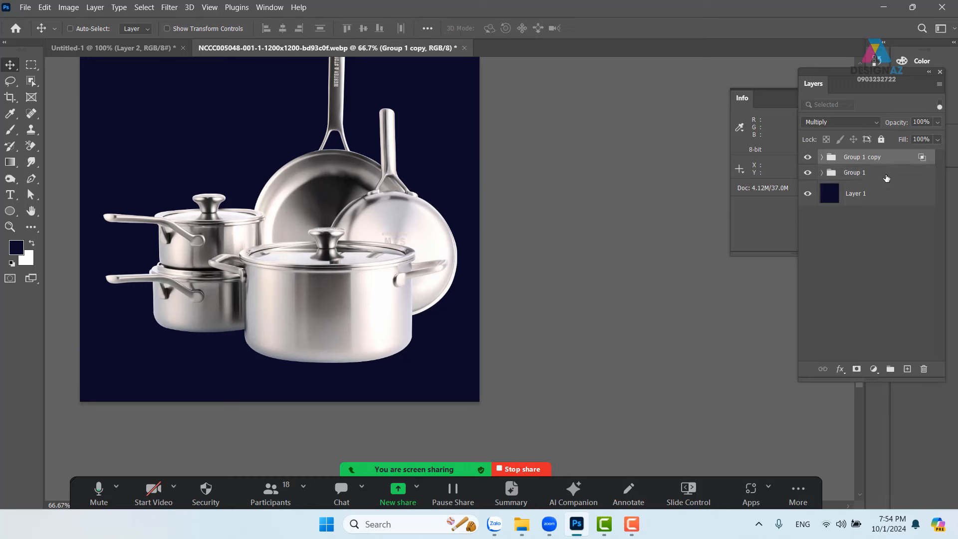
shift+click(886, 175)
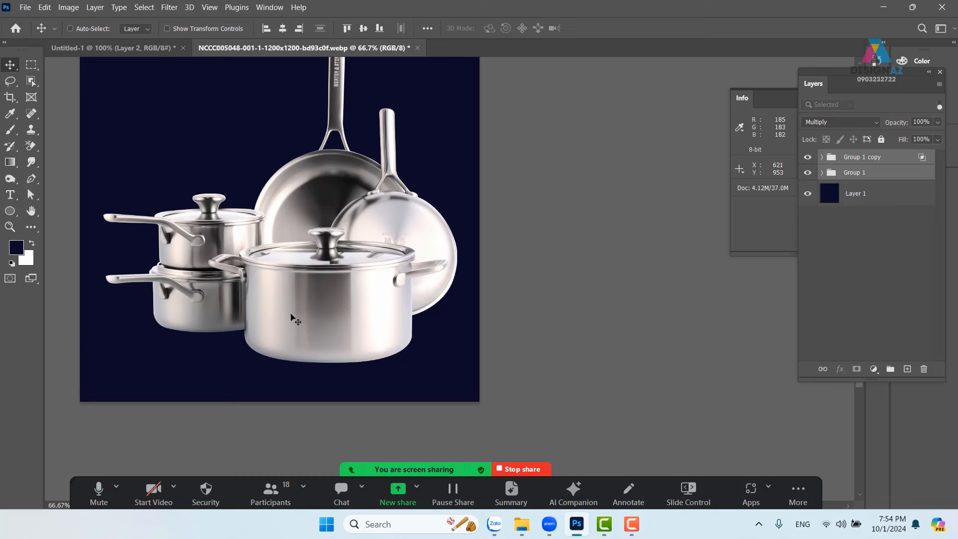
drag(295, 320, 158, 49)
drag(310, 220, 354, 254)
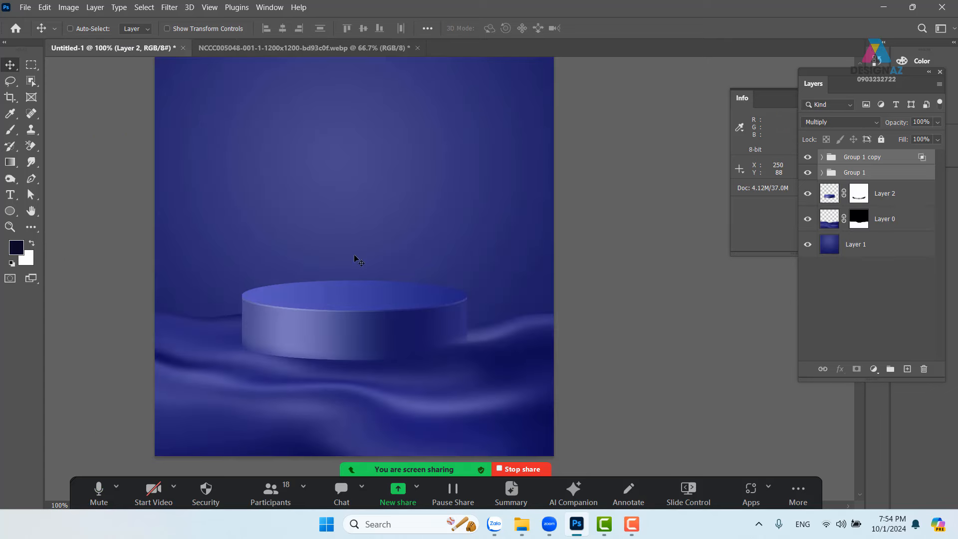
drag(414, 280, 385, 212)
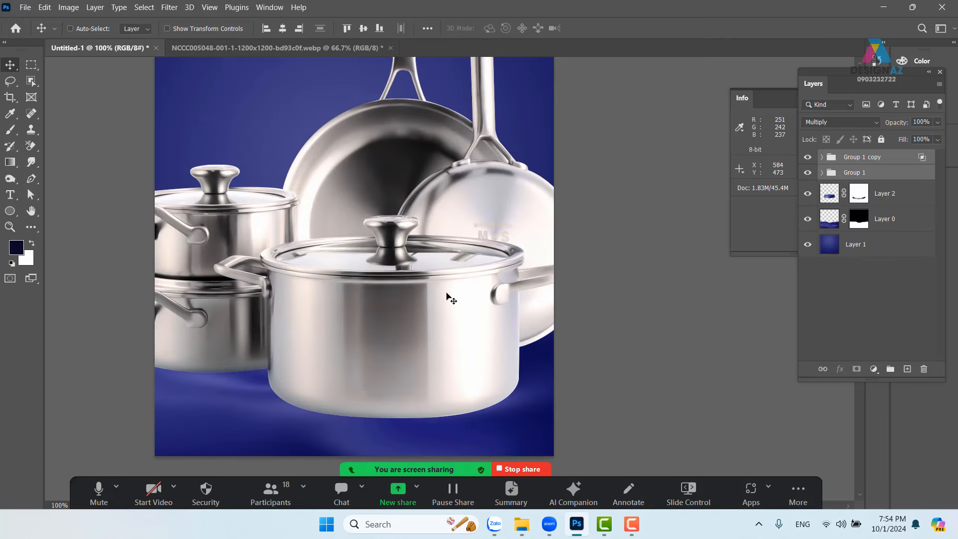
- Scale both cookware groups down to 35.85% and place the cookware standing on the blue podium
key(ctrl+t)
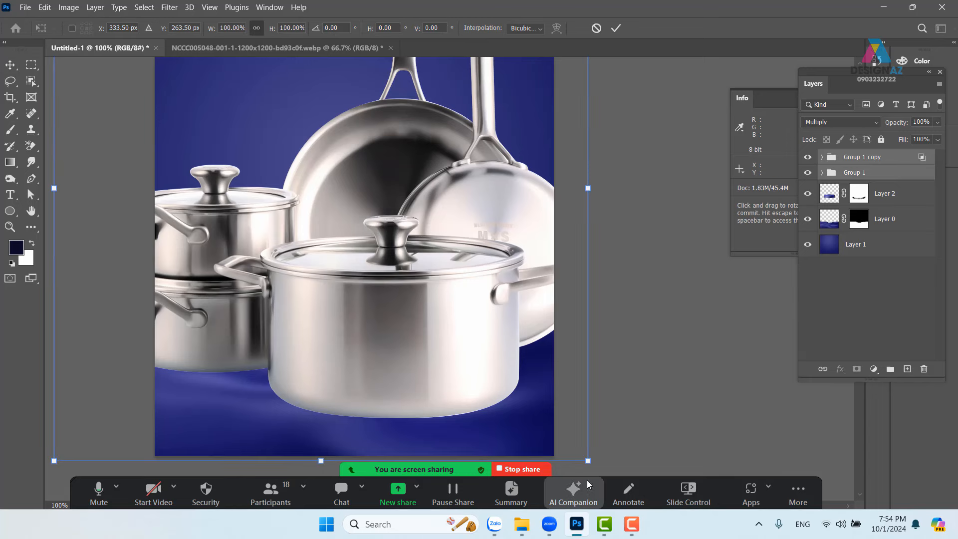
drag(589, 463, 342, 205)
drag(241, 150, 390, 280)
drag(490, 337, 395, 237)
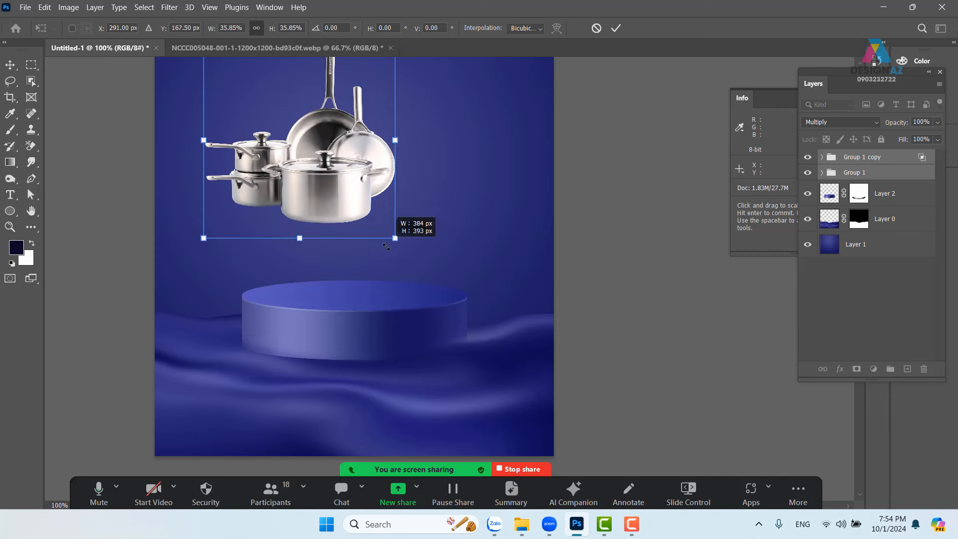
drag(324, 227, 353, 285)
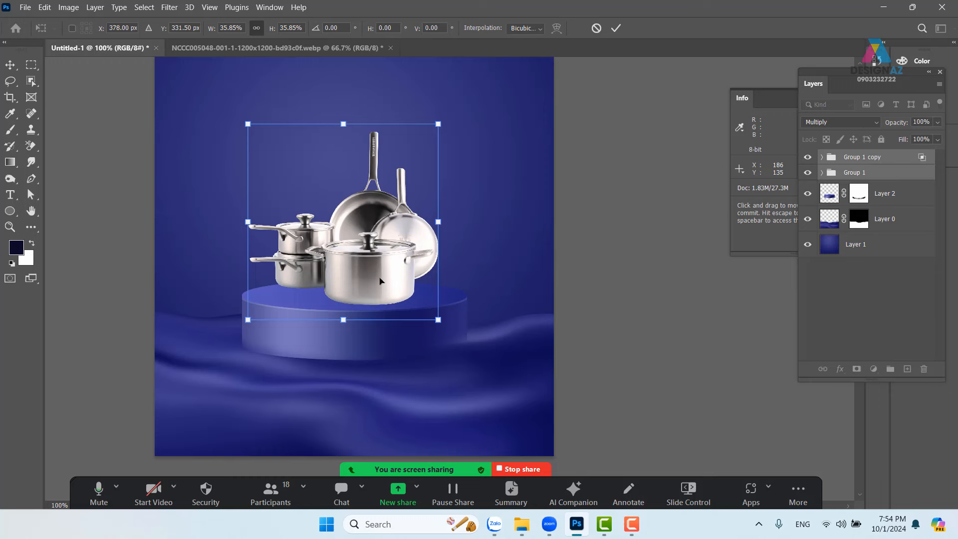
drag(380, 281, 378, 285)
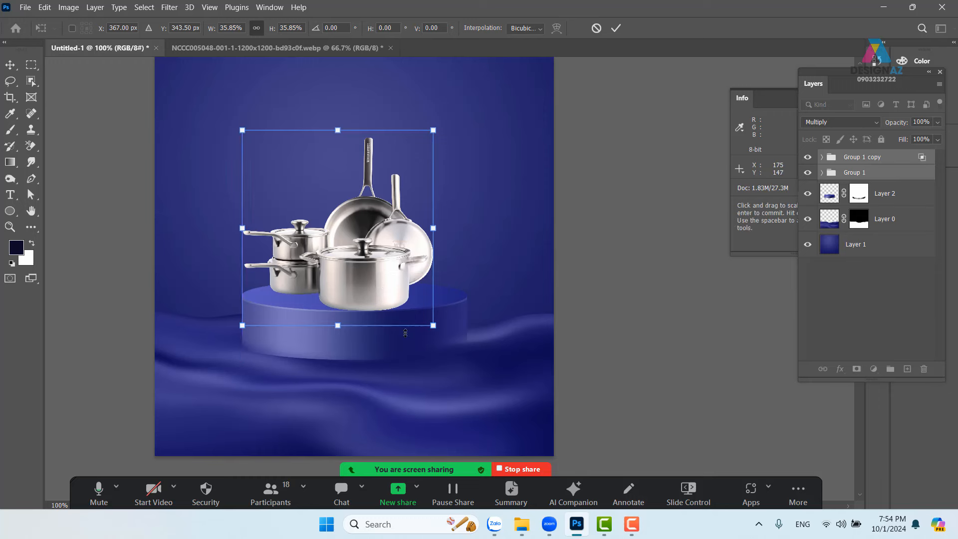
drag(380, 295, 379, 290)
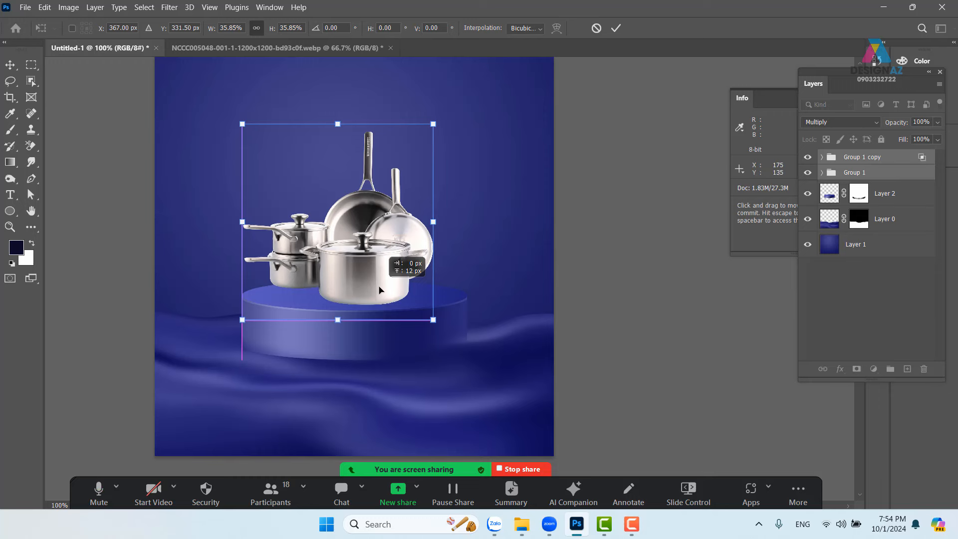
key(shift+Down)
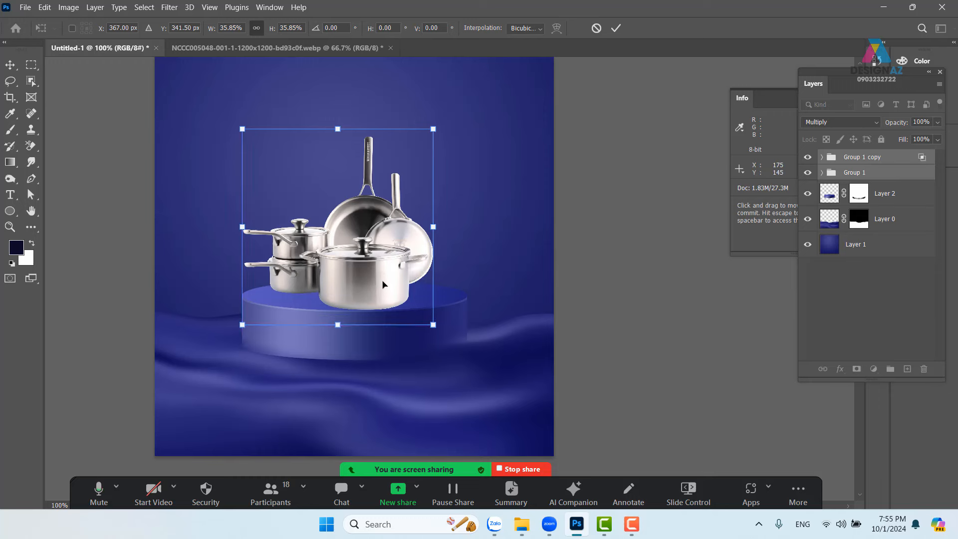
key(Return)
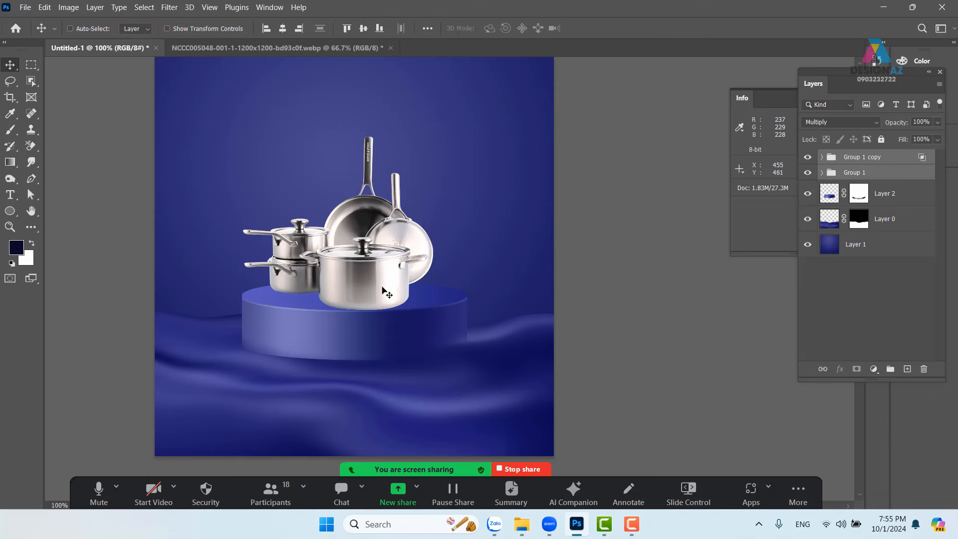
key(shift+Up)
key(shift+Down)
- Add a new empty layer directly above the podium's Layer 2, beneath the cookware groups
key(ctrl+plus)
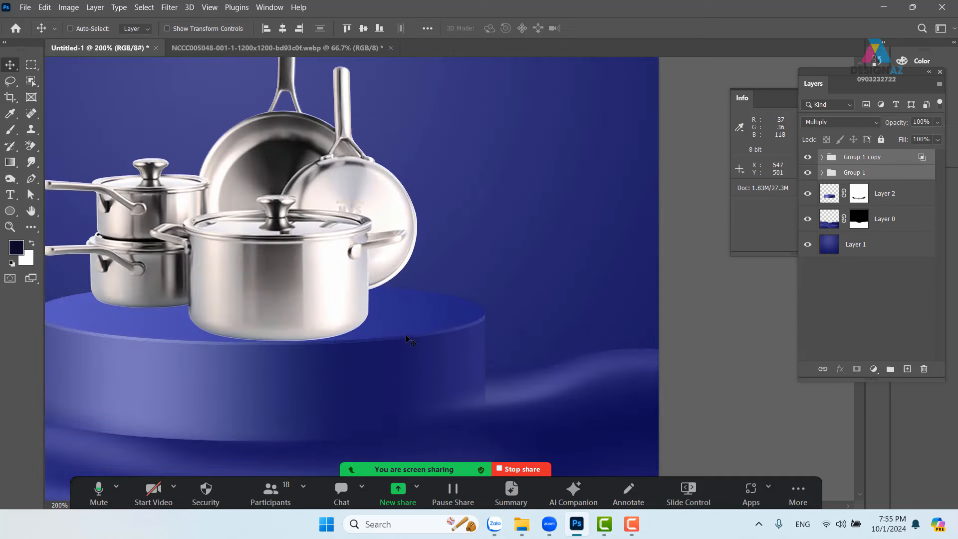
drag(297, 318, 385, 316)
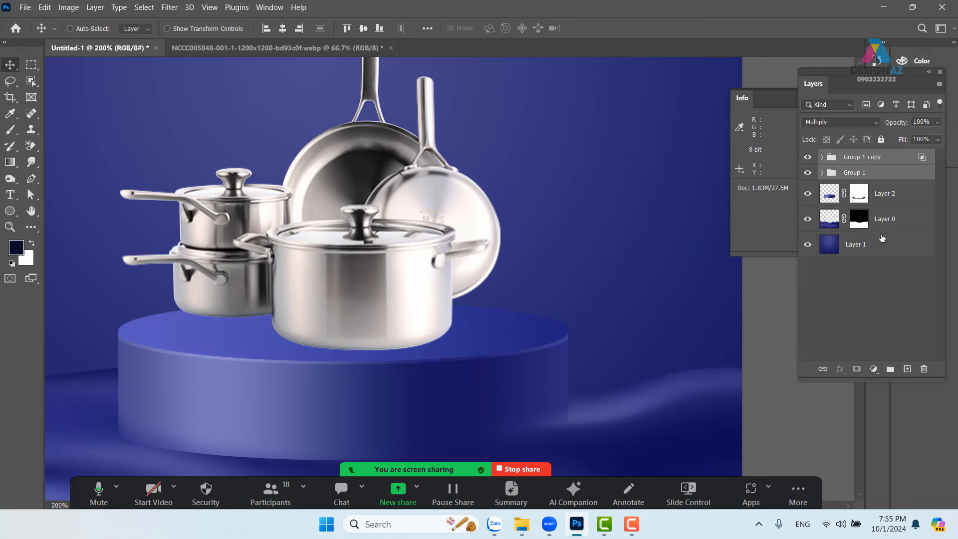
click(904, 199)
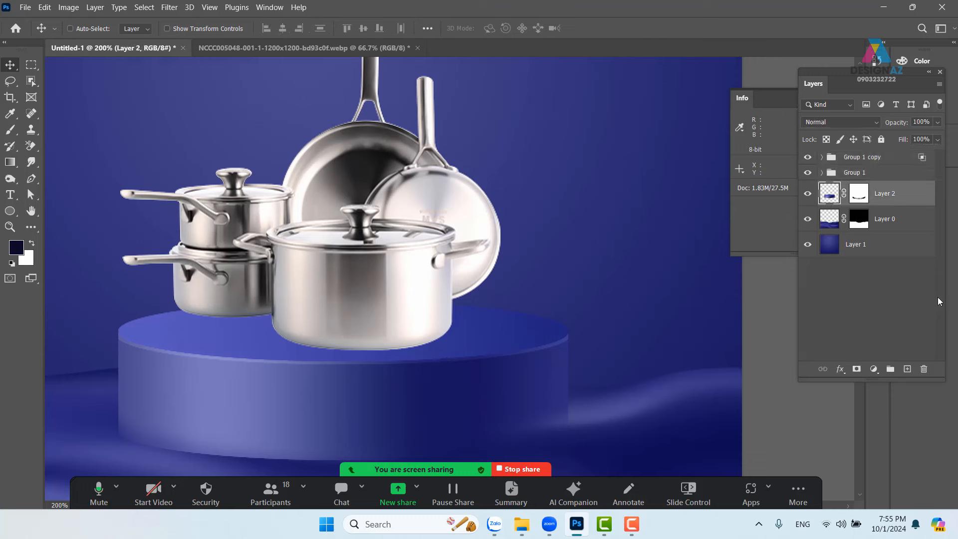
click(907, 369)
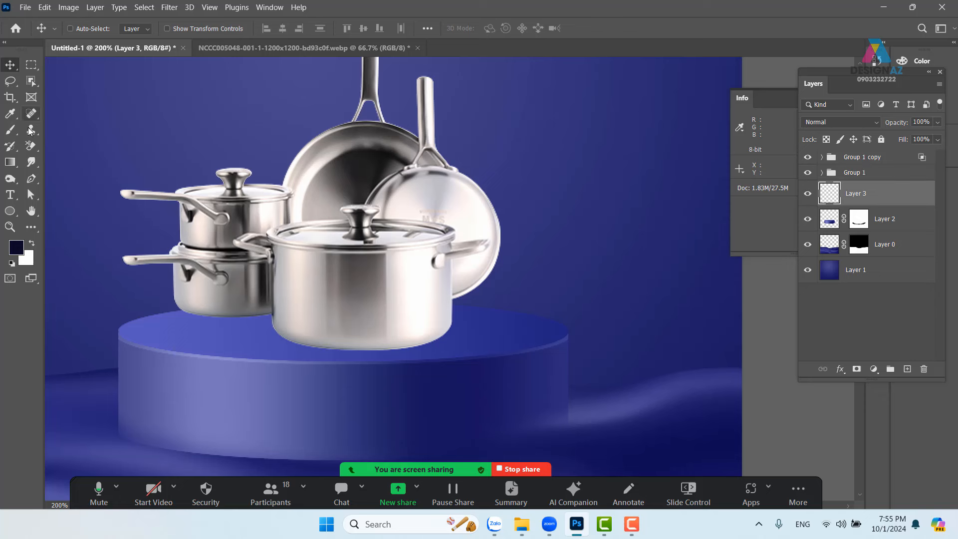
- Set a soft brush at 49% opacity to 164 px and paint a dark round spot on the empty backdrop above the small pots
click(10, 129)
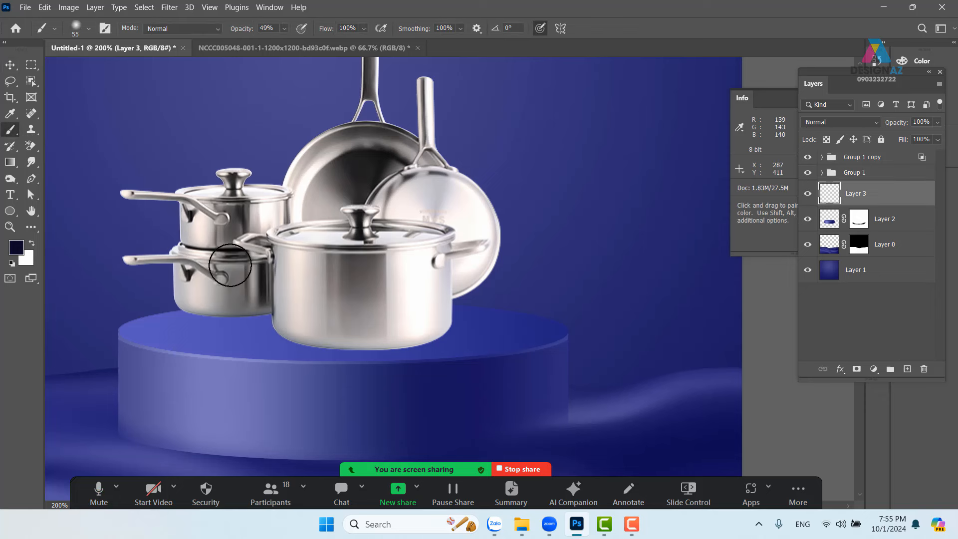
alt+drag(226, 236, 305, 240)
alt+drag(438, 238, 463, 238)
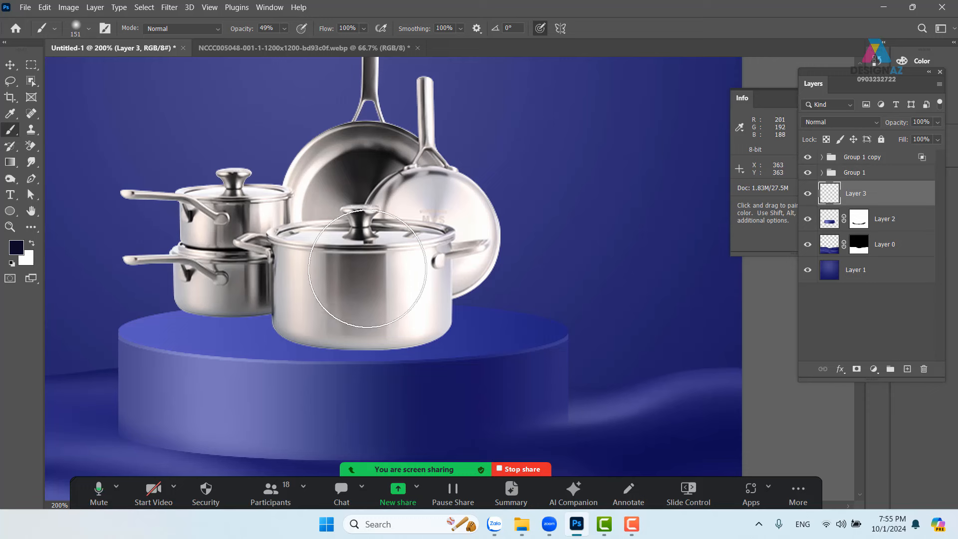
mouse_move(539, 263)
alt+mouse_down()
mouse_move(581, 253)
mouse_move(522, 259)
mouse_move(549, 256)
alt+mouse_up()
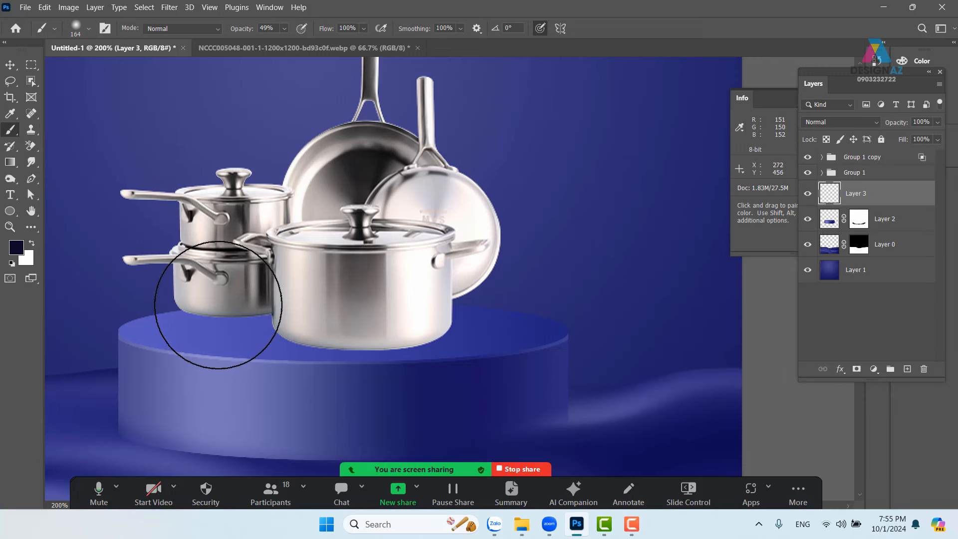
click(88, 28)
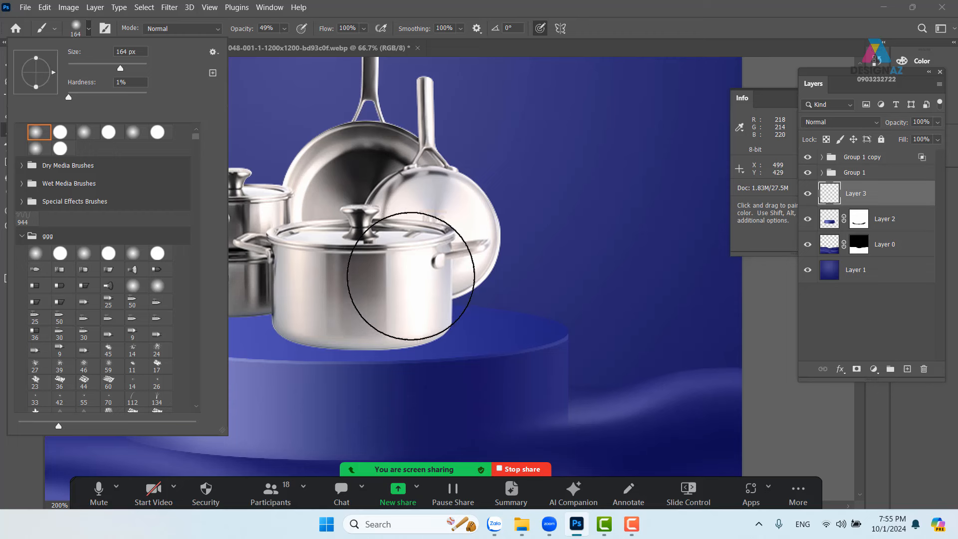
click(343, 272)
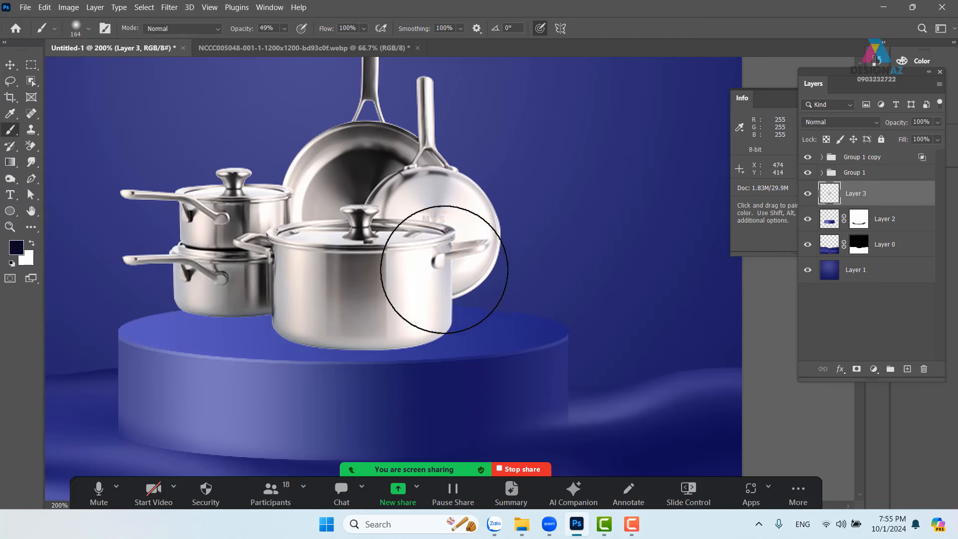
key(ctrl+z)
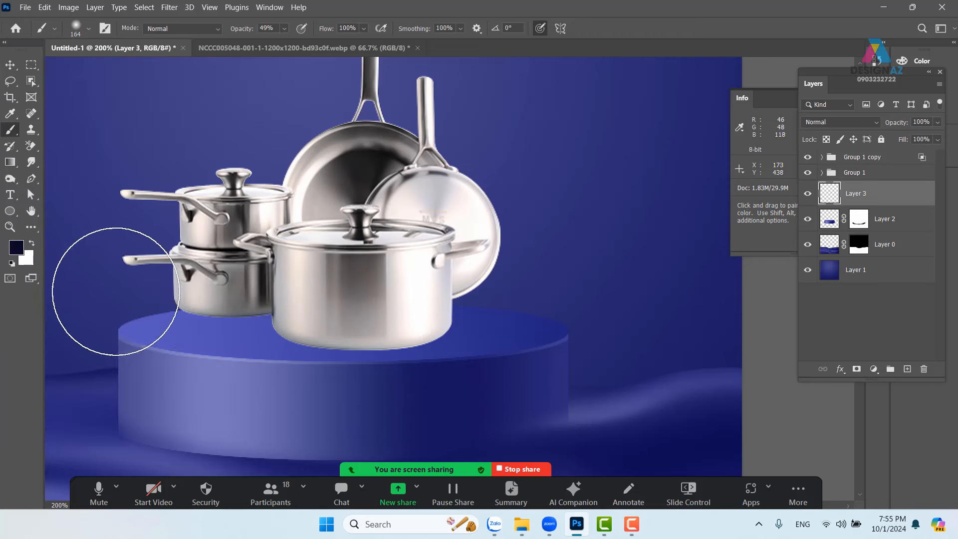
click(156, 132)
click(159, 133)
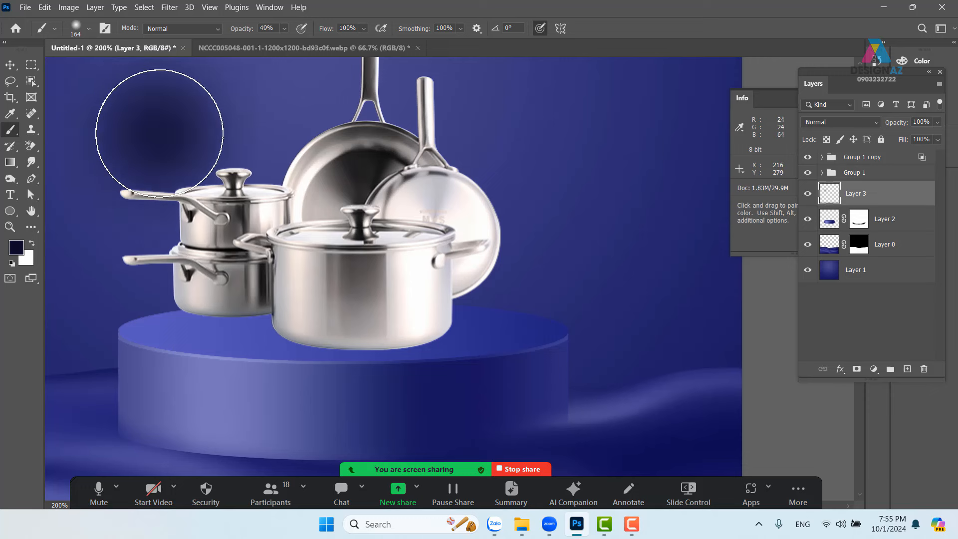
- Move the dark spot under the front pot and flatten it into a shadow, about 117.81% wide and 27.64% high
click(10, 65)
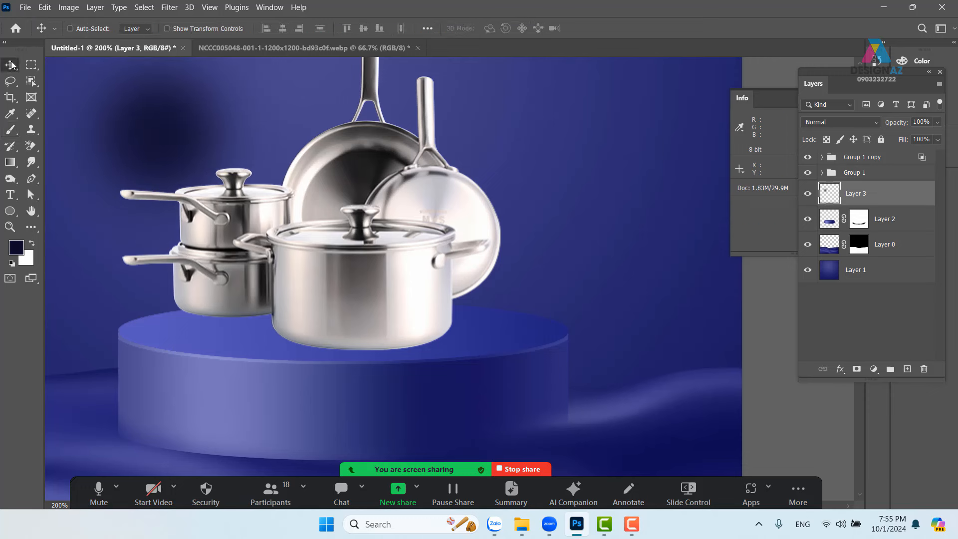
mouse_move(209, 158)
mouse_down()
mouse_move(345, 269)
mouse_move(347, 292)
mouse_move(419, 305)
mouse_move(539, 252)
mouse_move(579, 202)
mouse_up()
key(ctrl+t)
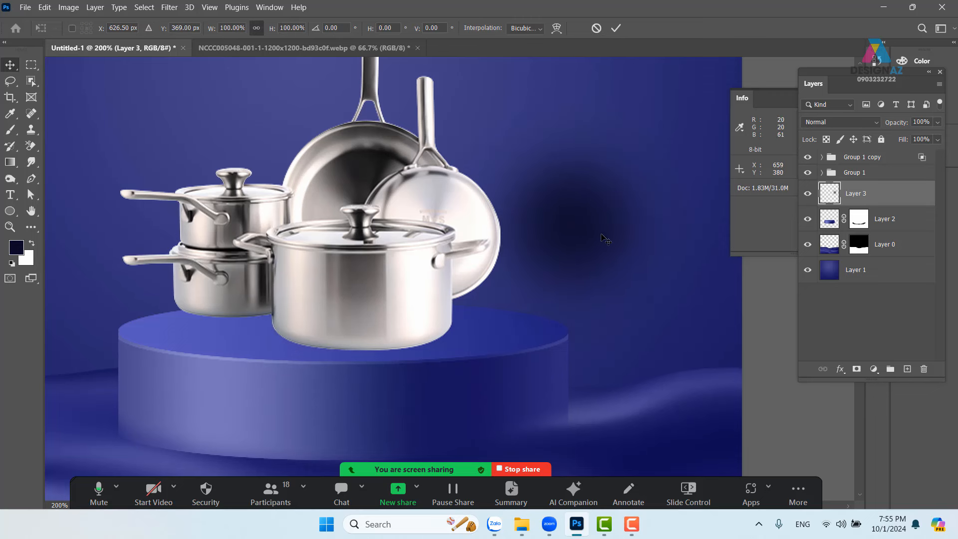
mouse_move(569, 100)
mouse_down()
mouse_move(607, 293)
mouse_move(522, 336)
mouse_move(393, 340)
mouse_up()
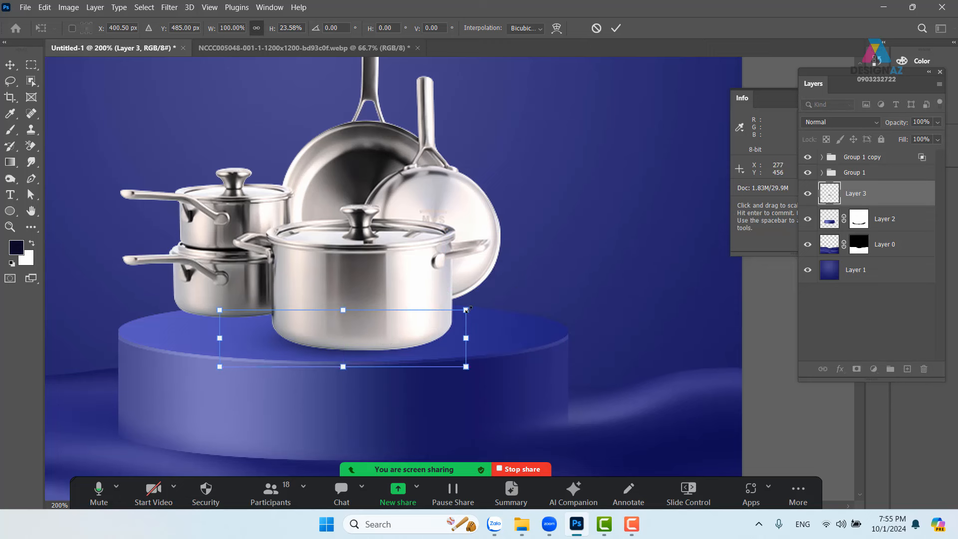
mouse_move(466, 310)
mouse_down()
mouse_move(513, 299)
mouse_move(474, 319)
mouse_up()
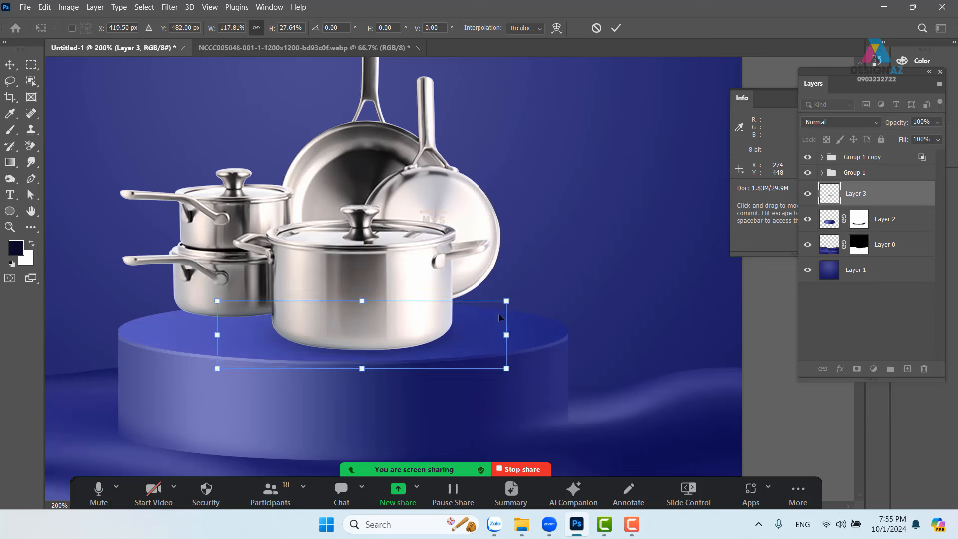
key(Down)
key(Down)
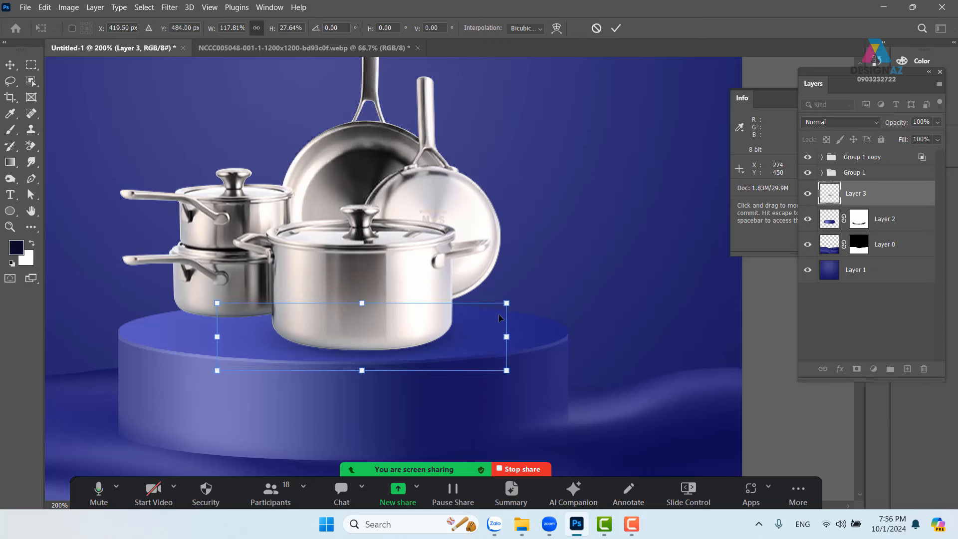
key(Return)
- Duplicate the flattened shadow and place the copy under the stacked small pots
drag(412, 335, 325, 310)
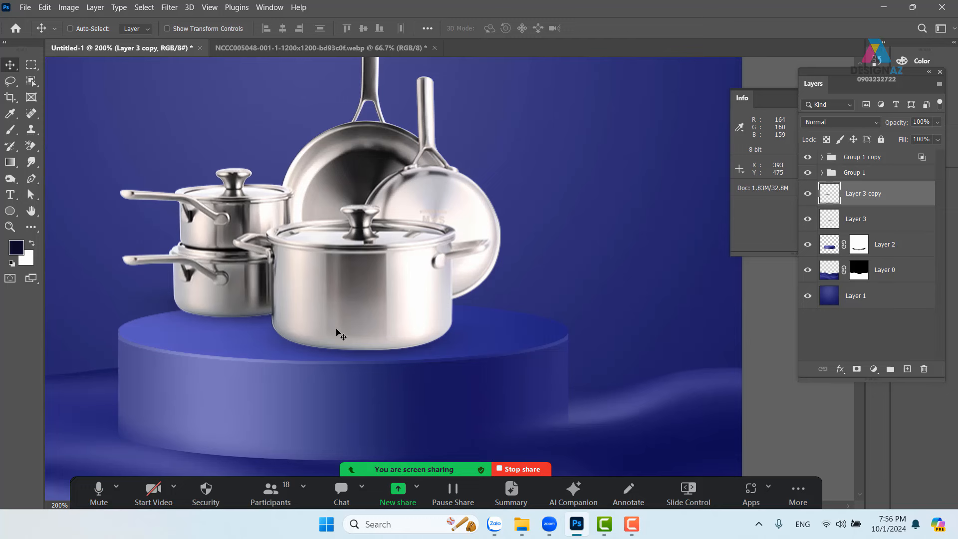
key(ctrl+minus)
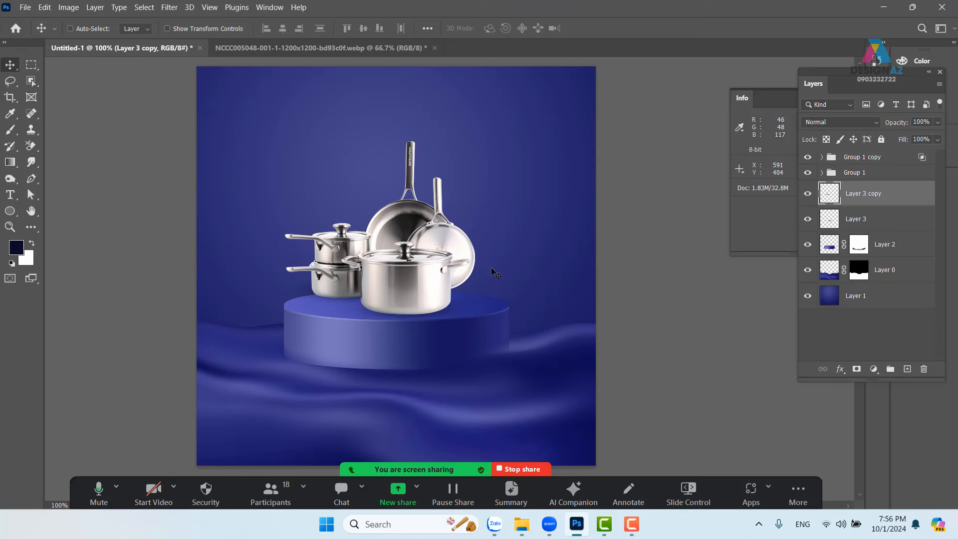
- Merge the Multiply group Group 1 copy and Group 1 into a single cookware layer
key(ctrl+plus)
drag(442, 271, 435, 280)
click(883, 162)
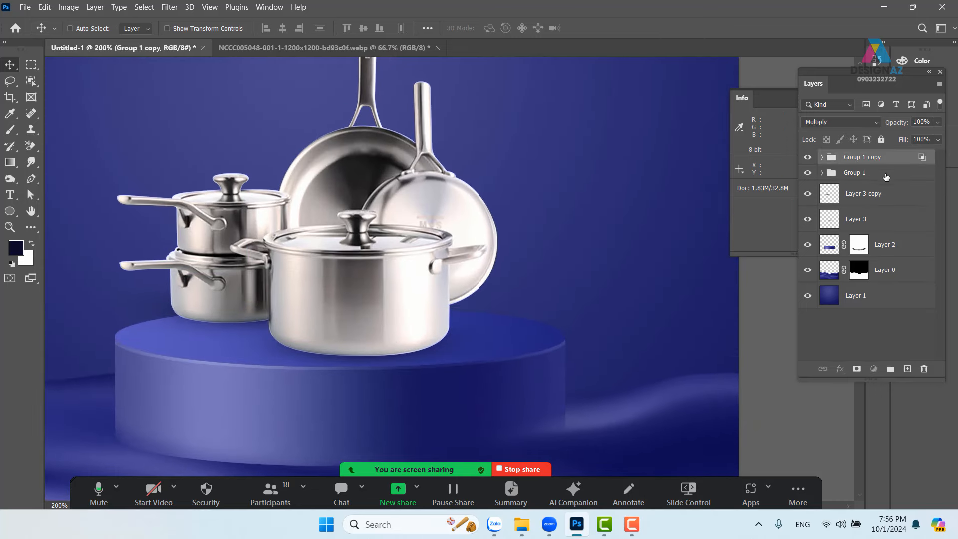
shift+click(886, 173)
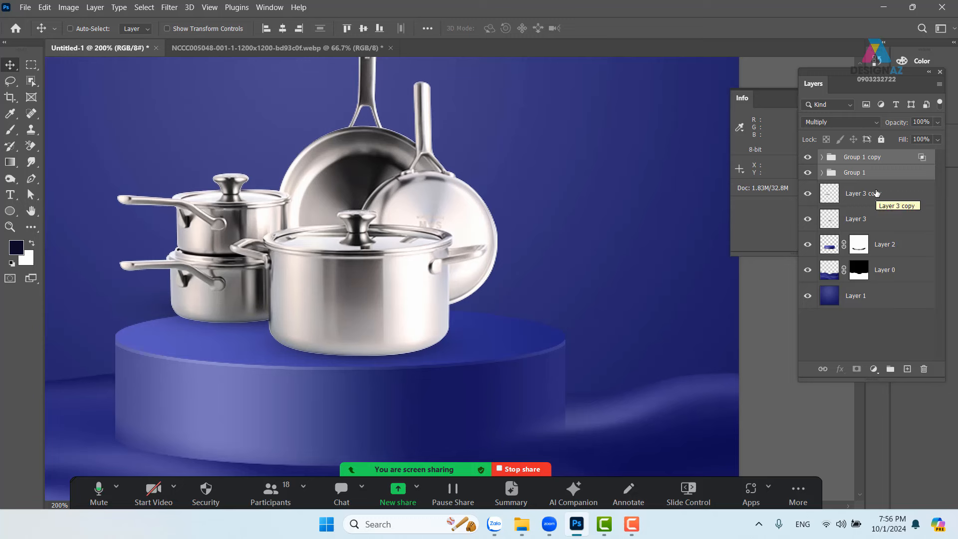
key(ctrl)
key(ctrl+e)
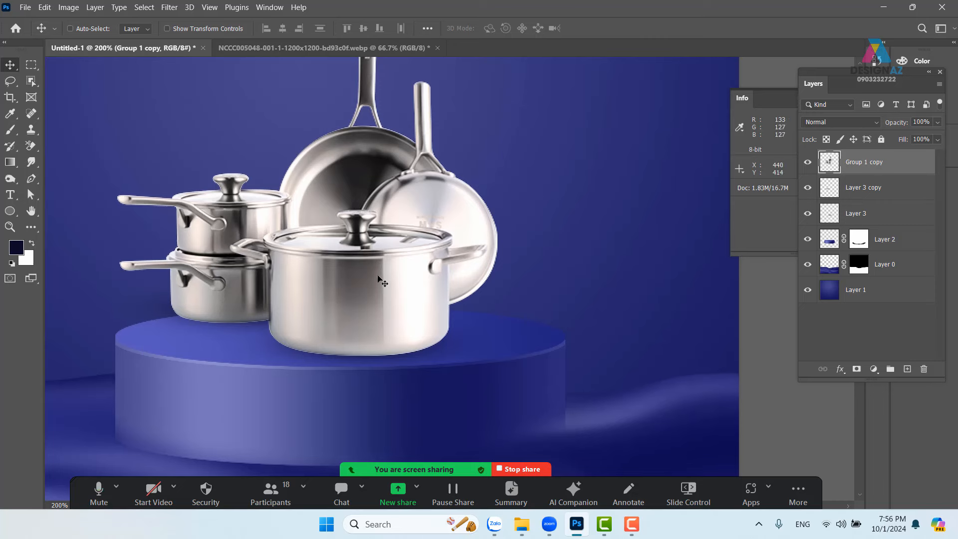
drag(380, 280, 552, 218)
key(ctrl+z)
- Fill the cookware's outline with the dark navy foreground colour on a new layer above it, then deselect
key(ctrl+minus)
drag(520, 257, 502, 268)
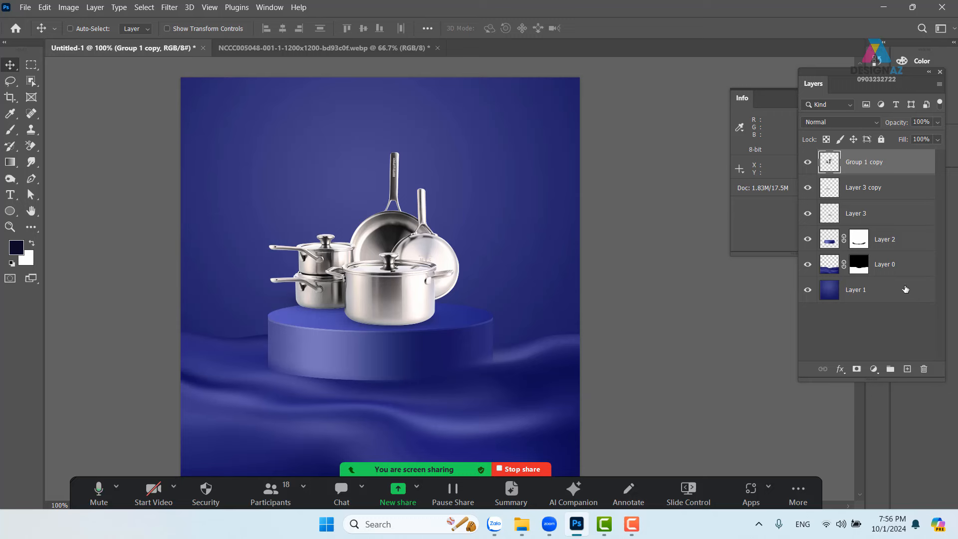
ctrl+click(833, 168)
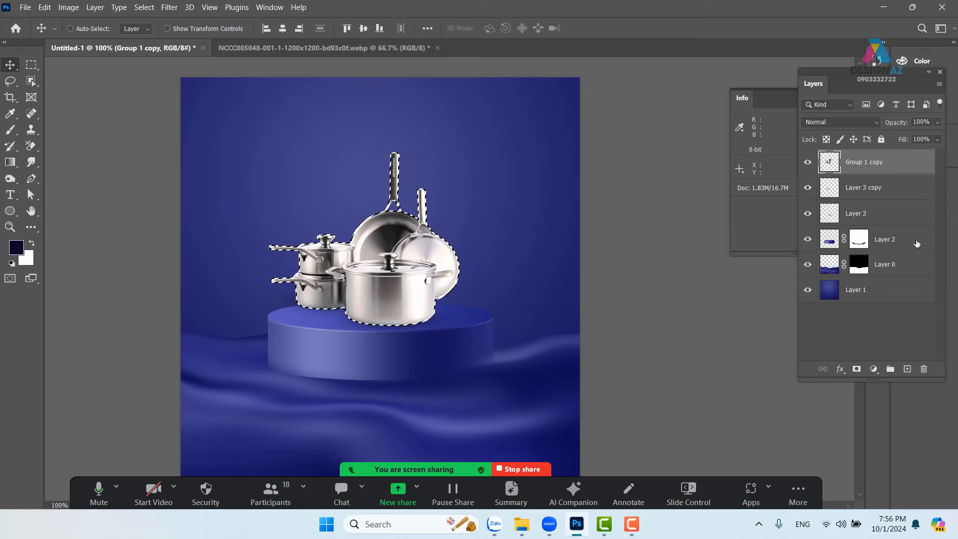
click(907, 369)
key(alt+BackSpace)
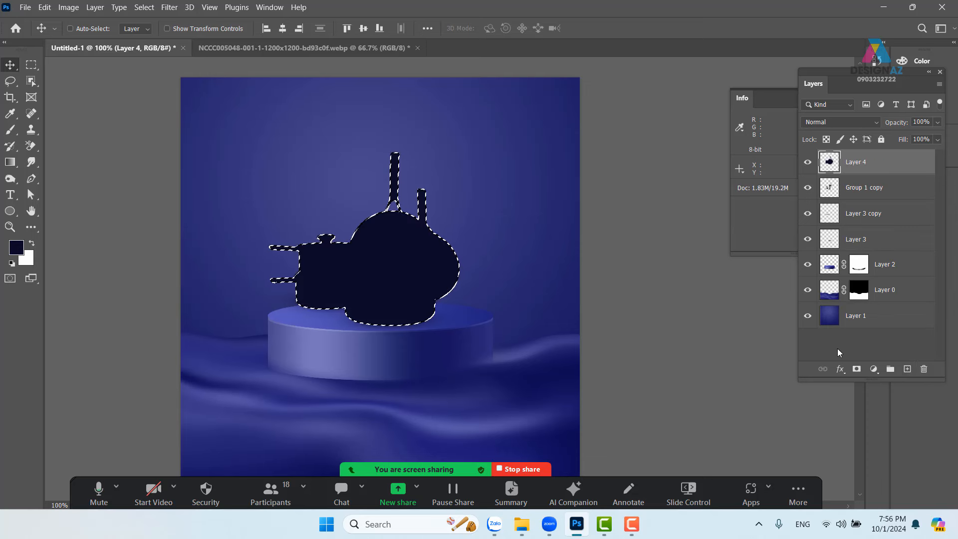
key(ctrl+d)
- Try flattening the dark silhouette into a slanted cast shadow with 39.19% height and a horizontal skew of -49.46
key(ctrl+equal)
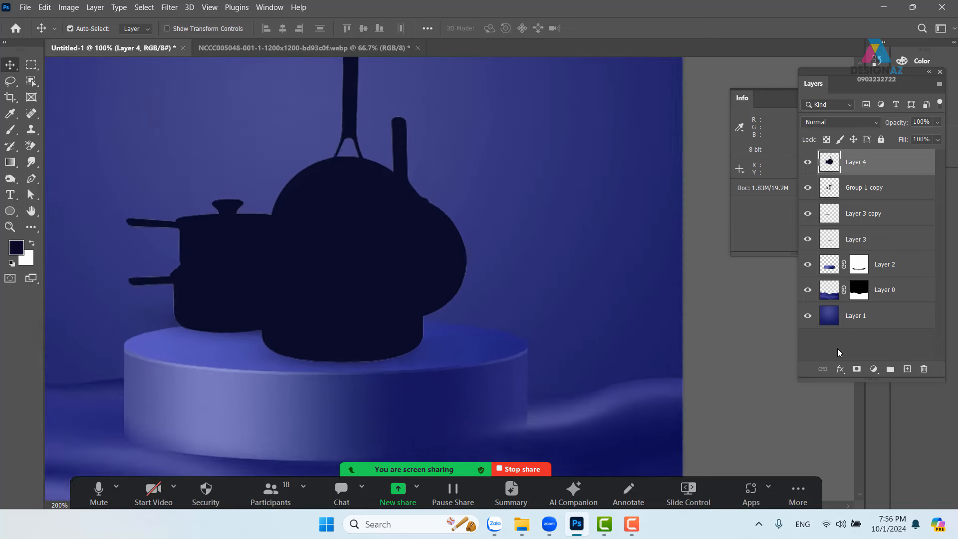
key(space)
drag(551, 304, 602, 320)
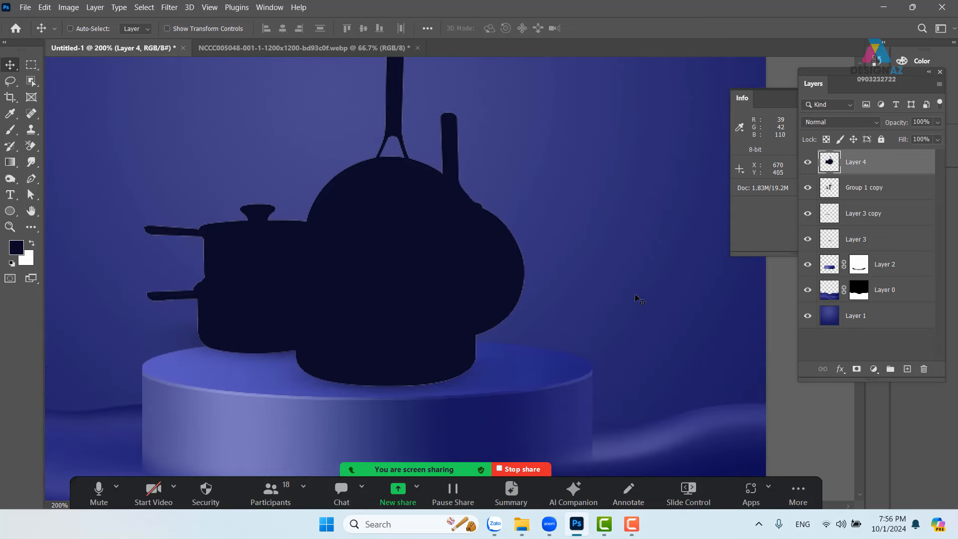
drag(415, 253, 520, 257)
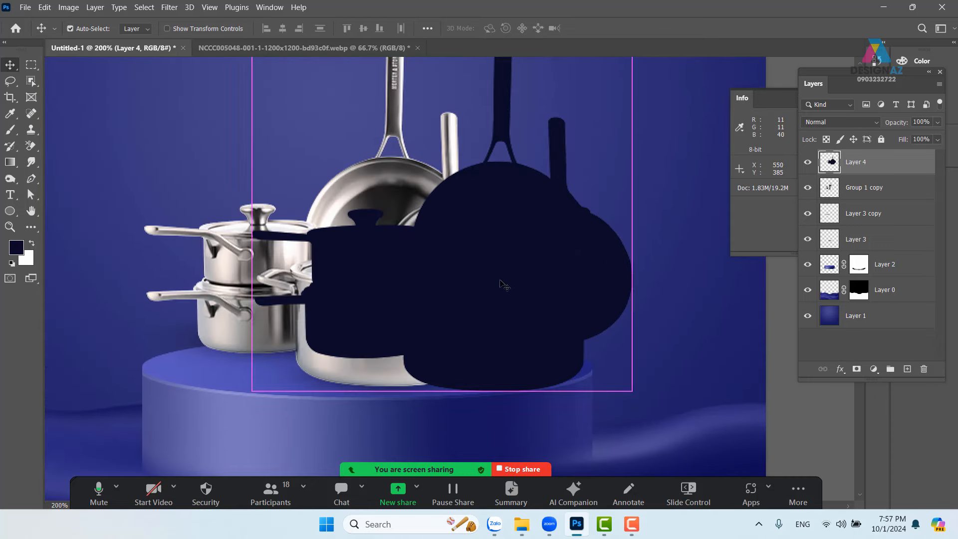
key(ctrl+z)
key(ctrl+t)
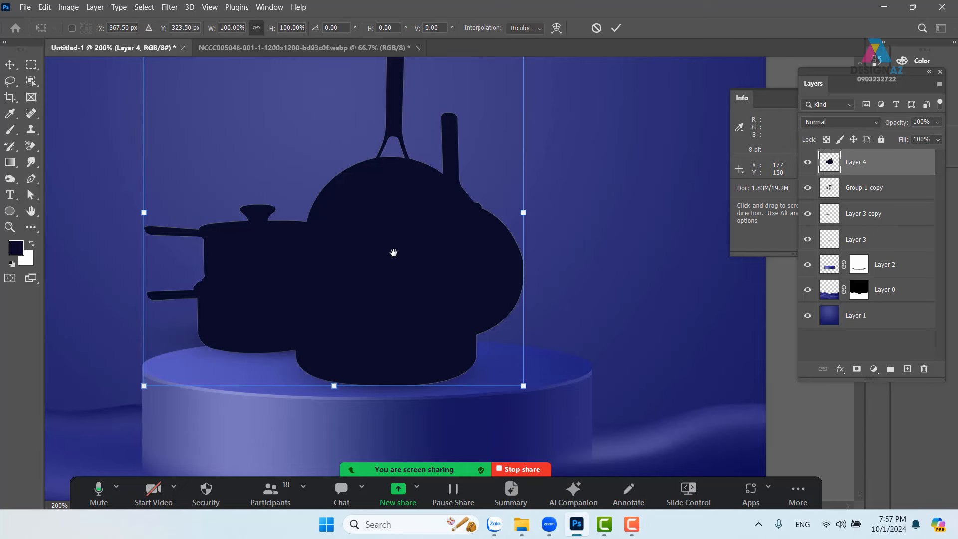
key(space)
drag(431, 208, 444, 258)
scroll(444, 257, down, 3)
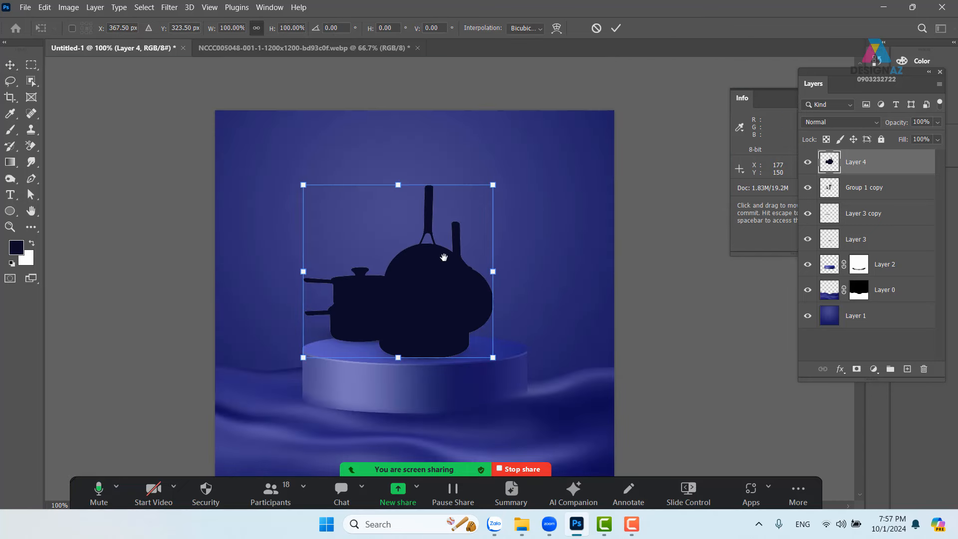
drag(445, 259, 478, 292)
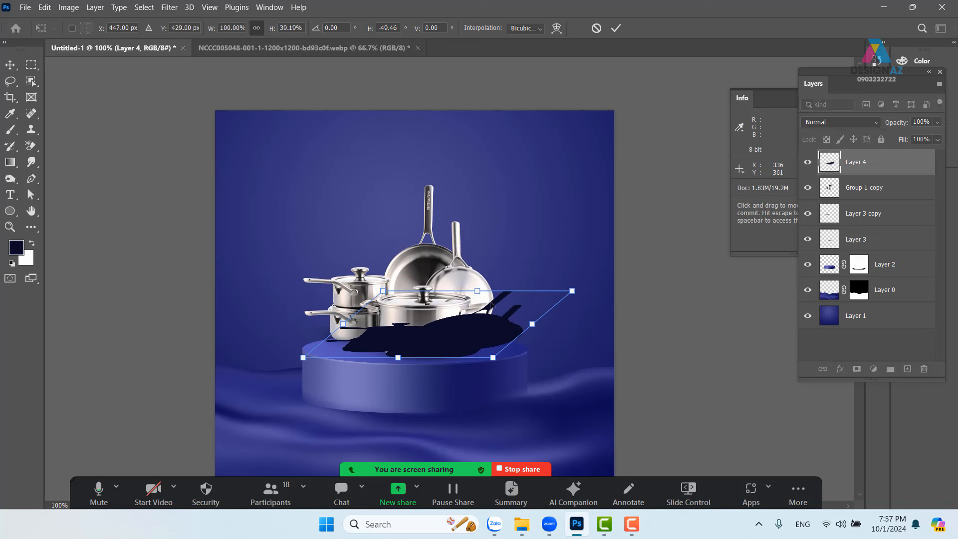
key(Return)
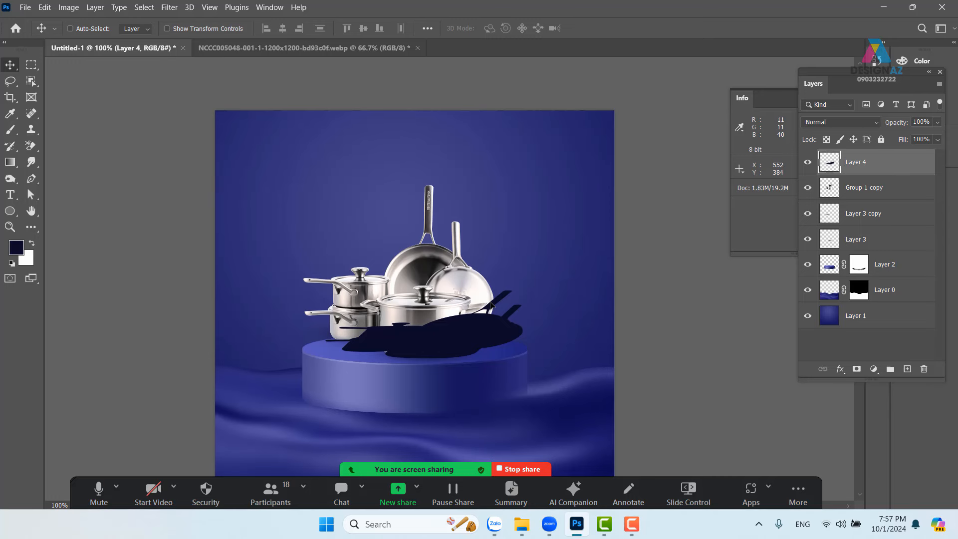
- Try the slanted shadow behind the cookware layer, bring it back to the front, and undo its flattening
key(ctrl+plus)
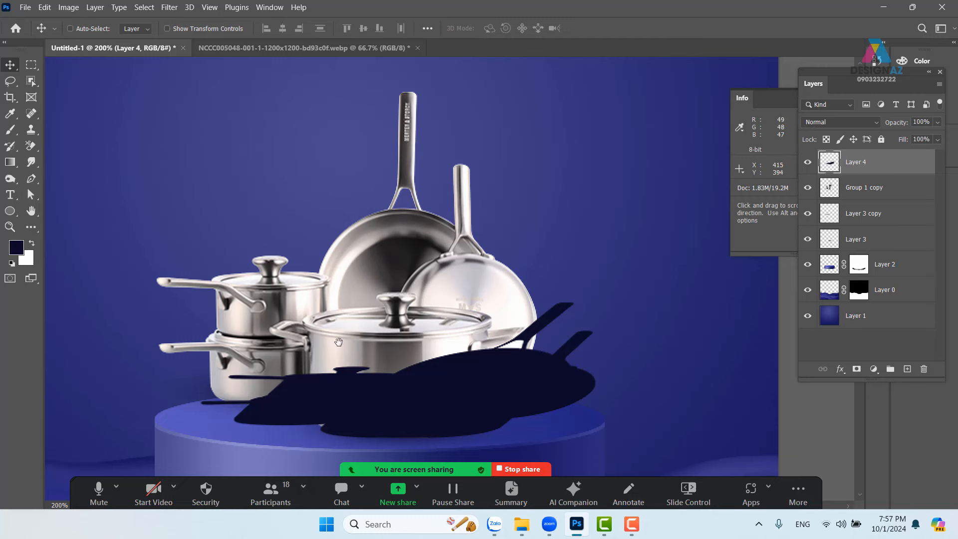
drag(339, 342, 359, 244)
key(ctrl)
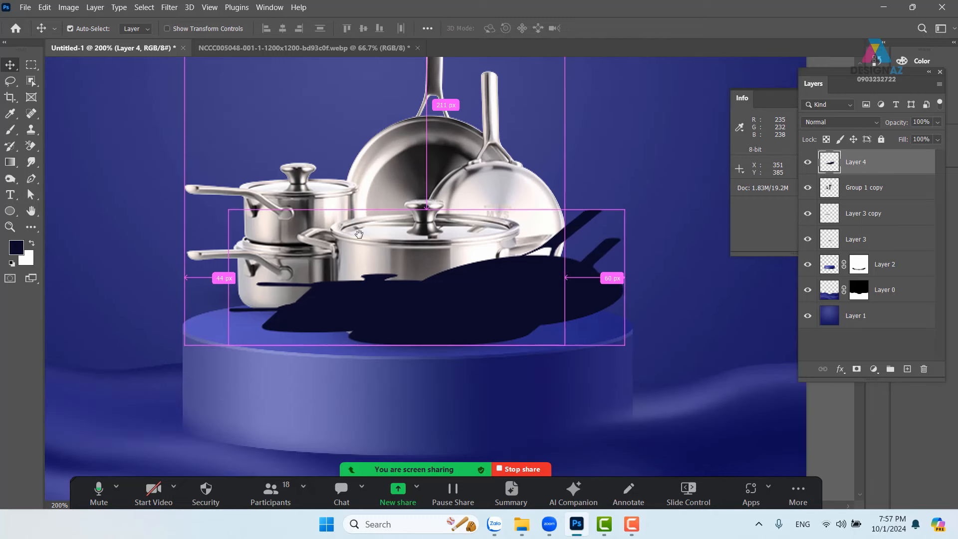
key(ctrl+bracketleft)
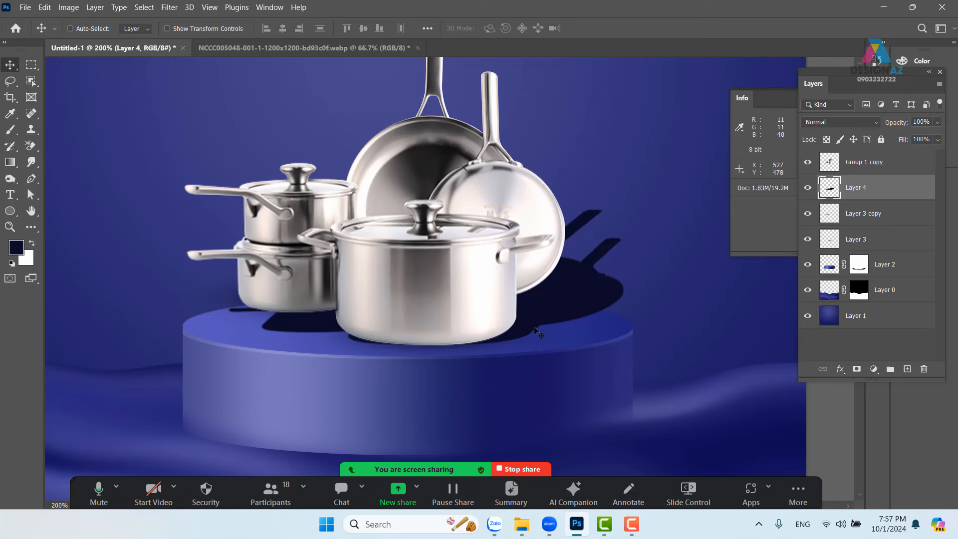
key(ctrl+bracketright)
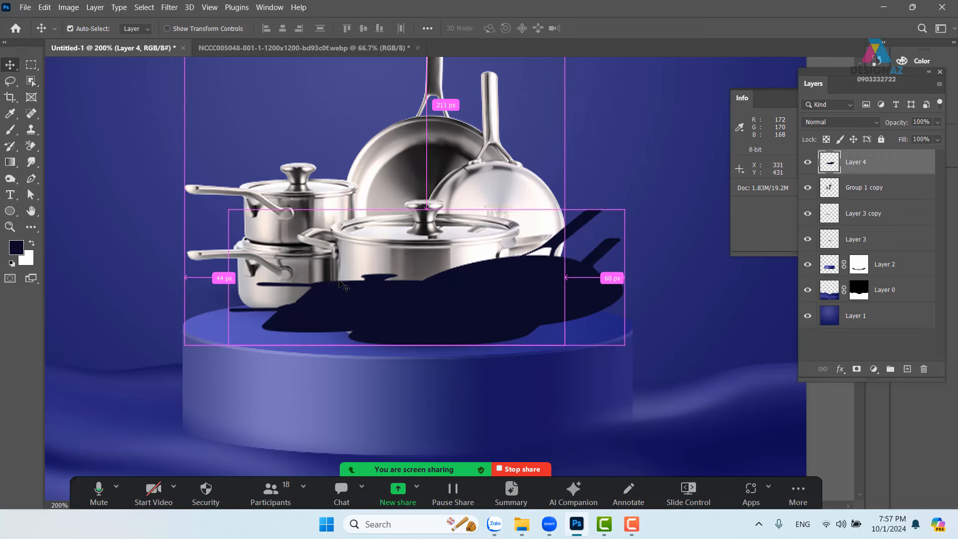
key(ctrl+z)
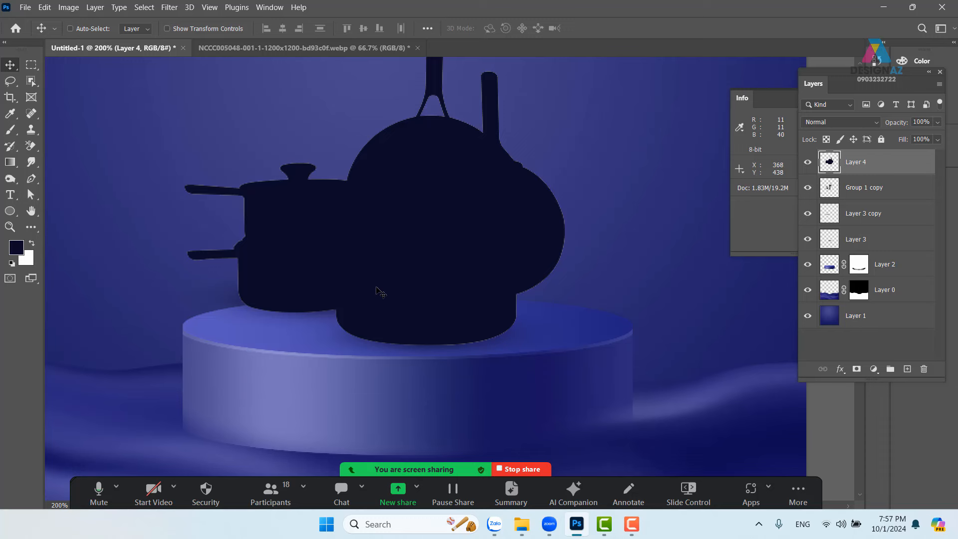
- Lower the dark silhouette layer's opacity to 80%
key(ctrl+minus)
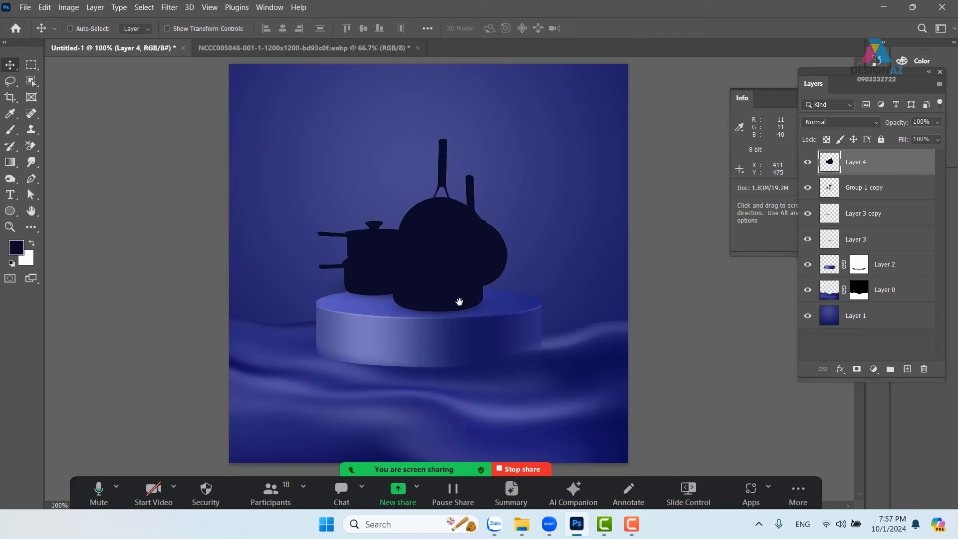
drag(483, 305, 445, 327)
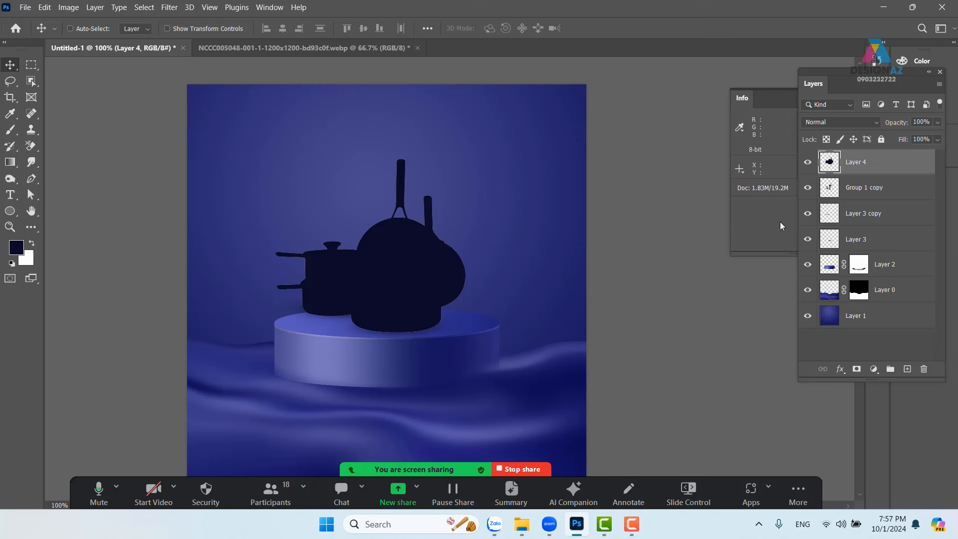
key(5)
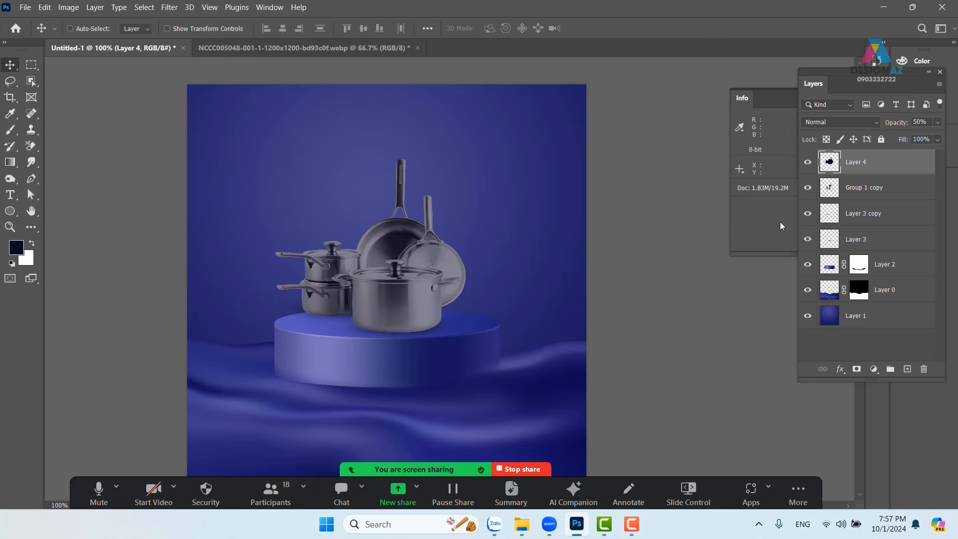
key(8)
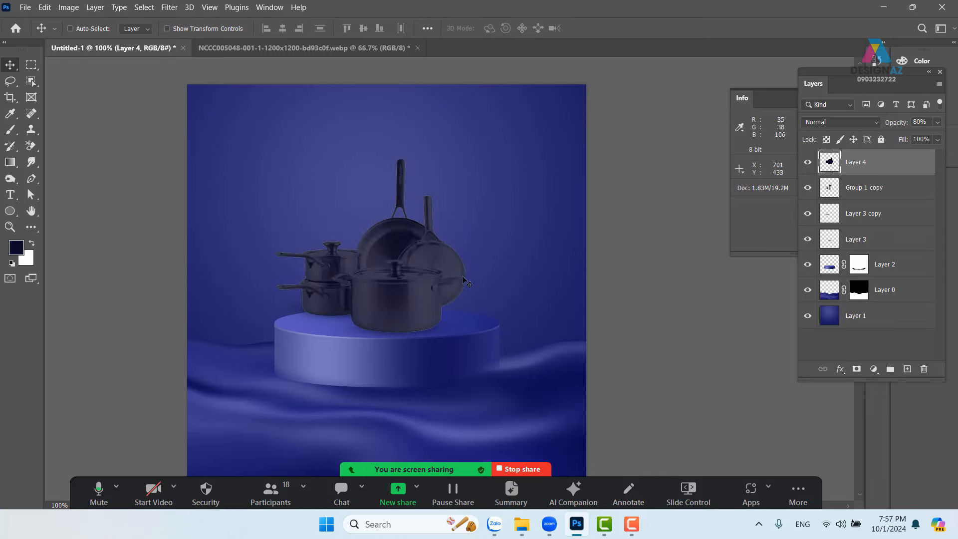
drag(427, 261, 431, 202)
key(ctrl+z)
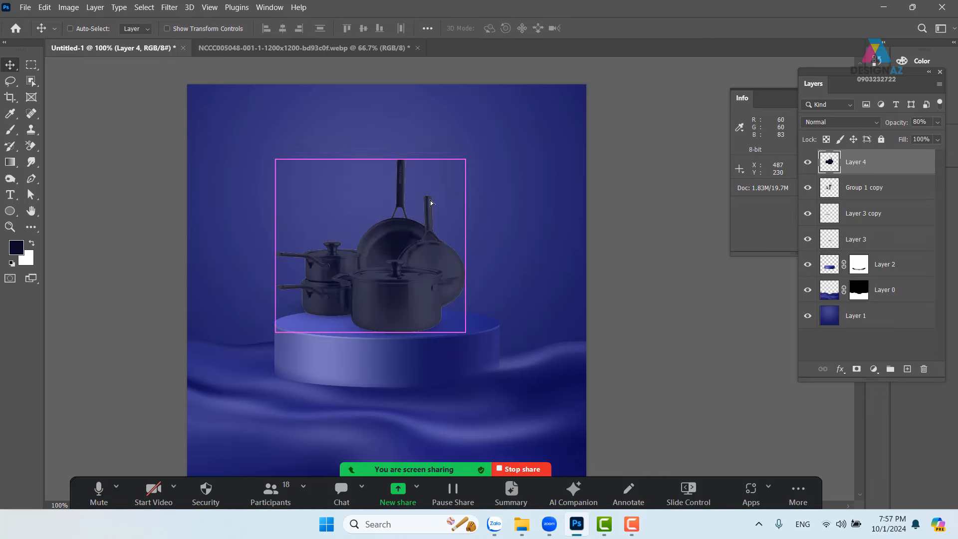
key(ctrl+plus)
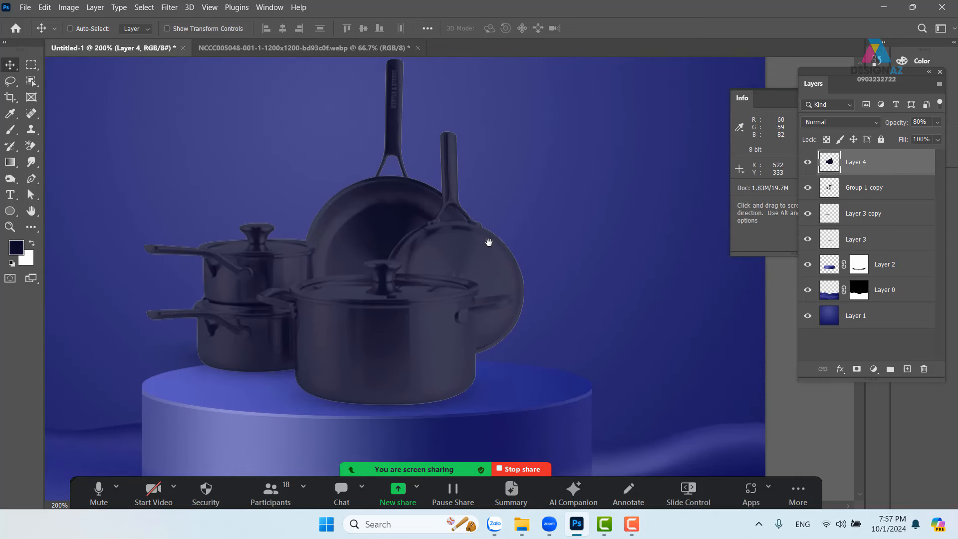
key(ctrl+minus)
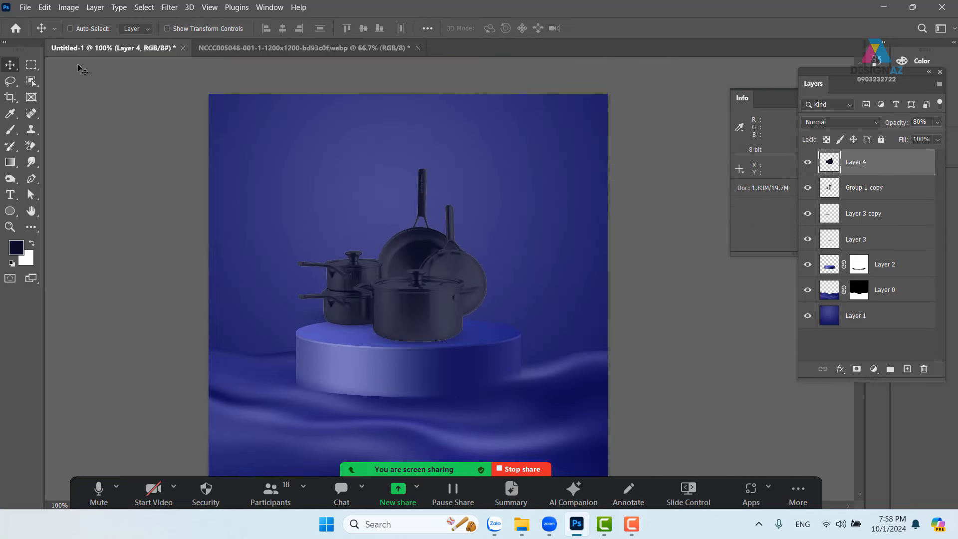
- Start a Perspective Warp on the silhouette and define two joined planes, one over the podium top and one upright around the cookware
click(45, 8)
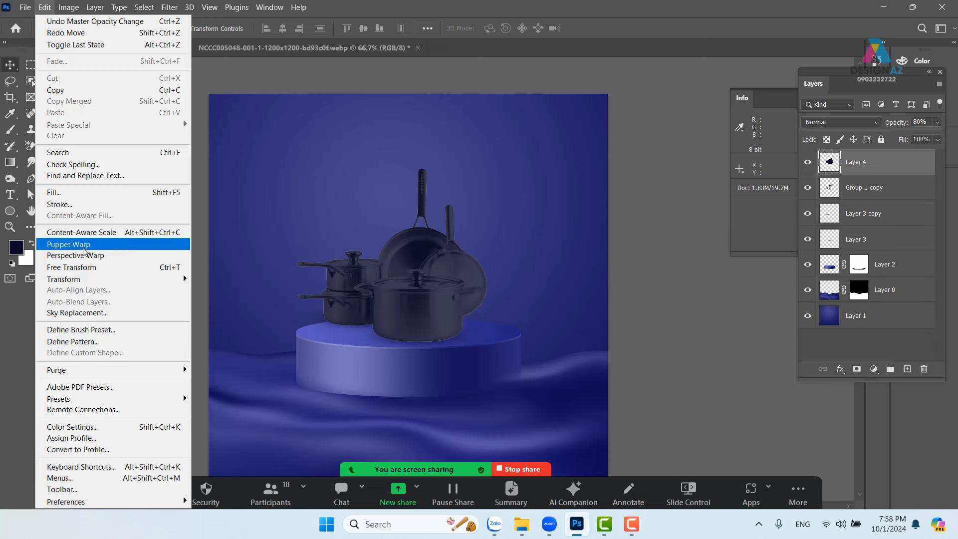
click(88, 256)
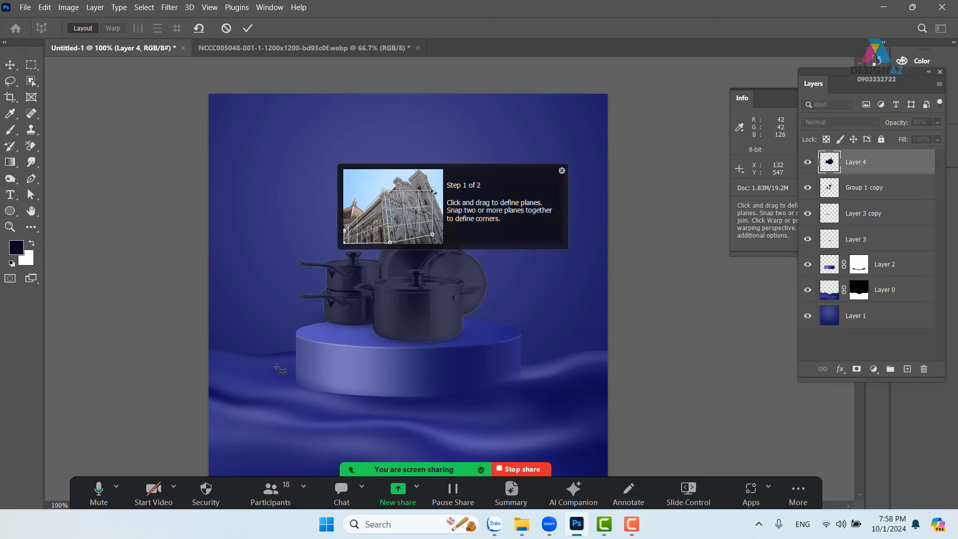
drag(256, 367, 509, 319)
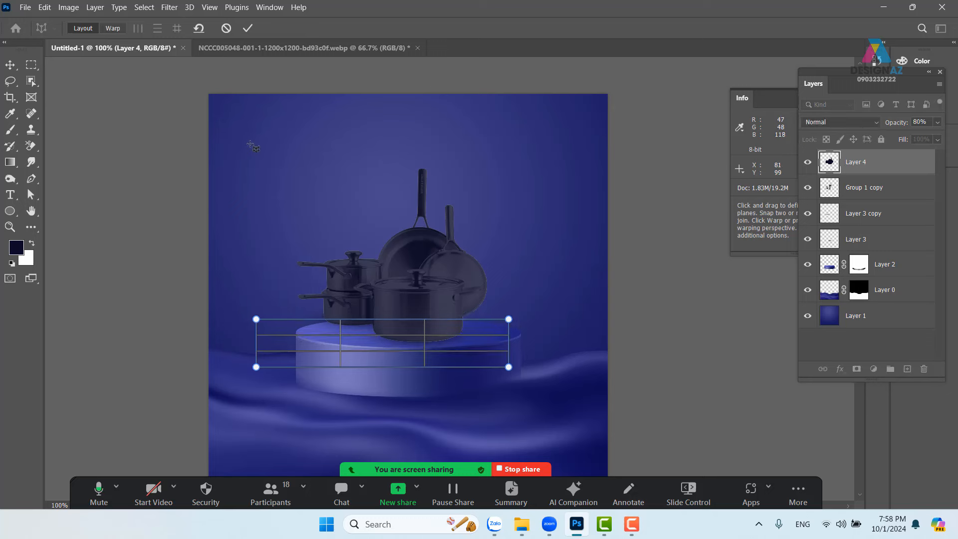
drag(251, 143, 509, 319)
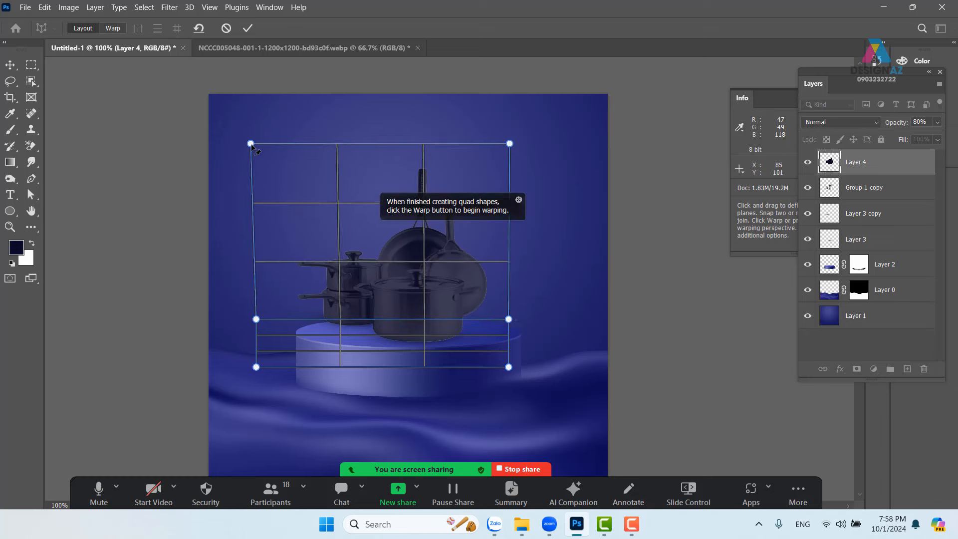
- Narrow the upright warp plane so its upper corners and shared left corner fit closely around the cookware silhouette
drag(251, 143, 294, 167)
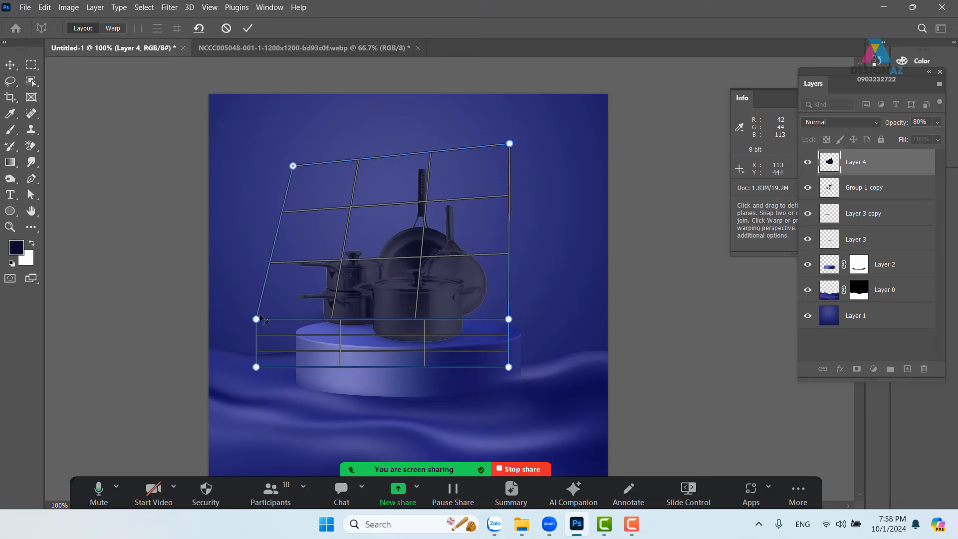
drag(257, 319, 291, 319)
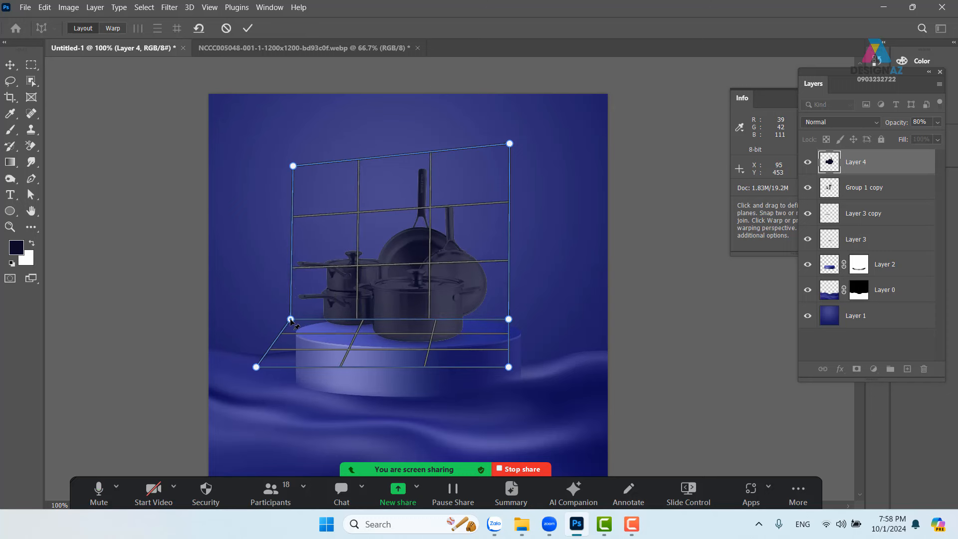
drag(510, 144, 513, 167)
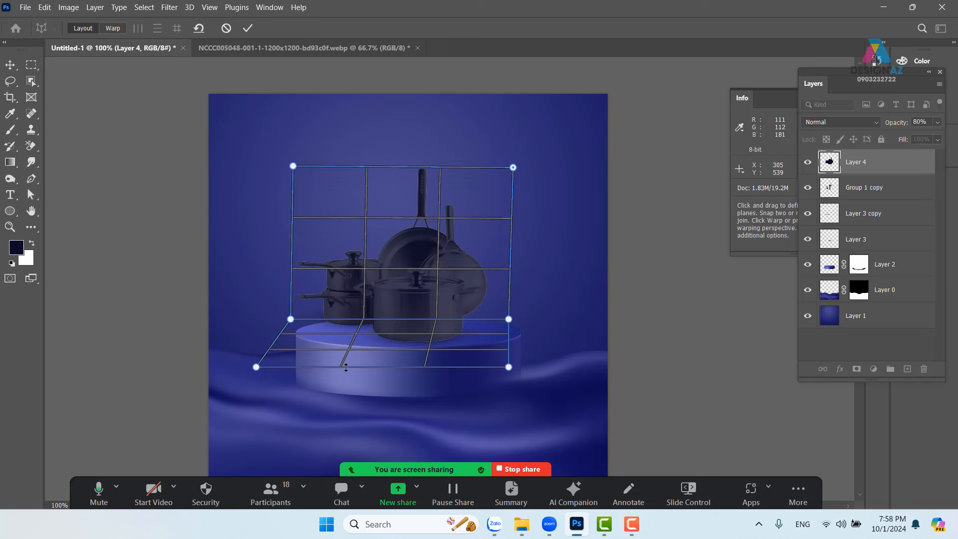
- Pull the lower plane's front corners in to the podium's front rim and square the upright plane's upper-right corner
drag(256, 367, 290, 341)
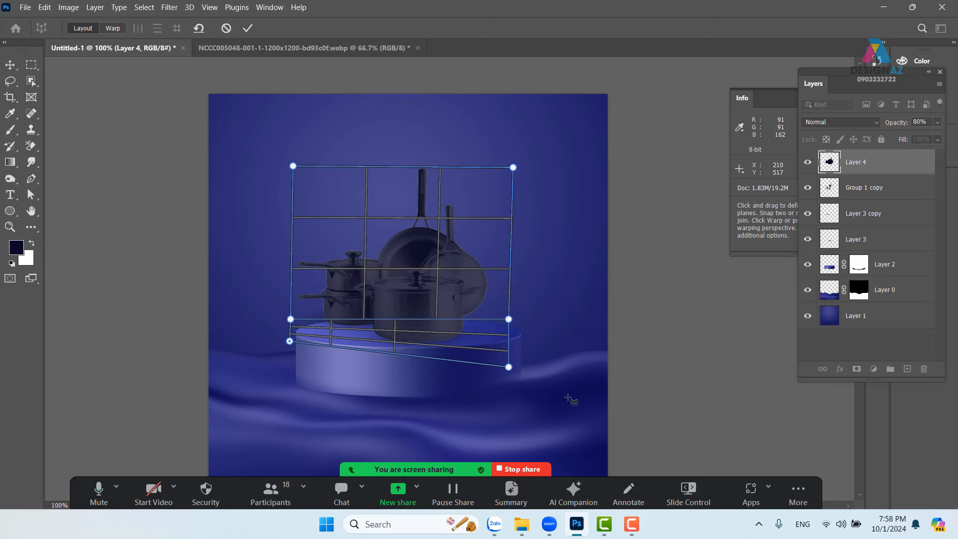
drag(509, 368, 521, 346)
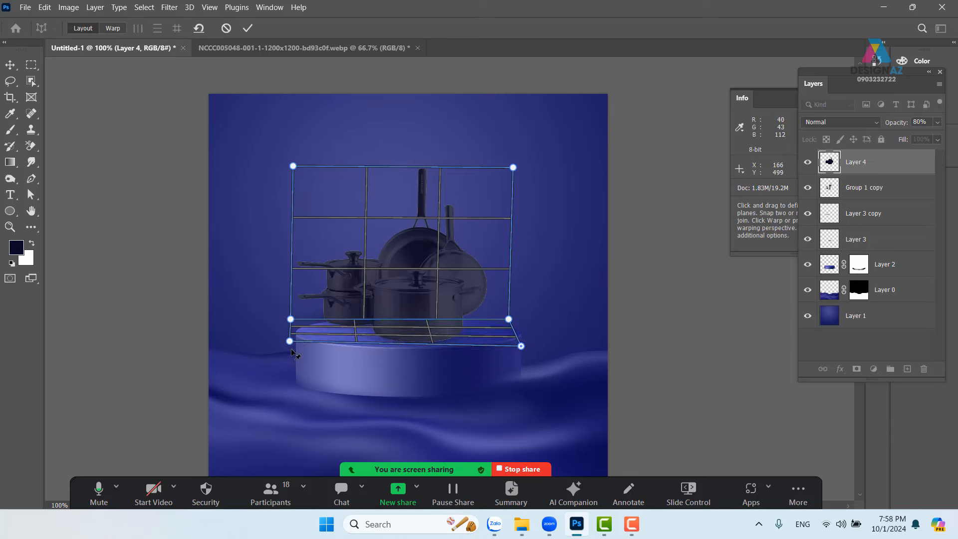
drag(289, 341, 289, 346)
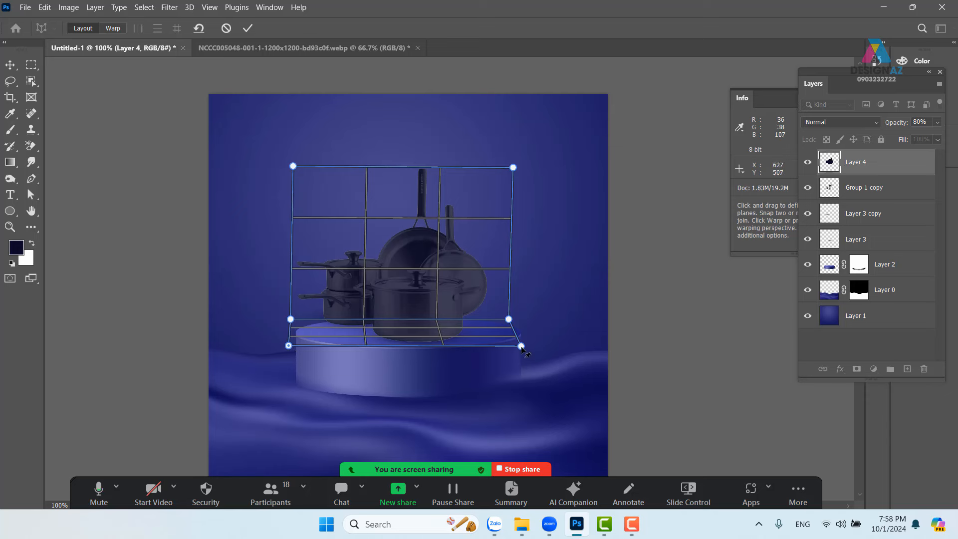
drag(521, 346, 517, 345)
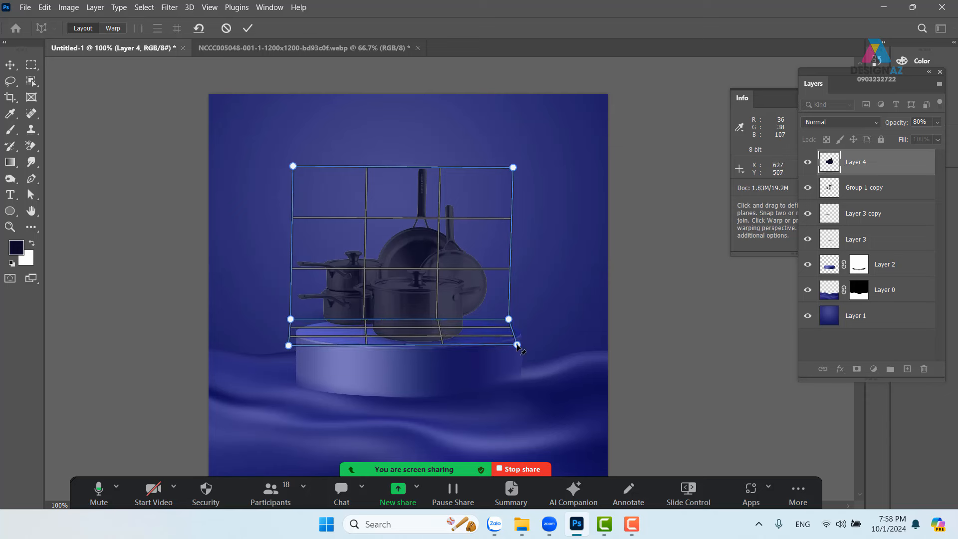
drag(514, 168, 508, 166)
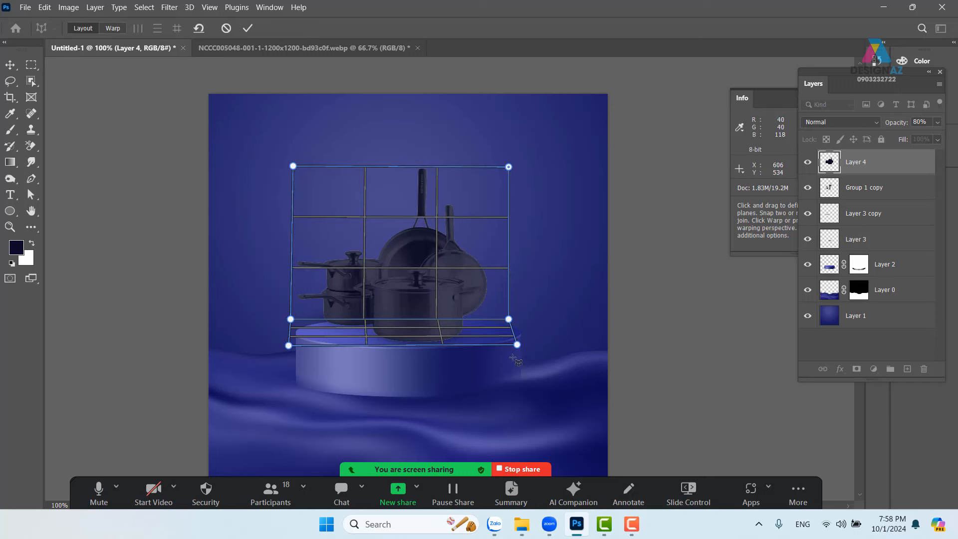
drag(517, 345, 510, 345)
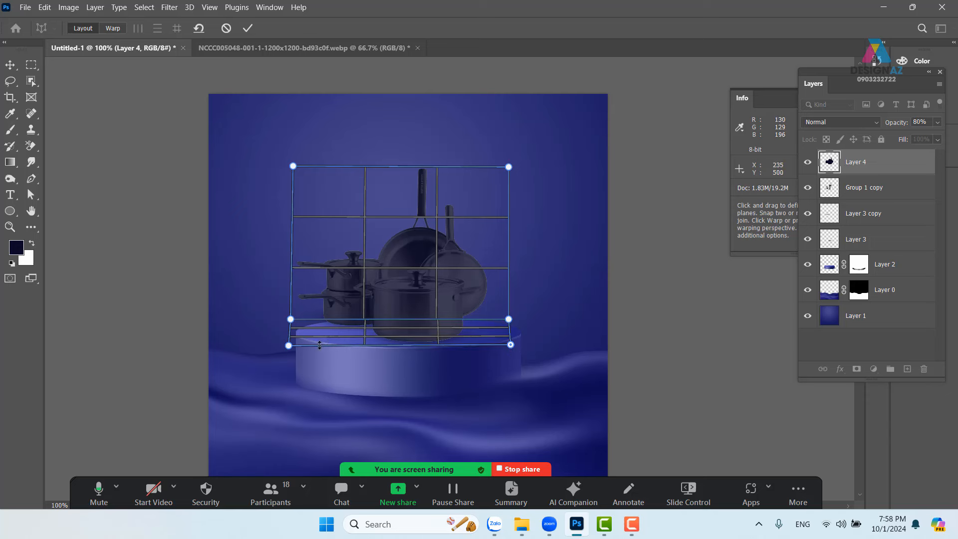
drag(288, 346, 291, 347)
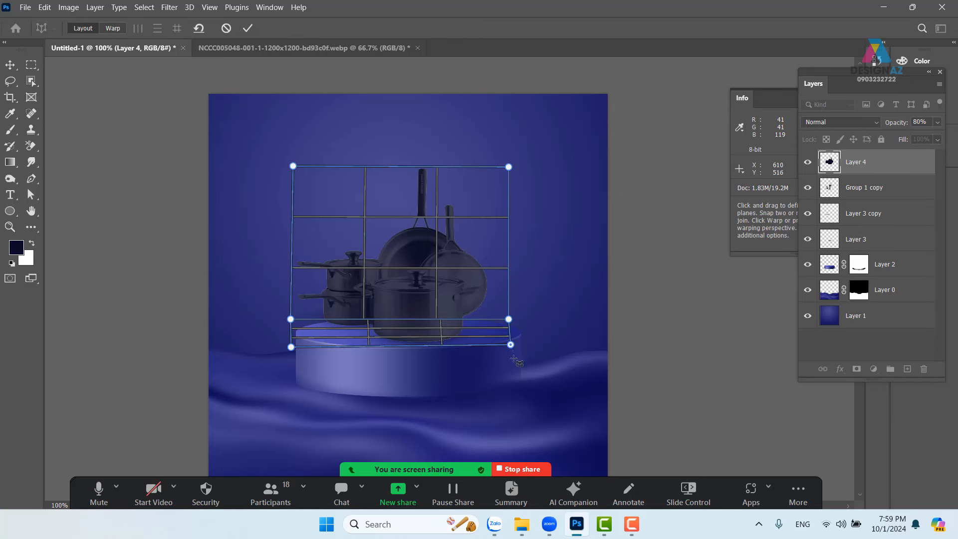
- Switch the Perspective Warp from layout to warping and pull the upright plane's right corners outward, shifting the silhouette right of the cookware
key(ctrl+plus)
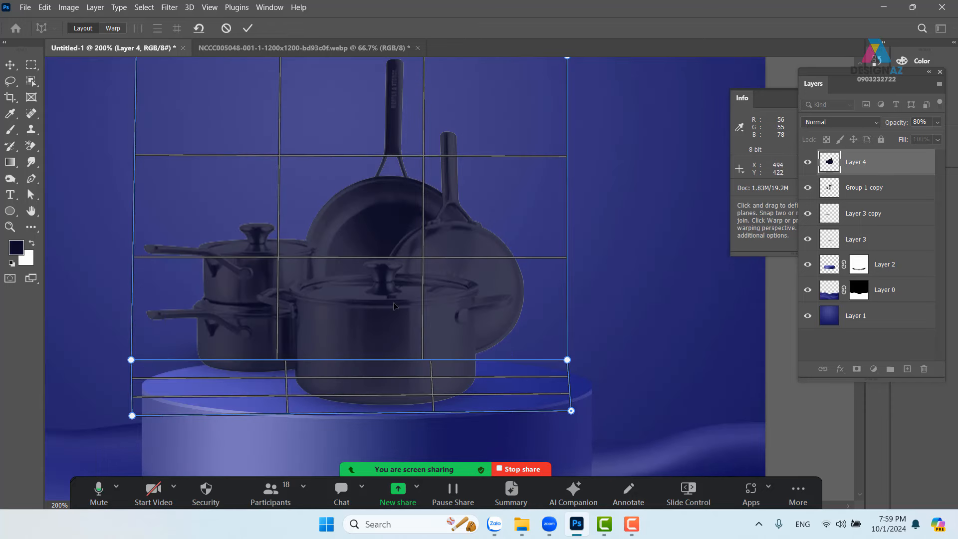
click(114, 28)
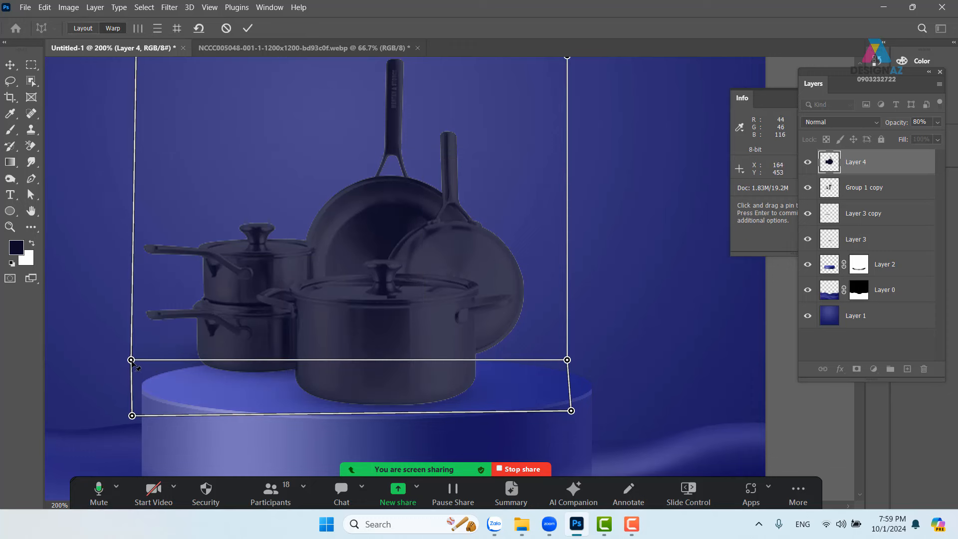
drag(142, 360, 231, 359)
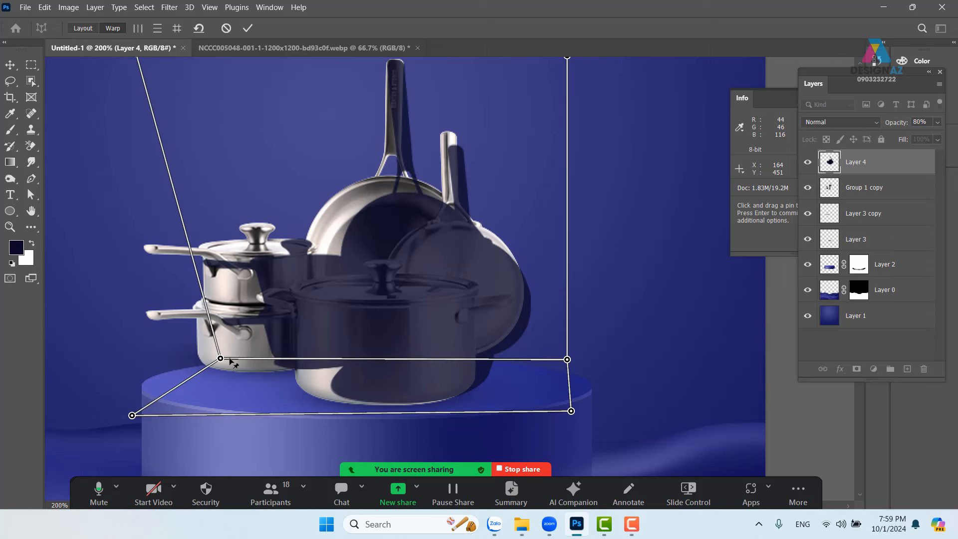
key(ctrl+z)
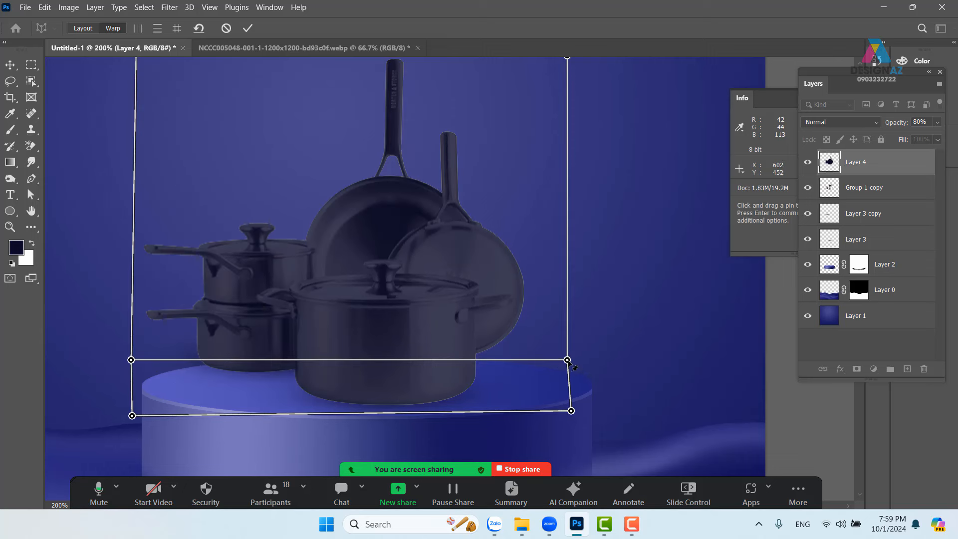
drag(568, 361, 605, 362)
drag(517, 269, 475, 349)
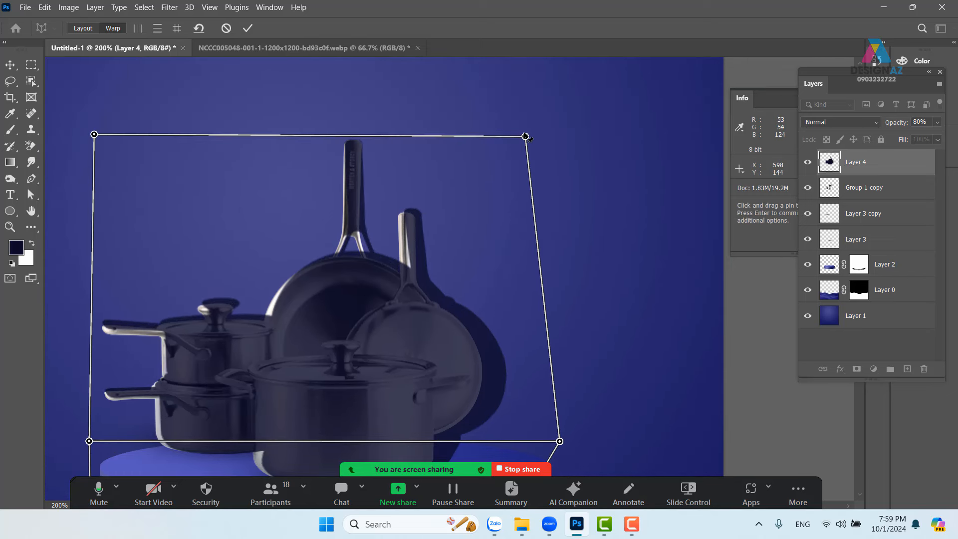
drag(526, 137, 569, 161)
drag(493, 263, 472, 148)
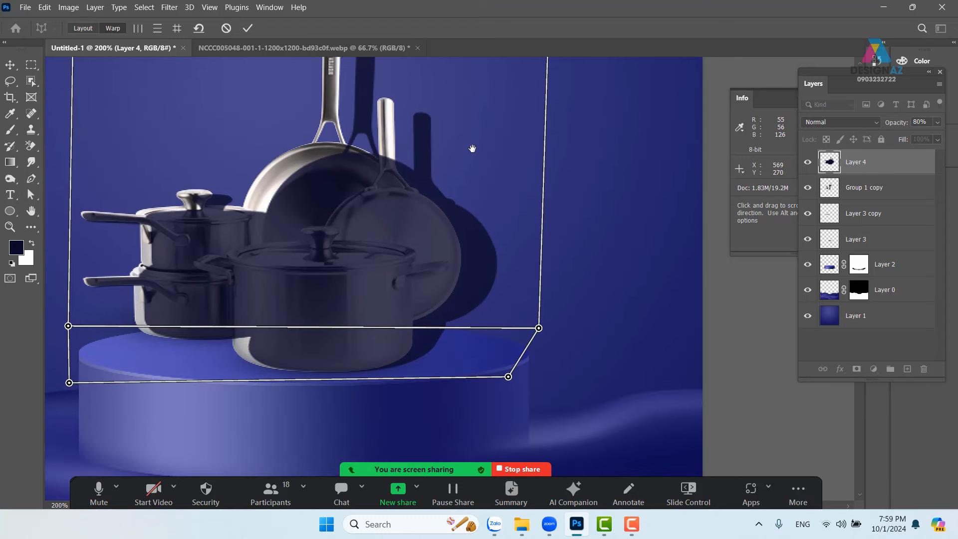
- Move the upright plane's left corners inward and adjust the podium plane's front corners to slant the shadow across the podium top
drag(69, 327, 116, 334)
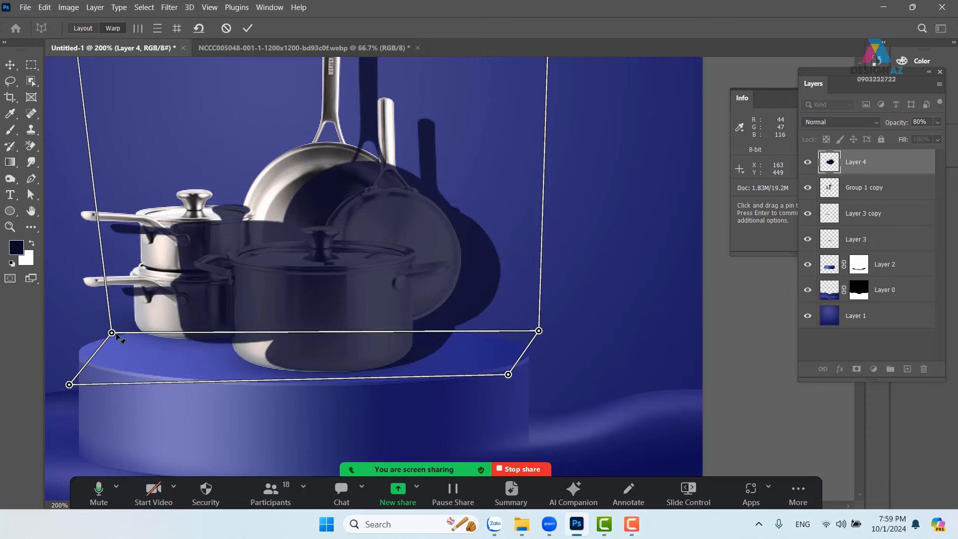
drag(70, 386, 54, 382)
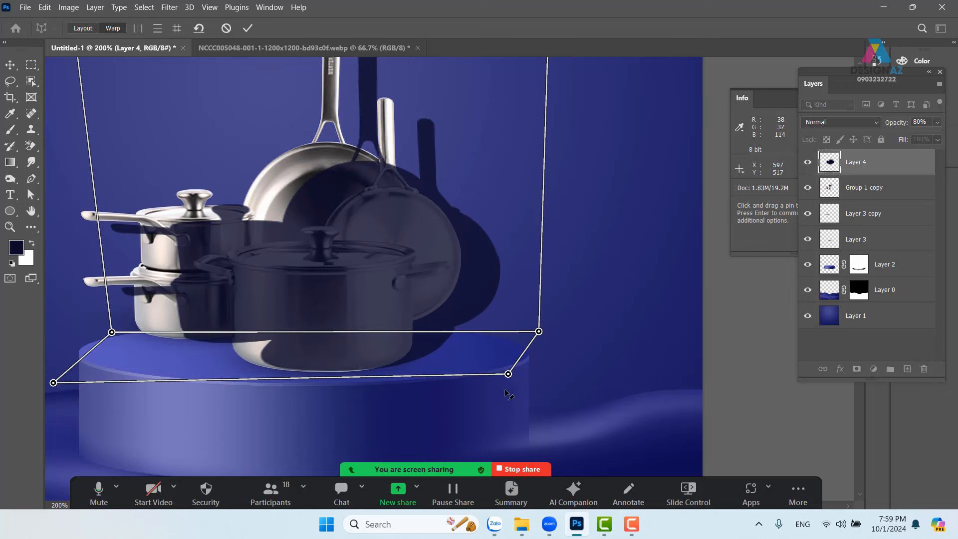
drag(508, 374, 509, 379)
key(space)
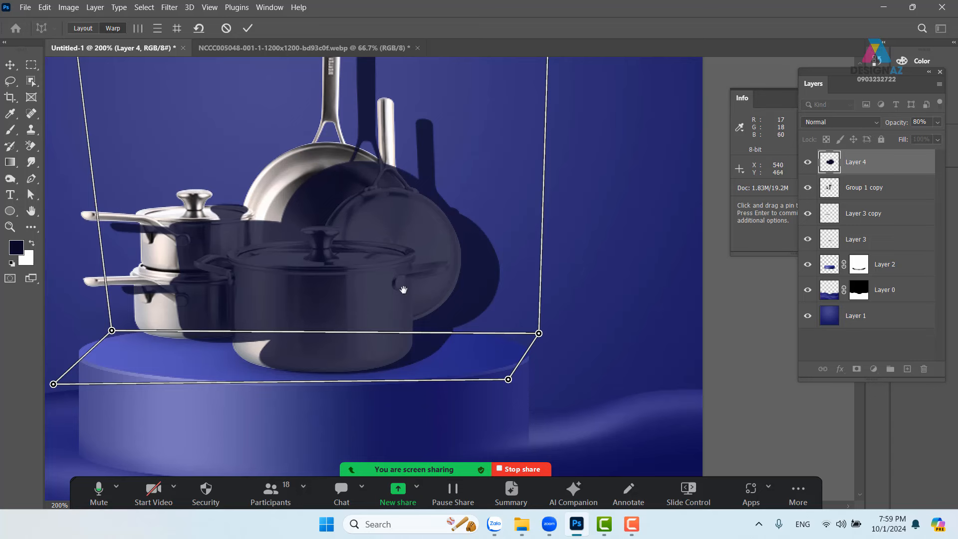
drag(345, 175, 376, 287)
drag(106, 134, 152, 163)
key(space)
drag(431, 291, 429, 188)
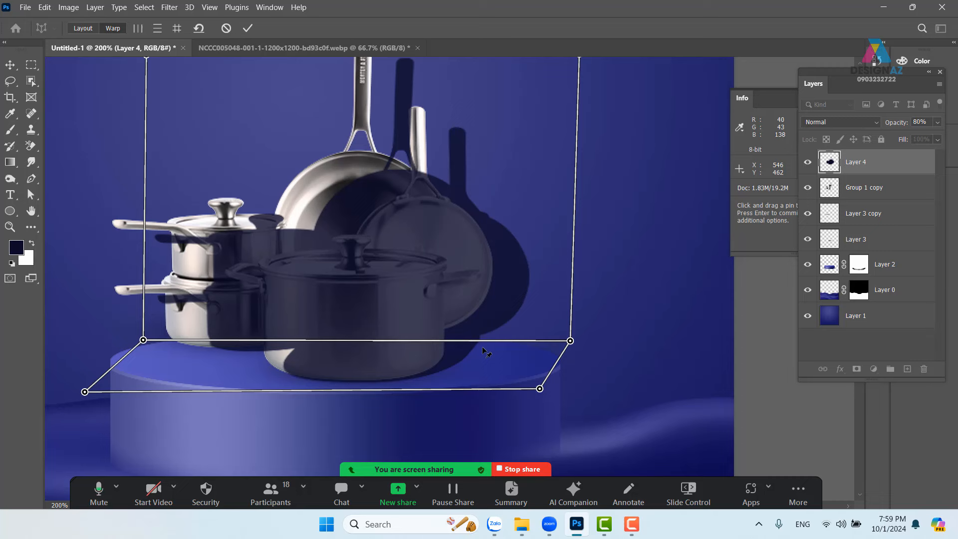
- Try pulling the upright plane's upper-right corner far down and outward, and undo it
key(space)
drag(571, 150, 535, 179)
drag(546, 83, 671, 242)
key(ctrl+z)
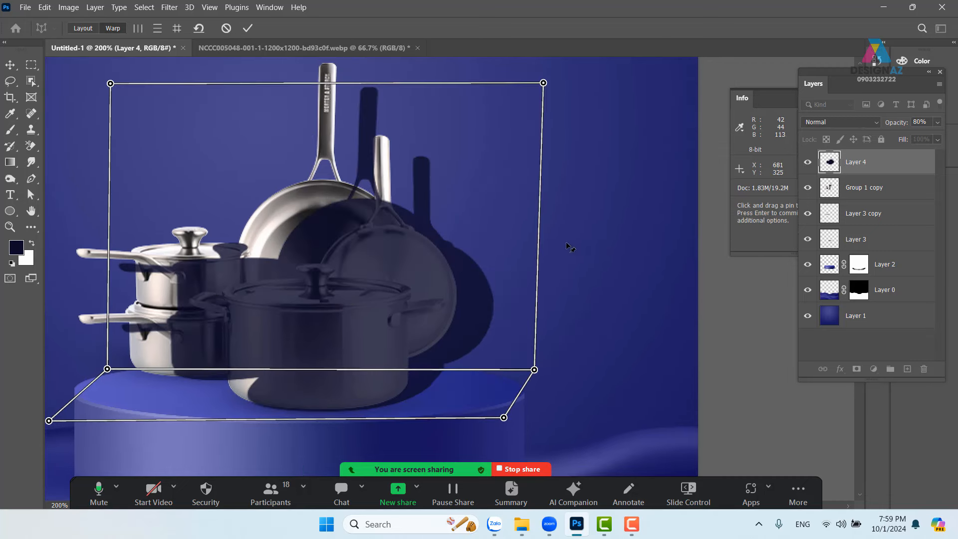
- Apply the Perspective Warp and place the shadow layer behind the cookware layer
key(space)
drag(437, 279, 466, 241)
key(space)
drag(420, 207, 436, 228)
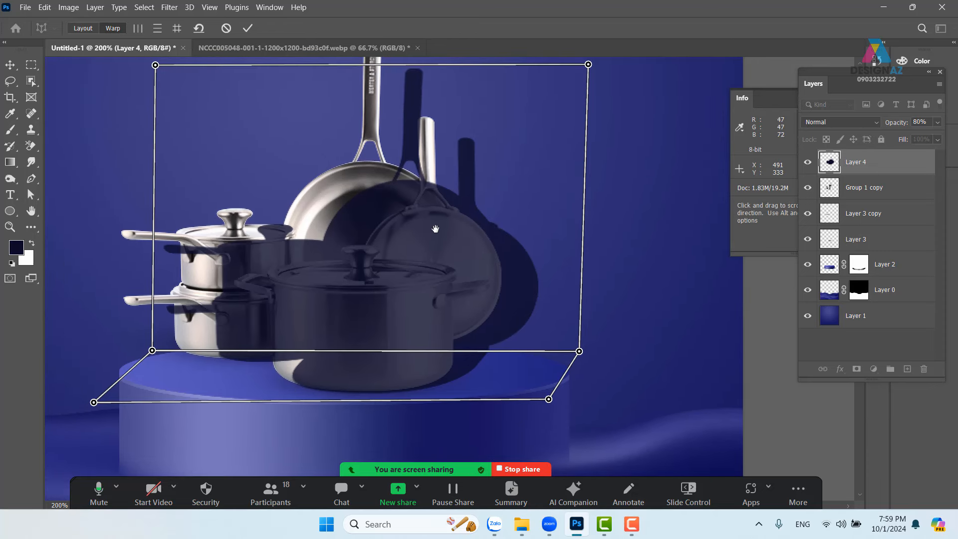
click(248, 28)
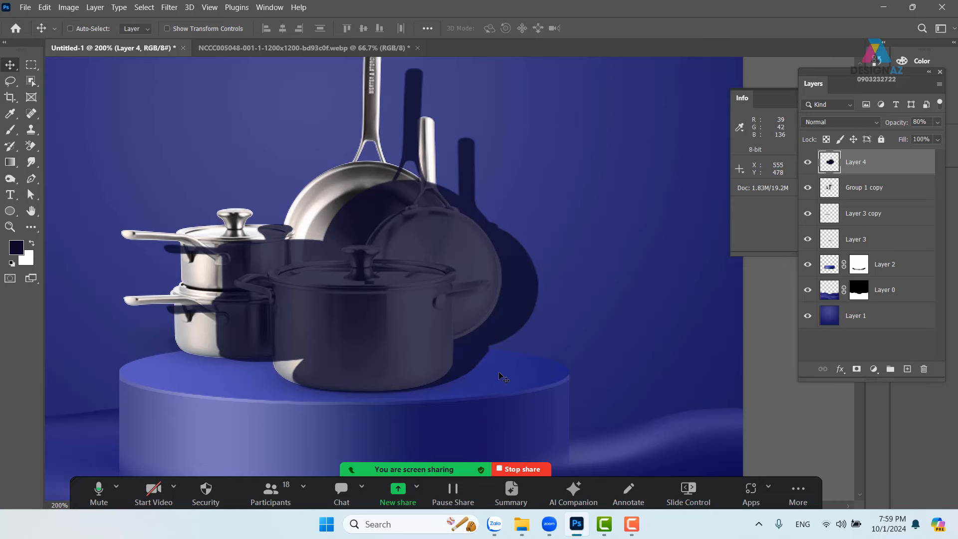
key(ctrl+bracketleft)
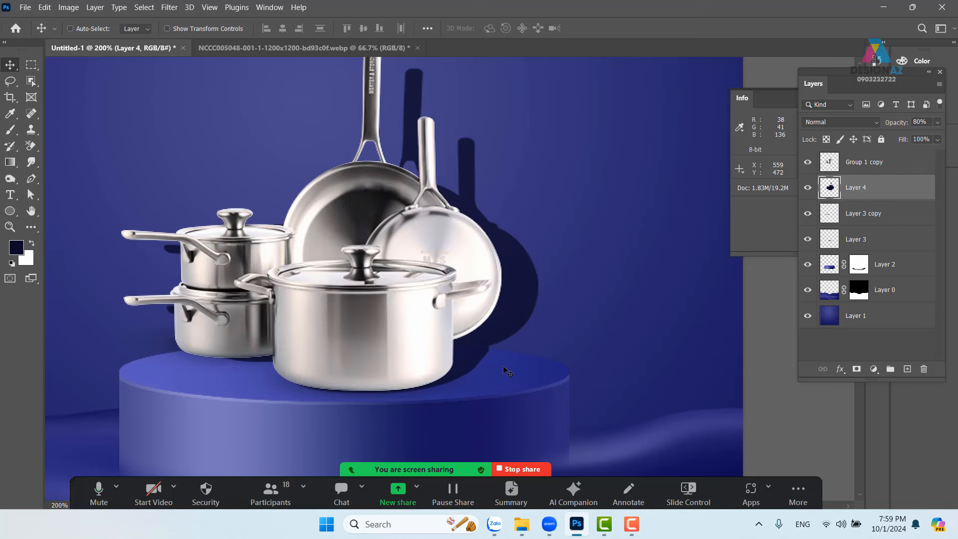
key(ctrl+minus)
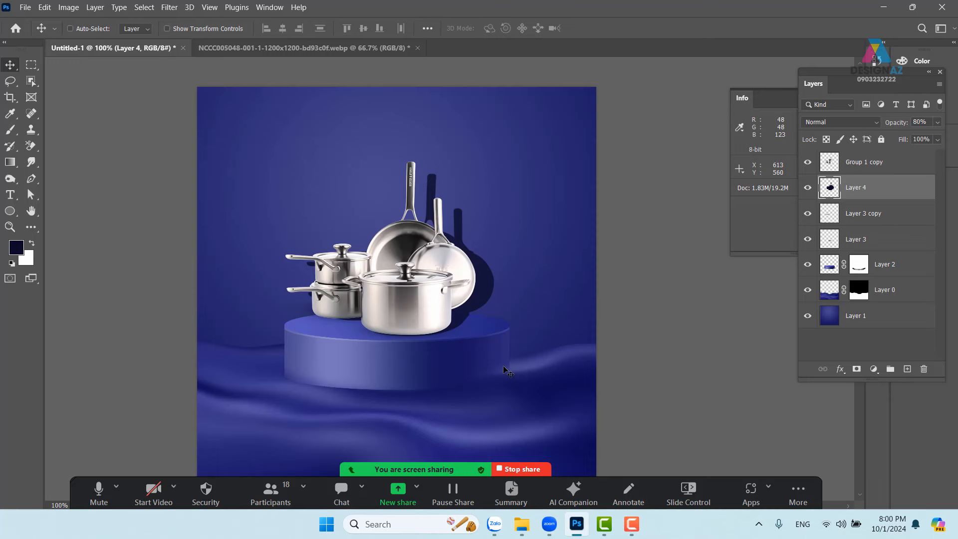
key(ctrl+plus)
drag(475, 381, 486, 333)
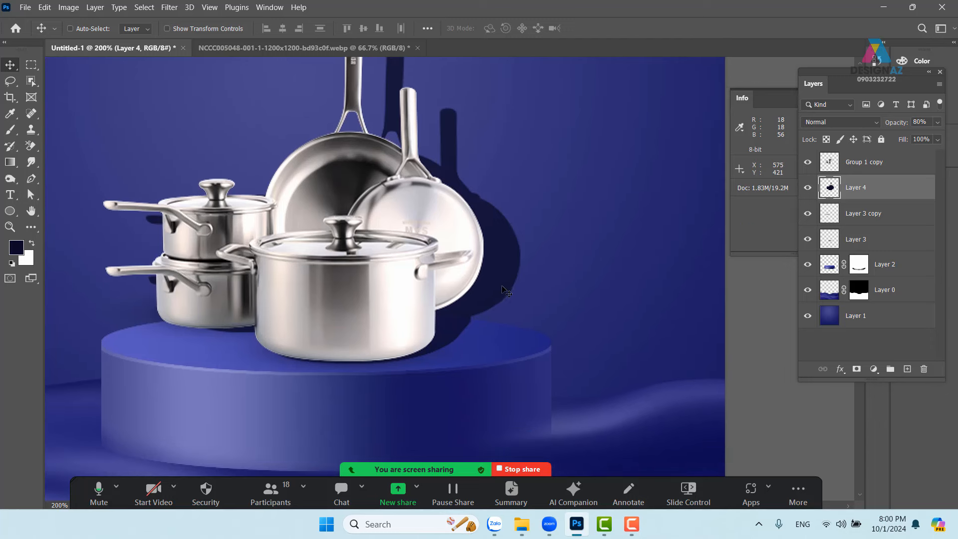
- Soften the shadow with a Gaussian Blur of 1.4 pixels radius and set its blend mode to Multiply
click(169, 7)
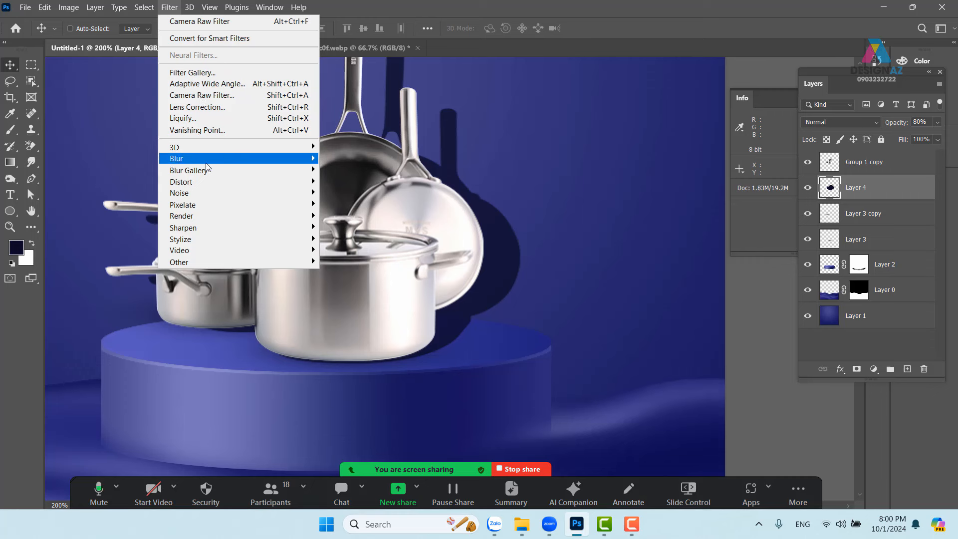
mouse_move(206, 161)
click(353, 204)
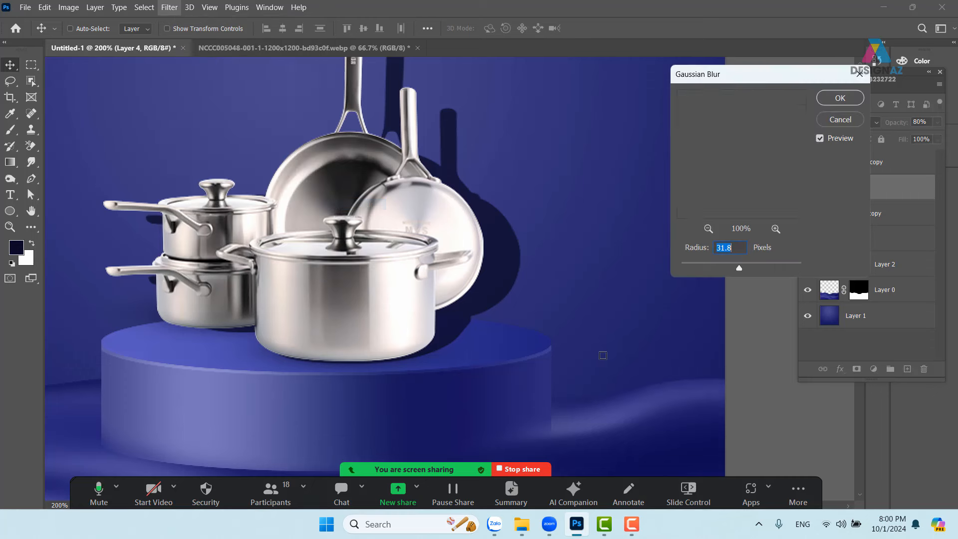
drag(714, 265, 690, 268)
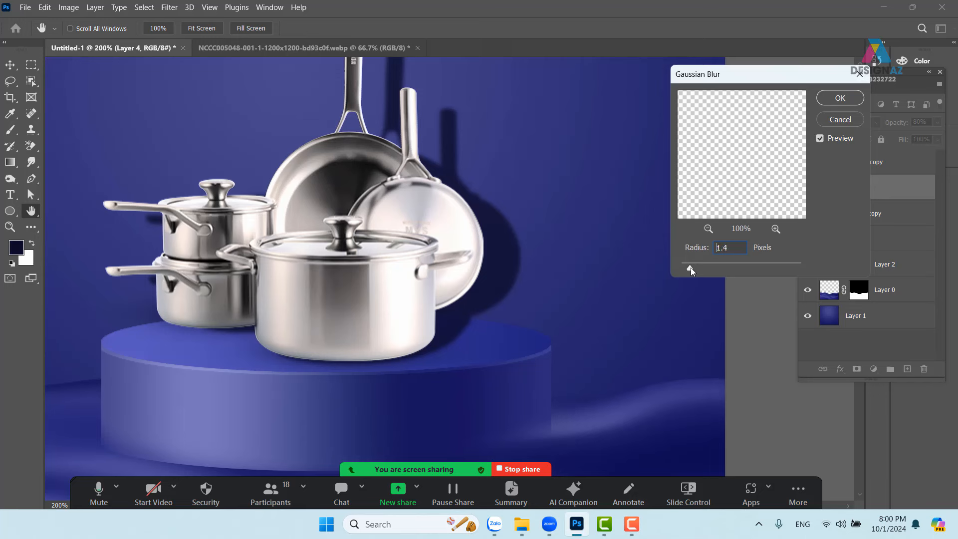
click(833, 105)
click(840, 122)
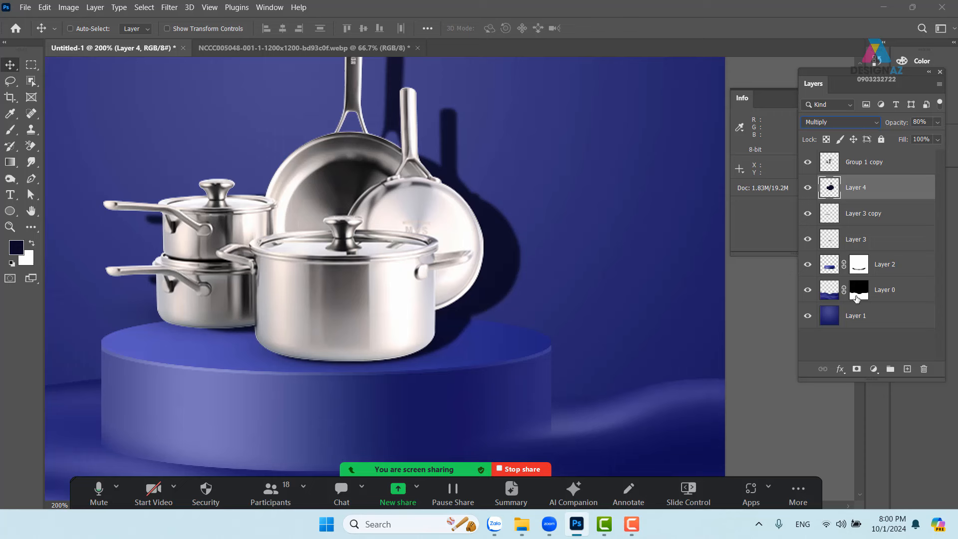
- Add a layer mask to the shadow and fade it diagonally from the large pot's base toward the upper right with a linear gradient
click(857, 370)
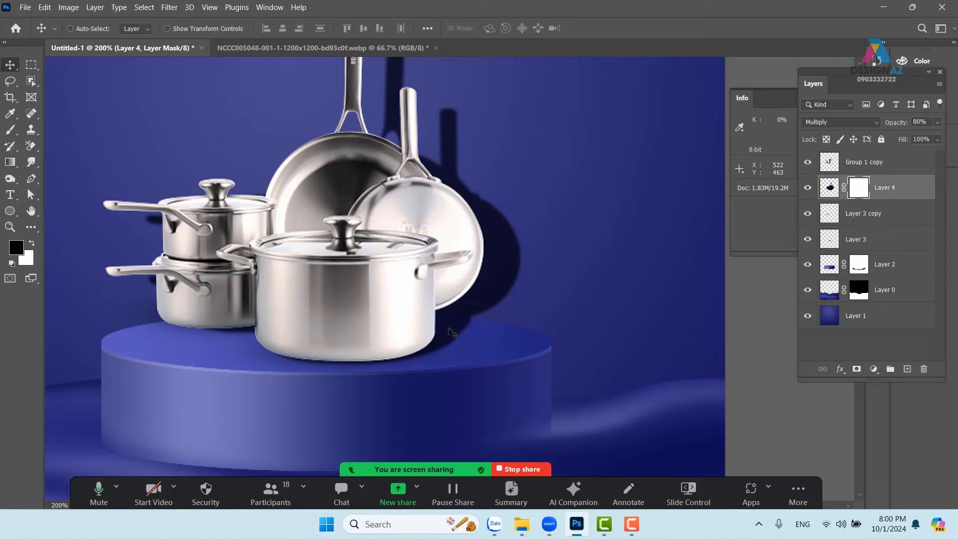
key(g)
drag(430, 356, 430, 205)
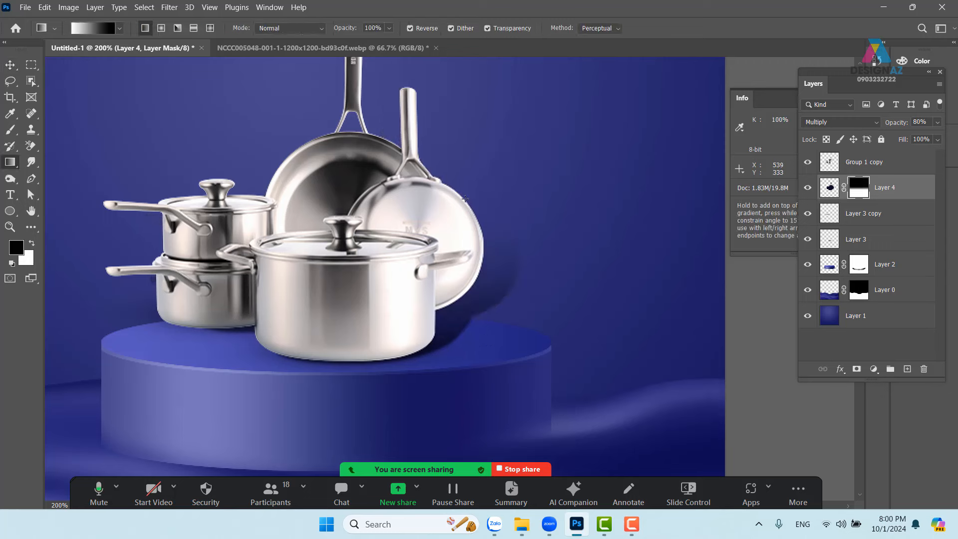
drag(461, 326, 460, 210)
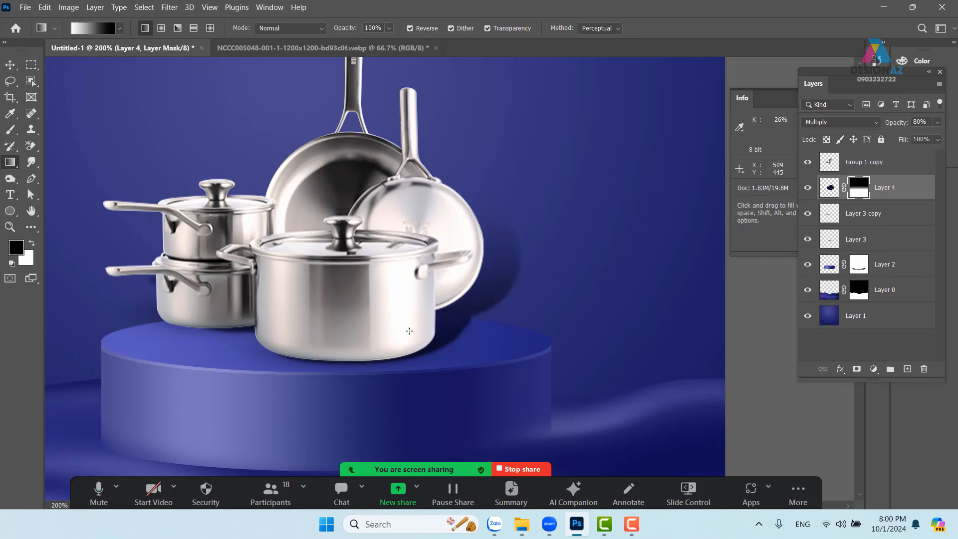
drag(373, 359, 508, 249)
drag(438, 338, 531, 181)
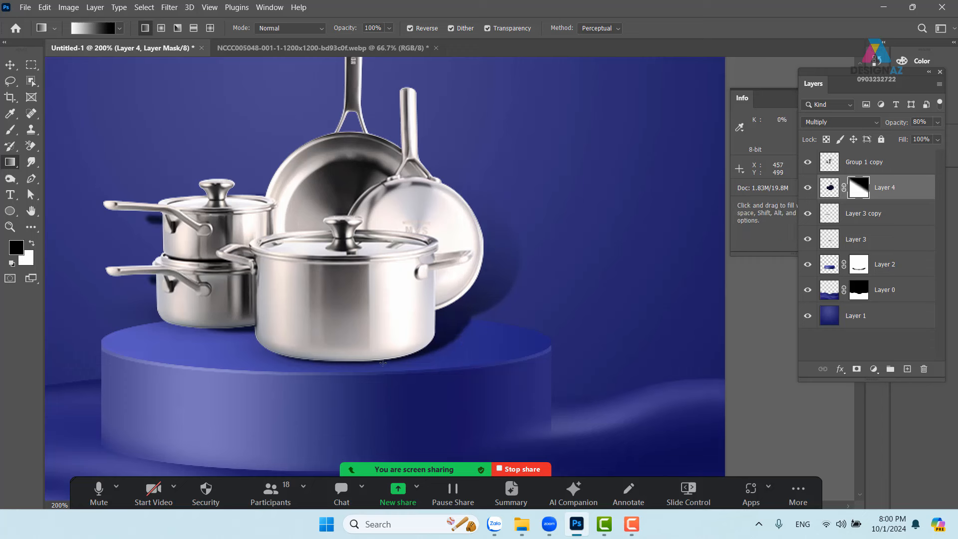
drag(382, 362, 530, 193)
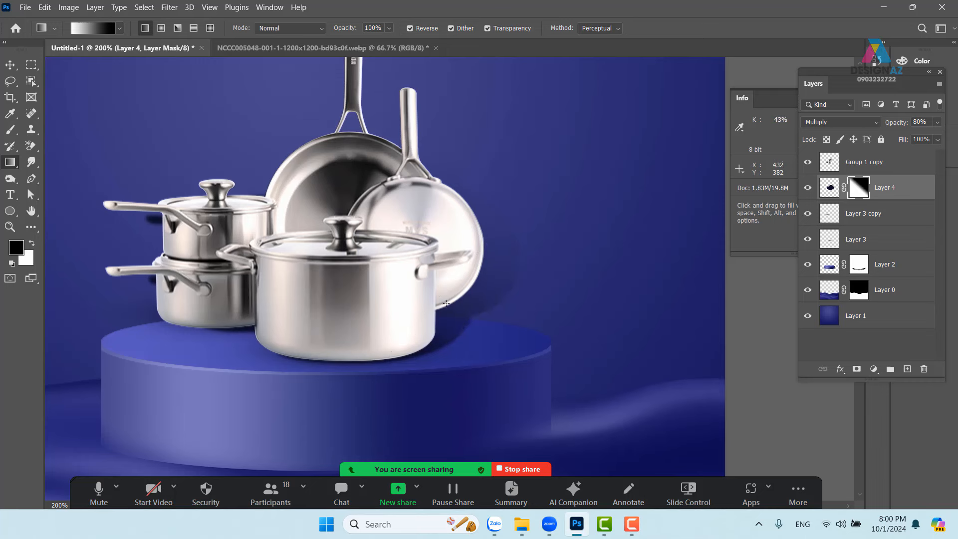
- Try smudging the shadow layer beneath the stacked small pots with a 28 px Smudge brush at 10% strength, and undo it
click(11, 67)
drag(255, 287, 327, 289)
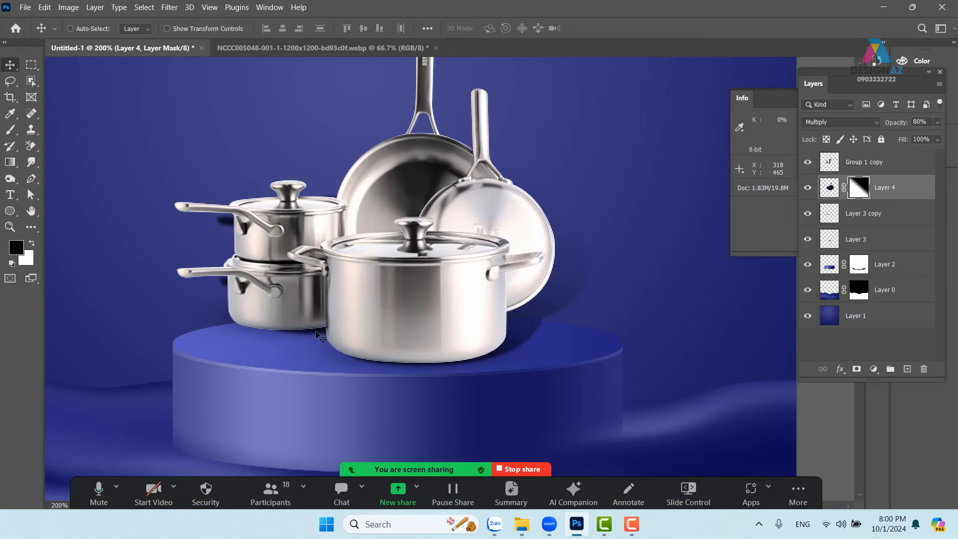
click(829, 194)
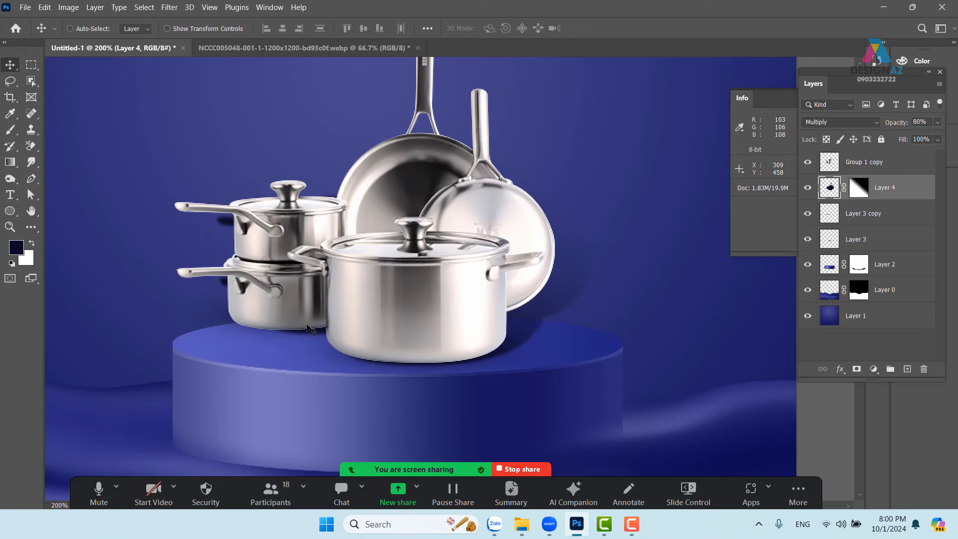
click(31, 163)
alt+right_click(328, 327)
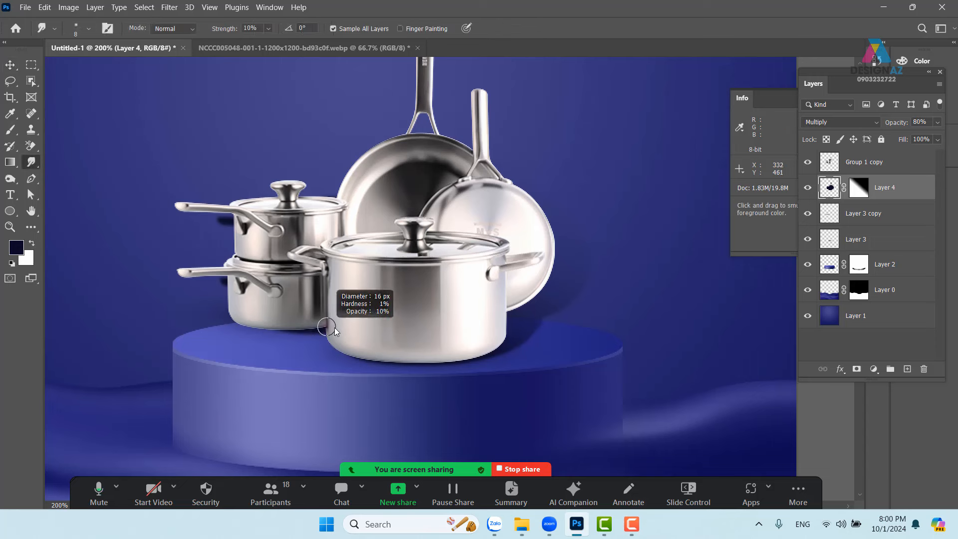
drag(312, 327, 234, 326)
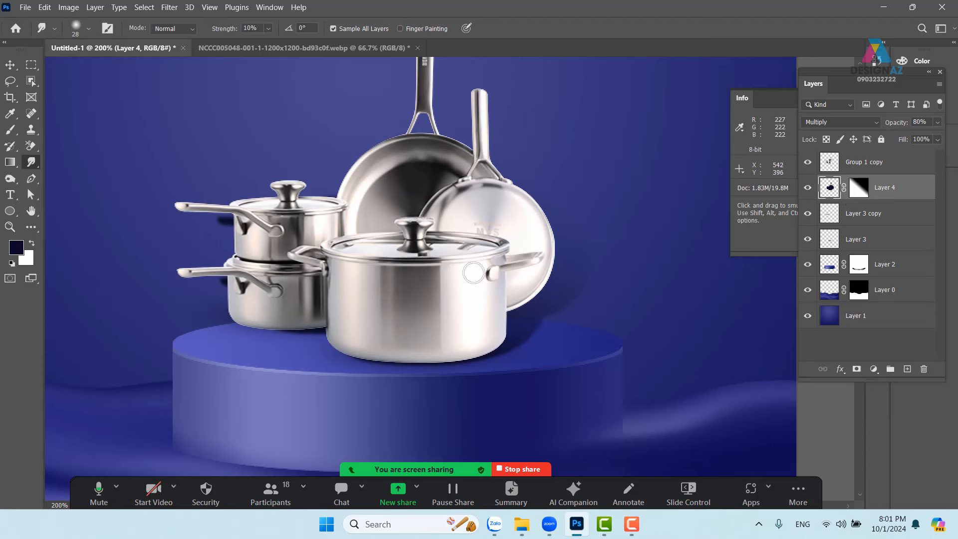
drag(295, 328, 233, 319)
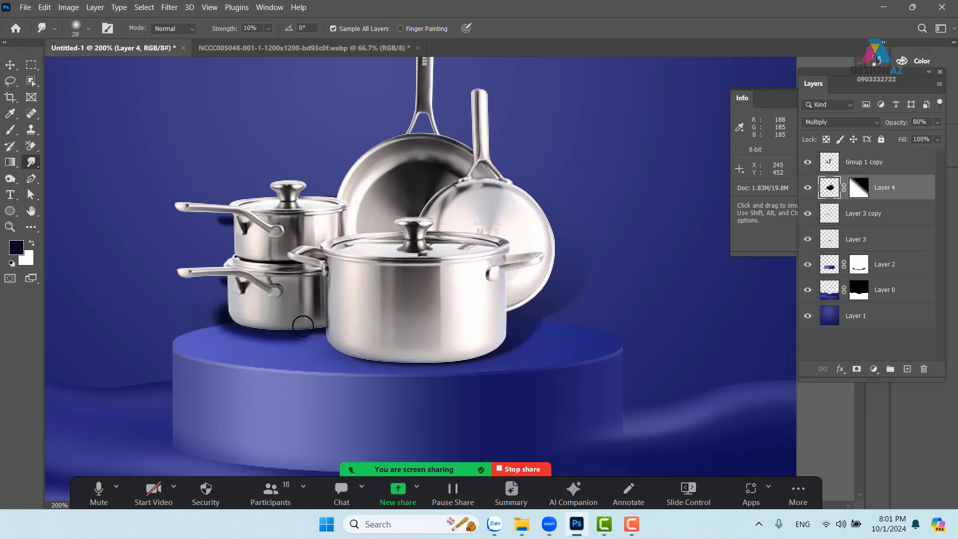
key(ctrl+z)
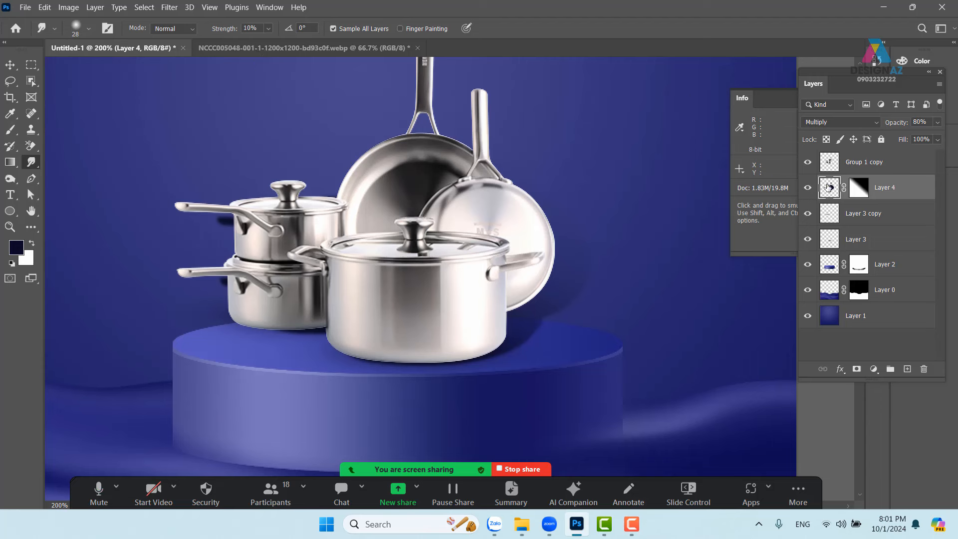
- Check the shadow layer's visibility, try another smudge along the lower small pot's base, and undo it
click(808, 187)
click(808, 188)
drag(293, 325, 240, 316)
key(ctrl+z)
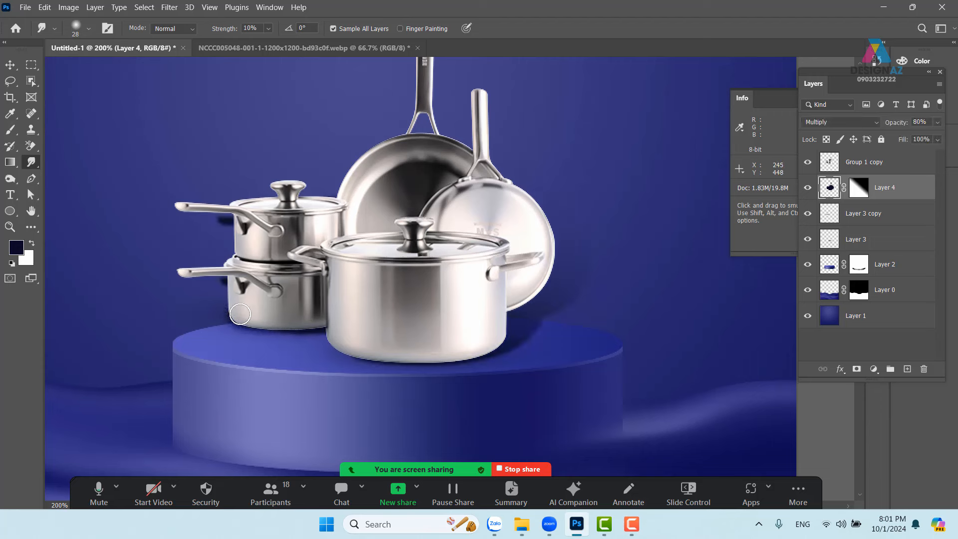
key(ctrl+z)
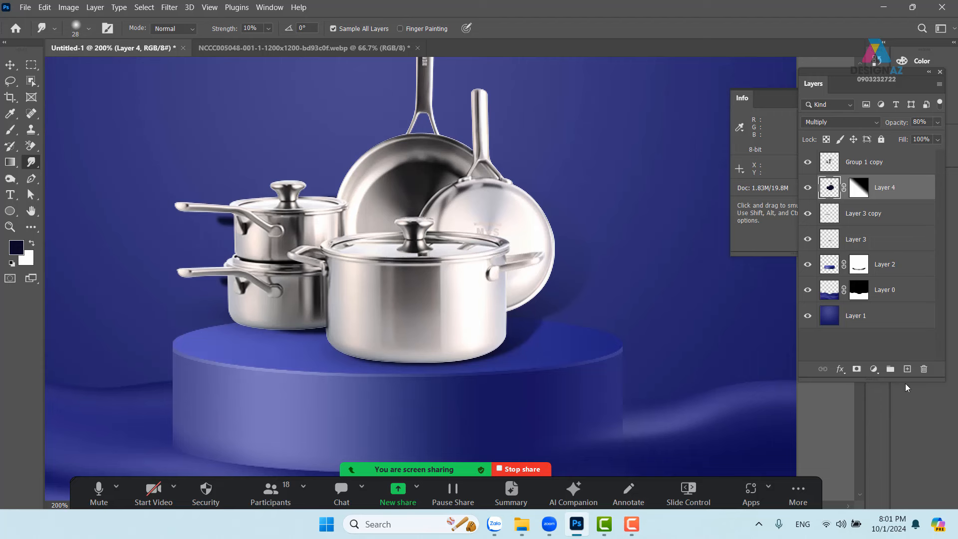
- Try merging the masked shadow layer with a new empty layer and shifting the merged shadow down and to the left
click(907, 369)
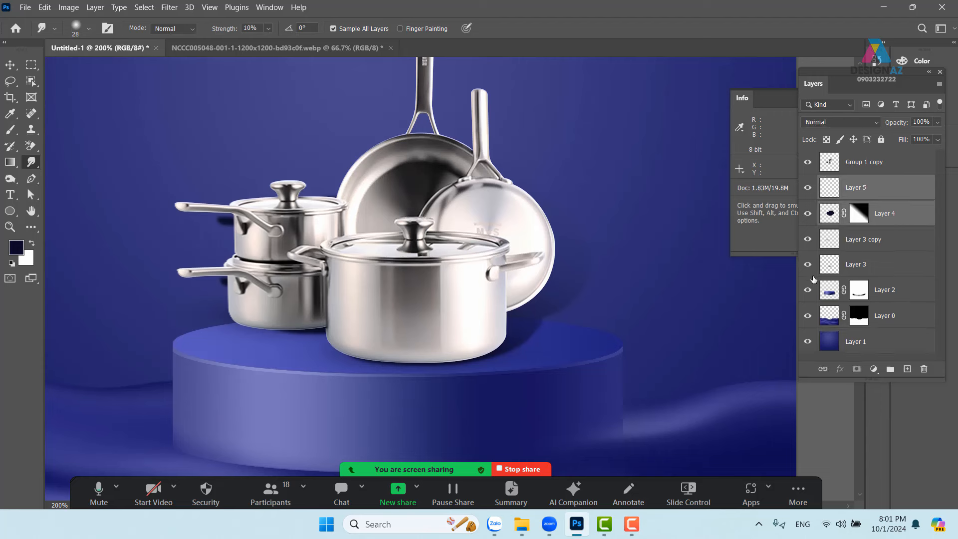
key(ctrl+e)
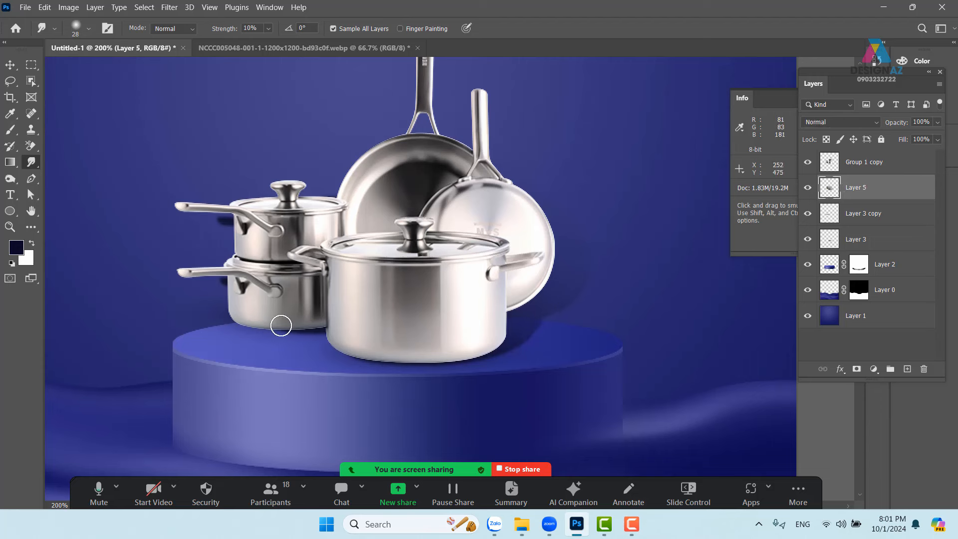
mouse_move(306, 327)
mouse_down()
mouse_move(220, 319)
mouse_move(338, 335)
mouse_move(246, 325)
mouse_move(332, 330)
mouse_move(296, 356)
mouse_move(215, 356)
mouse_move(223, 377)
mouse_up()
key(v)
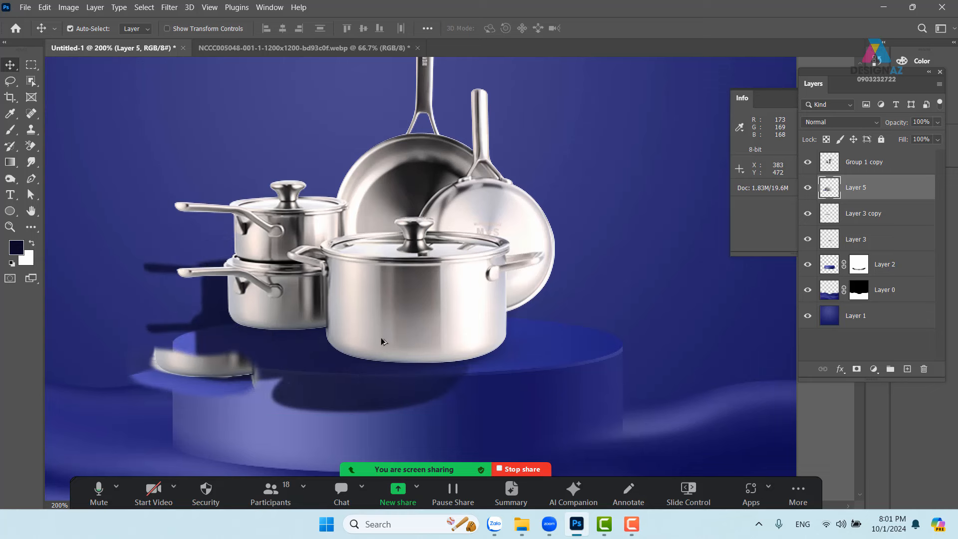
- Step back to the separate, visible masked shadow layer, try moving it down and to the left, and undo that move
key(ctrl+alt+z)
key(ctrl+alt+z)
key(ctrl+alt+z)
key(ctrl+alt+z)
key(ctrl+alt+z)
key(ctrl+alt+z)
key(ctrl+alt+z)
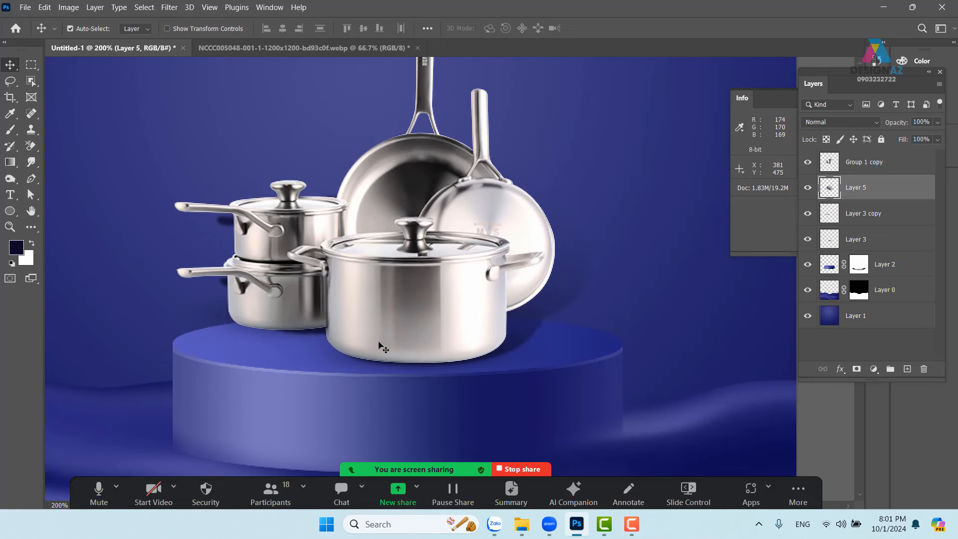
key(ctrl+alt+z)
key(ctrl+alt+z)
key(ctrl+alt+z)
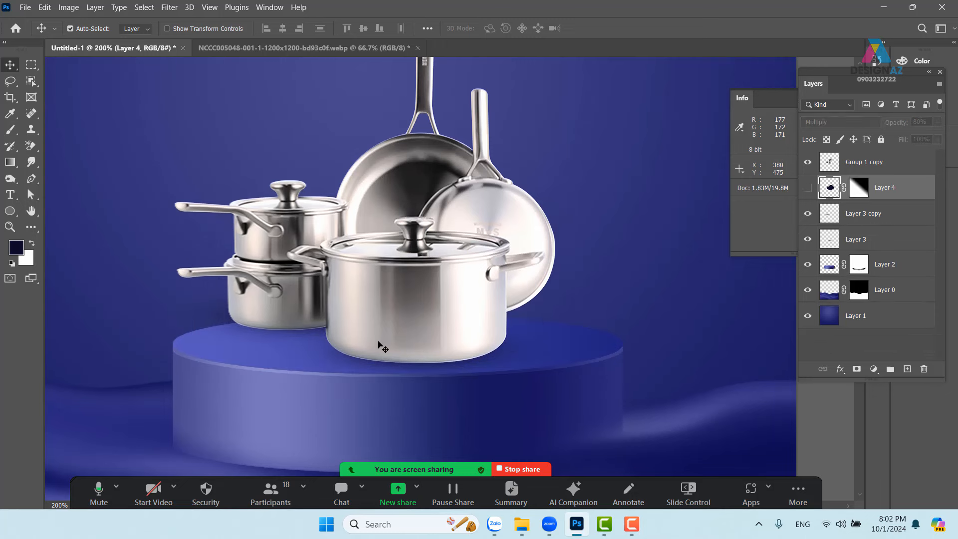
key(ctrl+shift+z)
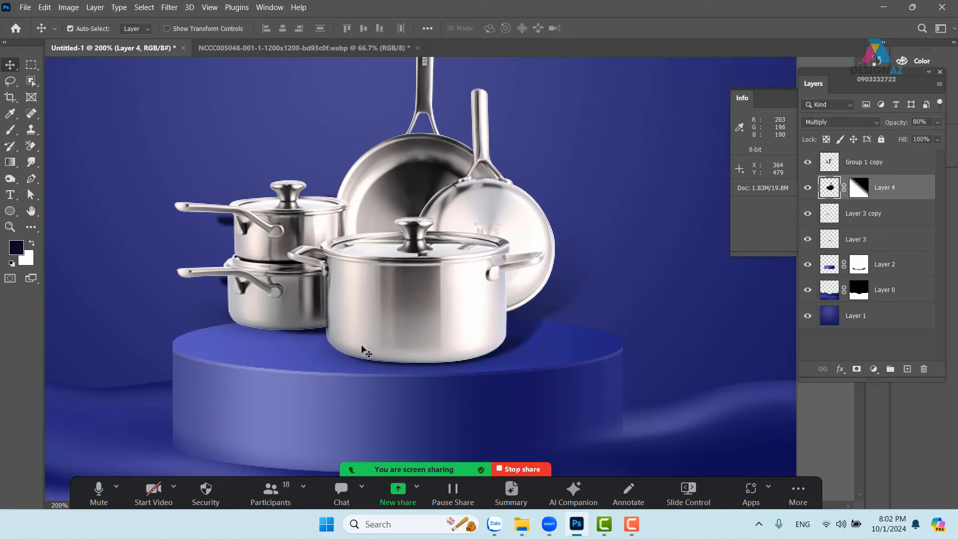
drag(304, 342, 248, 404)
key(ctrl+z)
- Add an empty layer above the masked shadow layer and merge the two, undoing a test move of the result
click(906, 370)
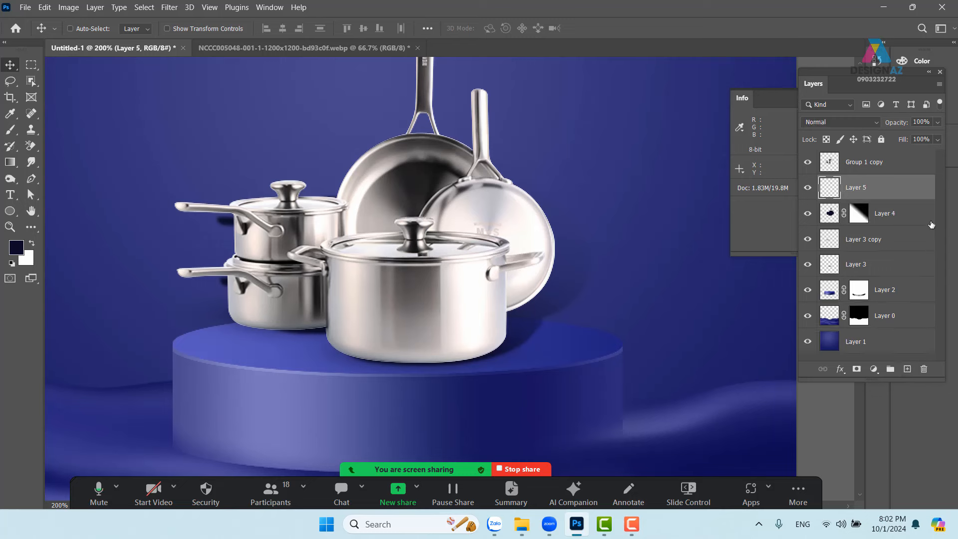
key(ctrl+e)
drag(275, 361, 189, 405)
key(ctrl+z)
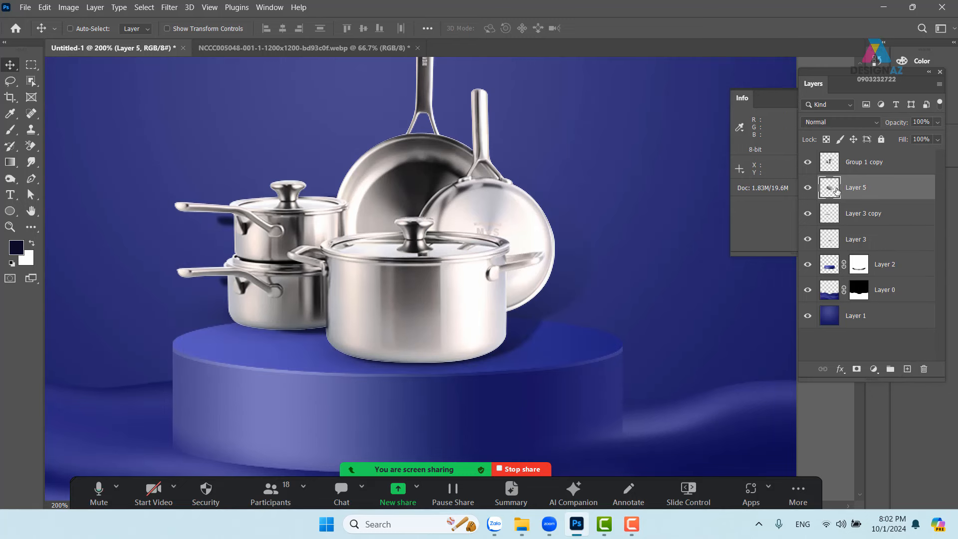
- Smudge the merged shadow around the stacked small pots' base and handles at 30% strength, with Sample All Layers off
click(31, 162)
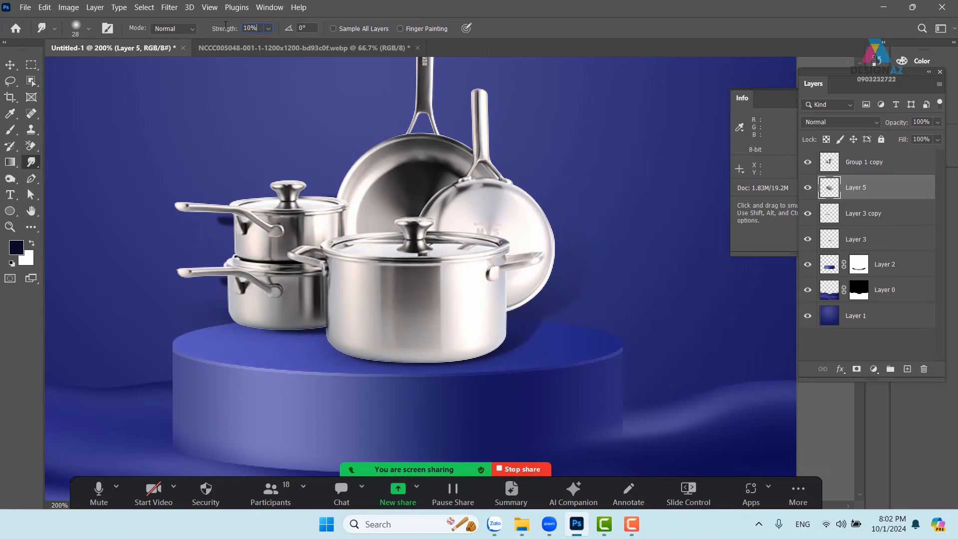
text(30)
key(Return)
mouse_move(311, 326)
mouse_down()
mouse_move(206, 318)
mouse_move(279, 332)
mouse_move(217, 318)
mouse_move(229, 311)
mouse_move(216, 319)
mouse_move(295, 331)
mouse_move(228, 282)
mouse_up()
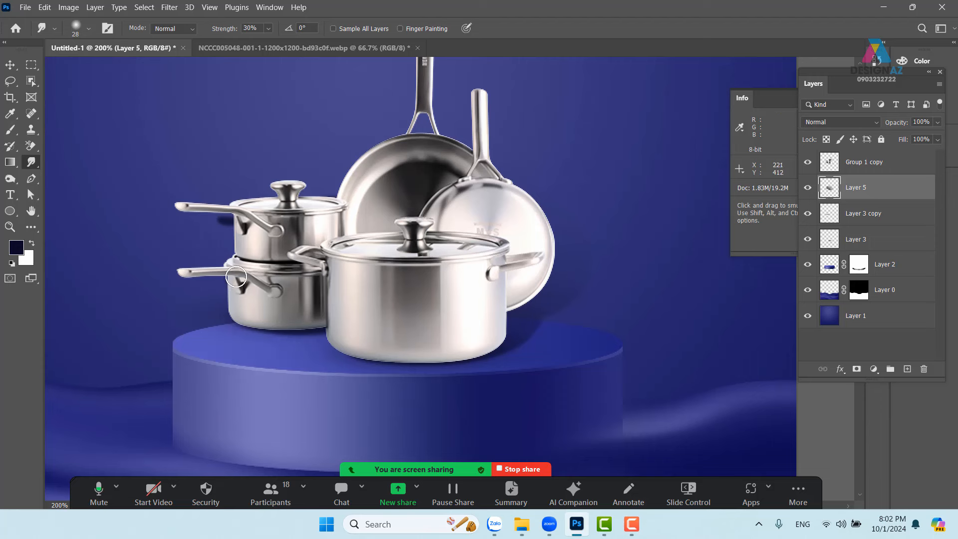
mouse_move(246, 222)
mouse_down()
mouse_move(257, 228)
mouse_move(248, 236)
mouse_up()
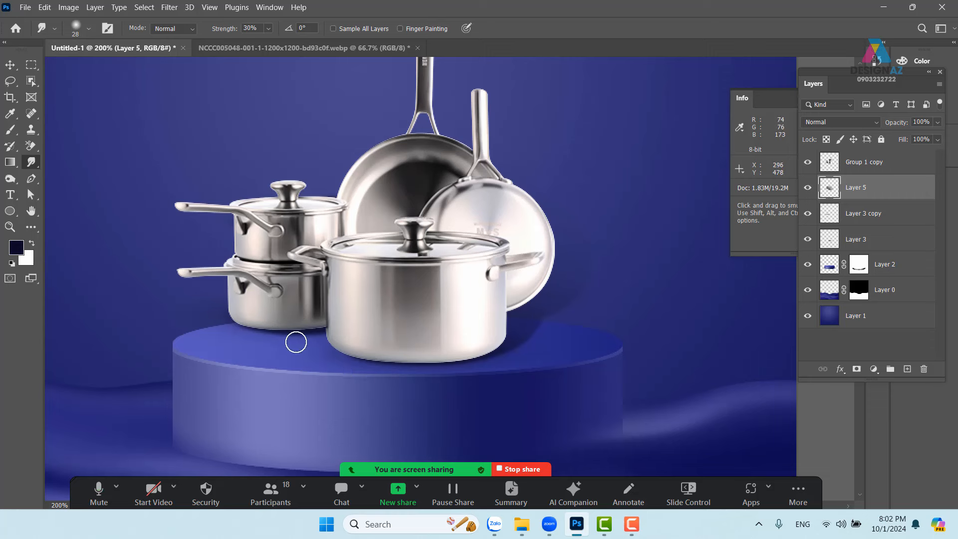
mouse_move(297, 343)
mouse_down()
mouse_move(333, 340)
mouse_move(332, 328)
mouse_move(278, 340)
mouse_move(325, 316)
mouse_up()
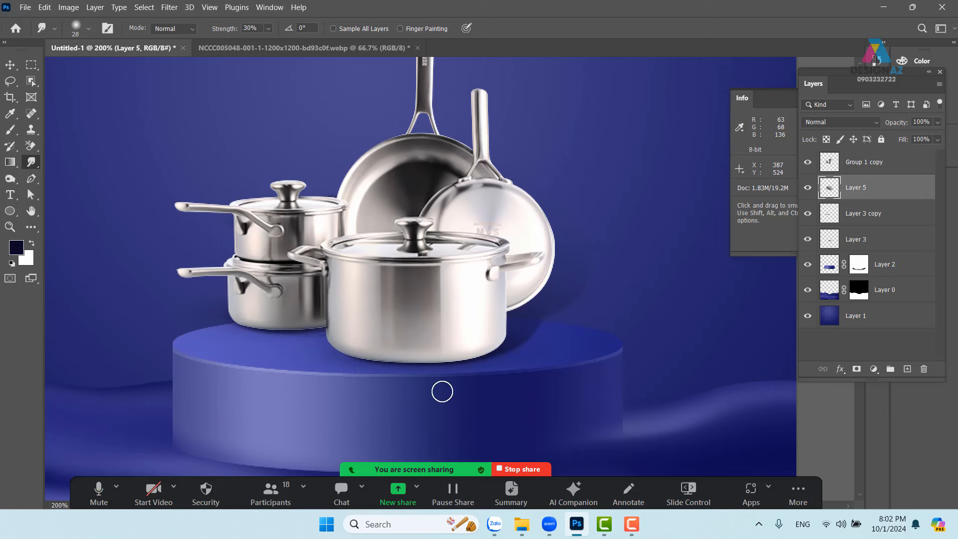
drag(491, 385, 475, 385)
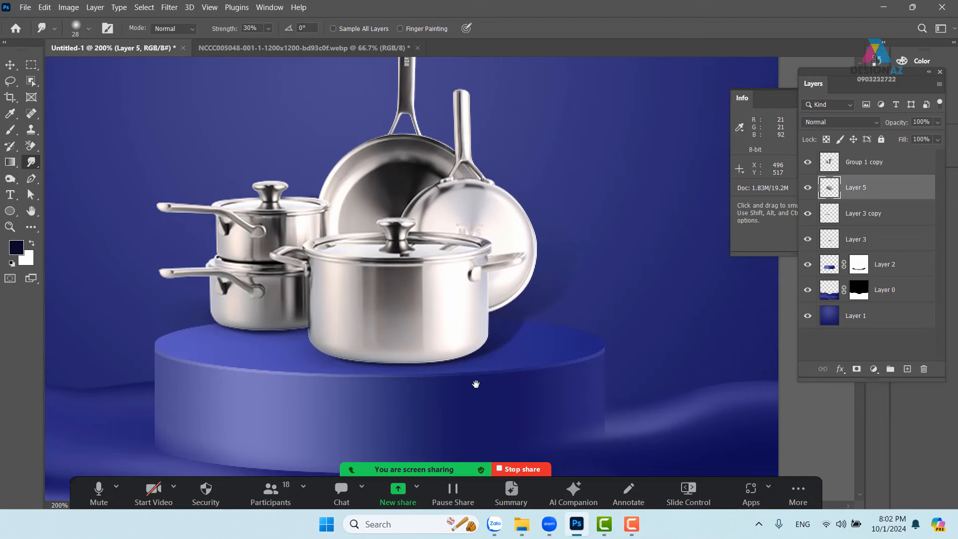
key(ctrl+minus)
drag(497, 348, 469, 353)
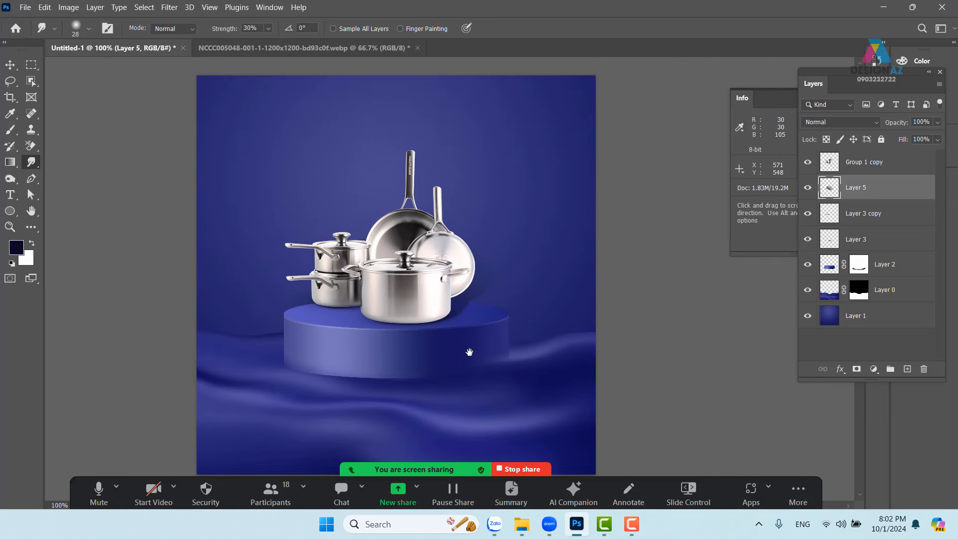
click(10, 64)
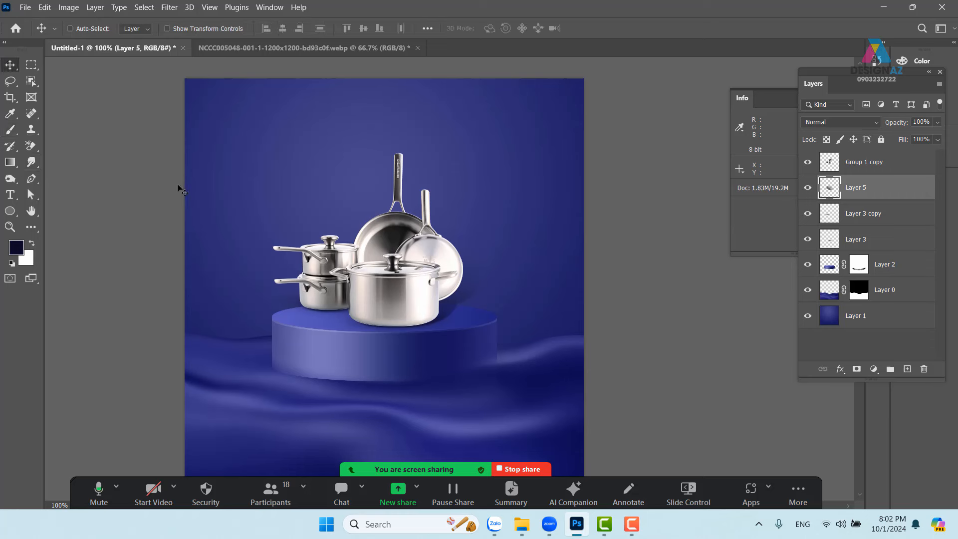
click(861, 164)
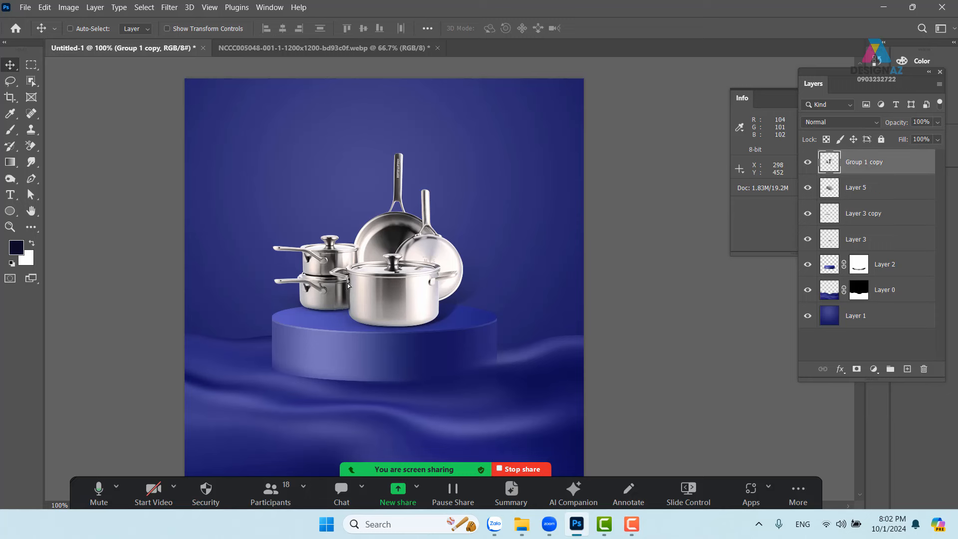
mouse_move(392, 294)
mouse_down()
mouse_move(393, 227)
mouse_move(392, 294)
mouse_up()
- Duplicate the blue gradient background layer and bring the copy to the top of the layer stack
click(899, 322)
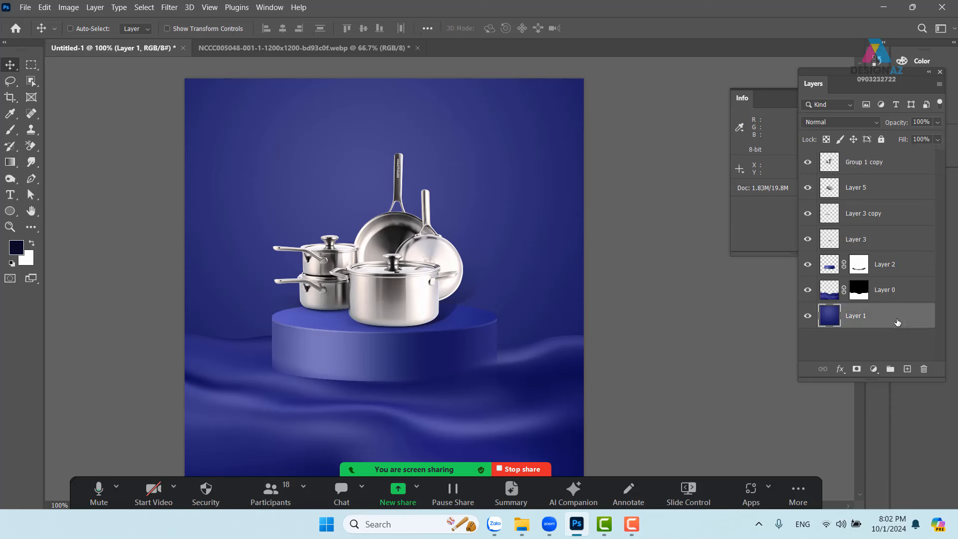
key(ctrl+j)
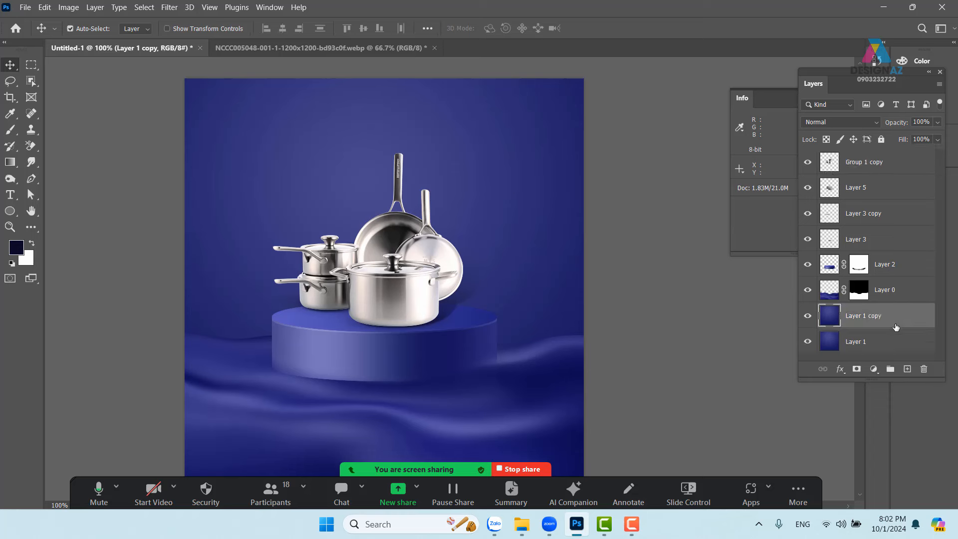
key(ctrl+shift+bracketright)
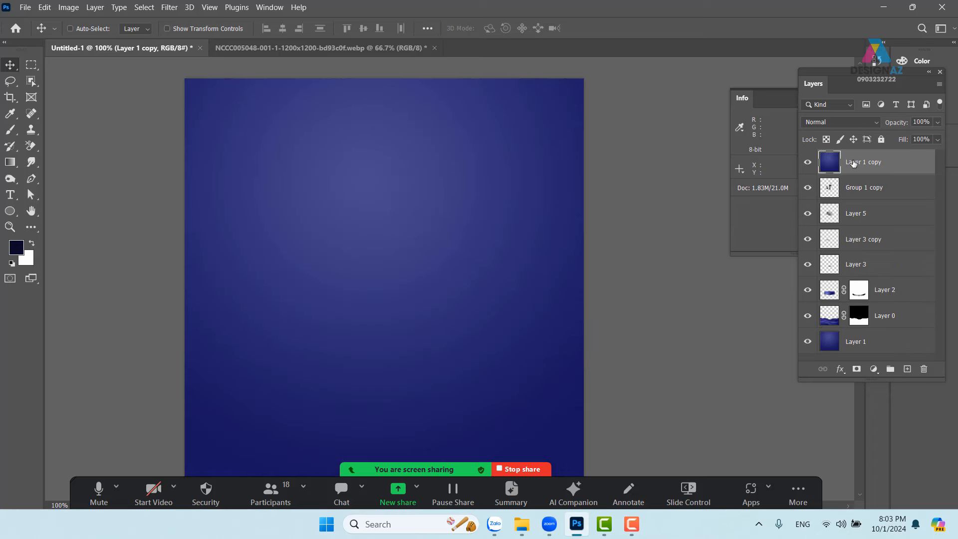
- Set the copied blue gradient layer to Color blend mode and clip it to the cookware layer
click(849, 122)
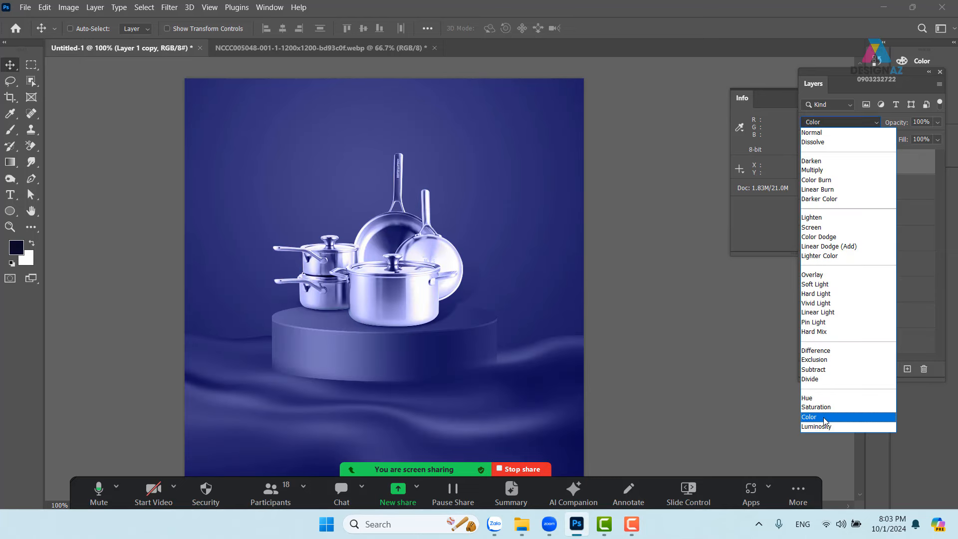
click(824, 420)
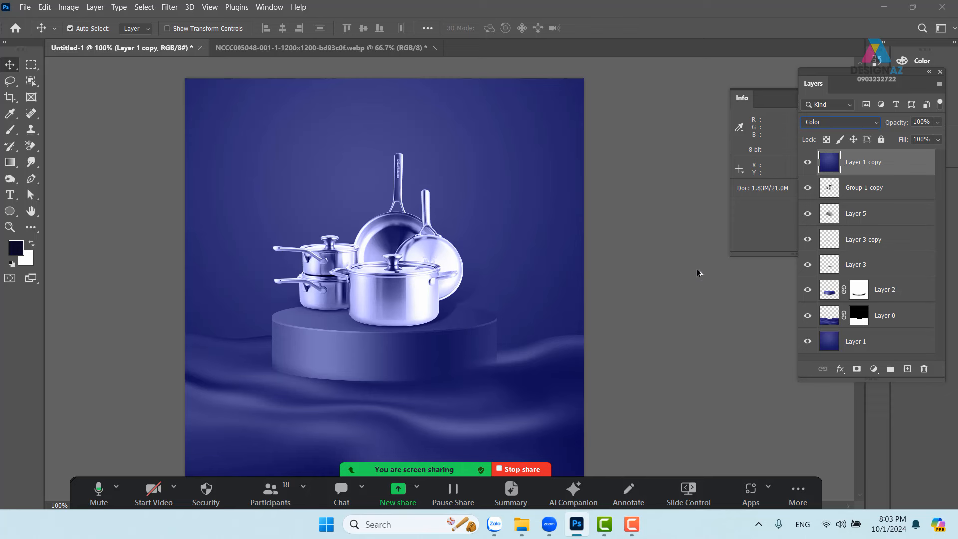
key(ctrl+alt+g)
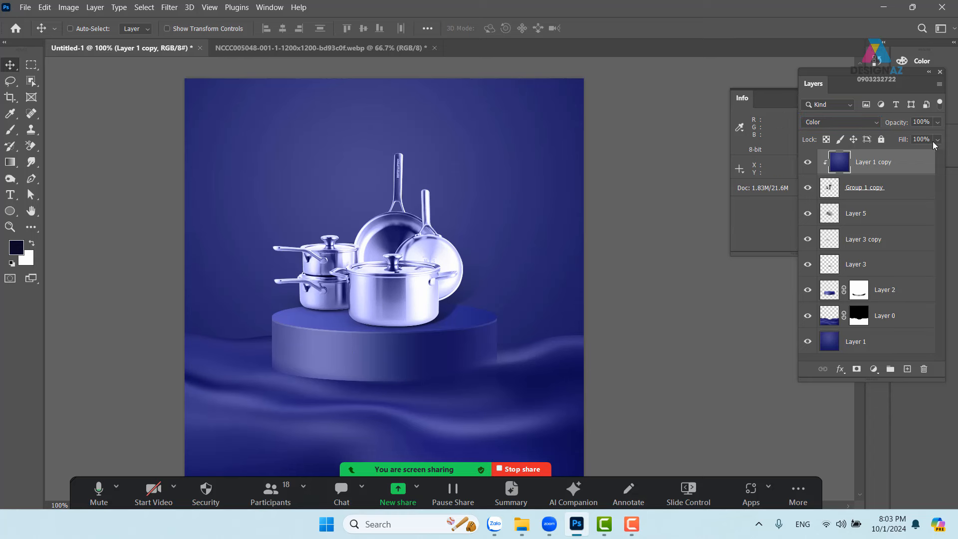
- In the clipped blue layer's Blend If settings, split the Underlying Layer white slider to 76 / 255 to restore the metal's highlights
key(ctrl+plus)
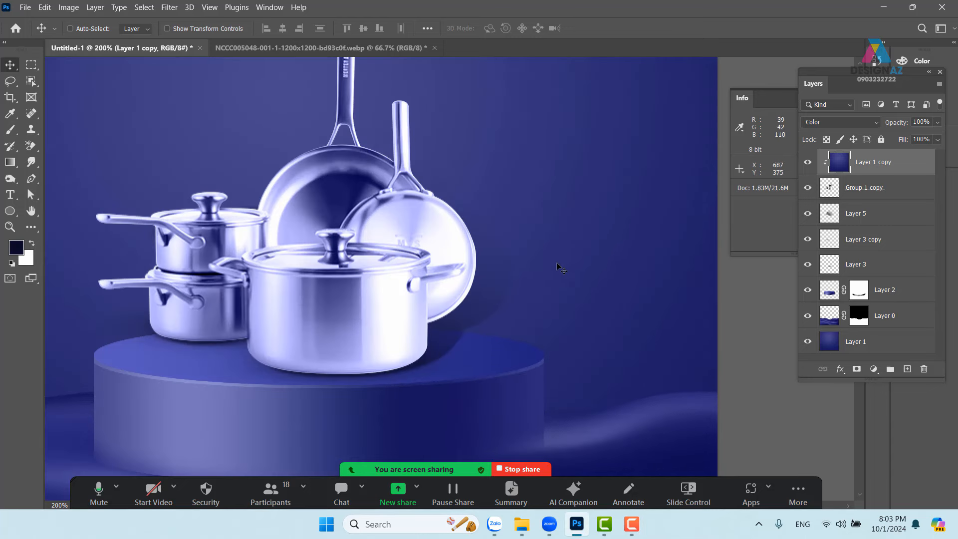
drag(466, 279, 508, 280)
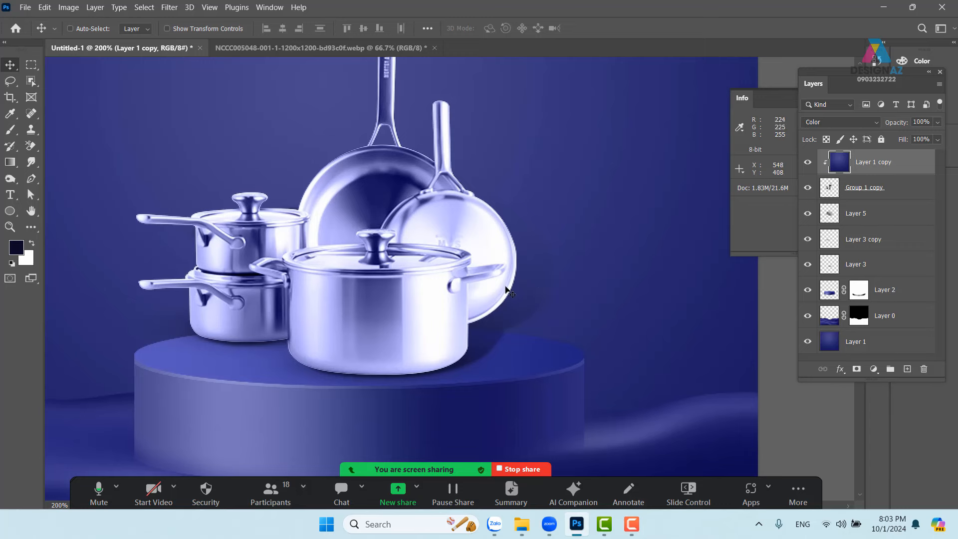
right_click(888, 163)
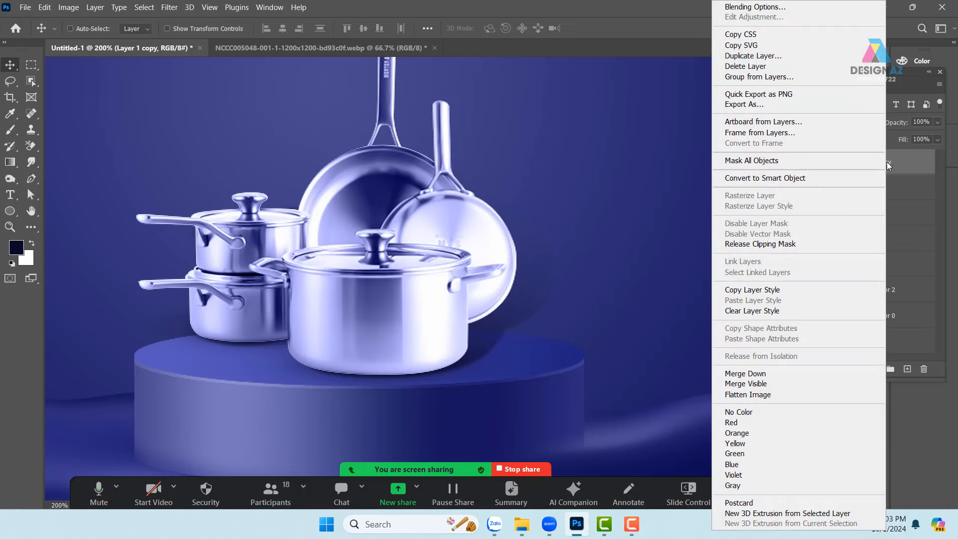
click(708, 313)
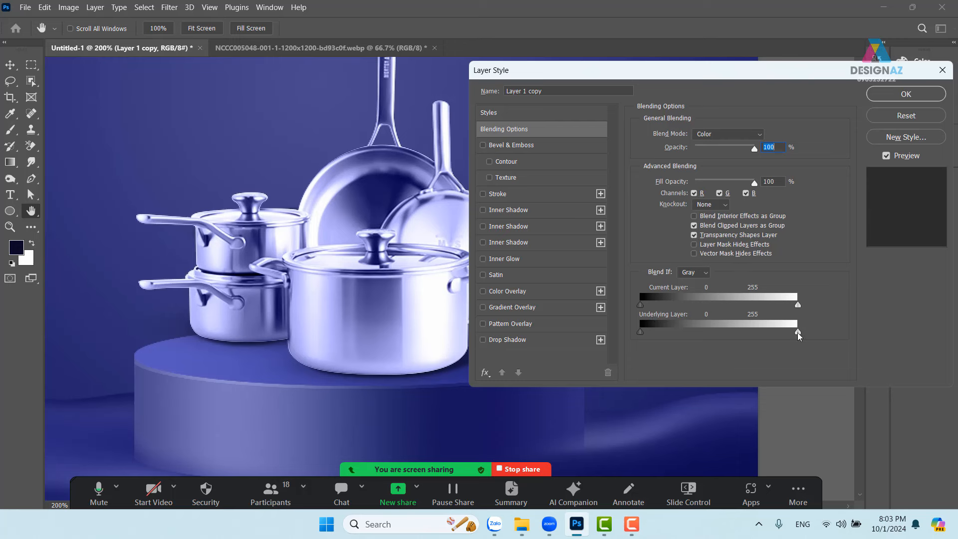
drag(768, 333, 726, 330)
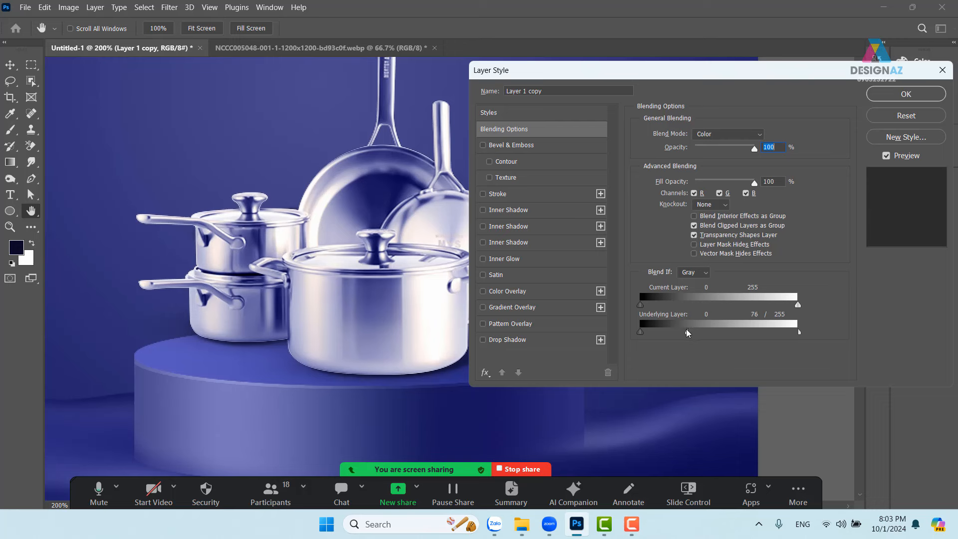
click(907, 94)
key(ctrl+1)
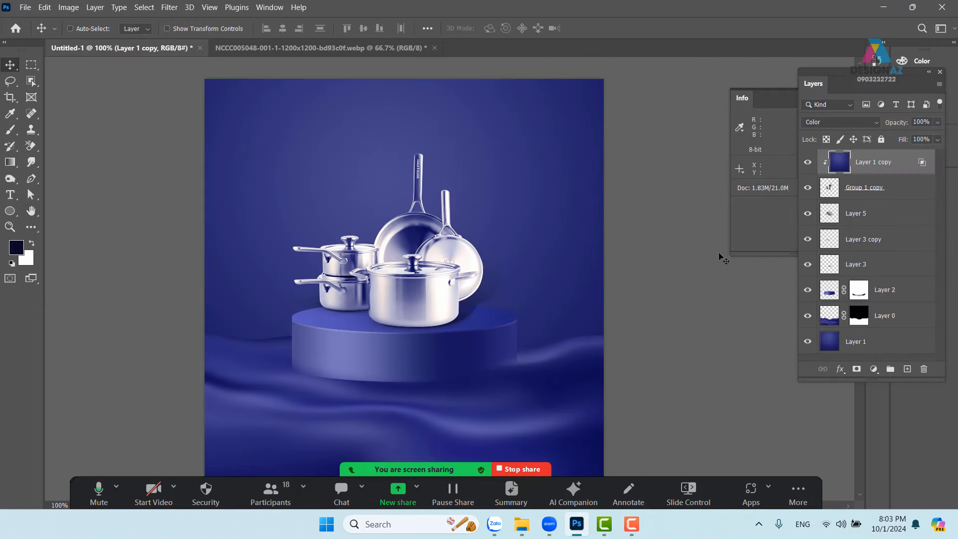
- Toggle the clipped blue tint layer's visibility to compare the cookware, and set the layer's fill to 70%
click(807, 162)
click(808, 163)
click(808, 163)
click(937, 140)
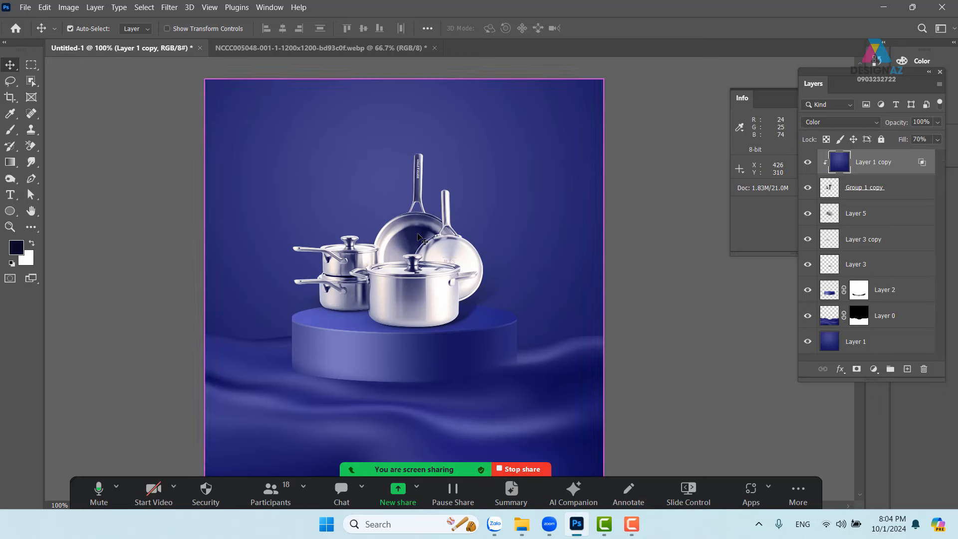
- Start opening another image and browse to the spa folder inside thuvienanh on drive E:
key(ctrl+o)
scroll(132, 290, down, 2)
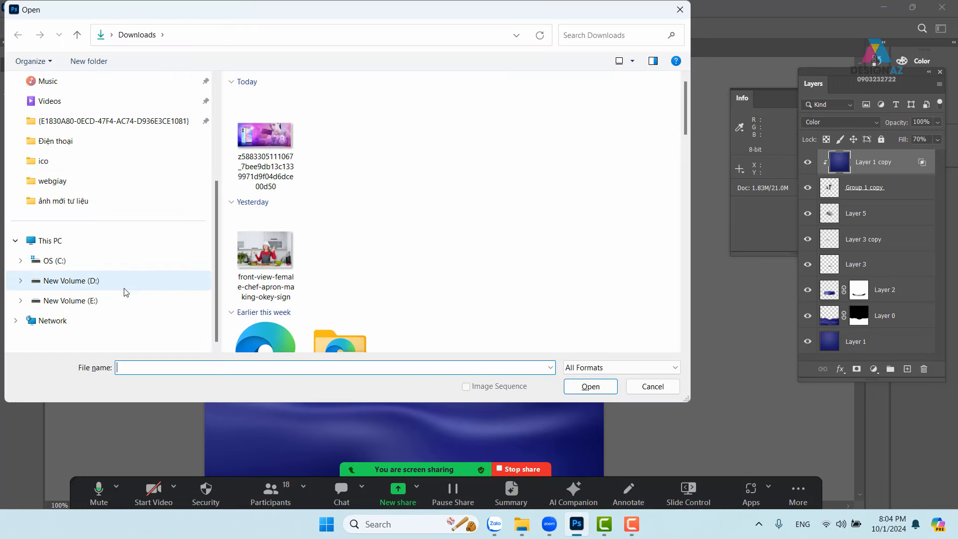
click(73, 303)
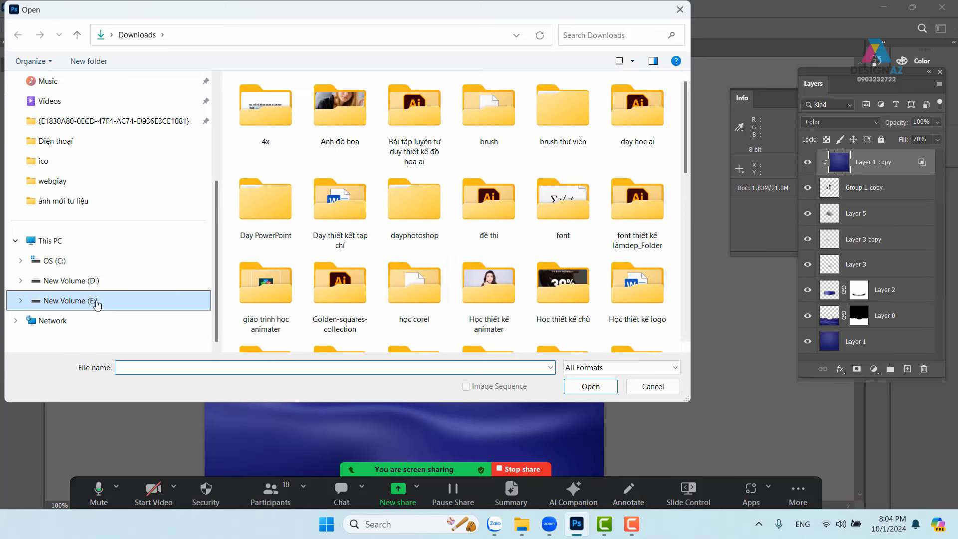
scroll(428, 257, down, 5)
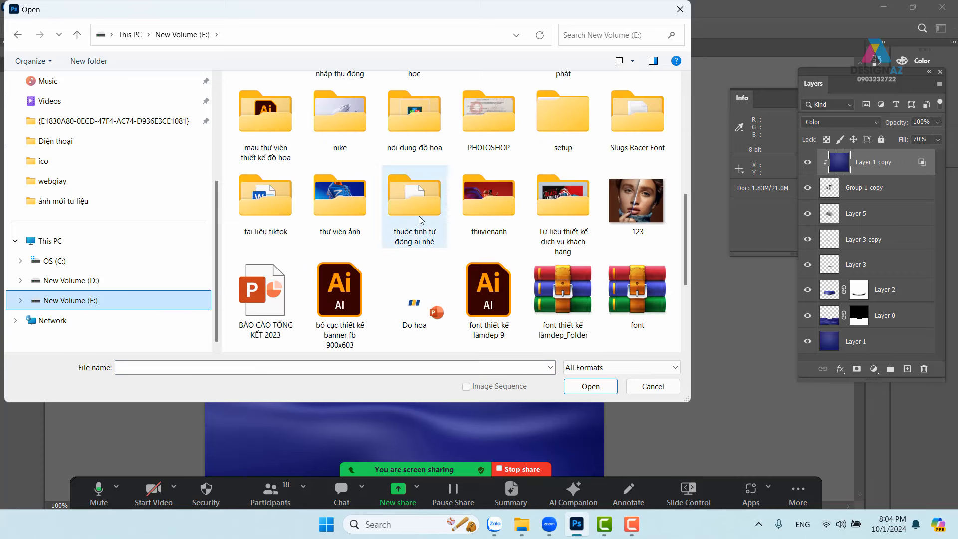
double_click(496, 205)
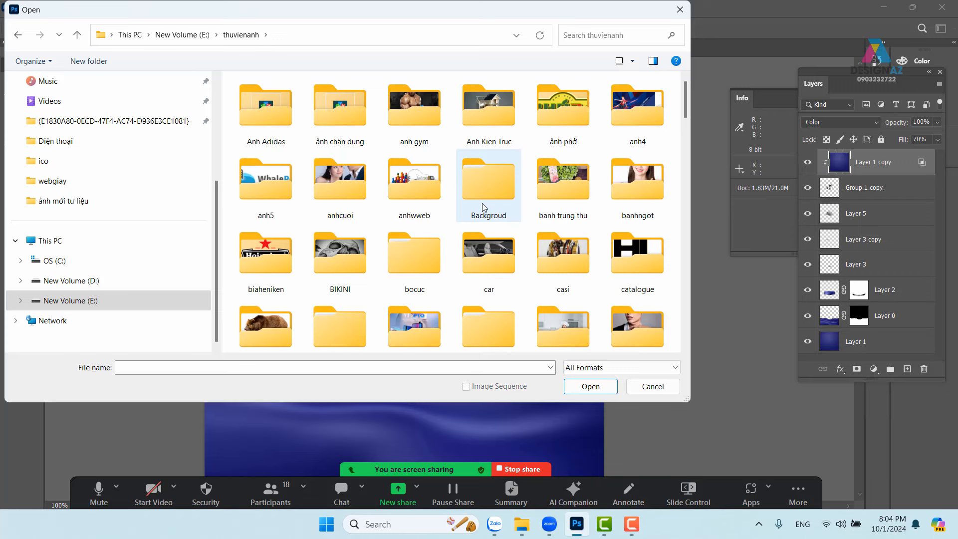
click(488, 190)
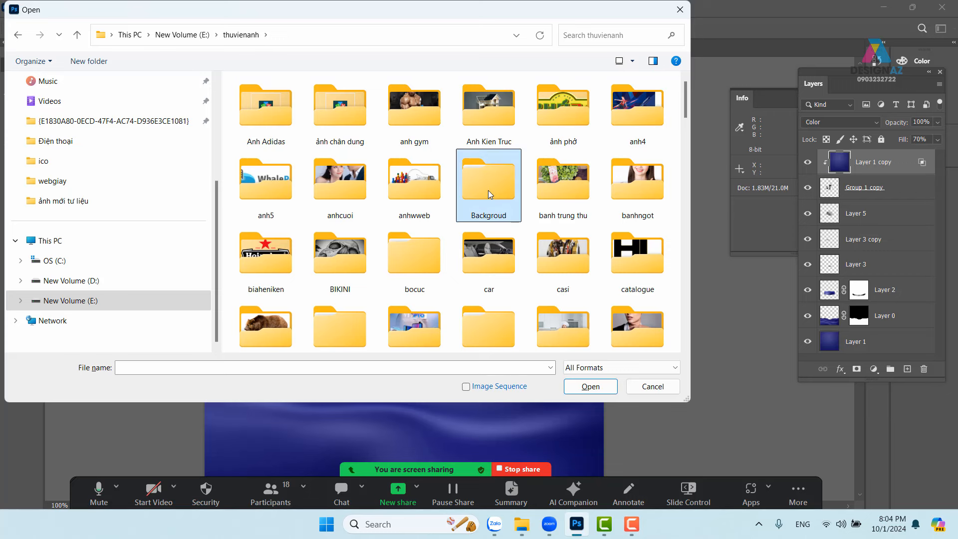
key(s)
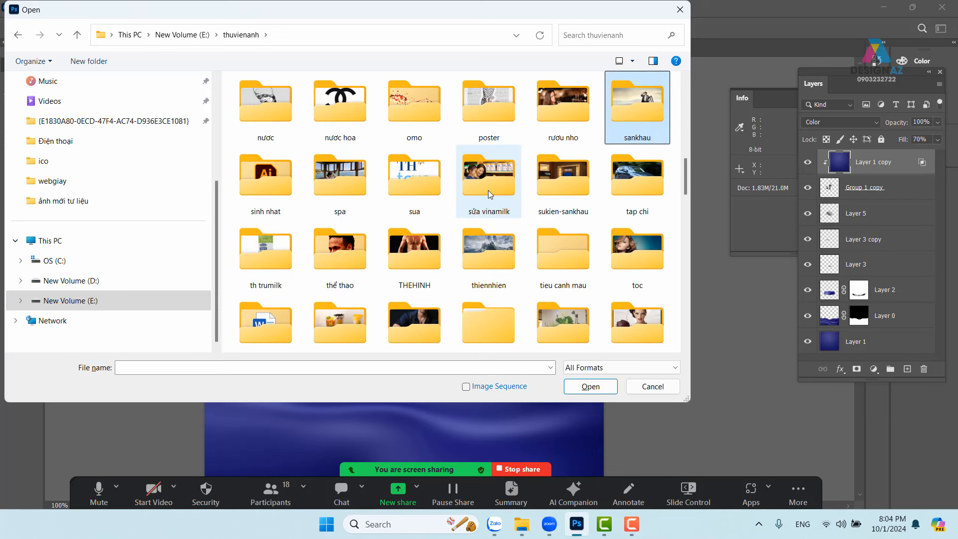
double_click(355, 195)
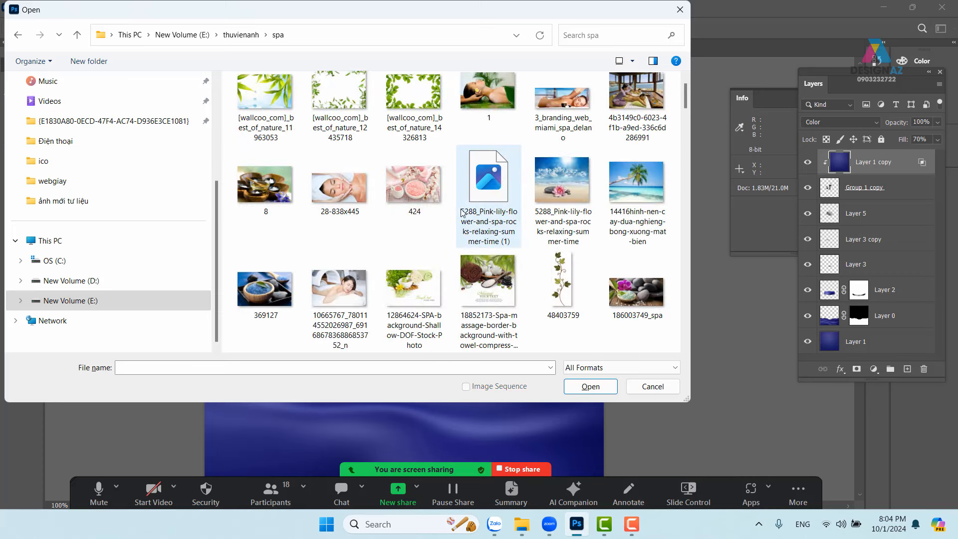
- Look through the spa folder's thumbnails from beginning to end for a suitable image
scroll(462, 213, down, 10)
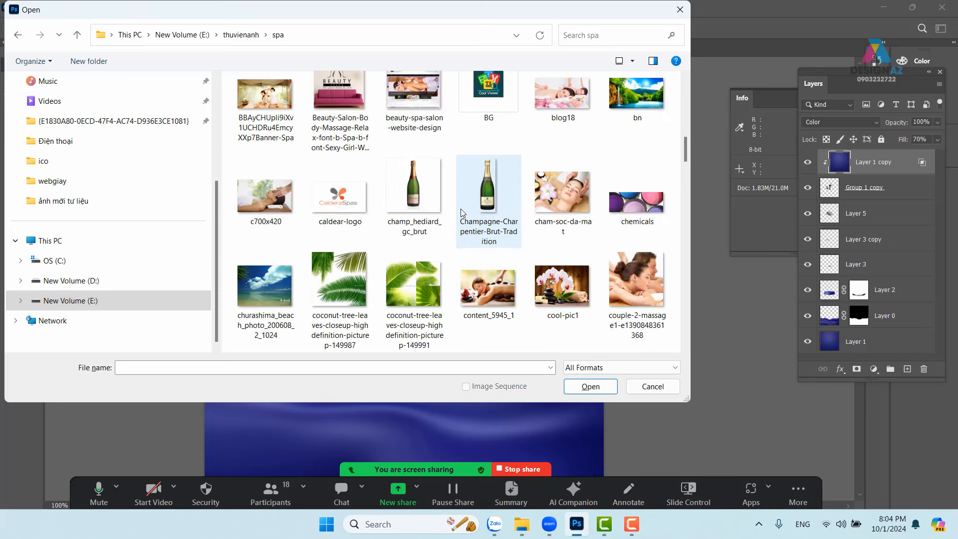
scroll(462, 213, down, 6)
scroll(461, 213, up, 3)
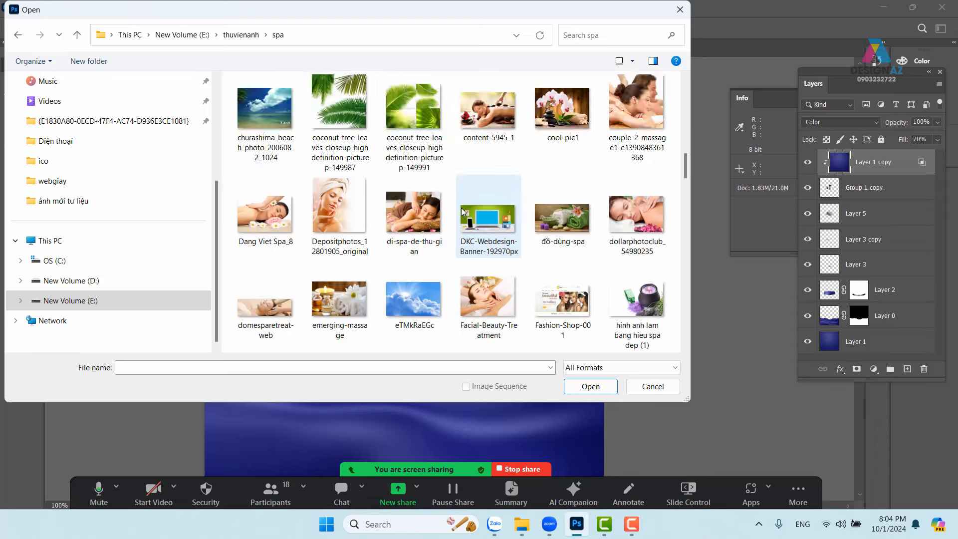
scroll(463, 211, down, 12)
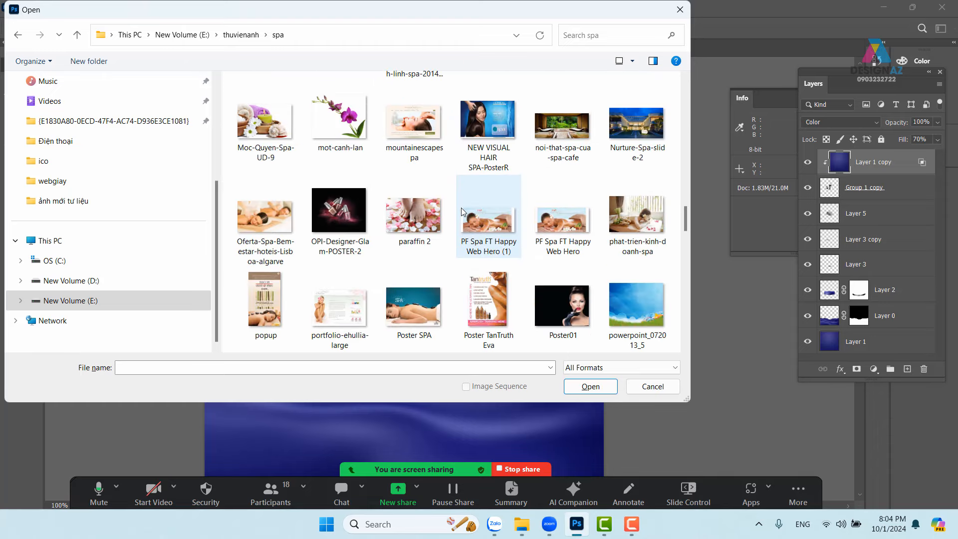
scroll(463, 212, down, 12)
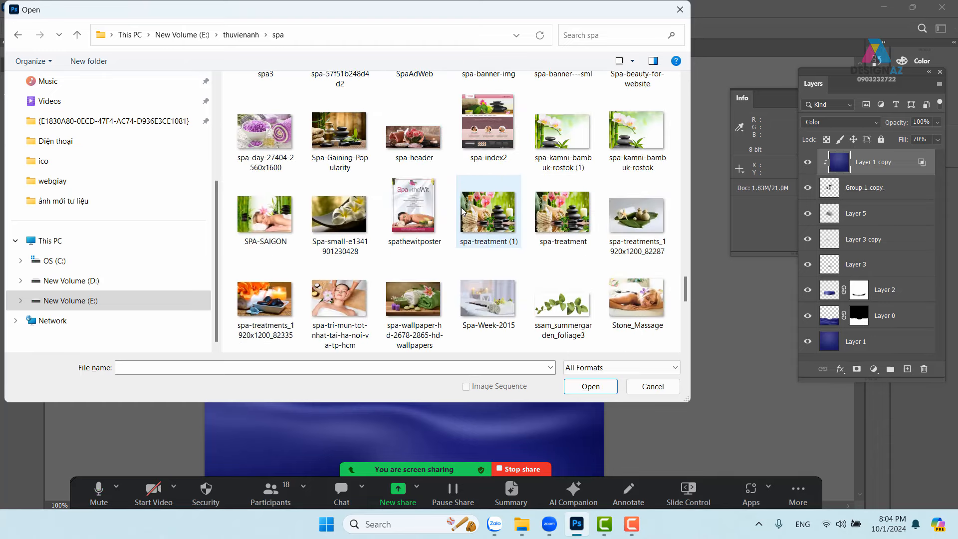
scroll(462, 212, down, 6)
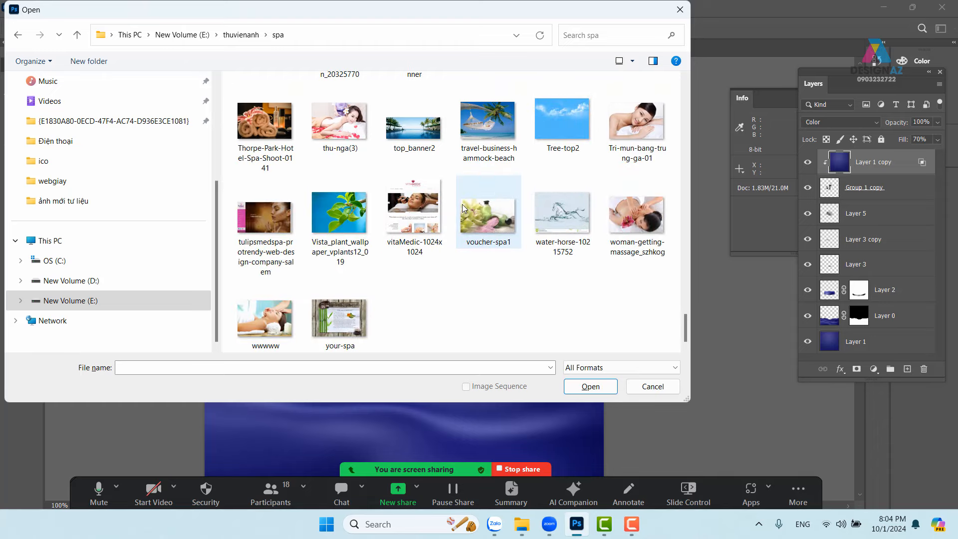
scroll(459, 197, up, 20)
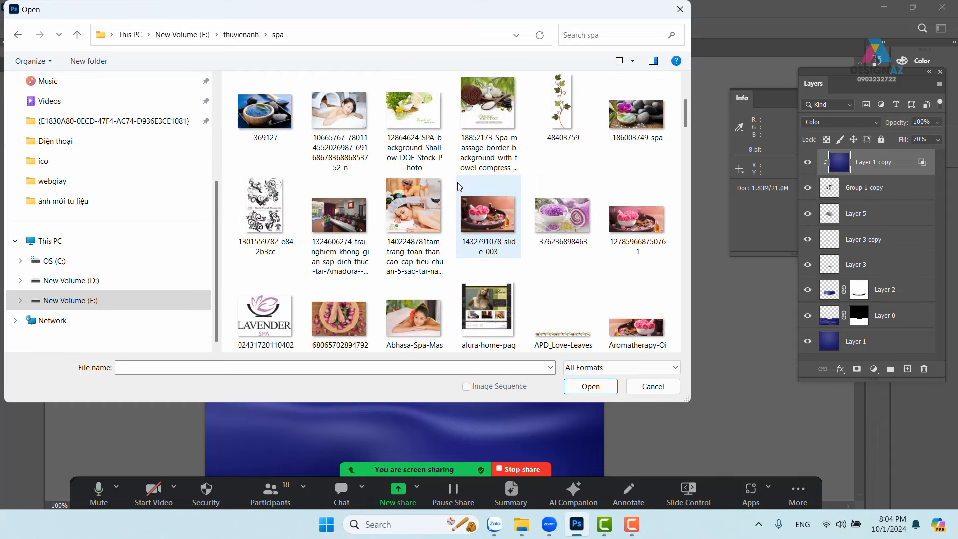
scroll(459, 184, up, 3)
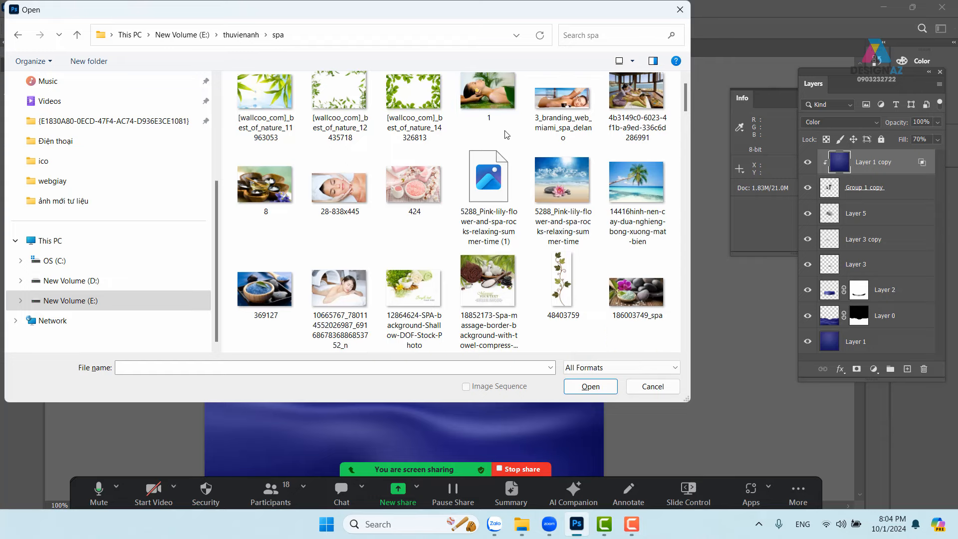
scroll(505, 137, down, 2)
scroll(504, 138, down, 3)
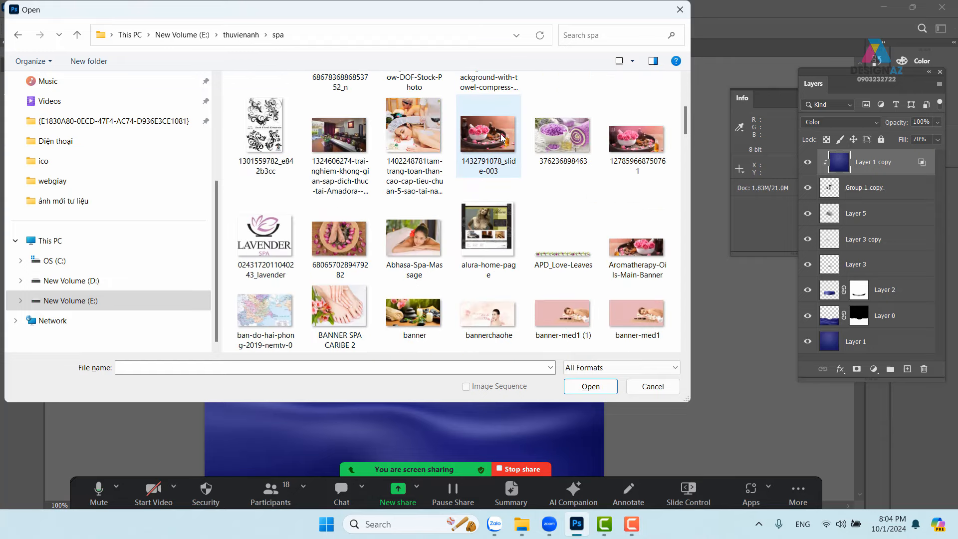
scroll(503, 138, down, 4)
scroll(502, 138, down, 6)
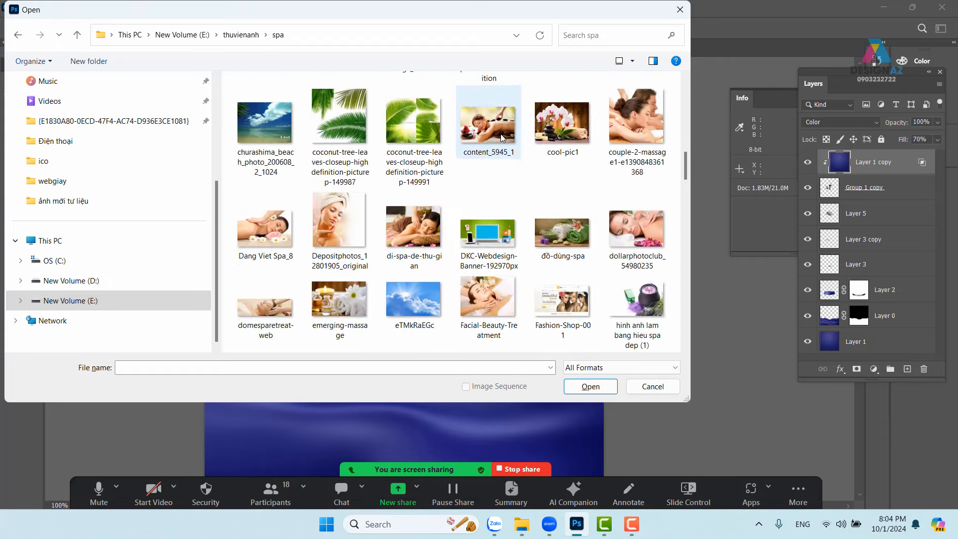
scroll(503, 138, down, 4)
scroll(502, 137, down, 9)
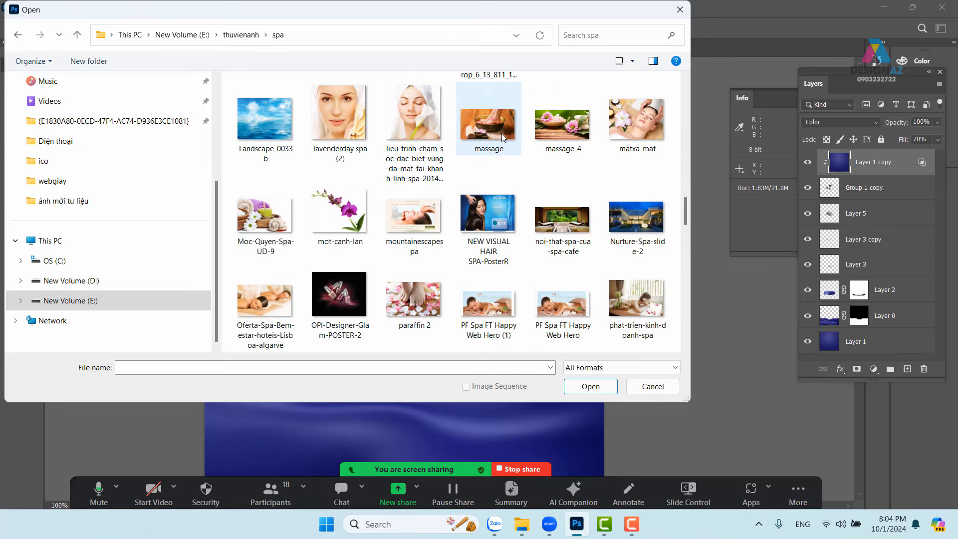
scroll(503, 138, down, 7)
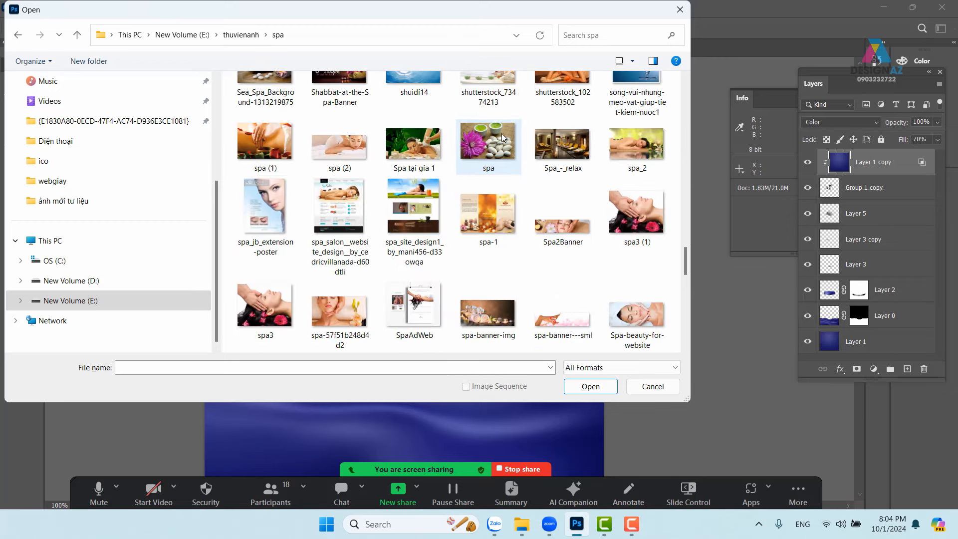
scroll(503, 138, down, 10)
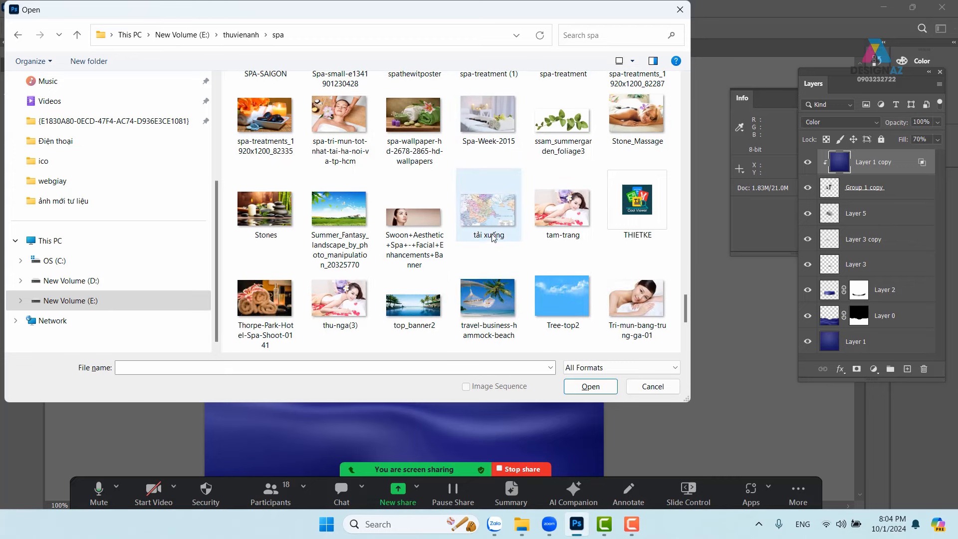
scroll(547, 199, down, 4)
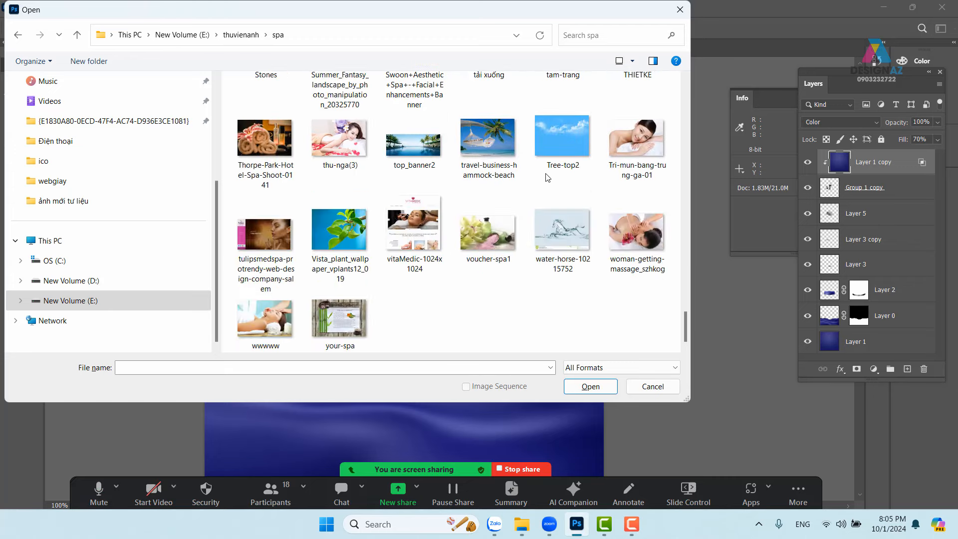
scroll(442, 195, up, 10)
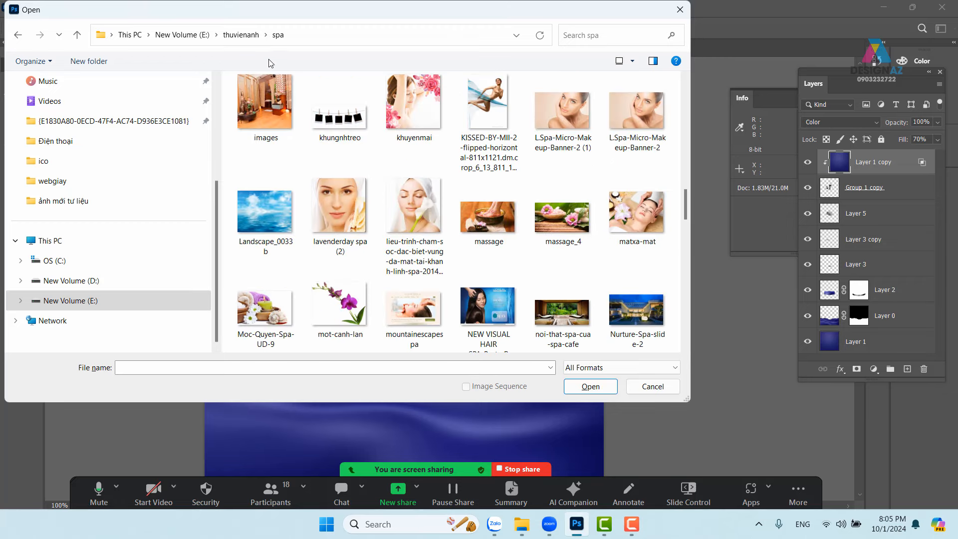
- Return to the thuvienanh folder and look through the images in its omo subfolder
click(231, 36)
click(405, 233)
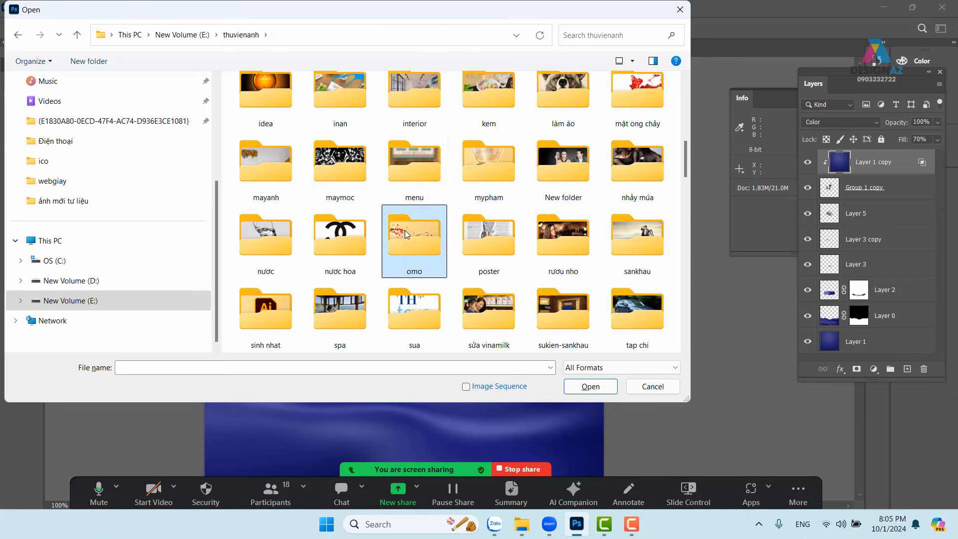
double_click(406, 231)
key(alt+Left)
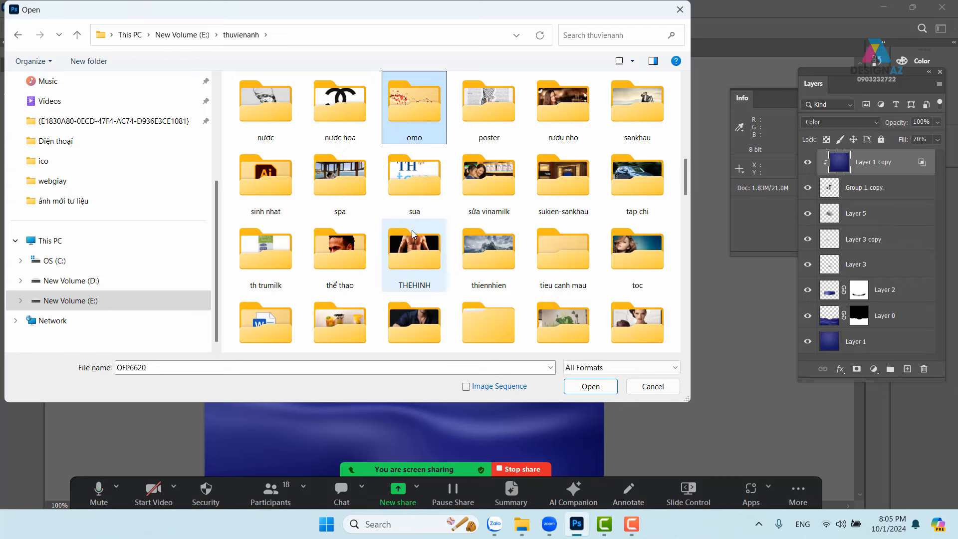
double_click(428, 117)
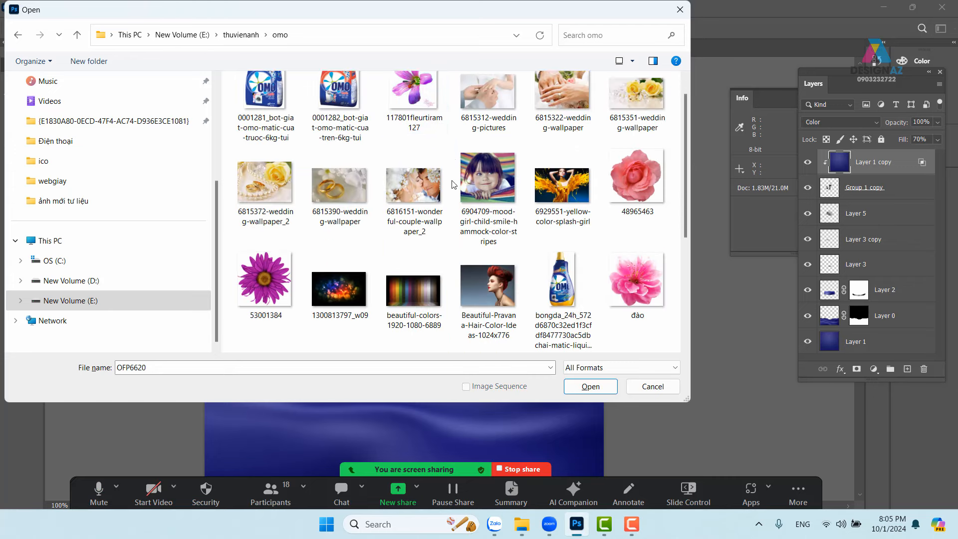
scroll(454, 185, down, 3)
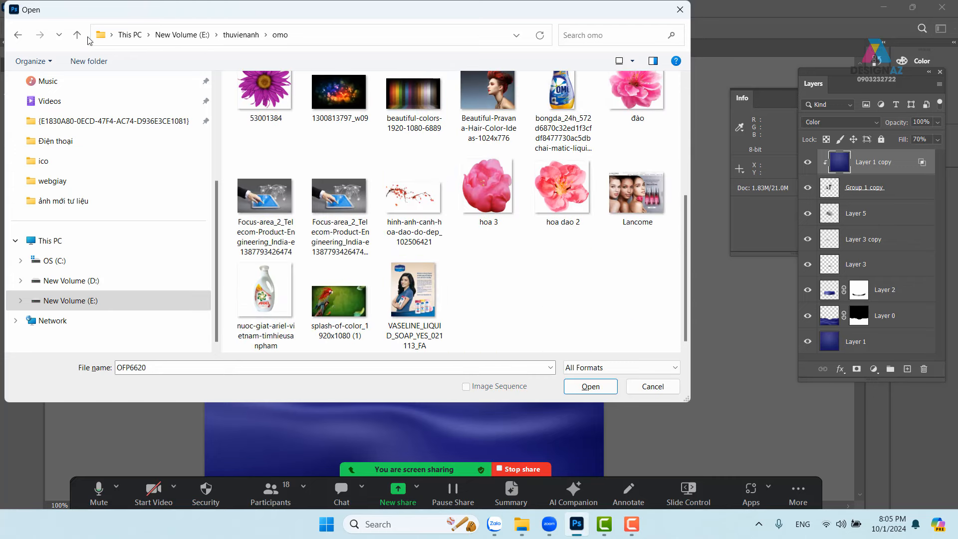
click(18, 34)
- Go back to the thuvienanh folder and look at the images in its vespa subfolder
click(321, 240)
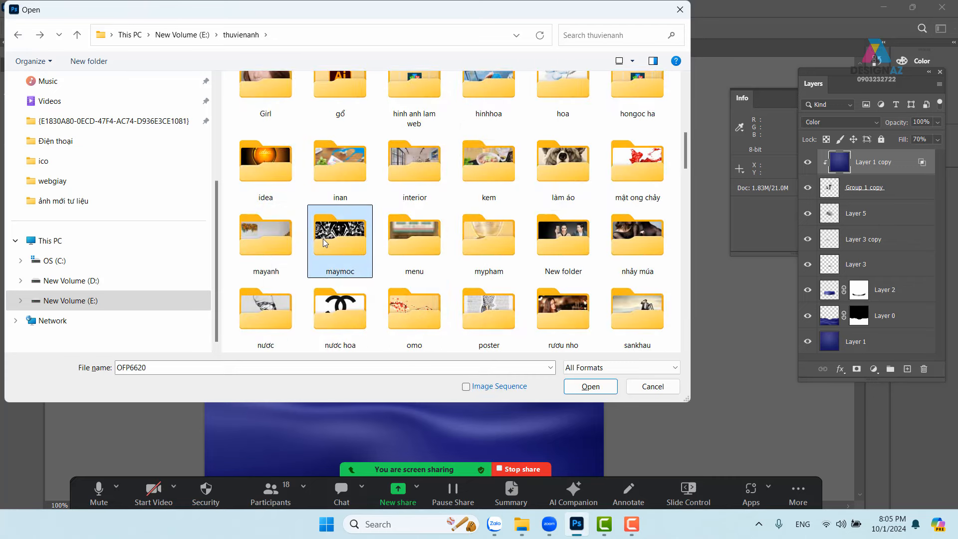
key(v)
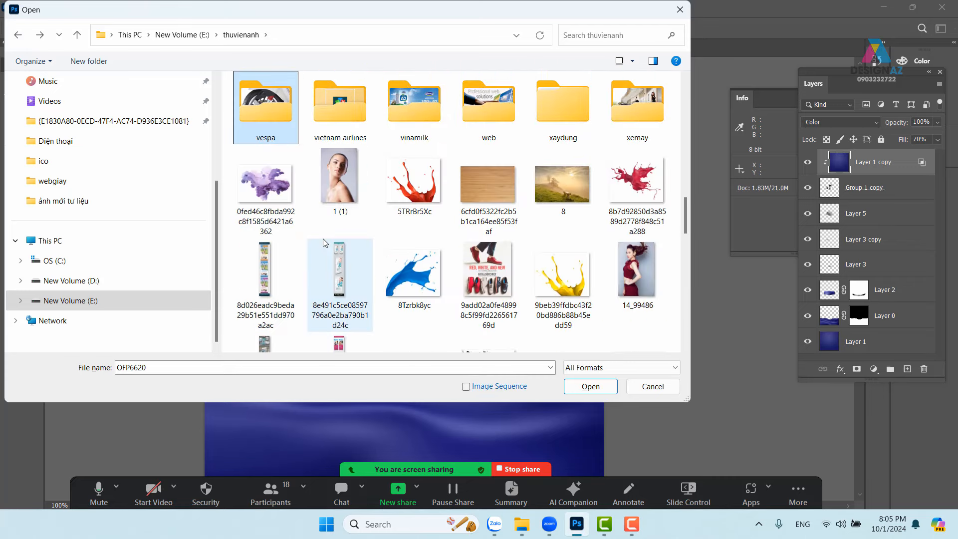
double_click(283, 109)
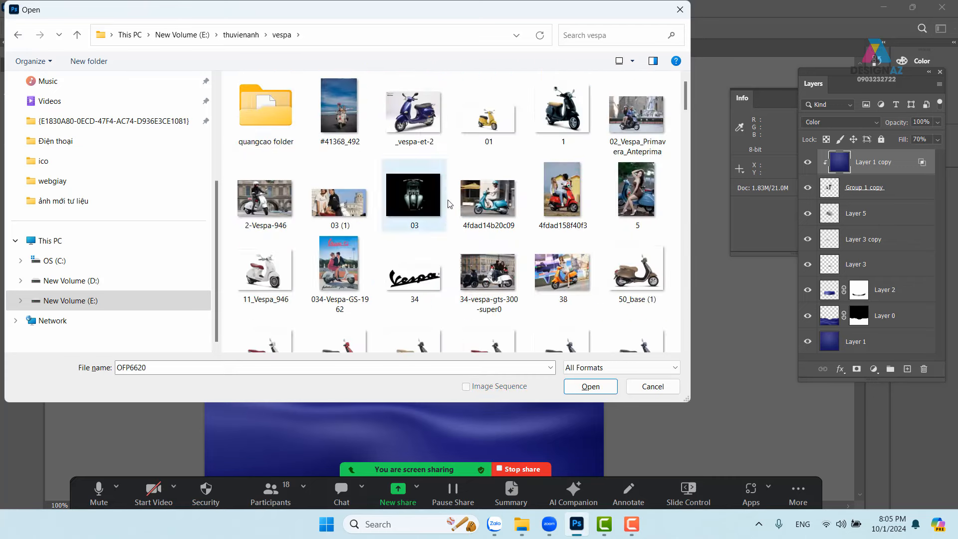
- Return to the thuvienanh folder and look over its subfolders and loose images for a suitable picture
click(18, 34)
click(348, 240)
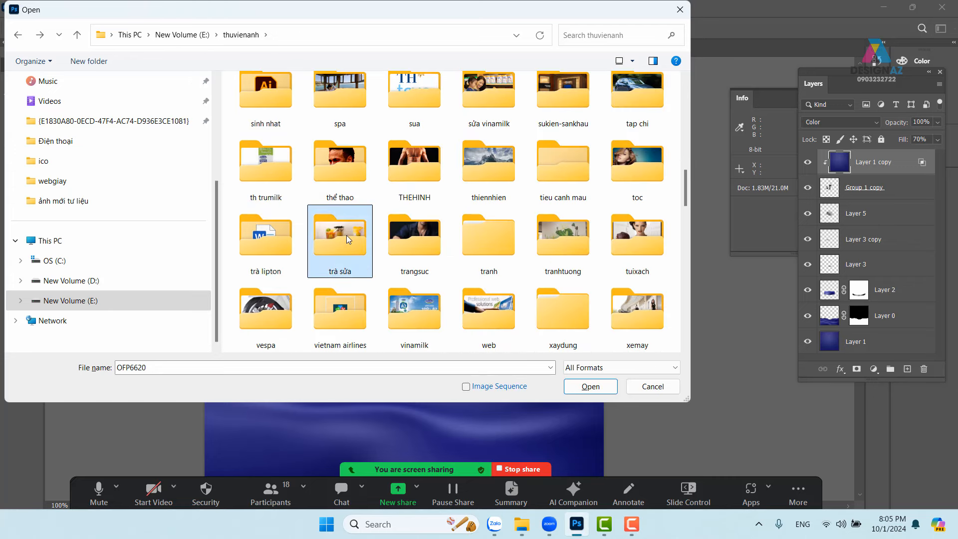
double_click(348, 240)
key(Right)
key(Right)
key(Right)
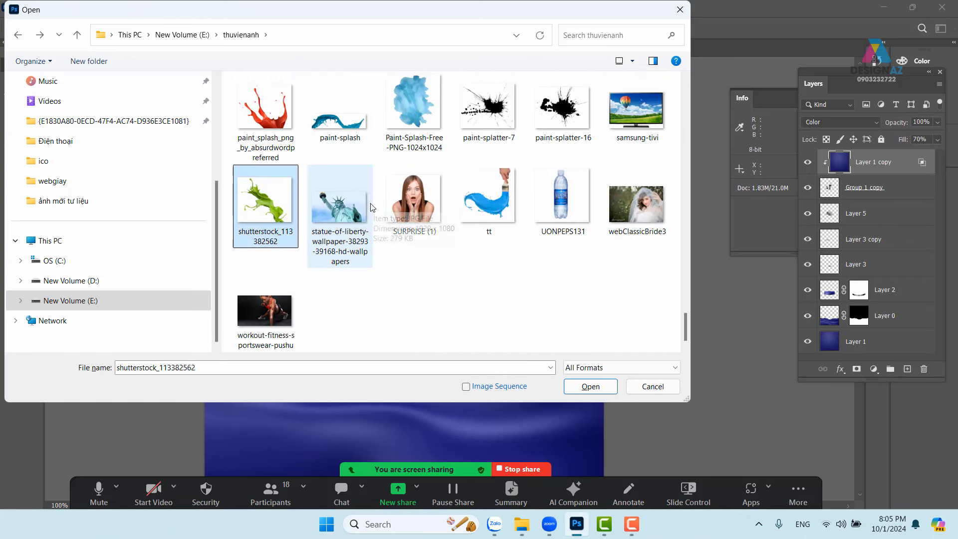
scroll(371, 207, up, 15)
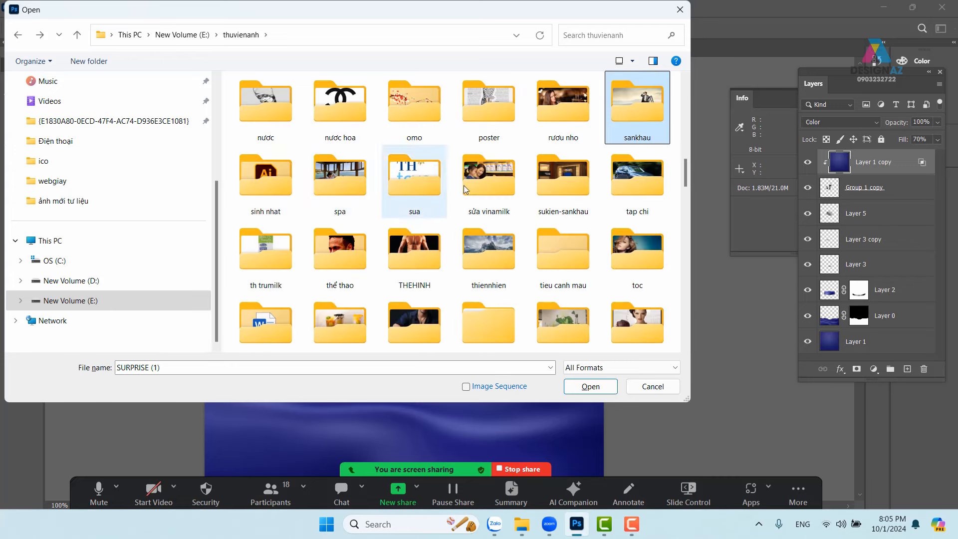
- Look through the spa folder's images to the end once more, and close the file browser without opening anything
double_click(352, 190)
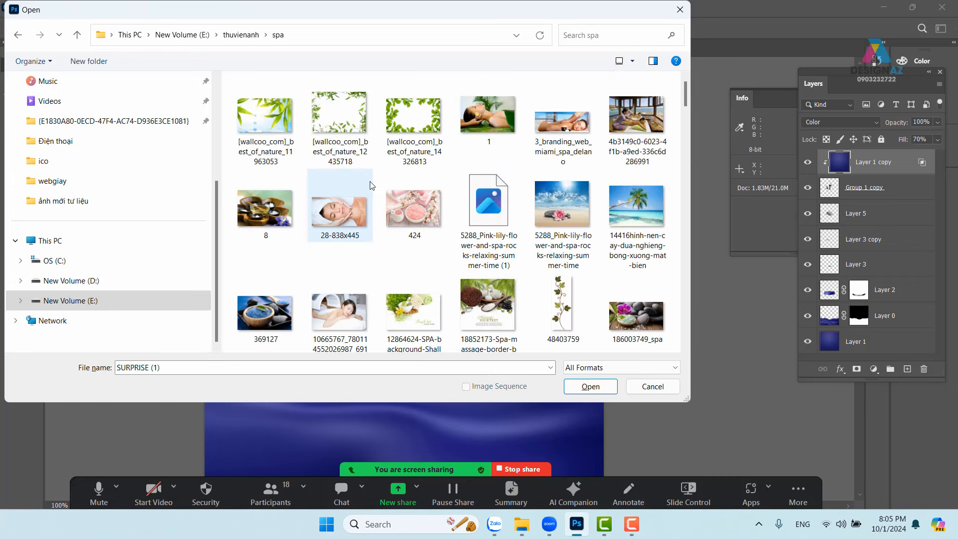
scroll(372, 185, down, 6)
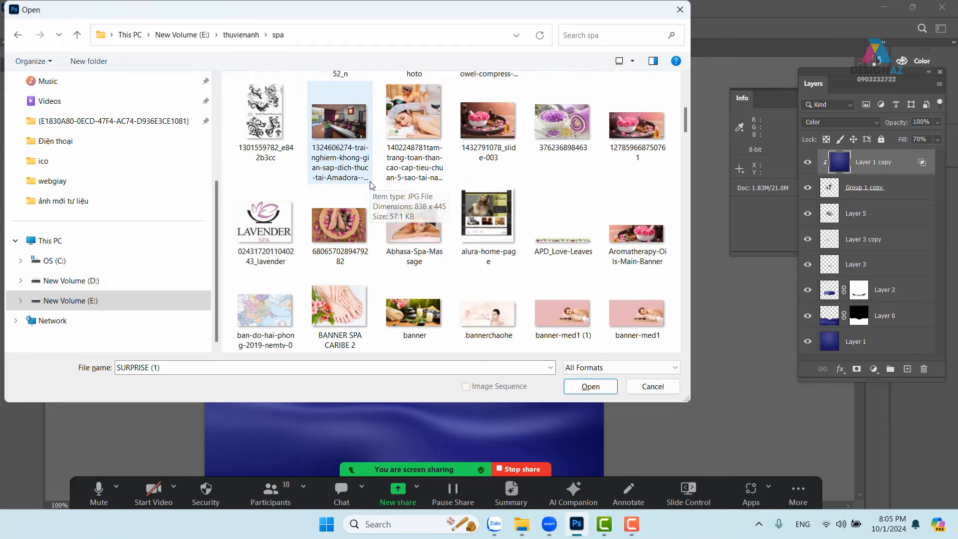
scroll(372, 186, down, 3)
scroll(377, 200, down, 2)
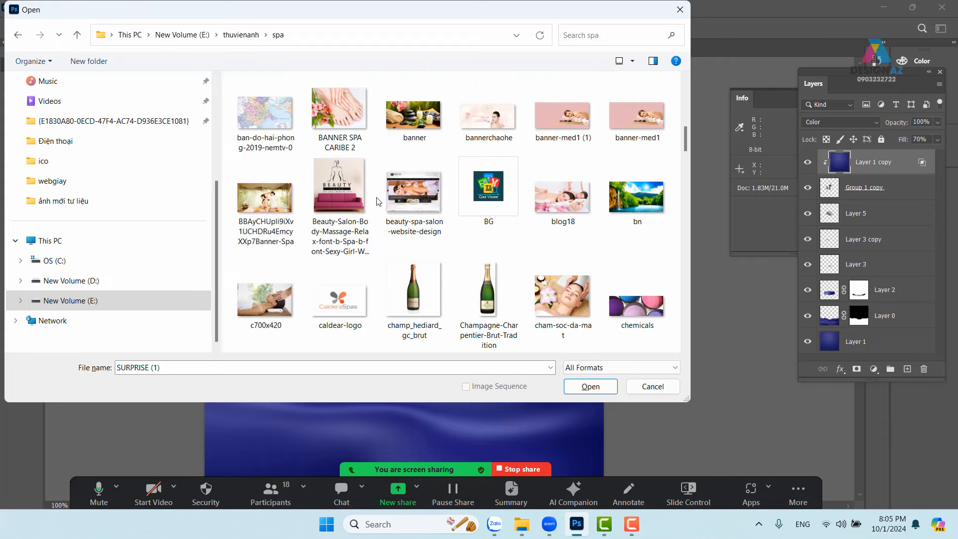
scroll(340, 195, down, 2)
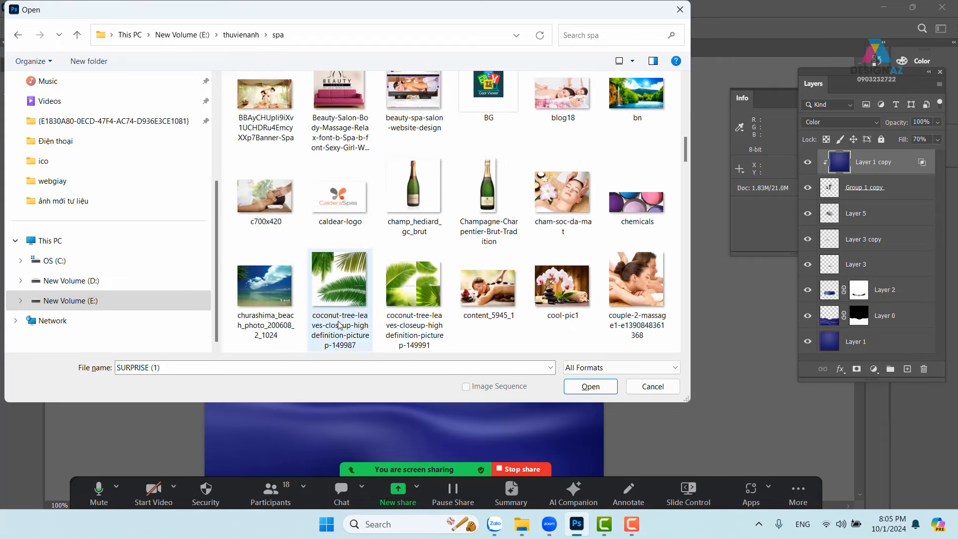
scroll(364, 268, down, 5)
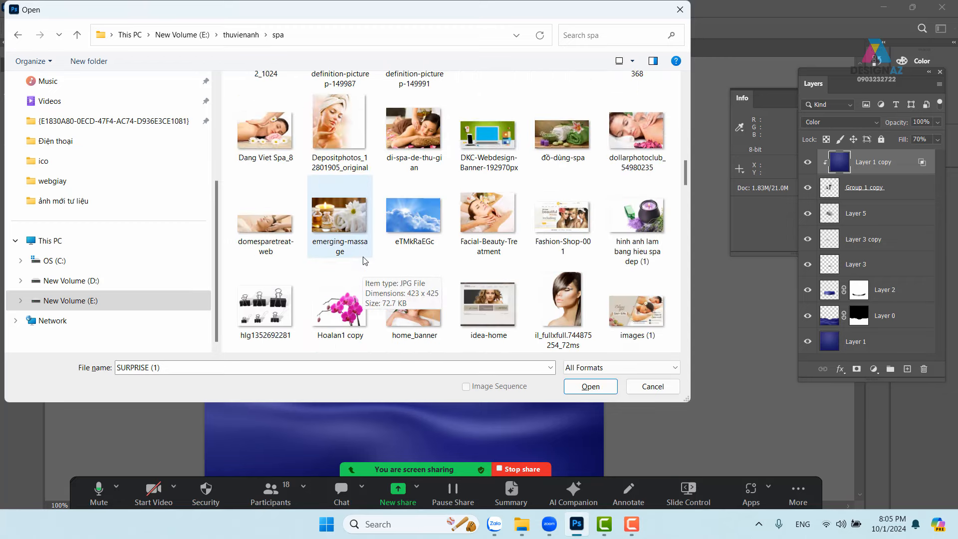
scroll(365, 260, down, 4)
scroll(363, 261, down, 8)
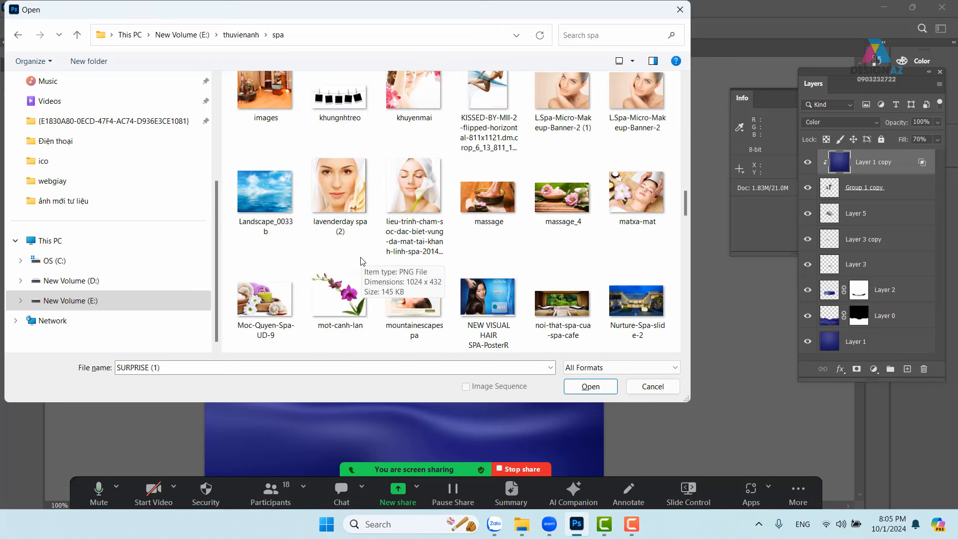
scroll(363, 262, down, 12)
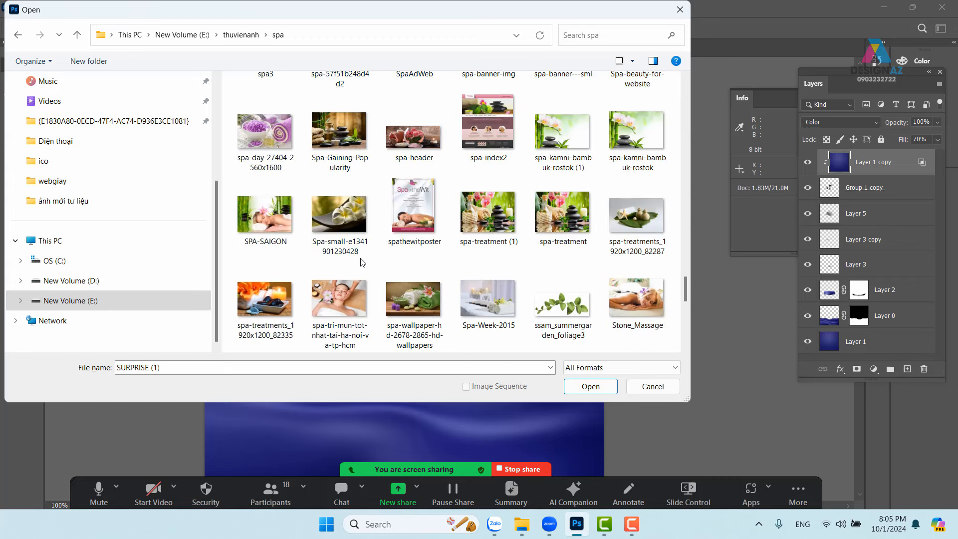
scroll(363, 262, down, 3)
scroll(362, 262, down, 2)
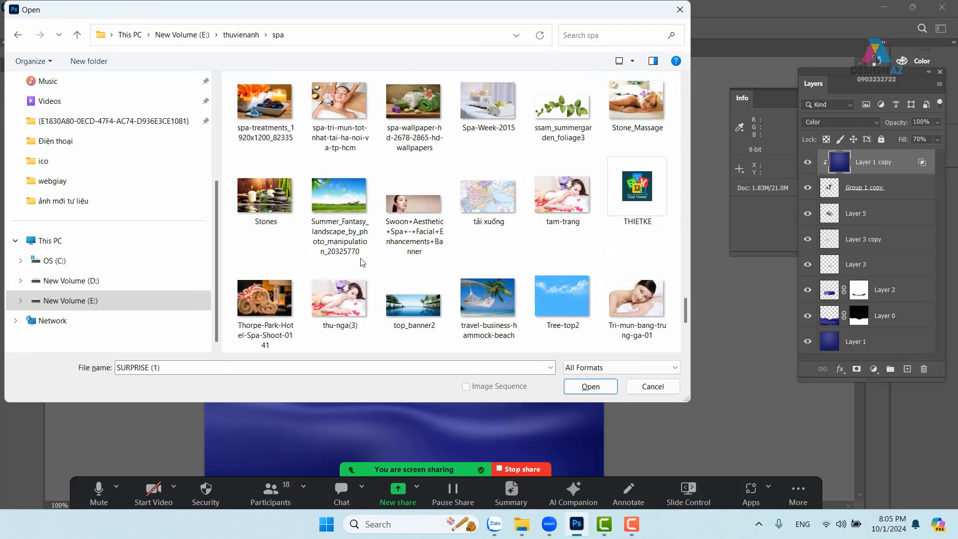
scroll(363, 262, down, 4)
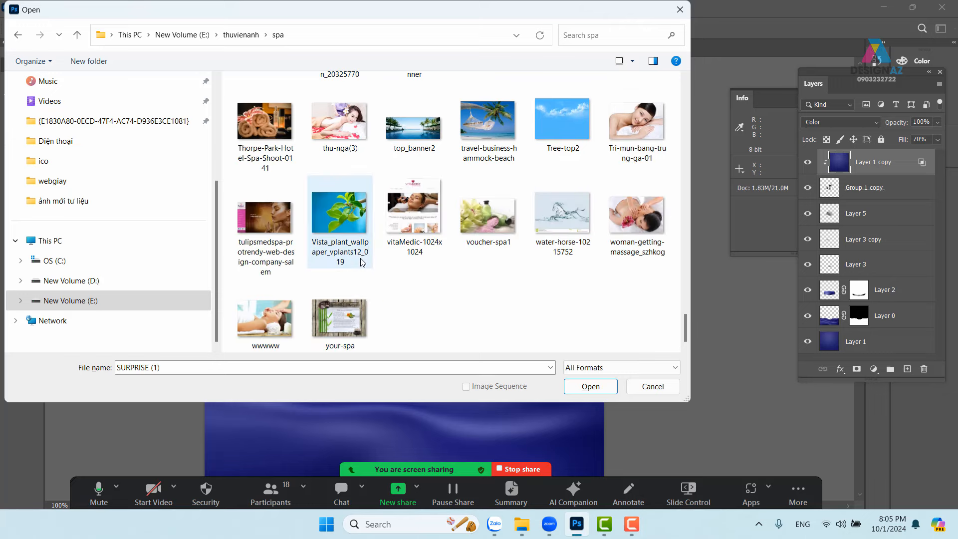
click(652, 388)
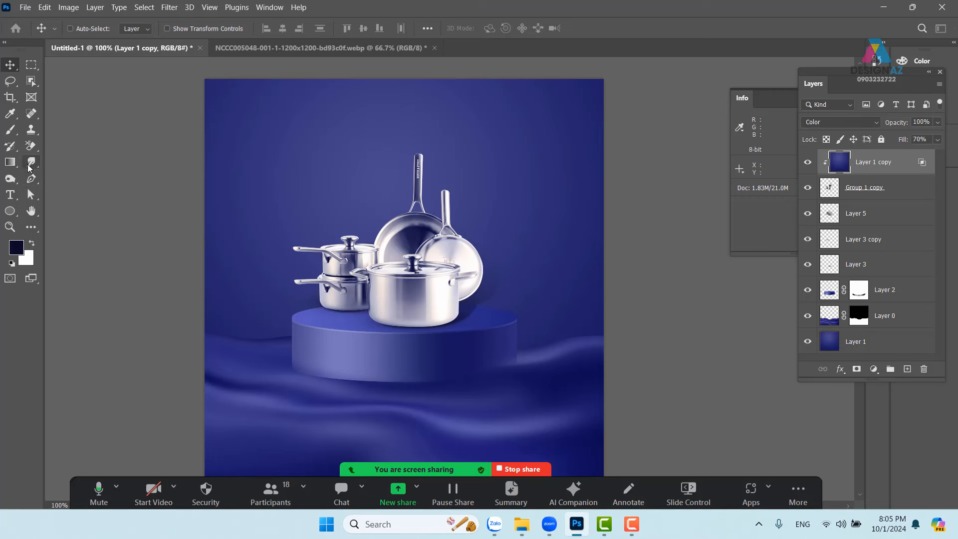
- Set up the soft round Brush with a 20 px size and 100% opacity
click(10, 130)
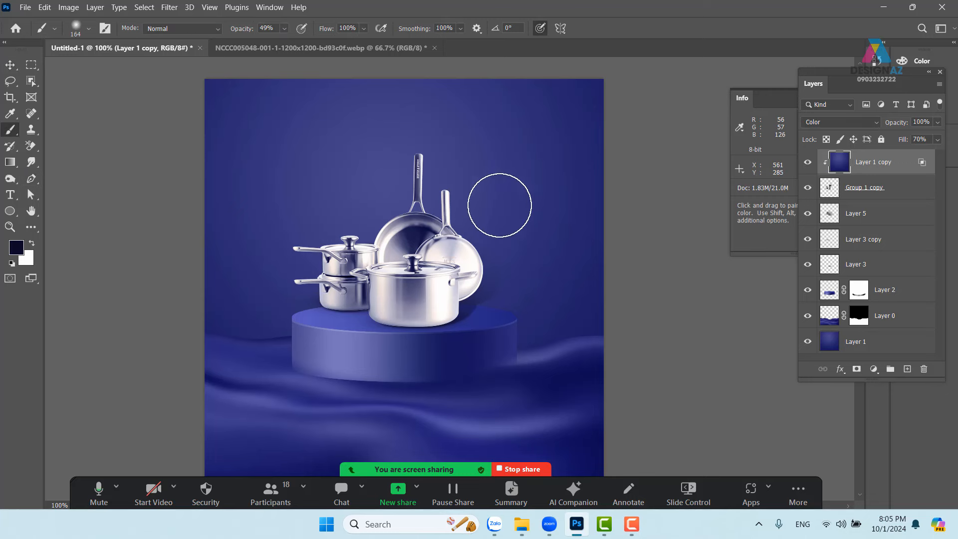
drag(498, 176, 445, 190)
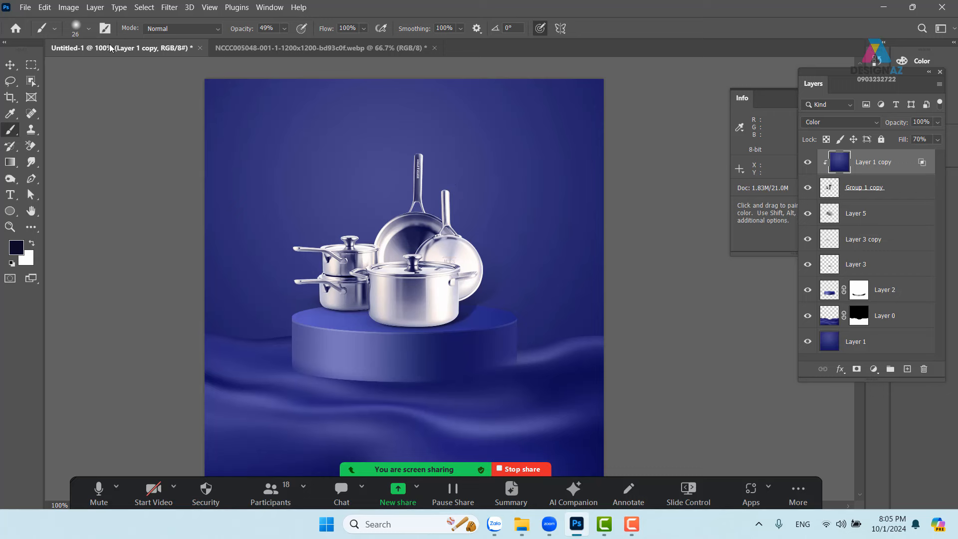
click(88, 28)
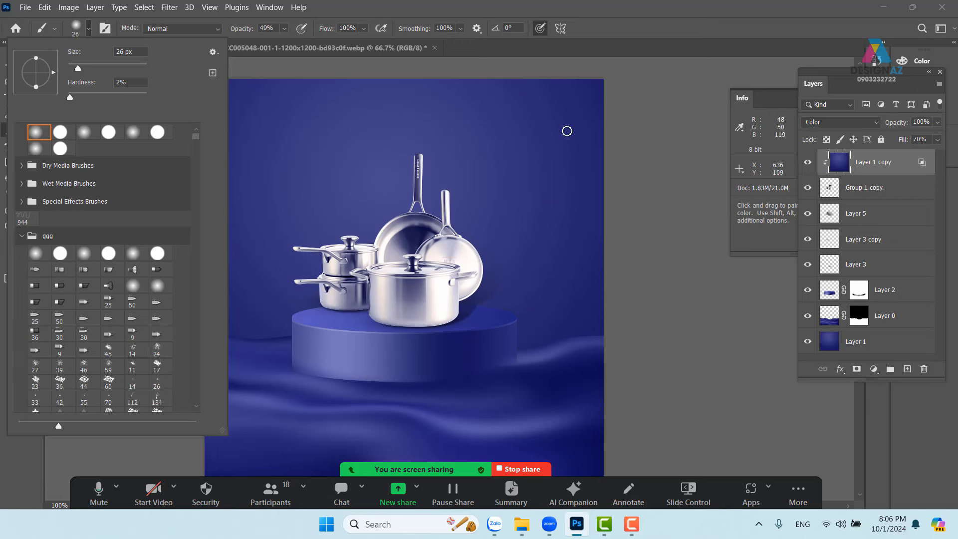
click(284, 29)
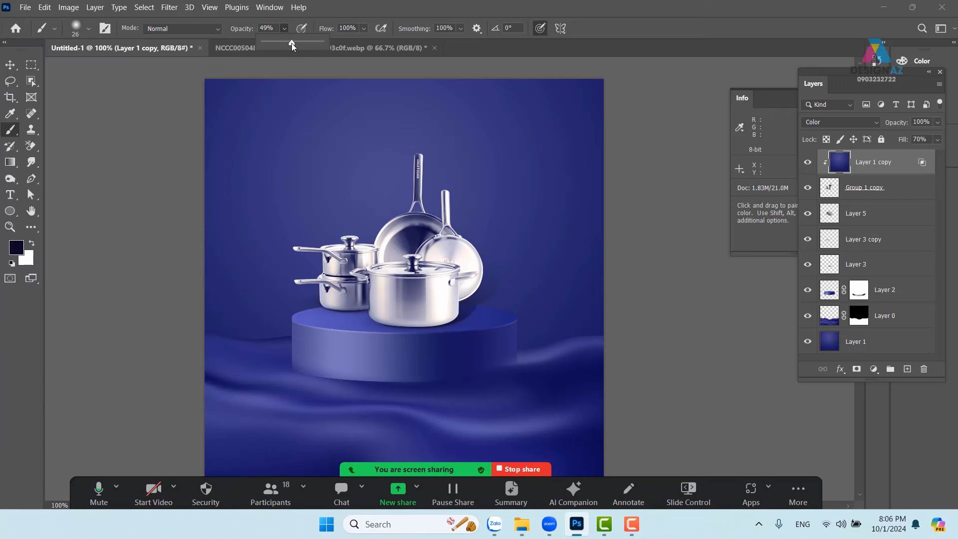
drag(292, 44, 330, 44)
alt+right_click(522, 140)
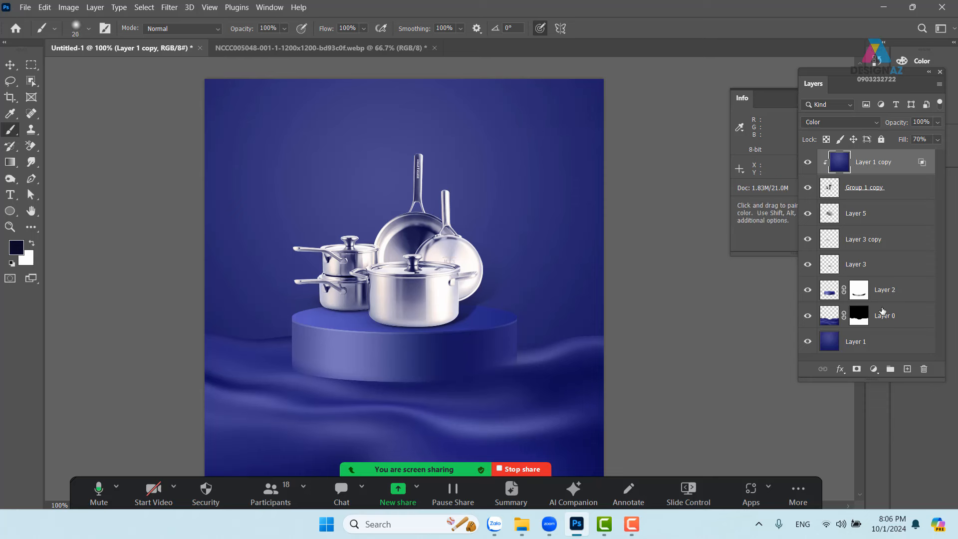
- Add a new layer above the blue tint layer and paint a white spiral beside the pan handles with a 15 px soft brush
click(908, 369)
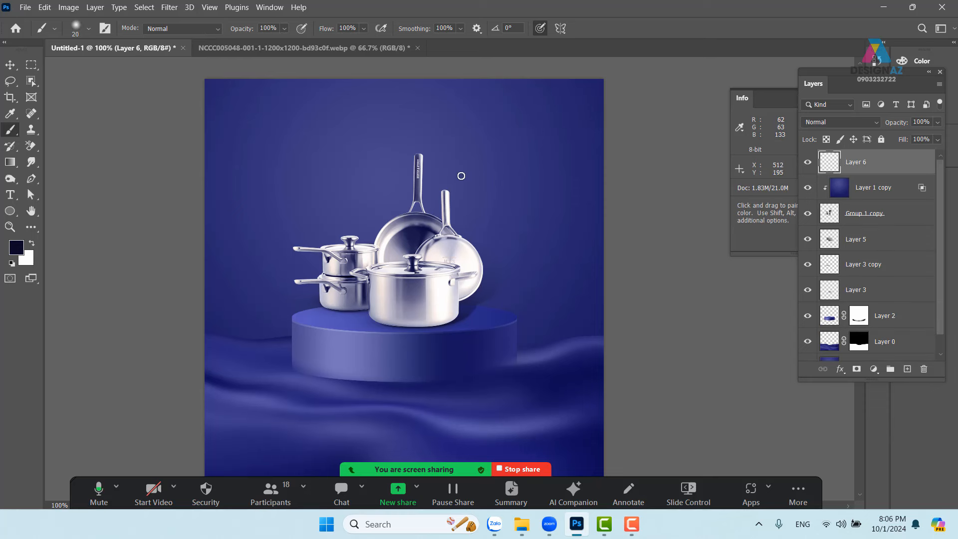
key(x)
alt+right_click(516, 135)
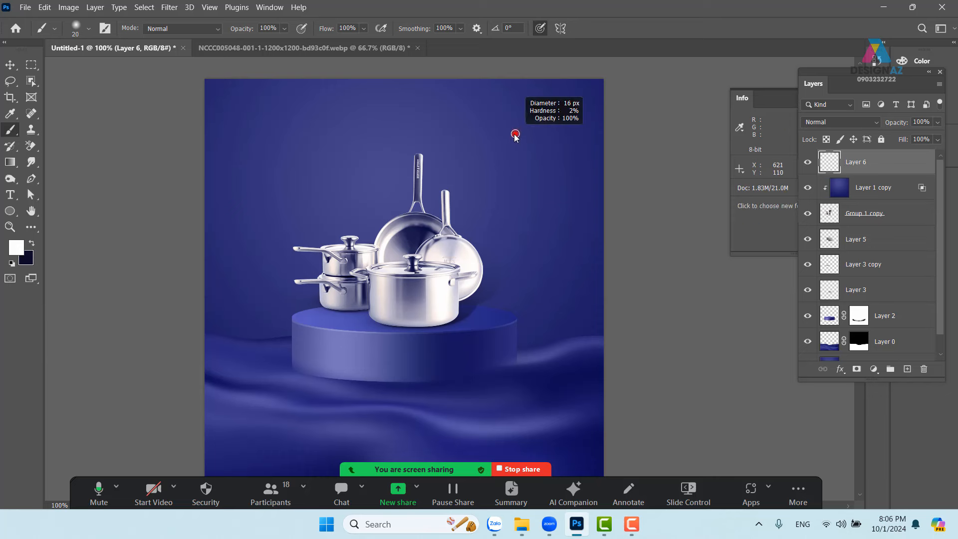
mouse_move(514, 134)
mouse_down()
mouse_move(524, 141)
mouse_move(527, 130)
mouse_move(497, 125)
mouse_move(498, 148)
mouse_move(523, 164)
mouse_move(556, 158)
mouse_move(542, 121)
mouse_move(499, 103)
mouse_move(480, 116)
mouse_move(480, 129)
mouse_up()
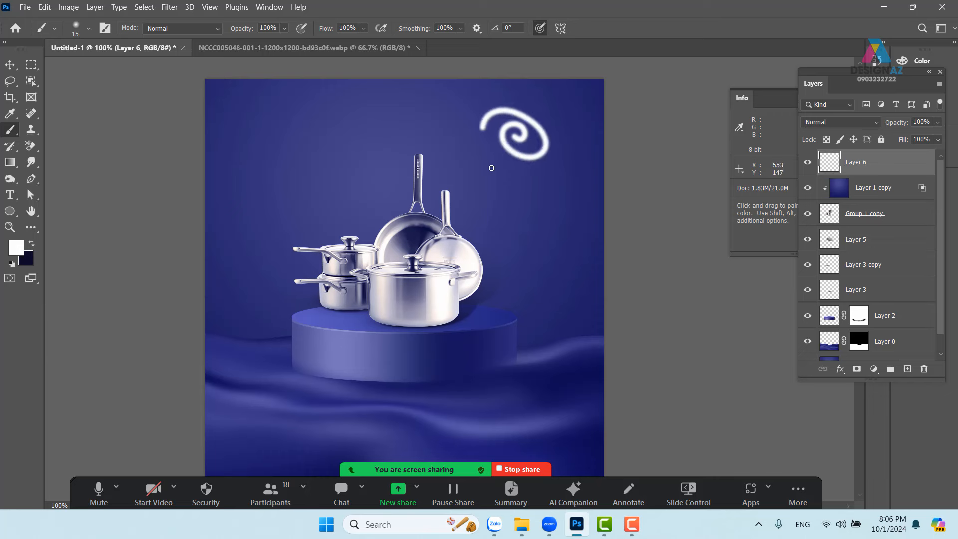
mouse_move(492, 168)
mouse_down()
mouse_move(549, 197)
mouse_move(571, 150)
mouse_move(541, 100)
mouse_move(499, 88)
mouse_move(455, 95)
mouse_move(463, 154)
mouse_move(513, 212)
mouse_move(546, 221)
mouse_move(554, 241)
mouse_up()
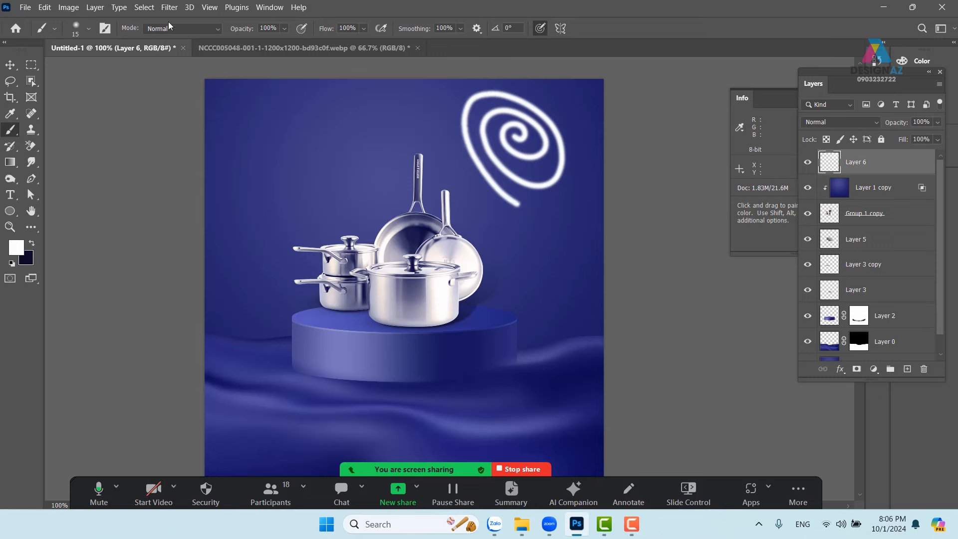
- Start choosing a blur filter for the layer with the white spiral
click(169, 7)
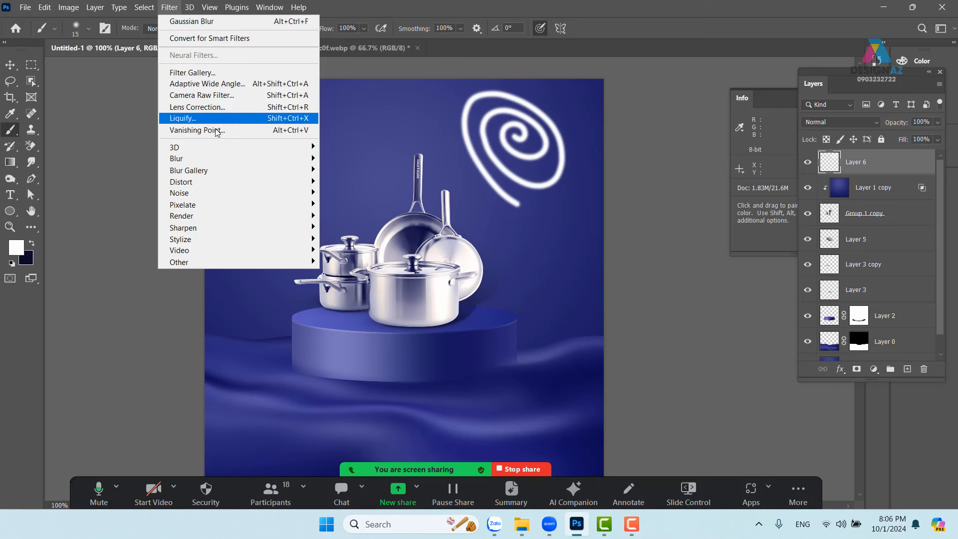
mouse_move(225, 158)
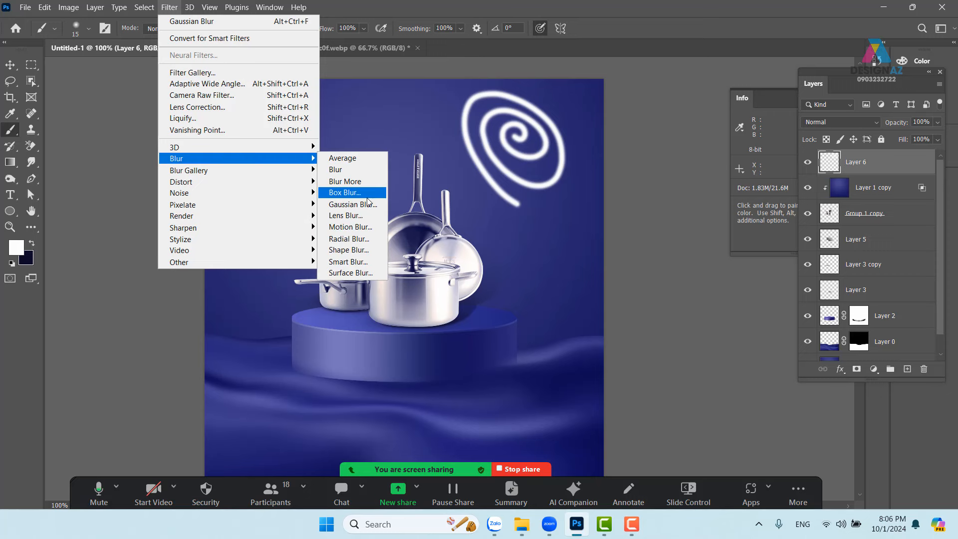
- Apply a Zoom Radial Blur to the white spiral, amount 100, Good quality, with the blur center in the upper-right corner
click(357, 241)
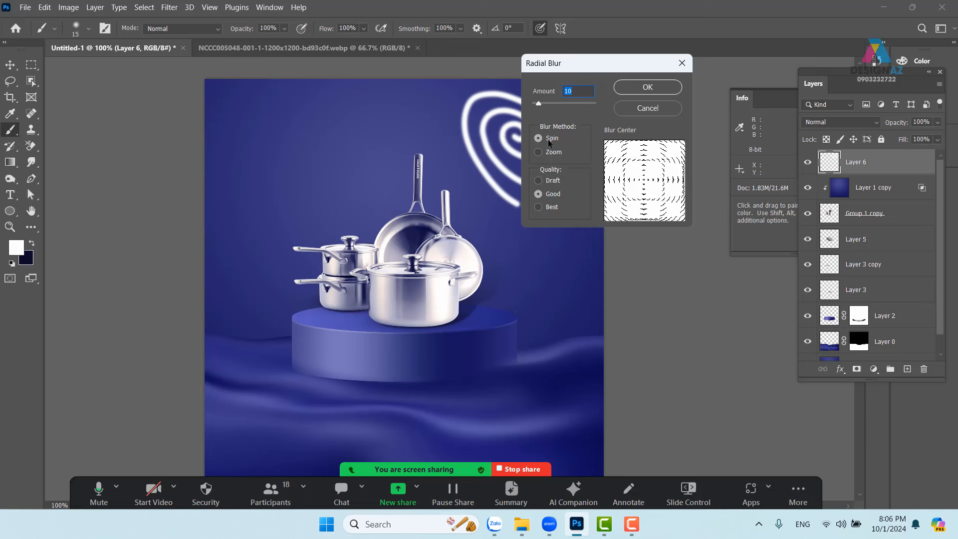
click(548, 152)
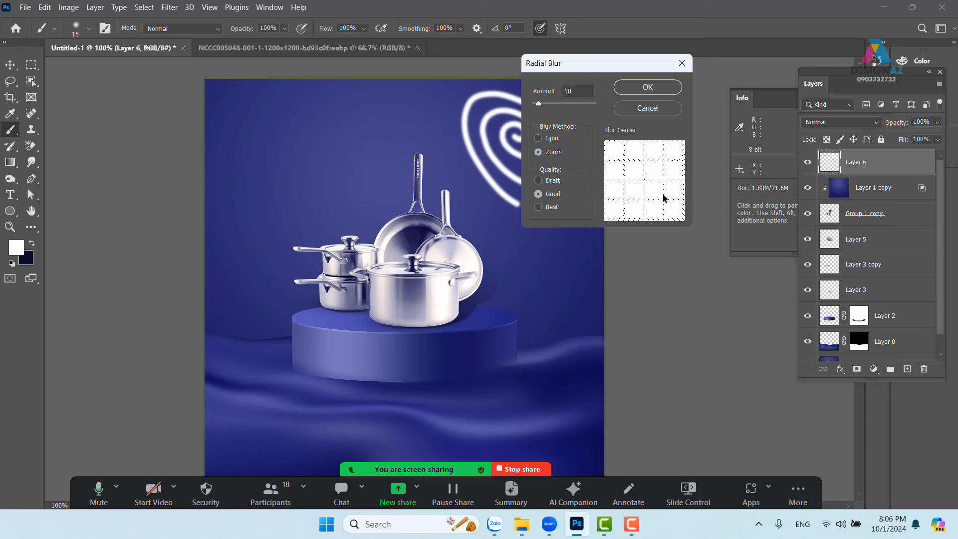
drag(643, 185, 683, 144)
drag(540, 104, 646, 92)
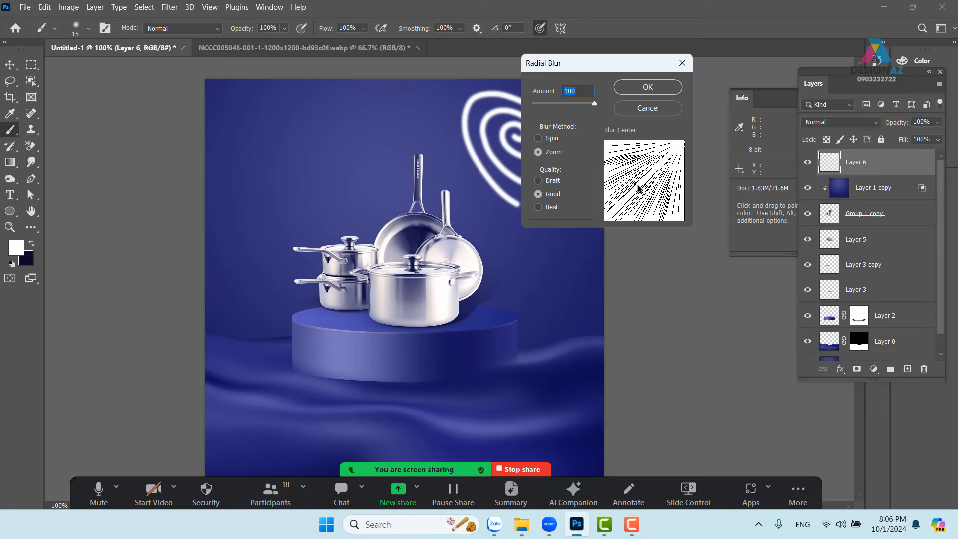
drag(618, 63, 667, 71)
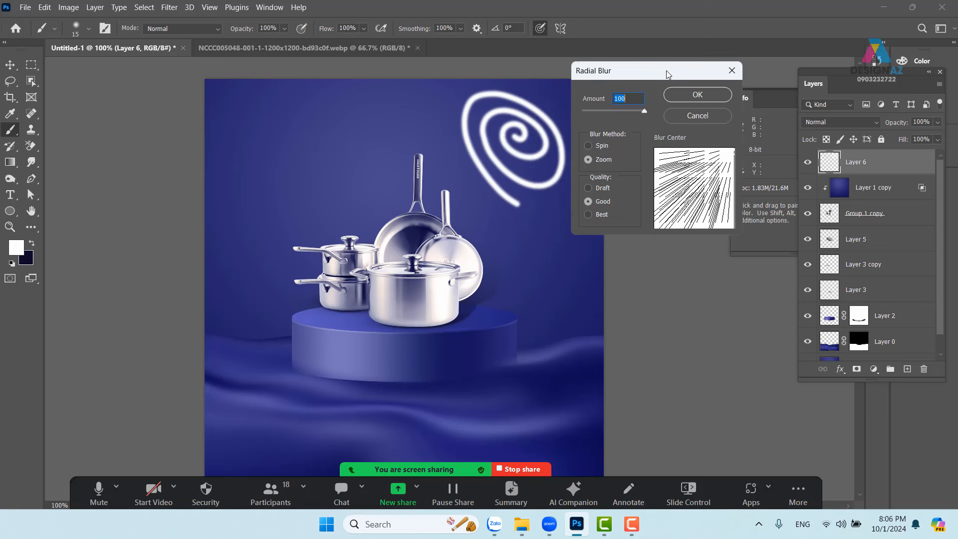
click(708, 97)
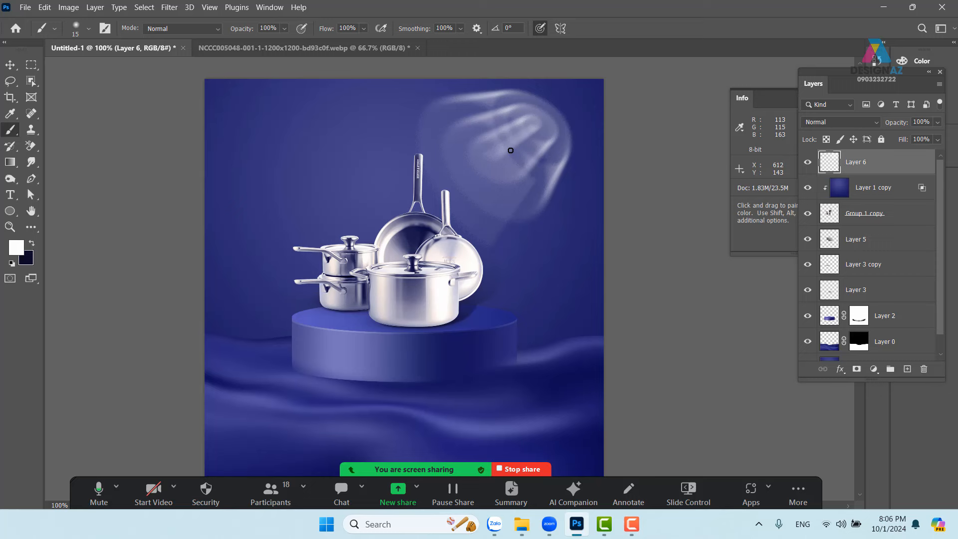
- Reapply the same Radial Blur to Layer 6 several times to stretch the spiral into long soft light rays
click(173, 9)
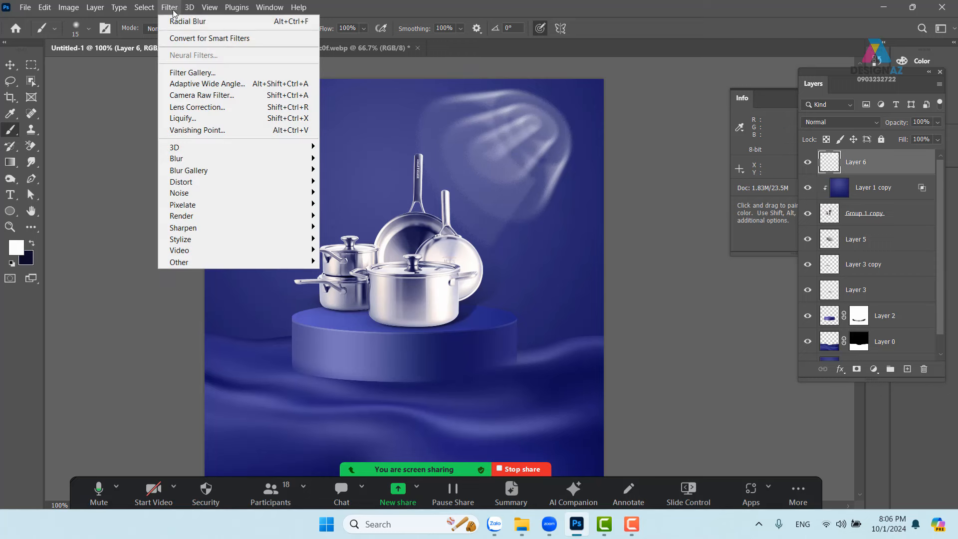
click(187, 19)
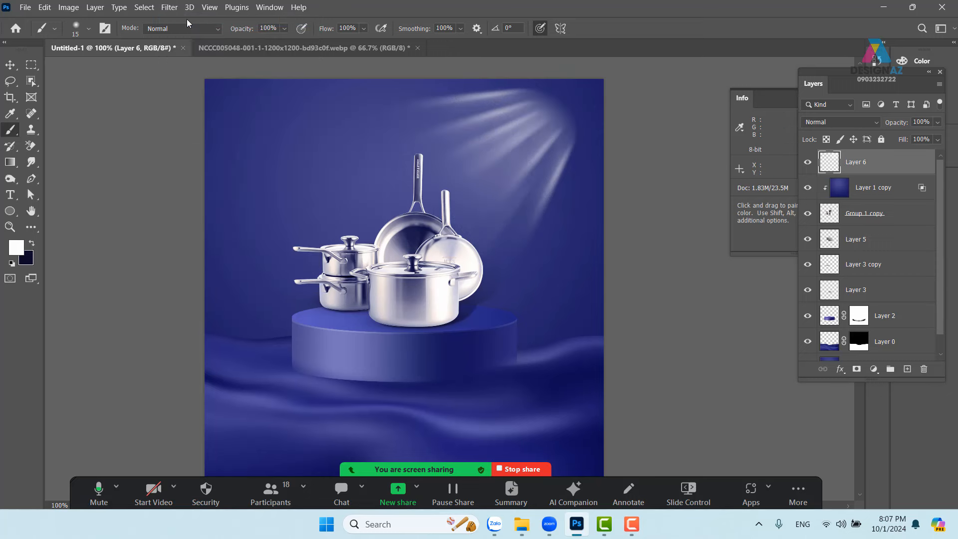
click(174, 13)
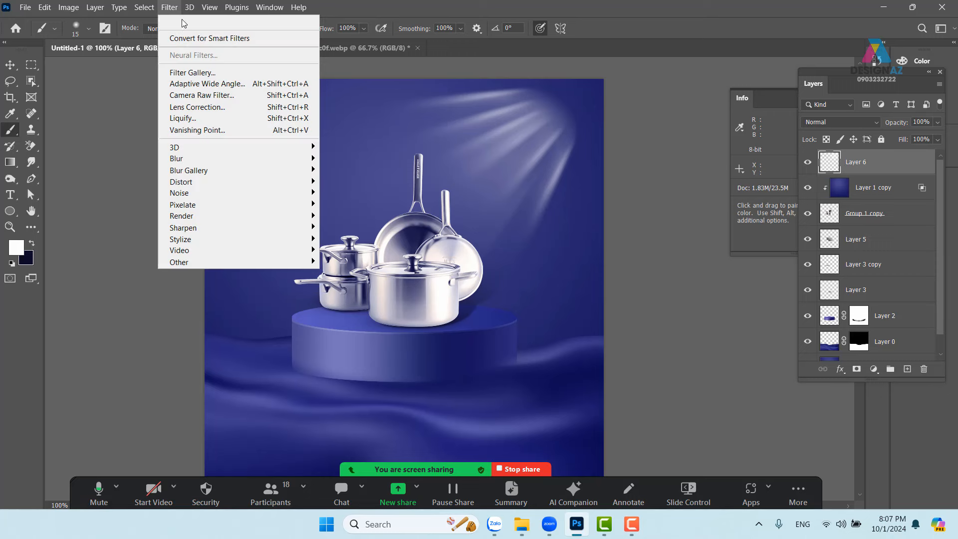
click(181, 19)
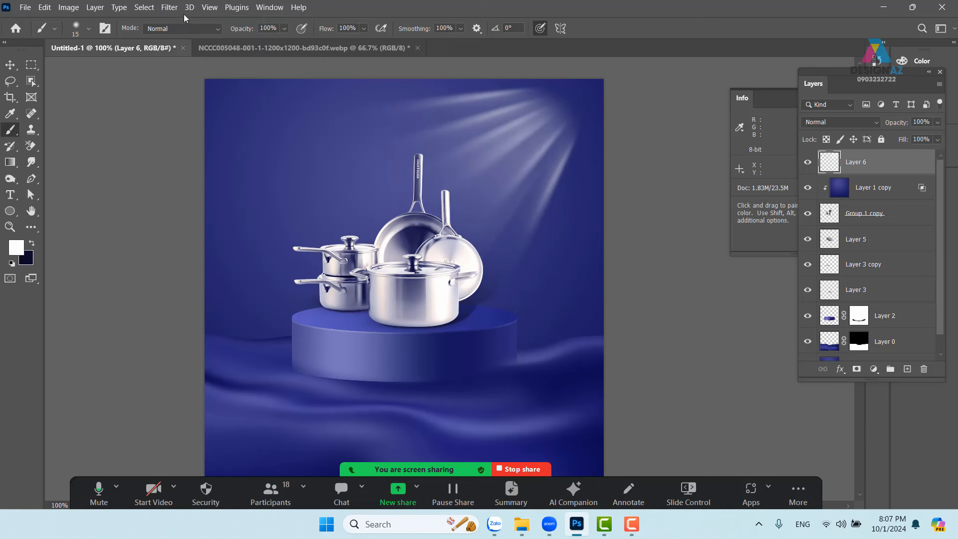
click(172, 8)
click(188, 21)
click(169, 7)
click(180, 23)
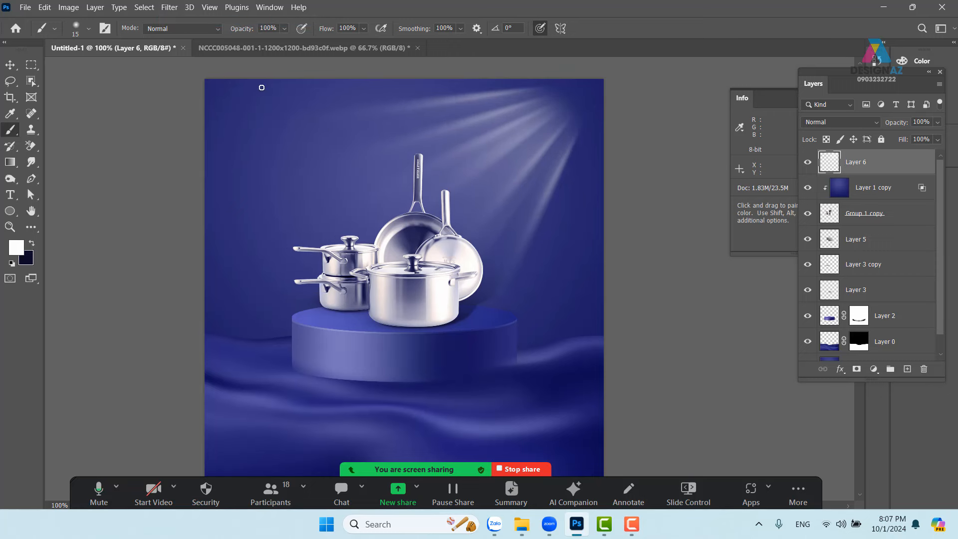
key(alt)
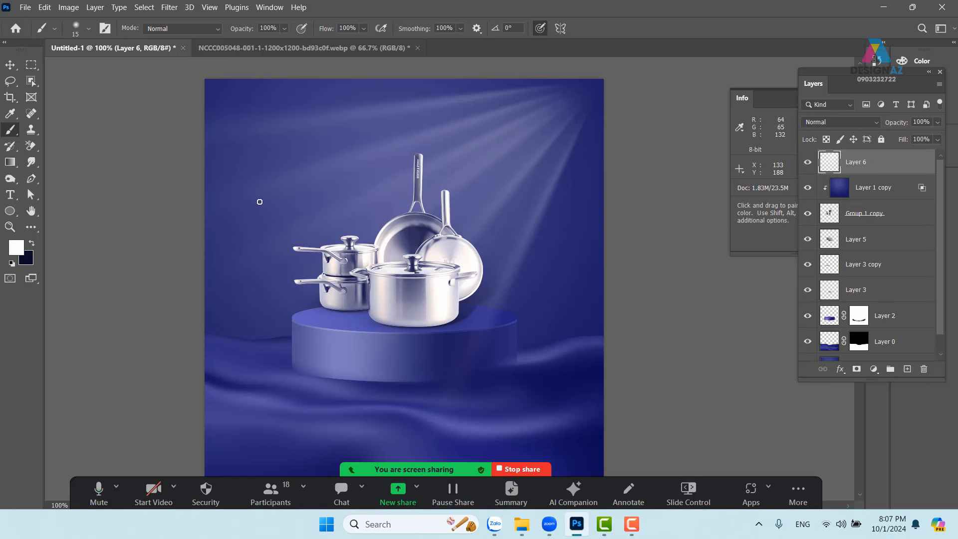
- Move the light rays so they originate from the canvas's upper-right corner
click(15, 69)
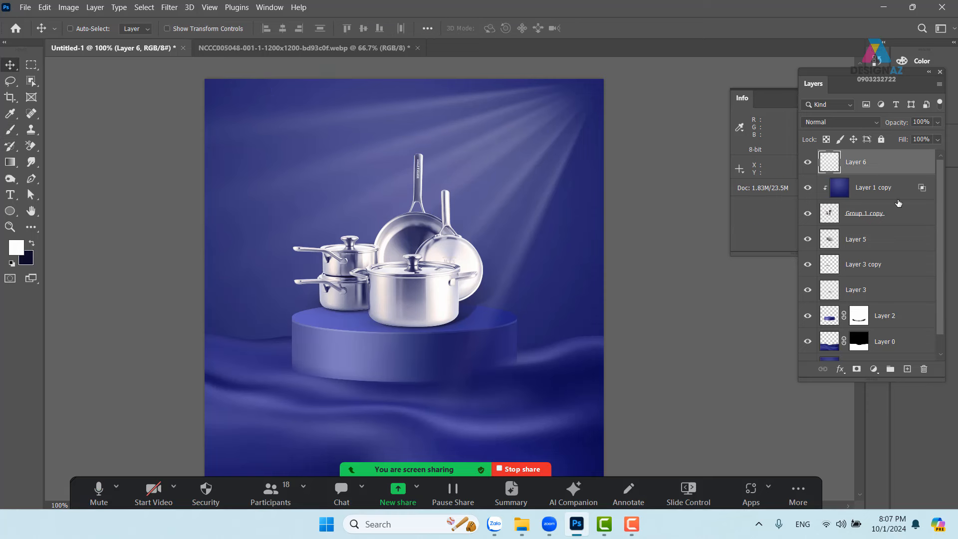
drag(548, 165, 558, 140)
key(ctrl)
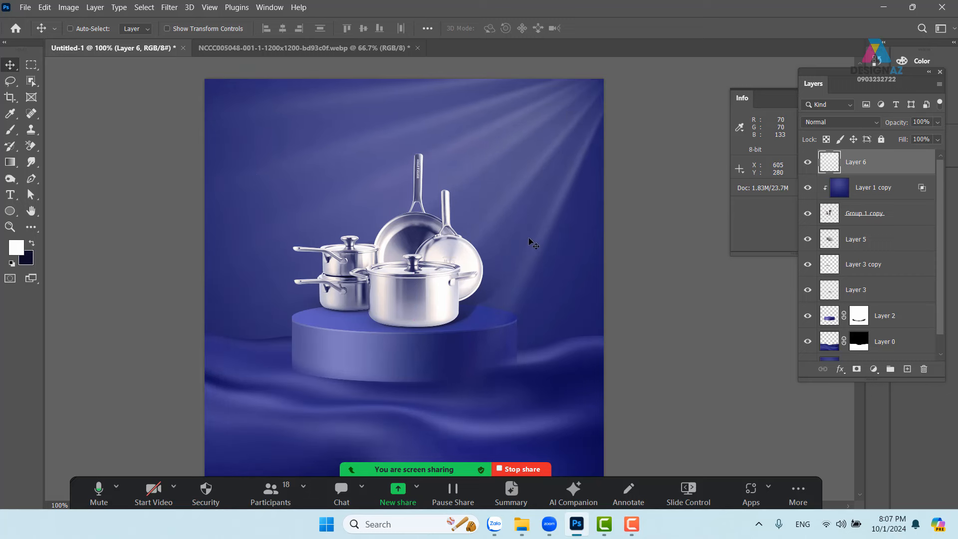
mouse_move(537, 205)
mouse_down()
mouse_move(553, 215)
mouse_move(543, 216)
mouse_up()
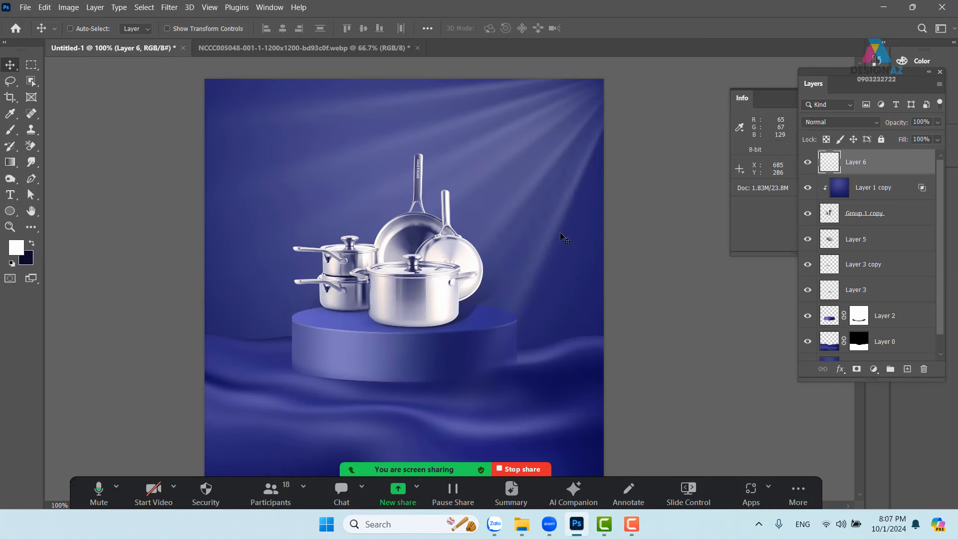
- Rotate the light-ray layer about -9.16° and duplicate it to intensify the rays
key(ctrl+t)
drag(657, 178, 591, 196)
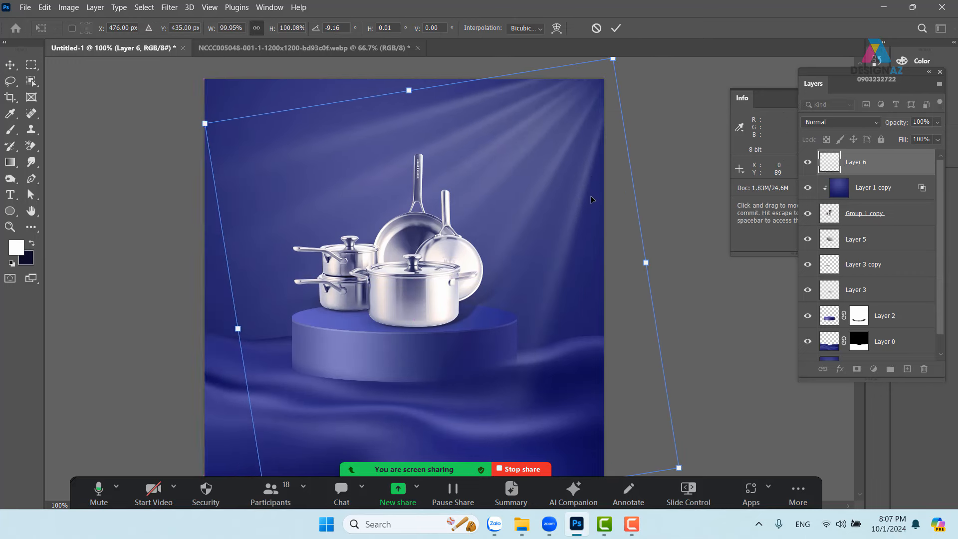
key(Return)
key(ctrl+j)
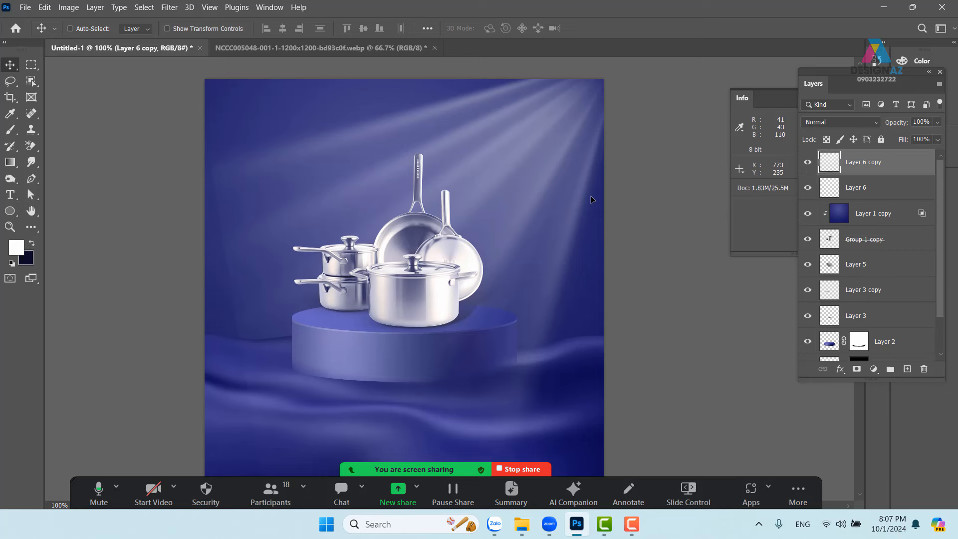
- Reapply the Radial Blur to the original Layer 6, shift its rays downward, and delete that layer
click(862, 192)
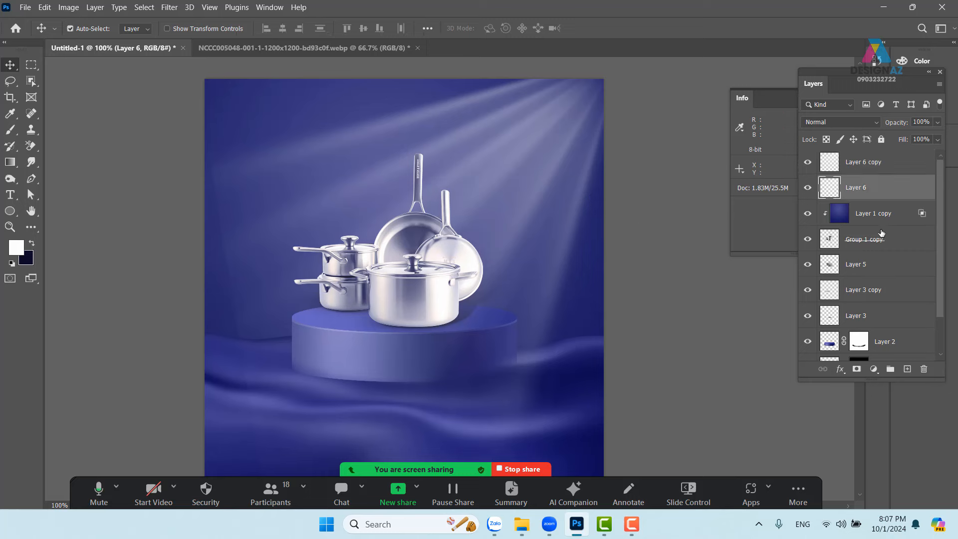
key(ctrl+alt+f)
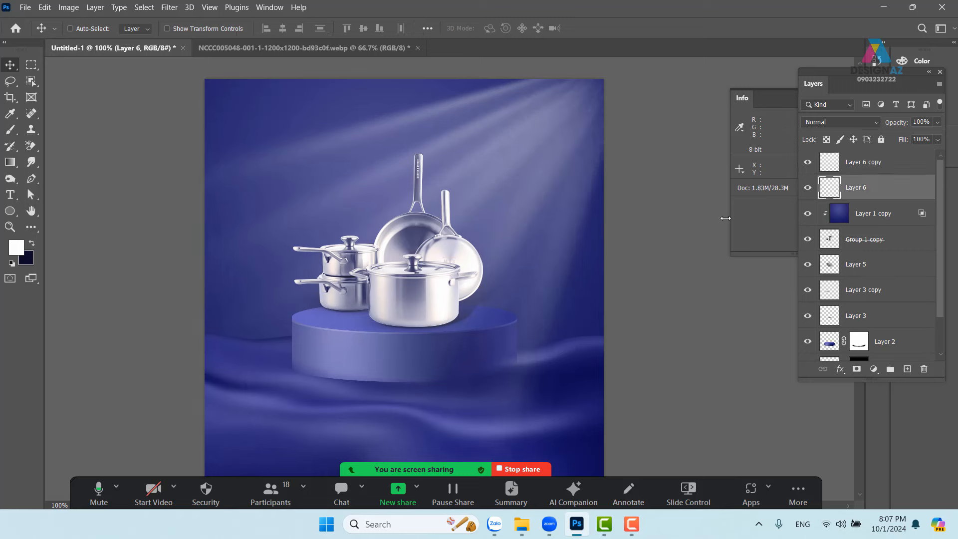
drag(582, 165, 571, 235)
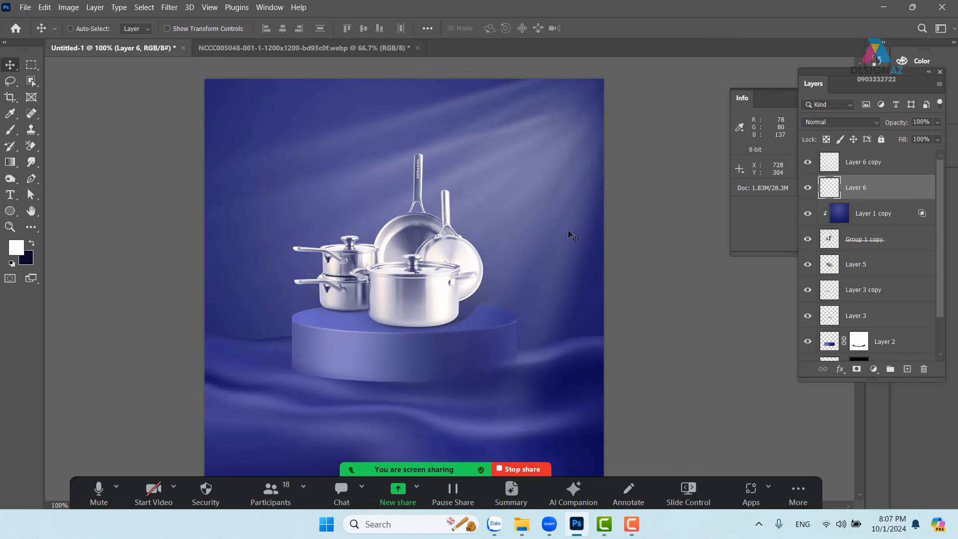
key(Delete)
- Undo the layer deletion, extra blur, duplication and rotation, returning to the single unrotated light-ray layer
key(ctrl+z)
key(ctrl+z)
key(ctrl+z)
key(ctrl+z)
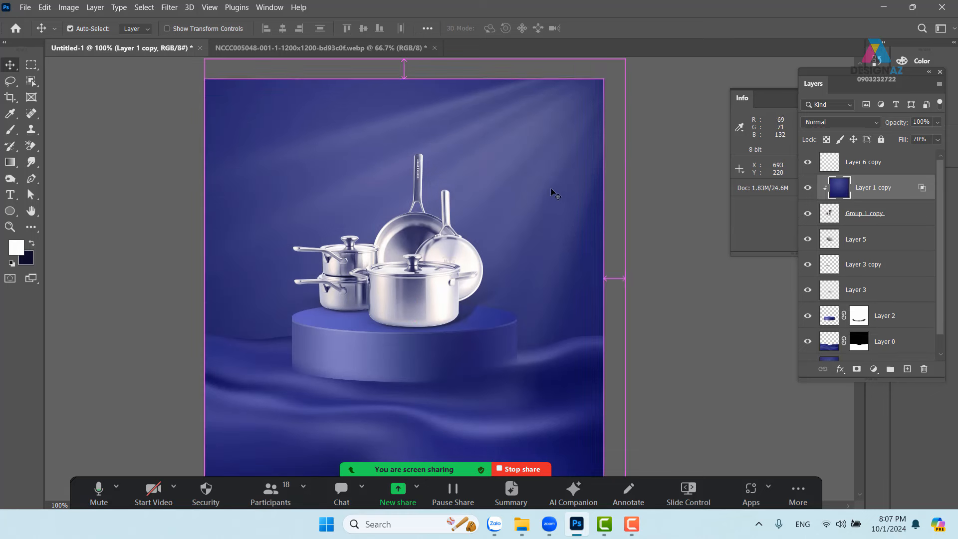
key(ctrl+z)
key(ctrl+z)
key(ctrl+z)
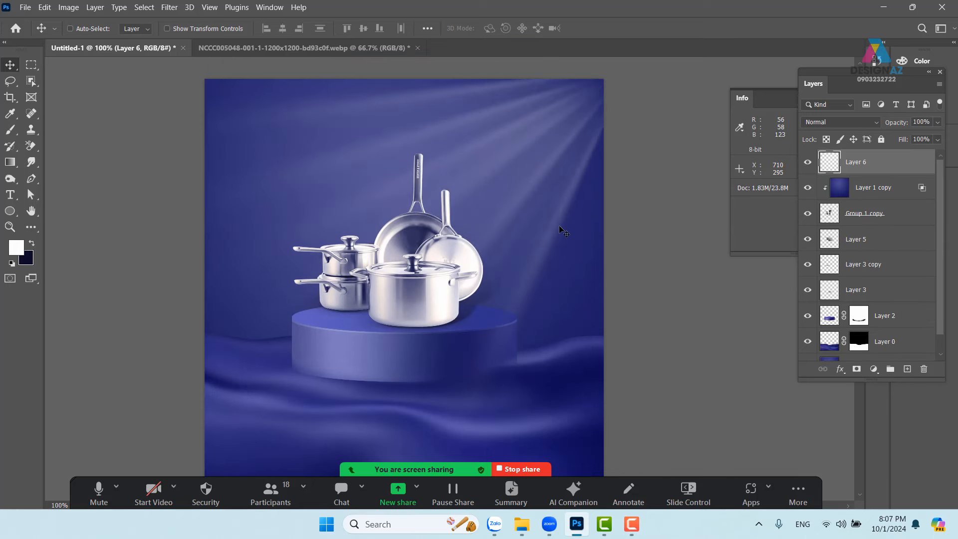
- Try duplicating the light-ray layer and moving the copy downward, and remove the copy
mouse_move(559, 226)
mouse_down()
mouse_move(568, 228)
mouse_move(569, 218)
mouse_up()
key(ctrl+z)
key(ctrl+j)
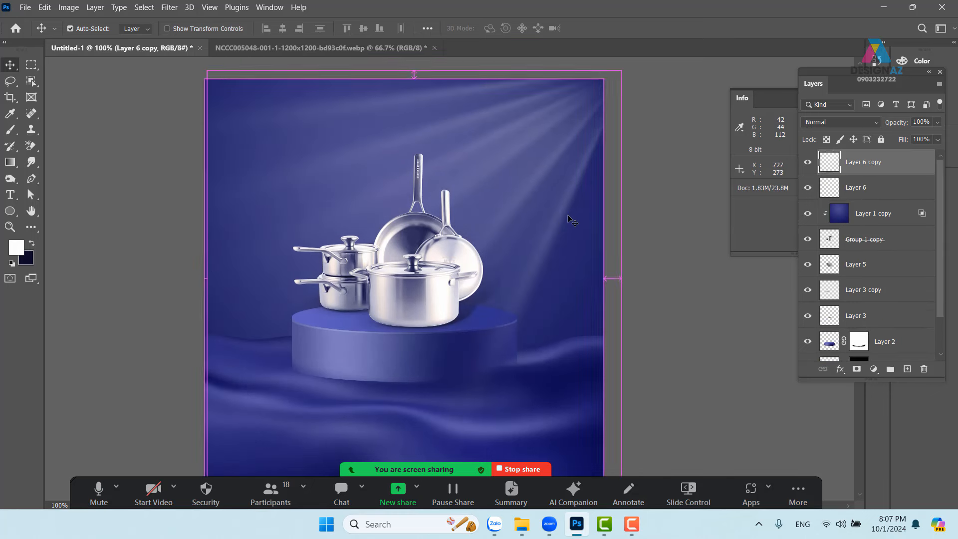
drag(538, 177, 544, 275)
key(ctrl+z)
key(Delete)
- Try nudging Layer 6's light rays sideways and undo the move
right_click(549, 165)
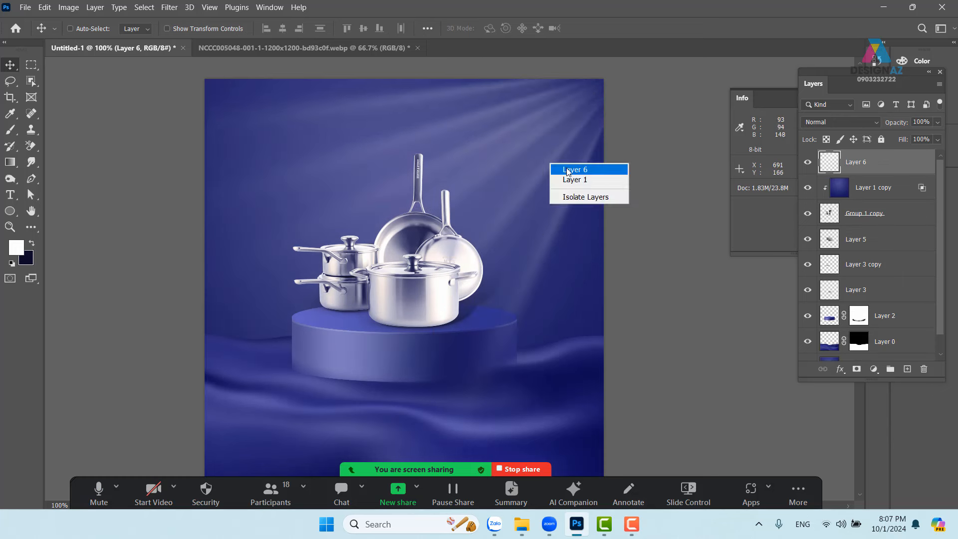
click(555, 169)
drag(554, 169, 562, 169)
key(ctrl+z)
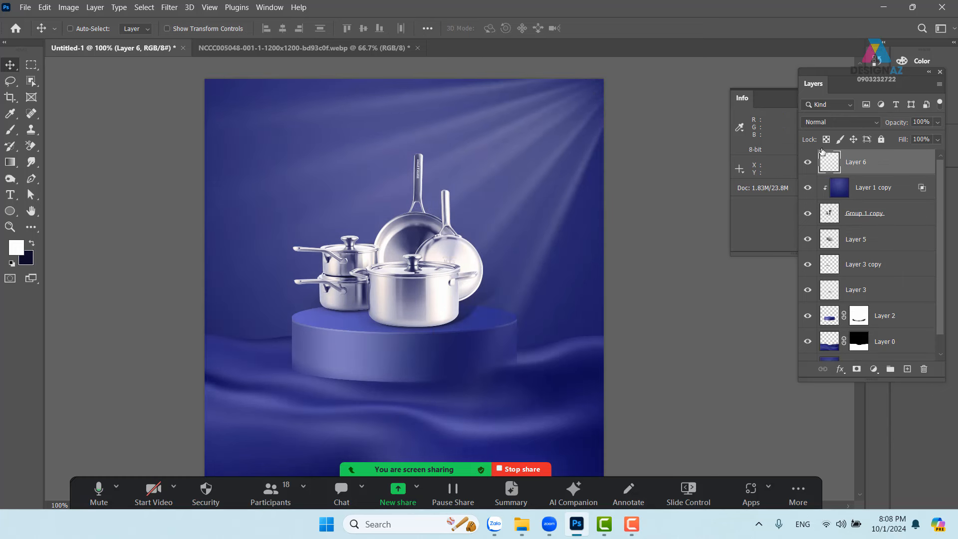
- In Layer 6's blending options, disable Transparency Shapes Layer and set the blend mode to Color Dodge
click(841, 124)
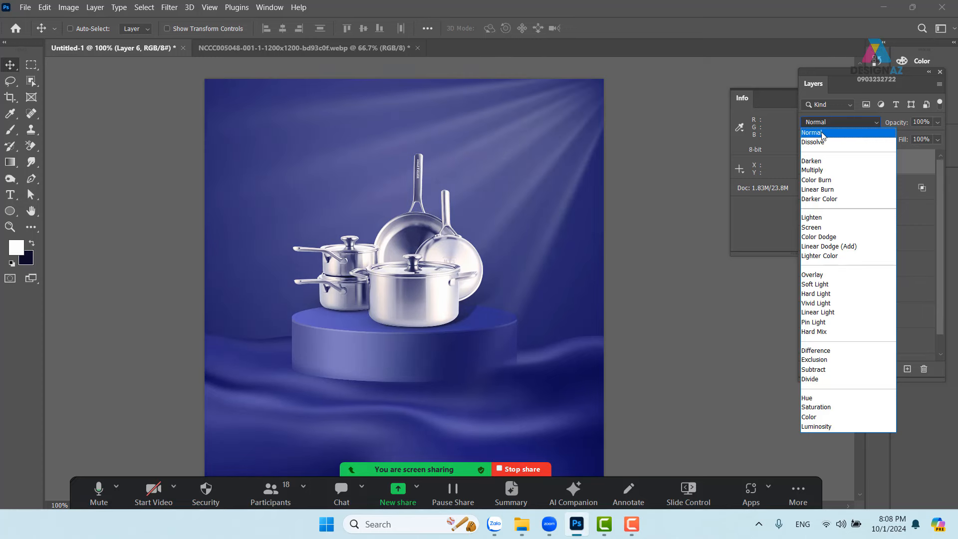
click(553, 148)
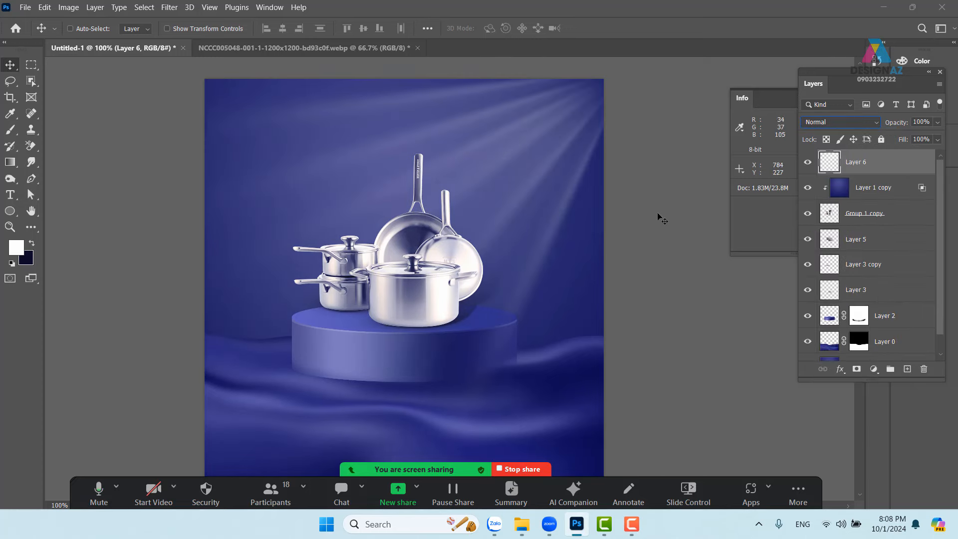
right_click(884, 171)
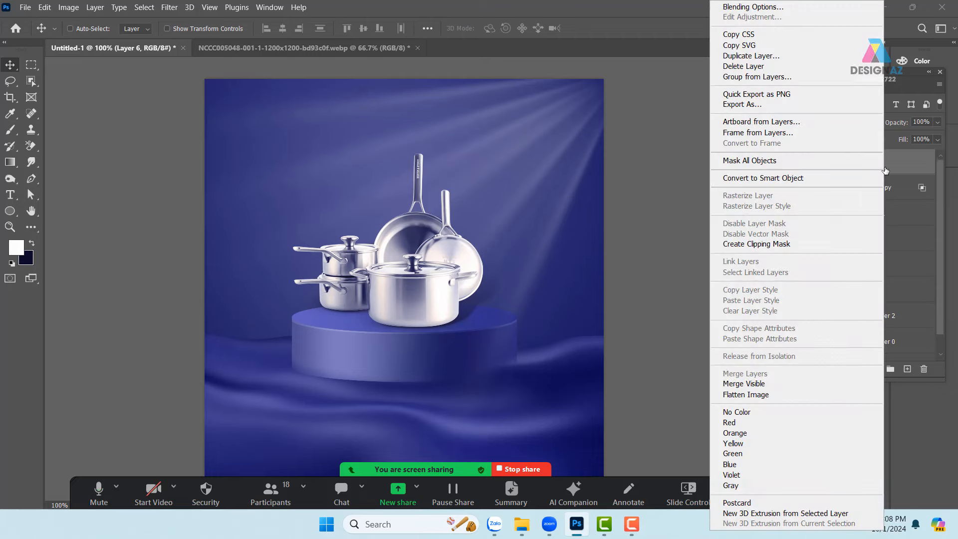
click(776, 14)
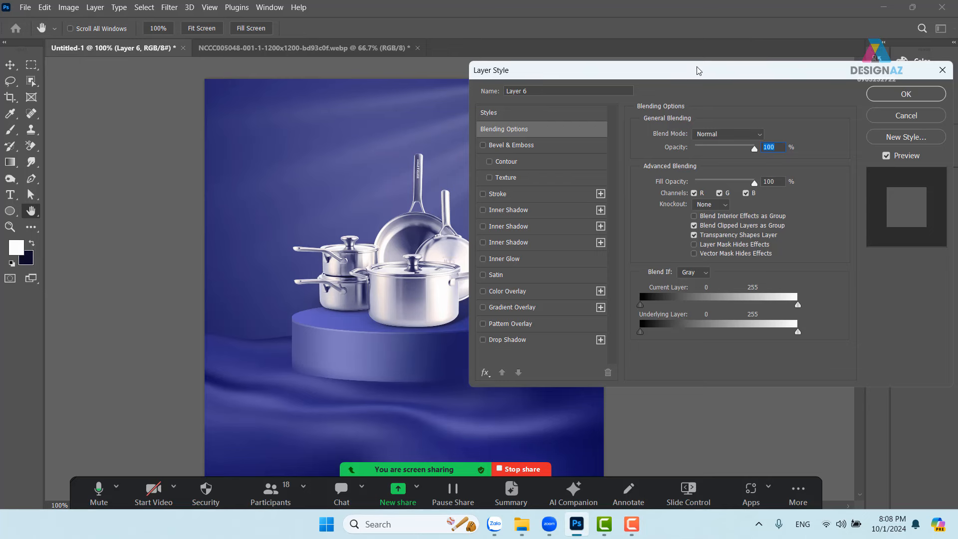
drag(691, 76, 747, 81)
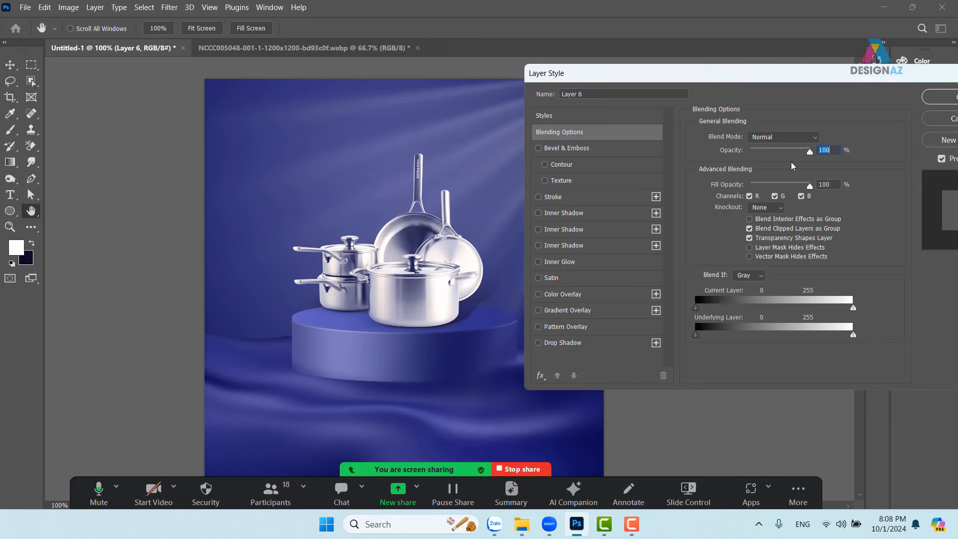
click(750, 239)
click(803, 137)
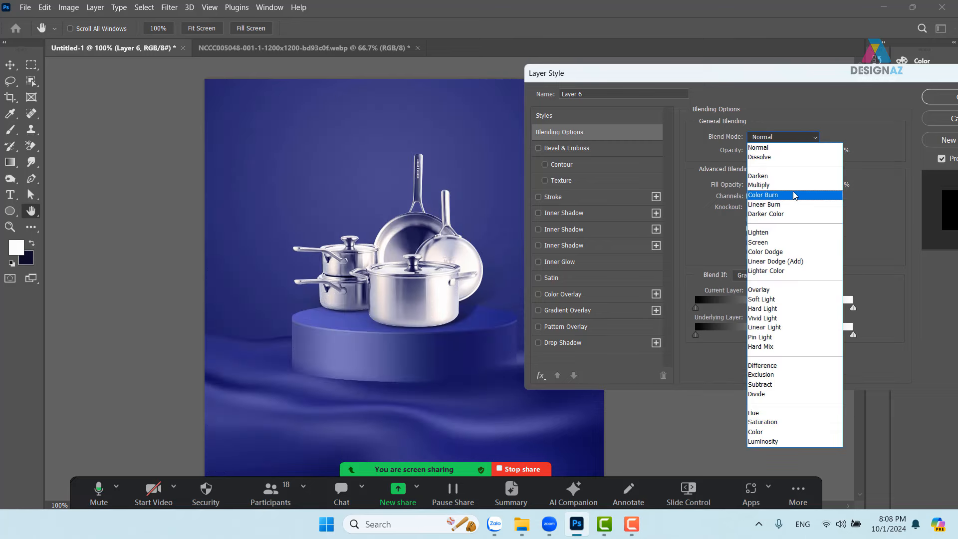
click(769, 251)
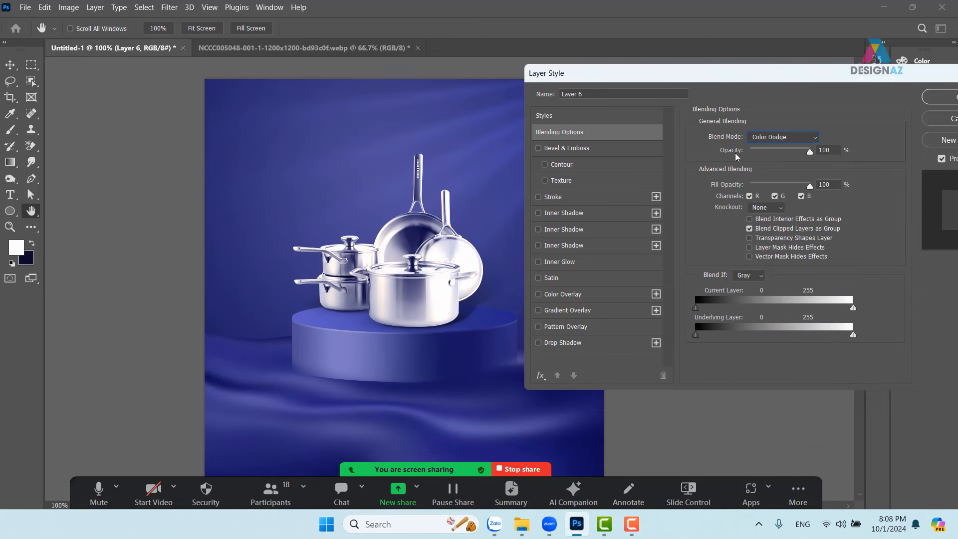
drag(693, 81, 604, 98)
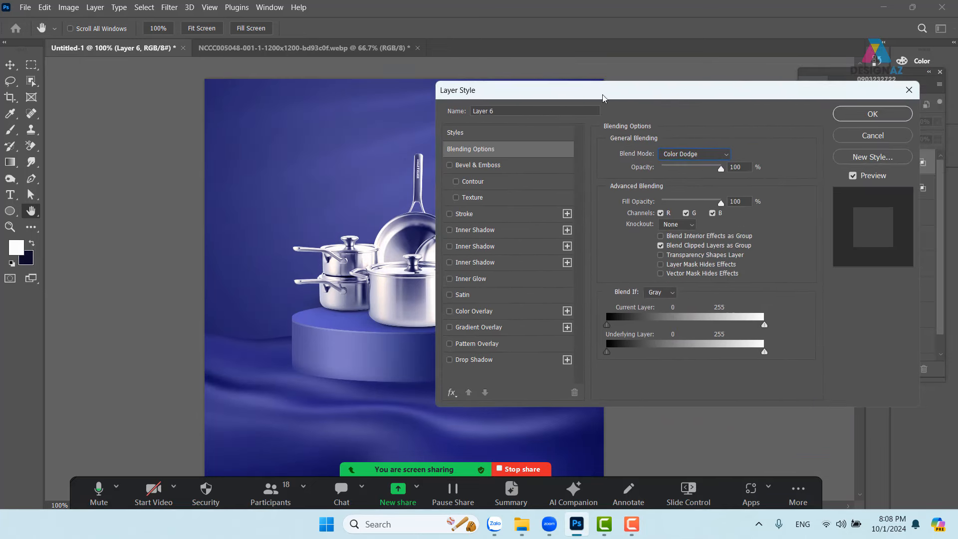
click(842, 119)
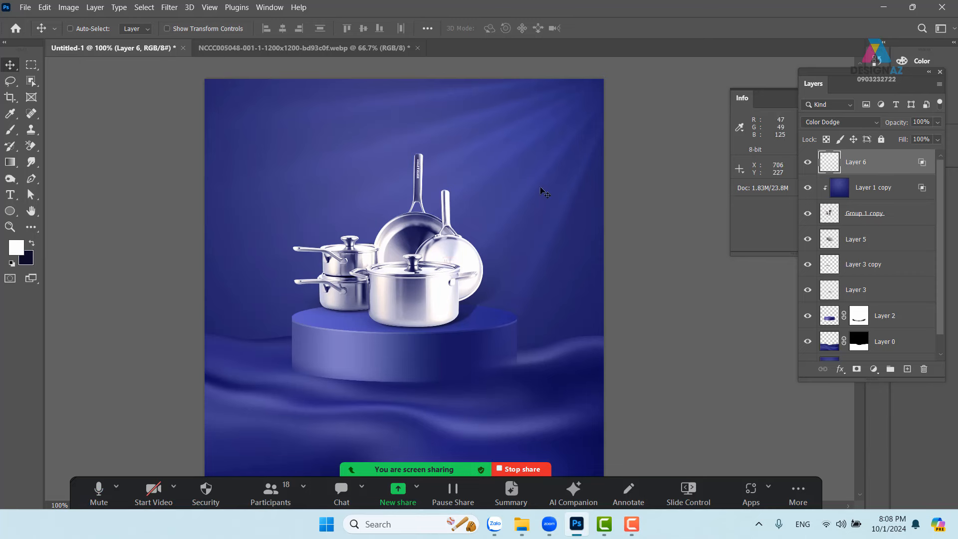
- Flip Layer 6's light rays horizontally and reposition them so they shine from the upper-left corner of the scene
mouse_move(486, 168)
mouse_down()
mouse_move(496, 168)
mouse_move(435, 166)
mouse_up()
key(ctrl+t)
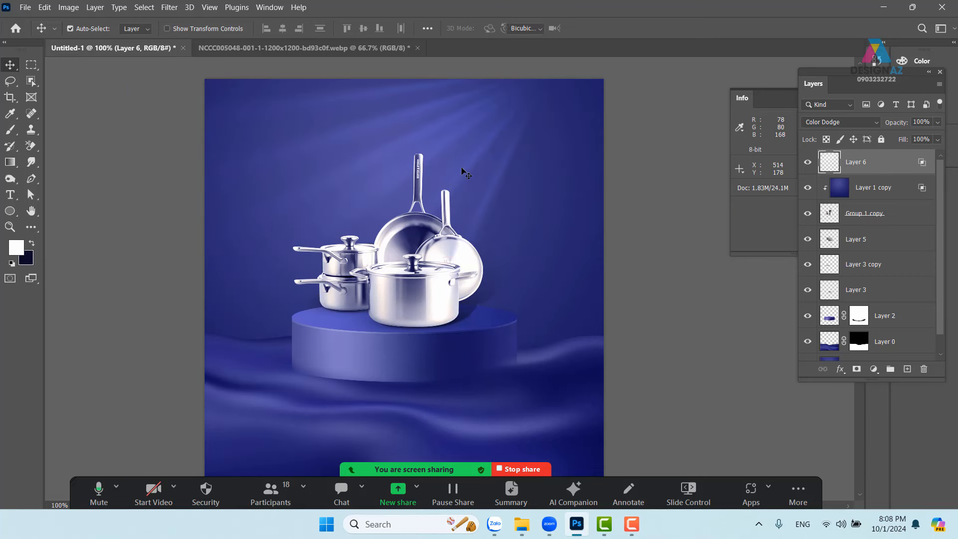
right_click(466, 145)
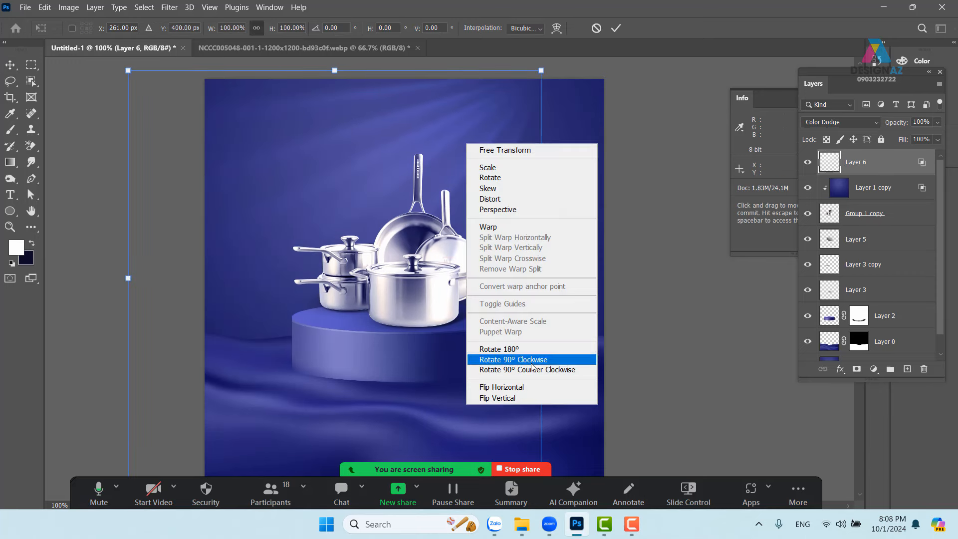
click(502, 387)
drag(389, 170, 428, 172)
key(Return)
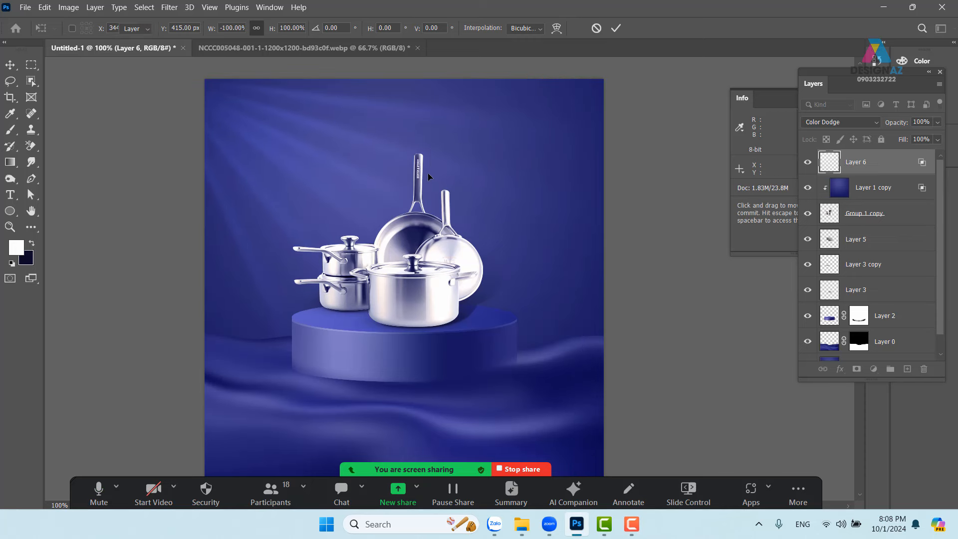
scroll(466, 210, down, 2)
drag(465, 211, 434, 243)
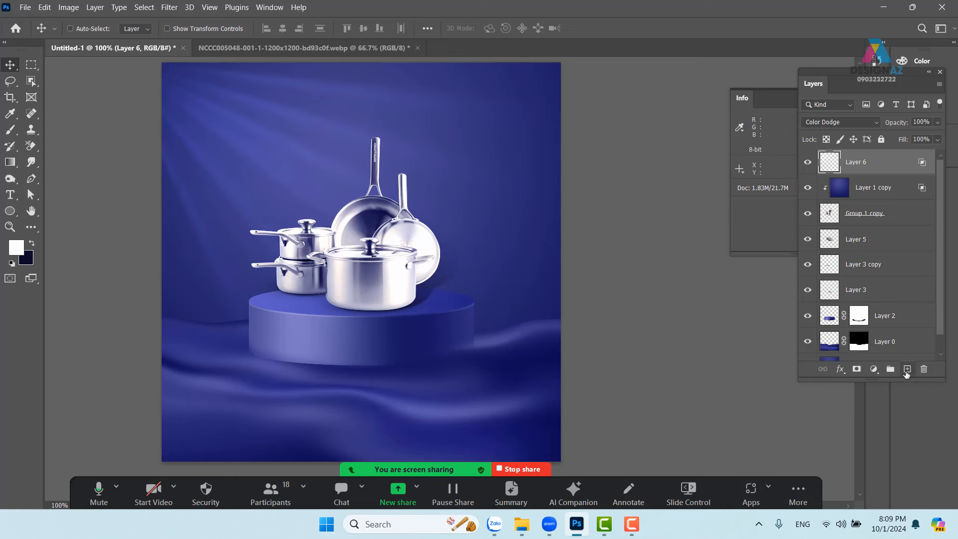
- Create a new layer above the light rays and set the Gradient tool's starting color stop to dark navy 020035
click(908, 369)
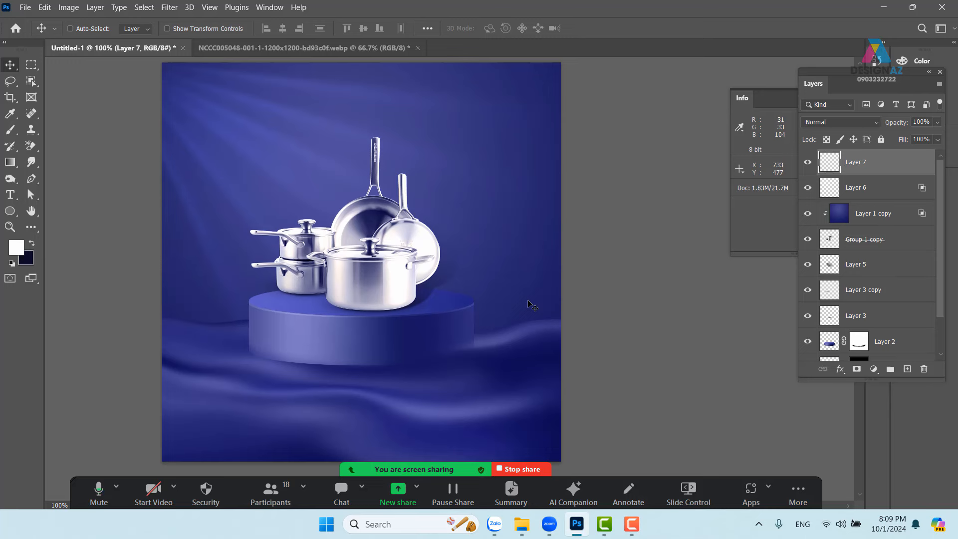
key(g)
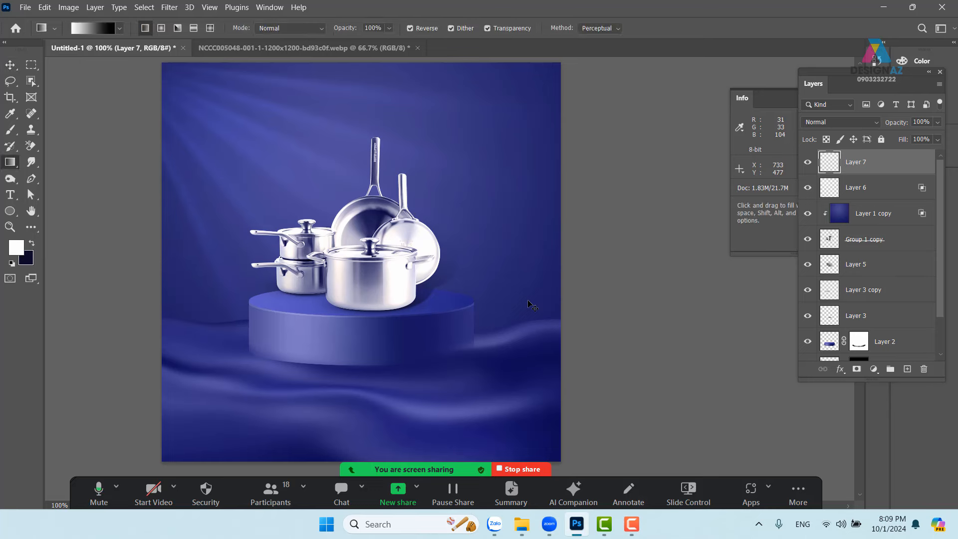
click(108, 34)
click(491, 289)
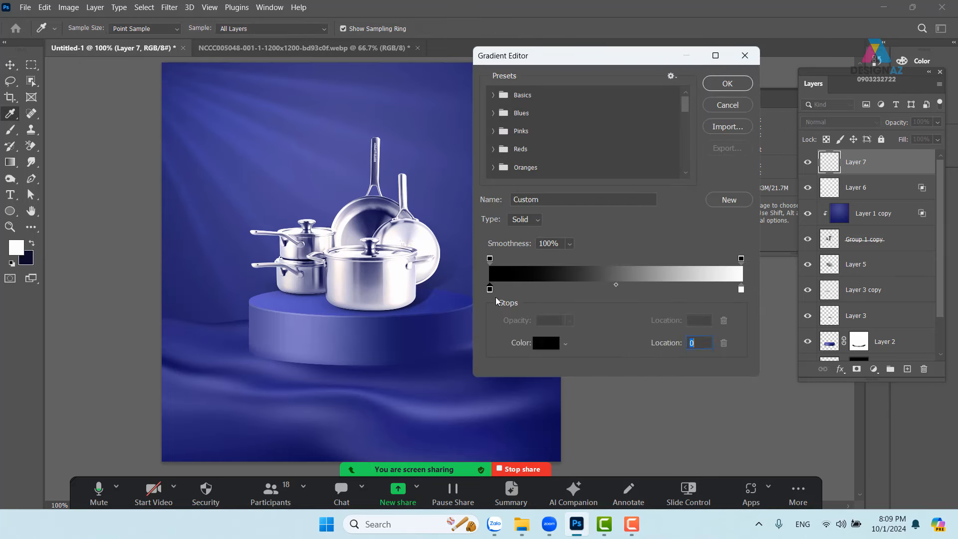
click(547, 343)
click(712, 259)
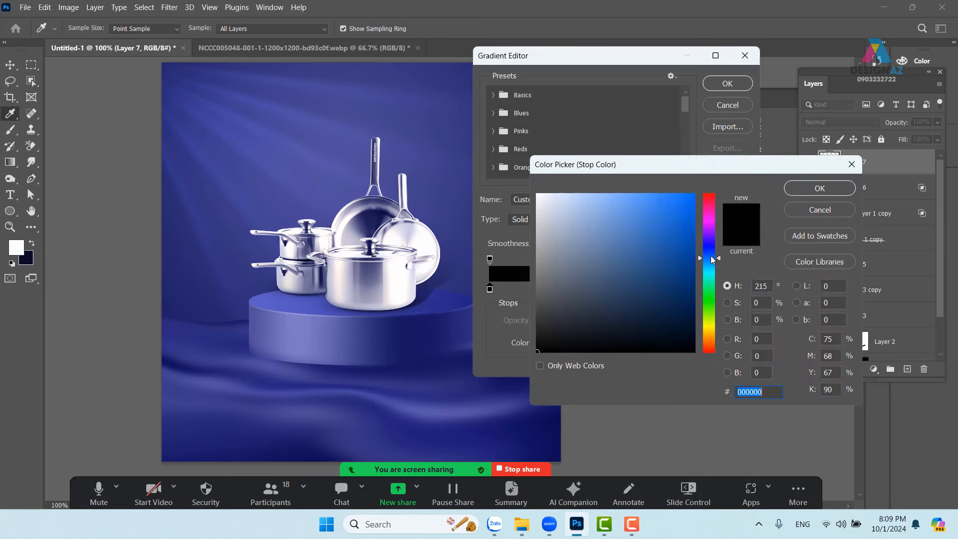
drag(711, 256, 711, 246)
click(695, 320)
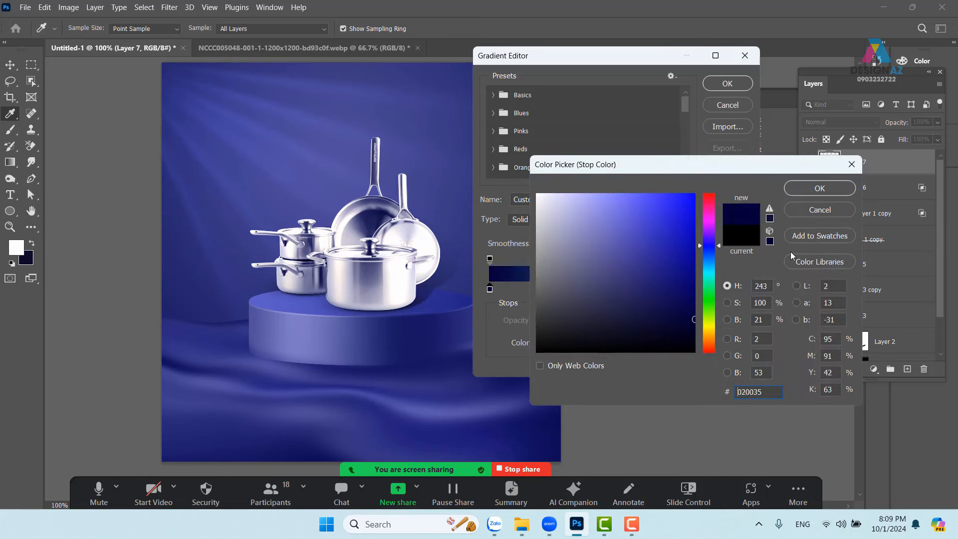
click(834, 191)
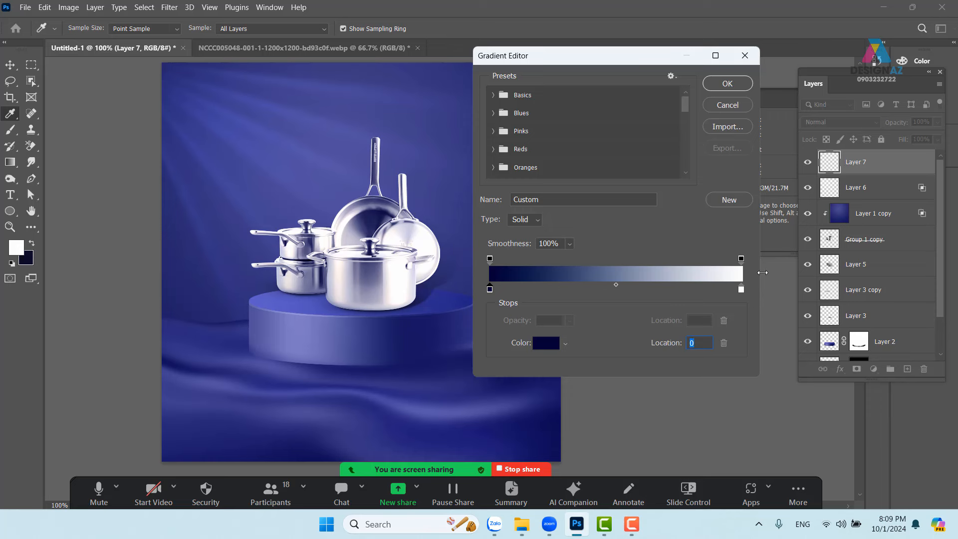
- Set the opacity of the gradient's ending stop to 0% and accept the edited gradient
click(742, 290)
click(741, 259)
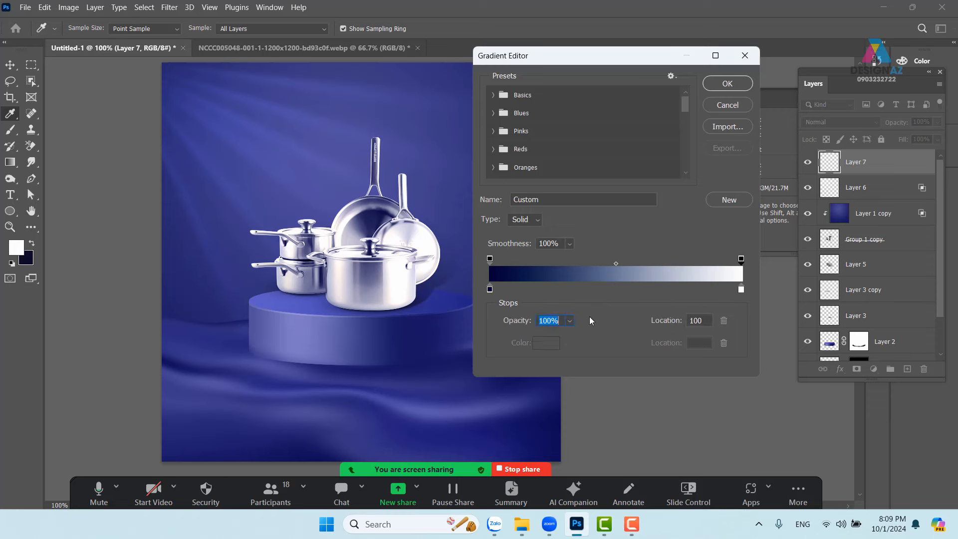
text(0)
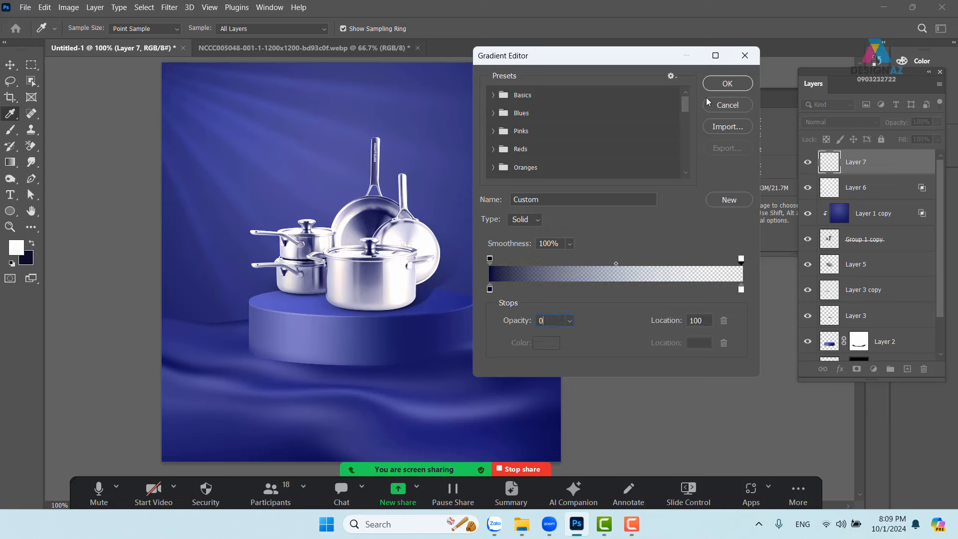
click(727, 83)
- Fill Layer 7 with the horizontal navy-to-transparent gradient, darkest at the scene's right side, and set the layer's blend mode to Multiply
drag(546, 326, 247, 313)
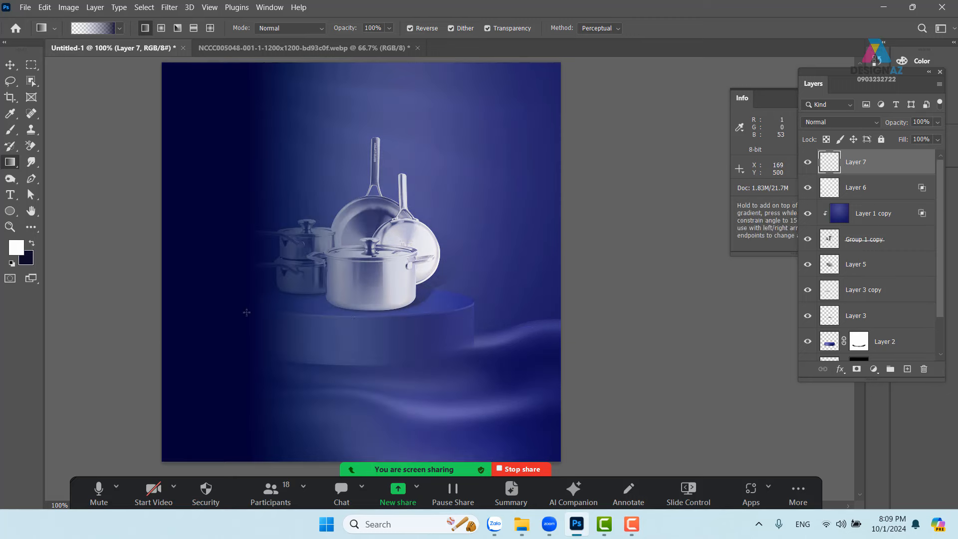
key(ctrl+z)
drag(297, 295, 635, 295)
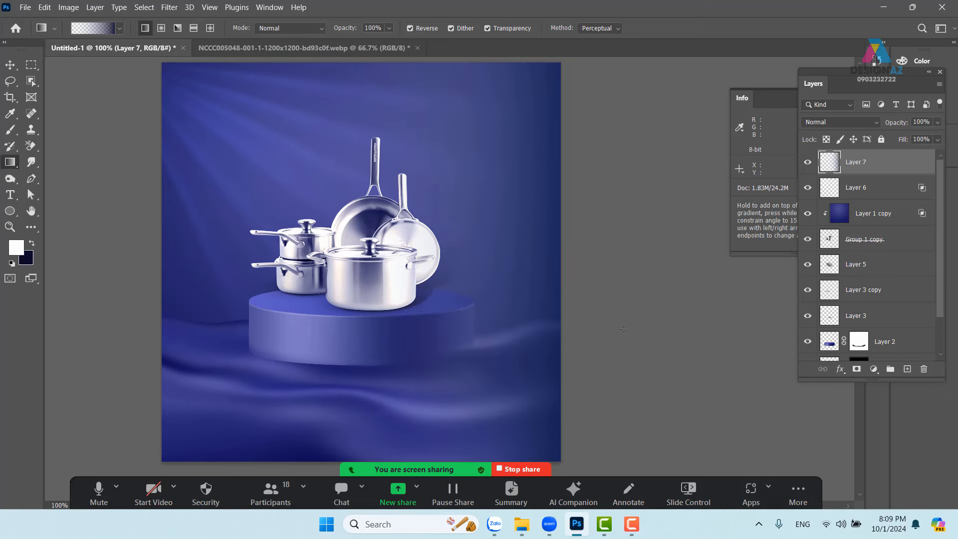
drag(330, 301, 588, 301)
drag(248, 303, 473, 304)
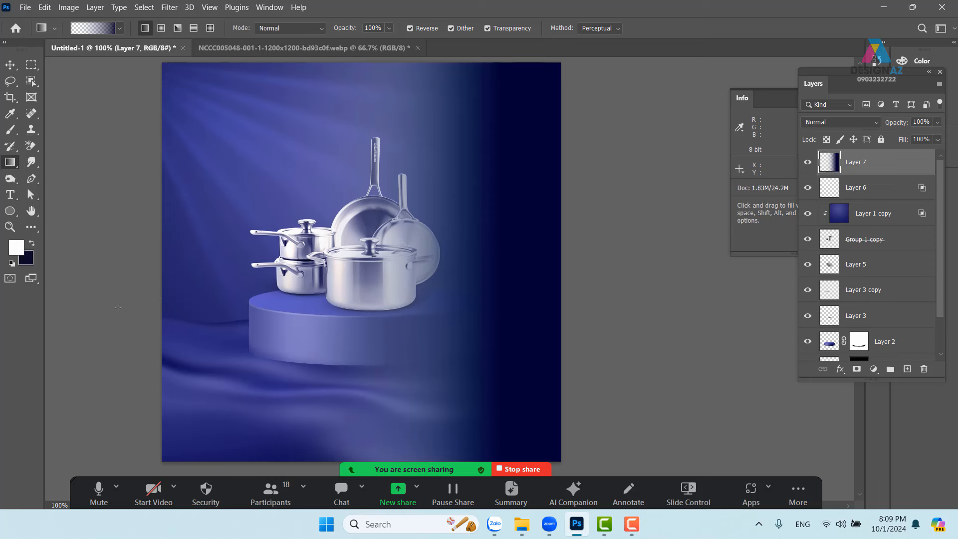
drag(118, 308, 496, 308)
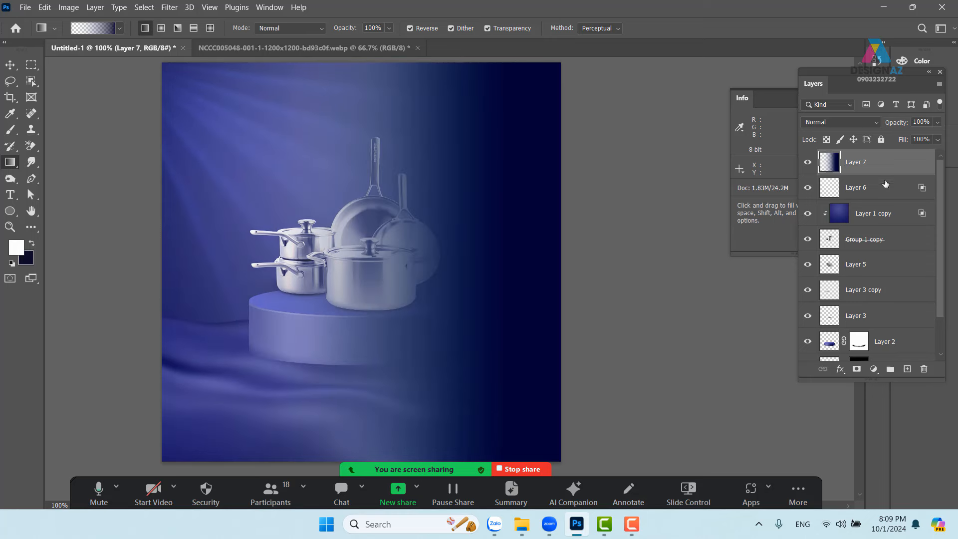
click(858, 122)
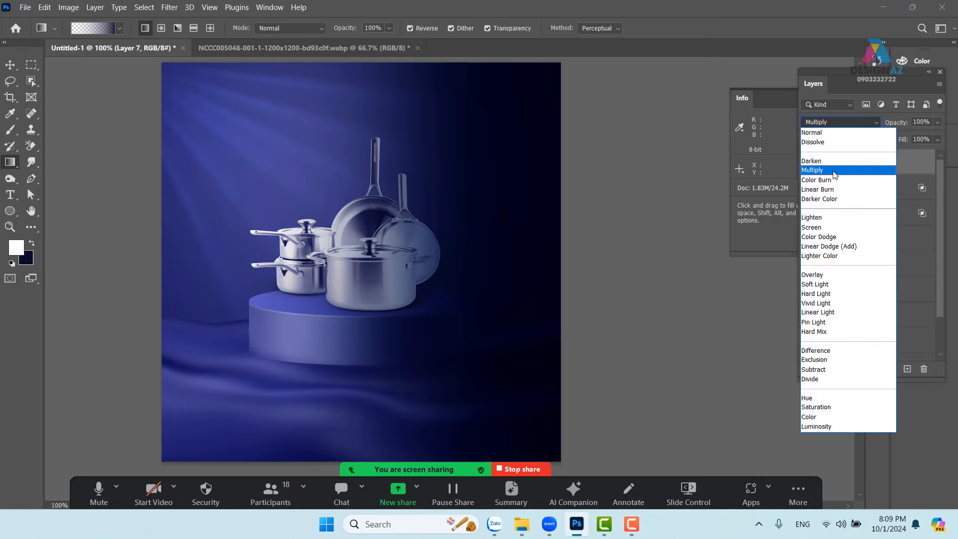
click(835, 172)
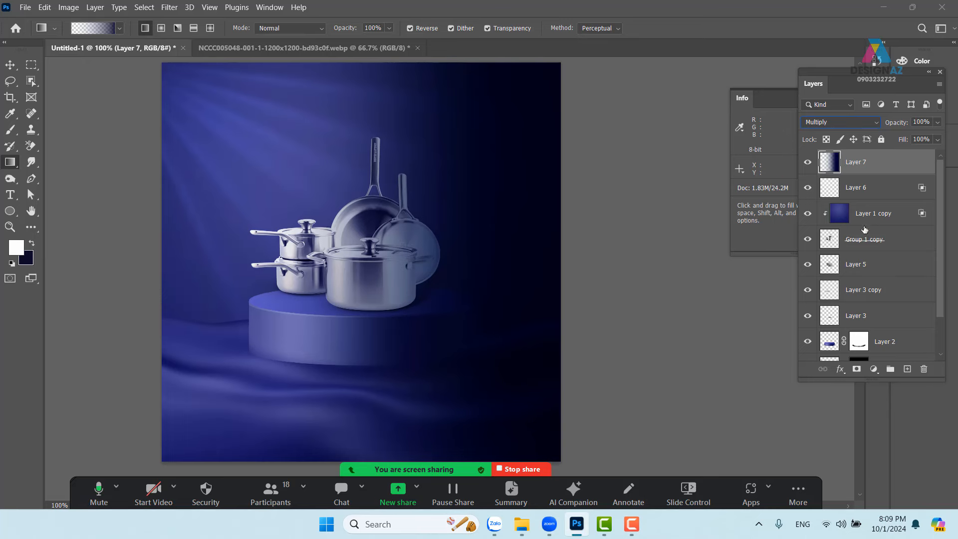
- In Layer 7's blending options, split the Underlying Layer white slider, with its upper half at 164 and its lower half near black
right_click(887, 169)
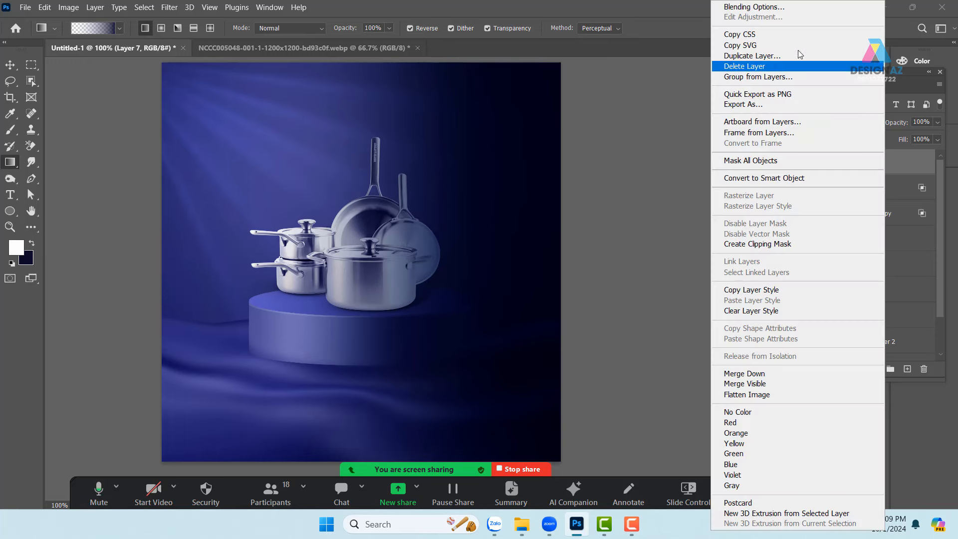
click(783, 8)
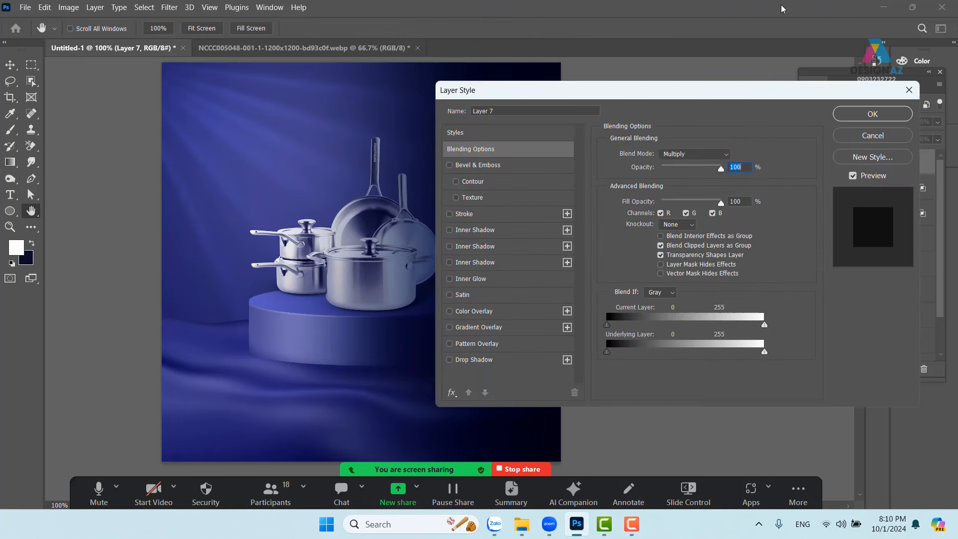
drag(682, 95, 765, 78)
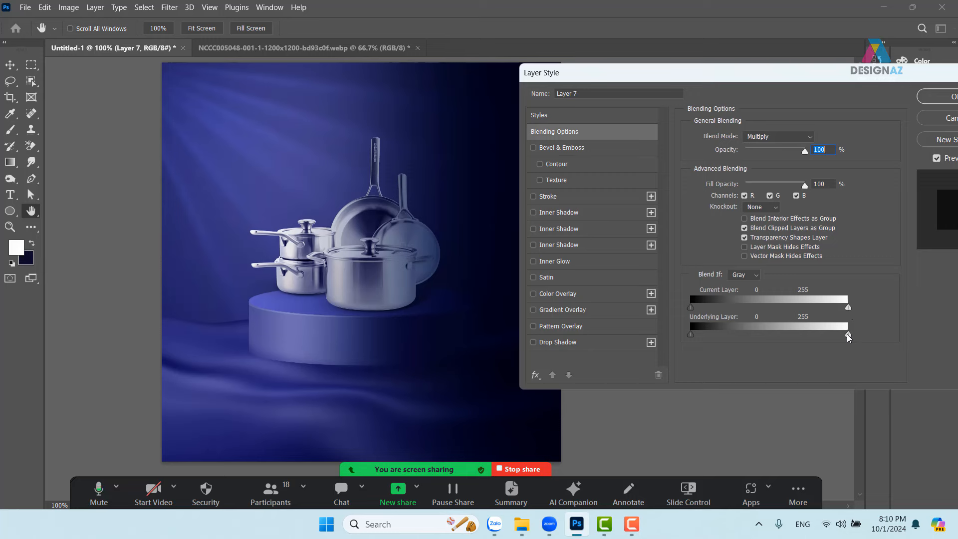
drag(849, 337, 727, 320)
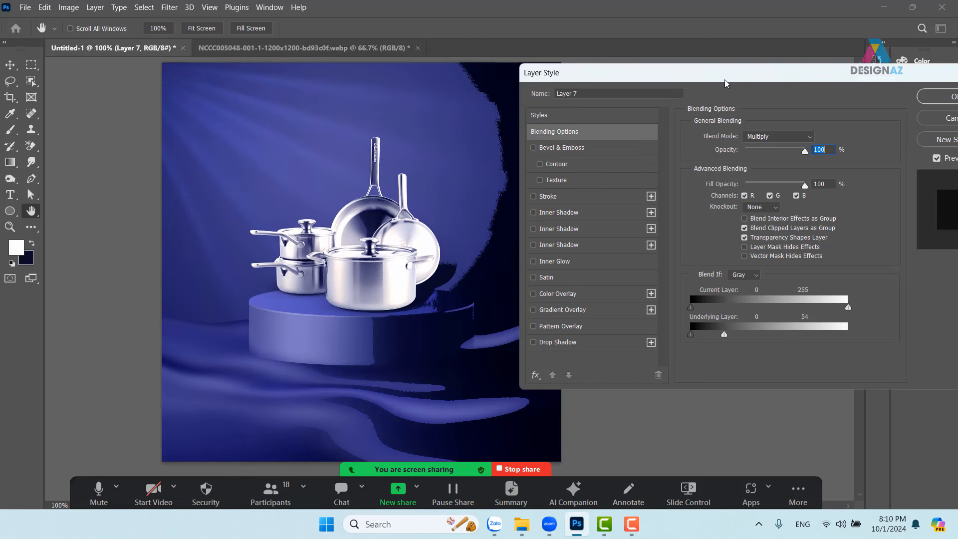
drag(726, 83, 773, 88)
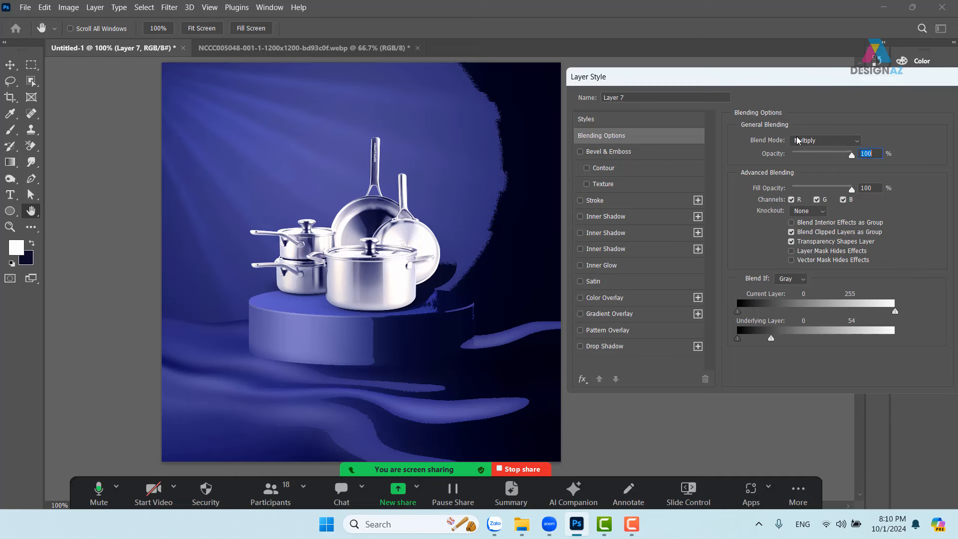
drag(772, 340, 780, 341)
mouse_move(784, 340)
mouse_down()
mouse_move(769, 336)
mouse_move(840, 332)
mouse_move(766, 344)
mouse_up()
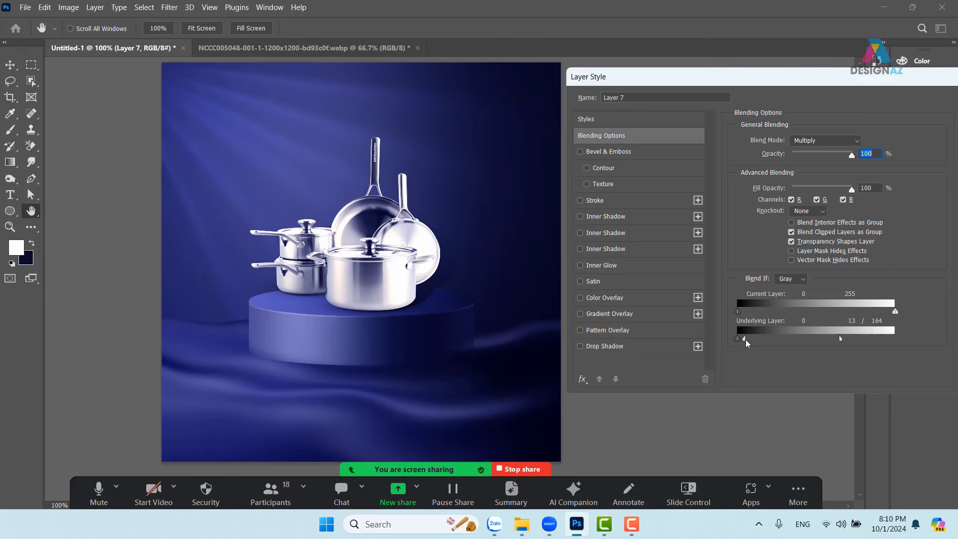
drag(746, 339, 742, 337)
drag(871, 76, 767, 76)
click(900, 97)
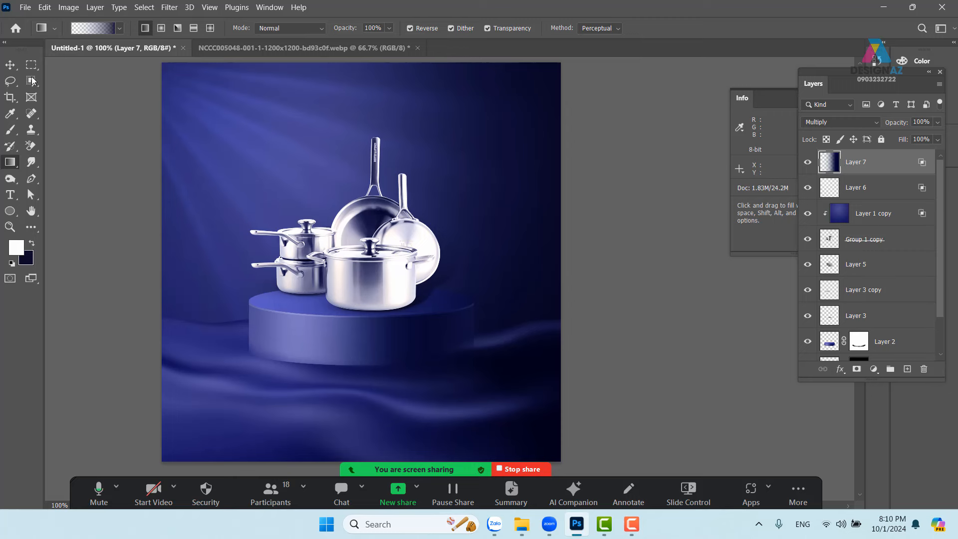
- Reduce Layer 7's fill to 74% and check the darkened scene at a smaller scale
click(10, 64)
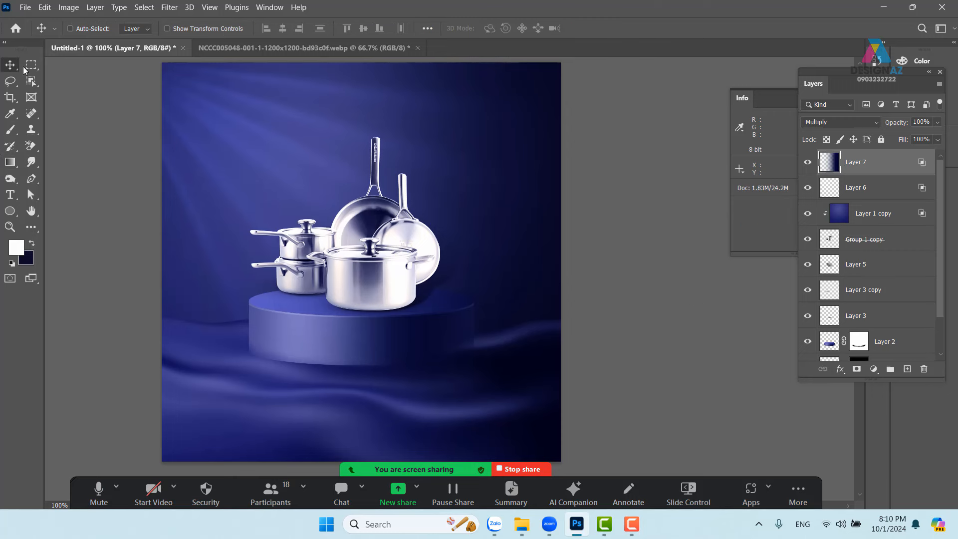
click(938, 140)
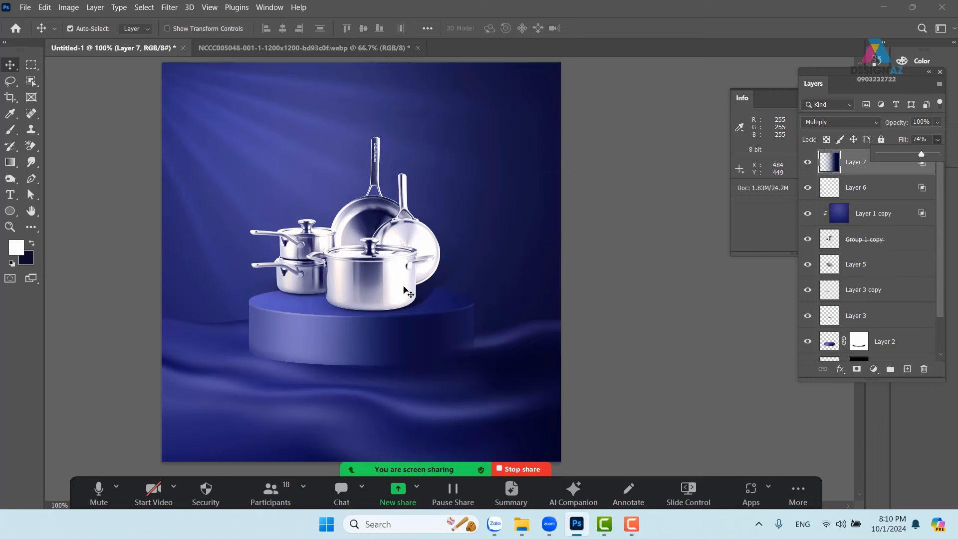
key(ctrl+minus)
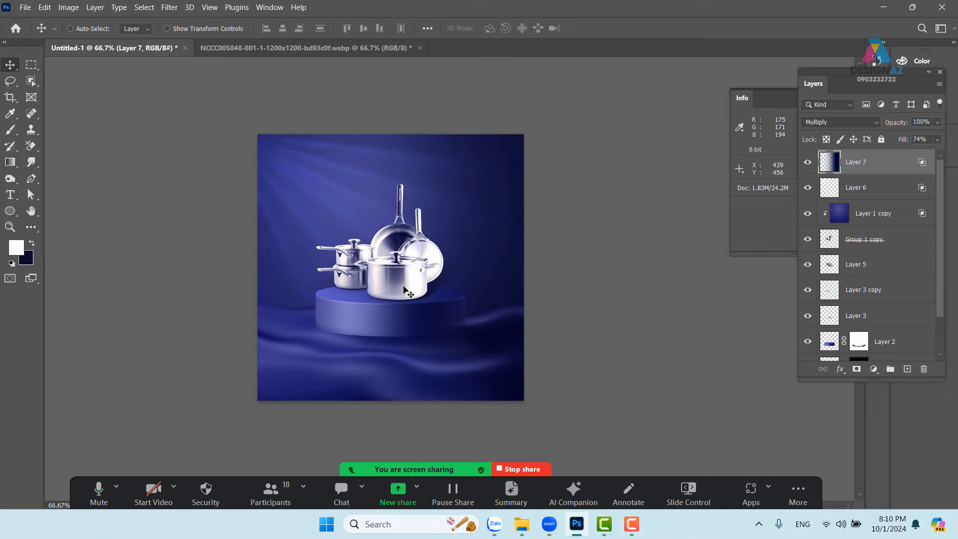
key(ctrl+plus)
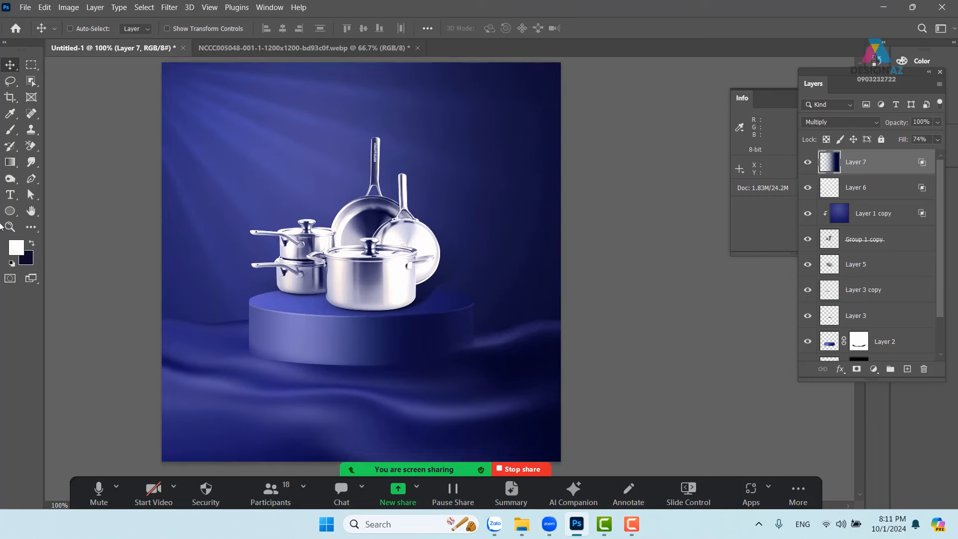
- Add placeholder text "Lorem Ipsum" in yellow UTM Avo Bold, enlarge it to about 70.5 pt and place it below the podium
key(t)
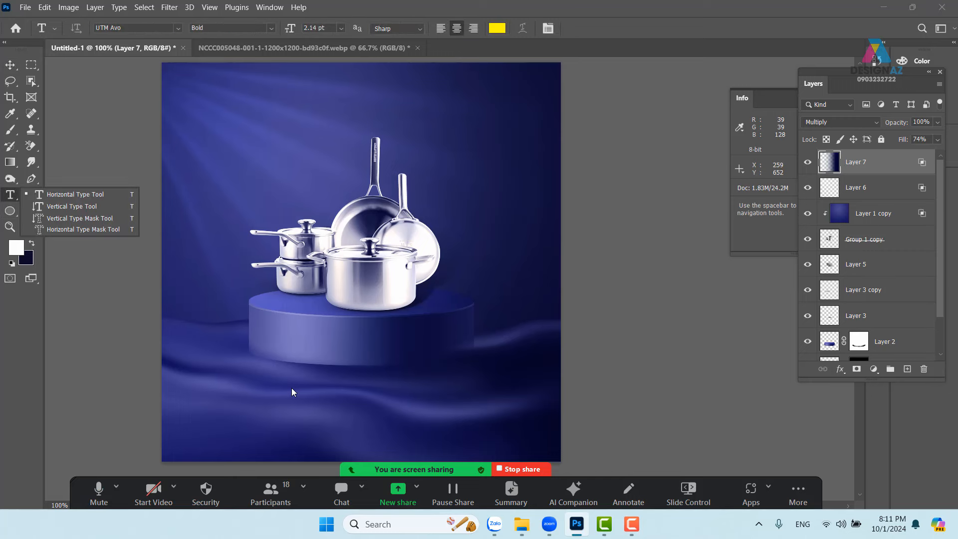
click(291, 383)
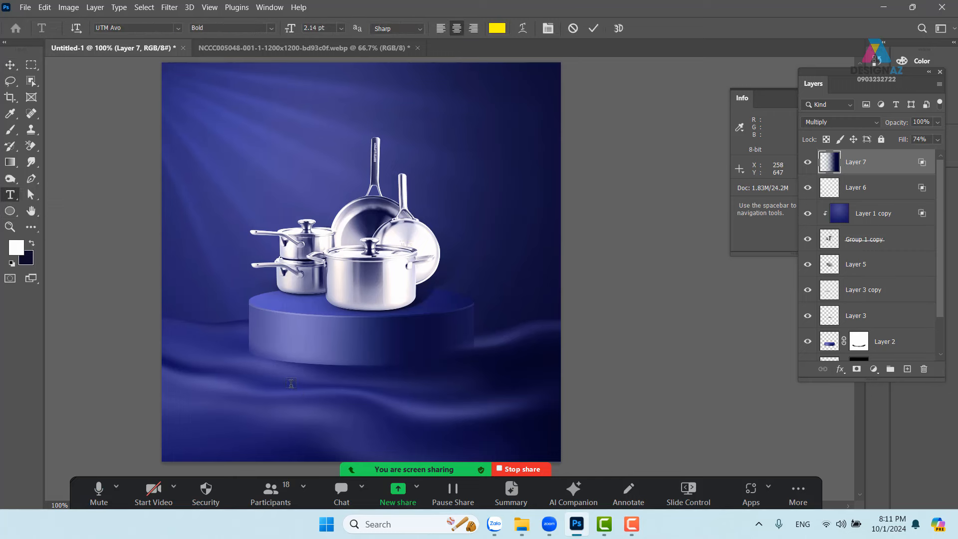
click(10, 65)
drag(380, 352, 379, 353)
key(ctrl+t)
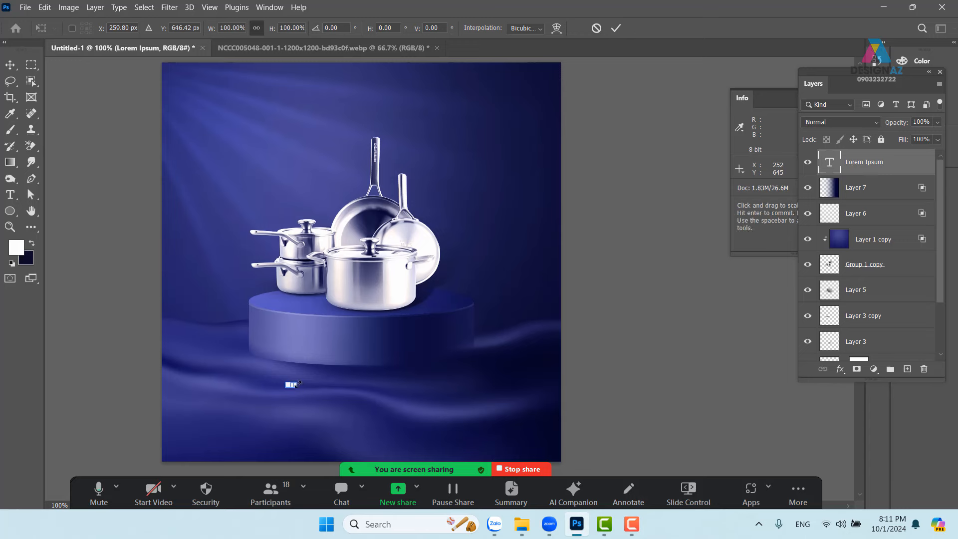
drag(295, 383, 566, 306)
mouse_move(449, 357)
mouse_down()
mouse_move(445, 371)
mouse_move(396, 397)
mouse_move(412, 401)
mouse_move(446, 360)
mouse_move(436, 355)
mouse_up()
key(Return)
- Set the "Lorem Ipsum" headline's font to UTM Essendine Caps
key(t)
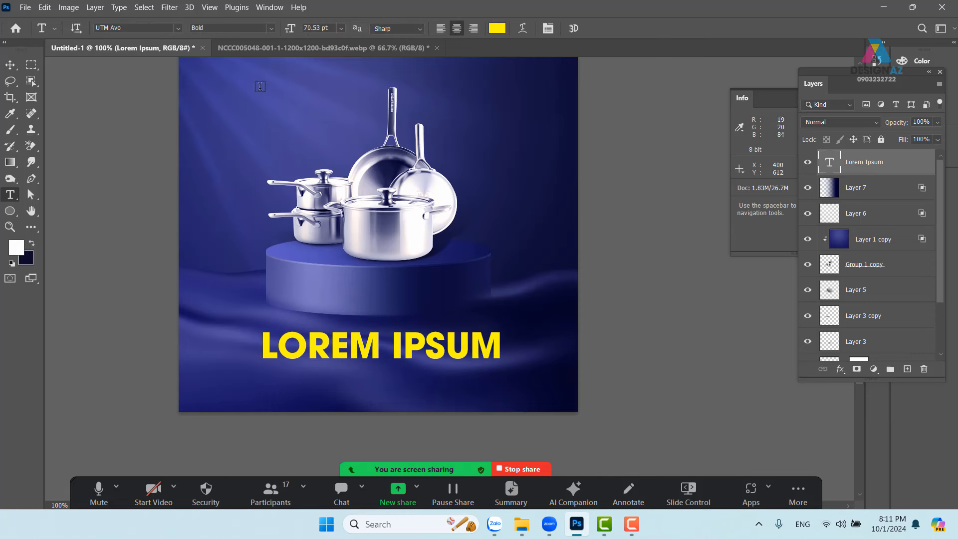
click(179, 29)
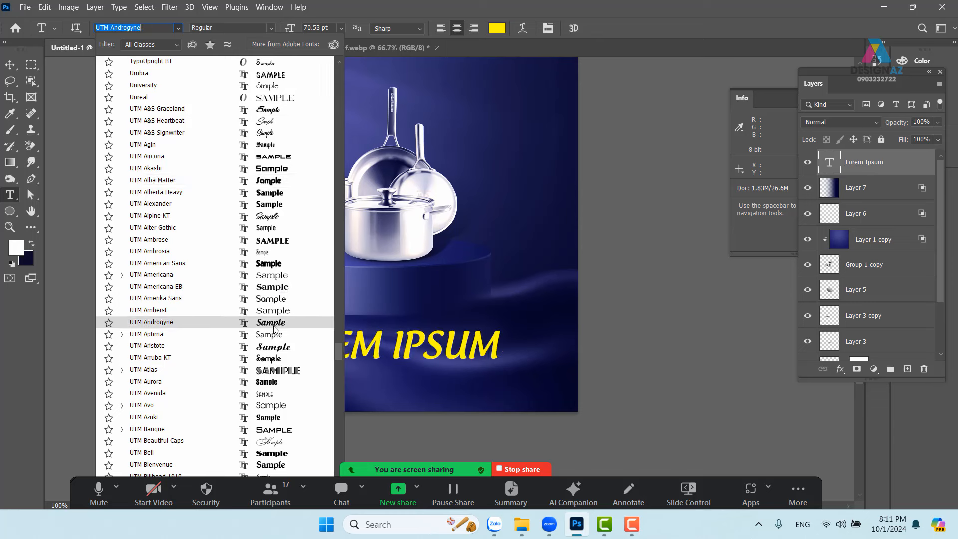
scroll(278, 372, down, 3)
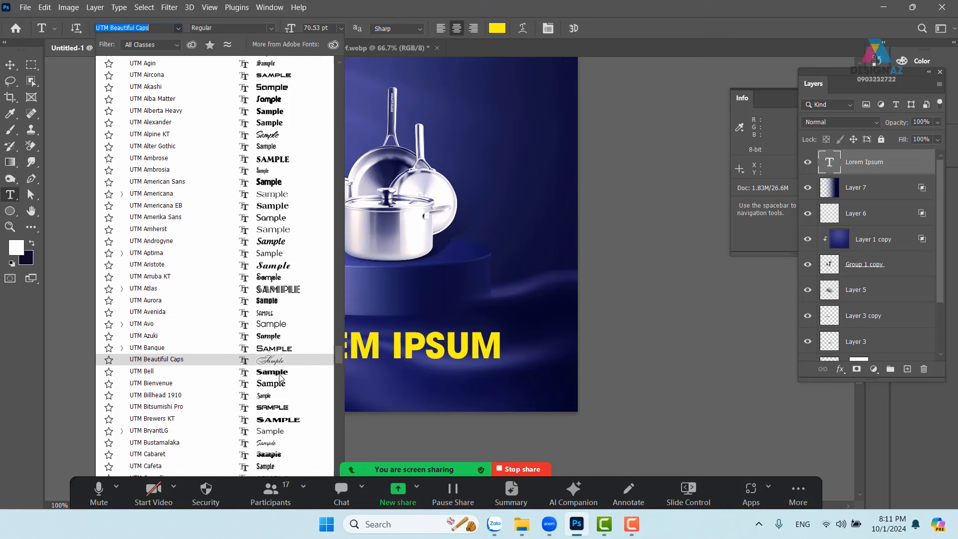
scroll(280, 378, down, 1)
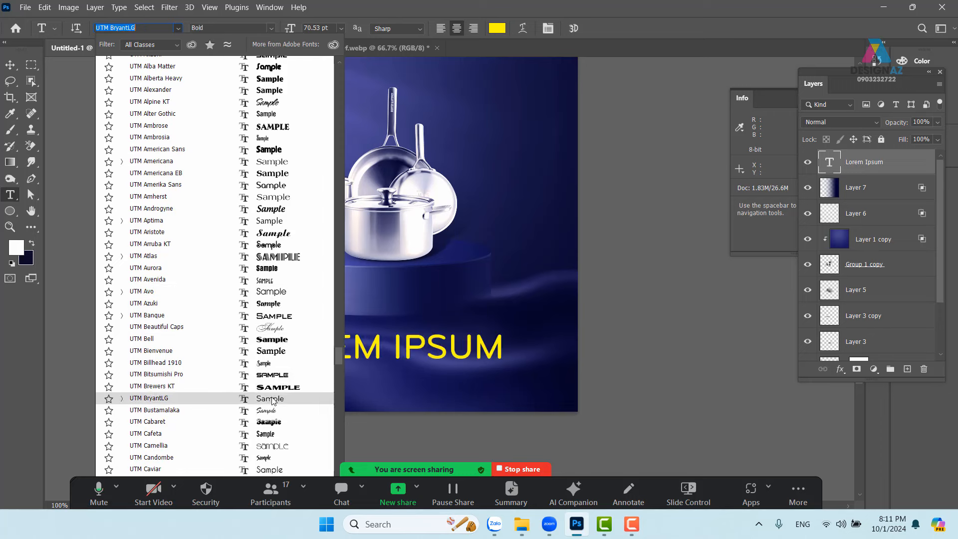
scroll(274, 422, down, 3)
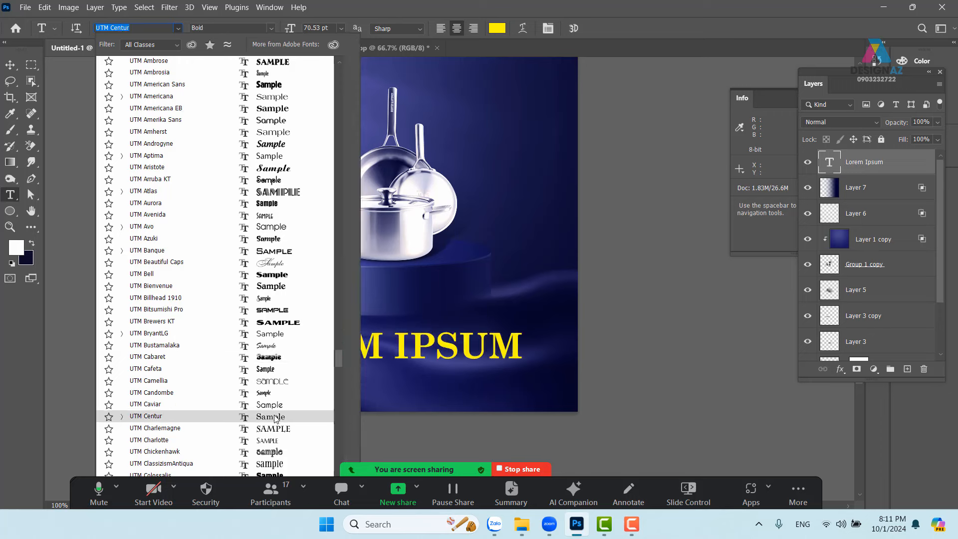
scroll(275, 419, down, 2)
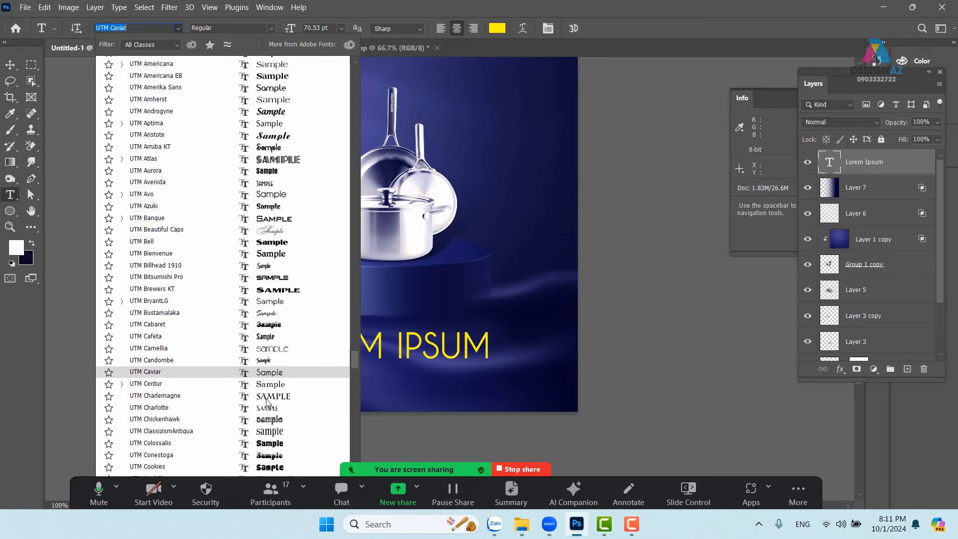
scroll(265, 411, down, 5)
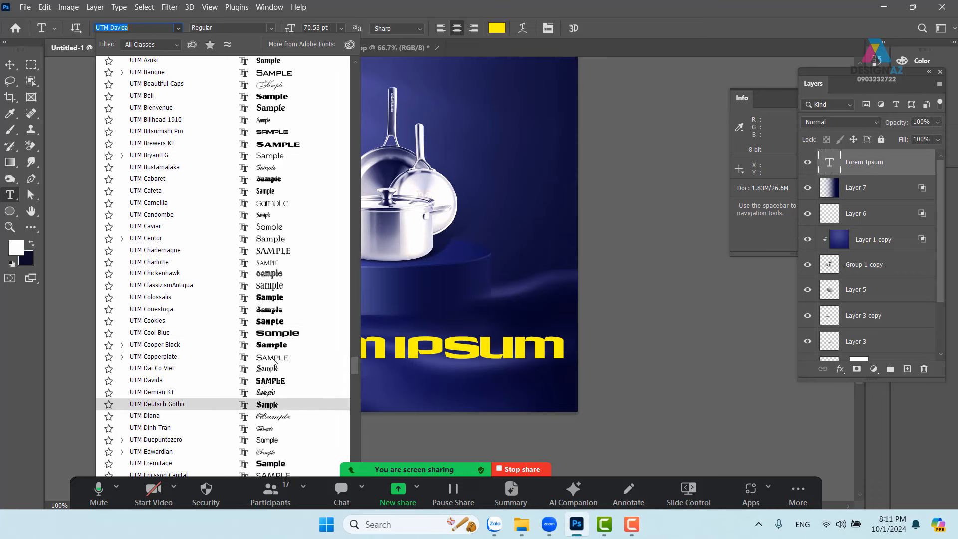
scroll(281, 412, down, 1)
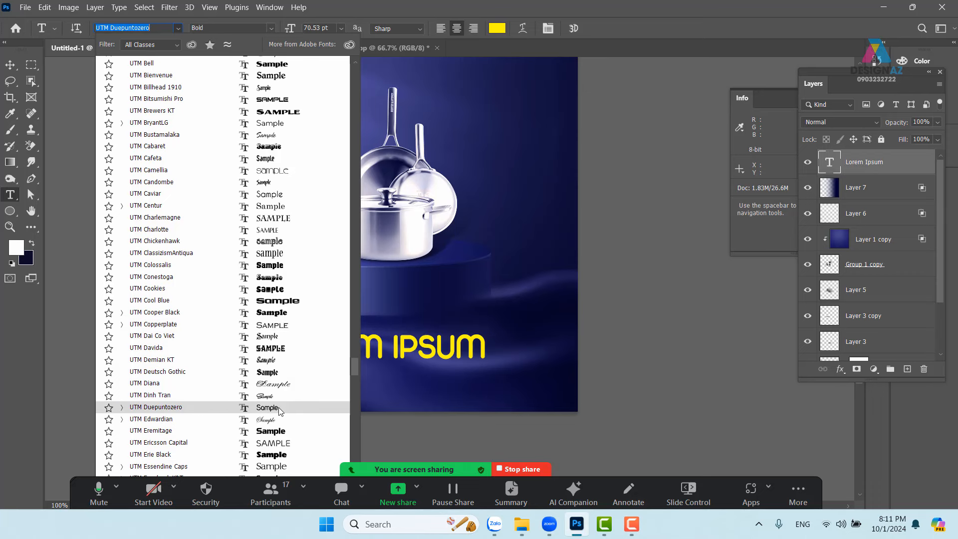
scroll(281, 411, down, 1)
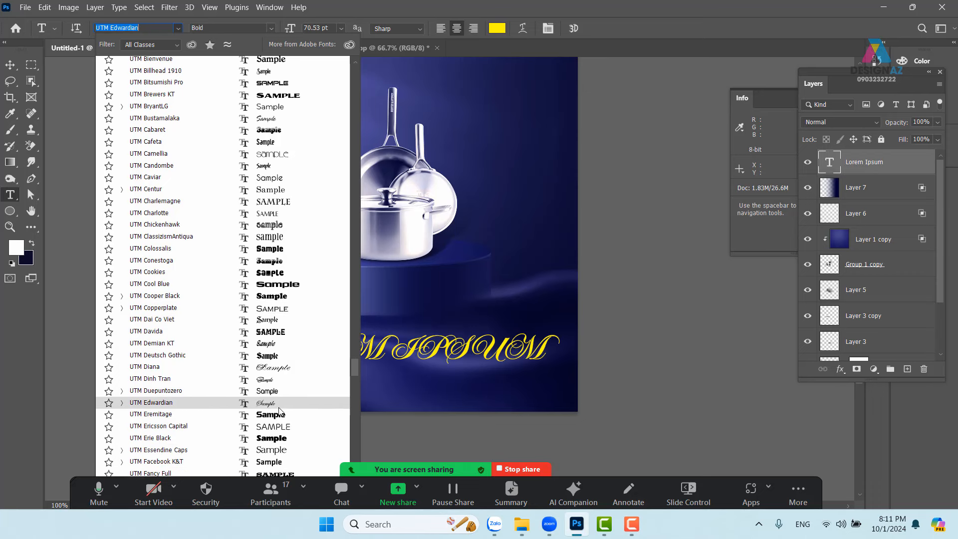
click(274, 451)
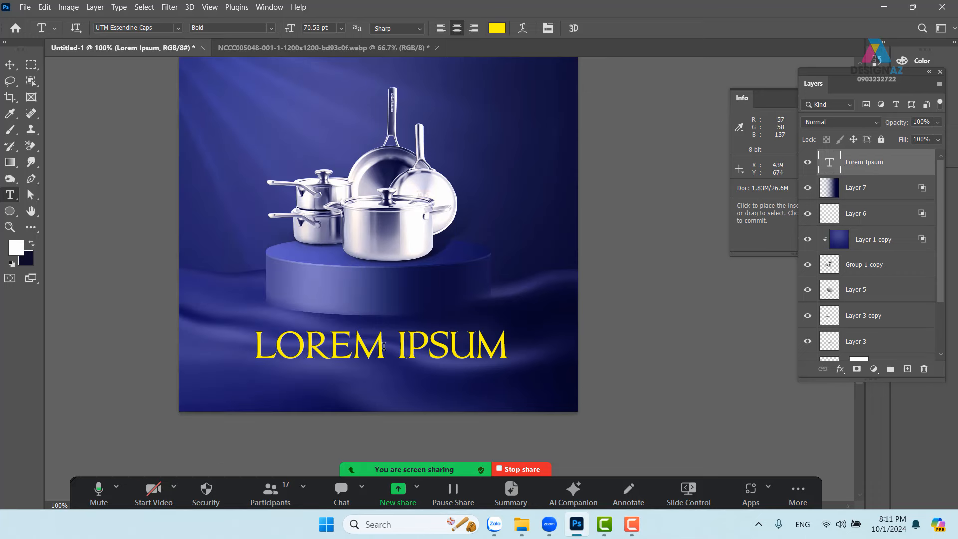
- Scale the headline down to about 58 pt and place it slightly lower, centered beneath the podium
click(10, 64)
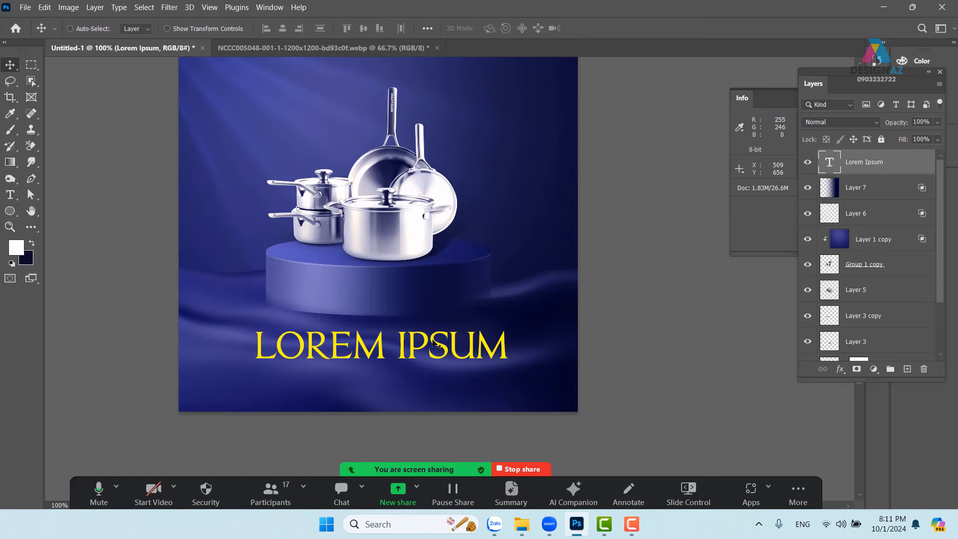
key(ctrl+t)
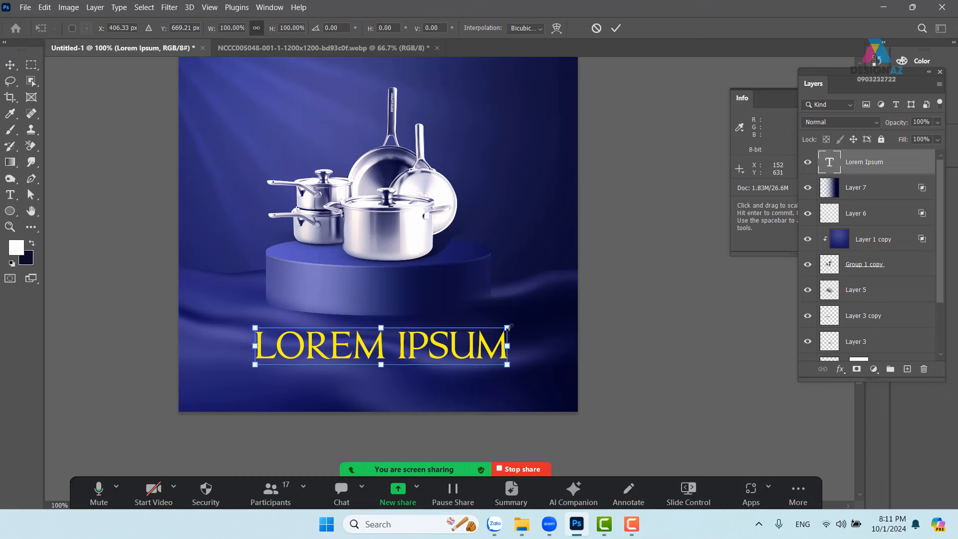
drag(510, 328, 467, 339)
drag(380, 350, 403, 356)
key(Return)
- Add a second yellow "Lorem Ipsum" line directly below the headline and enlarge it to about 38.35 pt
key(t)
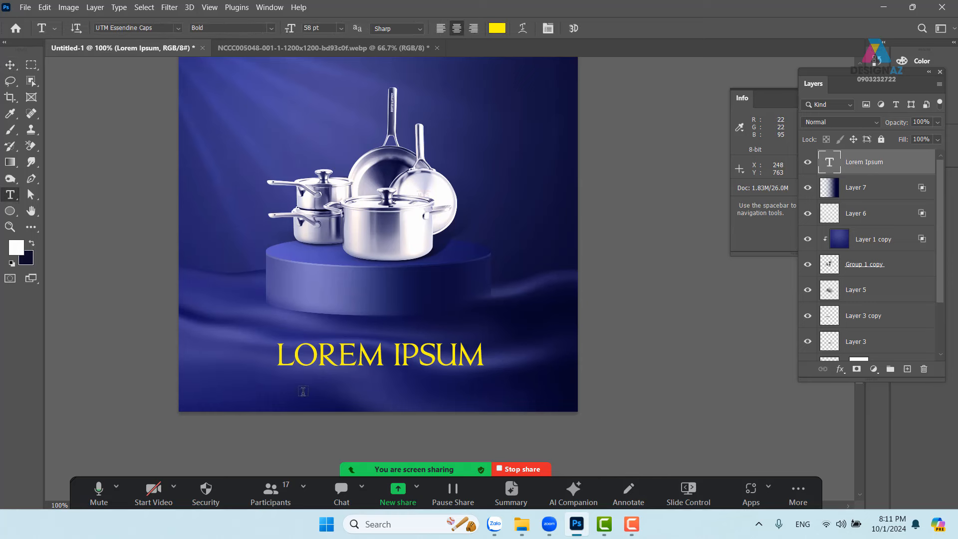
click(303, 391)
click(10, 65)
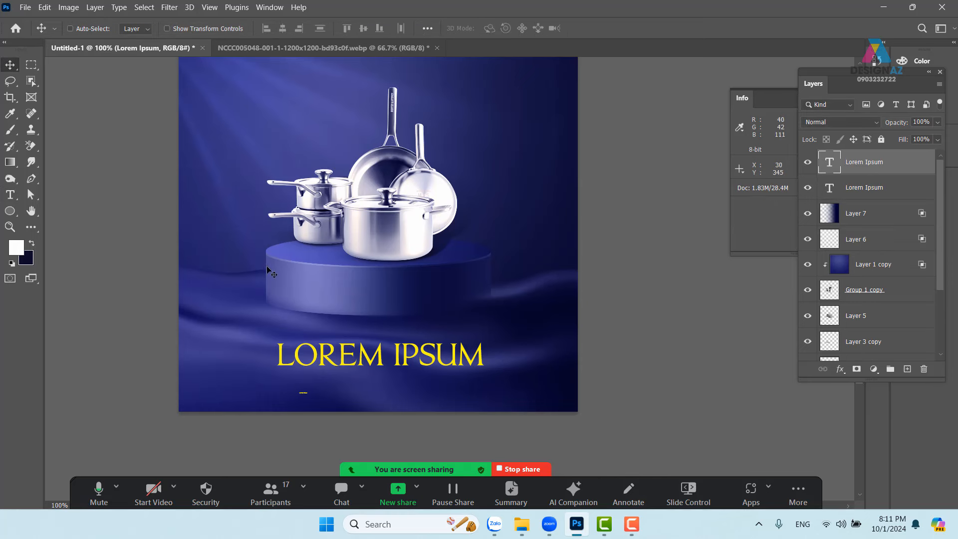
key(ctrl+t)
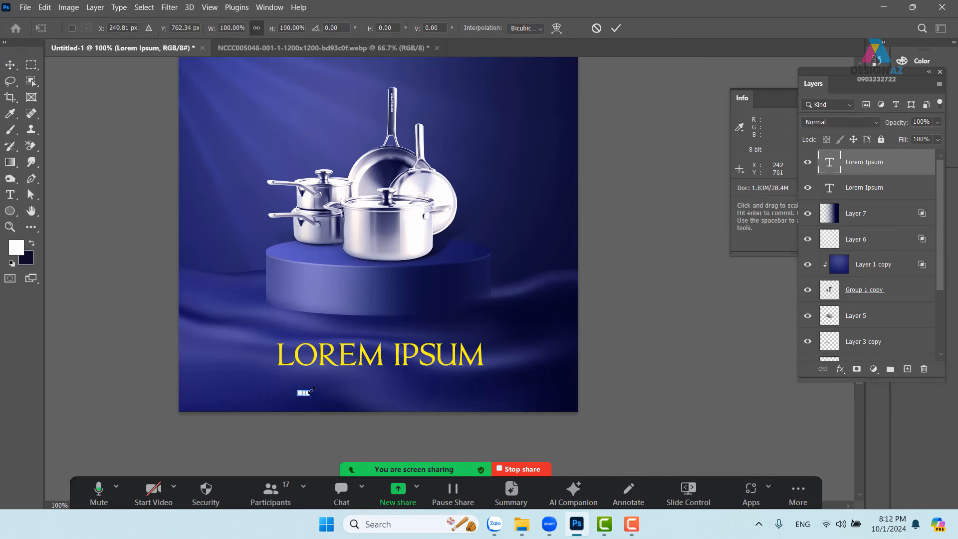
drag(377, 368, 444, 370)
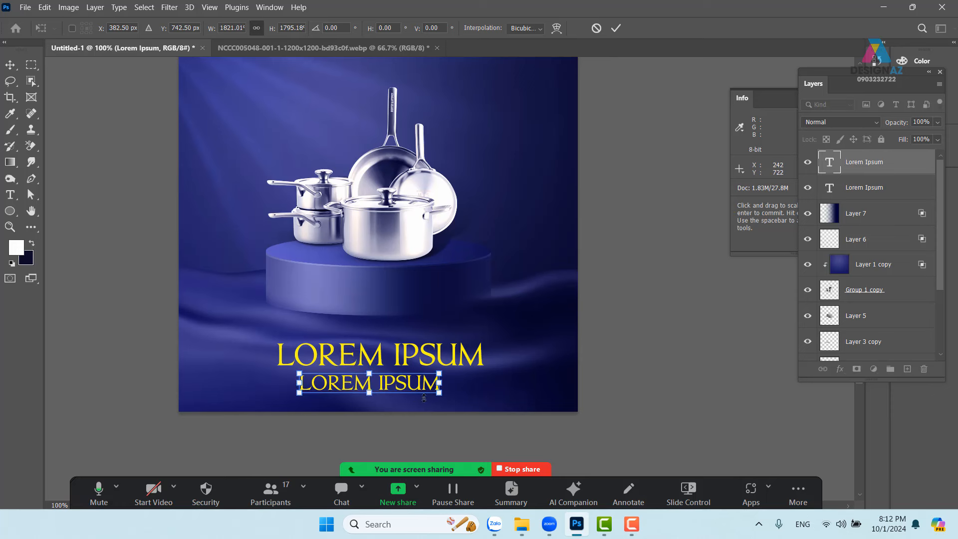
key(Return)
key(t)
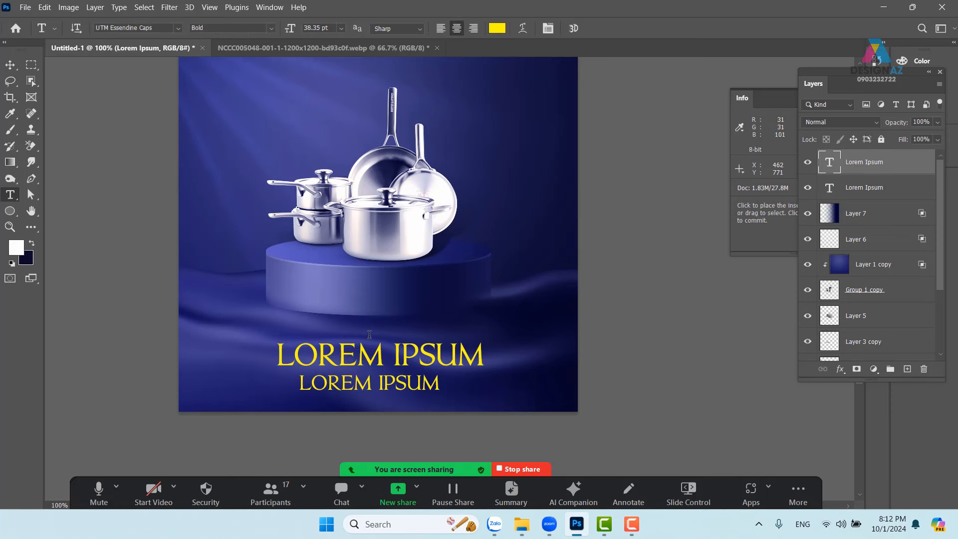
click(164, 28)
key(BackSpace)
text(utmavo)
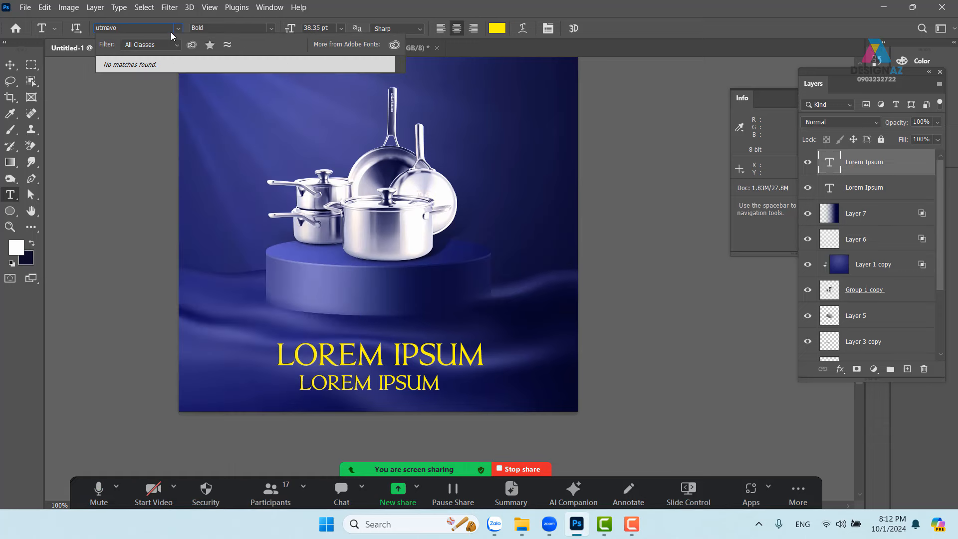
key(Escape)
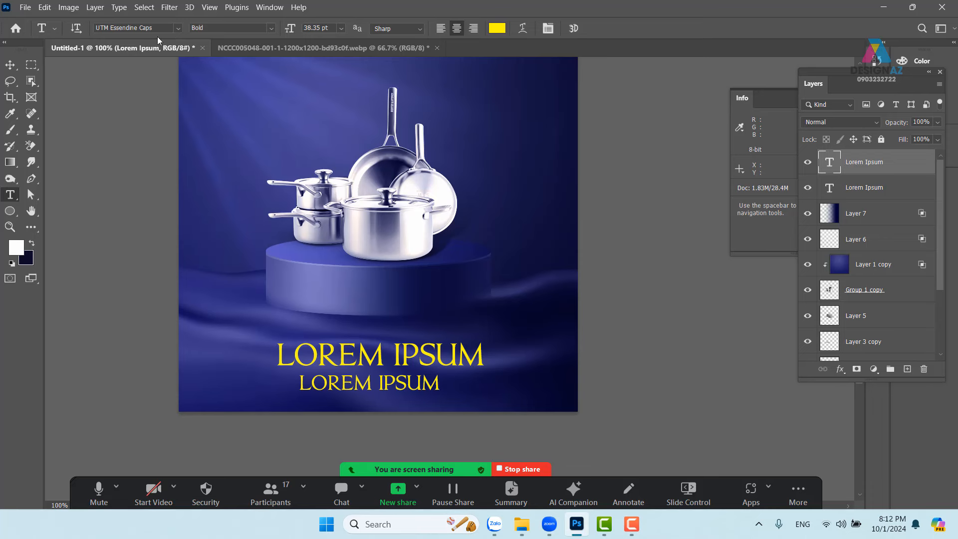
- Set the second text line's font to UTM Avo Regular
click(167, 28)
text(u)
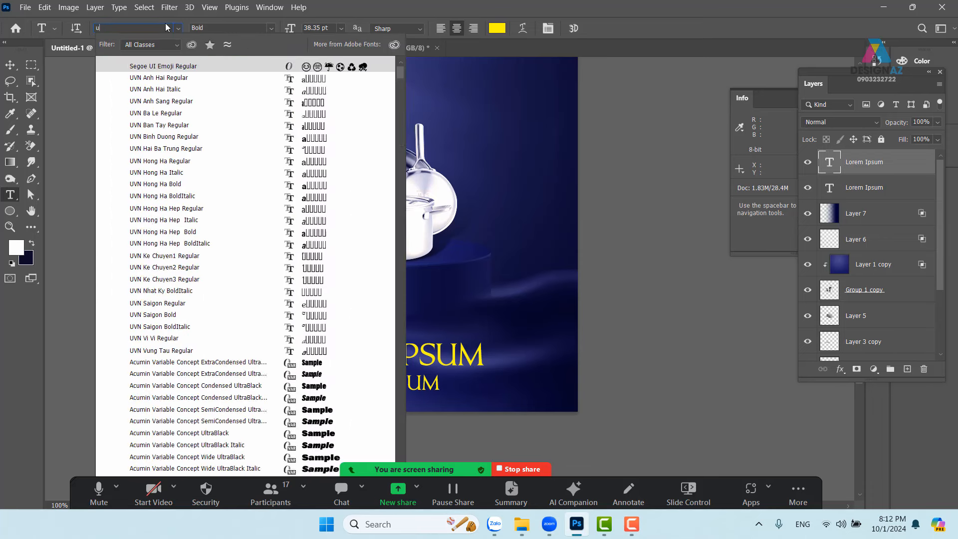
text(tm av)
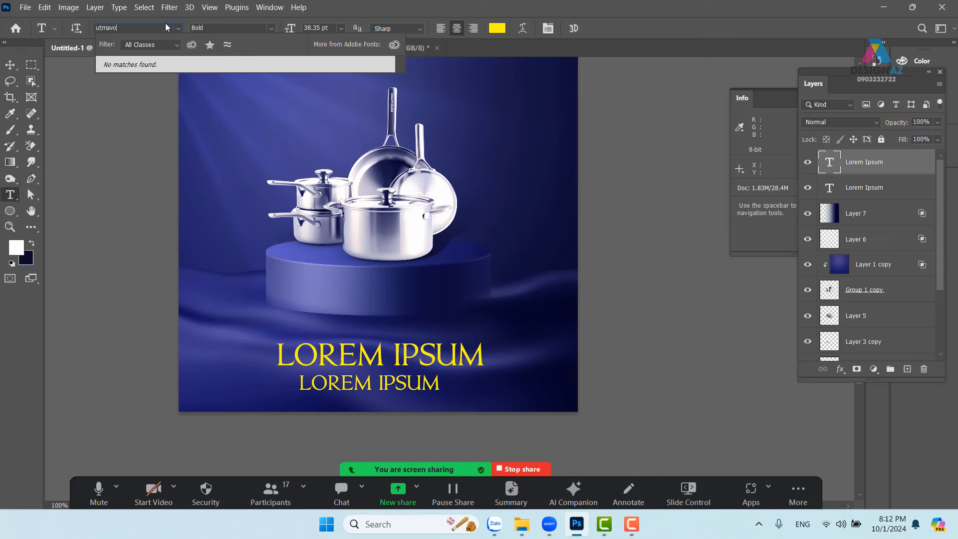
text(o)
key(Left)
key(Left)
key(Left)
key(Return)
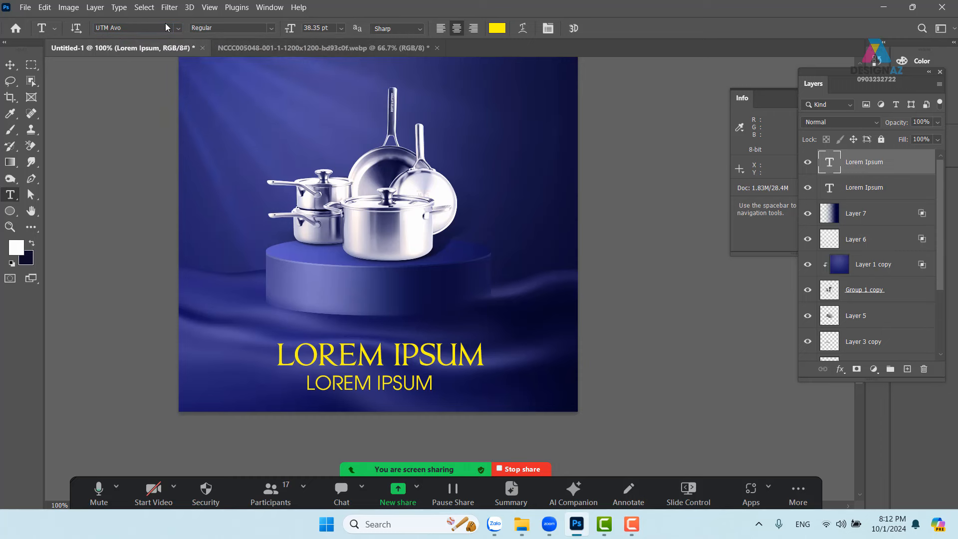
- Center the second line under the headline, scale it down to about 32 pt and nudge it slightly lower
click(10, 64)
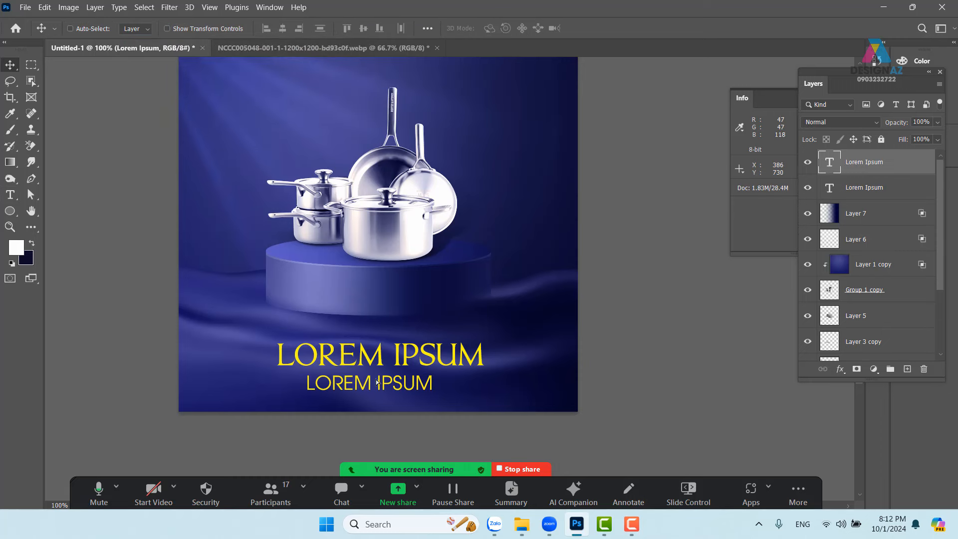
drag(375, 383, 386, 383)
key(ctrl+t)
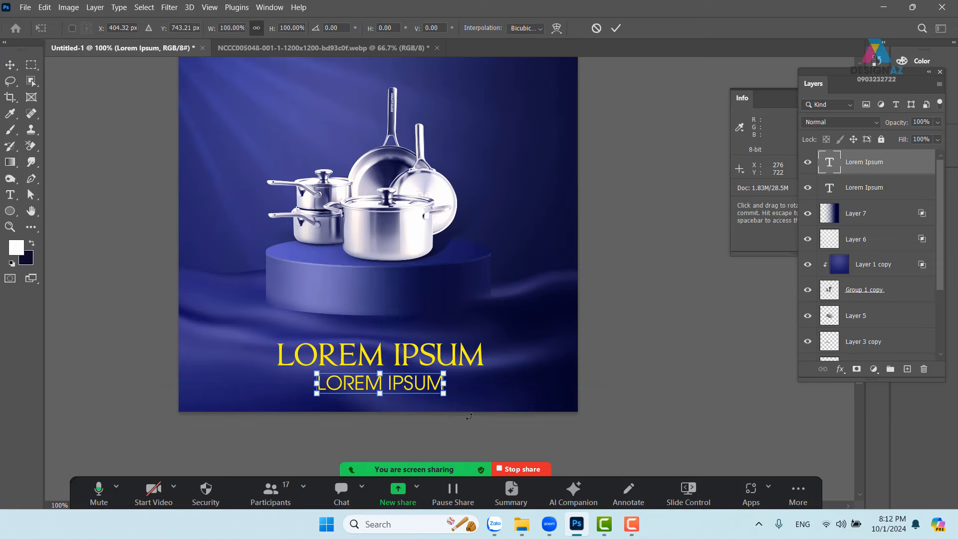
drag(444, 394, 422, 389)
key(Return)
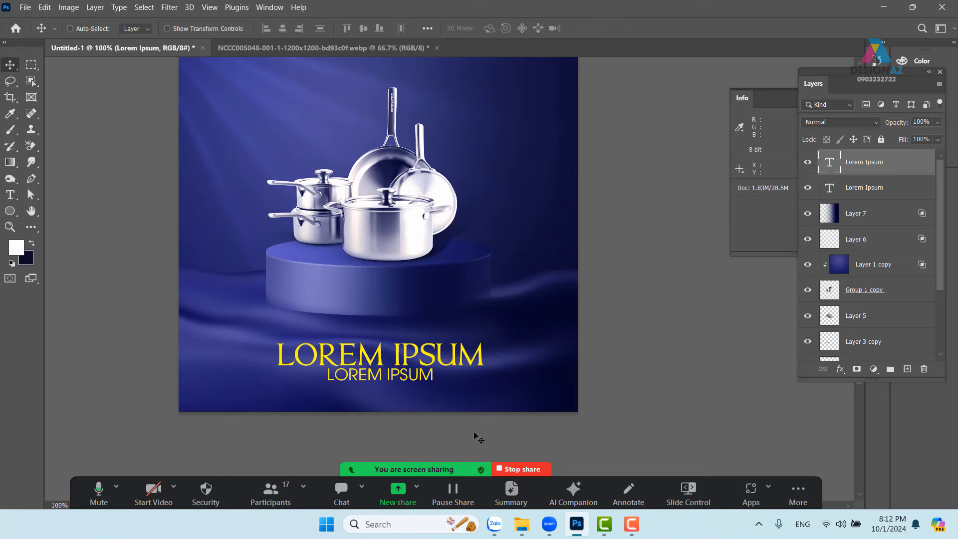
key(Down)
key(Down)
key(Down)
key(Down)
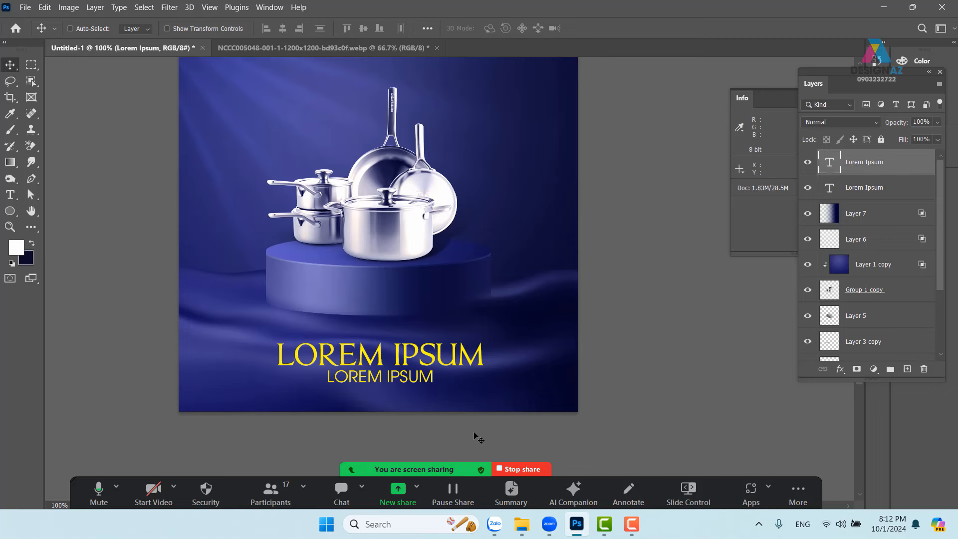
- Recolor the second text line to the light blue-violet adadff
key(t)
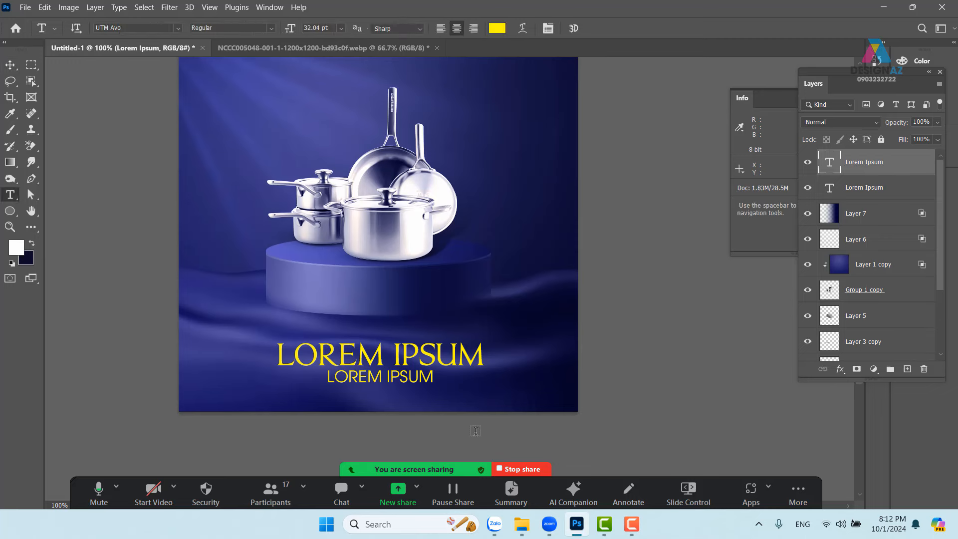
click(495, 28)
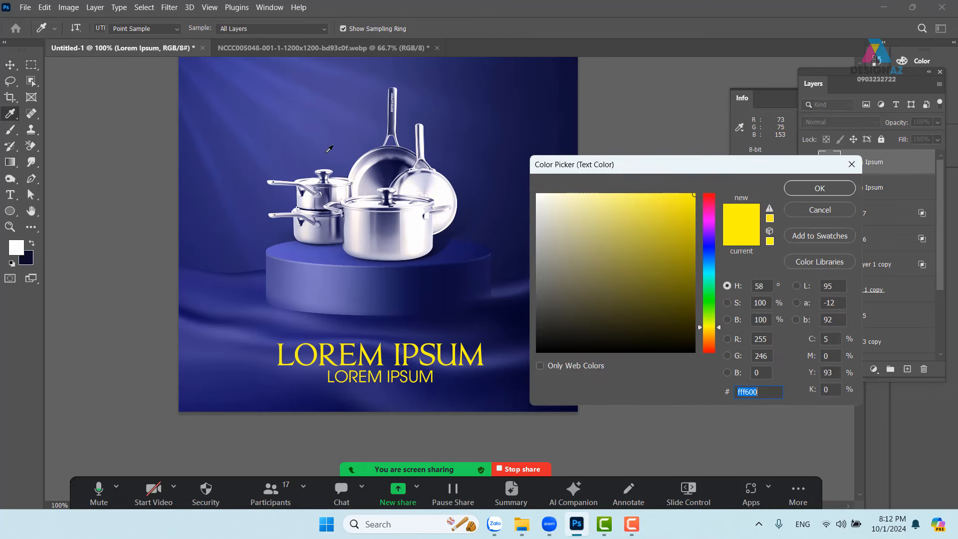
click(319, 122)
click(607, 203)
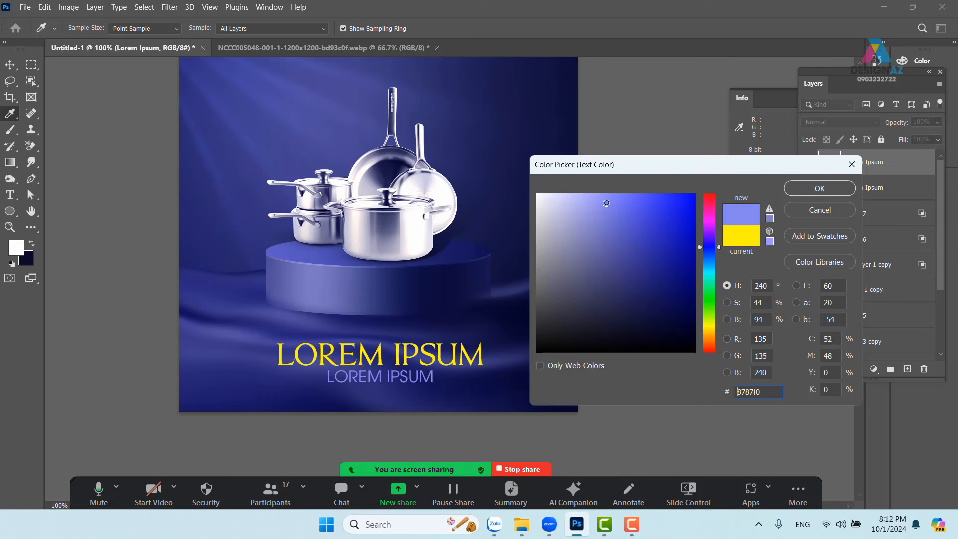
drag(596, 208, 587, 194)
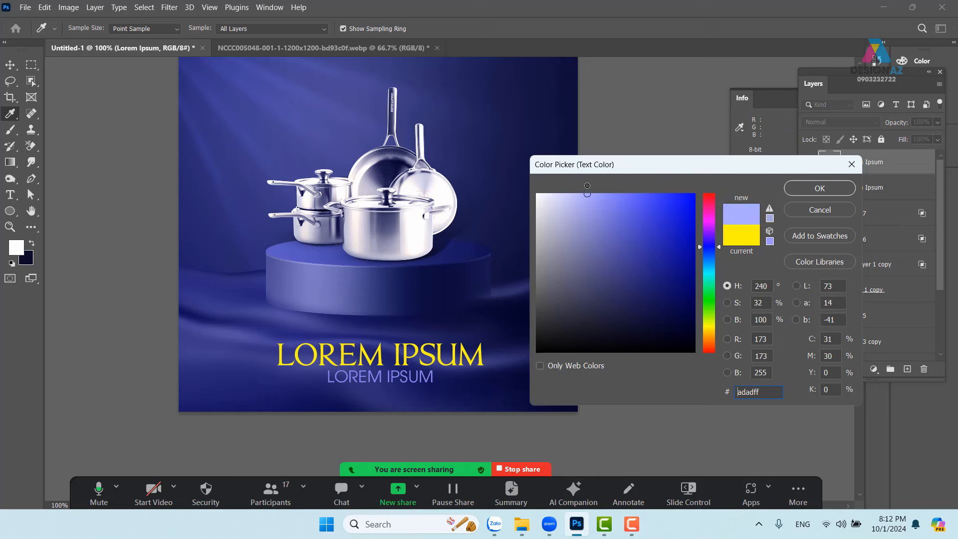
click(814, 188)
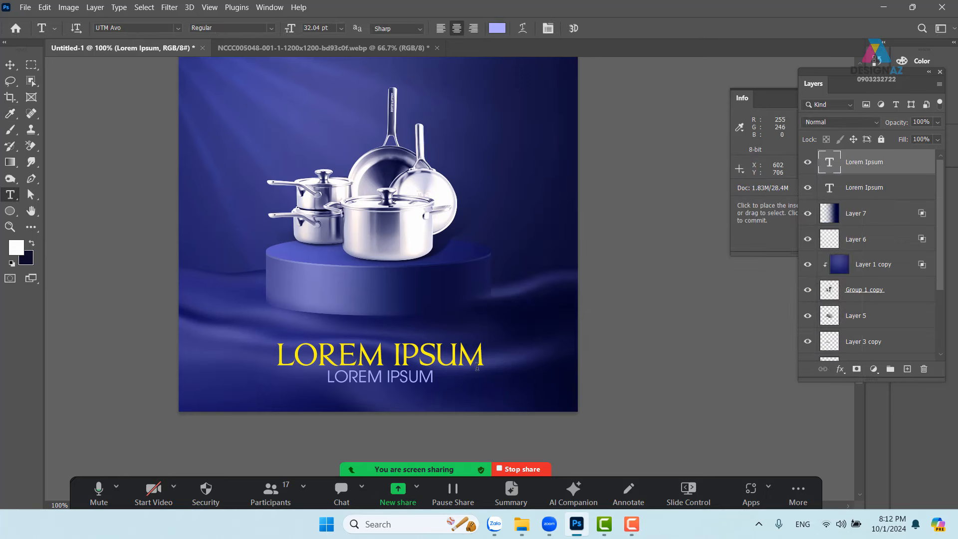
click(17, 65)
drag(502, 161, 448, 199)
drag(448, 265, 442, 248)
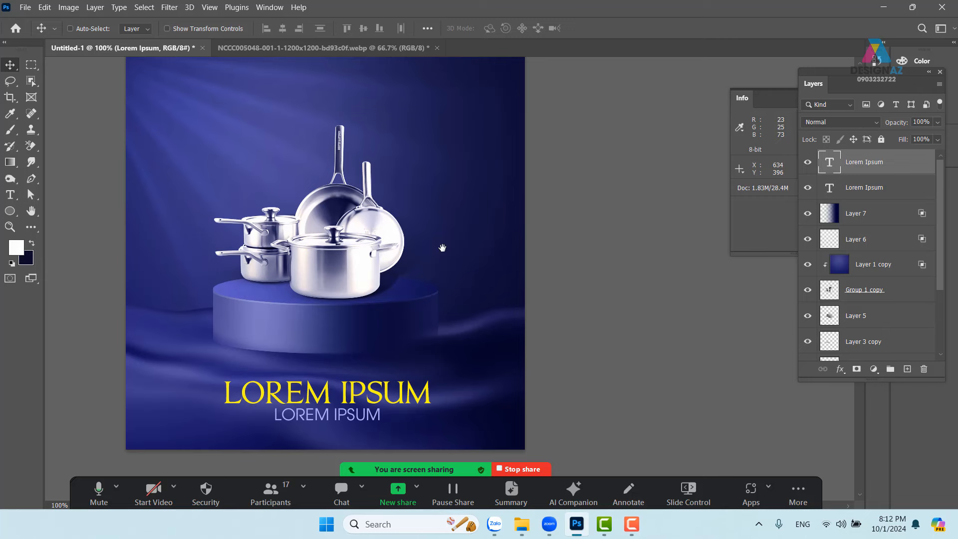
drag(443, 260, 438, 273)
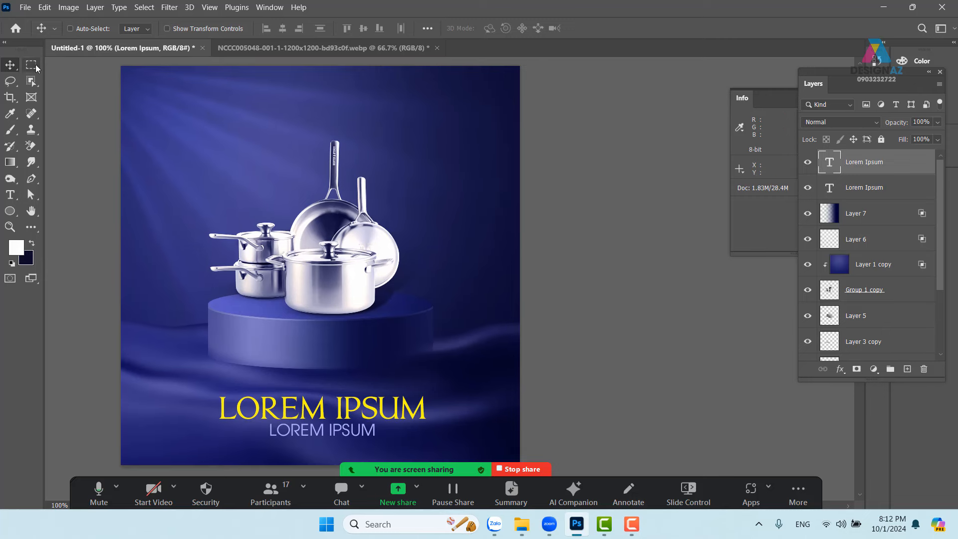
click(33, 65)
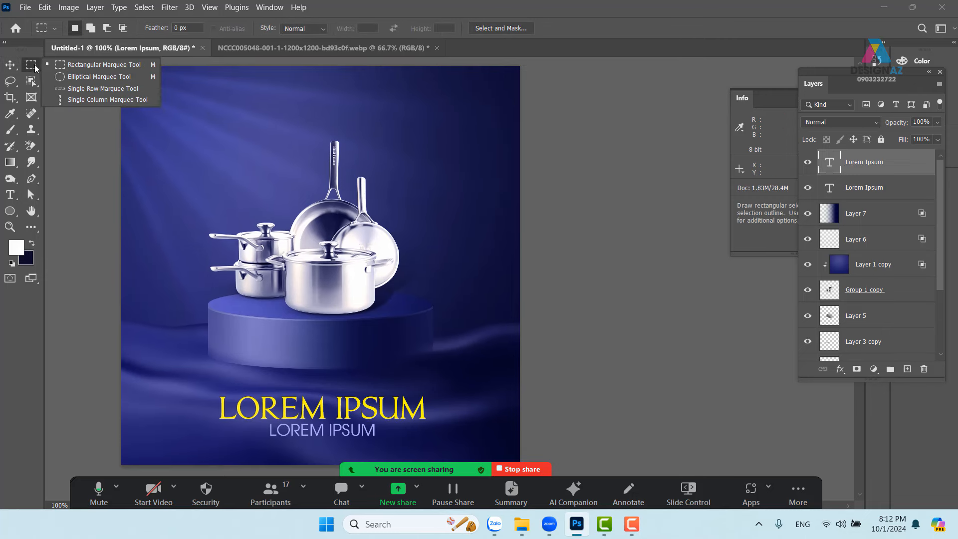
click(75, 65)
drag(232, 104, 534, 298)
click(491, 286)
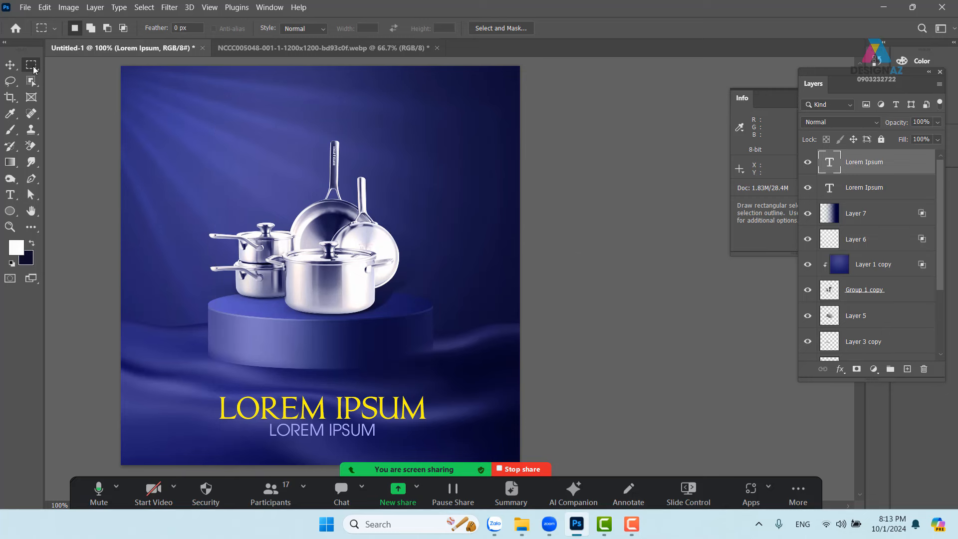
- Copy a large circular area of the Layer 1 background around the cookware onto its own layer
right_click(33, 69)
click(74, 77)
drag(316, 155, 309, 169)
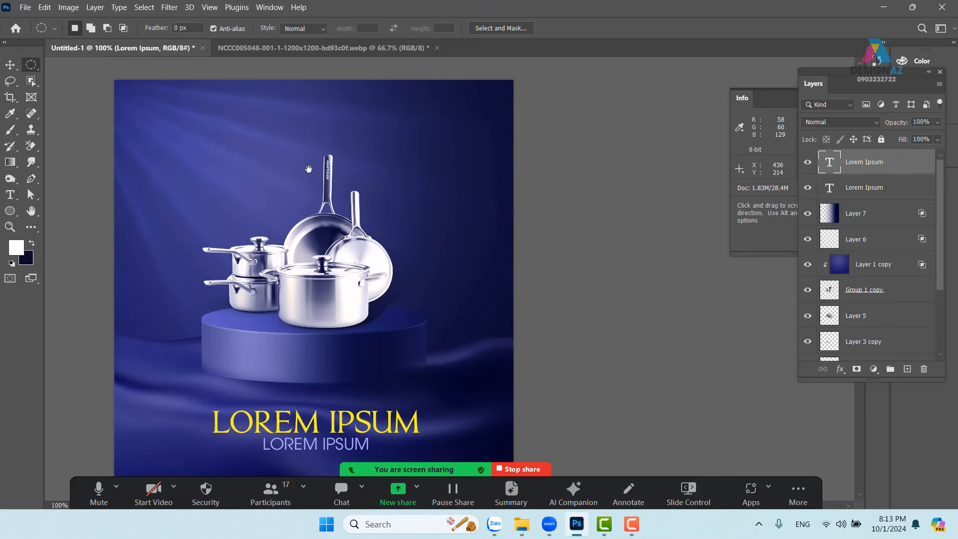
drag(171, 73, 652, 330)
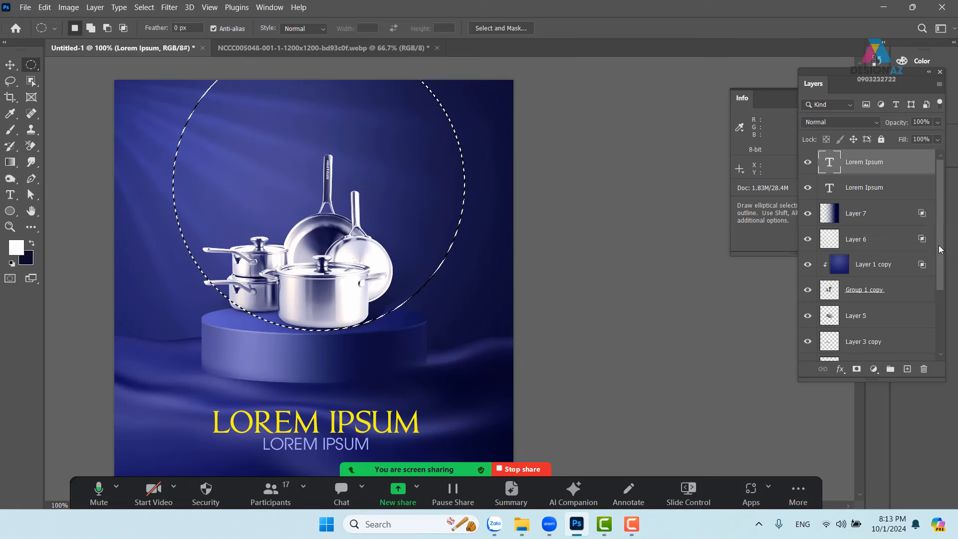
drag(939, 252, 951, 334)
click(900, 348)
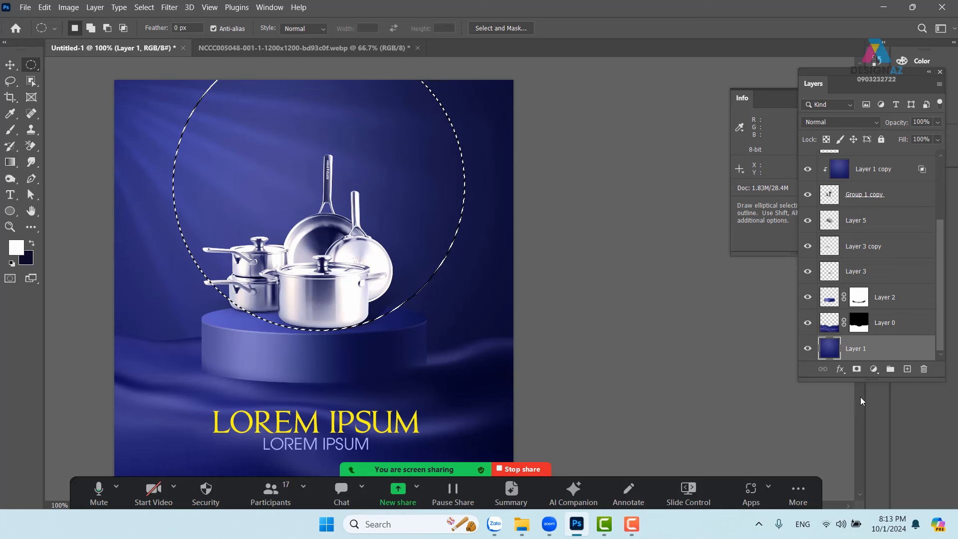
key(ctrl+j)
key(v)
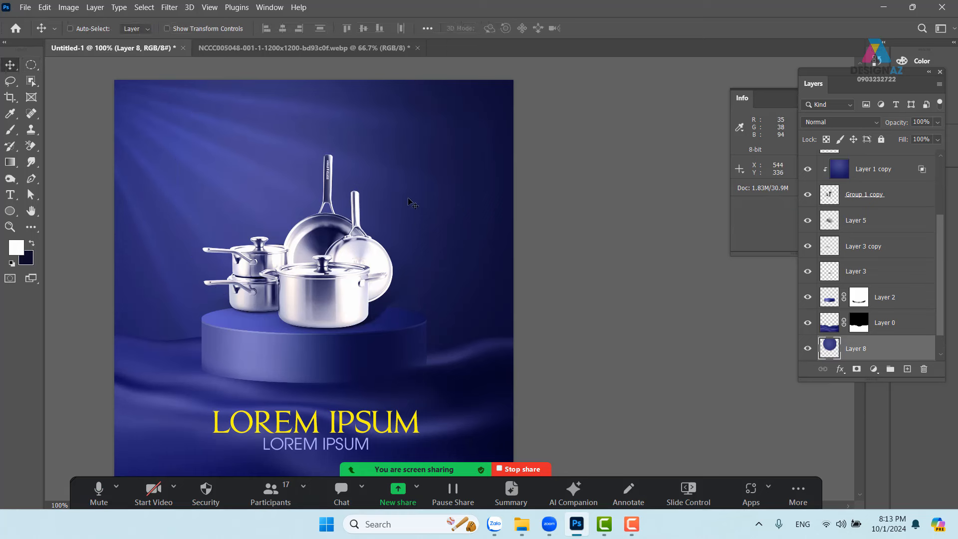
drag(395, 182, 283, 208)
key(ctrl+z)
- Brighten the copied background circle with Levels, setting the midtone input to 1.46
click(69, 7)
mouse_move(80, 39)
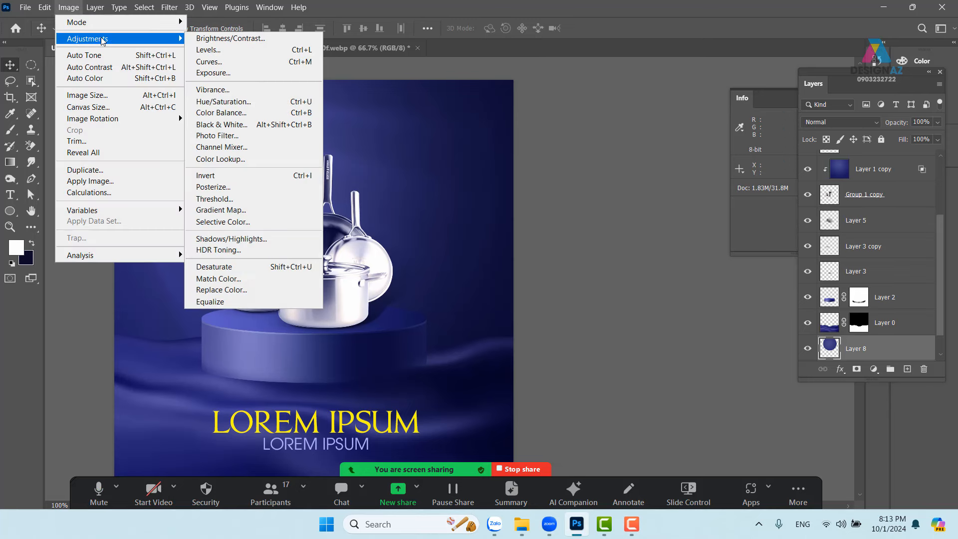
click(259, 51)
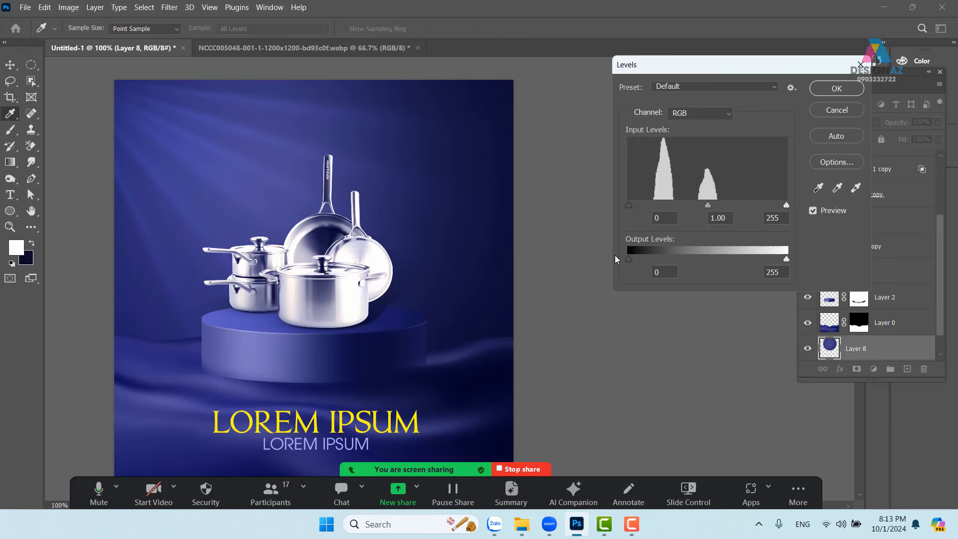
drag(708, 206, 688, 203)
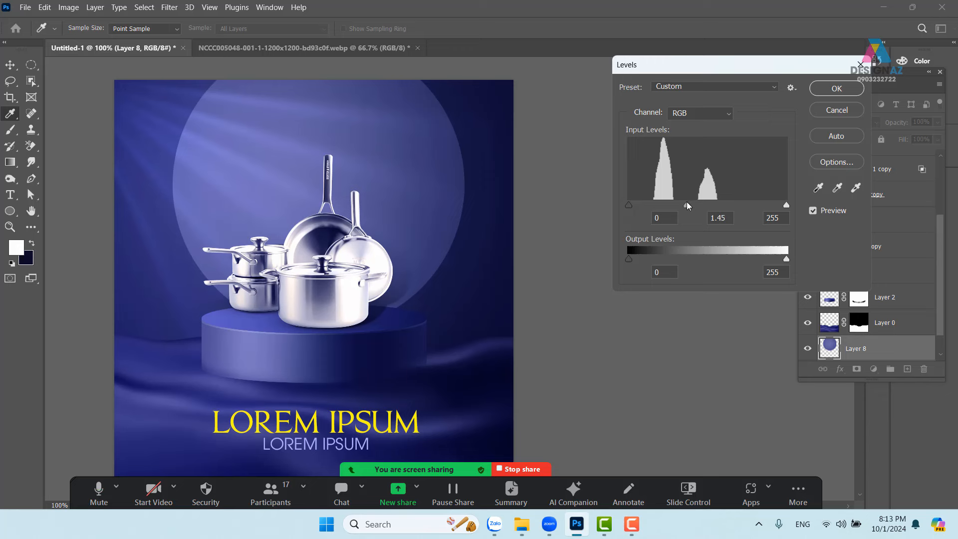
drag(687, 202, 686, 203)
click(837, 89)
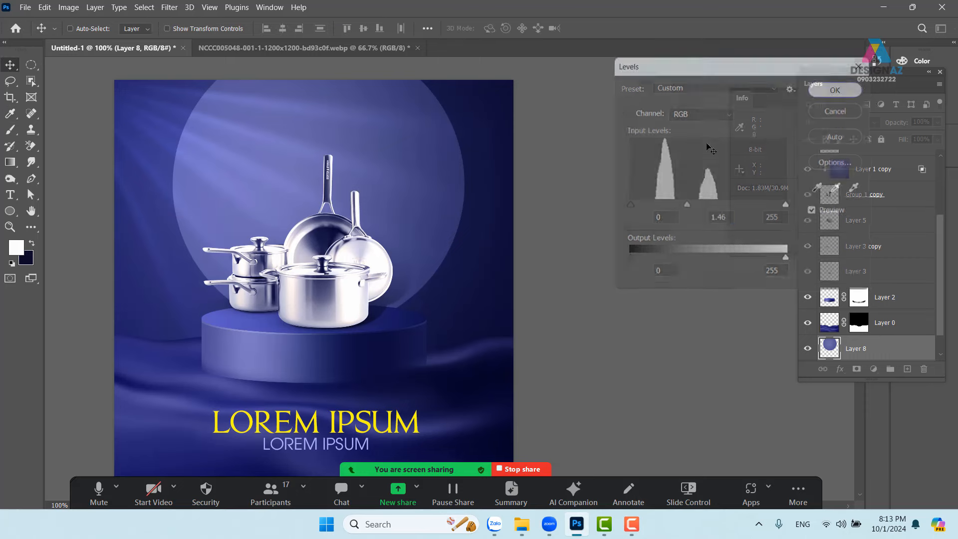
- Cut a smaller circle out of the brightened circle so that a ring remains around the cookware
click(33, 66)
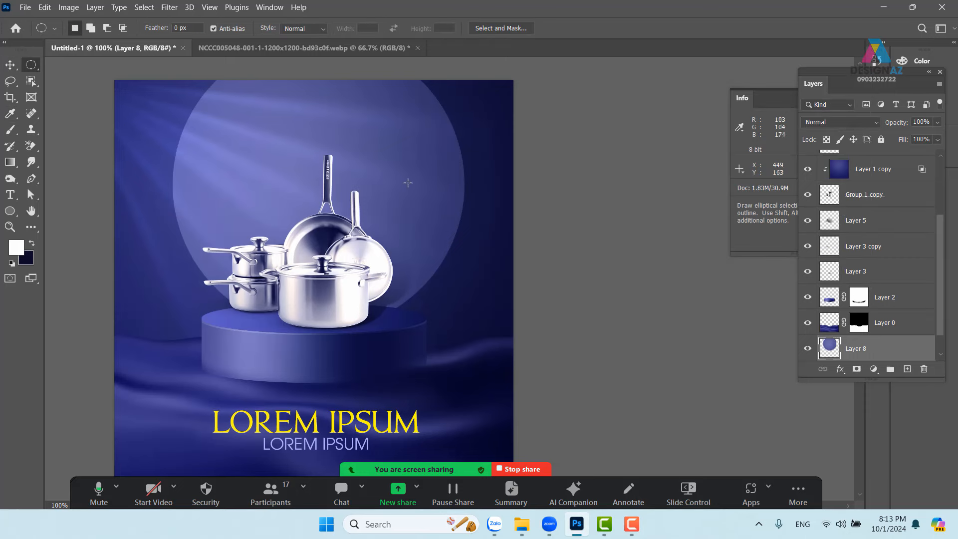
drag(386, 177, 352, 202)
drag(160, 118, 514, 340)
drag(514, 339, 514, 341)
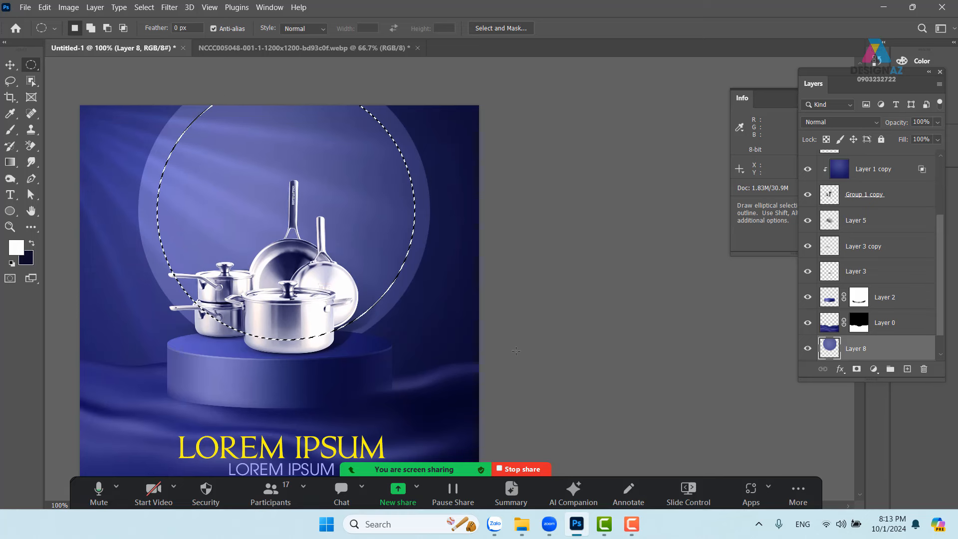
key(Delete)
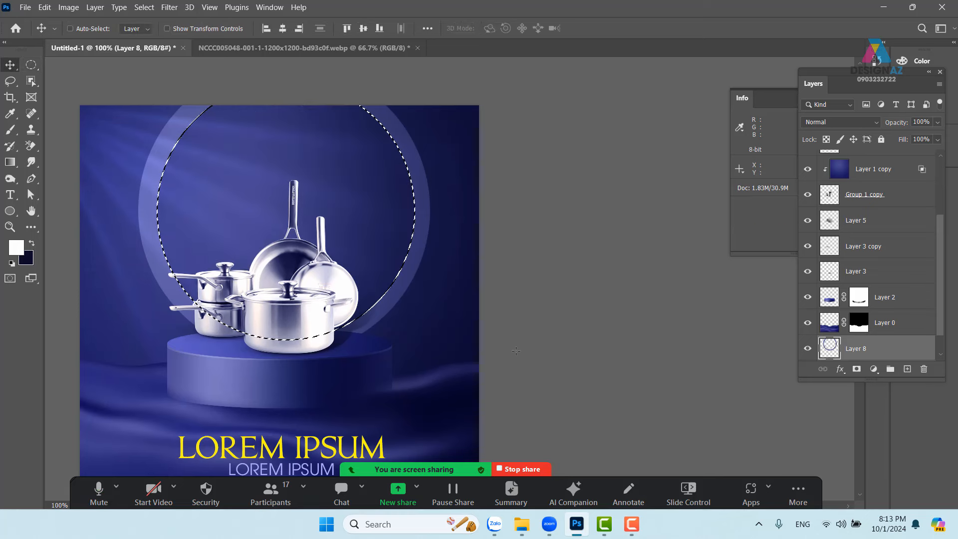
key(ctrl+d)
drag(392, 317, 422, 326)
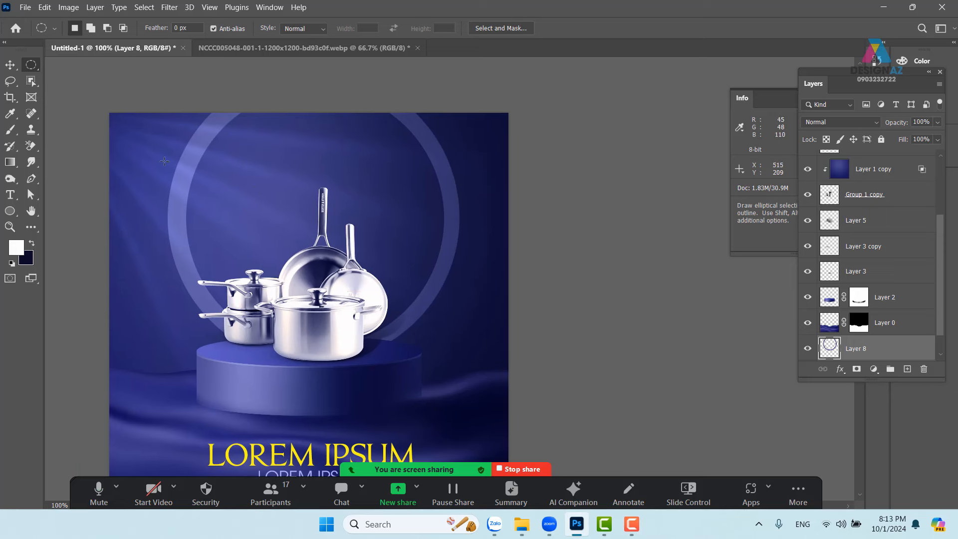
- Add a layer mask to the ring and fill it with a vertical white-to-black gradient that fades the ring toward the podium
click(10, 64)
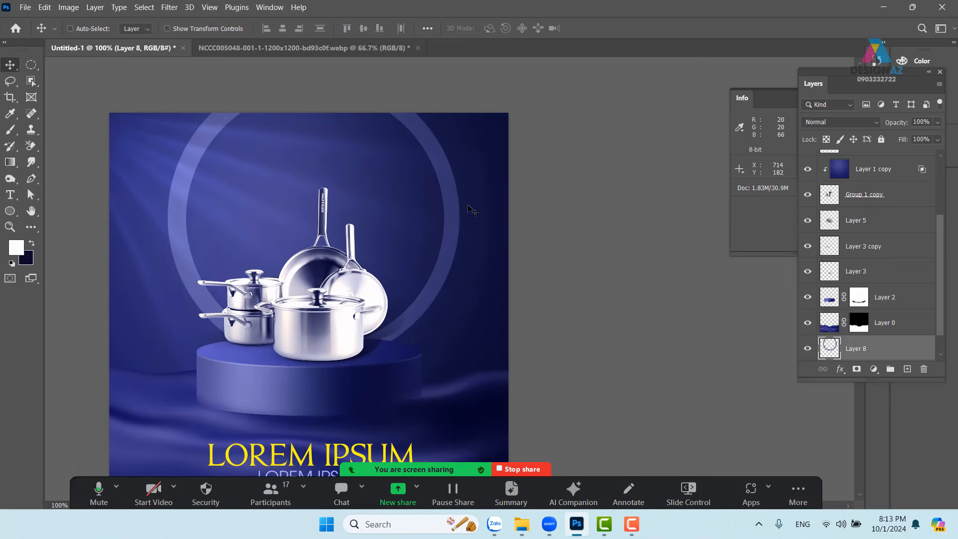
click(857, 369)
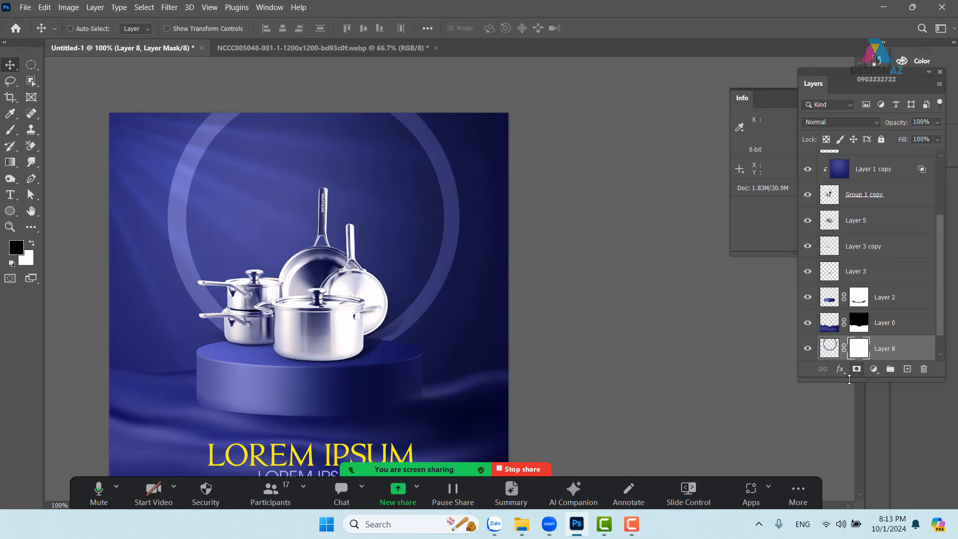
key(d)
key(x)
key(g)
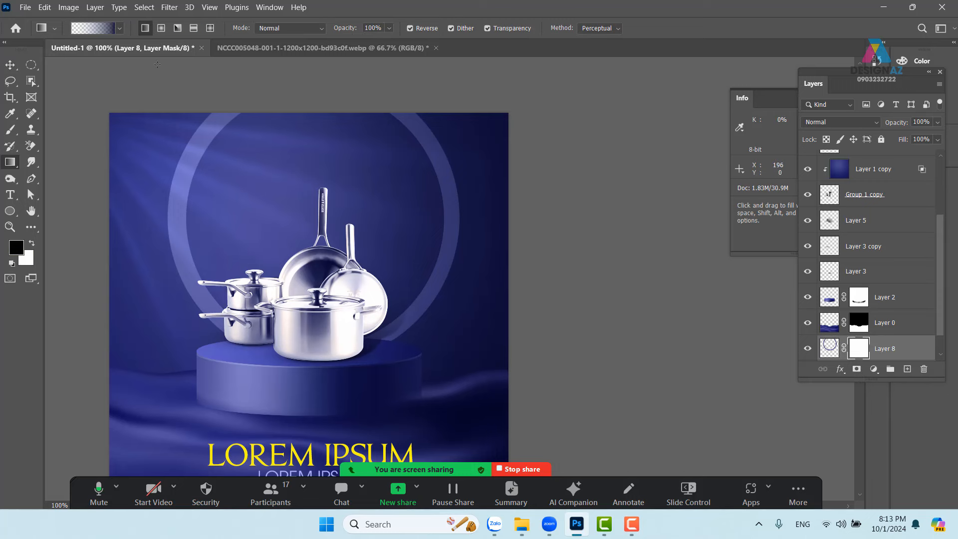
click(105, 28)
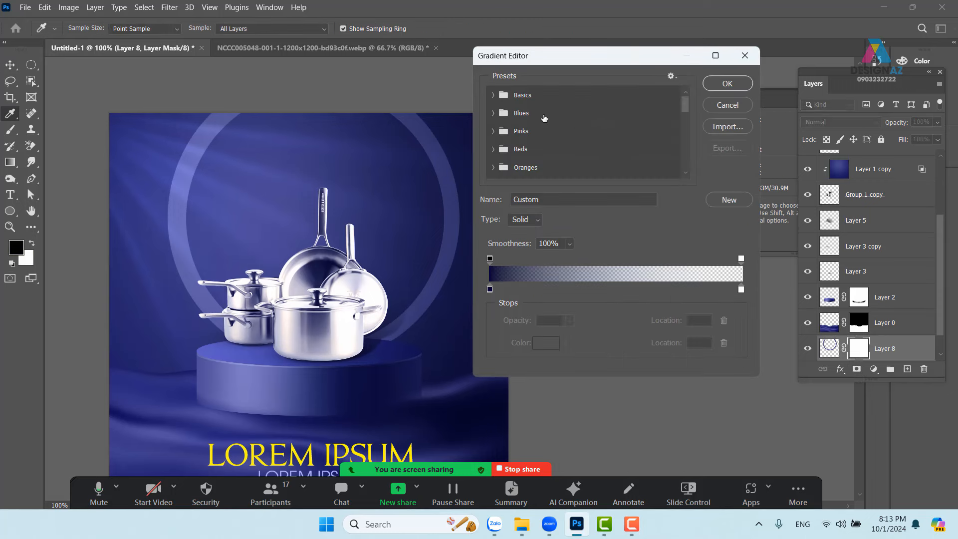
click(494, 96)
click(552, 114)
click(728, 83)
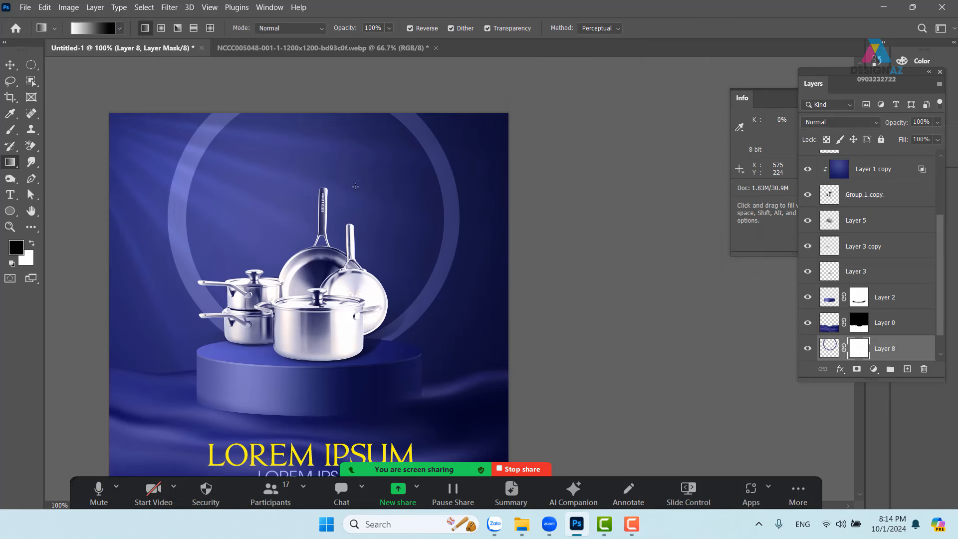
drag(351, 183, 351, 364)
drag(331, 163, 365, 387)
click(10, 64)
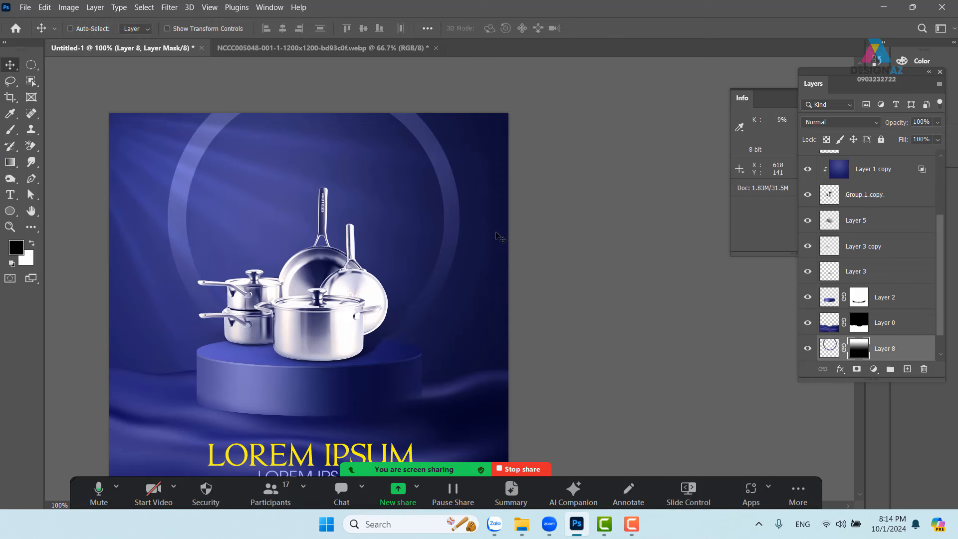
- Set the ring layer's blending mode to Screen and lower its fill to 34%
click(831, 353)
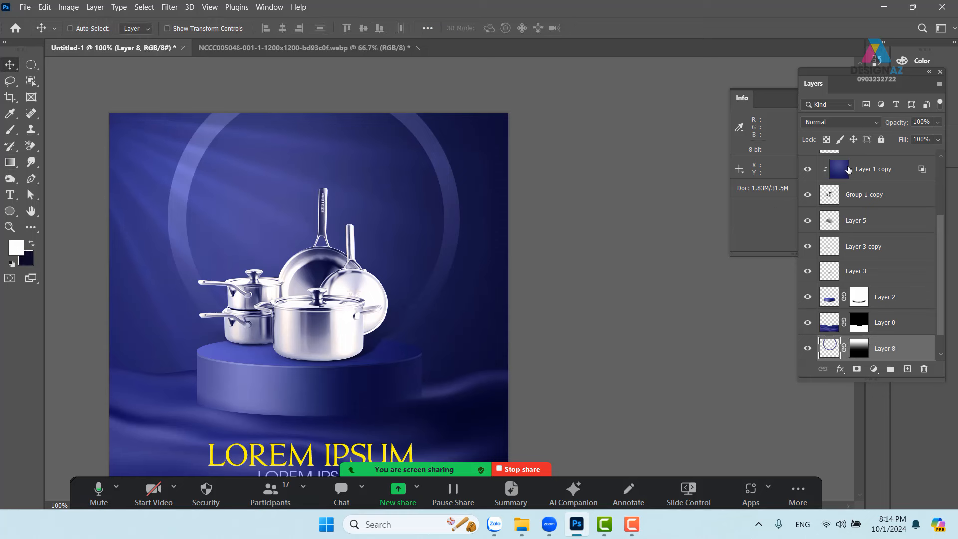
click(842, 122)
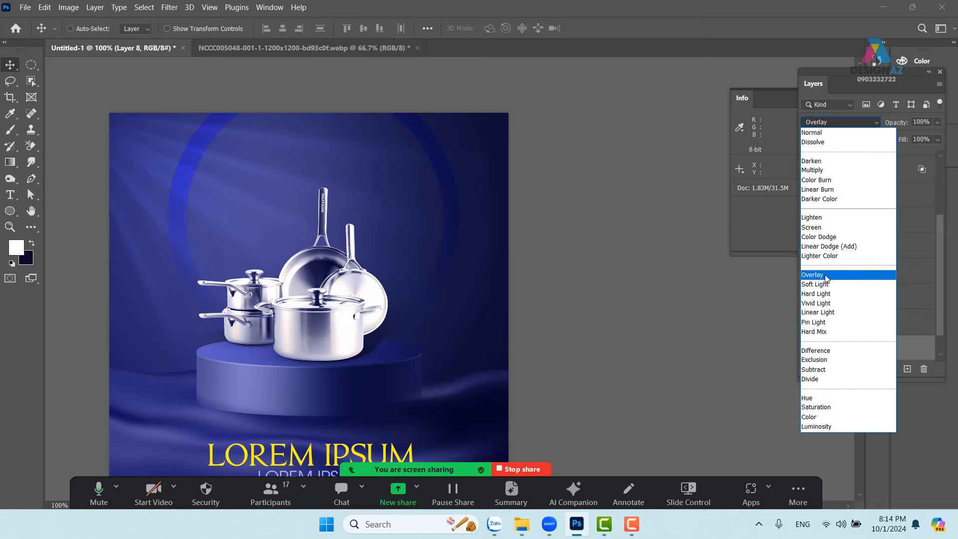
click(823, 229)
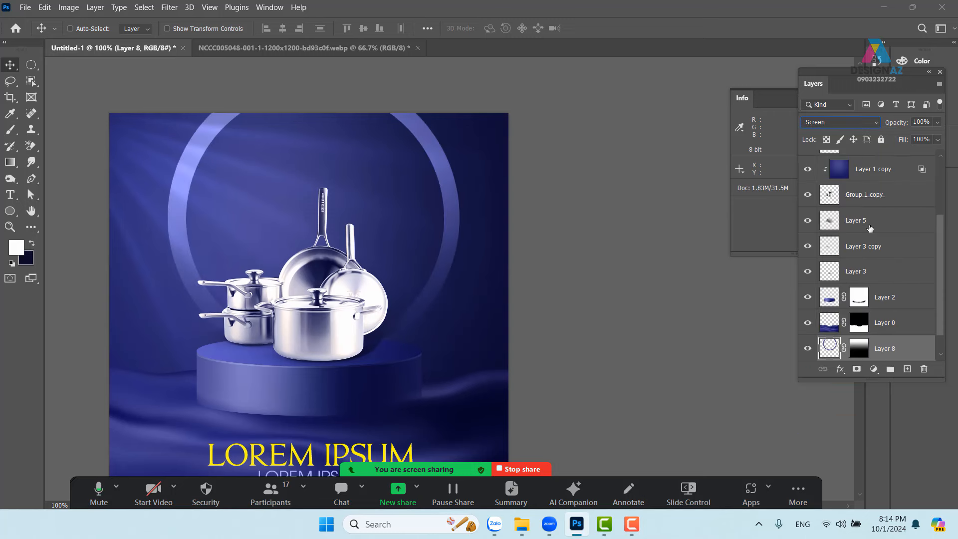
click(940, 141)
drag(928, 155, 908, 156)
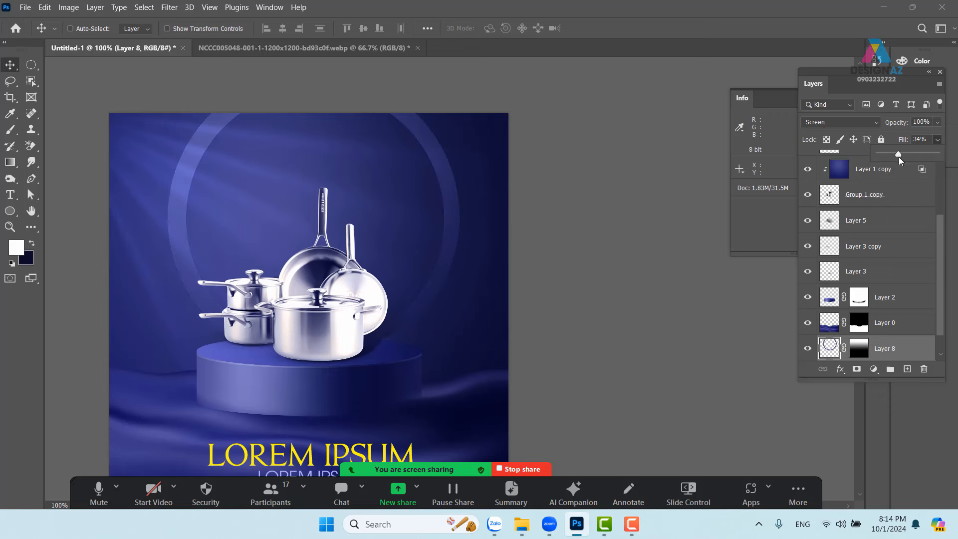
click(7, 64)
key(space)
drag(450, 335, 489, 300)
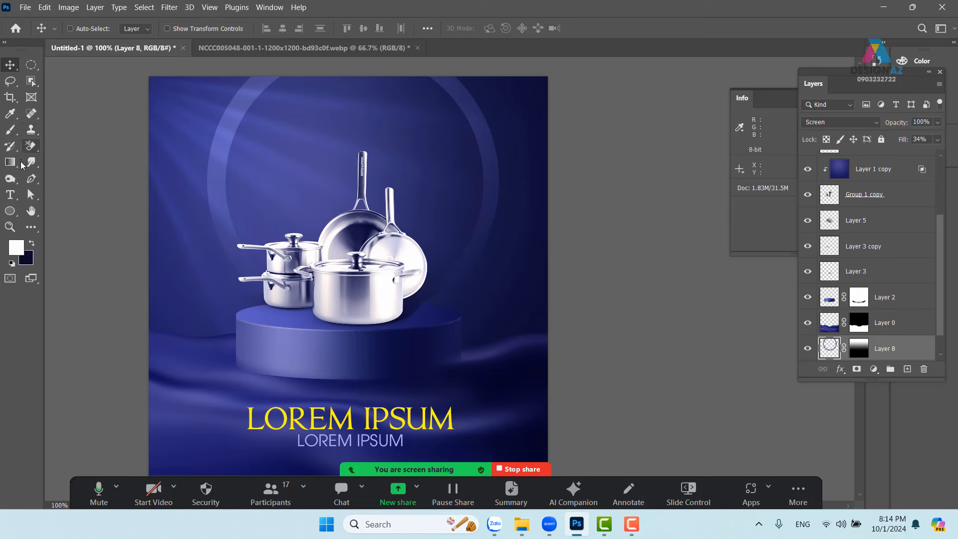
- Add a light blue-violet "logo" text above the cookware and scale it up to about 3080%
click(10, 195)
click(301, 96)
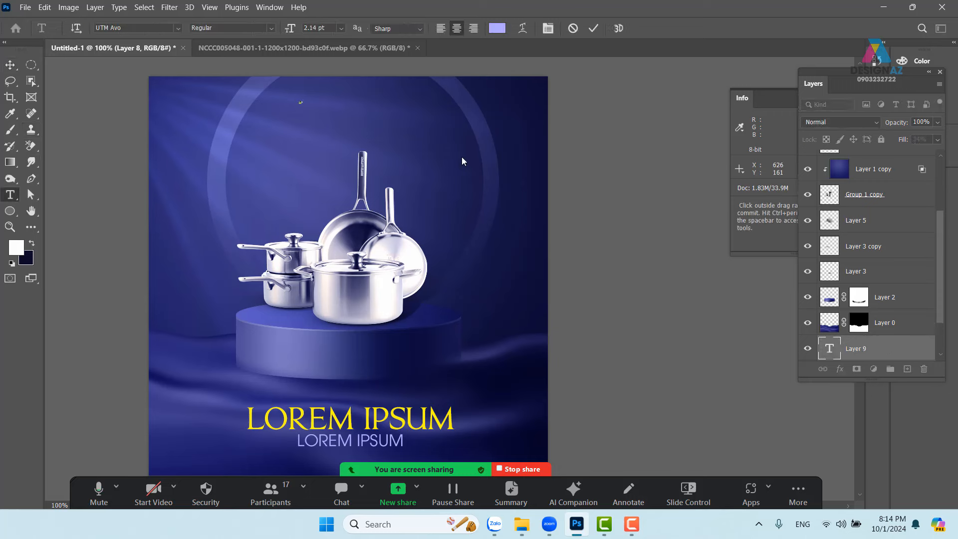
text(logo)
click(10, 65)
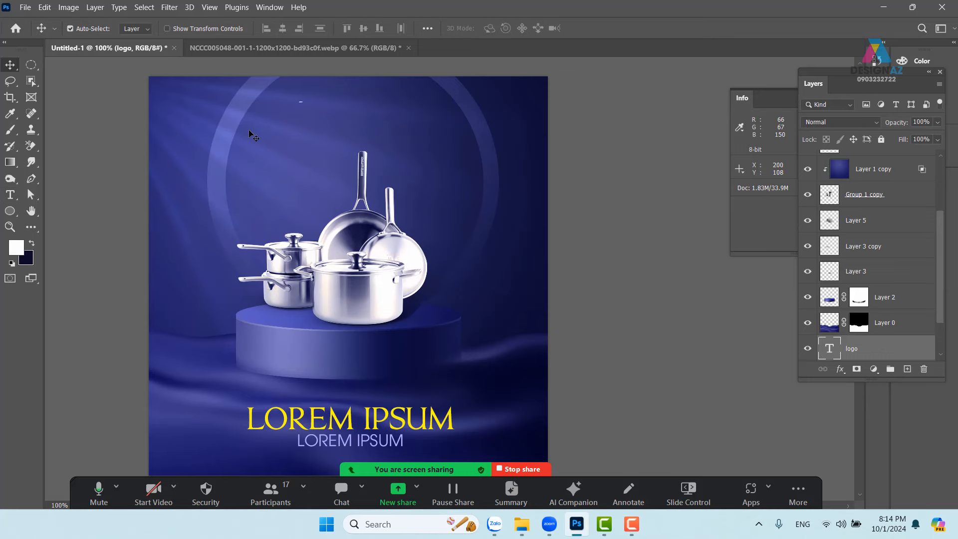
key(ctrl+t)
drag(304, 104, 368, 119)
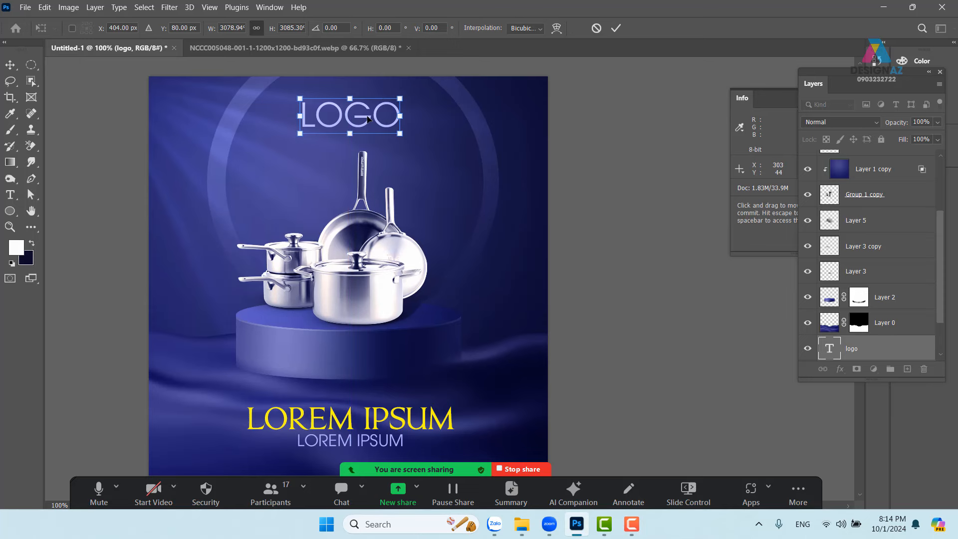
key(Return)
- Nudge the logo text slightly up and to the left, and review the poster in full-screen mode
drag(443, 213, 489, 186)
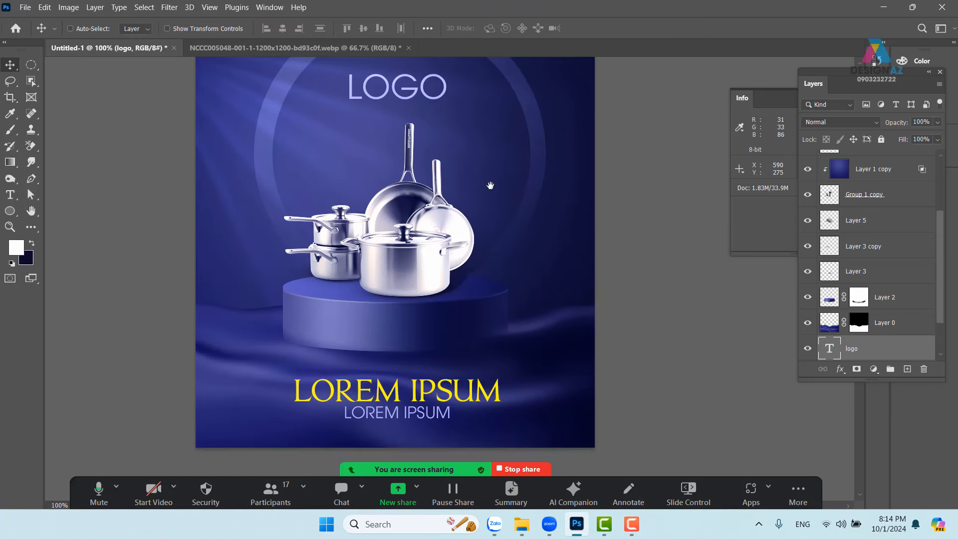
key(ctrl+minus)
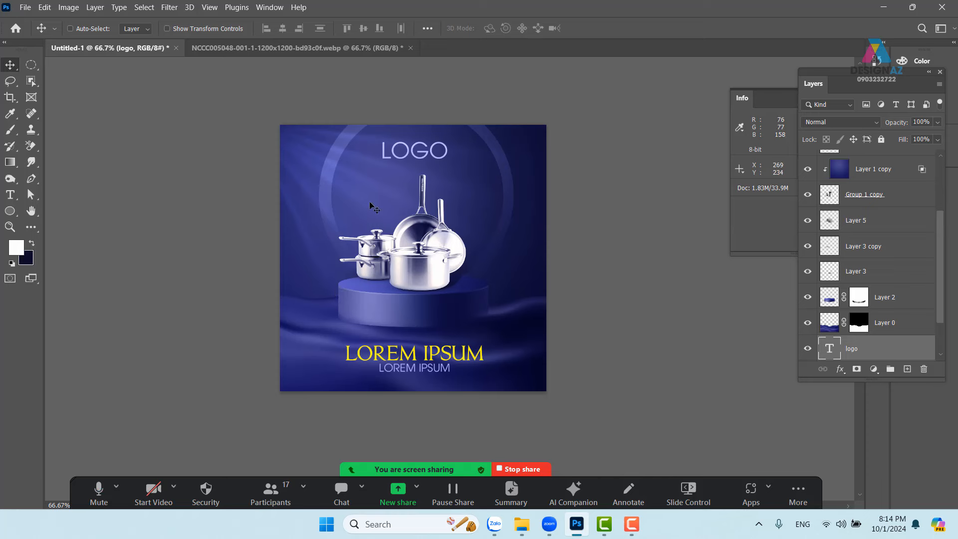
drag(454, 163, 437, 168)
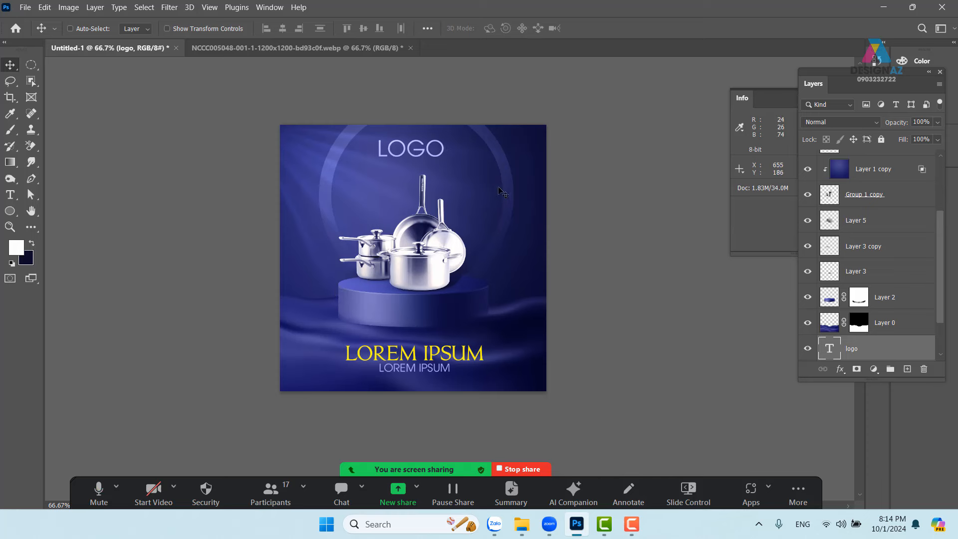
key(ctrl+plus)
drag(506, 202, 459, 219)
key(f)
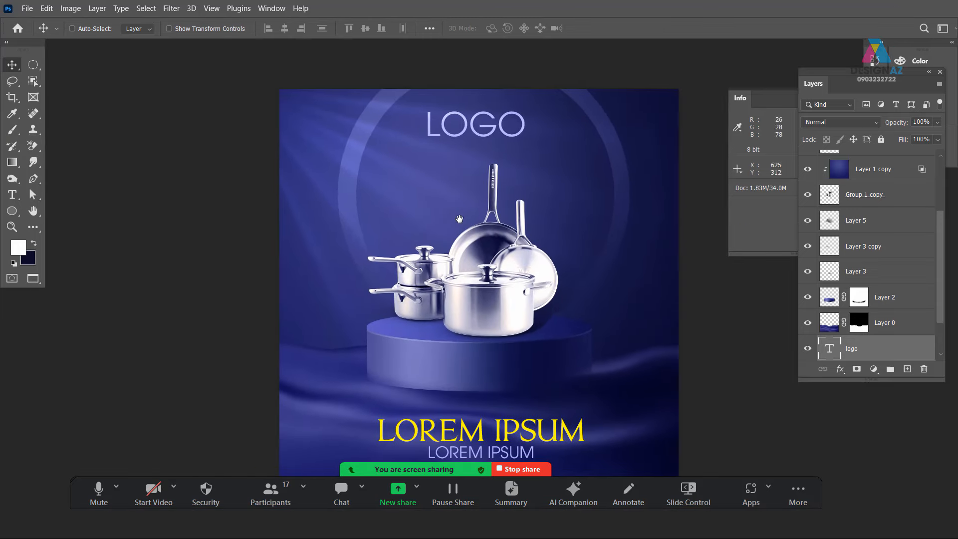
drag(509, 275, 475, 249)
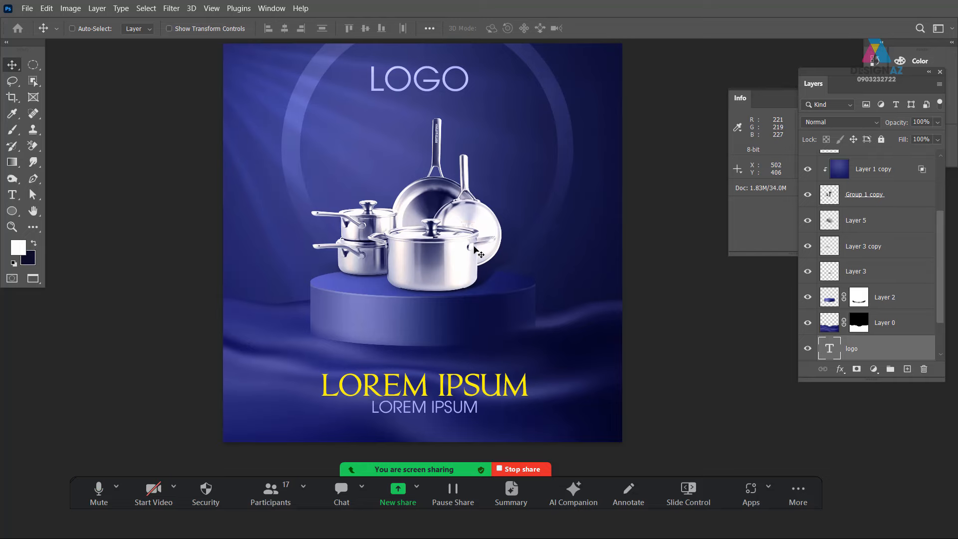
key(f)
key(f)
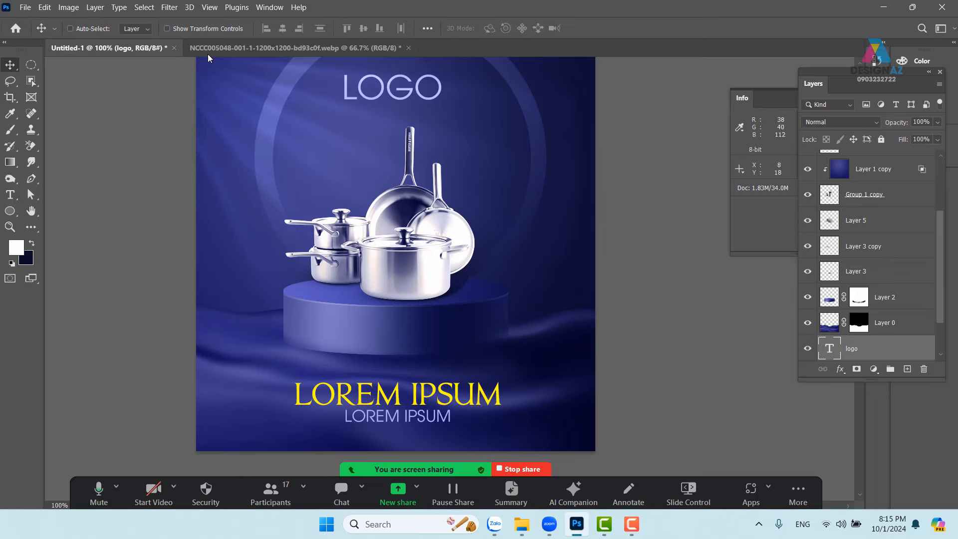
- Close the cookware source image and the Untitled-1 poster document without saving
click(225, 50)
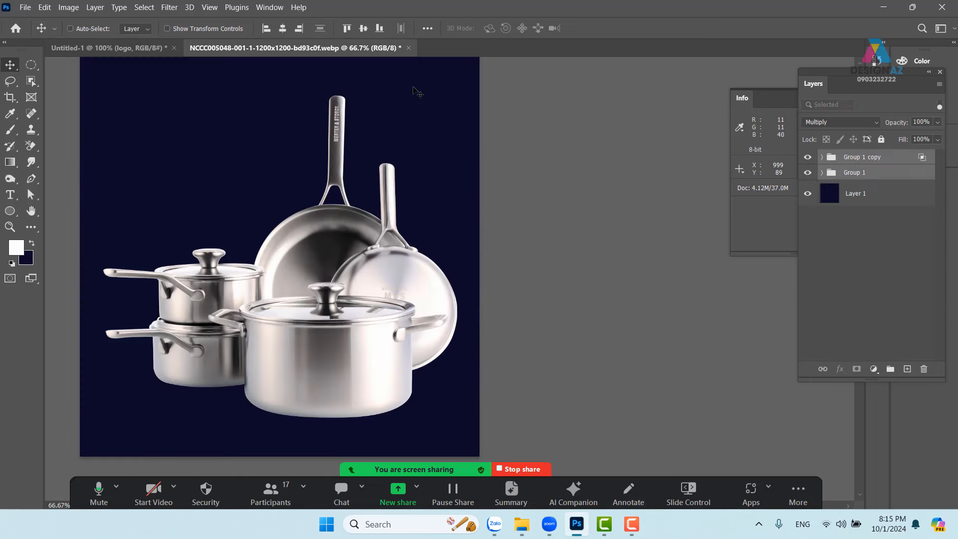
click(408, 48)
click(508, 214)
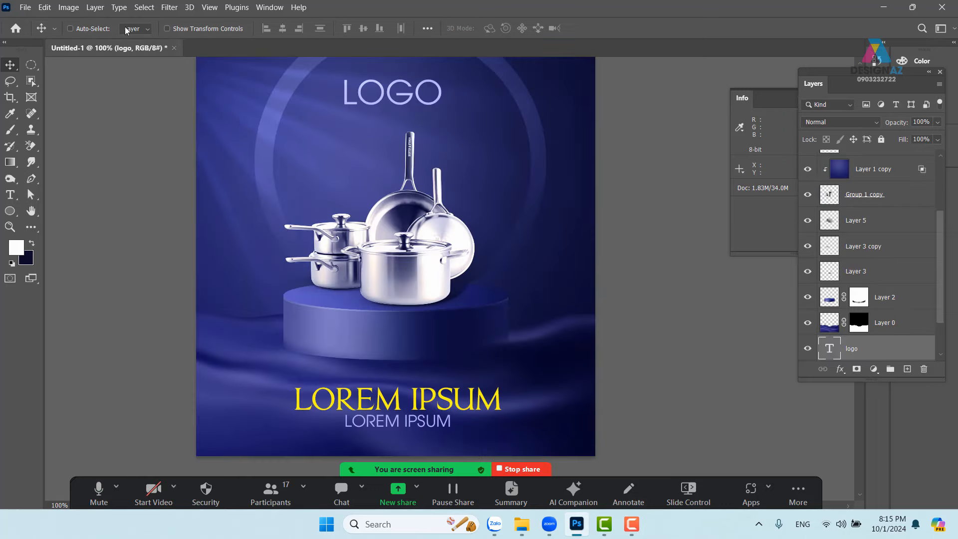
click(175, 48)
click(514, 207)
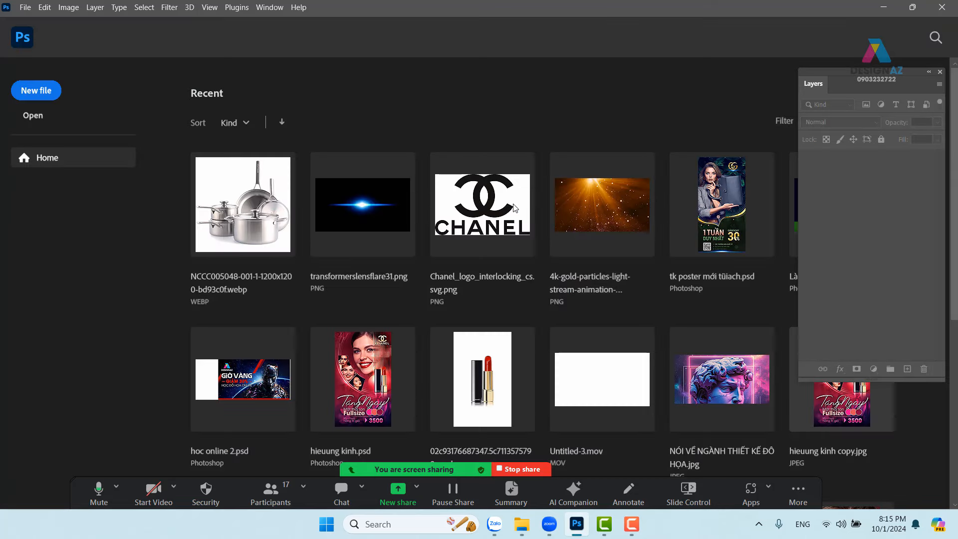
- Start opening an existing image file and look through the Downloads folder for a suitable picture
click(33, 119)
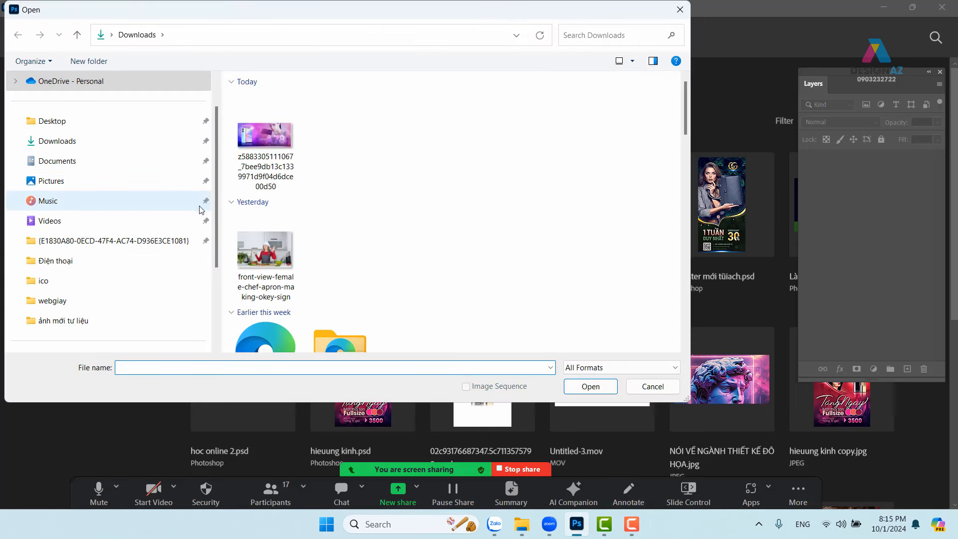
scroll(183, 233, down, 2)
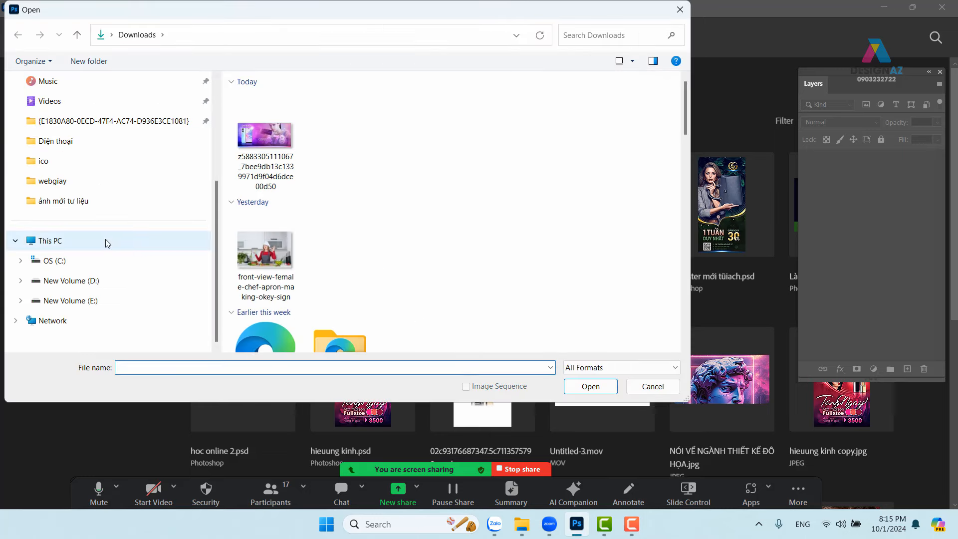
scroll(99, 225, up, 3)
click(69, 184)
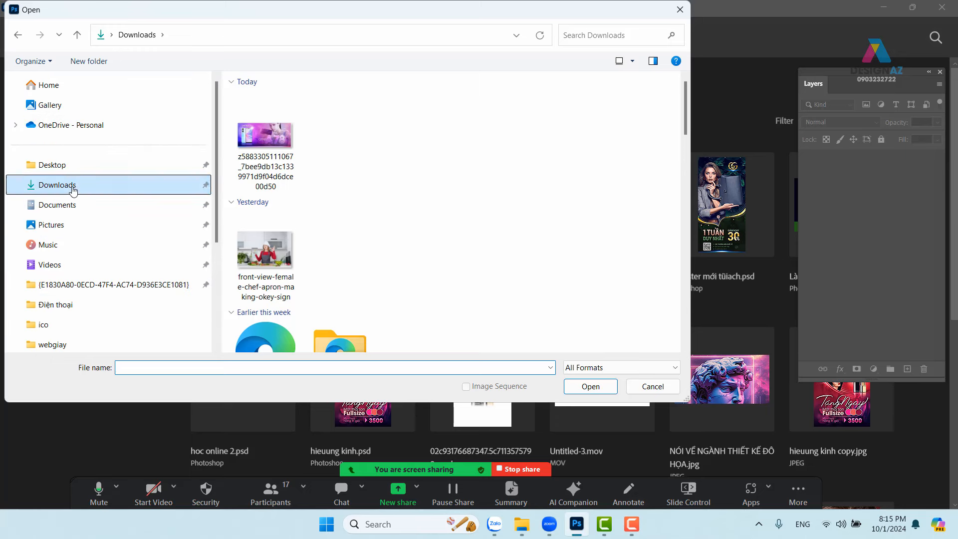
scroll(352, 197, down, 5)
scroll(354, 194, up, 3)
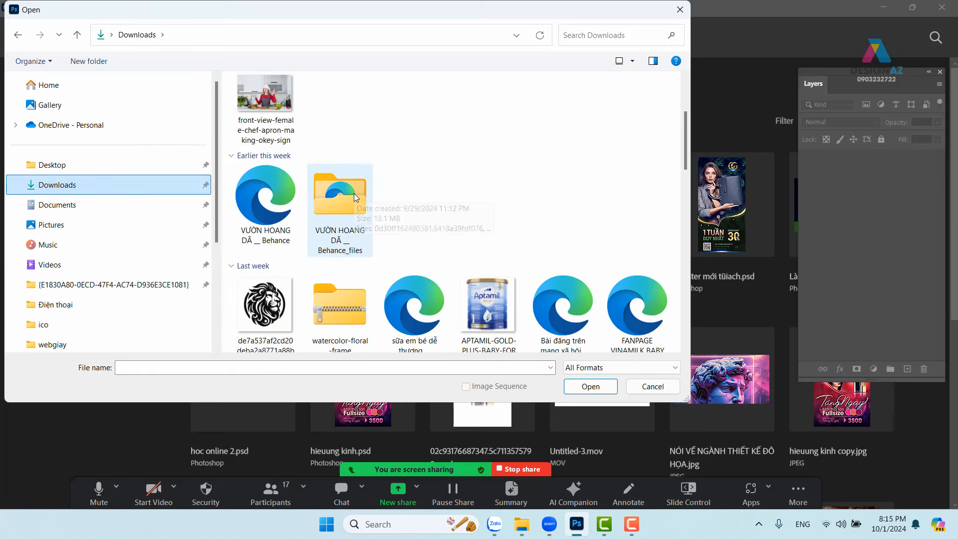
scroll(354, 194, down, 6)
scroll(367, 222, down, 2)
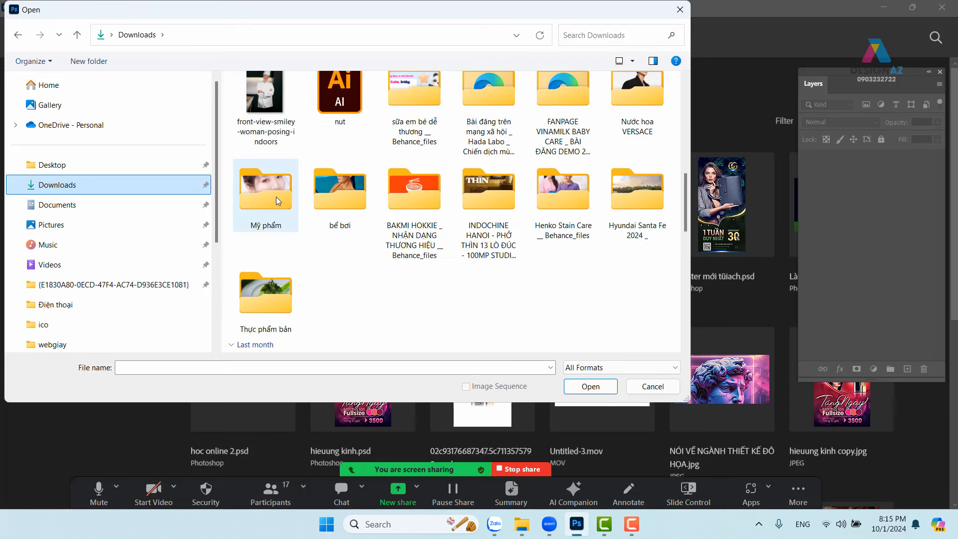
scroll(604, 225, up, 1)
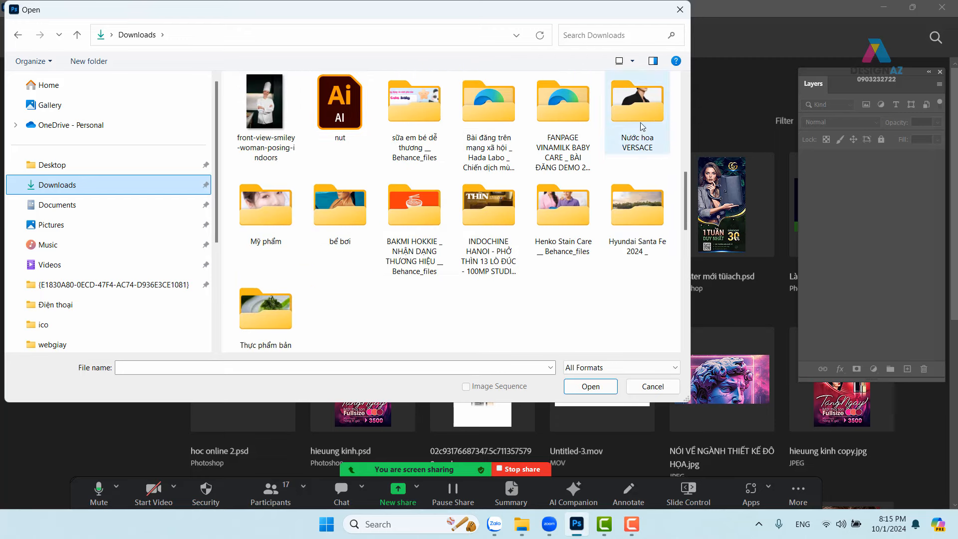
- Check the images inside the "Nước hoa VERSACE" and "Mỹ phẩm" subfolders of Downloads and return to Downloads
double_click(644, 110)
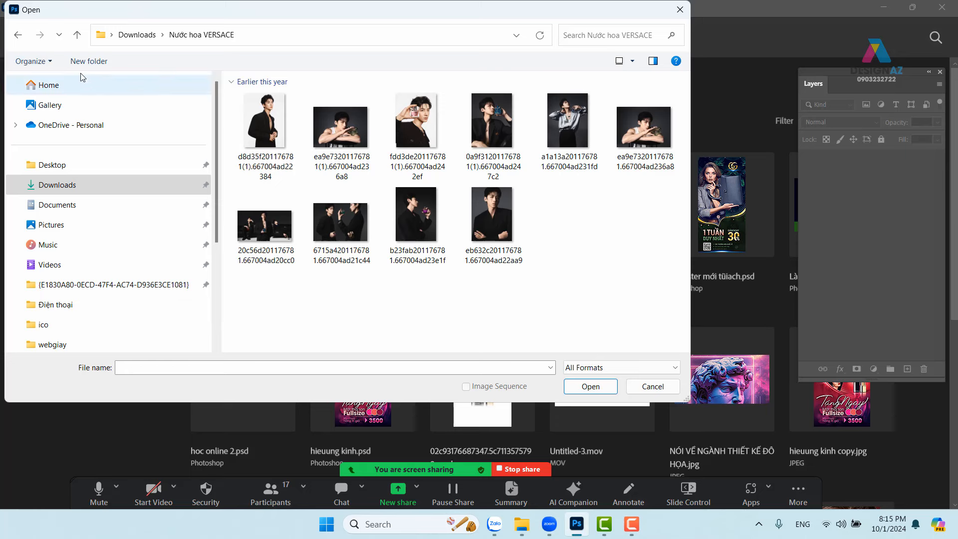
click(18, 34)
scroll(500, 271, down, 1)
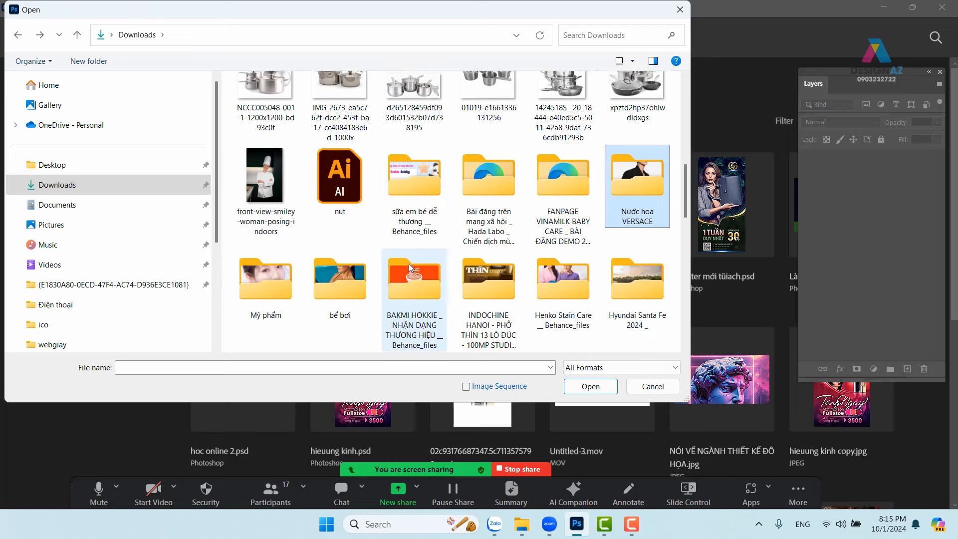
double_click(279, 283)
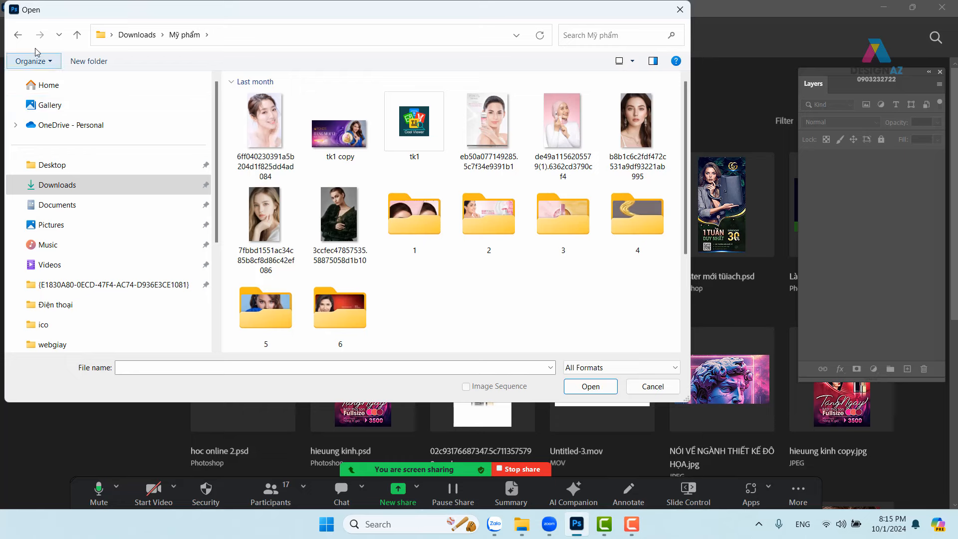
click(20, 40)
- Browse to the "Tư liệu học đồ họa" folder on New Volume (D:)
scroll(97, 279, down, 3)
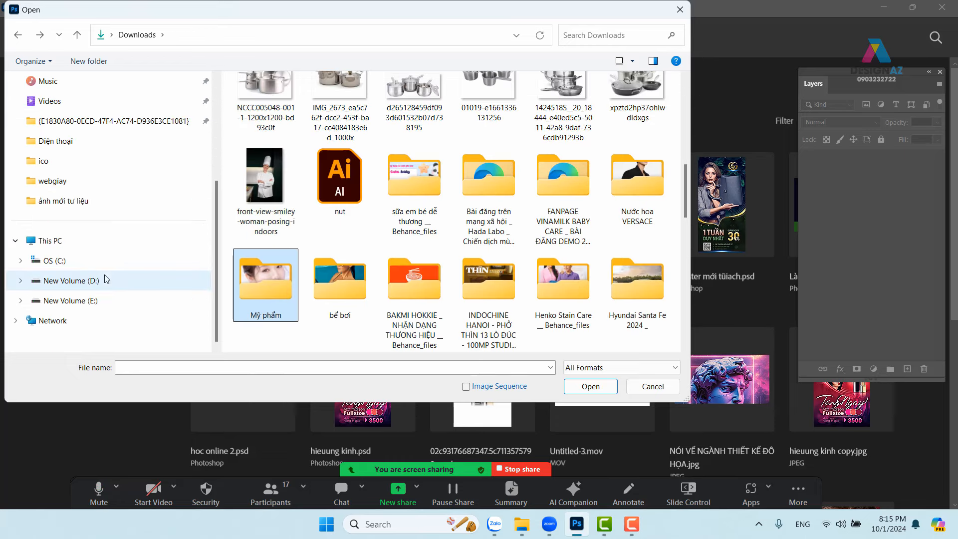
click(69, 303)
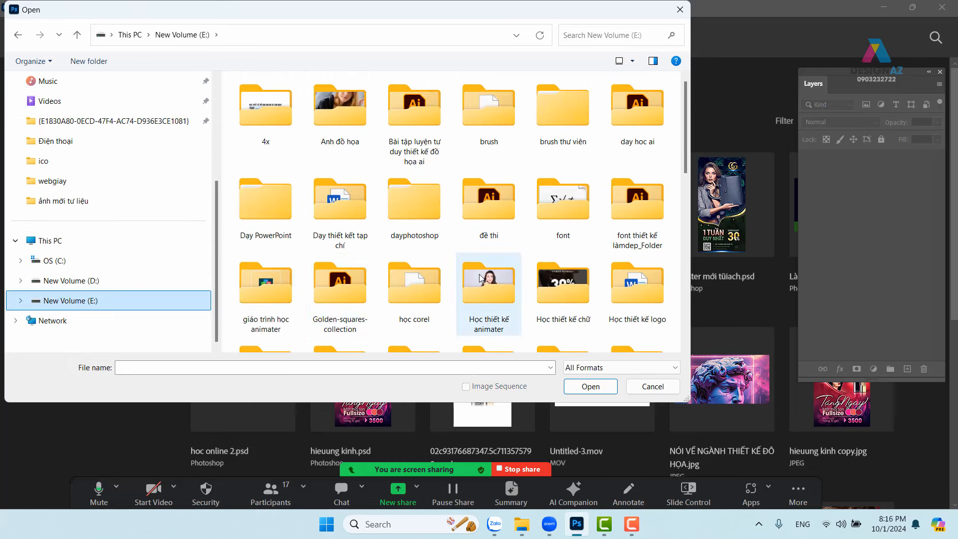
click(134, 285)
scroll(550, 215, down, 15)
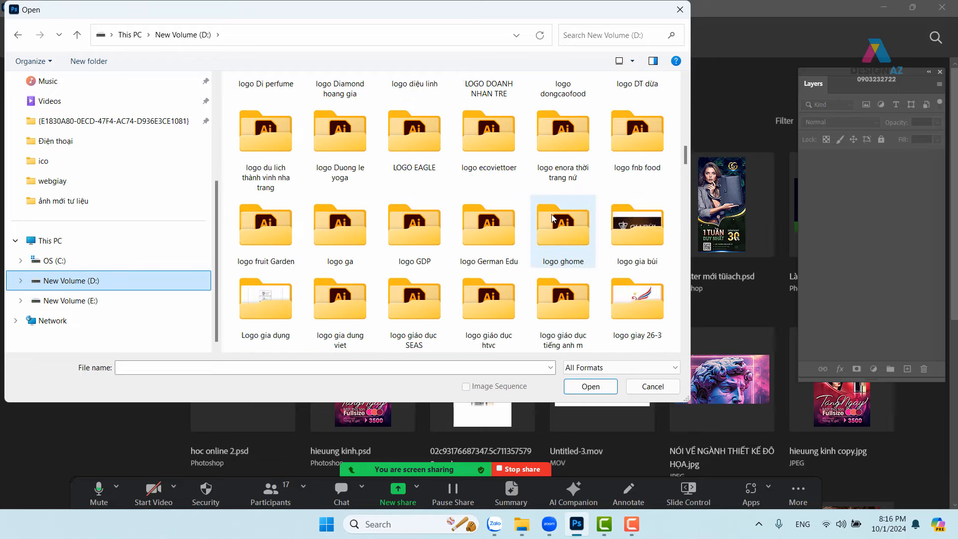
scroll(549, 234, down, 20)
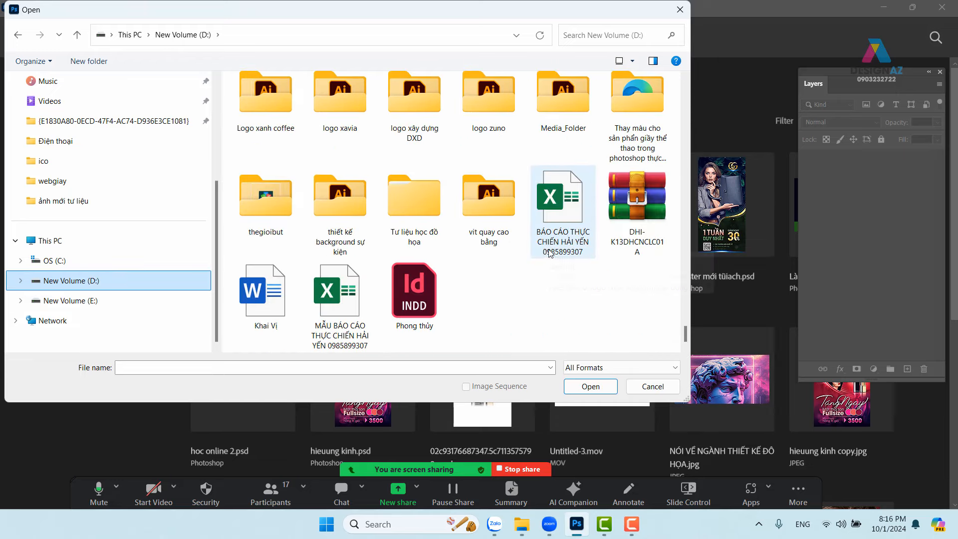
double_click(413, 209)
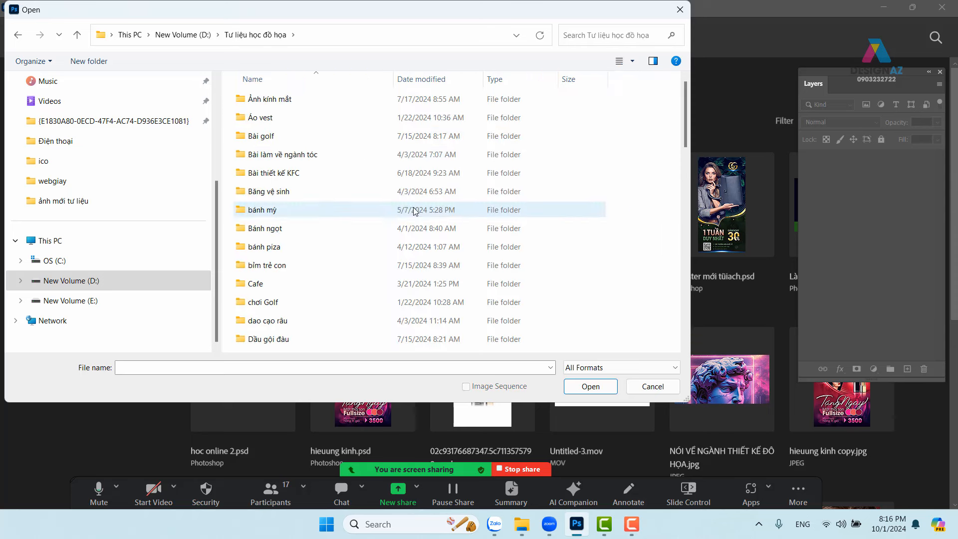
- Go into the "son môi 2" folder and its "Kem đánh răng" subfolder
click(287, 159)
key(s)
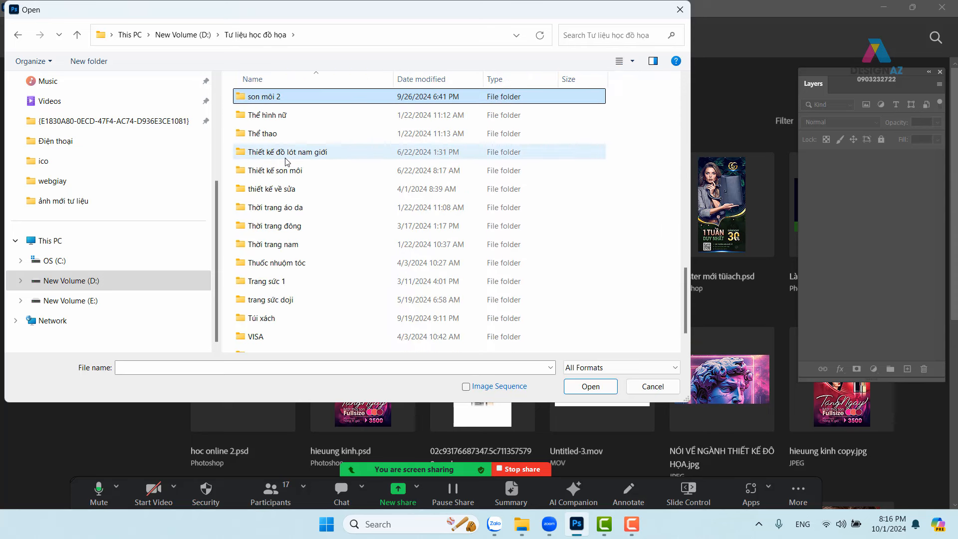
double_click(297, 100)
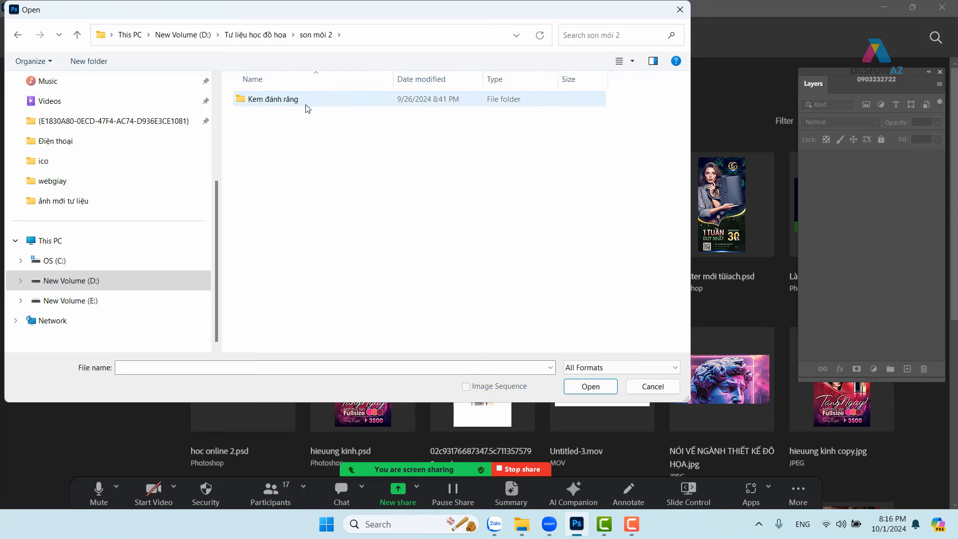
double_click(292, 100)
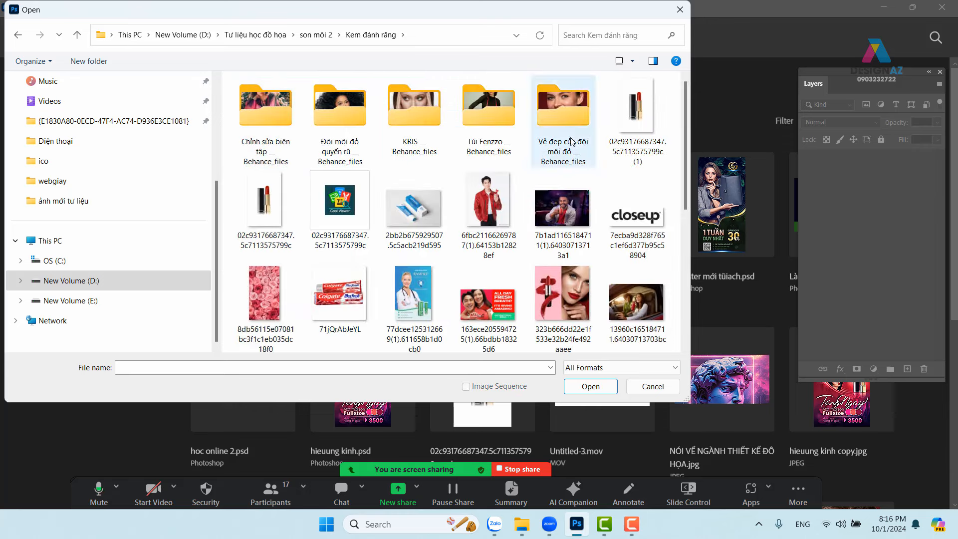
click(418, 110)
double_click(418, 109)
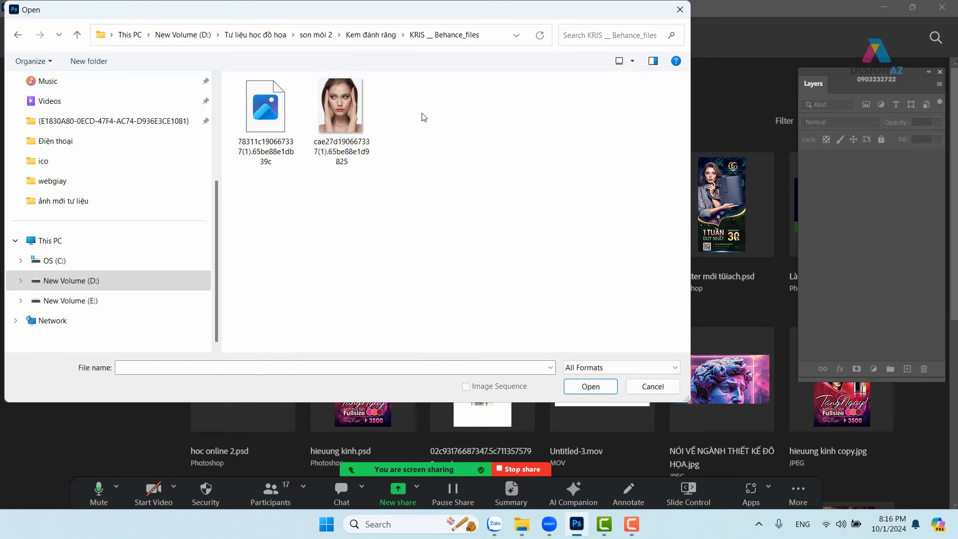
click(368, 131)
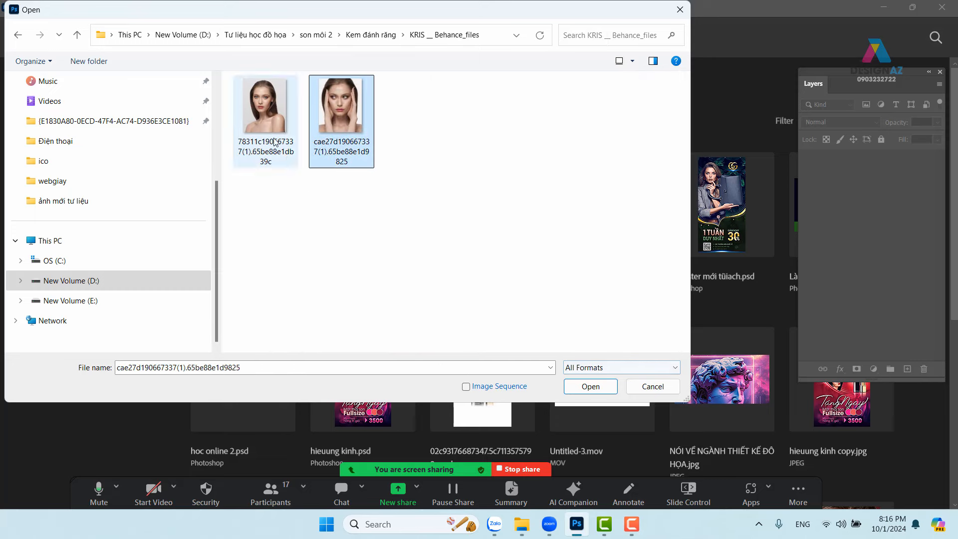
click(264, 115)
click(592, 388)
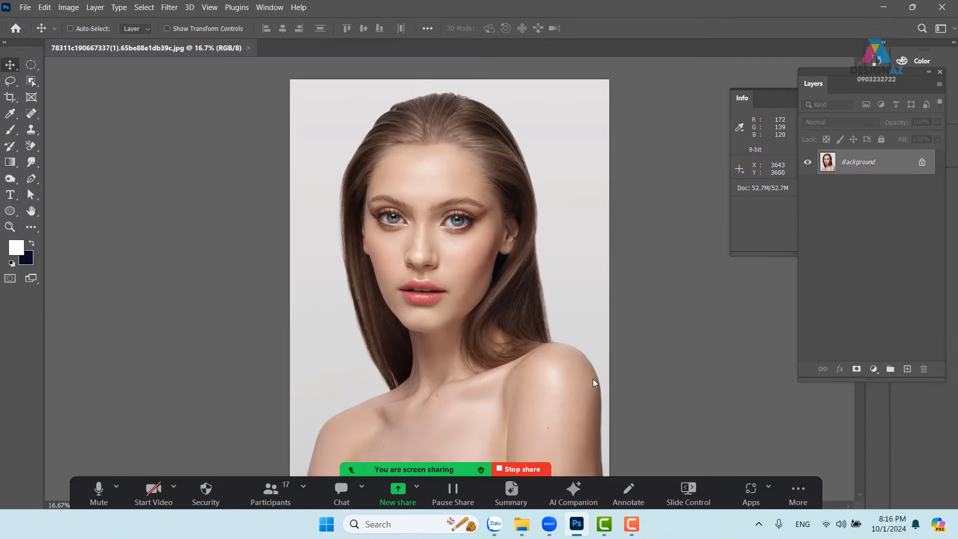
- Examine the portrait's face and skin up close, and close the floating Info panel
key(ctrl+plus)
key(ctrl+plus)
key(ctrl+plus)
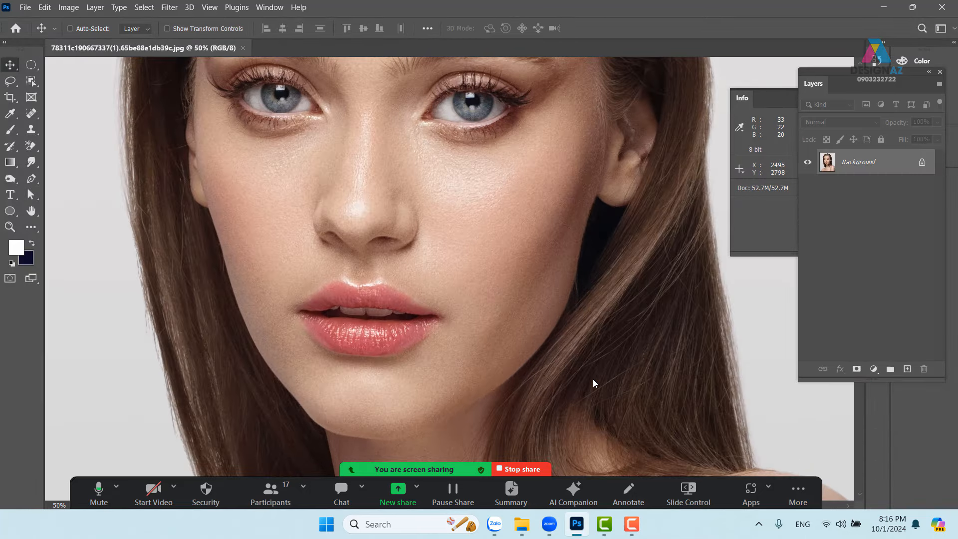
drag(569, 266, 478, 298)
click(754, 97)
drag(755, 98, 660, 93)
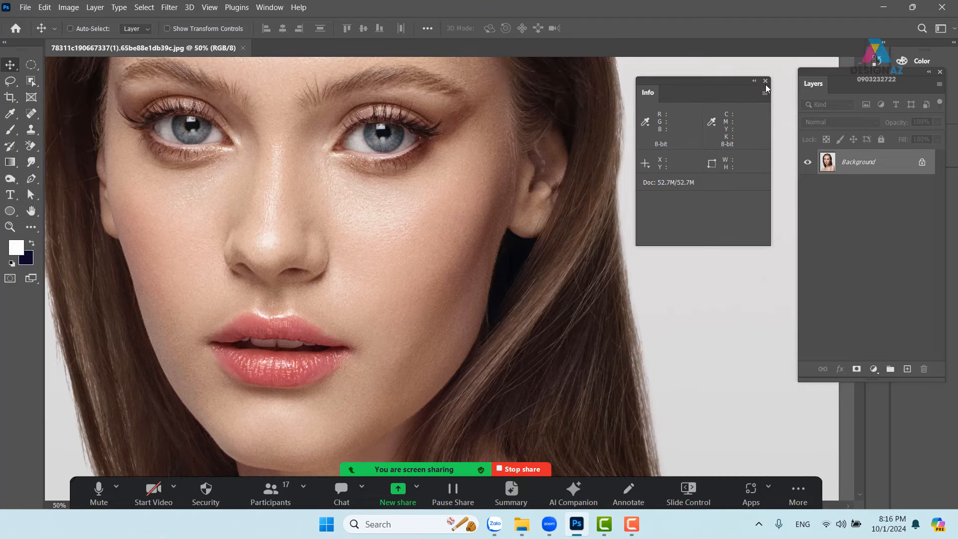
click(766, 80)
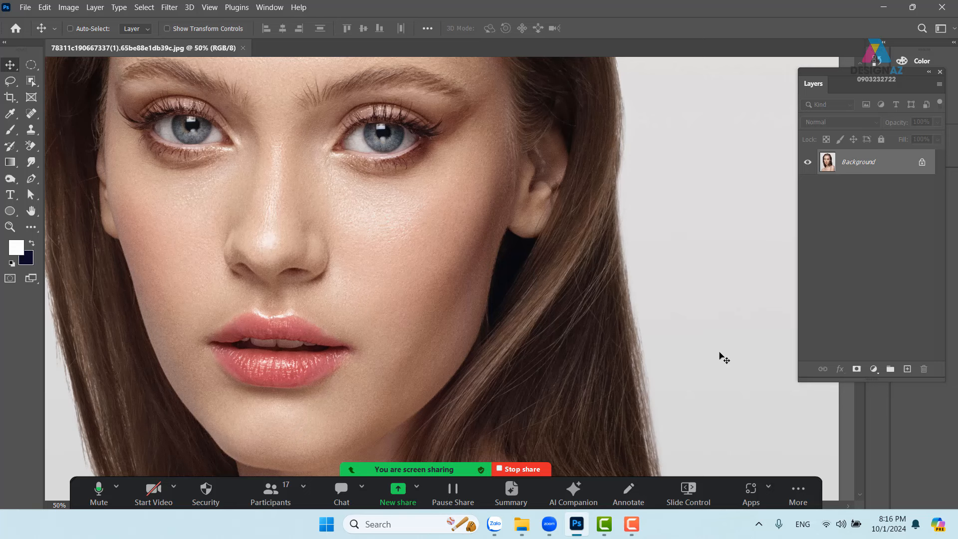
key(ctrl+minus)
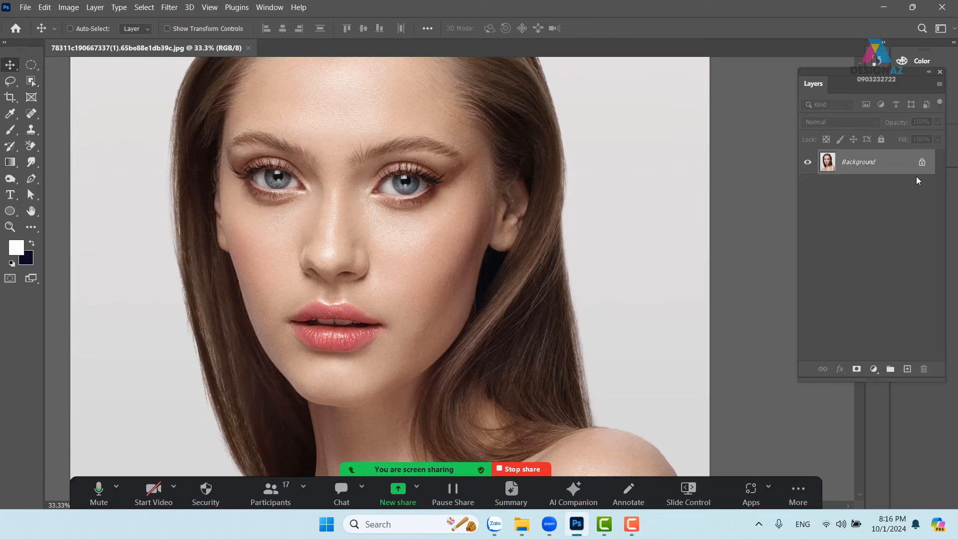
- Try a desaturated version of the portrait on a duplicate layer and delete that duplicate
key(ctrl+j)
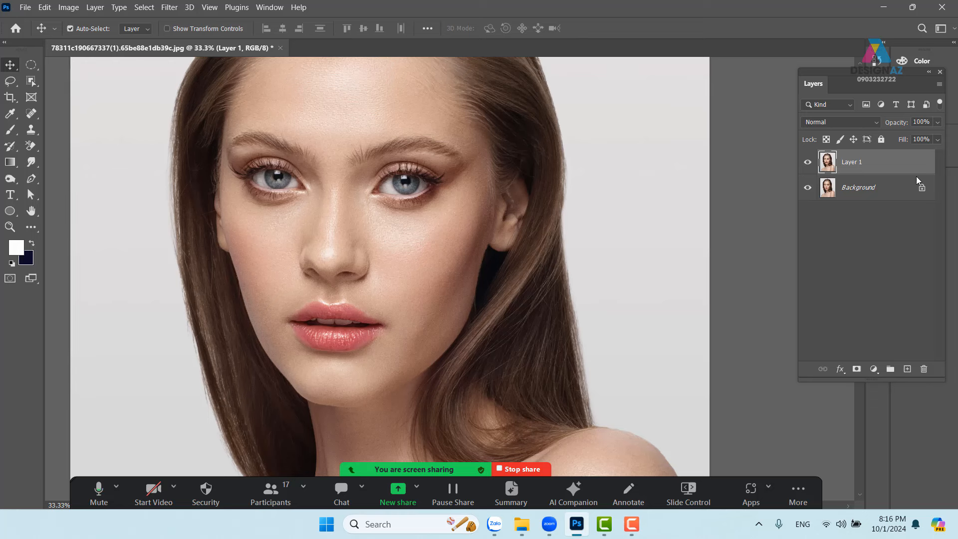
key(ctrl+shift+u)
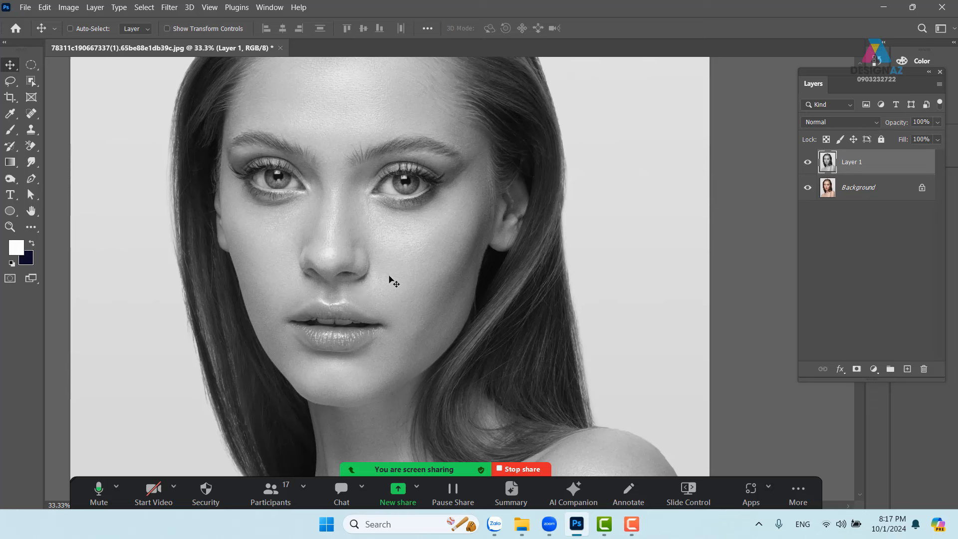
key(Delete)
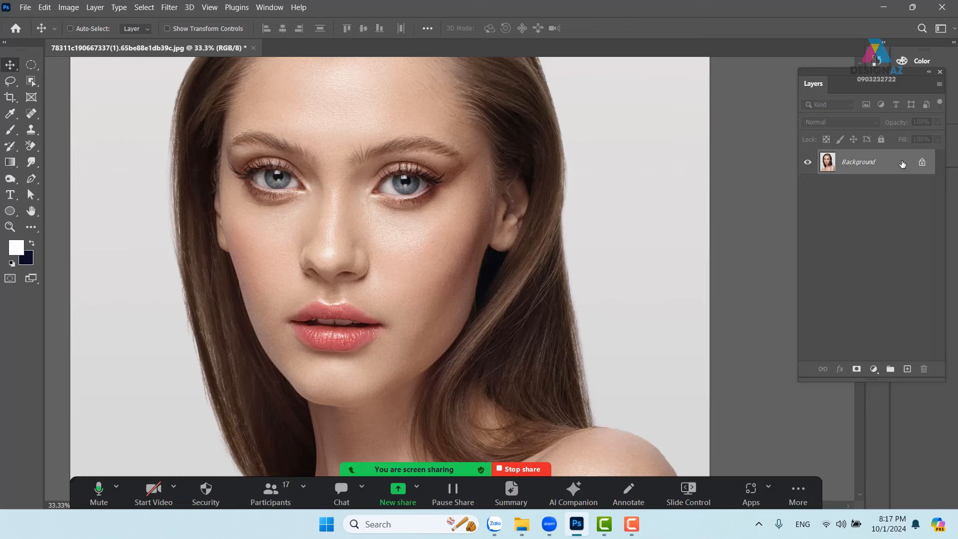
- Duplicate the Background layer and set the copy's blending mode to Screen, undoing any accidental shift of the layer
key(ctrl+j)
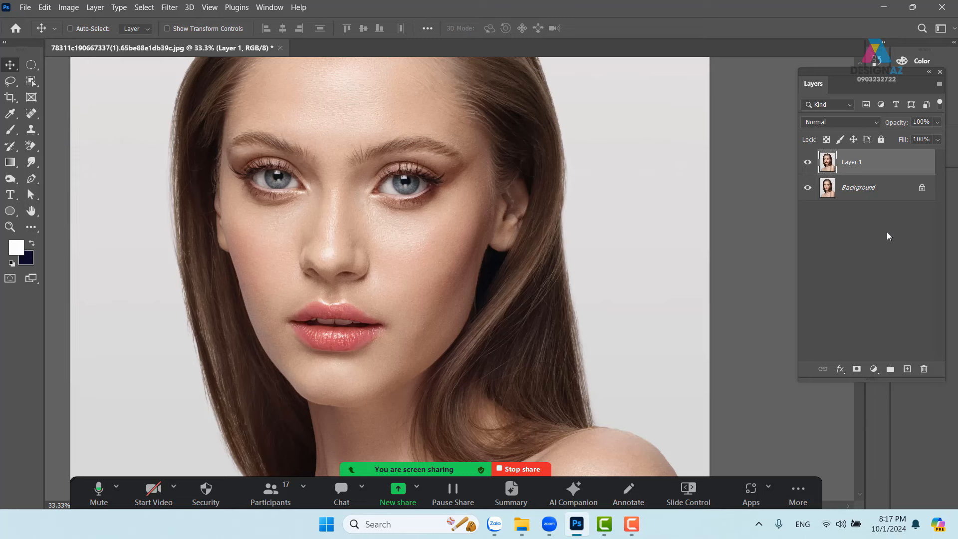
click(879, 123)
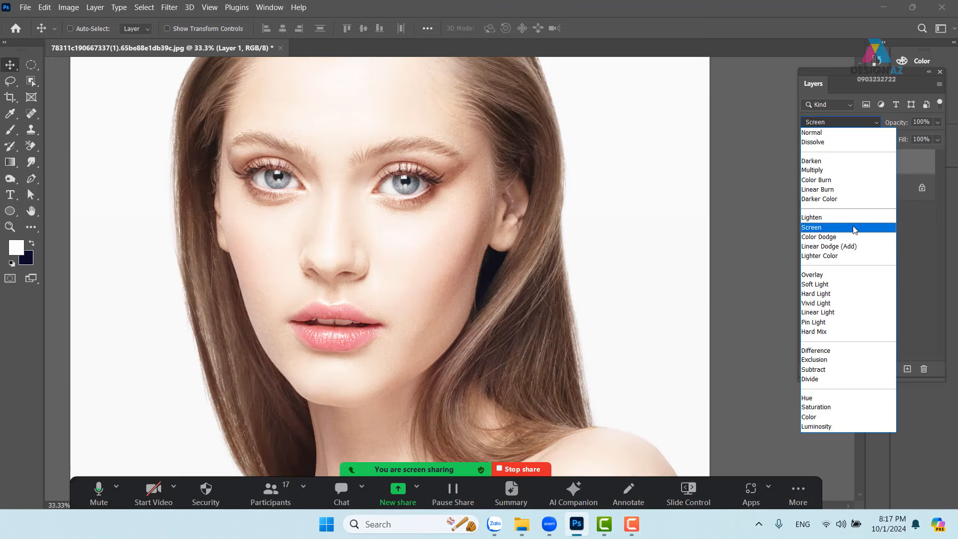
click(854, 230)
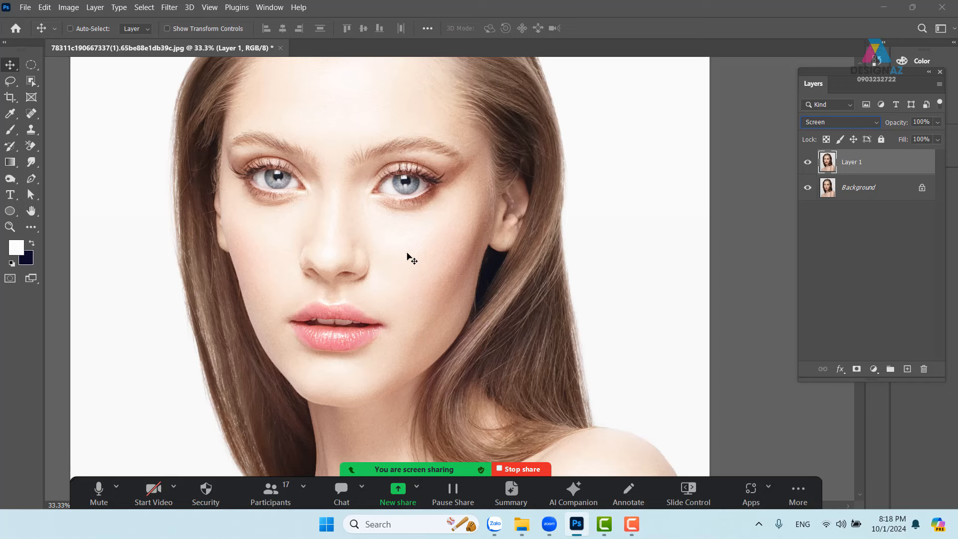
drag(416, 243, 320, 268)
key(ctrl+z)
- Split Layer 1's dark Blend If slider for the current layer to 190 / 240 to limit the Screen effect to highlights
right_click(882, 166)
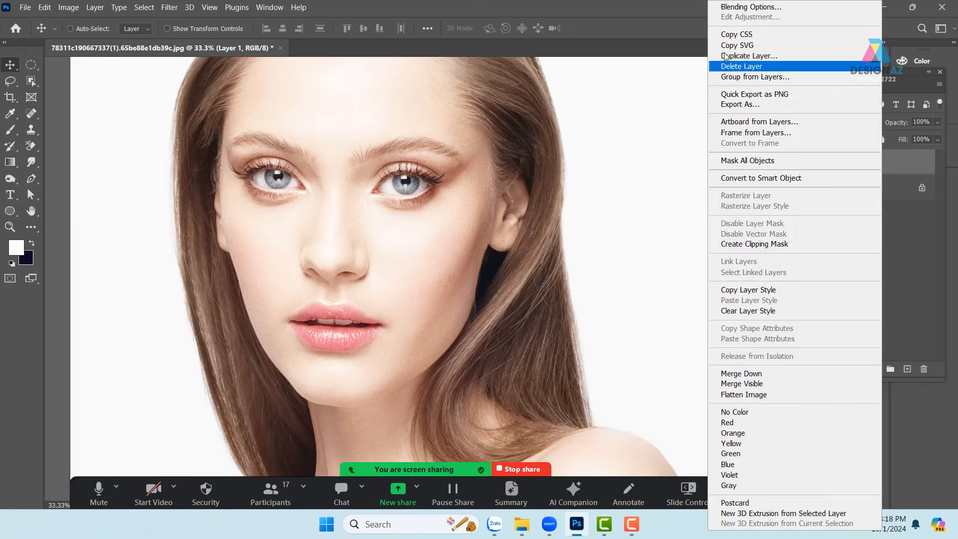
click(738, 7)
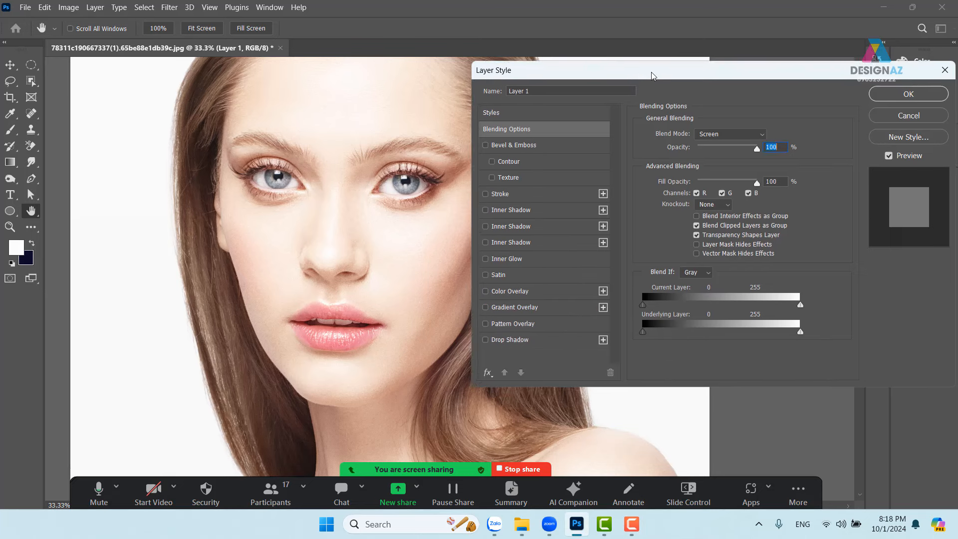
drag(651, 76, 675, 48)
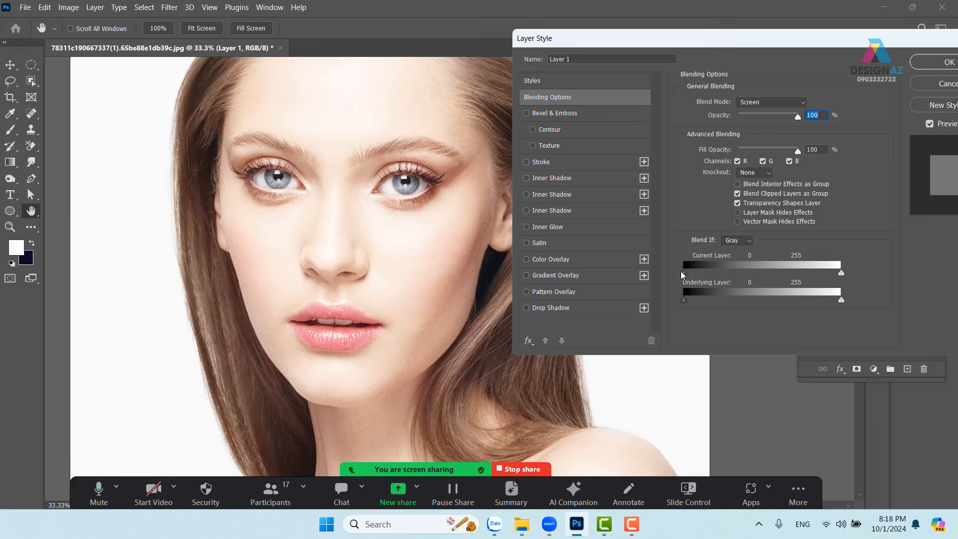
drag(685, 273, 802, 270)
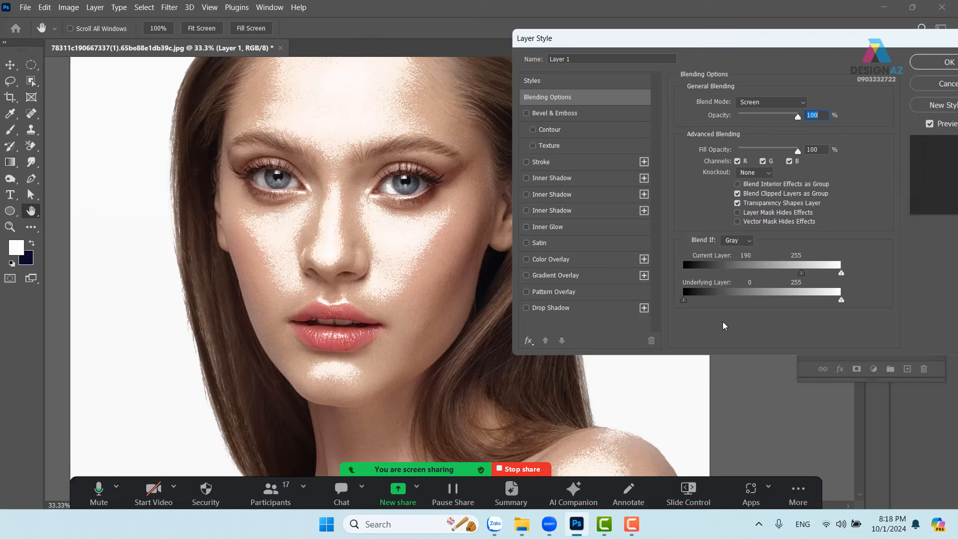
key(alt)
drag(808, 273, 833, 275)
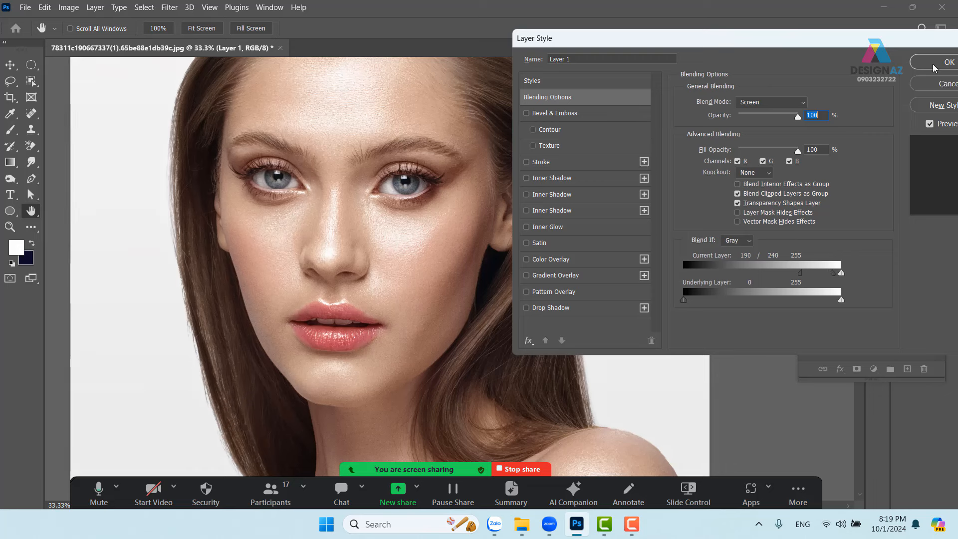
click(935, 63)
- Compare the portrait with and without Layer 1 and examine the brightened skin highlights up close
click(808, 162)
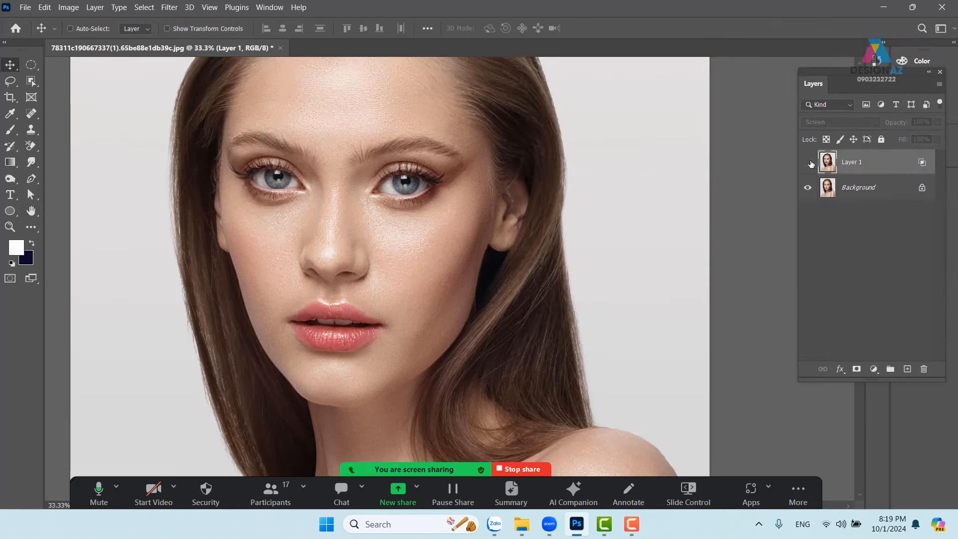
click(808, 163)
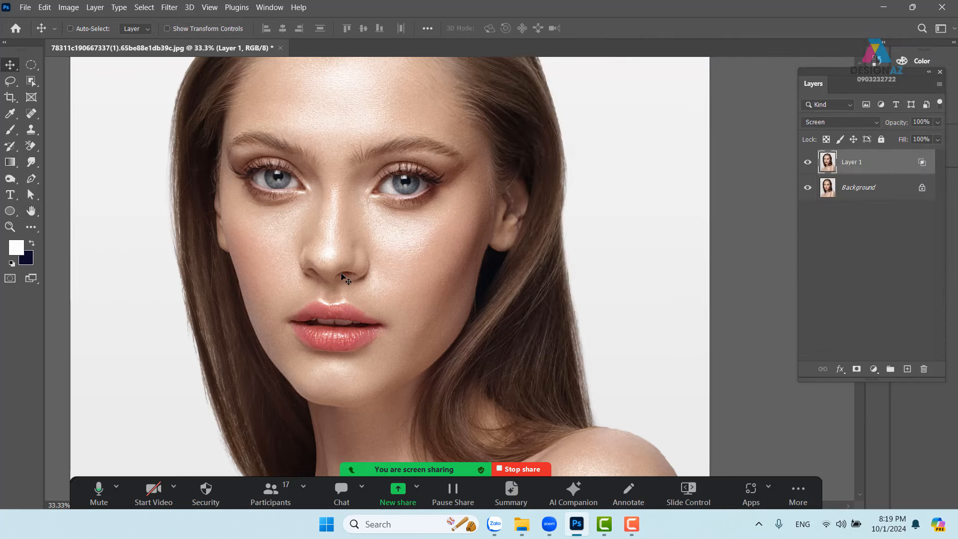
scroll(343, 276, up, 1)
drag(364, 284, 440, 300)
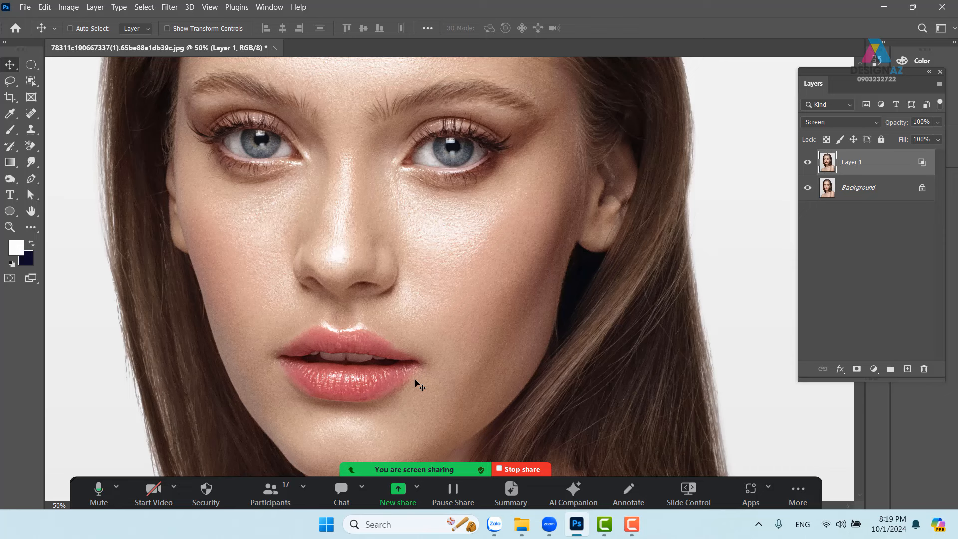
drag(413, 197, 409, 225)
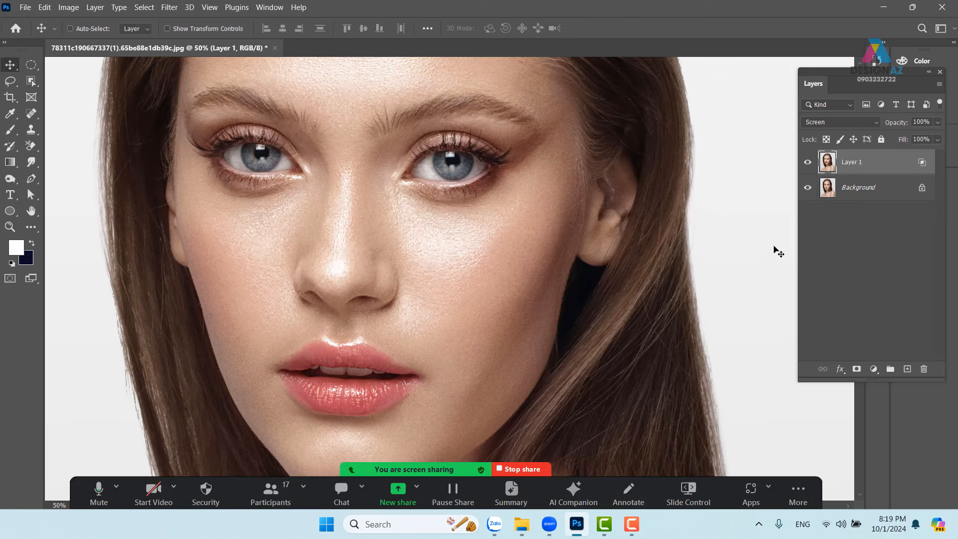
- Add a layer mask to Layer 1 and invert it to black, checking the effect against the hidden layer
click(858, 369)
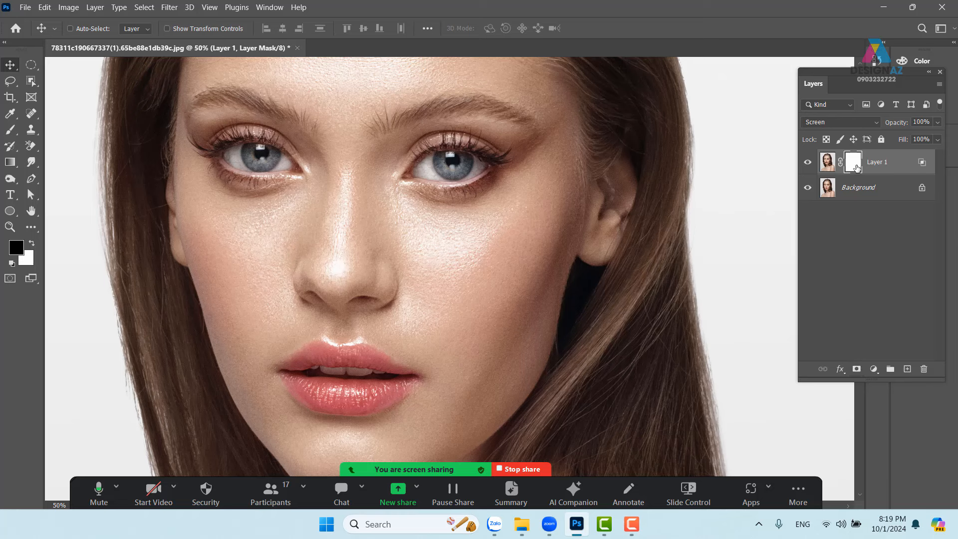
key(ctrl)
key(ctrl+i)
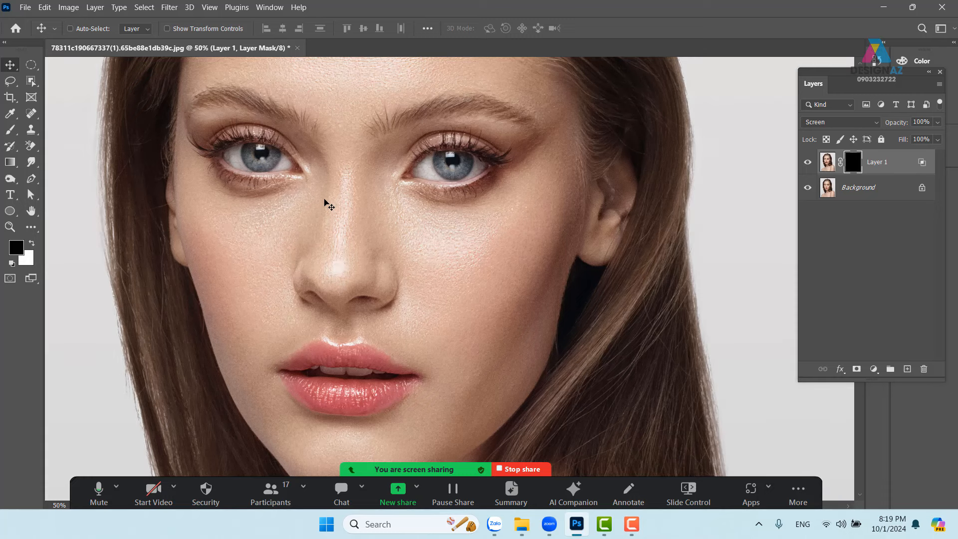
click(807, 163)
click(807, 164)
click(808, 165)
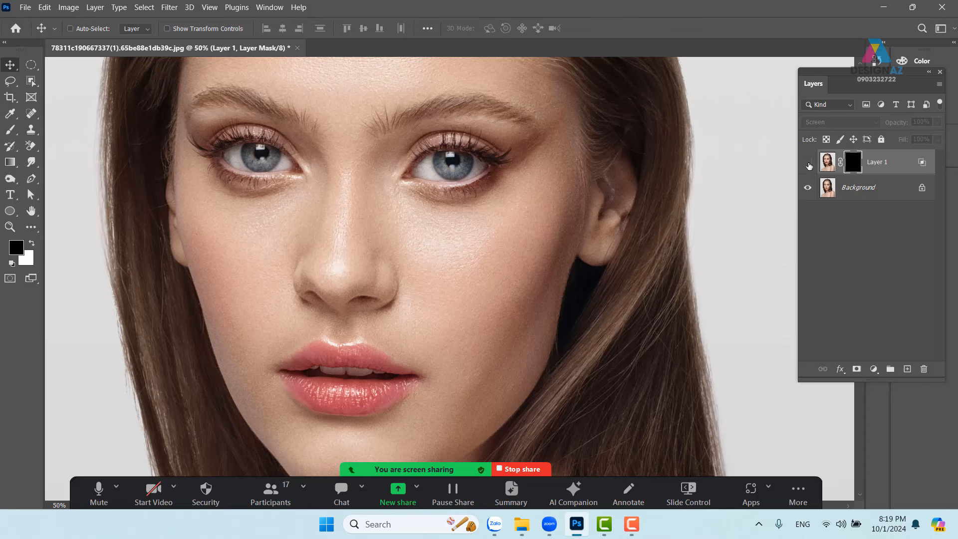
click(808, 164)
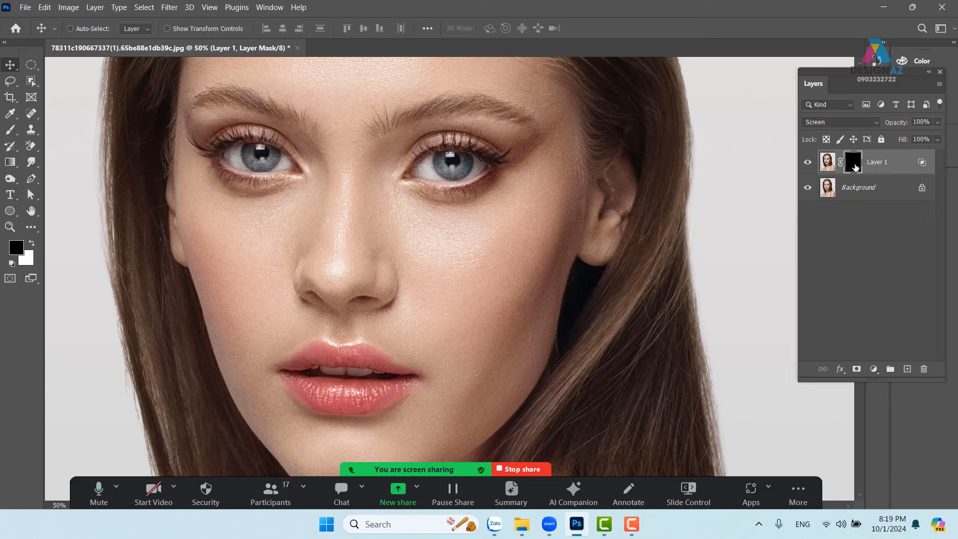
- Paint white on Layer 1's mask with a soft 434 px brush over the nose, and at 46% opacity over the lips
key(b)
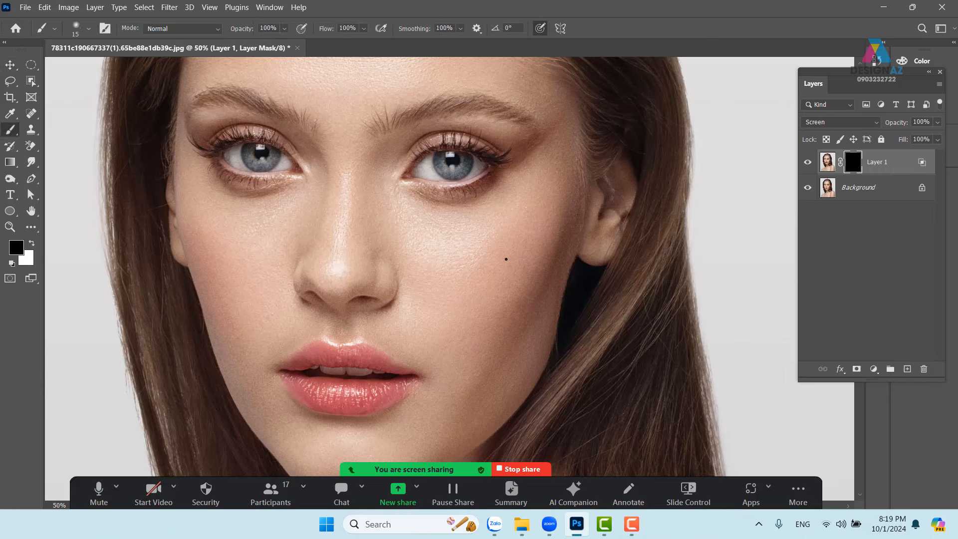
key(x)
drag(469, 268, 554, 266)
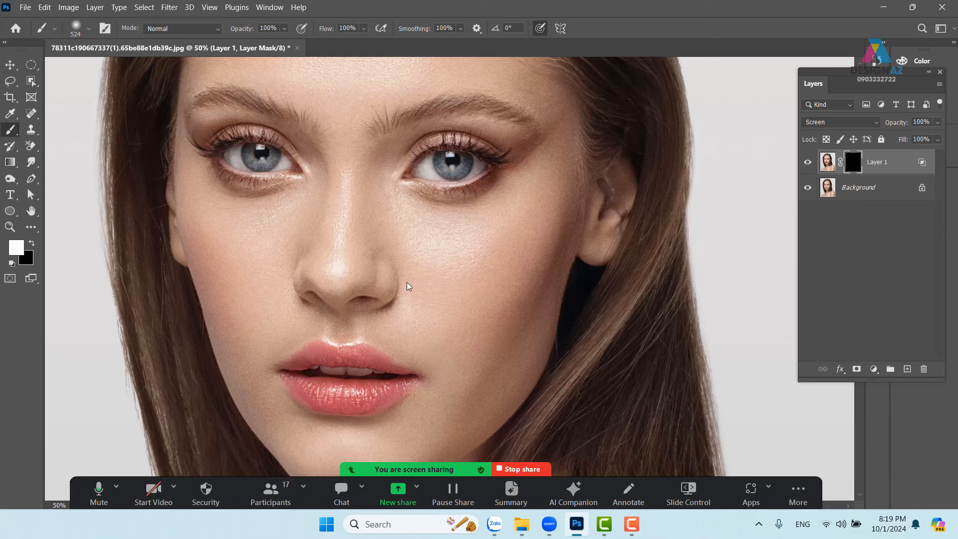
drag(407, 283, 384, 282)
click(343, 271)
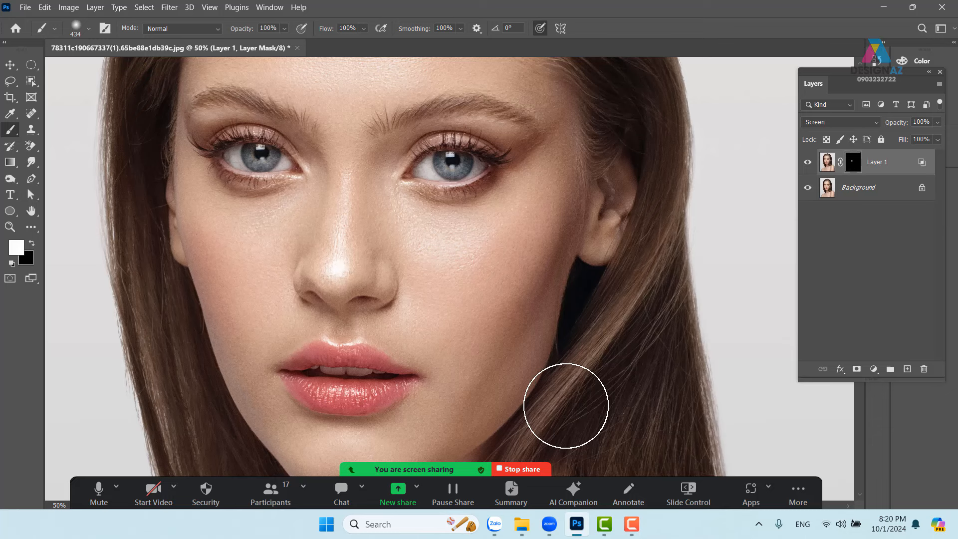
click(283, 31)
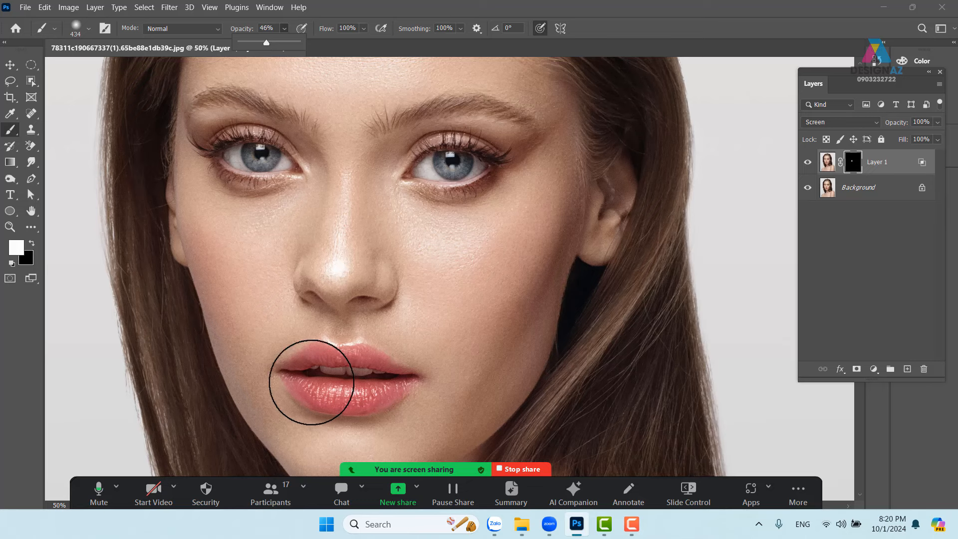
drag(321, 385, 385, 380)
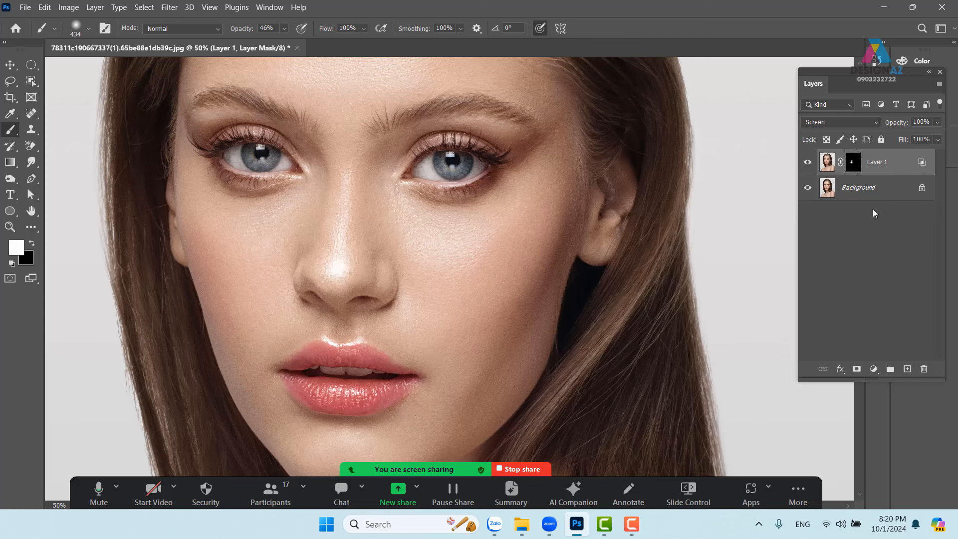
- Compare the nose and lip highlights with Layer 1 shown and hidden
click(808, 162)
click(808, 163)
click(808, 162)
click(808, 163)
click(808, 162)
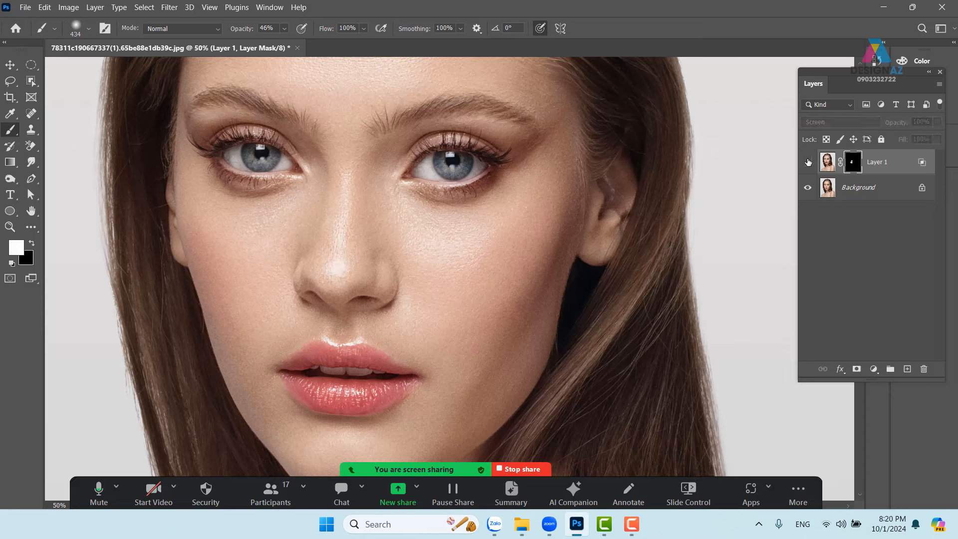
click(808, 162)
click(809, 163)
click(808, 162)
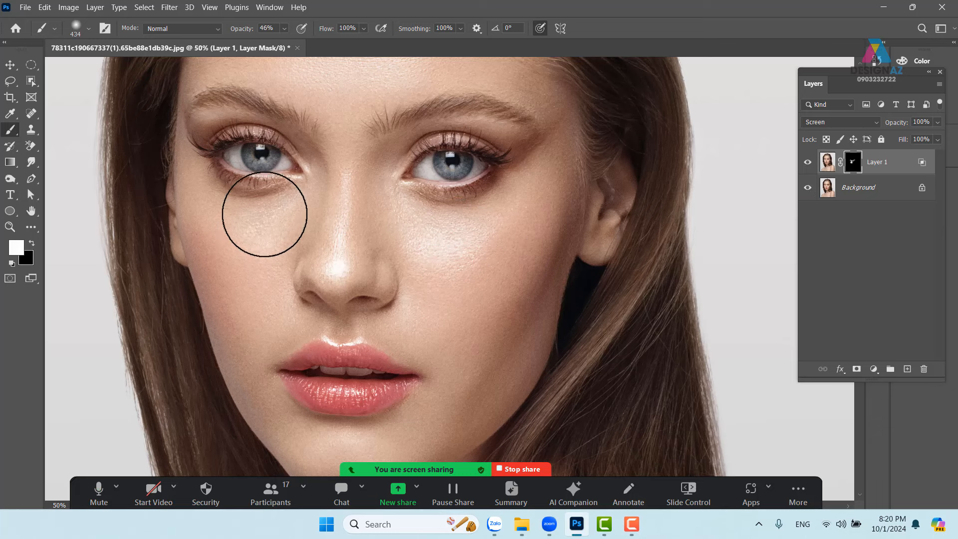
- Check the cheek highlights against the original and paint white on Layer 1's mask over the forehead with a 1061 px brush
click(808, 164)
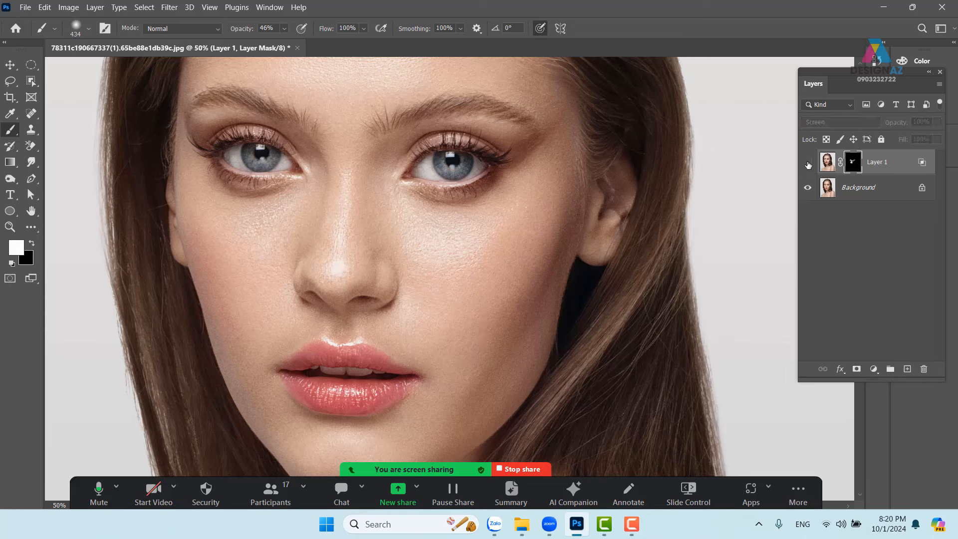
click(809, 164)
click(808, 164)
click(808, 164)
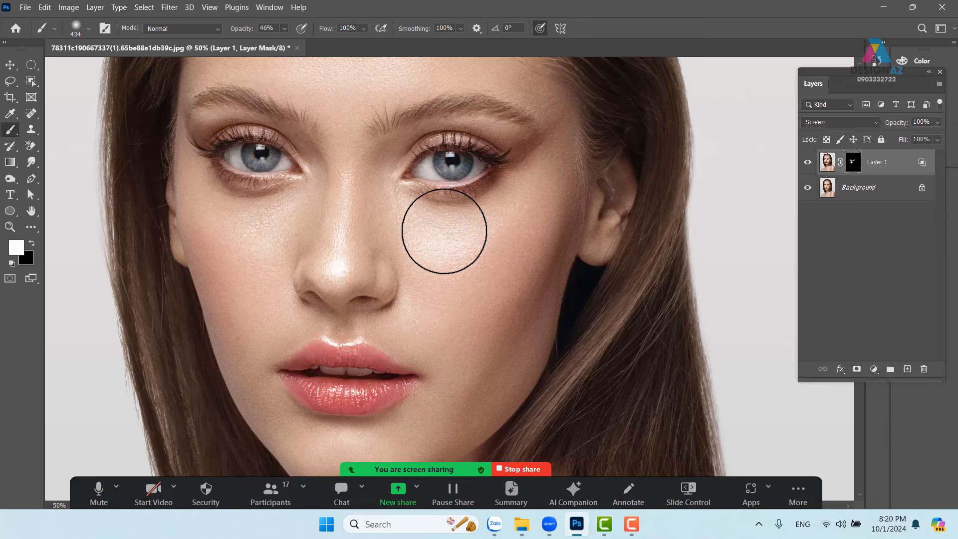
drag(425, 203, 432, 299)
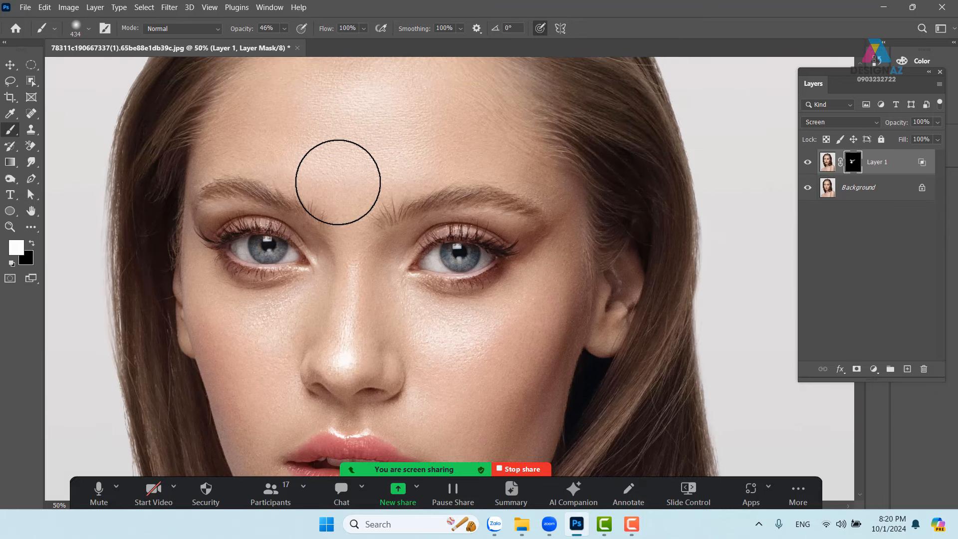
mouse_move(355, 174)
mouse_down()
mouse_move(457, 176)
mouse_move(460, 167)
mouse_up()
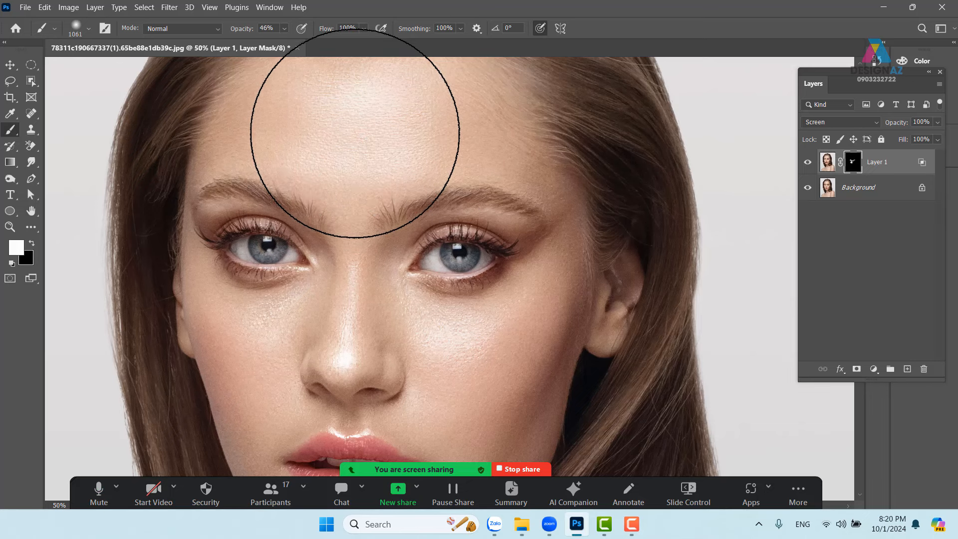
- Compare the whole retouched portrait with the original Background layer alone
key(ctrl+minus)
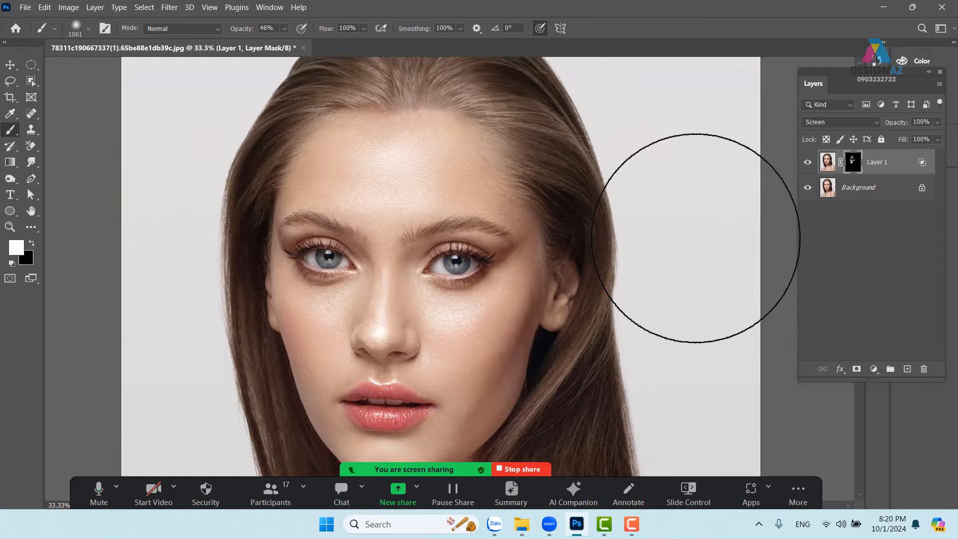
key(ctrl+minus)
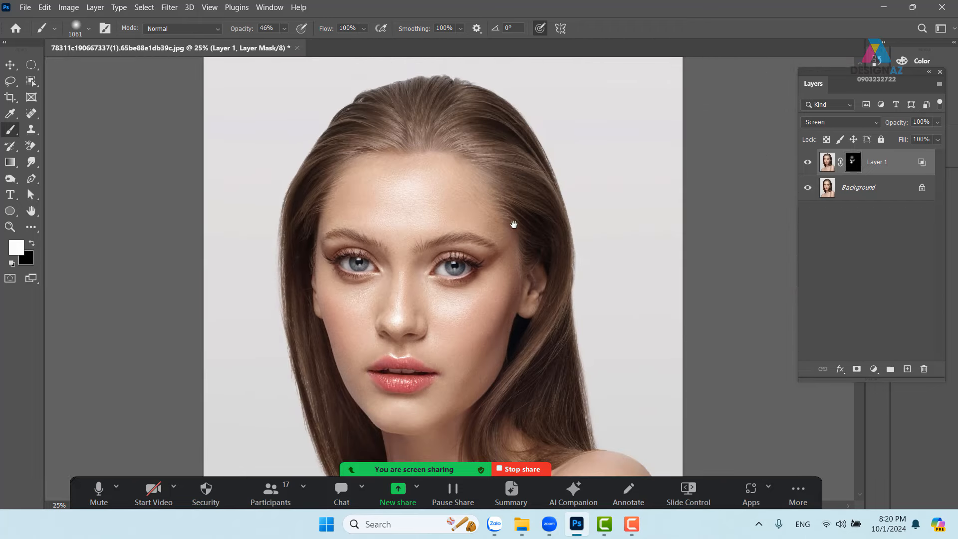
drag(522, 245, 487, 221)
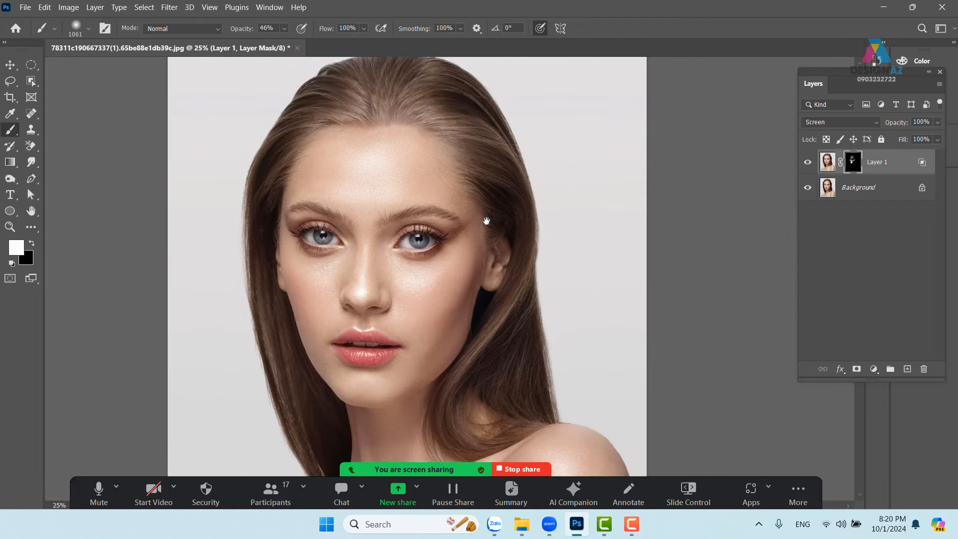
alt+click(809, 188)
alt+click(809, 188)
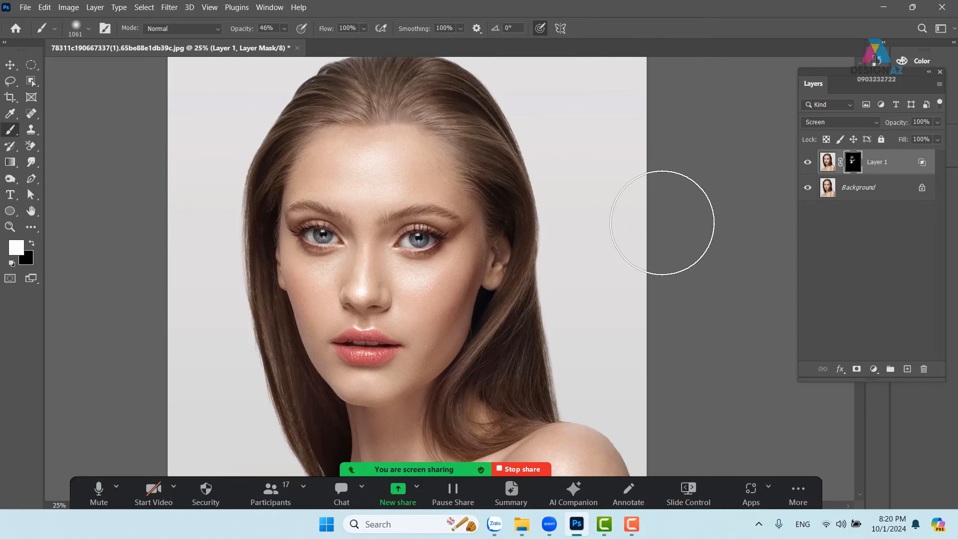
key(ctrl+plus)
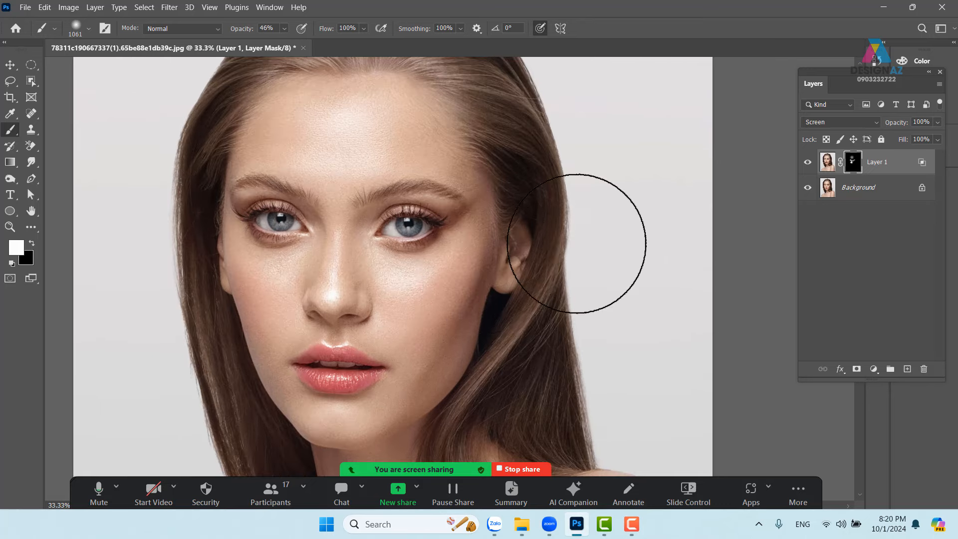
- Place a Screen-mode duplicate of the Background layer above Layer 1 and give it a layer mask inverted to black
click(886, 186)
key(ctrl+j)
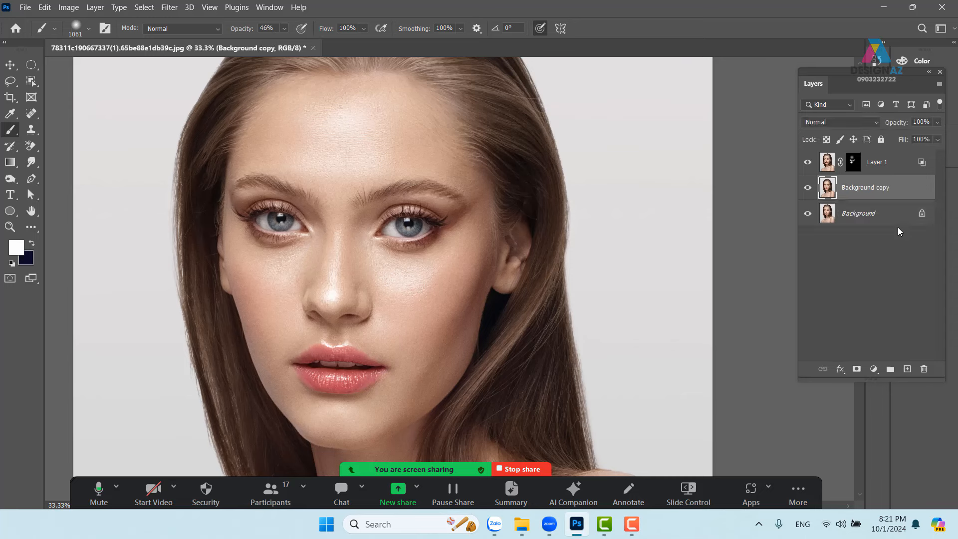
key(ctrl+bracketright)
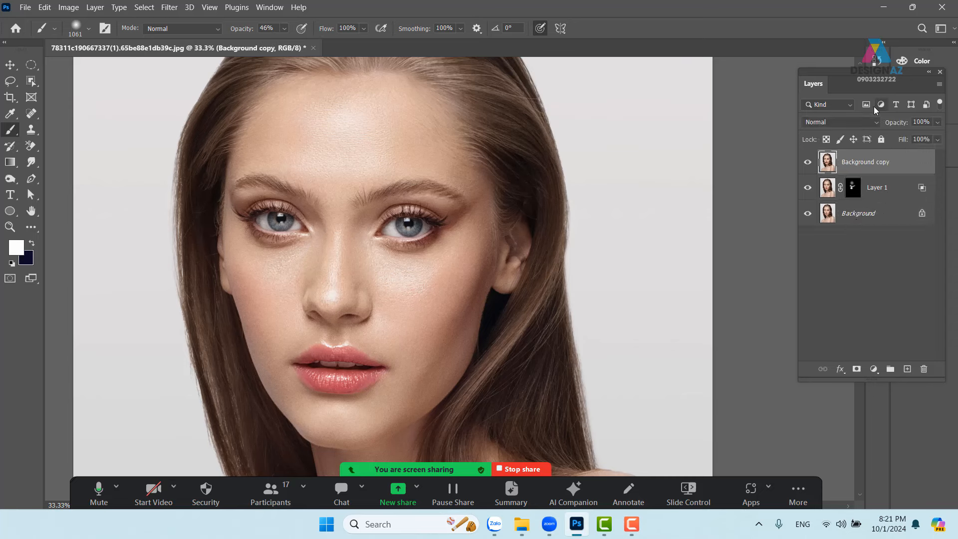
click(856, 123)
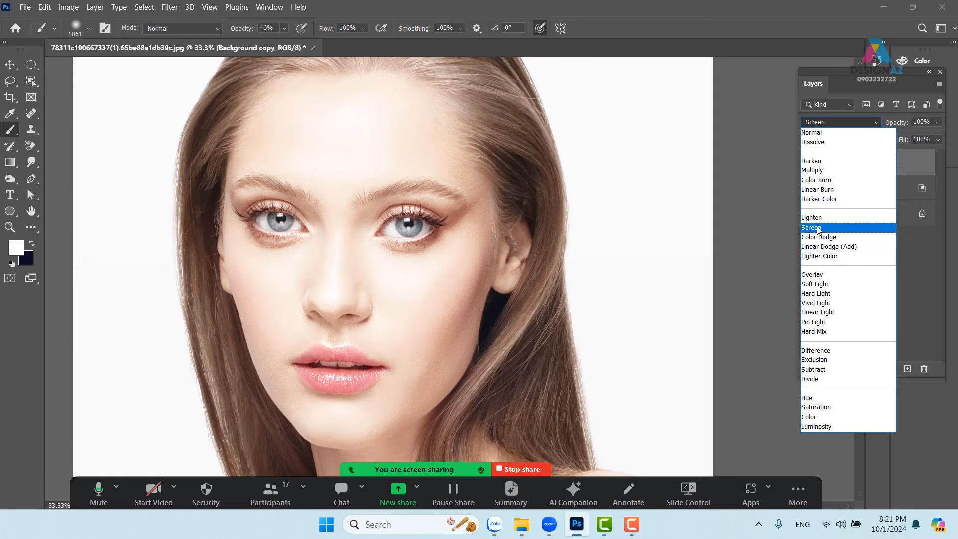
click(819, 229)
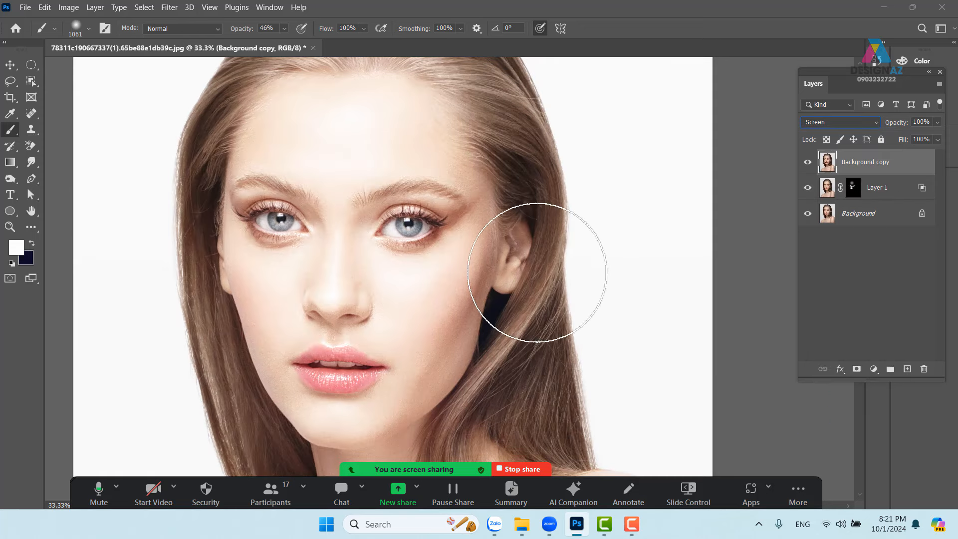
click(857, 369)
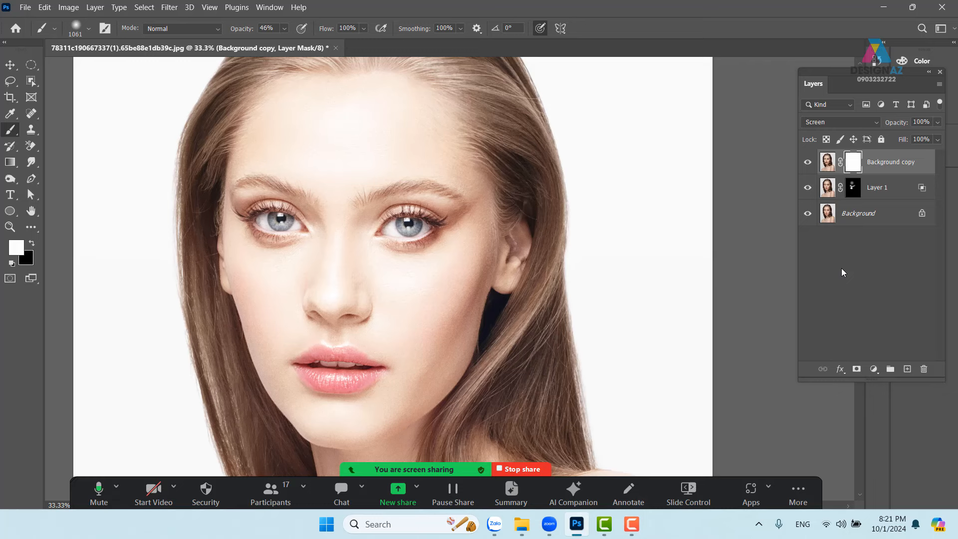
key(ctrl+i)
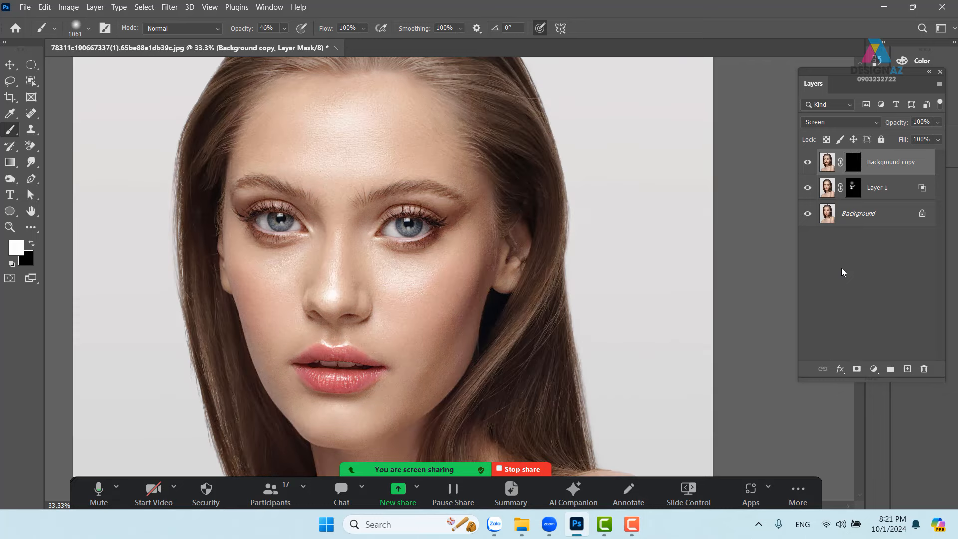
- Paint white over both irises on the Background copy layer's mask with a 149 px brush at 46% opacity
key(ctrl+plus)
key(ctrl+plus)
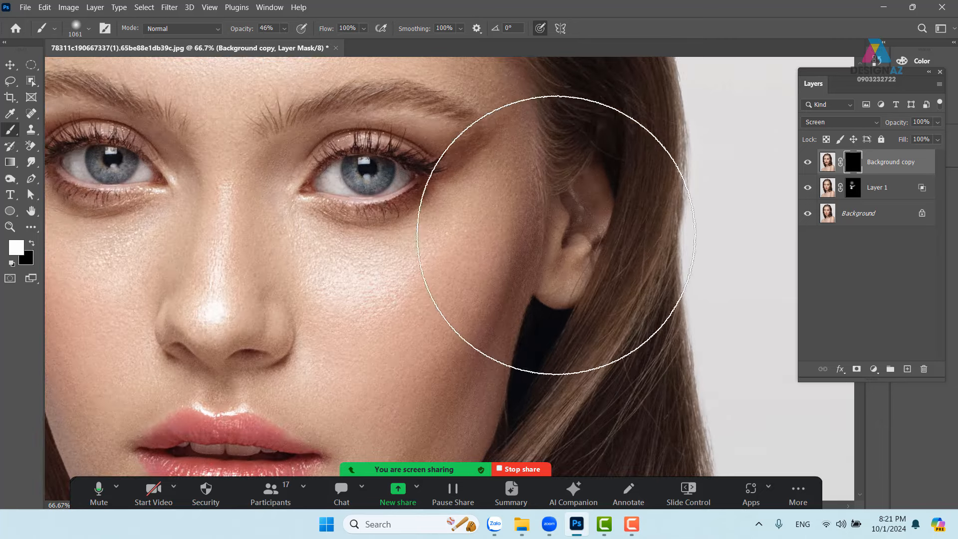
mouse_move(379, 208)
mouse_down()
mouse_move(386, 269)
mouse_move(458, 265)
mouse_move(469, 273)
mouse_up()
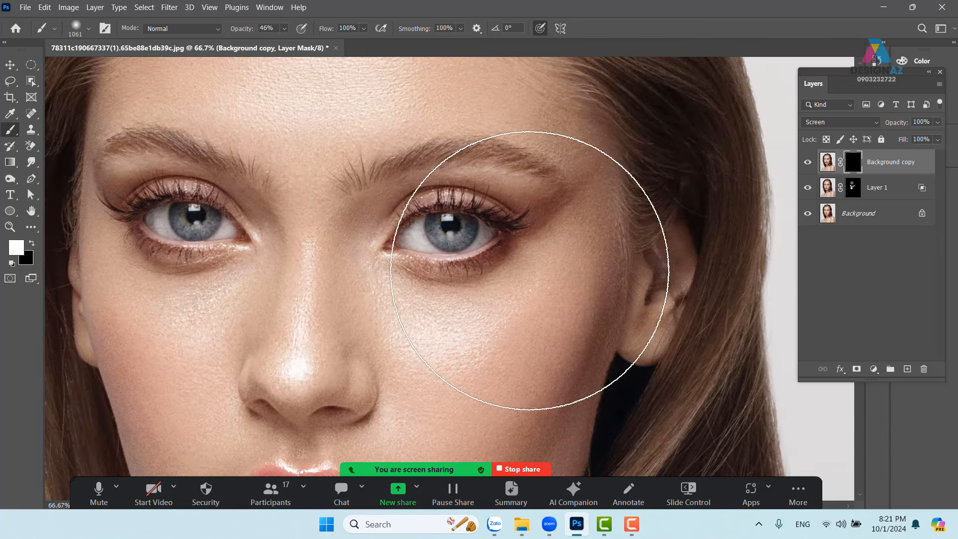
mouse_move(526, 267)
mouse_down()
mouse_move(379, 253)
mouse_move(330, 263)
mouse_up()
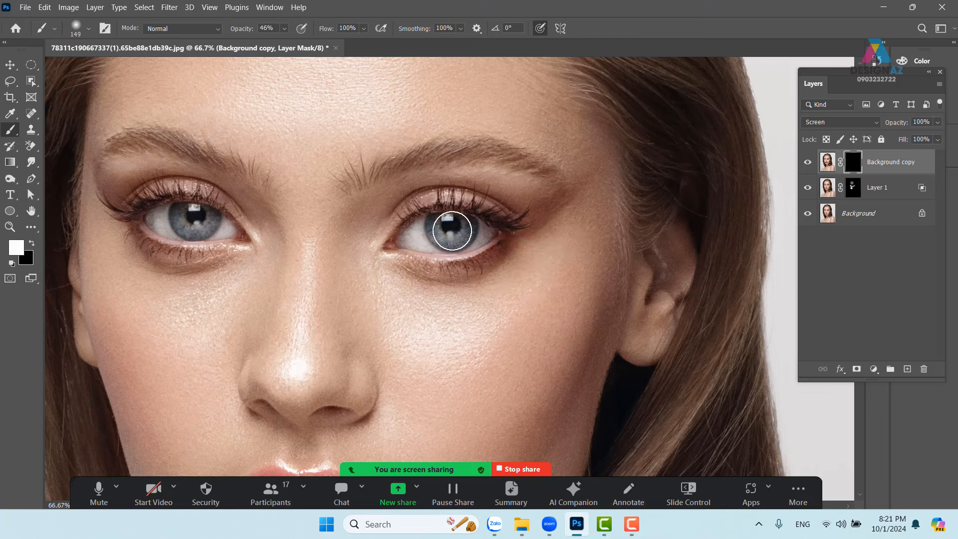
click(453, 231)
mouse_move(459, 228)
mouse_down()
mouse_move(427, 222)
mouse_move(464, 225)
mouse_up()
mouse_move(257, 229)
mouse_down()
mouse_move(181, 213)
mouse_move(195, 233)
mouse_up()
- Compare the brightened eyes in the portrait with the Background copy layer hidden and shown
key(ctrl+minus)
key(ctrl+minus)
key(ctrl+minus)
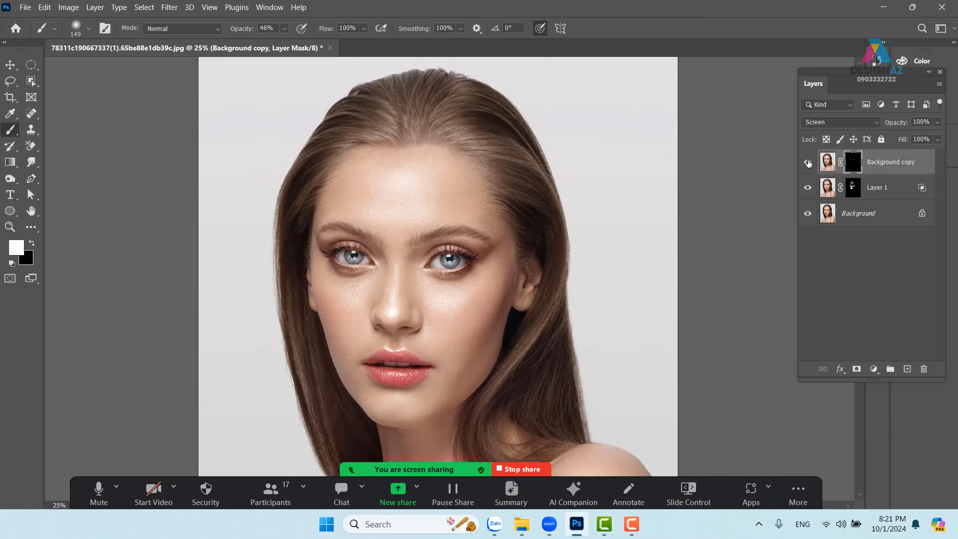
click(809, 163)
click(808, 162)
- Try brightening the hair beside the face by painting white on the Background copy's mask with a 367 px brush, and undo the strokes
alt+right_click(495, 161)
drag(497, 162, 515, 163)
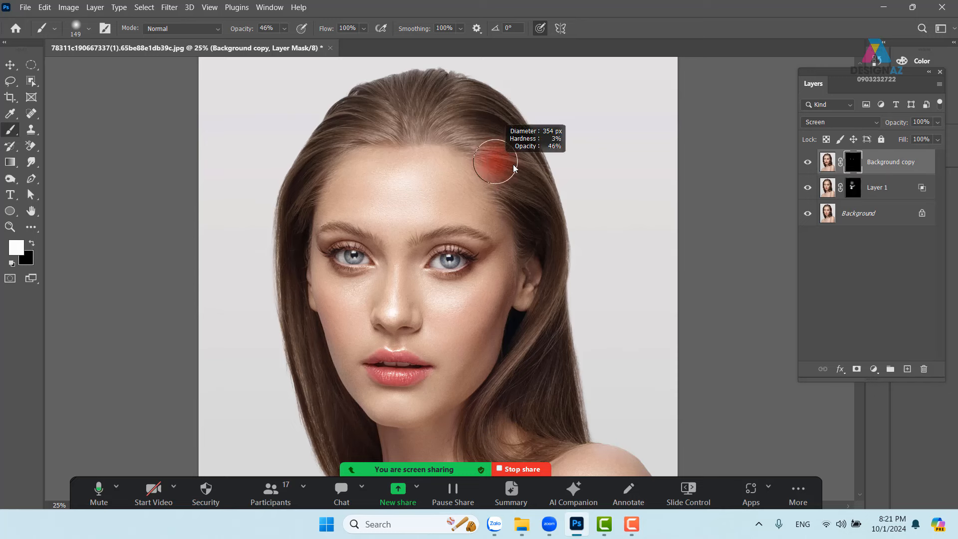
mouse_move(466, 140)
mouse_down()
mouse_move(502, 146)
mouse_move(548, 184)
mouse_move(562, 221)
mouse_move(548, 307)
mouse_up()
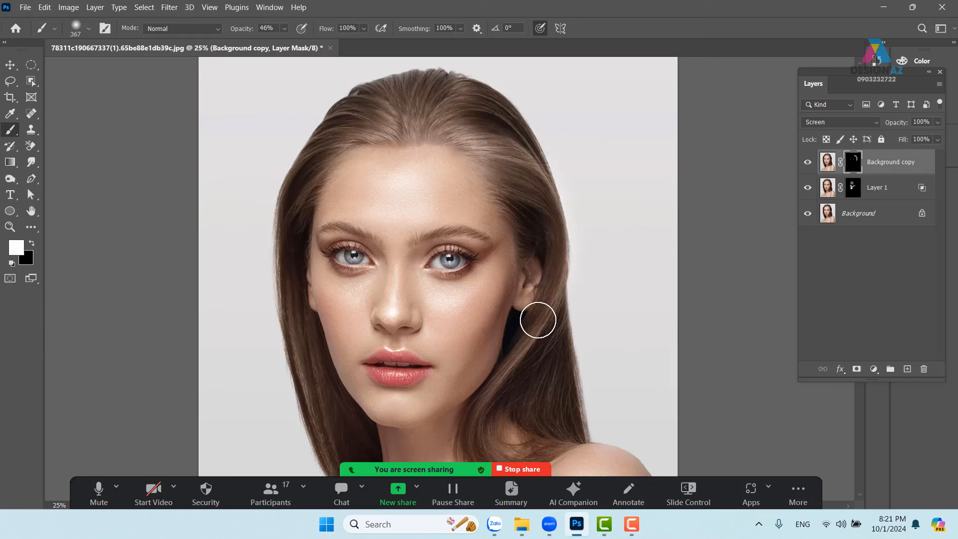
key(ctrl+z)
mouse_move(472, 148)
mouse_down()
mouse_move(530, 197)
mouse_move(541, 331)
mouse_move(478, 445)
mouse_up()
drag(543, 385, 538, 298)
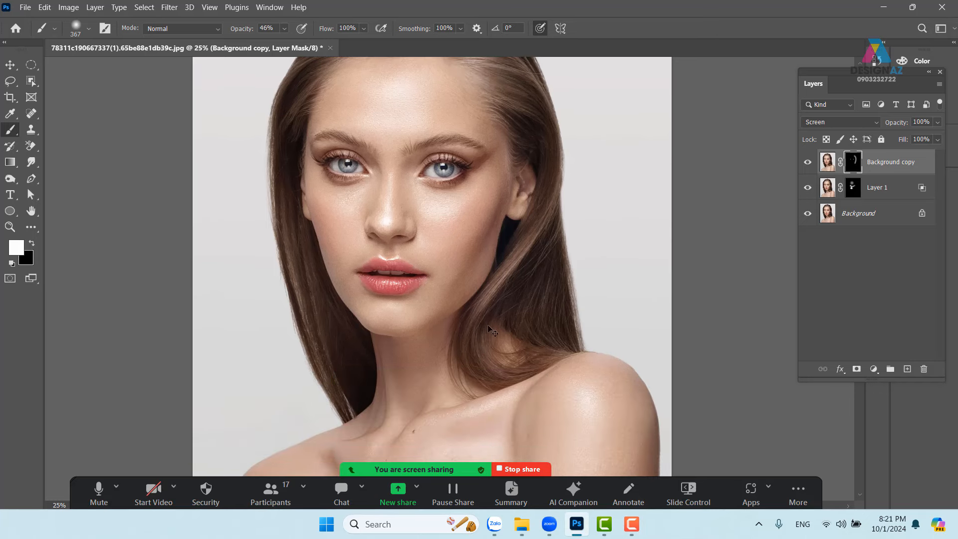
key(ctrl+z)
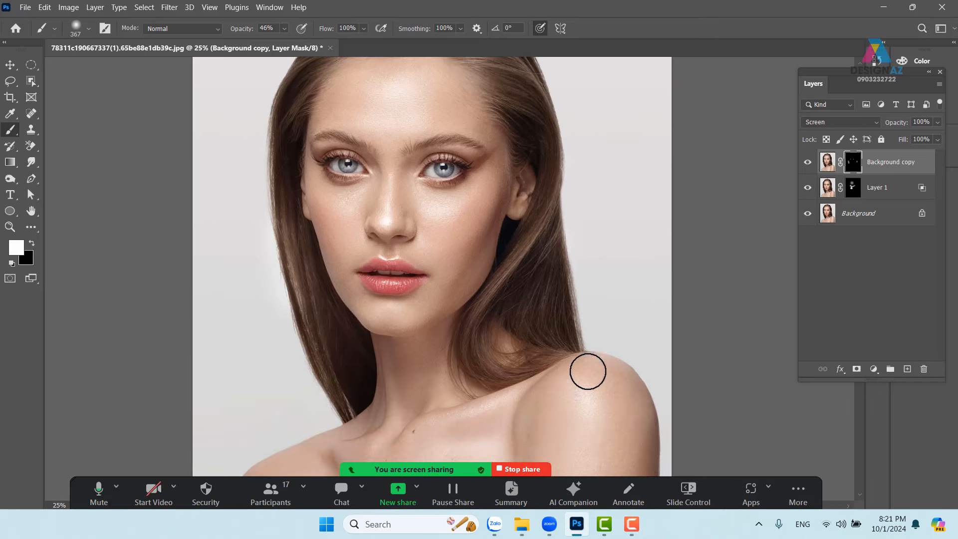
drag(627, 389, 601, 278)
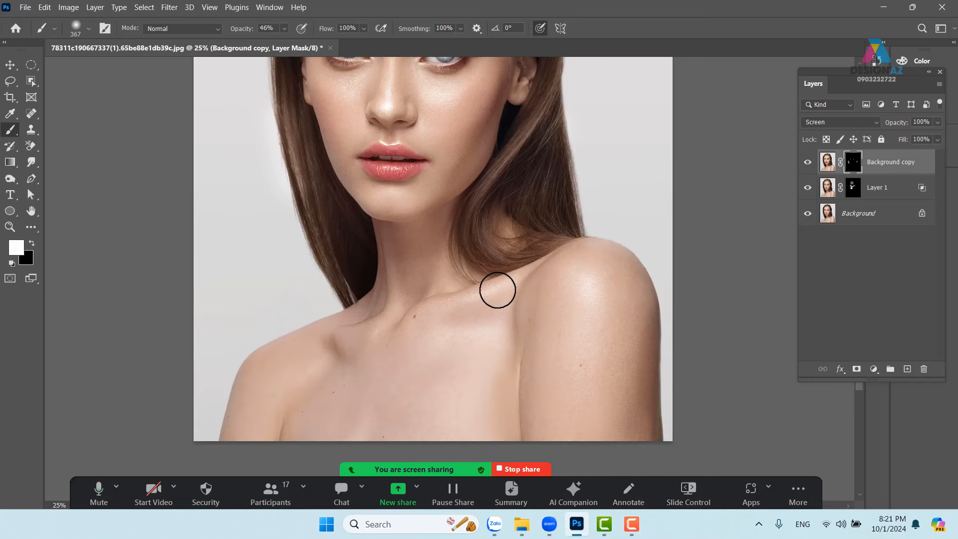
drag(473, 180, 475, 250)
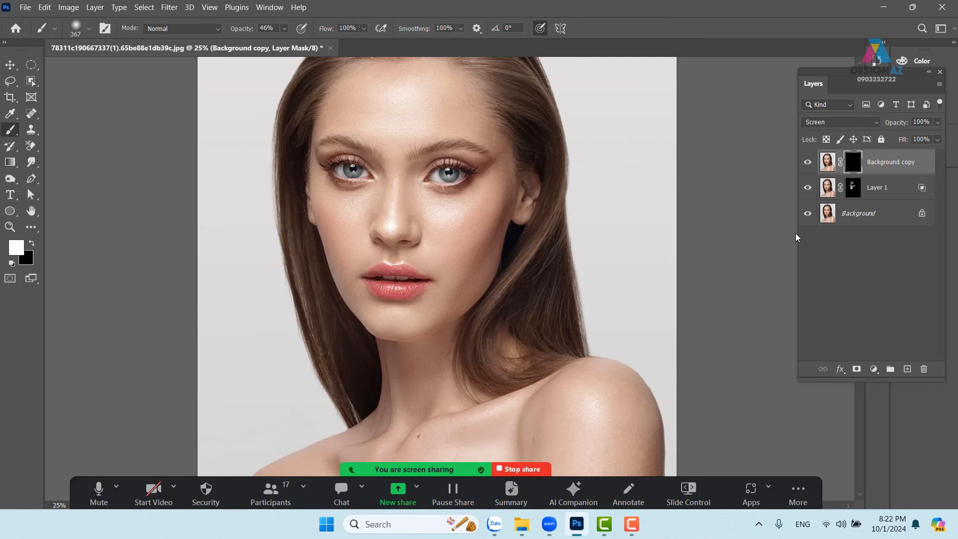
- Invert the Background copy's mask to white and limit the layer with Blend If, setting the Current Layer black slider to 142 / 229
key(ctrl+i)
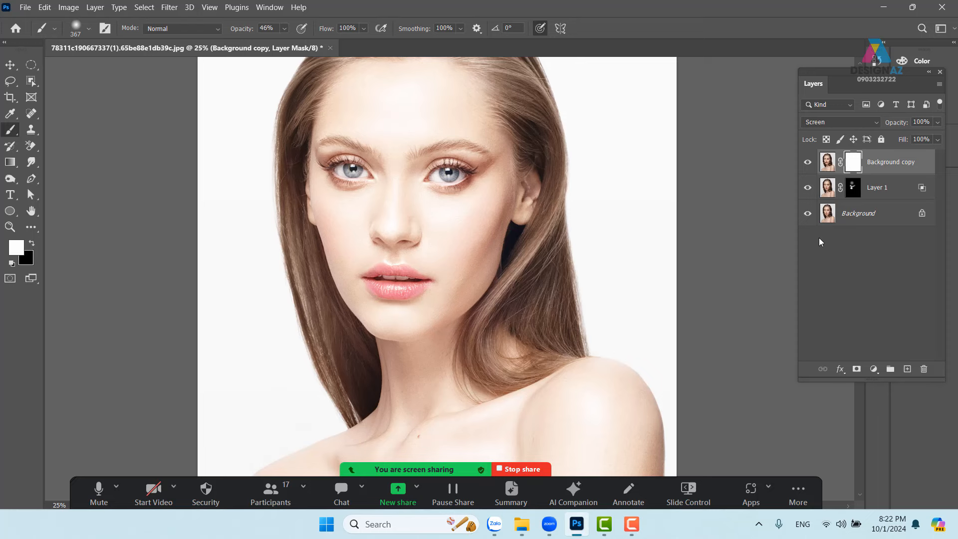
right_click(906, 167)
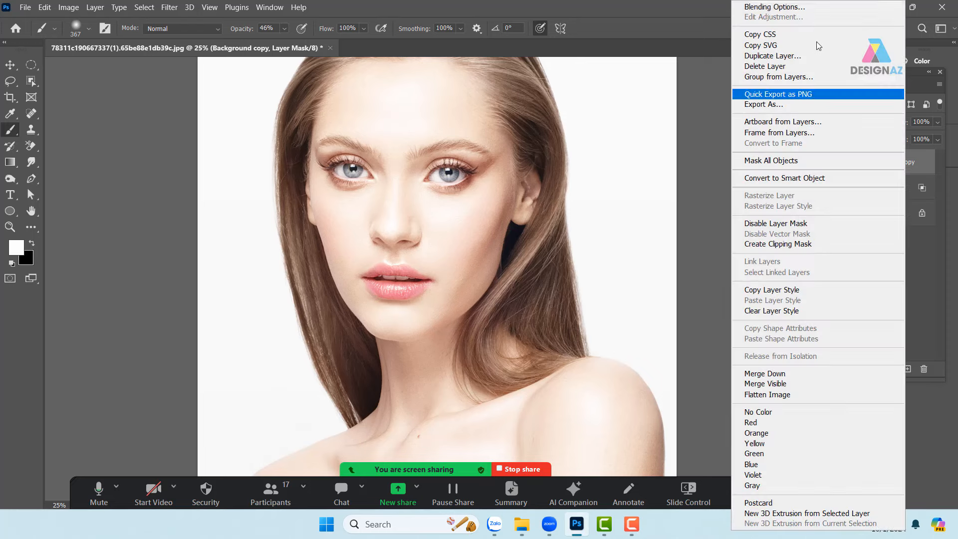
click(802, 8)
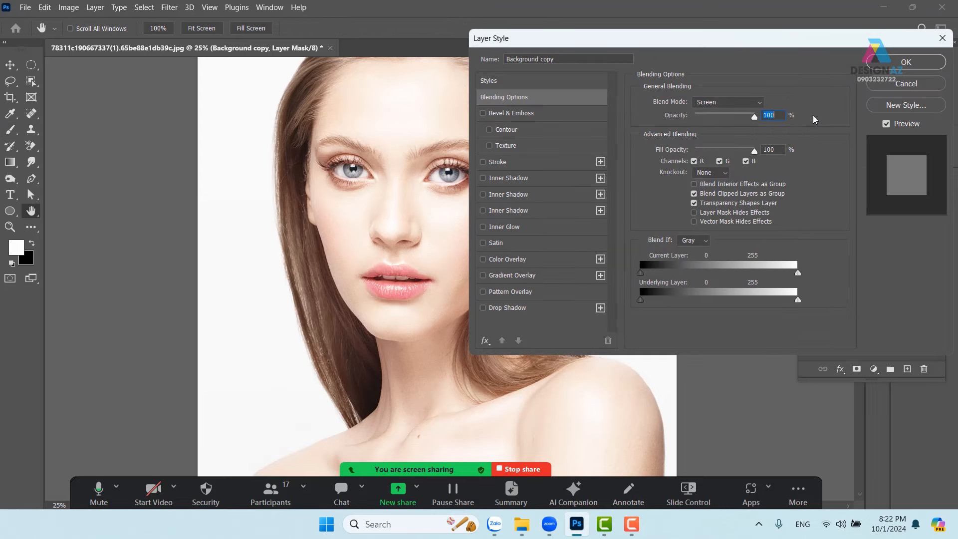
drag(696, 42, 796, 18)
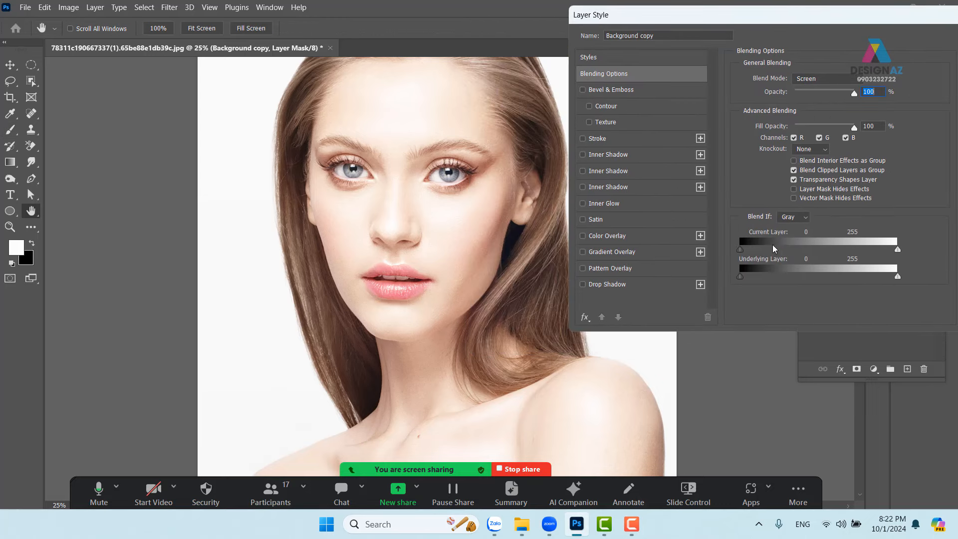
drag(741, 248, 819, 244)
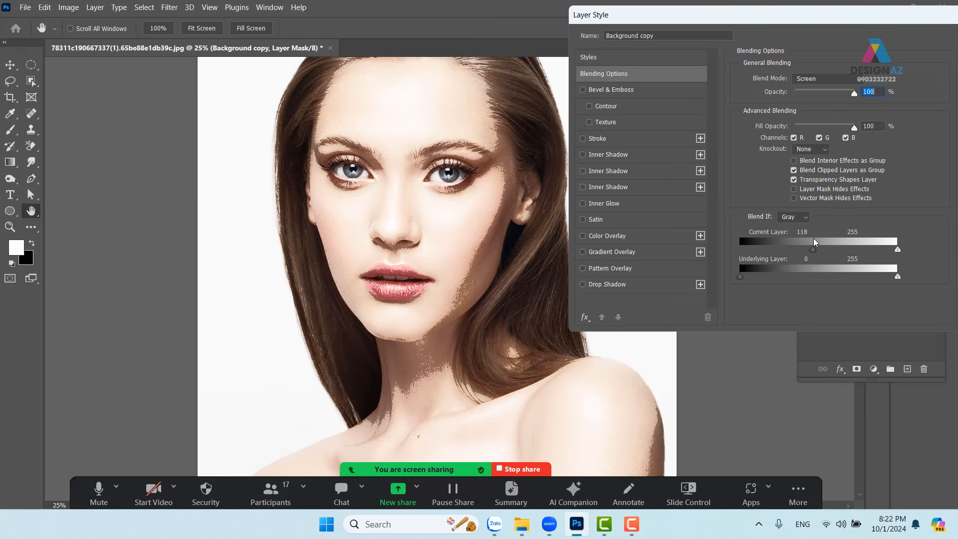
drag(459, 283, 415, 98)
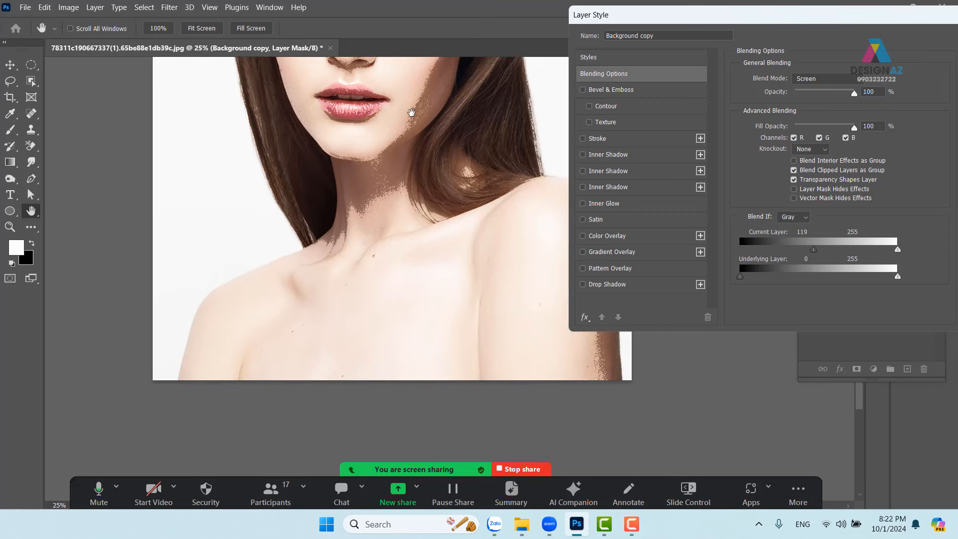
drag(814, 248, 867, 251)
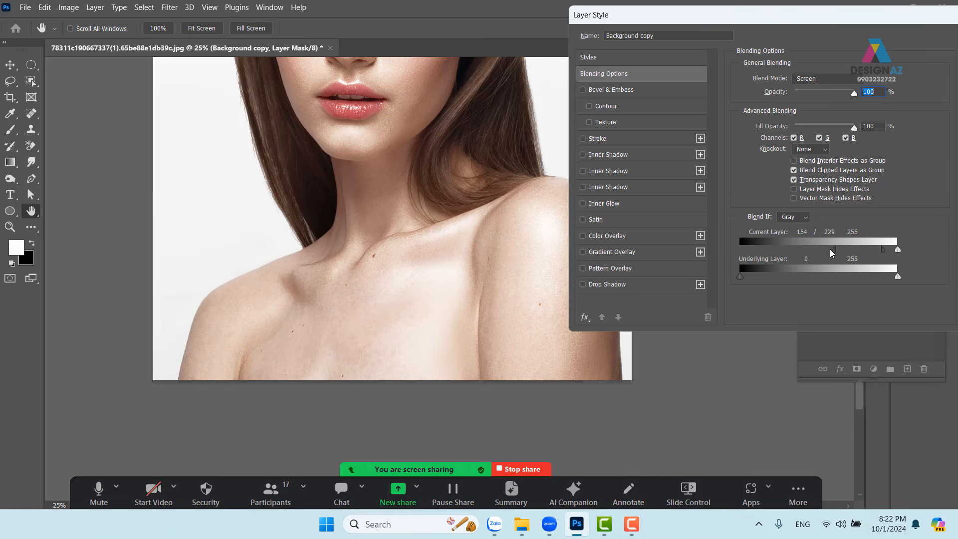
mouse_move(832, 252)
mouse_down()
mouse_move(812, 251)
mouse_move(832, 252)
mouse_up()
drag(886, 18, 742, 38)
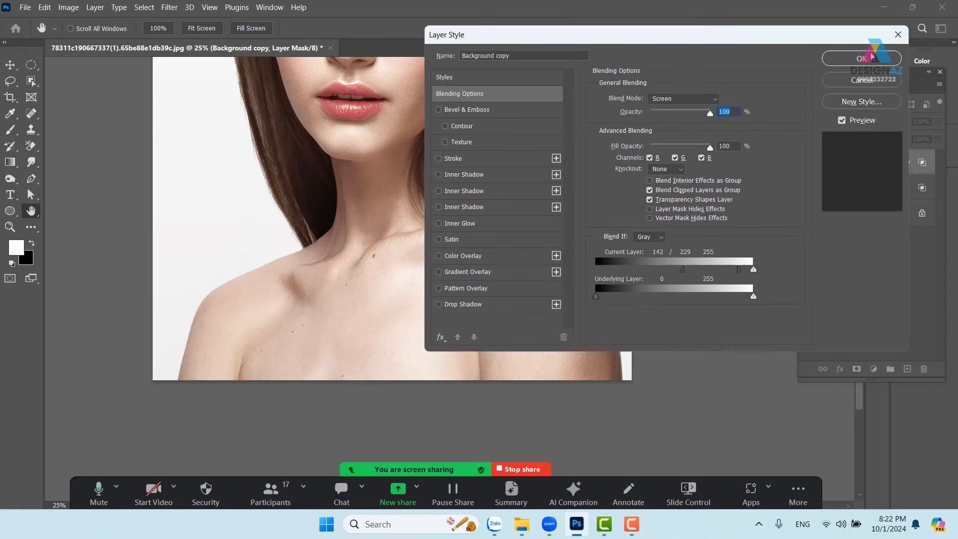
click(872, 53)
- Invert the Background copy's mask to black and paint white over the shoulder, chest and face with a 1909 px brush
drag(473, 120, 618, 173)
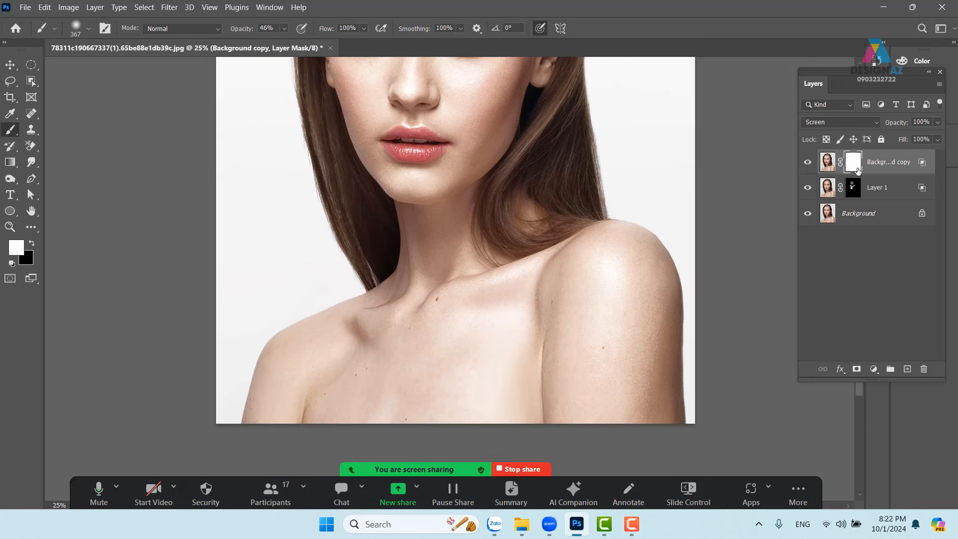
key(ctrl+i)
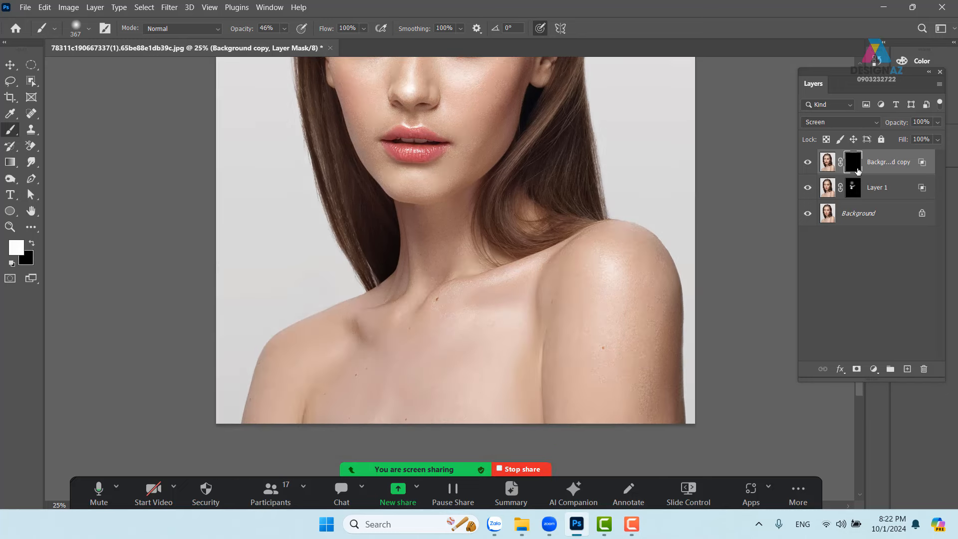
drag(485, 292, 617, 271)
click(596, 294)
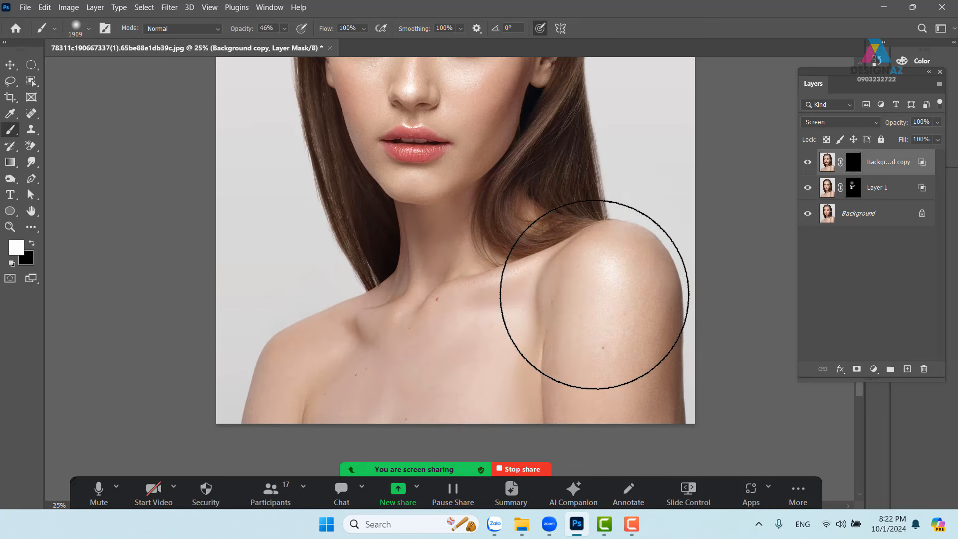
click(592, 353)
mouse_move(590, 363)
mouse_down()
mouse_move(592, 430)
mouse_move(467, 379)
mouse_move(317, 417)
mouse_move(529, 336)
mouse_move(494, 438)
mouse_up()
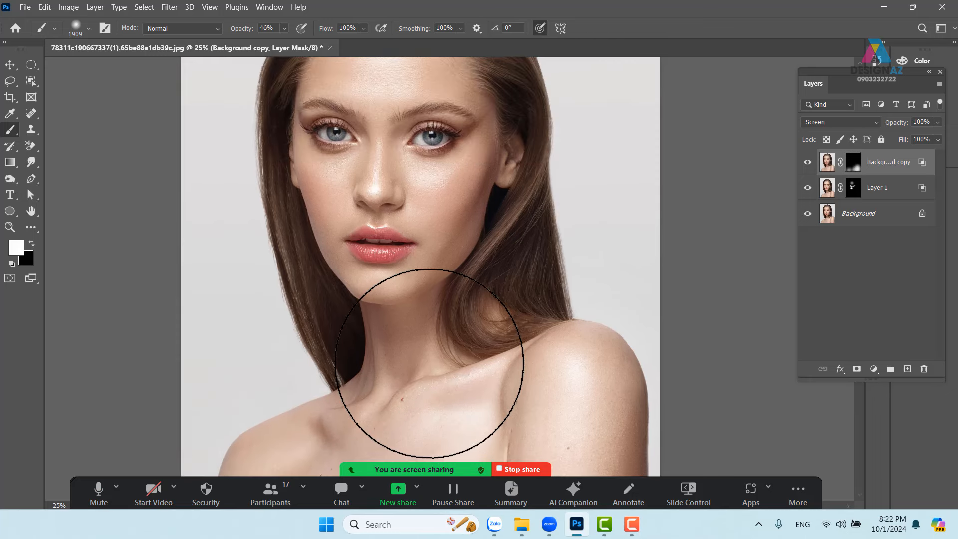
drag(507, 303, 474, 364)
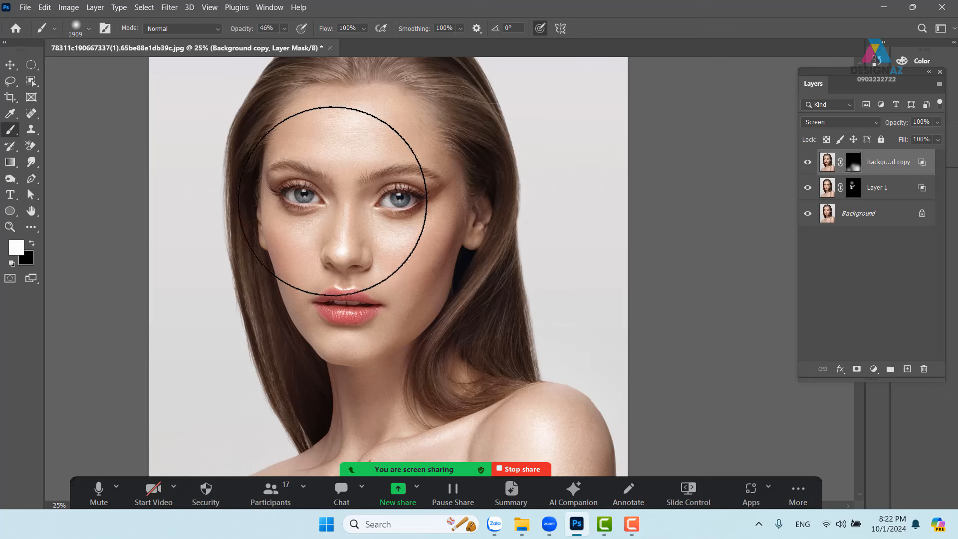
click(342, 199)
- Compare the brightened skin with the original Background layer alone and view the whole portrait
drag(600, 285, 584, 250)
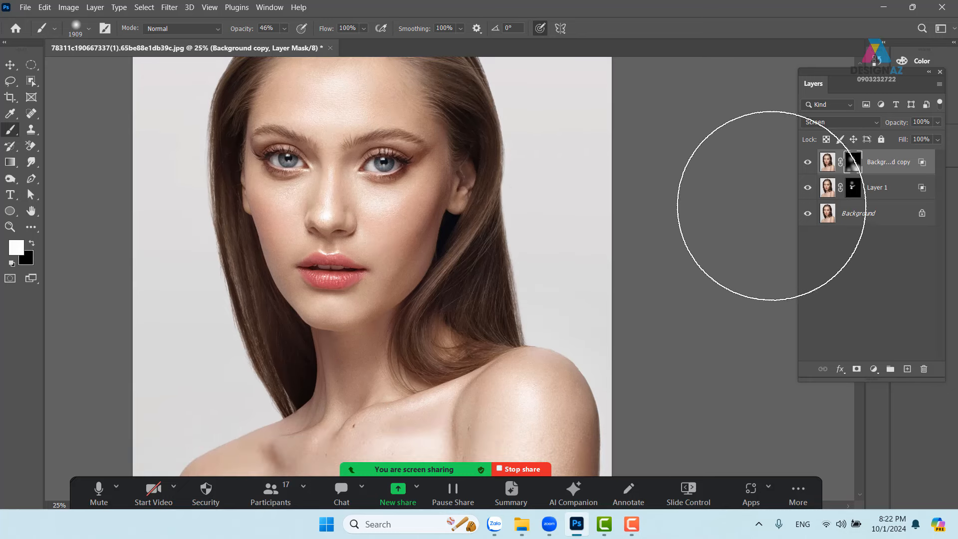
alt+click(809, 214)
alt+click(808, 214)
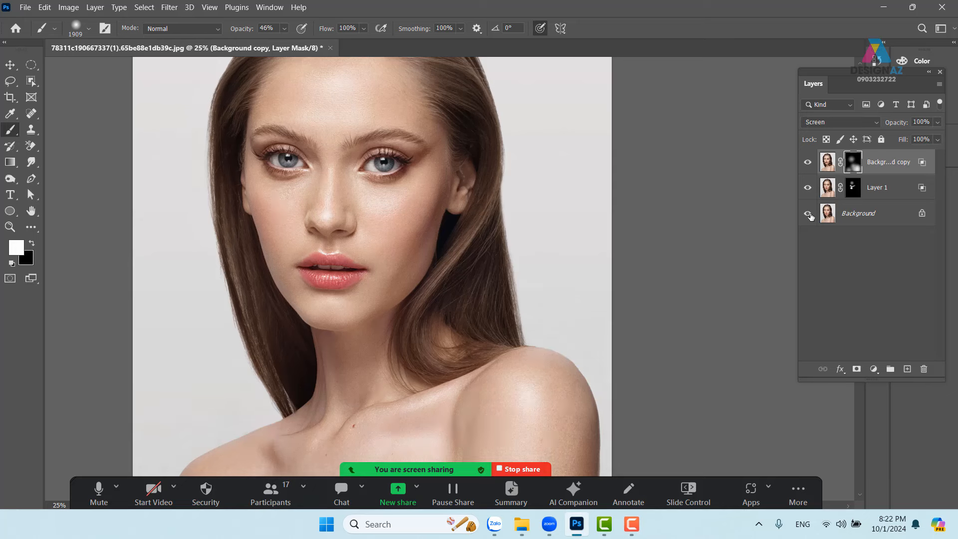
key(ctrl+minus)
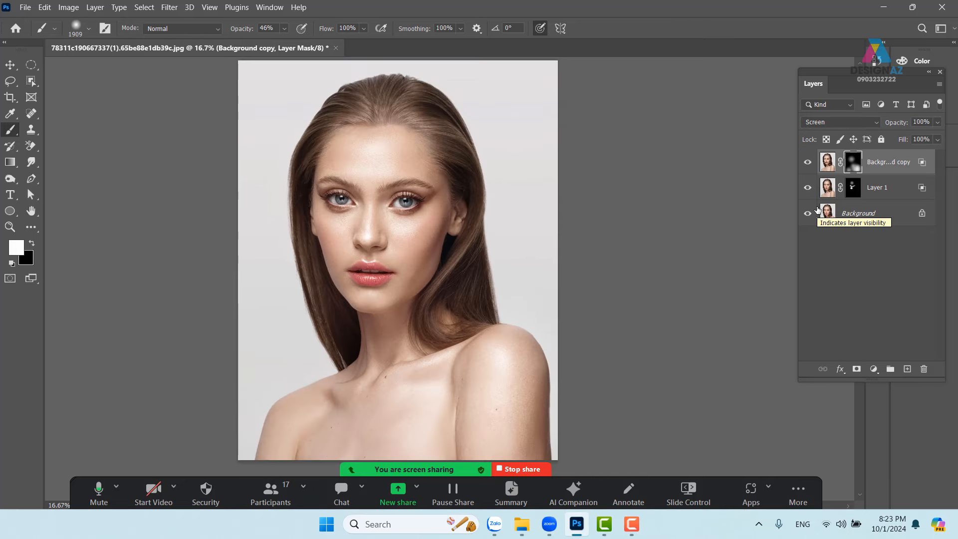
- Duplicate the Background layer, move the duplicate to the top of the layer stack and set its blend mode to Multiply
click(888, 216)
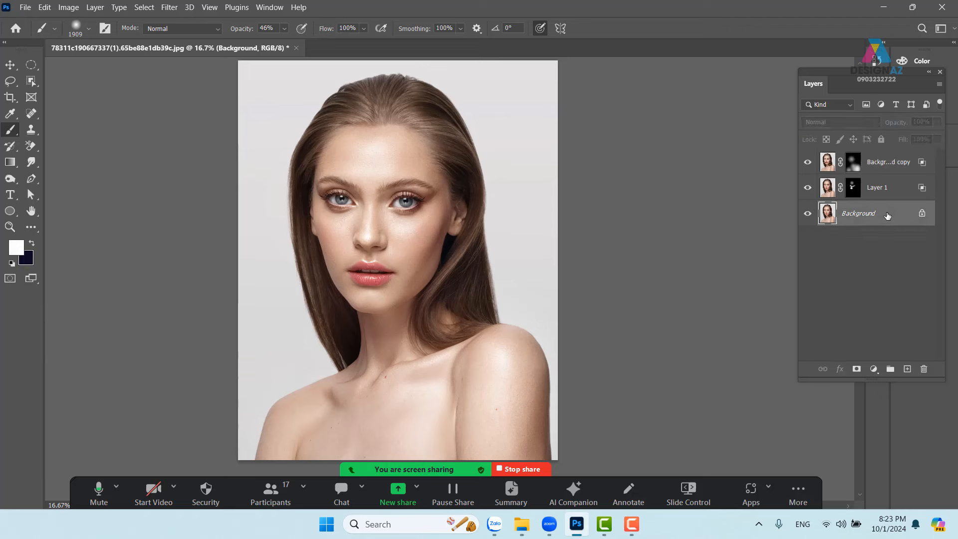
key(ctrl+j)
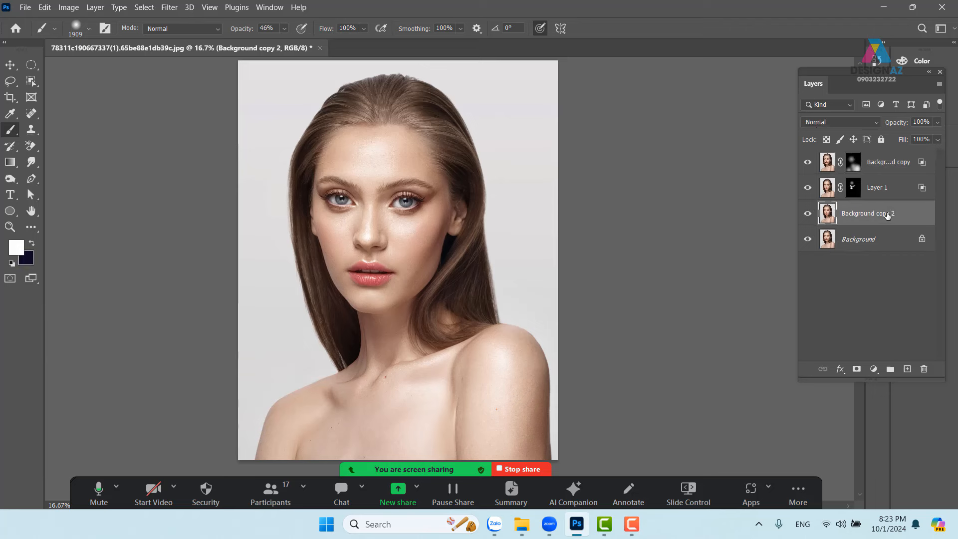
key(ctrl+shift+bracketright)
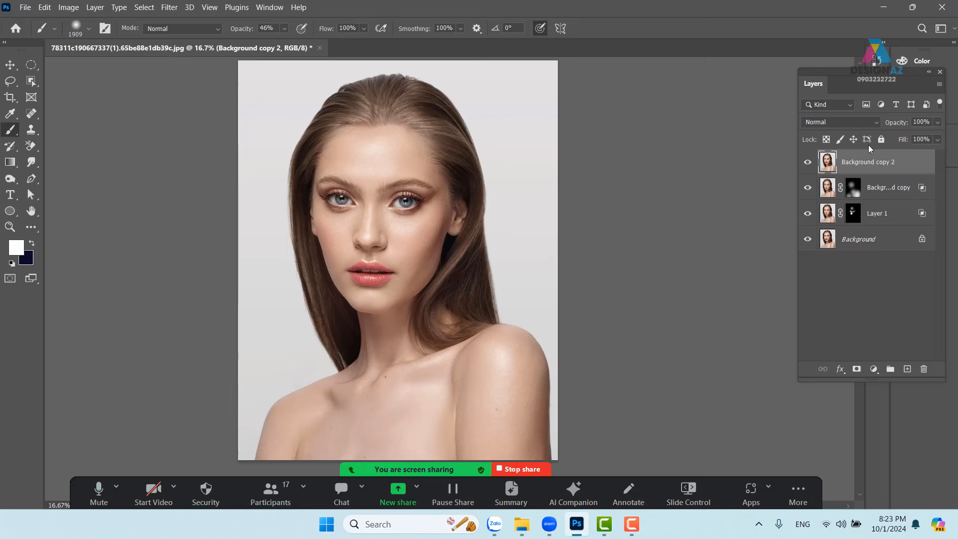
click(856, 122)
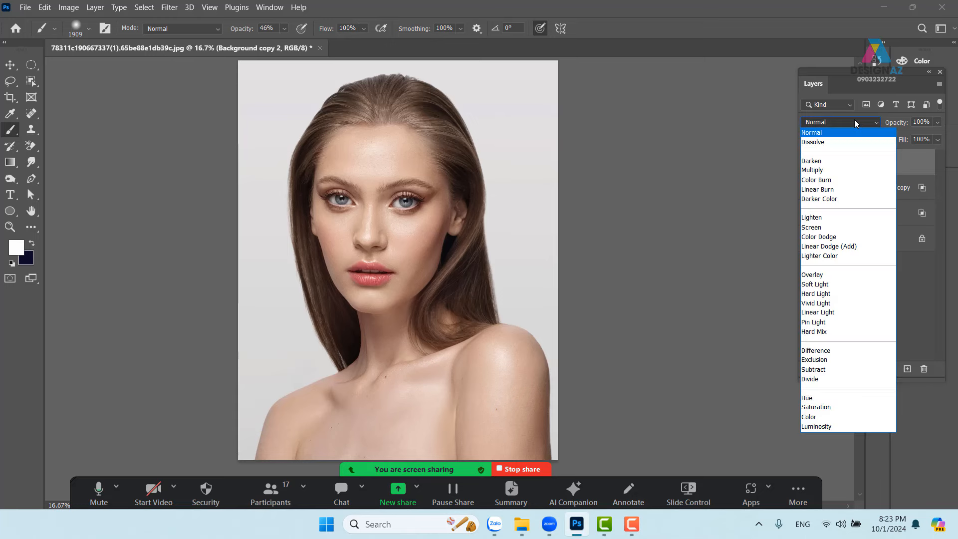
click(812, 170)
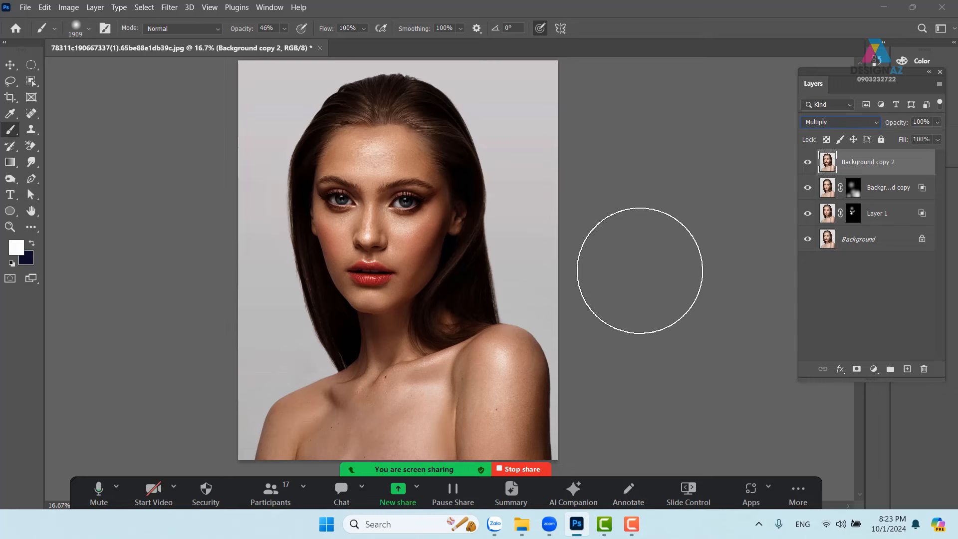
- Limit the Background copy 2 layer with Blend If, splitting the Current Layer white slider to 34 / 195
key(ctrl+plus)
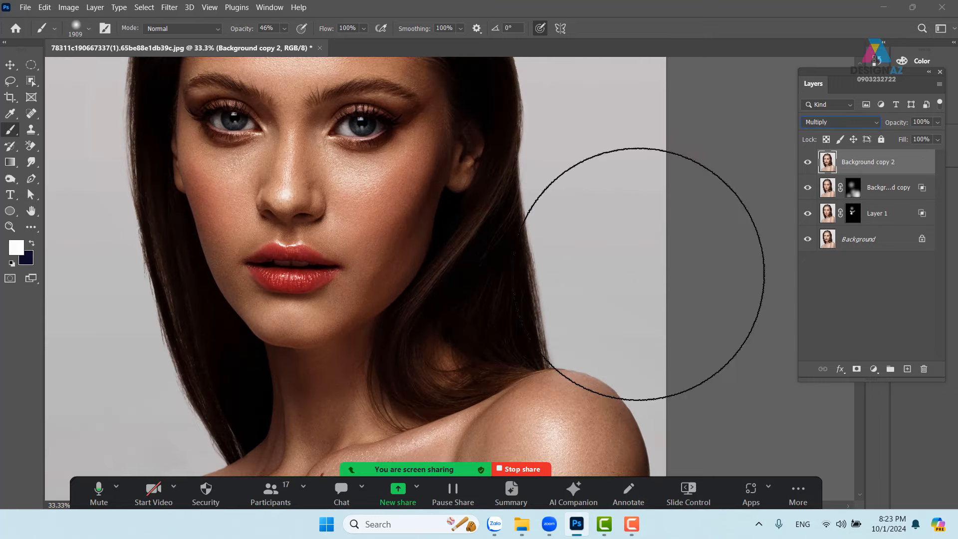
key(ctrl+plus)
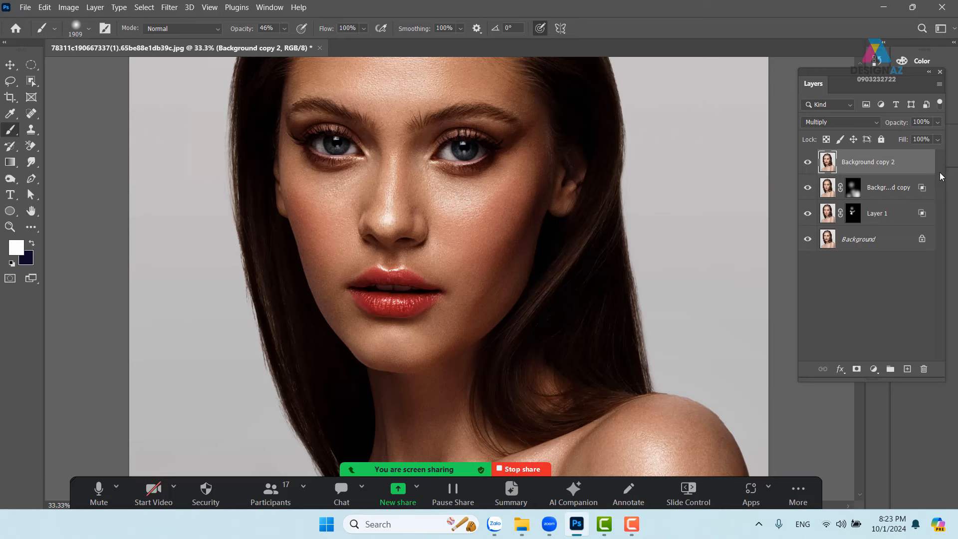
right_click(898, 165)
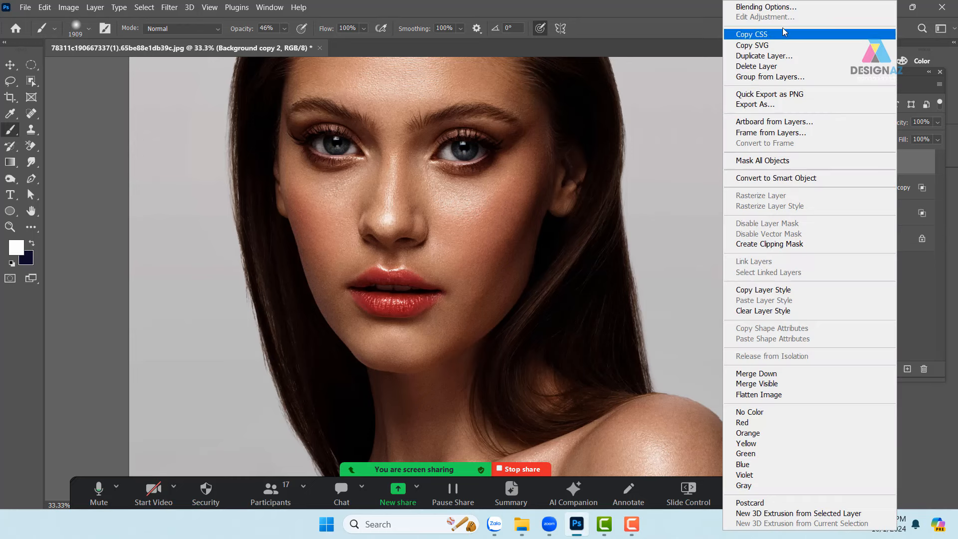
click(784, 8)
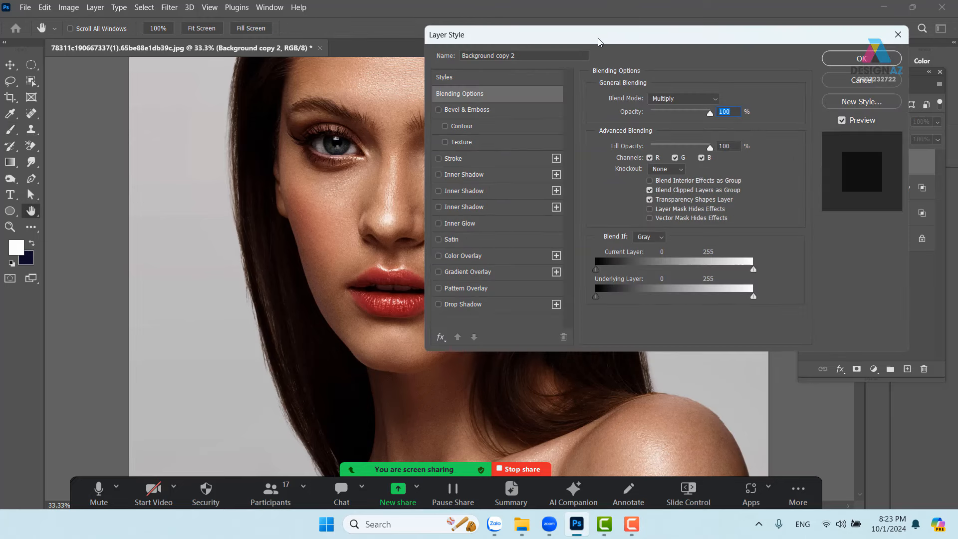
drag(584, 37, 664, 43)
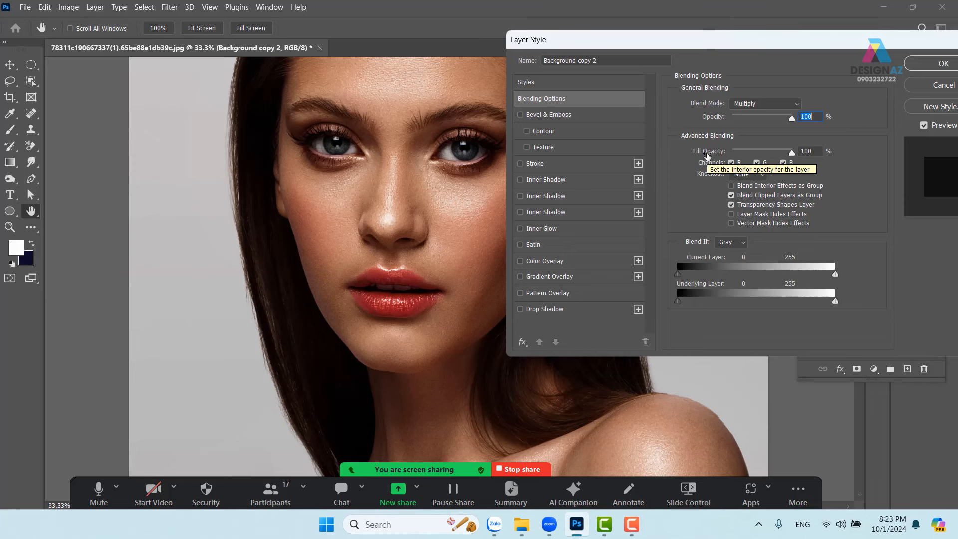
drag(700, 45, 771, 38)
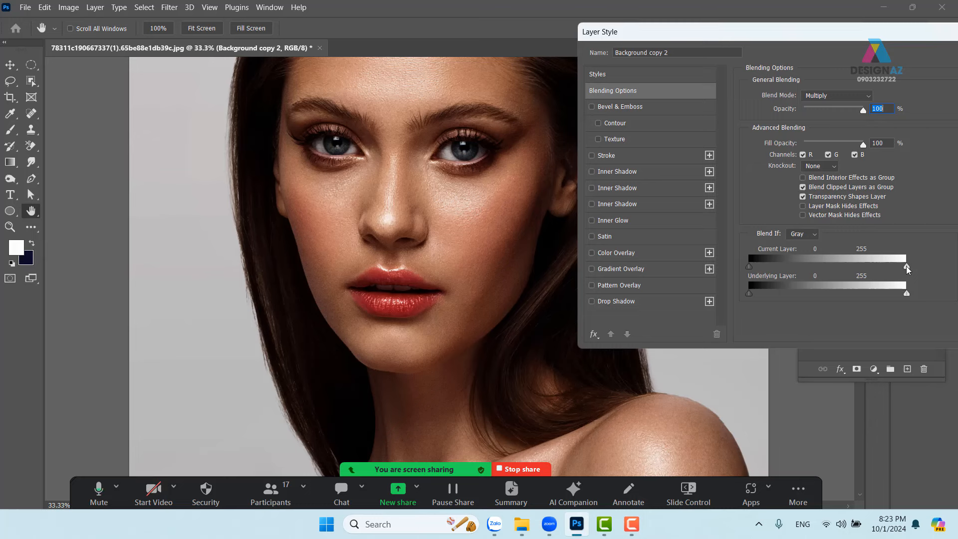
drag(906, 266, 846, 270)
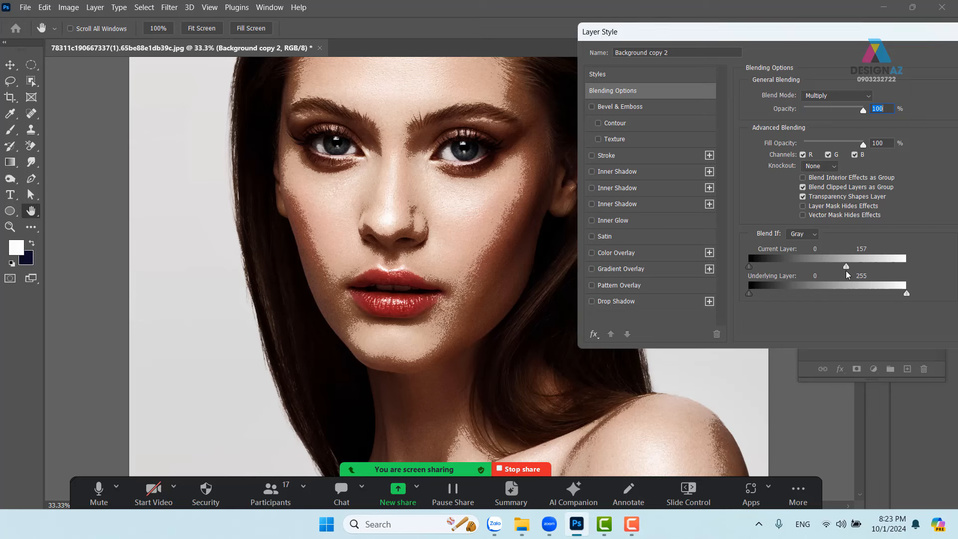
drag(847, 269, 780, 268)
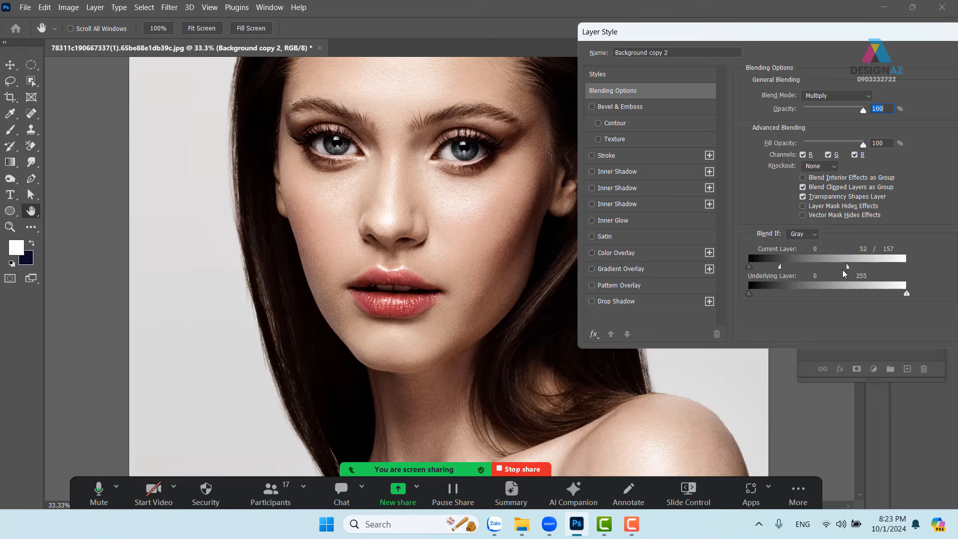
drag(847, 270, 871, 271)
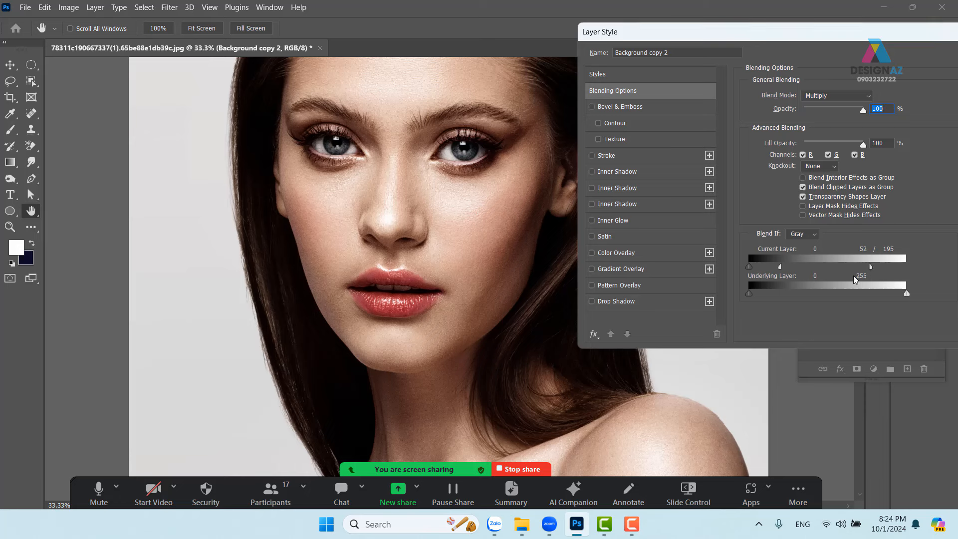
drag(781, 269, 773, 273)
drag(883, 35, 511, 119)
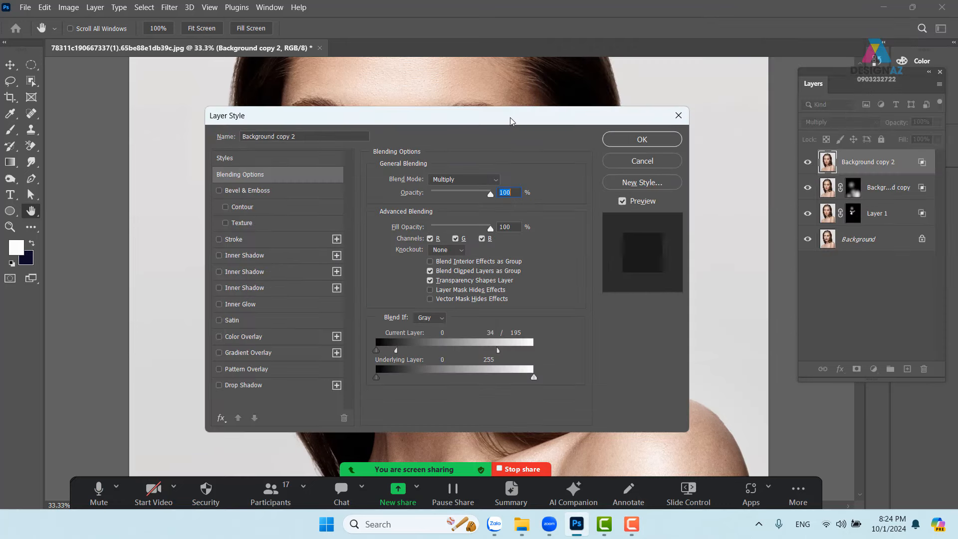
click(642, 140)
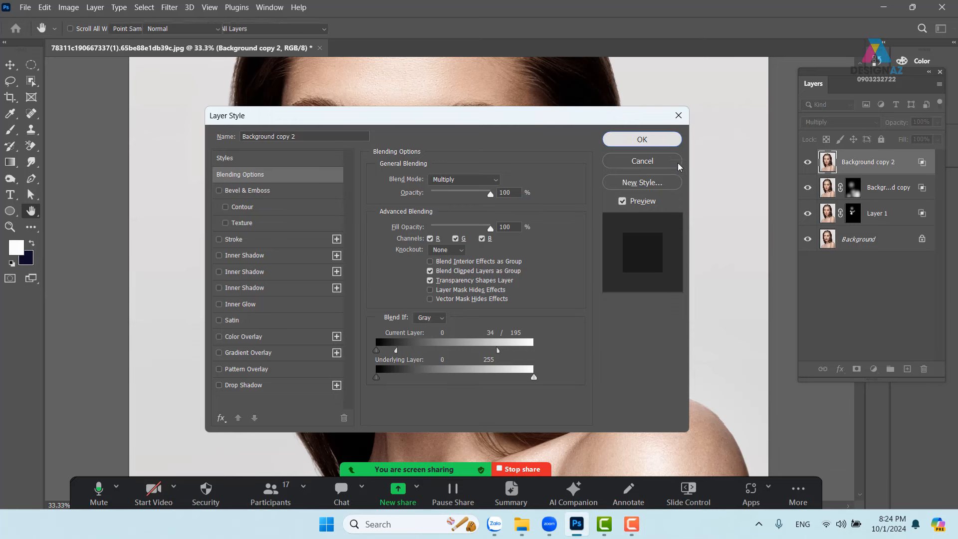
- Compare the portrait with and without the Multiply layer's darkening
click(807, 162)
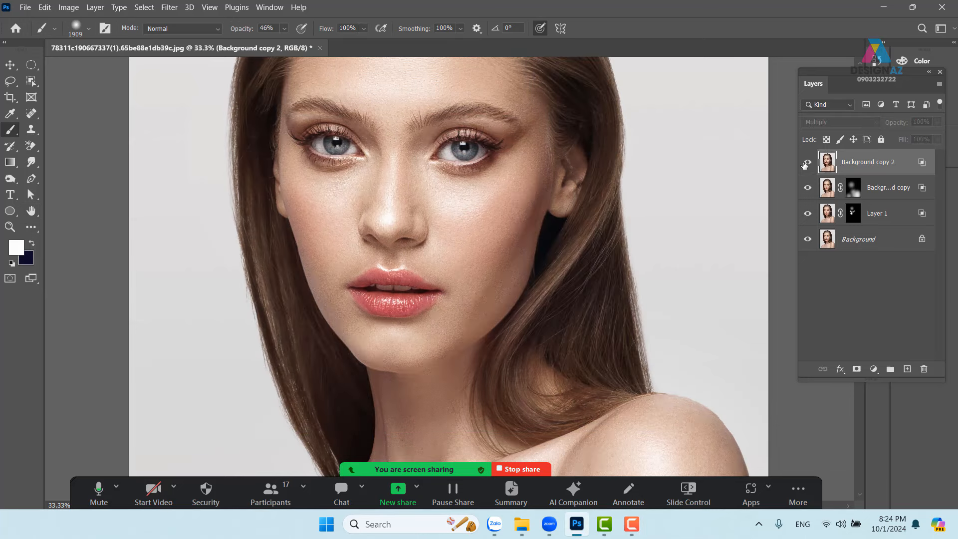
click(806, 163)
click(805, 163)
click(806, 164)
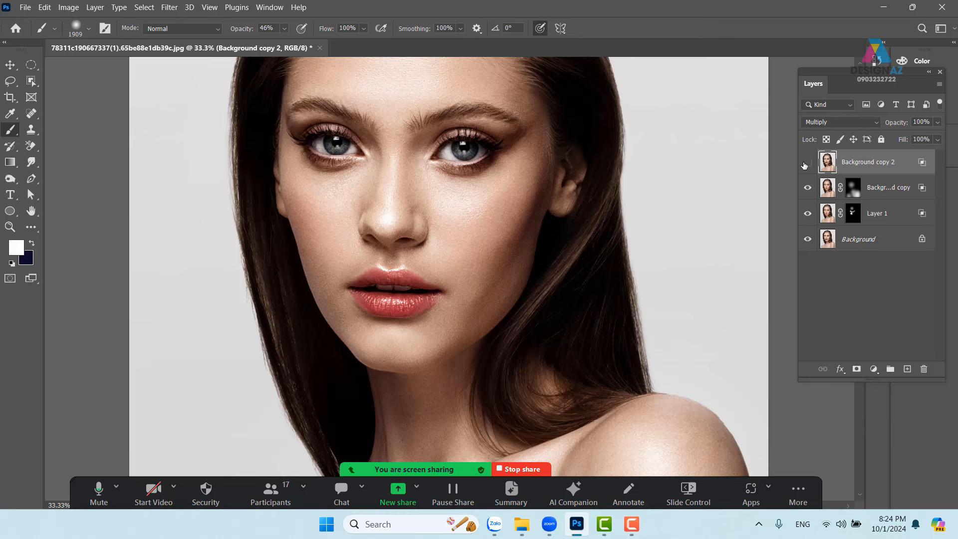
click(805, 164)
click(806, 163)
- Add a black mask to Background copy 2 and paint white over the cheeks, eyes and jaw with a 997 px brush
click(857, 368)
key(ctrl+i)
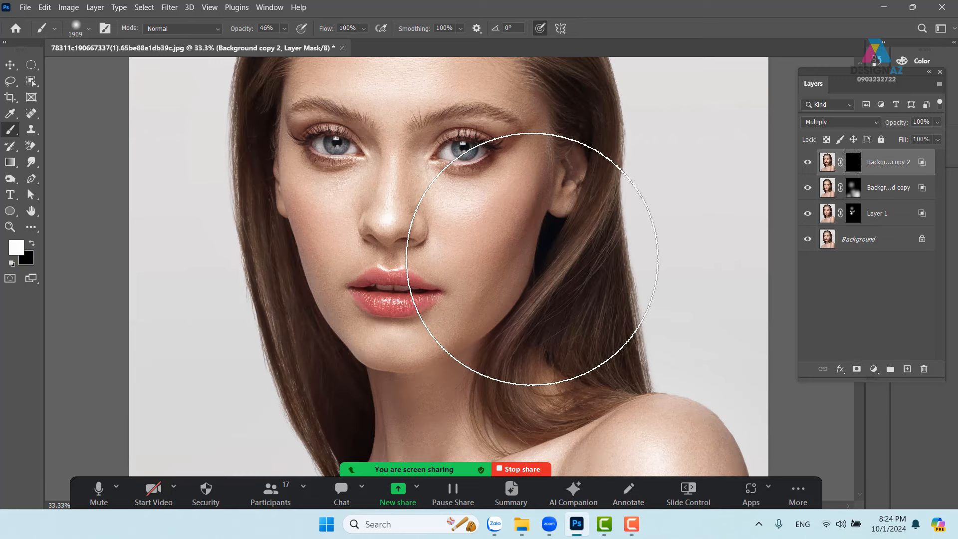
mouse_move(551, 250)
mouse_down()
mouse_move(480, 262)
mouse_move(425, 291)
mouse_up()
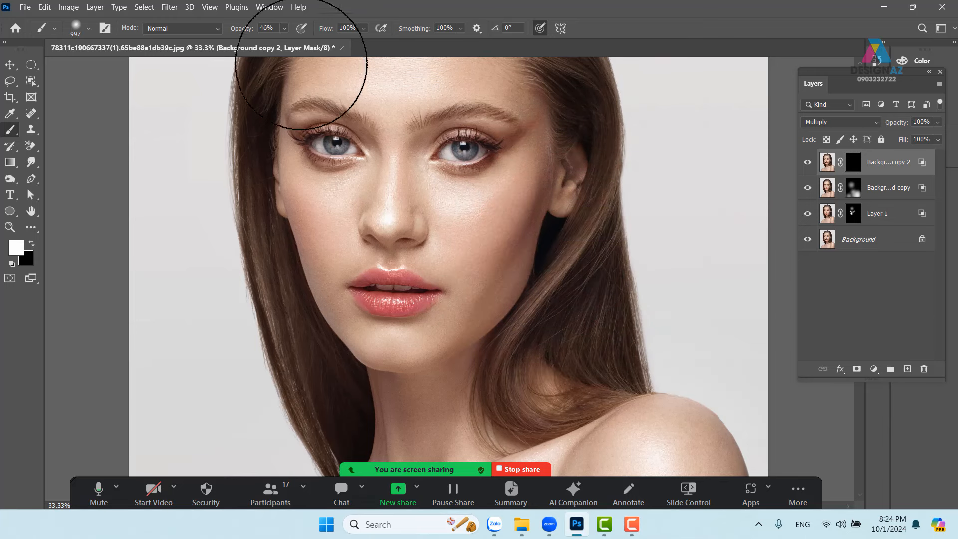
mouse_move(529, 195)
mouse_down()
mouse_move(522, 188)
mouse_move(472, 304)
mouse_move(406, 372)
mouse_move(419, 370)
mouse_up()
drag(557, 235, 547, 273)
click(447, 192)
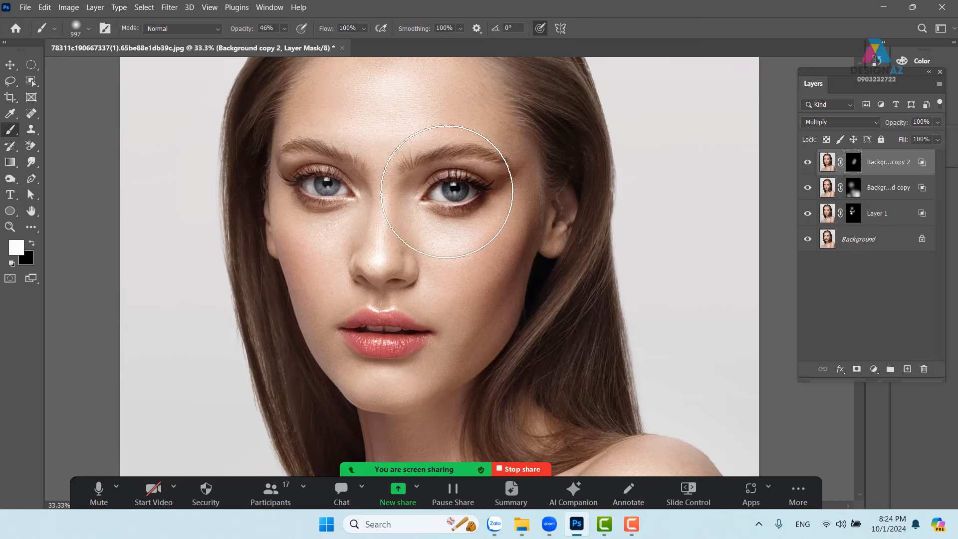
drag(308, 216, 300, 188)
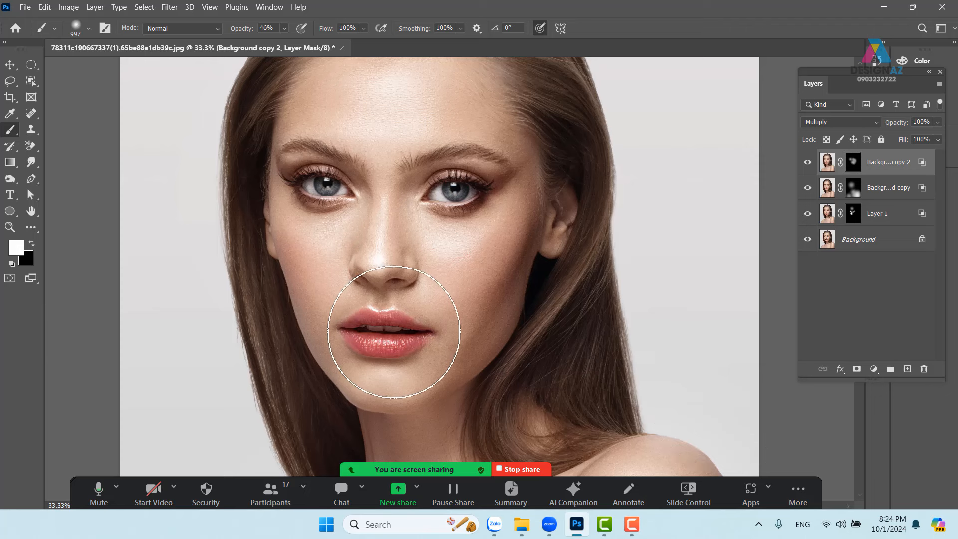
drag(500, 331, 524, 274)
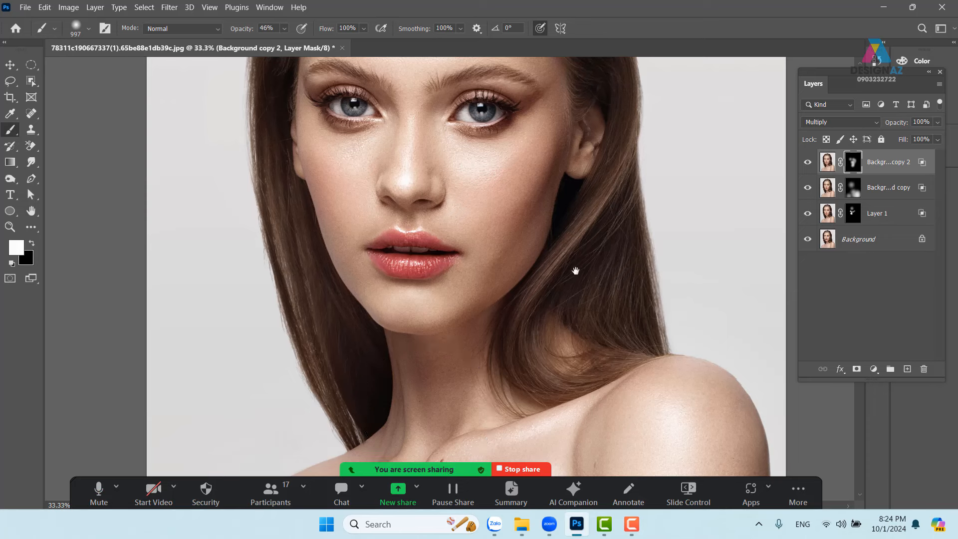
- Paint white on the Background copy 2 mask around the side of the face, neck and shoulders to deepen their shadows
drag(573, 270, 530, 395)
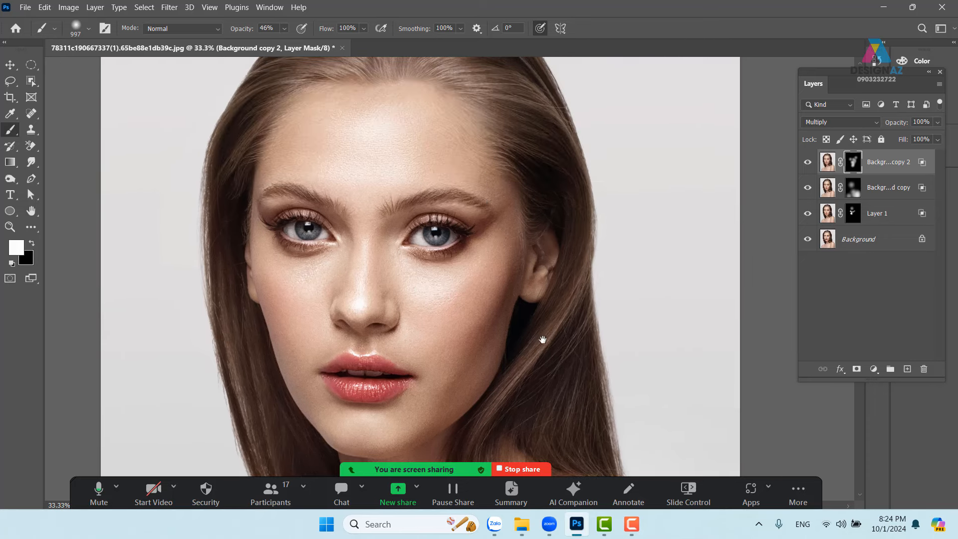
drag(543, 334, 518, 170)
click(495, 312)
drag(365, 337, 494, 293)
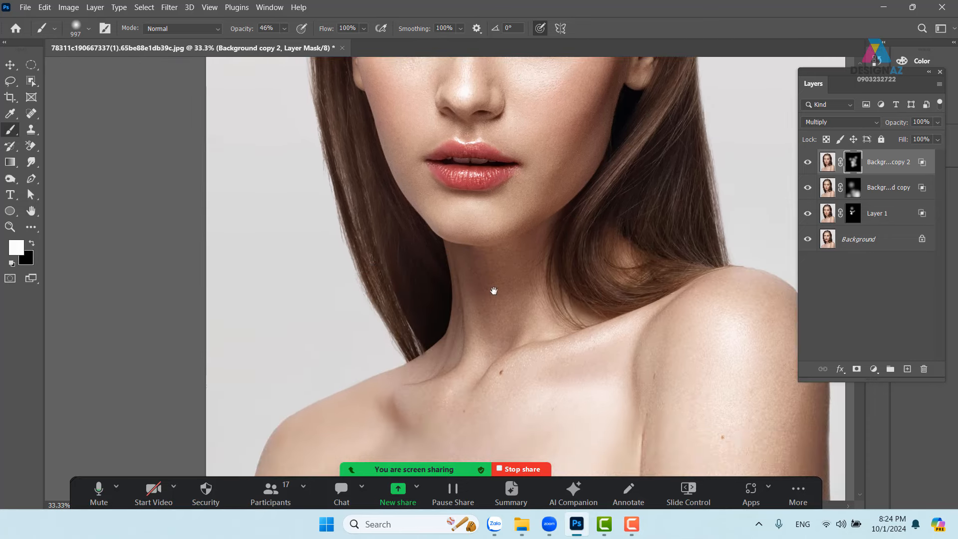
click(403, 322)
drag(529, 260, 511, 199)
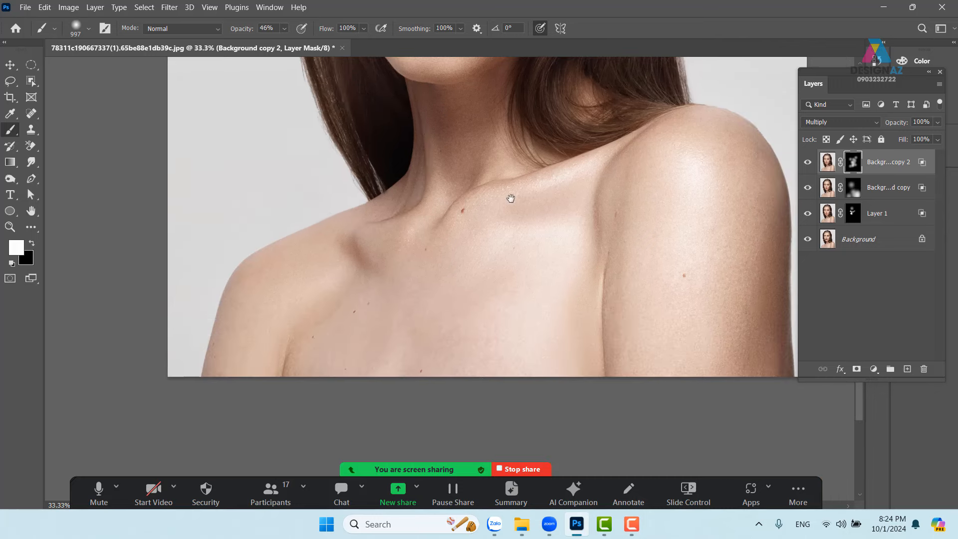
click(736, 349)
drag(616, 261, 479, 492)
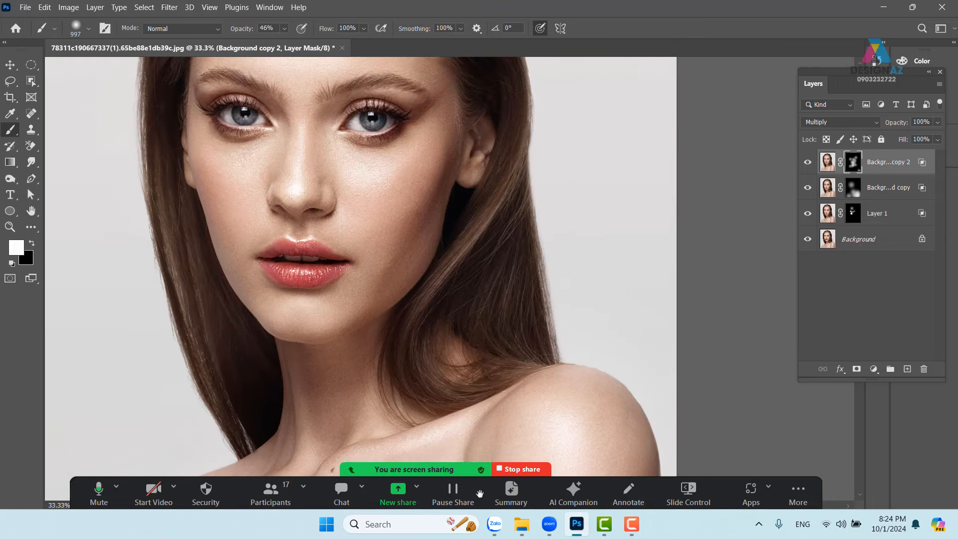
- View the whole portrait and compare the retouched result with the original Background layer alone
drag(517, 318, 555, 378)
key(ctrl+minus)
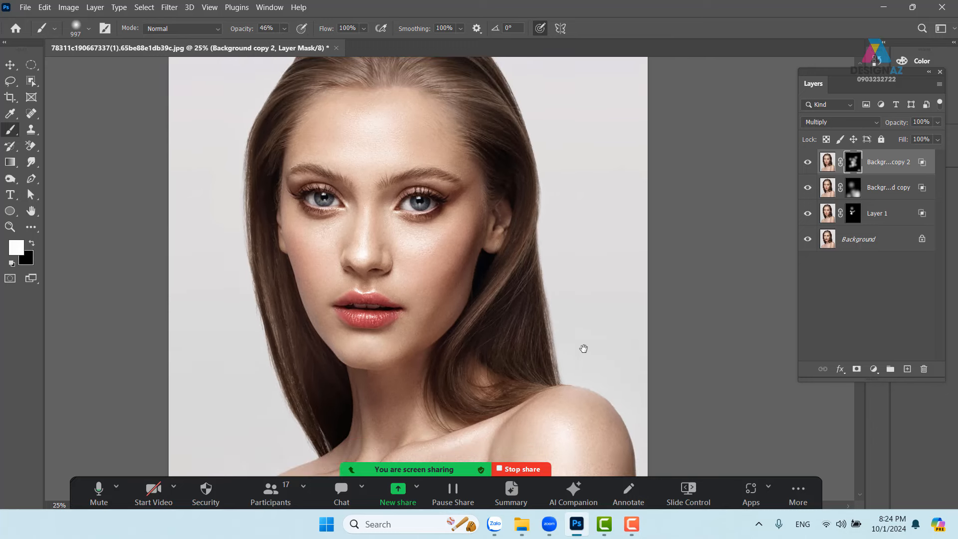
key(ctrl+minus)
drag(539, 317, 588, 260)
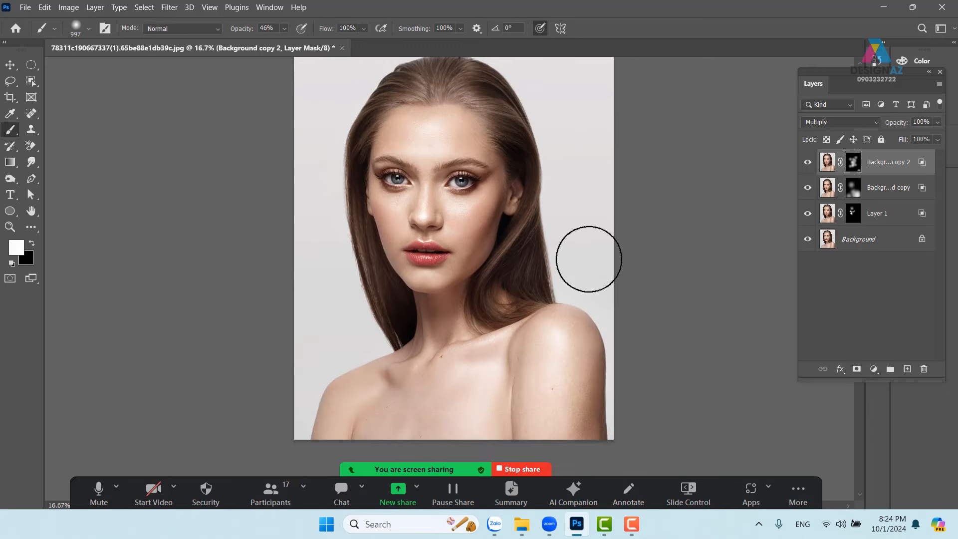
alt+click(808, 240)
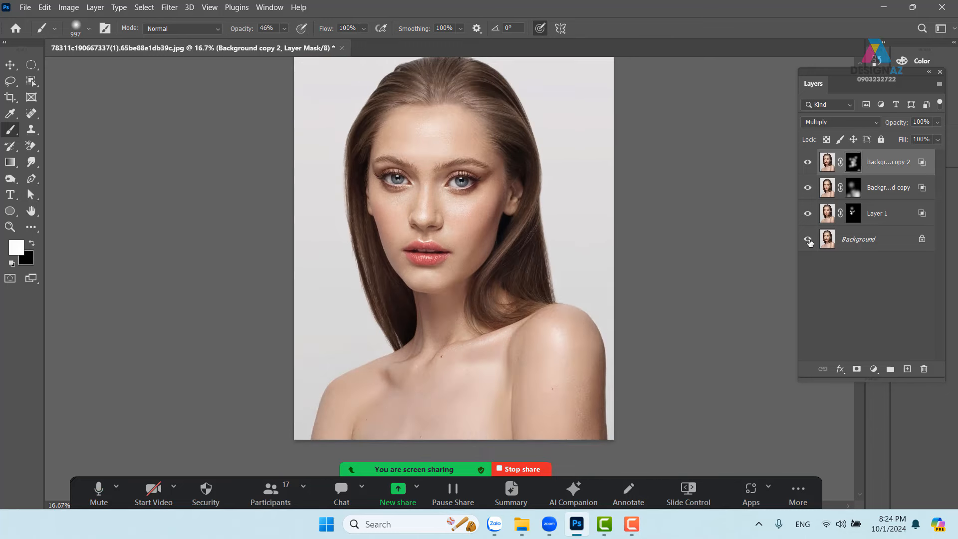
alt+click(809, 241)
alt+click(809, 240)
alt+click(809, 240)
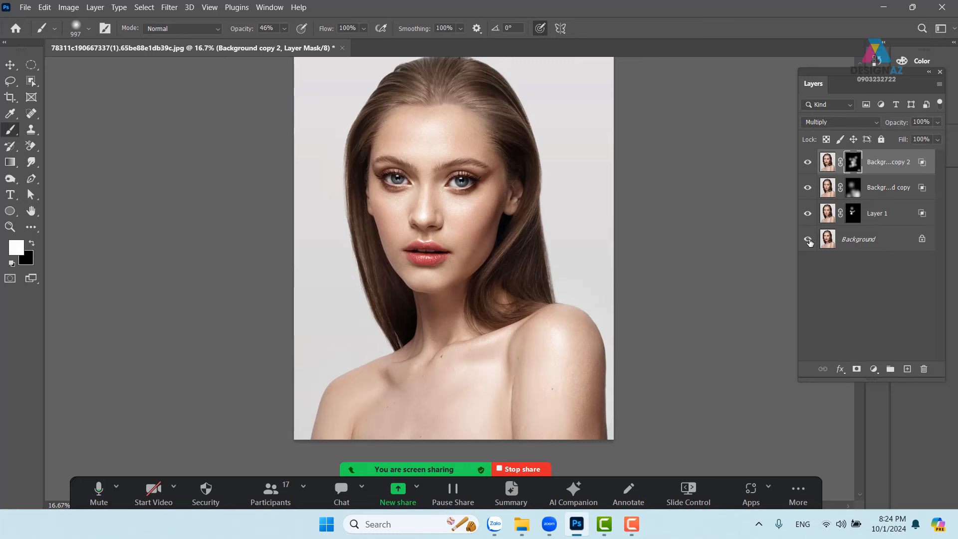
- Add a new empty layer above Background copy 2 for work on the lips
key(ctrl+plus)
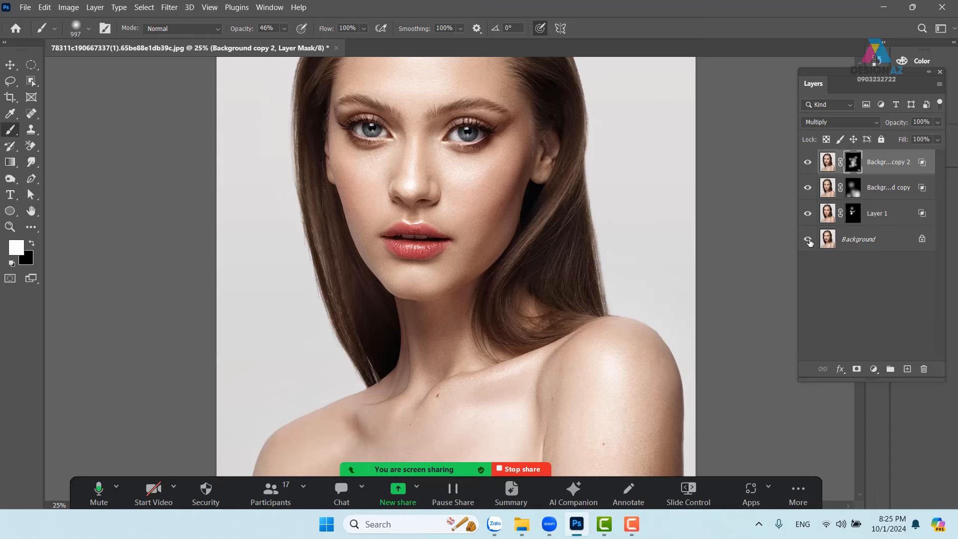
key(ctrl+plus)
key(ctrl+plus)
key(ctrl+plus)
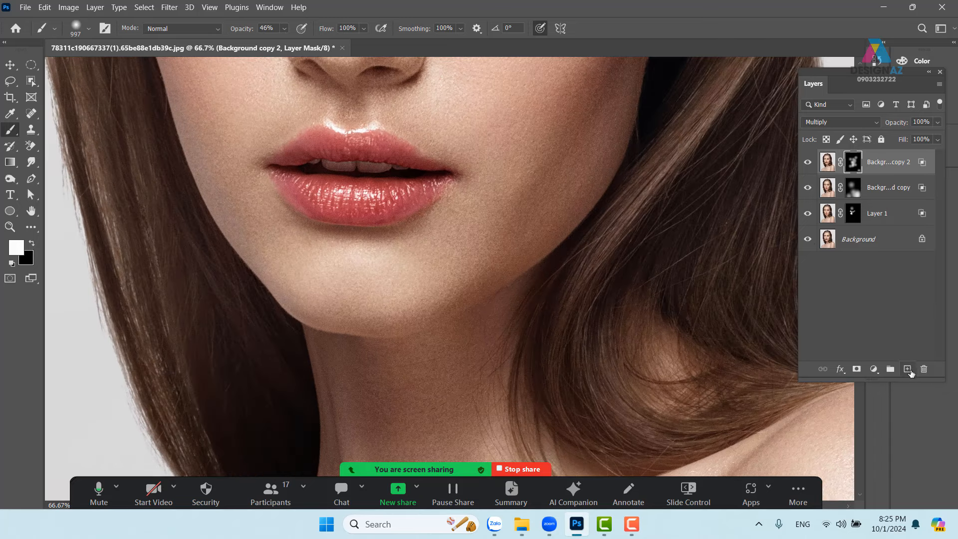
click(909, 370)
key(ctrl+plus)
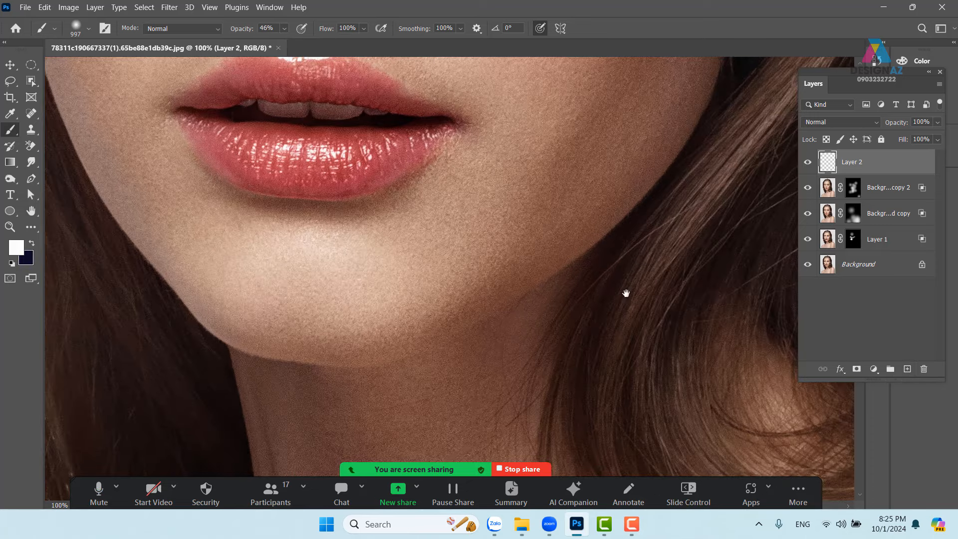
drag(385, 231, 426, 285)
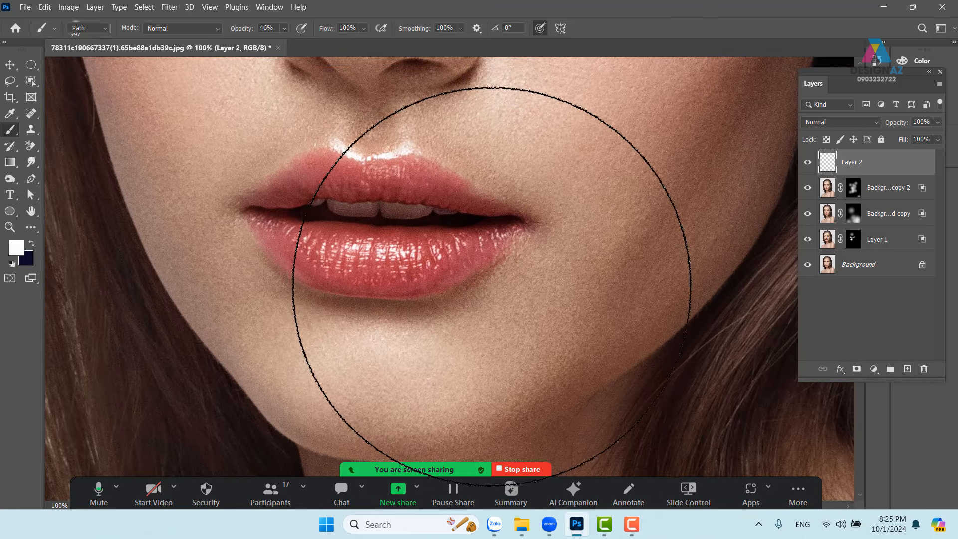
- Trace a closed Pen tool path around the upper lip, from corner to corner and back along its lower edge
key(p)
click(243, 206)
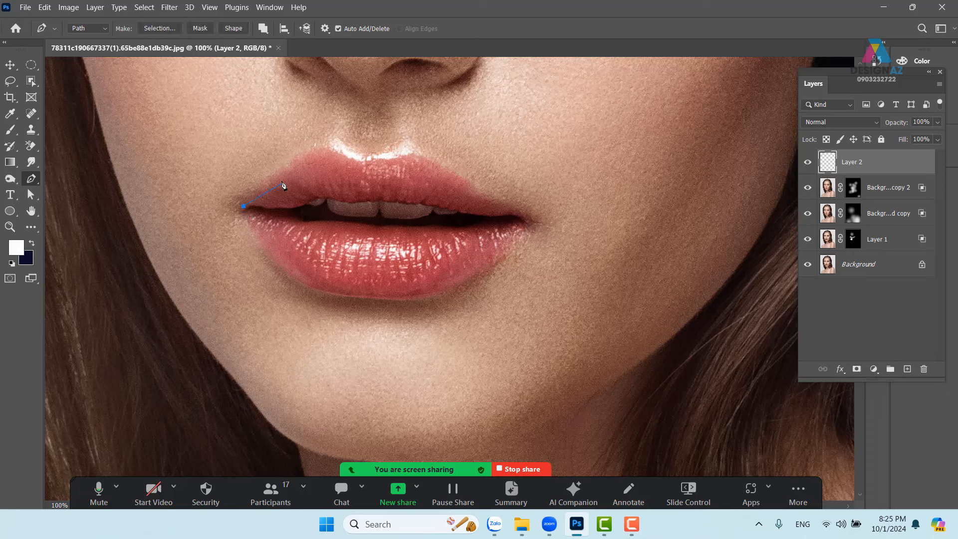
drag(285, 173, 424, 162)
drag(474, 190, 530, 213)
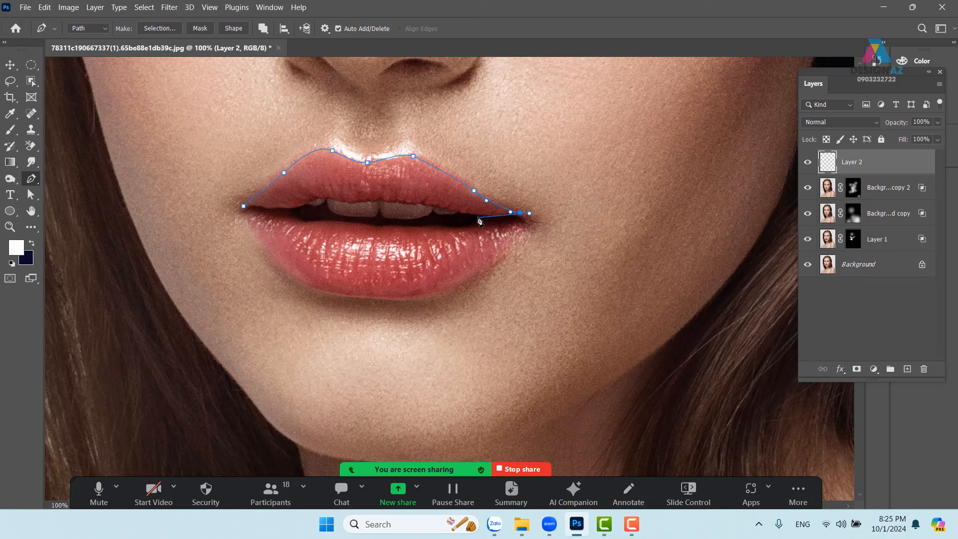
drag(470, 213, 312, 199)
drag(307, 202, 270, 208)
drag(257, 208, 252, 208)
click(244, 207)
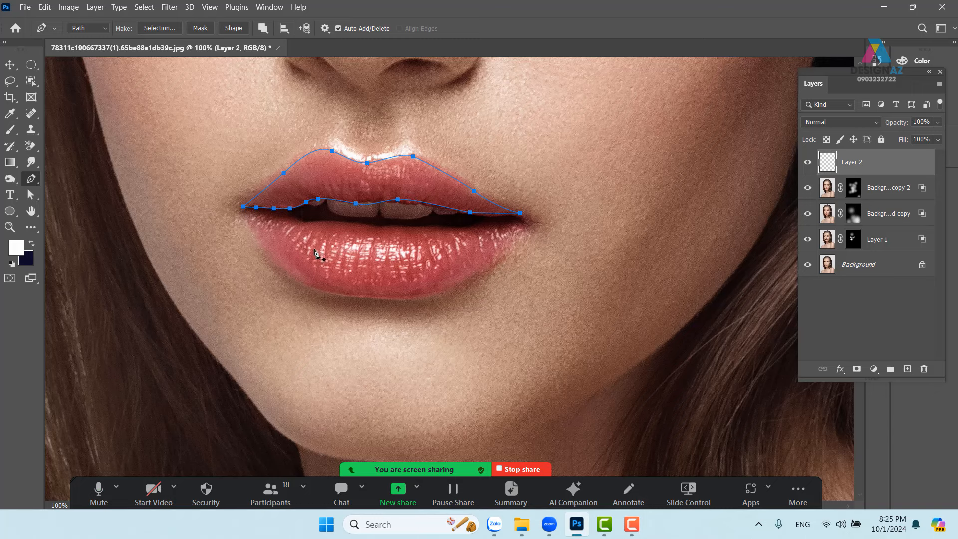
- Trace a closed Pen tool path around the lower lip, along its outer edge and back along its inner edge
drag(319, 255, 302, 228)
click(228, 186)
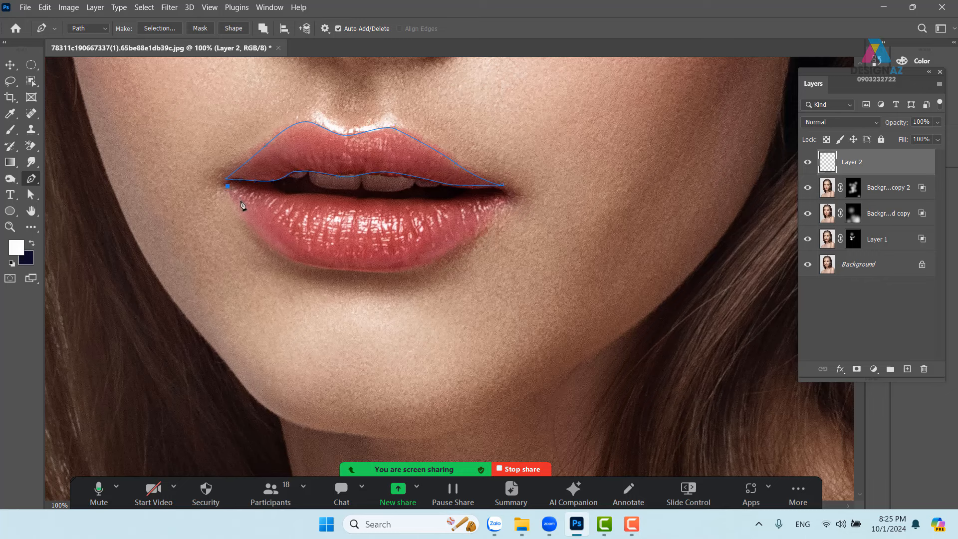
drag(268, 234, 277, 245)
drag(322, 264, 348, 265)
drag(413, 265, 466, 231)
drag(474, 230, 476, 225)
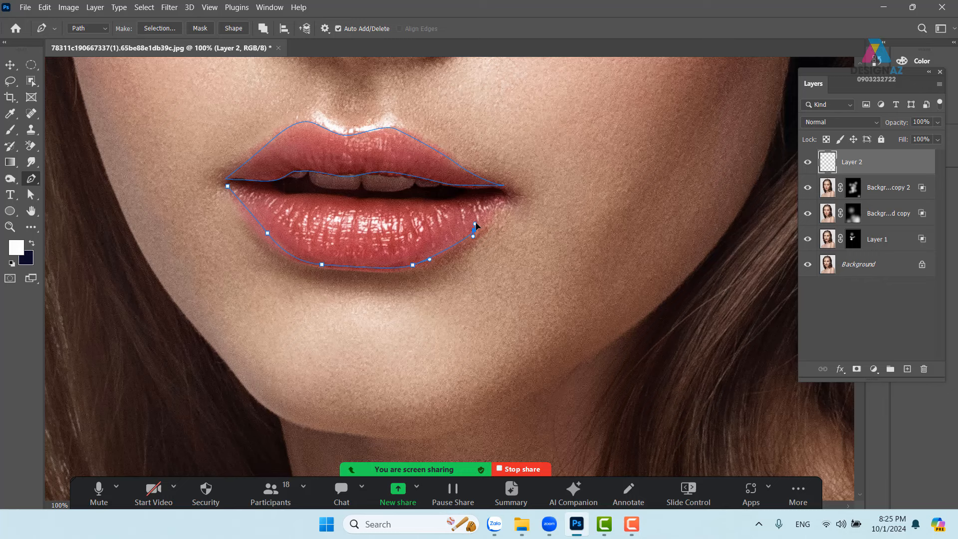
click(502, 195)
drag(427, 203, 407, 202)
click(335, 197)
click(292, 194)
drag(266, 189, 258, 187)
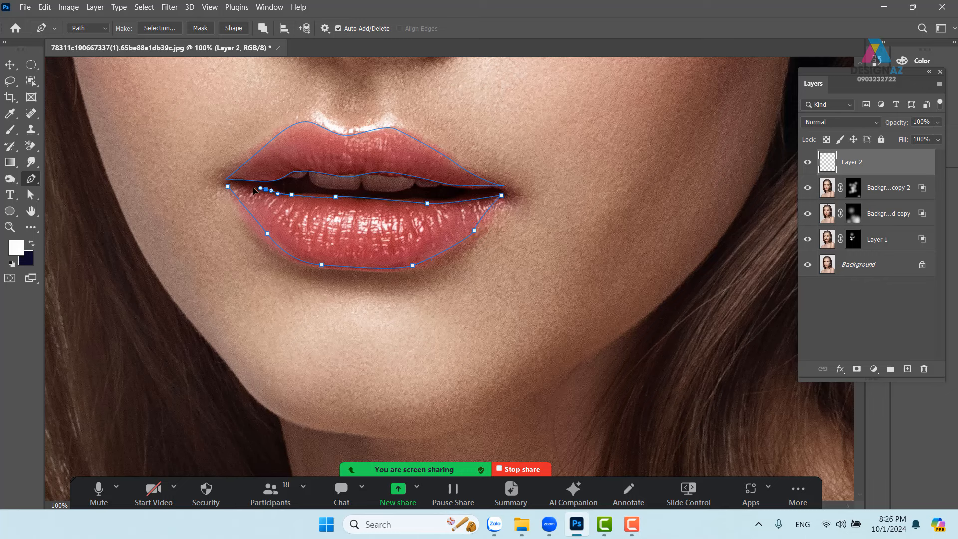
click(228, 187)
- Convert both lip paths into a selection and feather its edge
key(ctrl+Return)
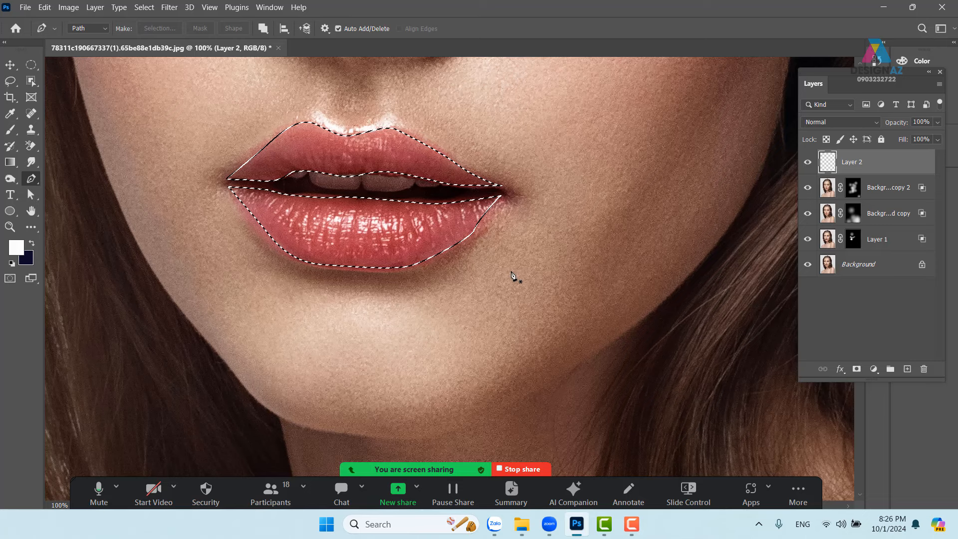
key(shift+F6)
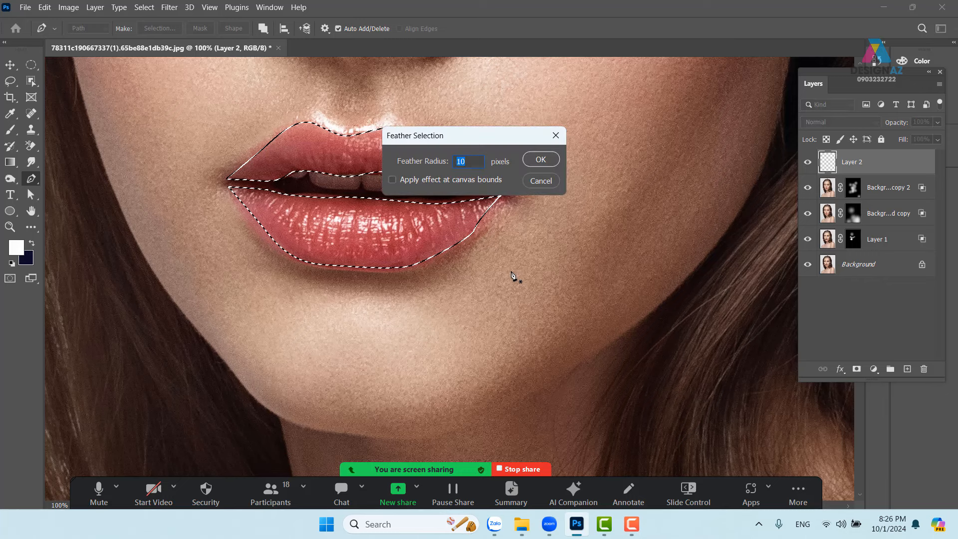
key(Return)
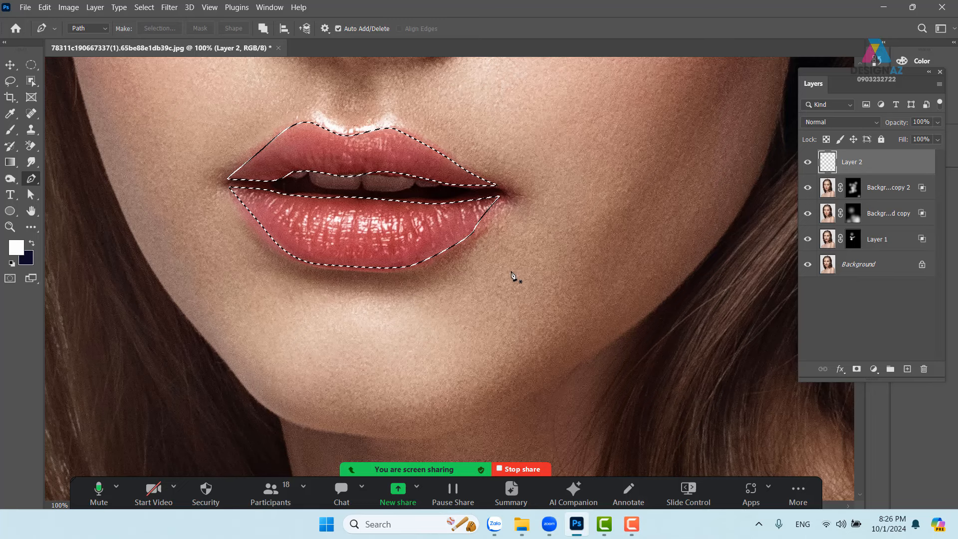
- Set the foreground color to pink-red #ce0052, fill the lip selection on Layer 2 with it, and deselect
click(17, 247)
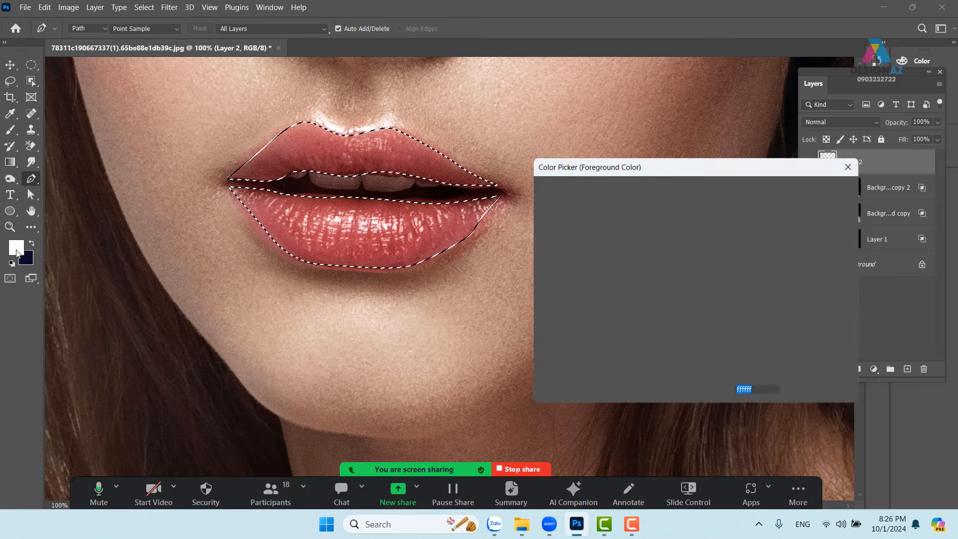
text(ce0044)
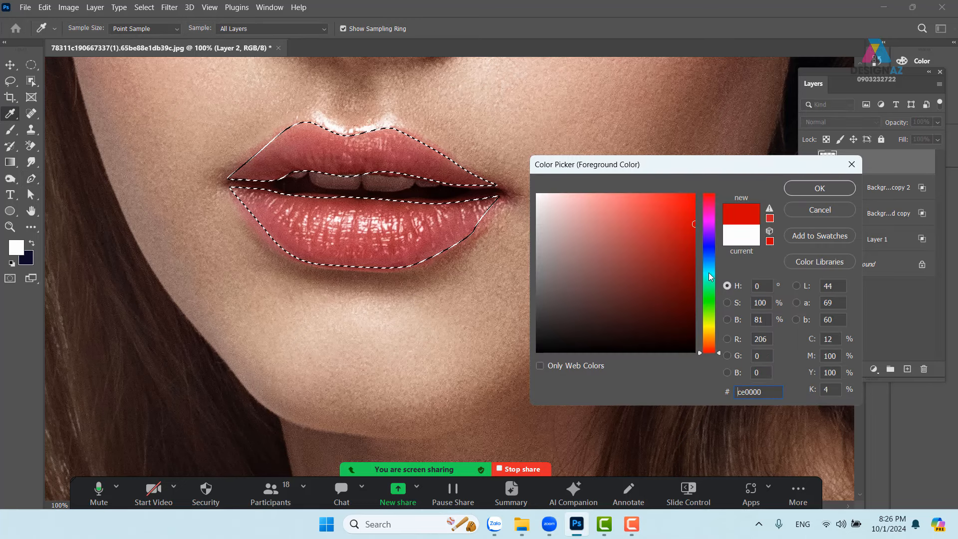
drag(712, 203, 713, 207)
click(820, 188)
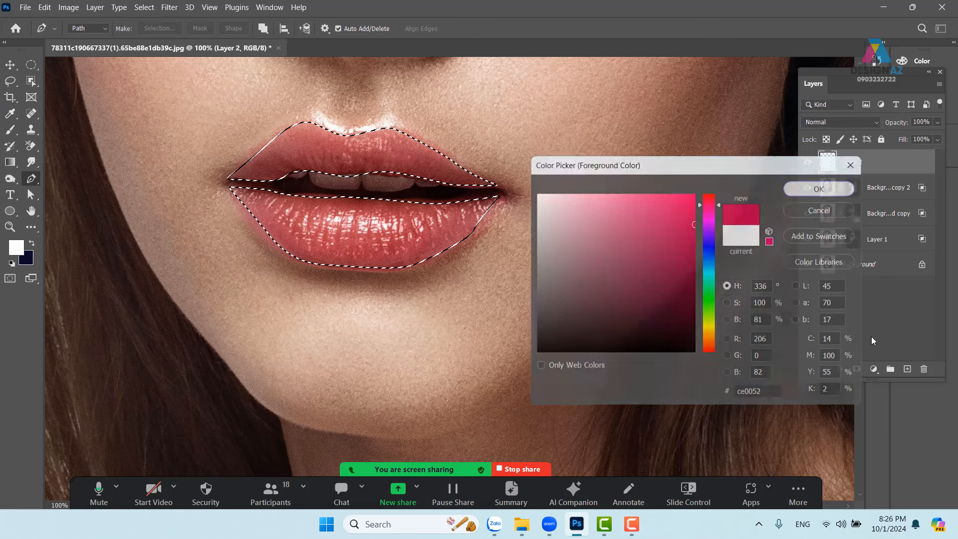
key(p)
key(alt+BackSpace)
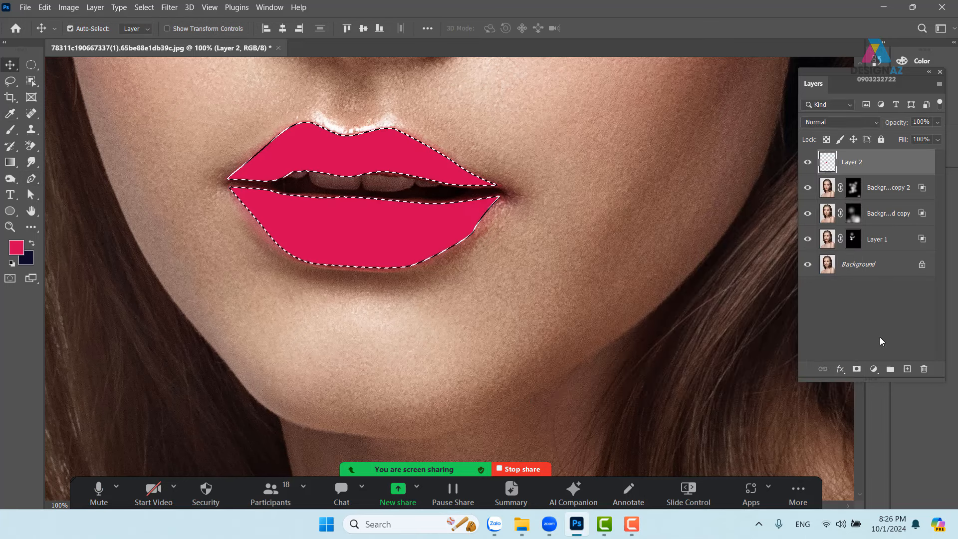
key(ctrl+d)
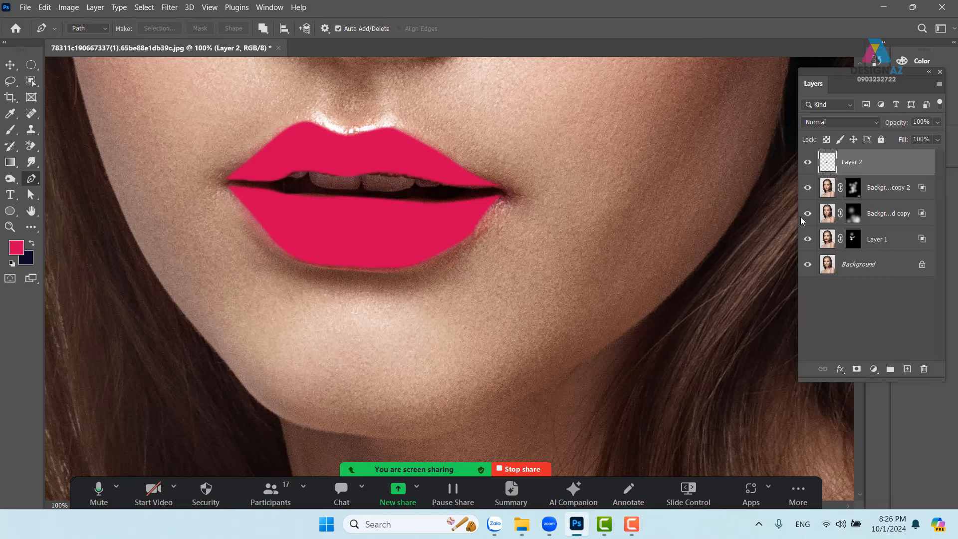
- Set Layer 2's Blend If underlying-layer range to 60/106 for the shadows and 167/255 for the highlights
right_click(896, 165)
click(721, 64)
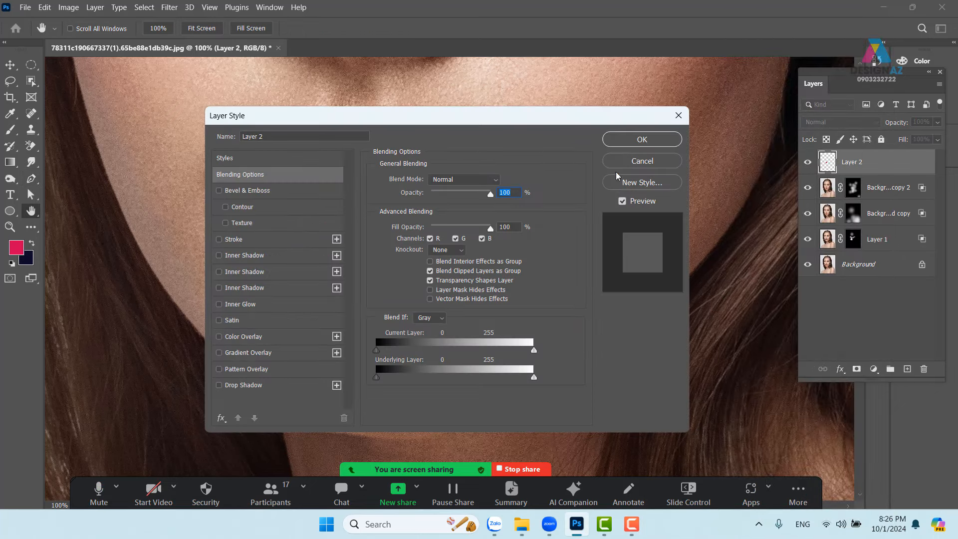
drag(472, 118, 720, 61)
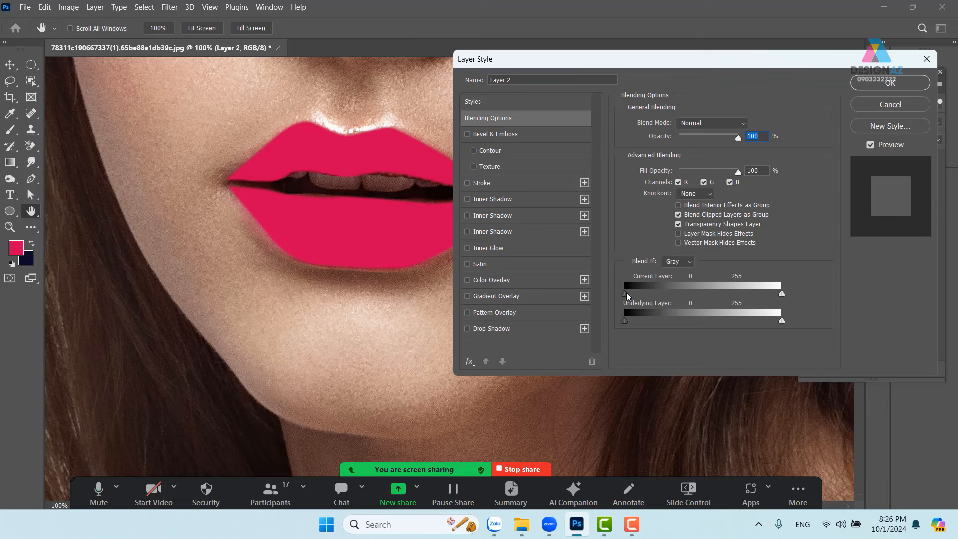
mouse_move(627, 292)
mouse_down()
mouse_move(699, 295)
mouse_move(625, 294)
mouse_up()
drag(625, 321, 715, 318)
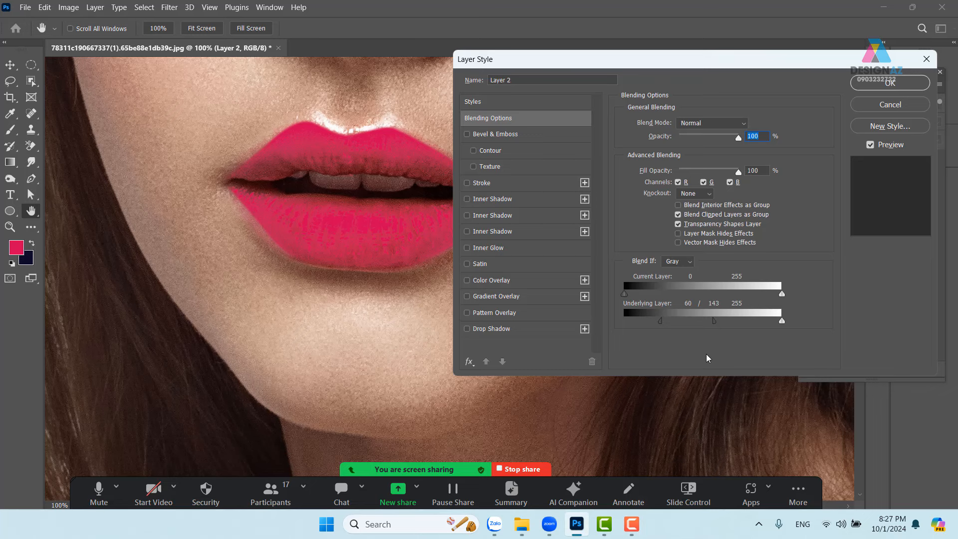
drag(707, 64, 767, 39)
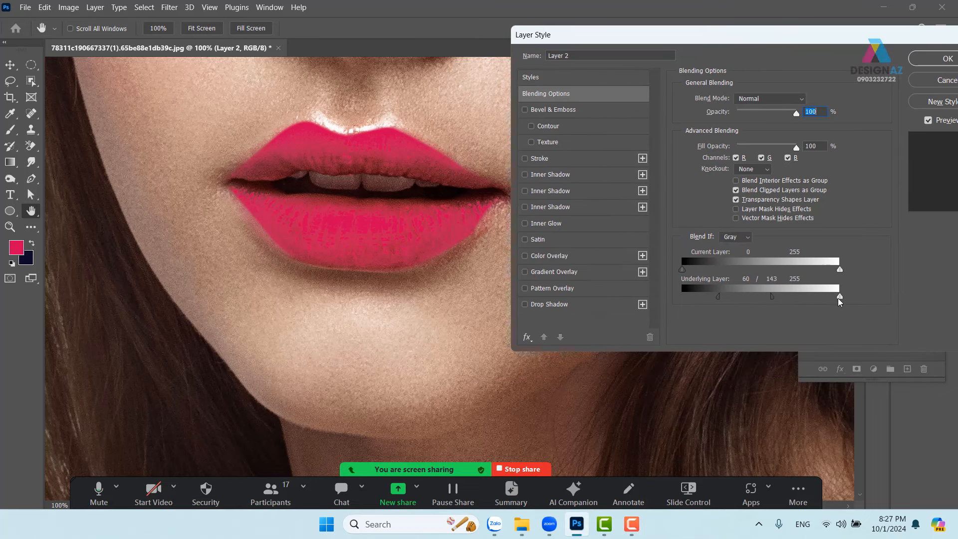
drag(841, 297, 749, 297)
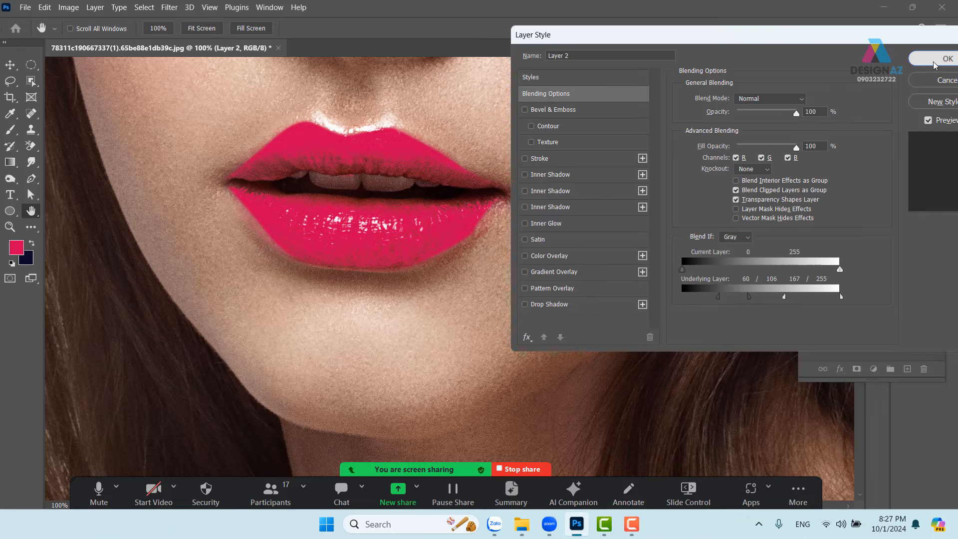
click(946, 59)
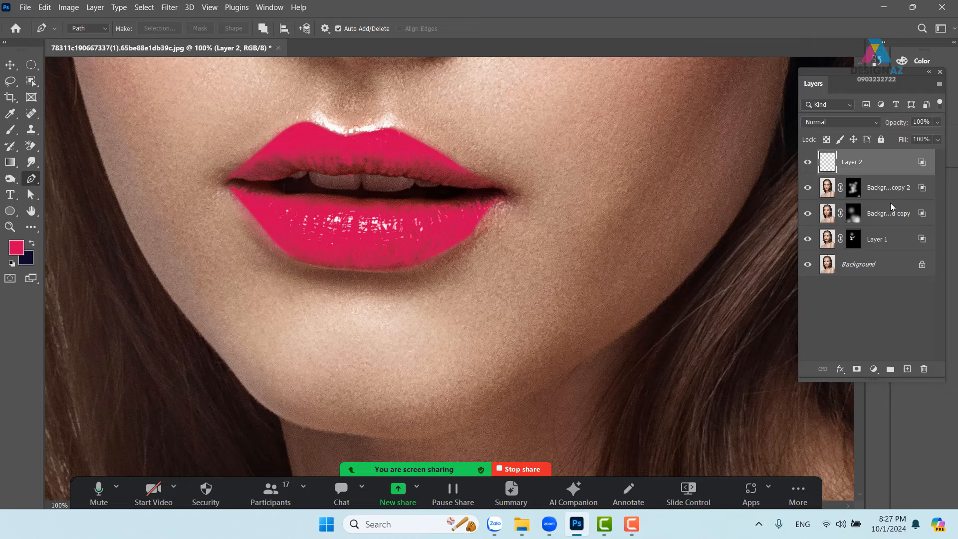
- Change Layer 2's blend mode to Color
key(ctrl+minus)
key(ctrl+minus)
key(ctrl+minus)
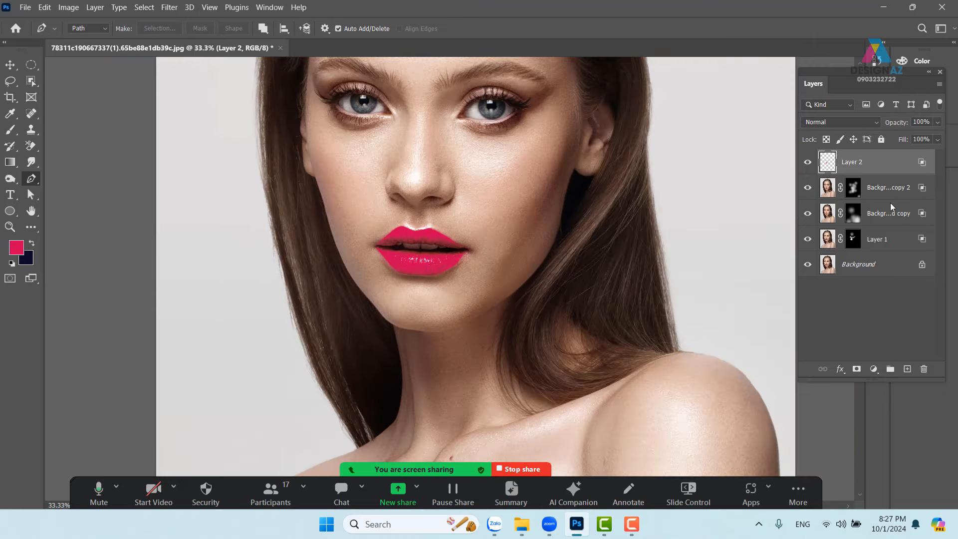
drag(488, 215, 435, 251)
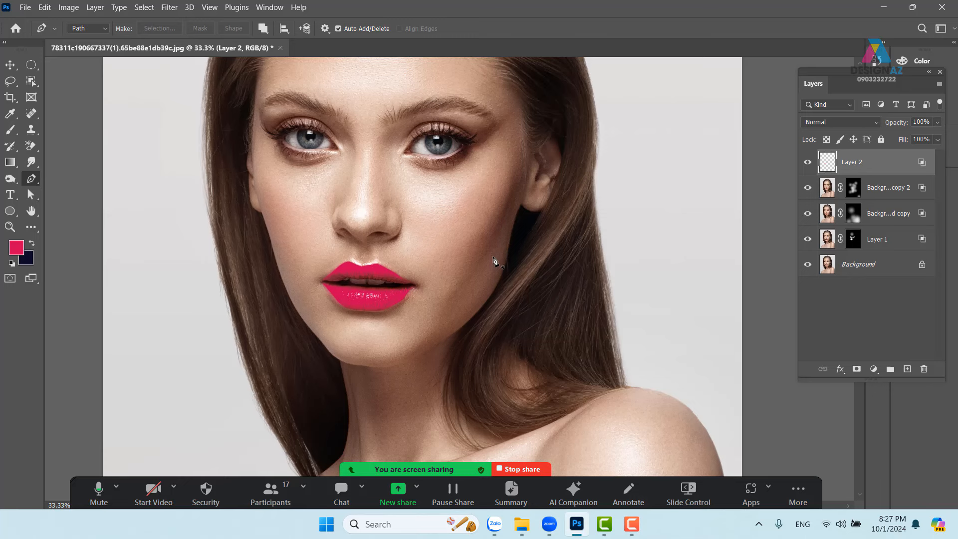
click(849, 123)
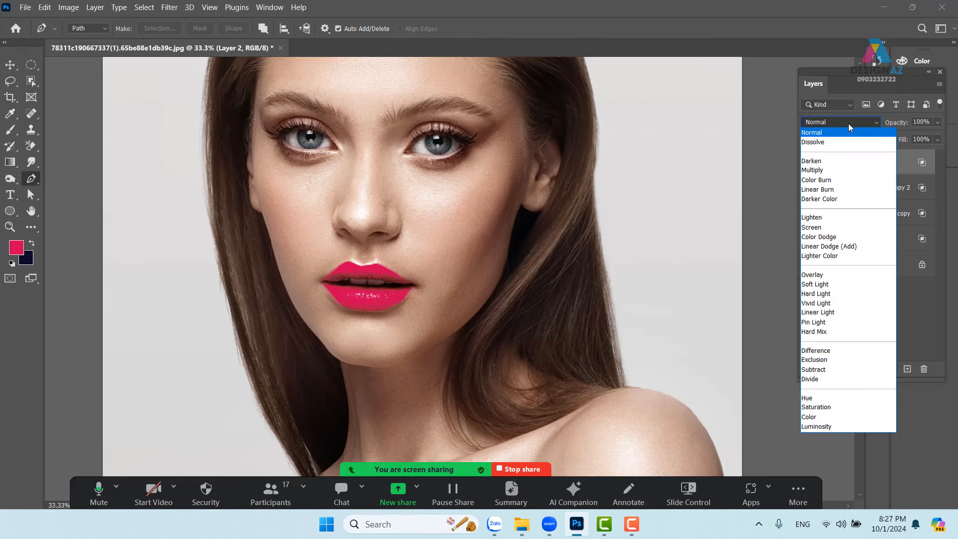
click(813, 418)
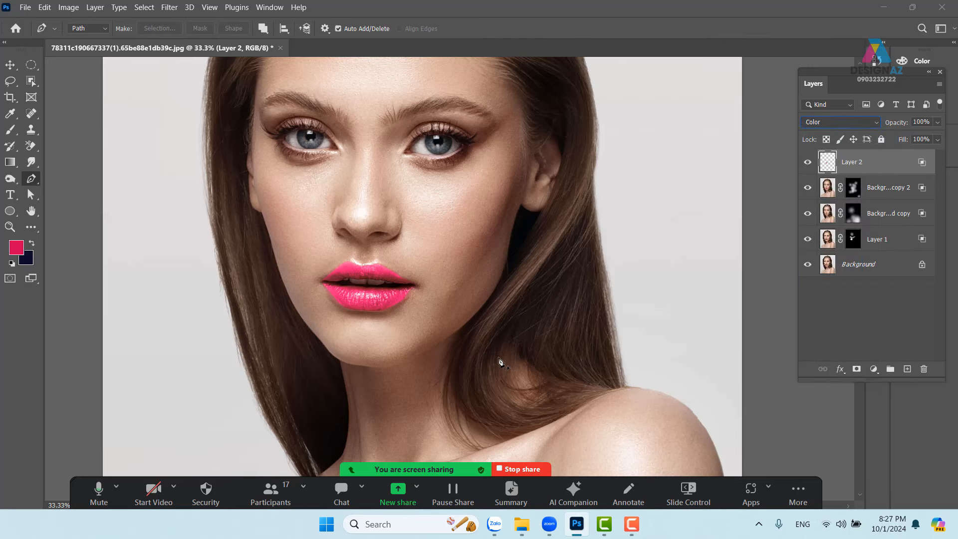
- Reduce Layer 2's fill to 29% and compare the portrait with the lip color hidden and shown
key(ctrl+plus)
drag(371, 334, 462, 298)
key(ctrl+plus)
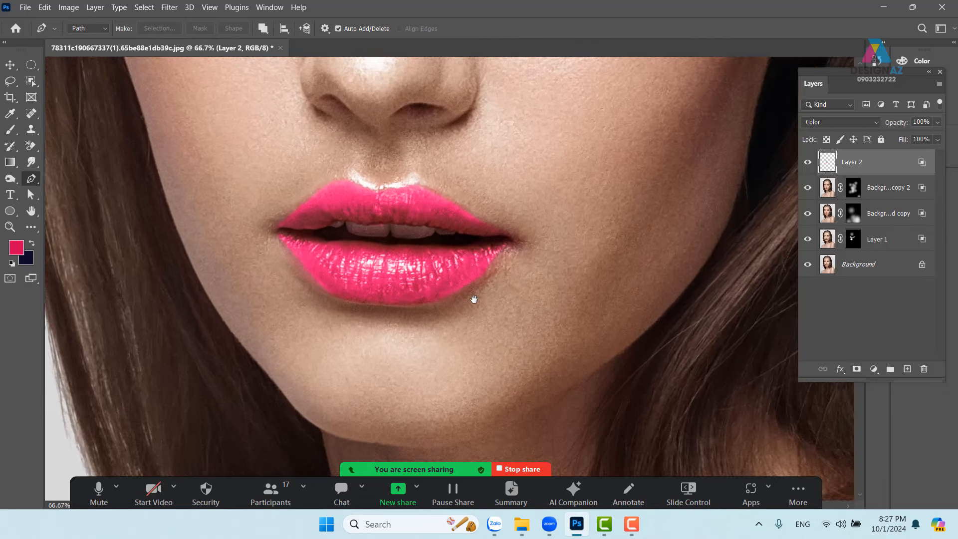
key(ctrl+plus)
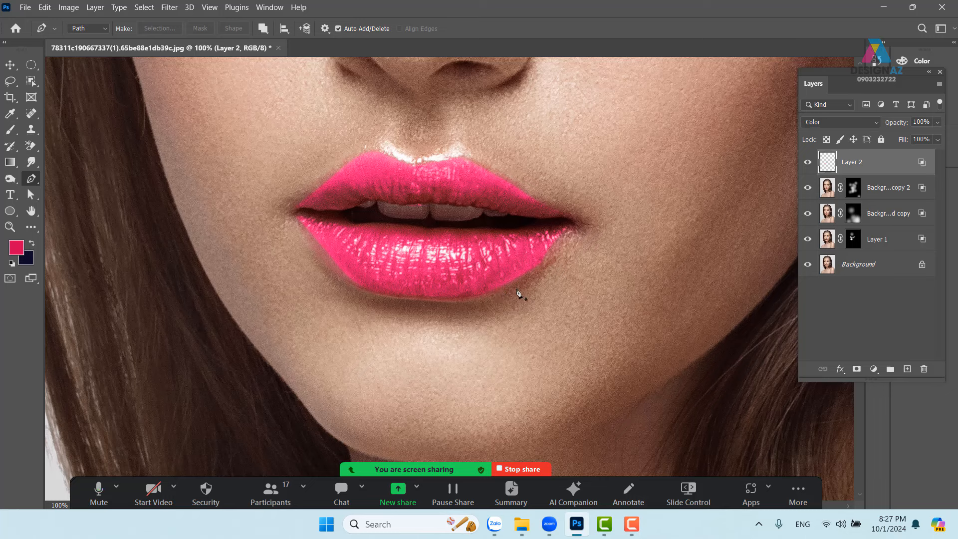
click(939, 141)
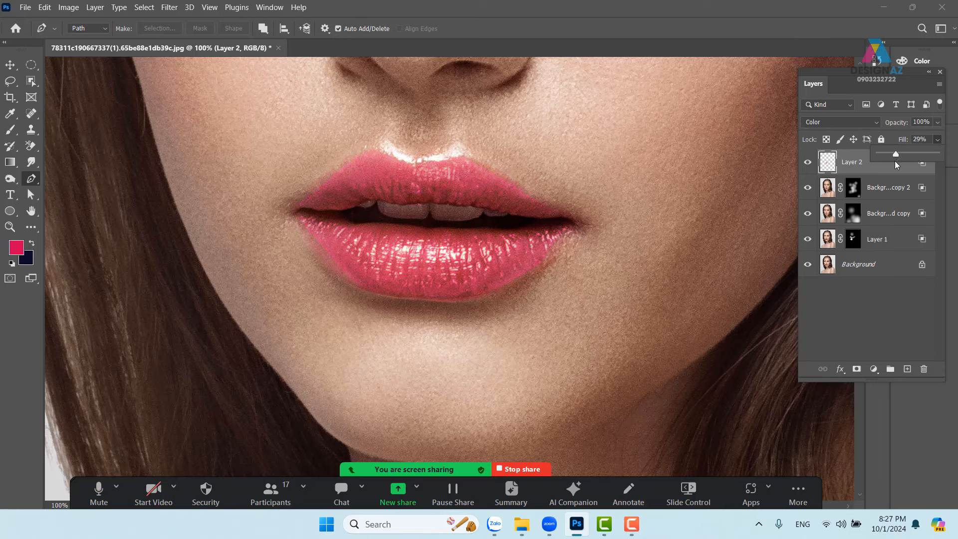
key(ctrl+minus)
key(ctrl+minus)
key(ctrl+minus)
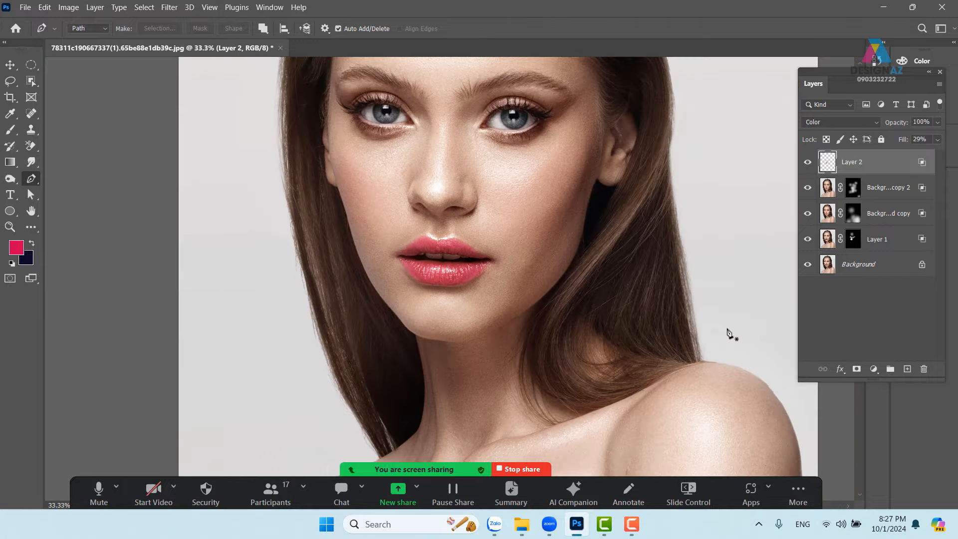
drag(538, 262, 462, 356)
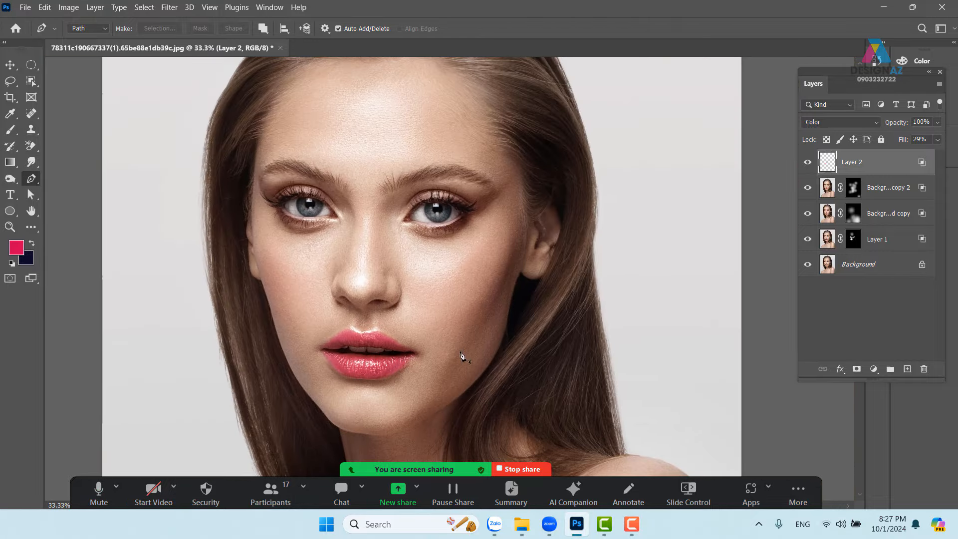
click(809, 163)
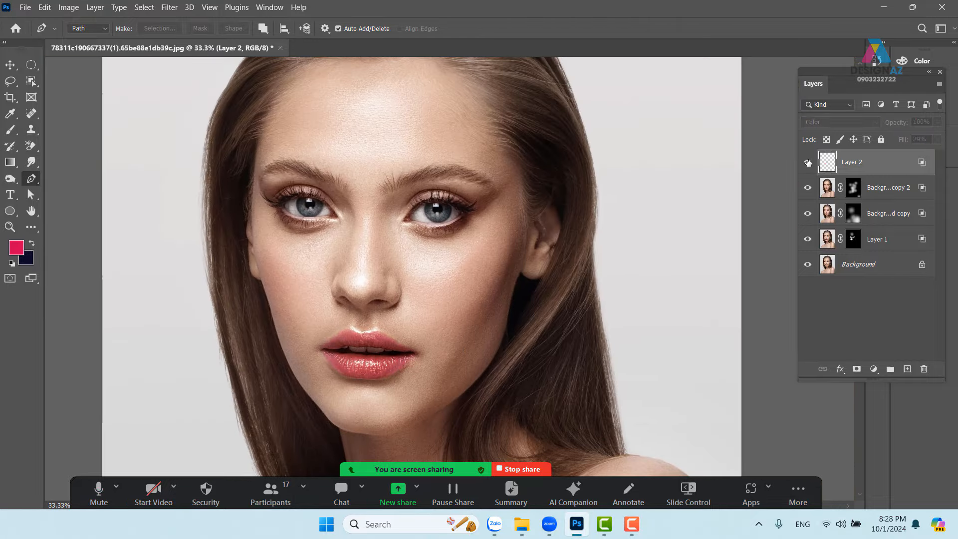
click(808, 162)
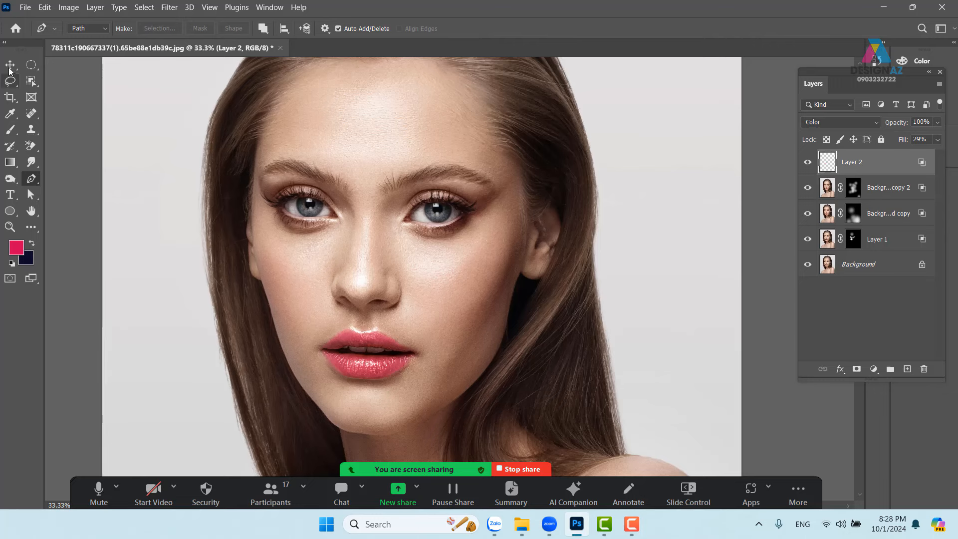
- Add a Color Balance adjustment layer above Layer 2
click(9, 68)
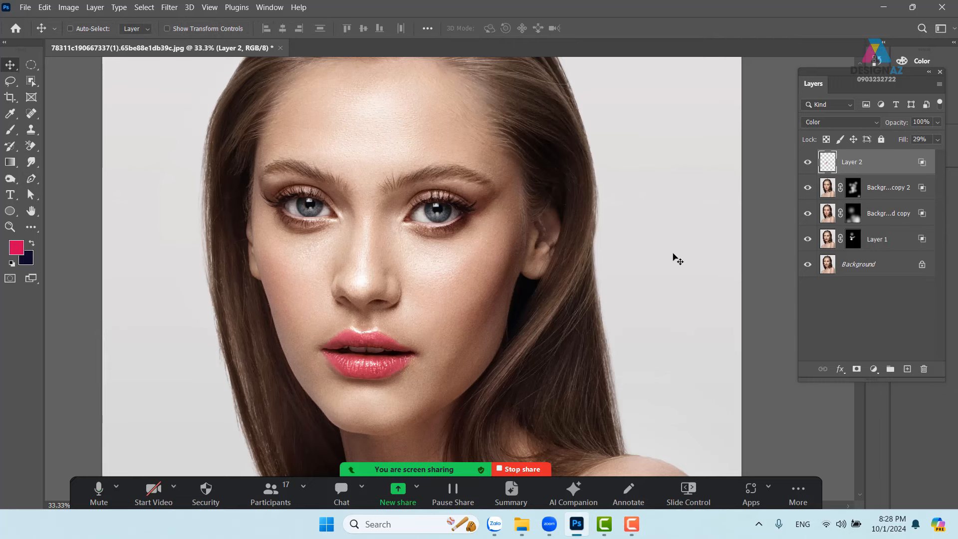
key(ctrl+minus)
key(ctrl+plus)
click(874, 370)
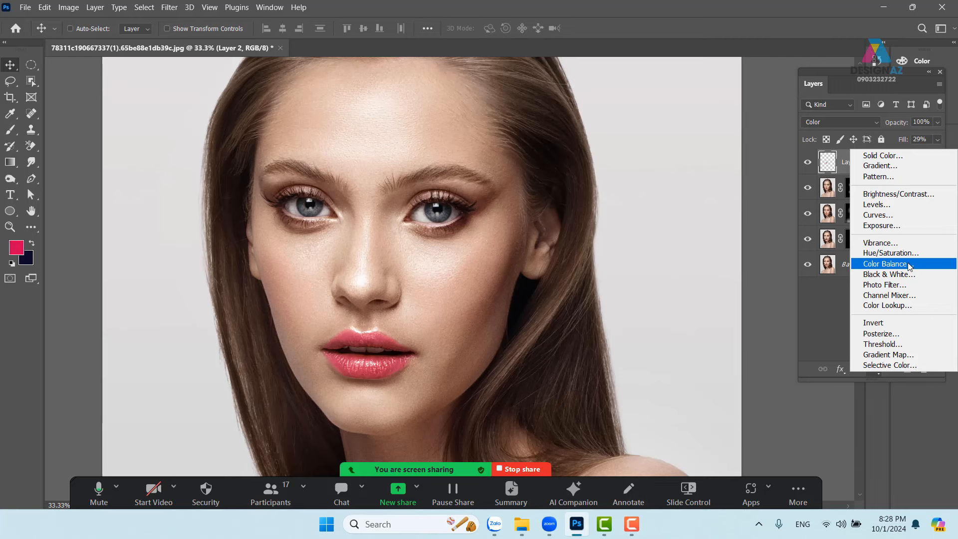
click(909, 264)
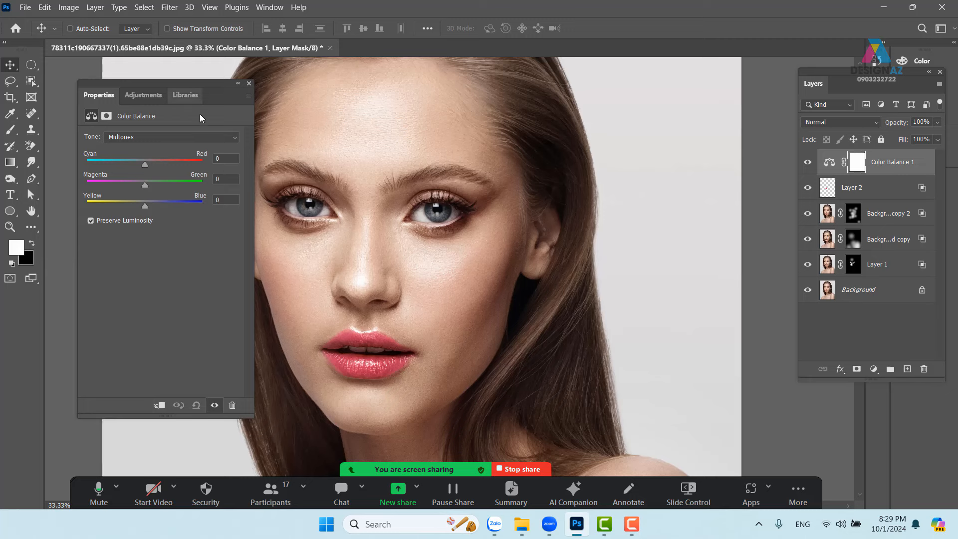
- Set the Color Balance midtones to Cyan-Red -22 and Yellow-Blue +14, and compare the image with and without the adjustment
click(145, 137)
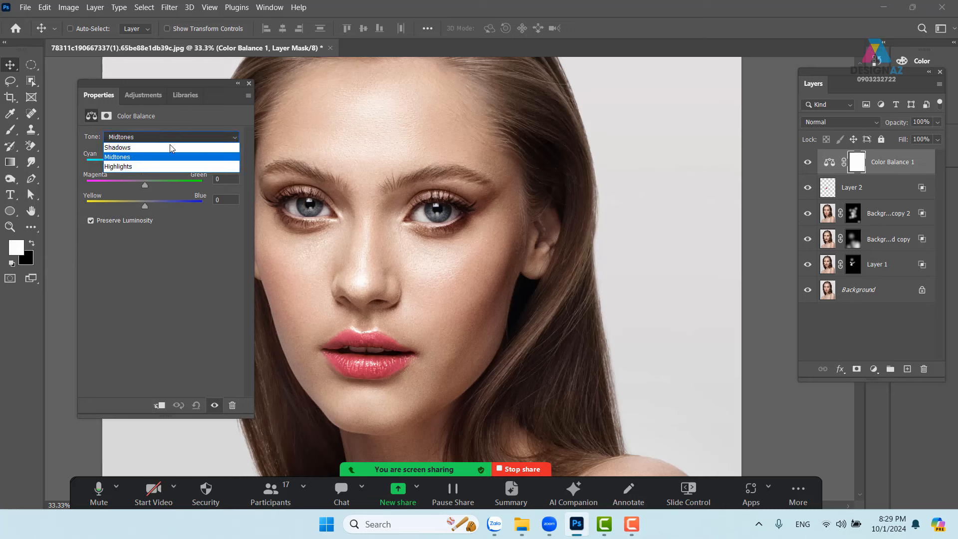
click(125, 157)
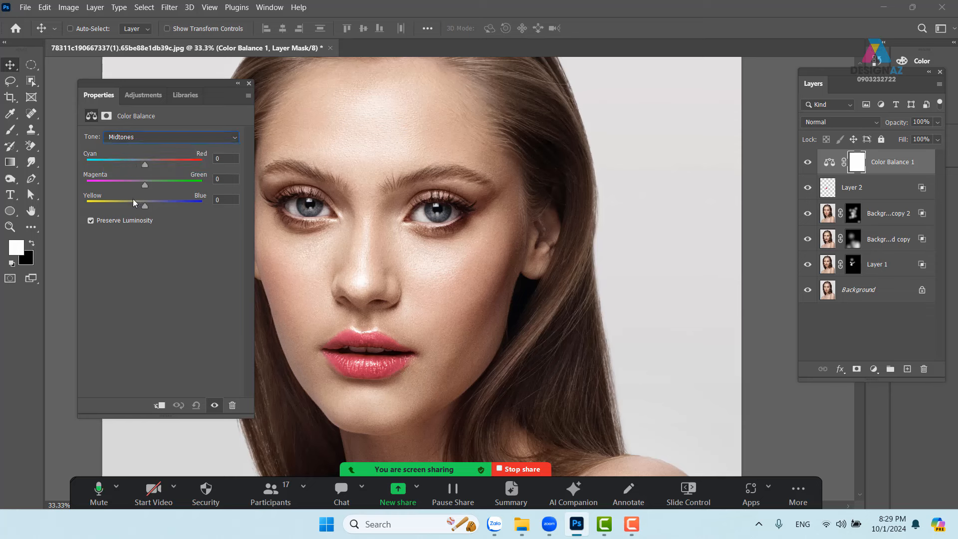
drag(144, 165, 133, 161)
drag(147, 206, 153, 207)
click(216, 406)
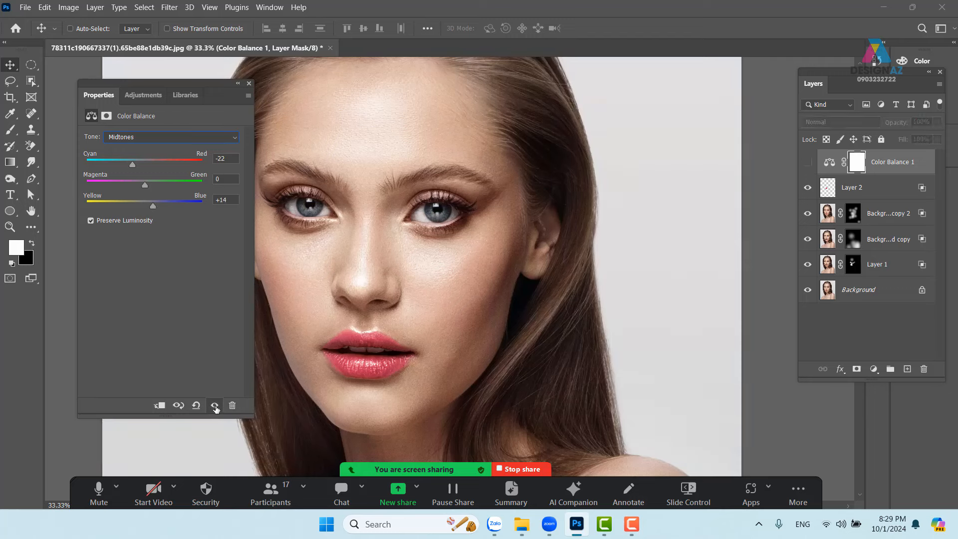
click(215, 406)
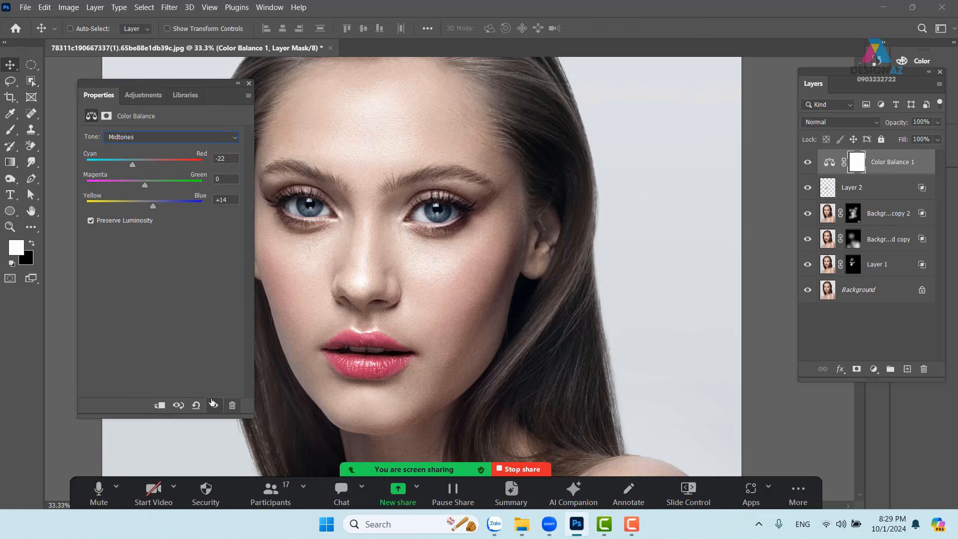
- Set the Color Balance shadows to Cyan-Red -18 and Yellow-Blue +13, and compare the portrait with and without the adjustment
click(186, 137)
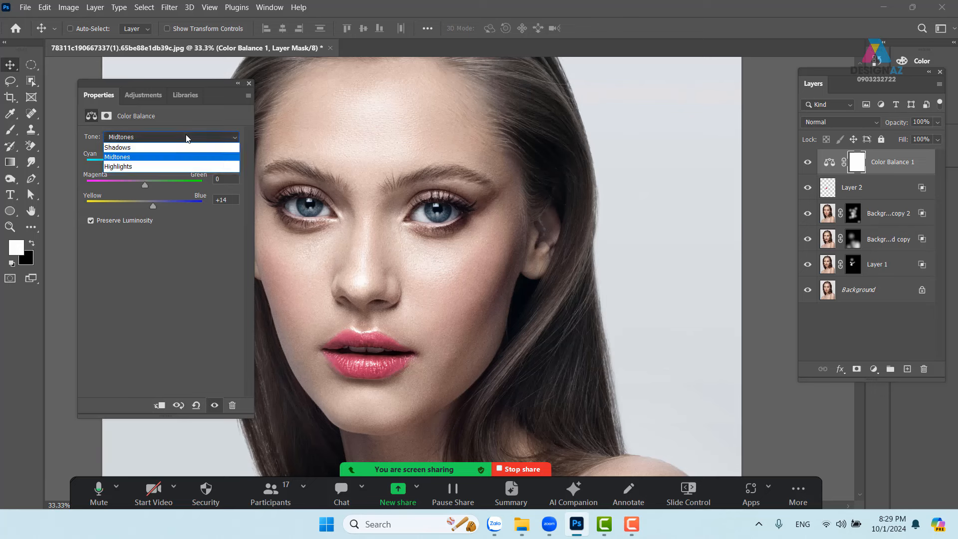
click(152, 147)
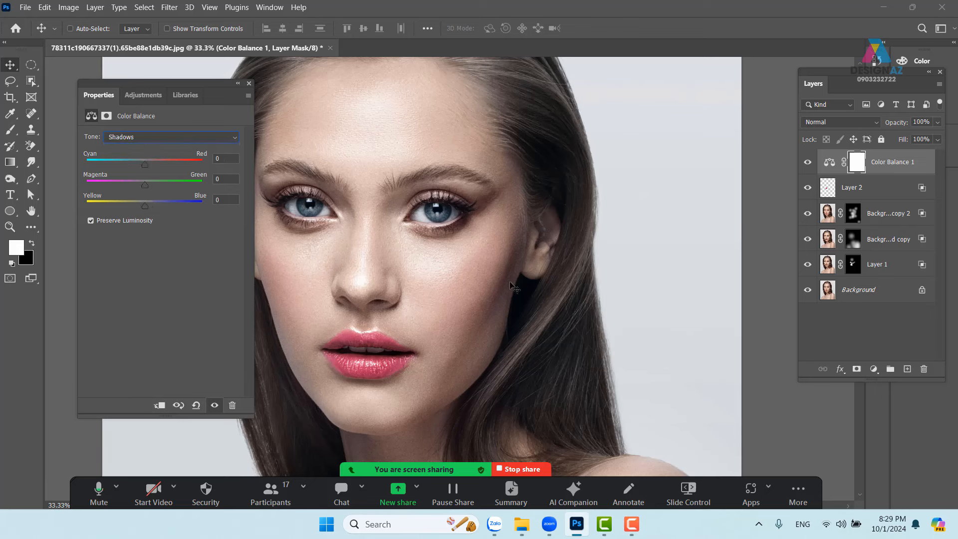
drag(145, 164, 134, 163)
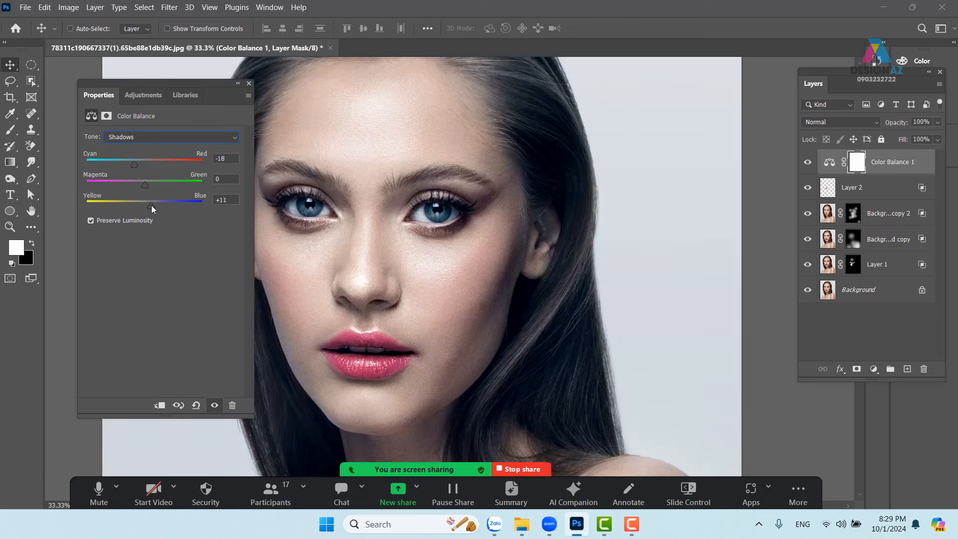
drag(154, 208, 153, 209)
click(212, 407)
click(212, 408)
click(213, 408)
click(212, 407)
click(213, 407)
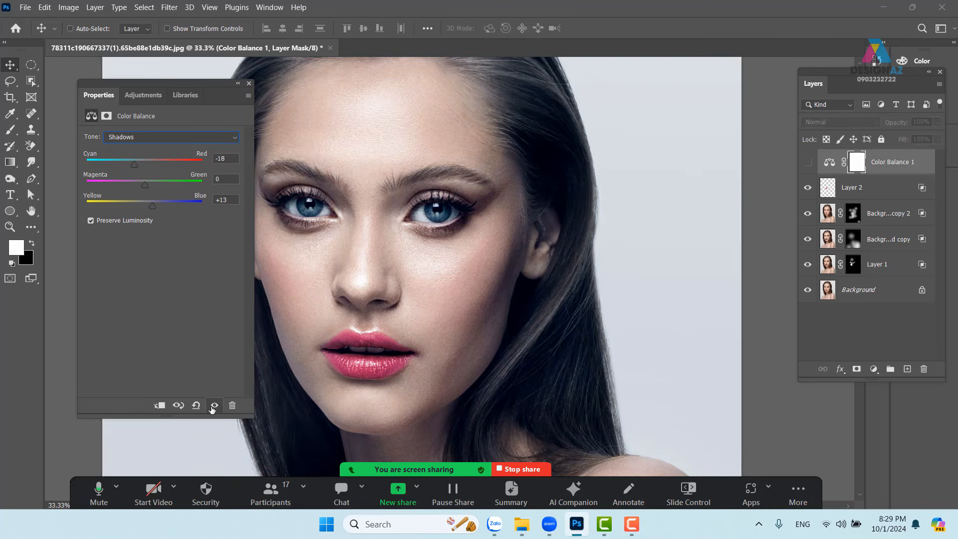
click(213, 407)
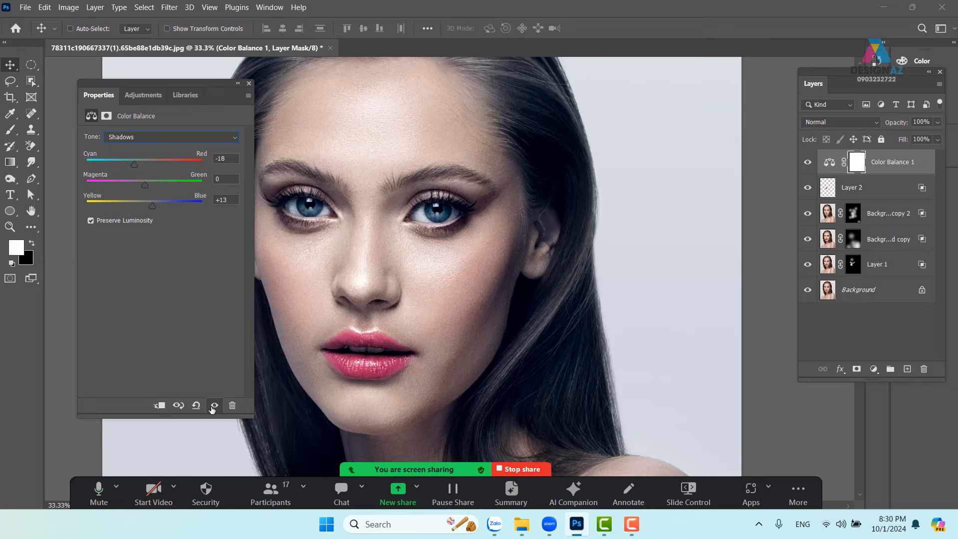
click(152, 134)
click(141, 166)
click(249, 83)
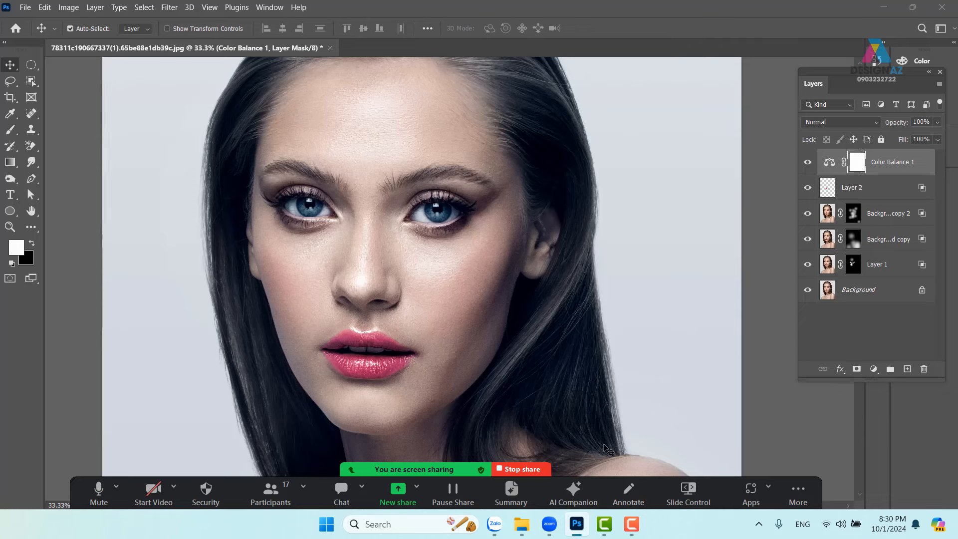
key(ctrl+o)
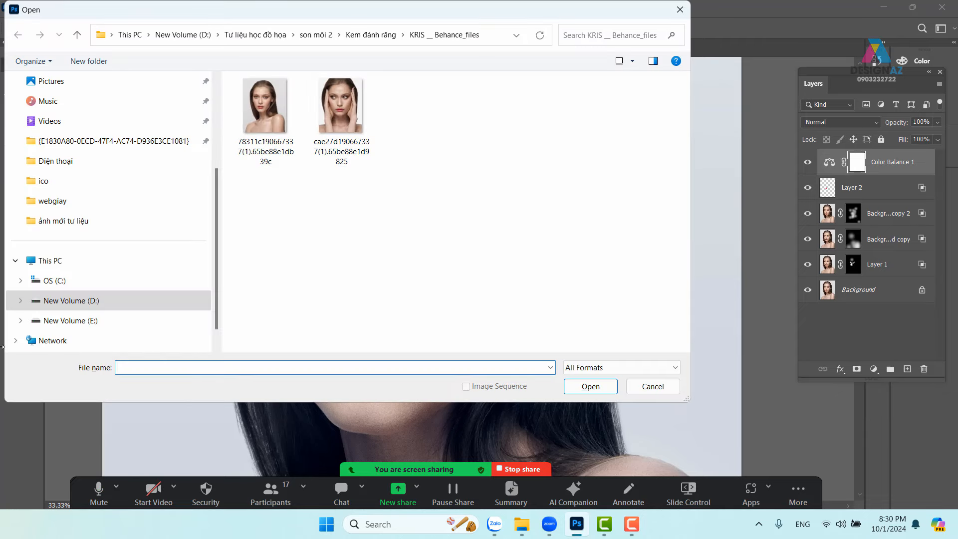
click(83, 322)
scroll(534, 297, down, 3)
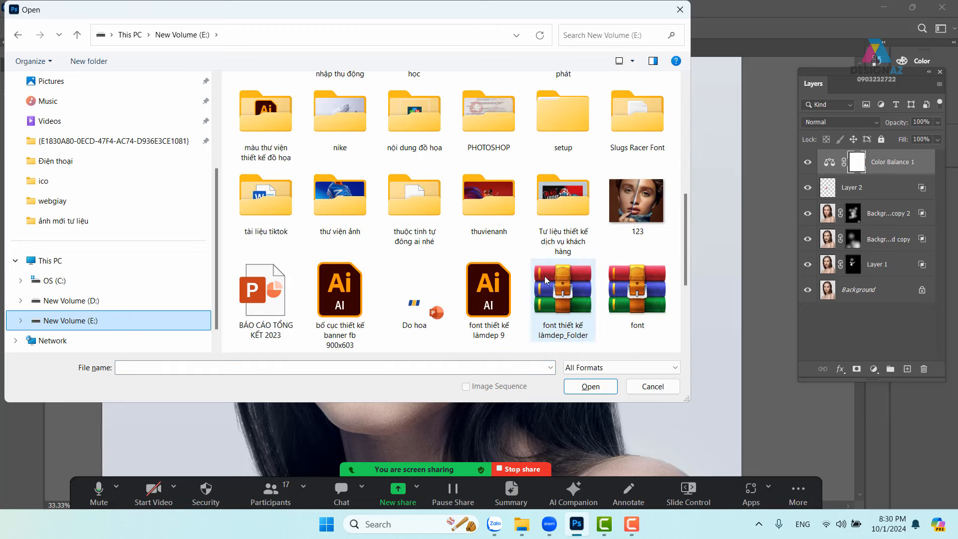
double_click(516, 125)
scroll(495, 199, down, 8)
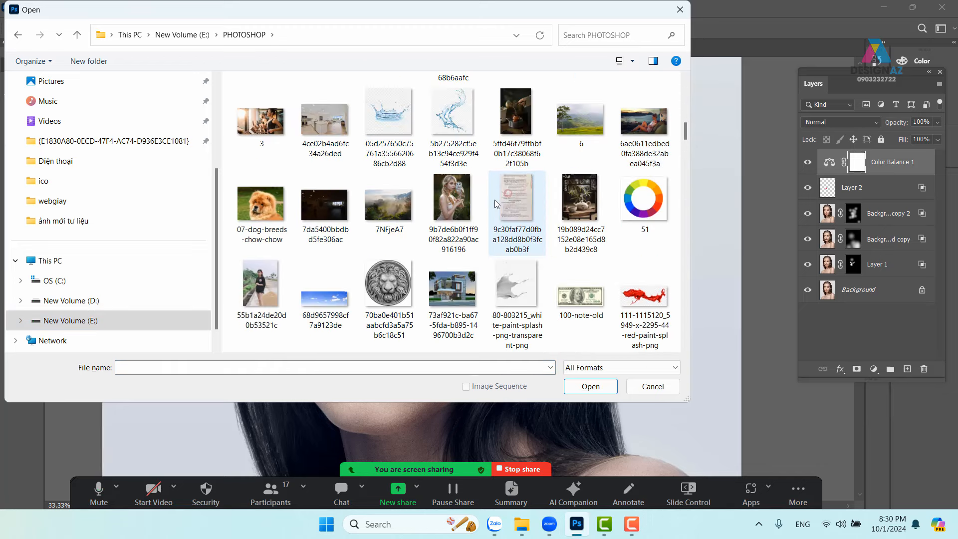
scroll(555, 197, up, 10)
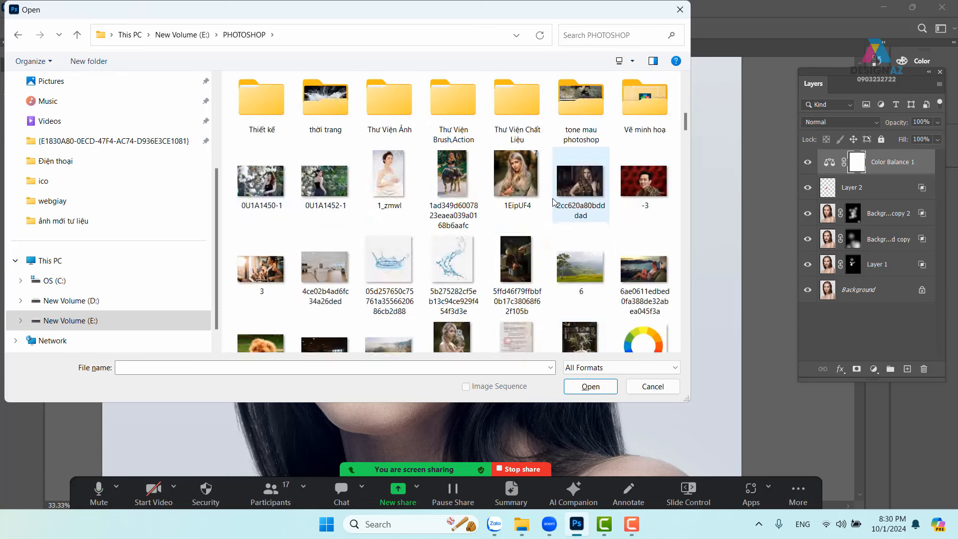
scroll(556, 195, down, 7)
scroll(556, 194, down, 10)
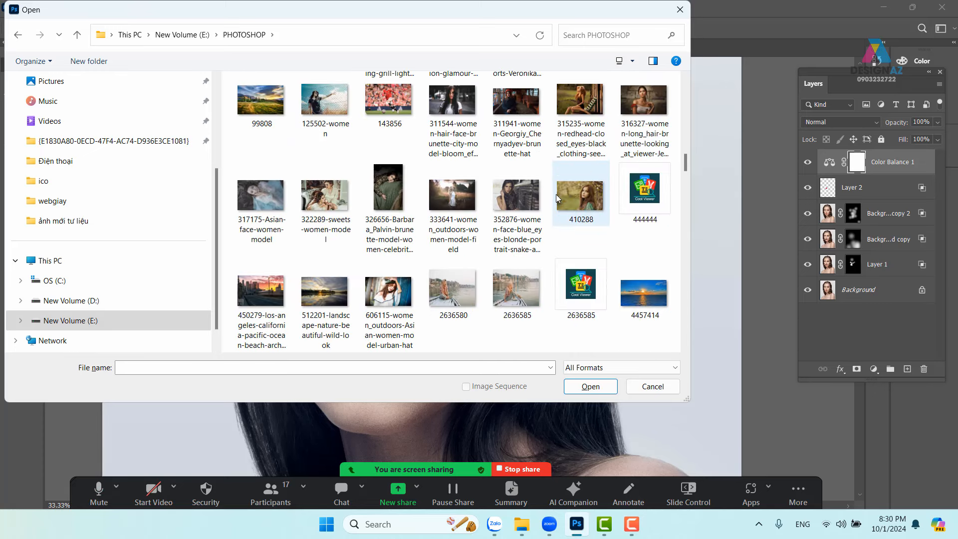
click(255, 288)
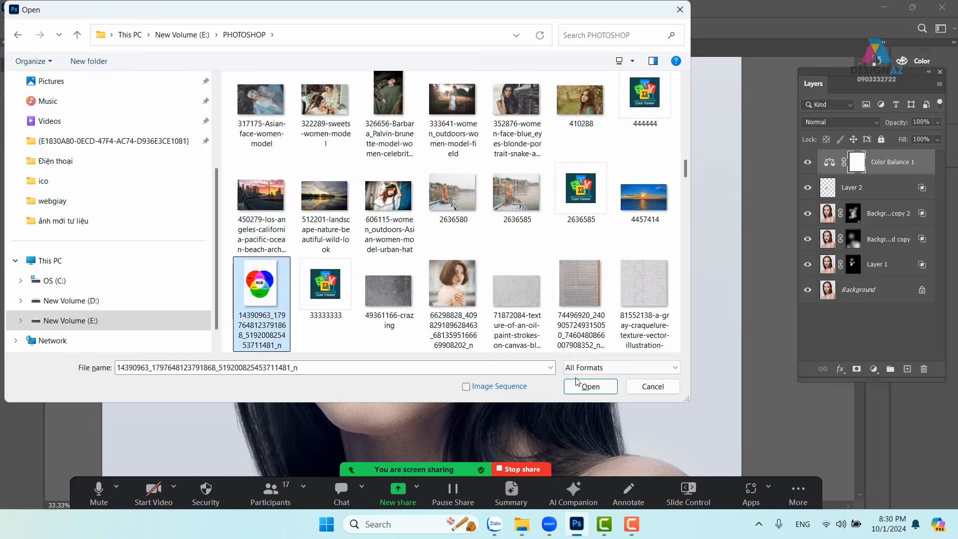
click(587, 387)
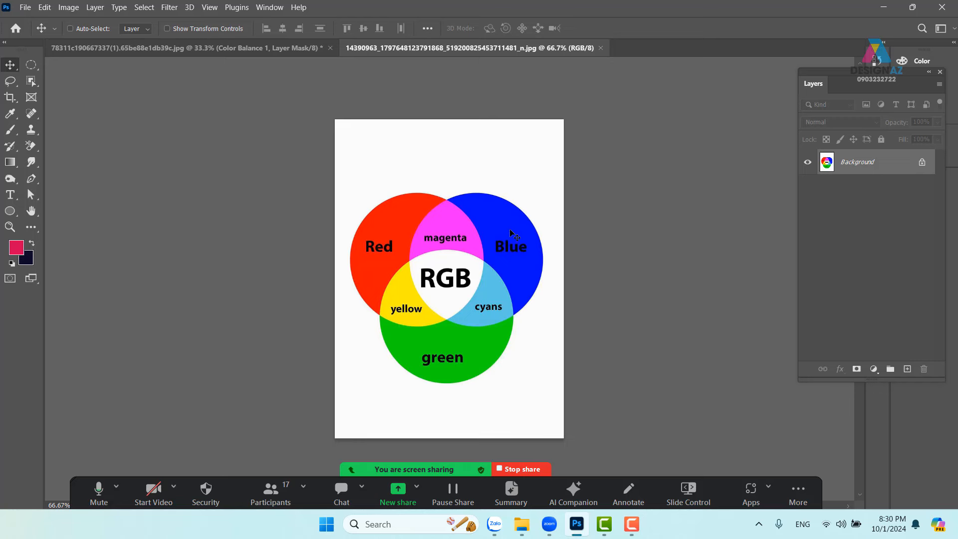
- Back in the portrait, set the Color Balance highlights to Cyan-Red +12 and Yellow-Blue -10, and compare with and without the adjustment
click(190, 52)
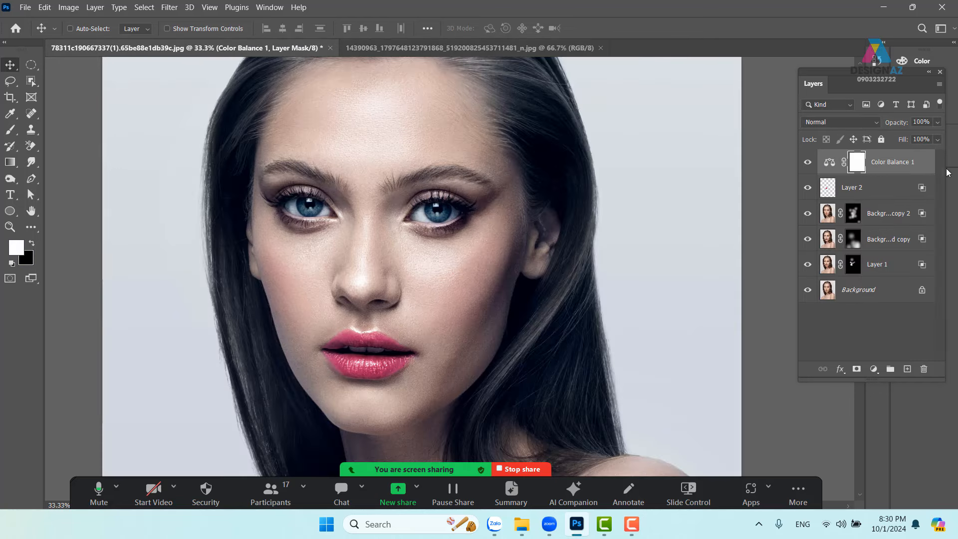
double_click(830, 163)
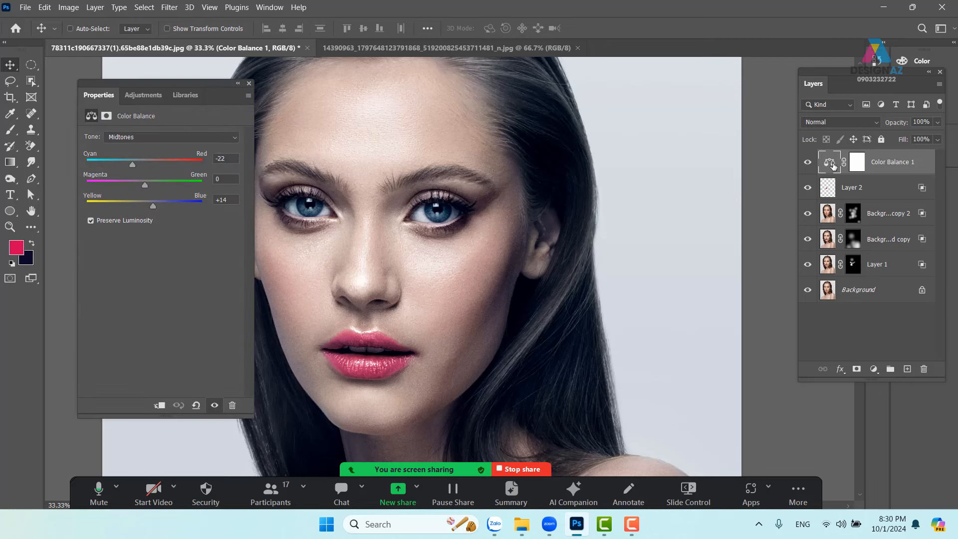
click(156, 137)
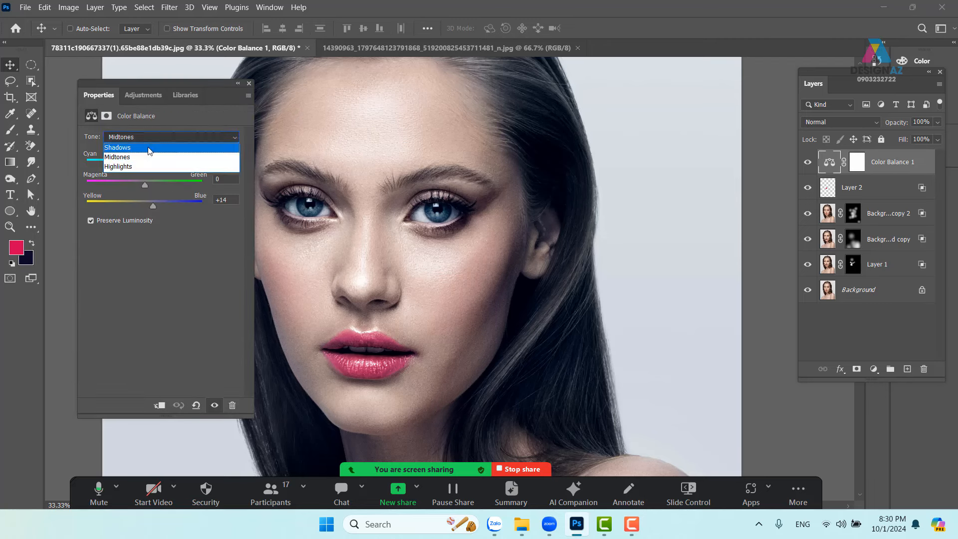
click(141, 162)
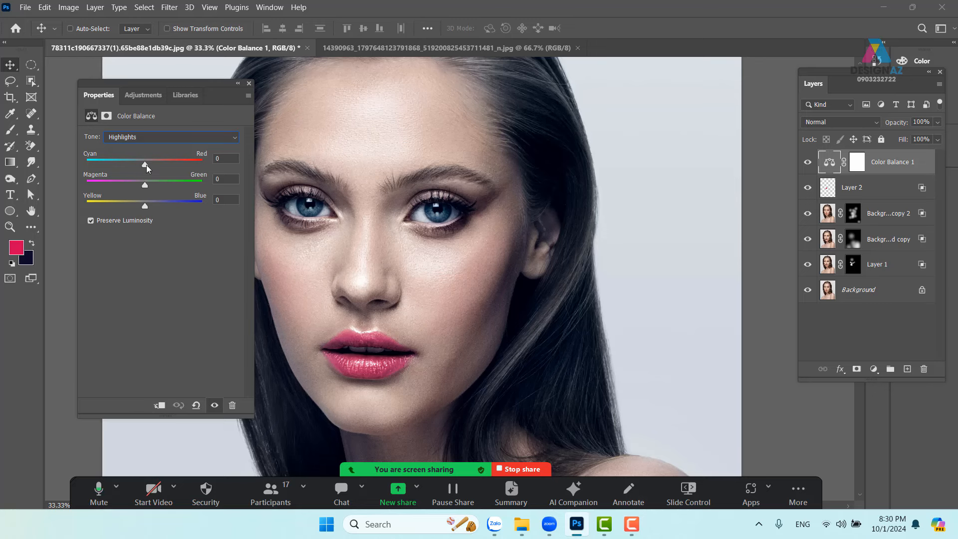
drag(145, 165, 152, 164)
drag(145, 206, 140, 206)
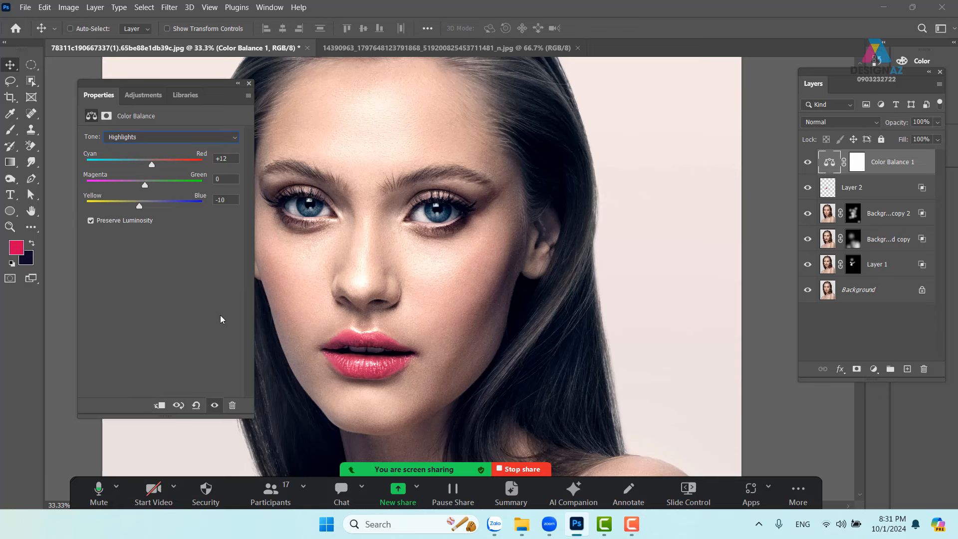
click(216, 407)
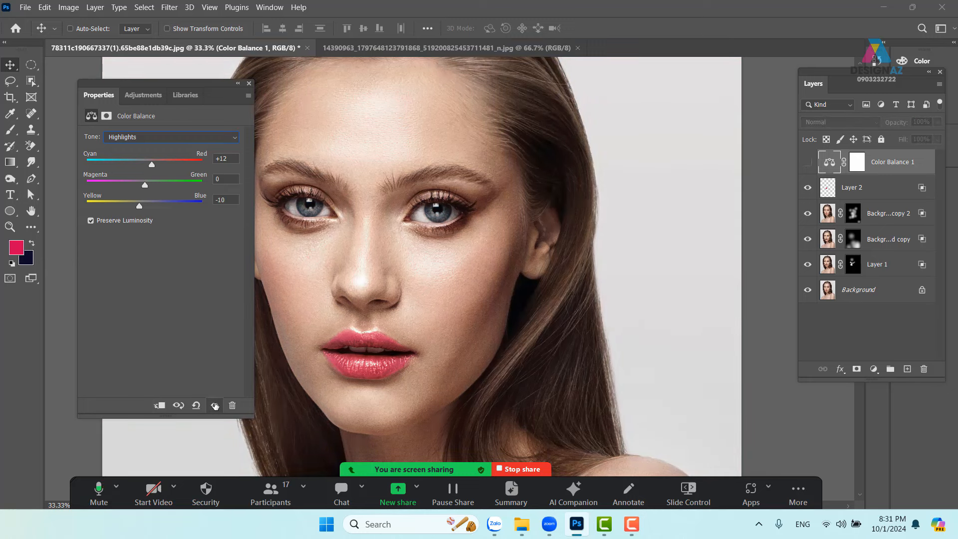
click(215, 407)
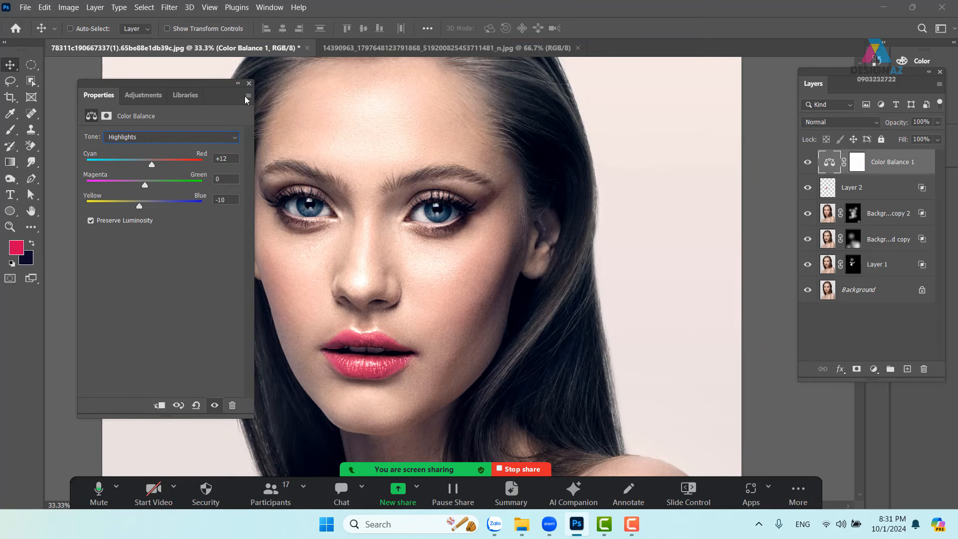
click(249, 83)
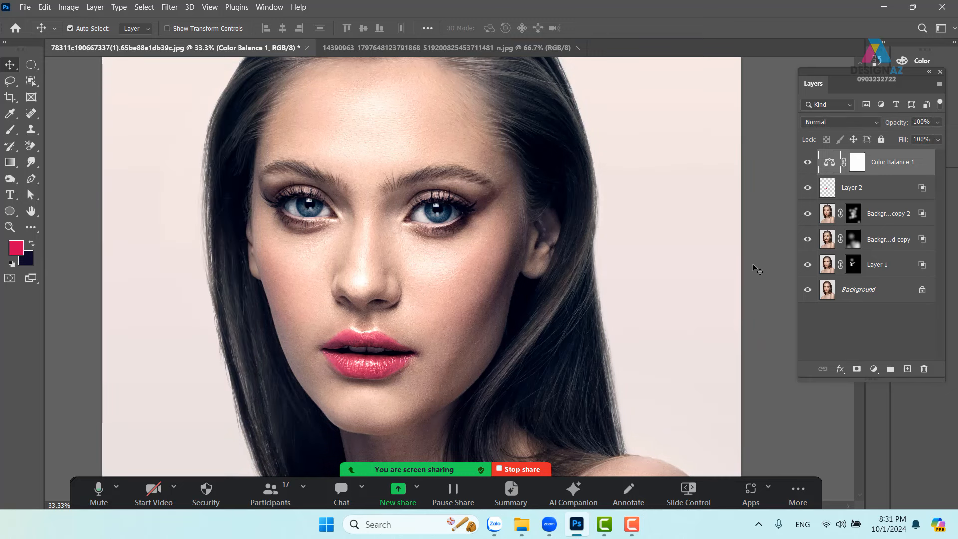
- Compare the finished retouch with the original by repeatedly showing only the Background layer and restoring all layers
key(ctrl+minus)
key(ctrl+minus)
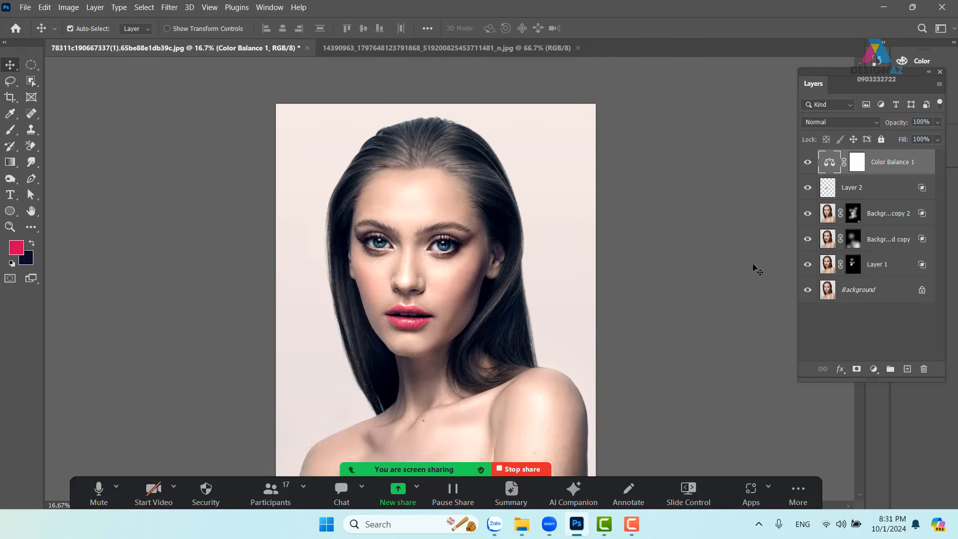
key(ctrl+plus)
key(ctrl+plus)
key(ctrl+plus)
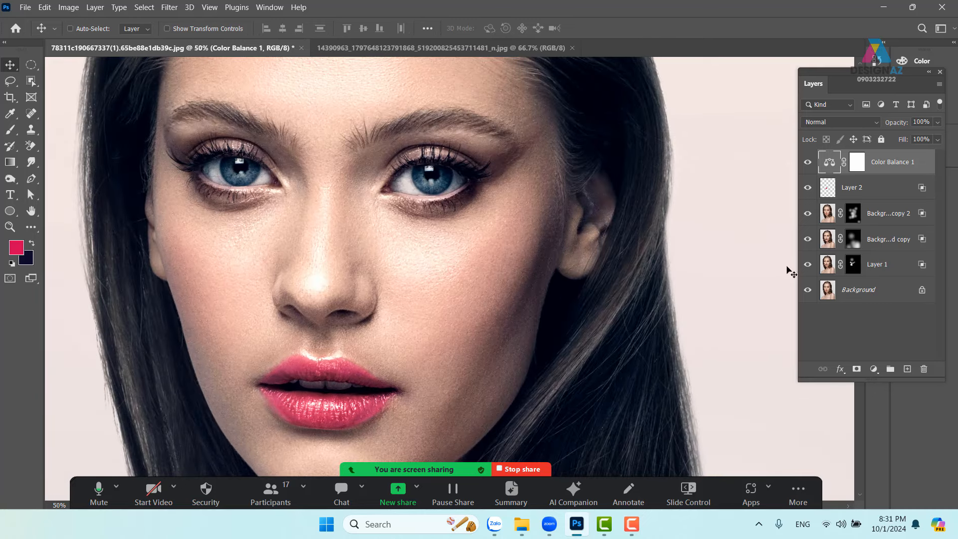
alt+click(808, 290)
alt+click(808, 292)
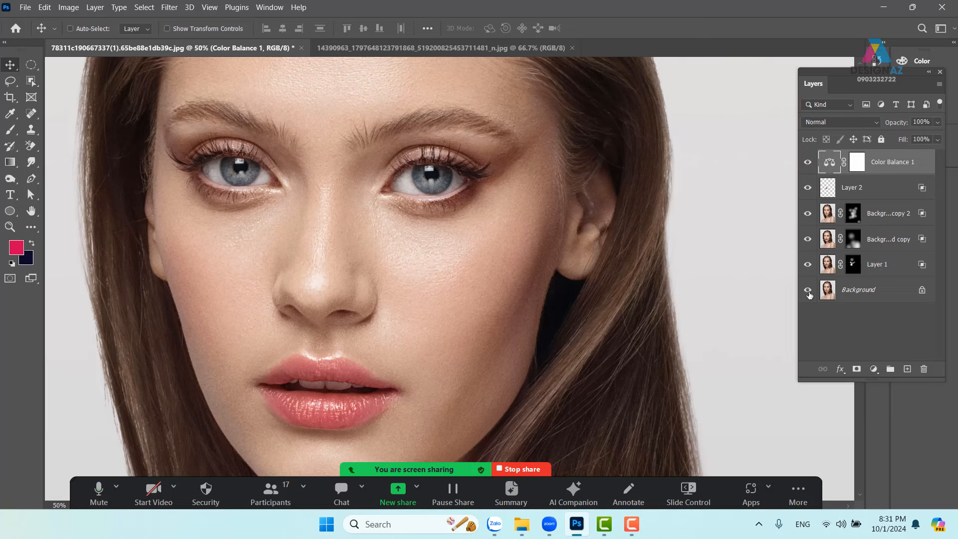
alt+click(809, 291)
alt+click(808, 291)
alt+click(808, 291)
alt+click(809, 291)
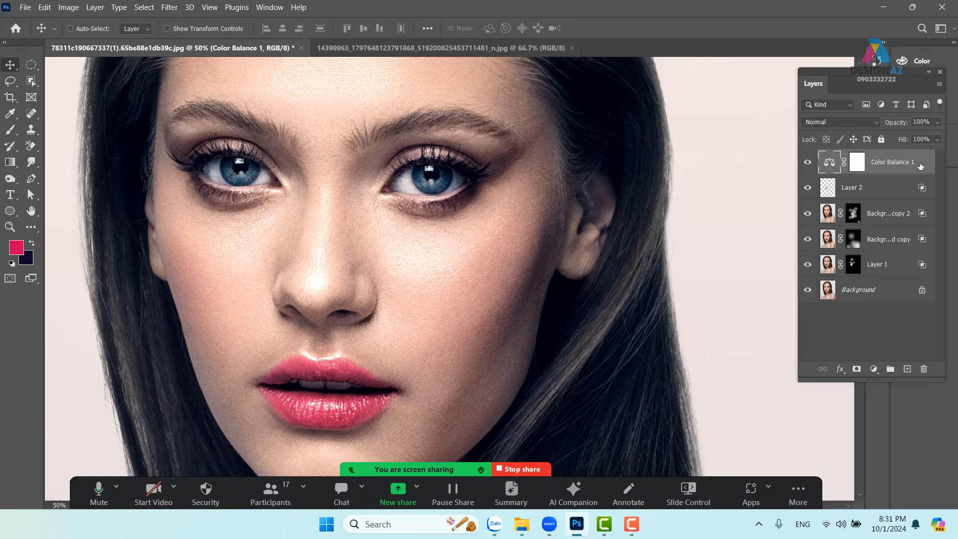
- Reduce the Color Balance 1 layer's fill to 64%
click(940, 140)
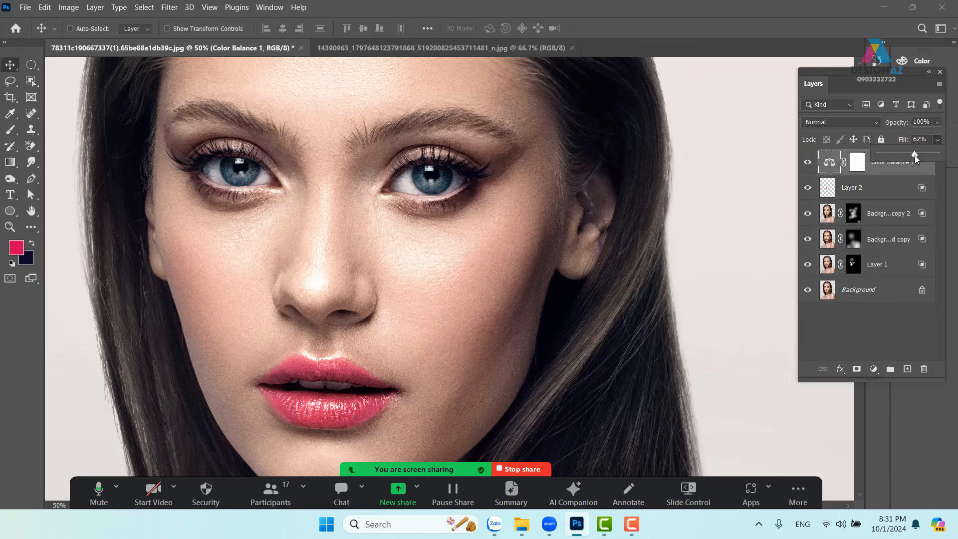
drag(920, 157, 876, 169)
key(ctrl)
- Browse for an image to open in the folder ảnh mới tư liệu > chưa lọc > my pham a on drive D
key(ctrl+o)
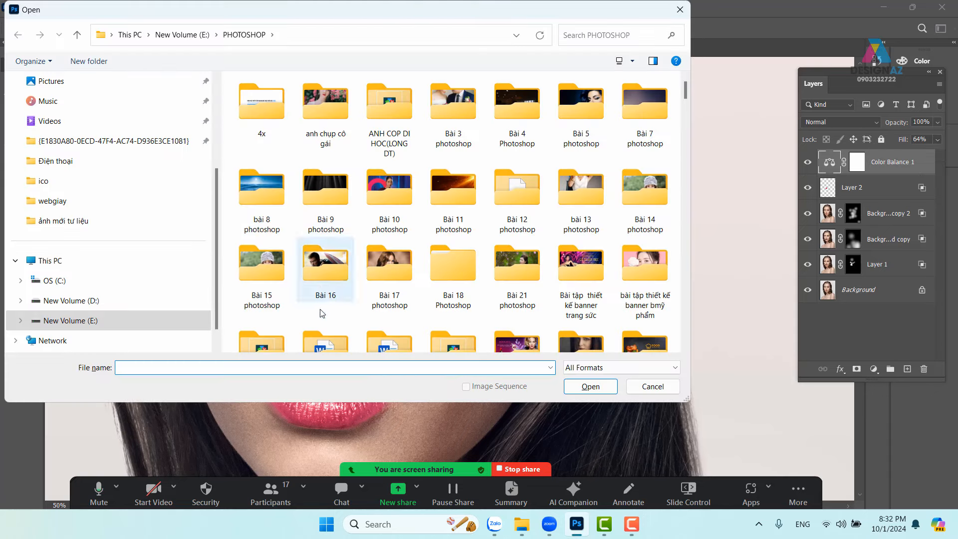
click(116, 299)
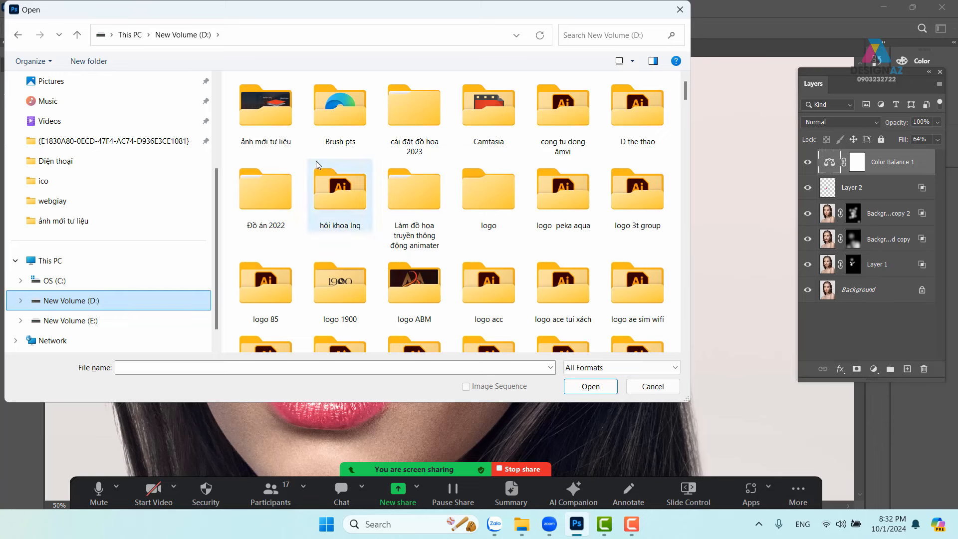
click(280, 130)
double_click(280, 130)
click(355, 149)
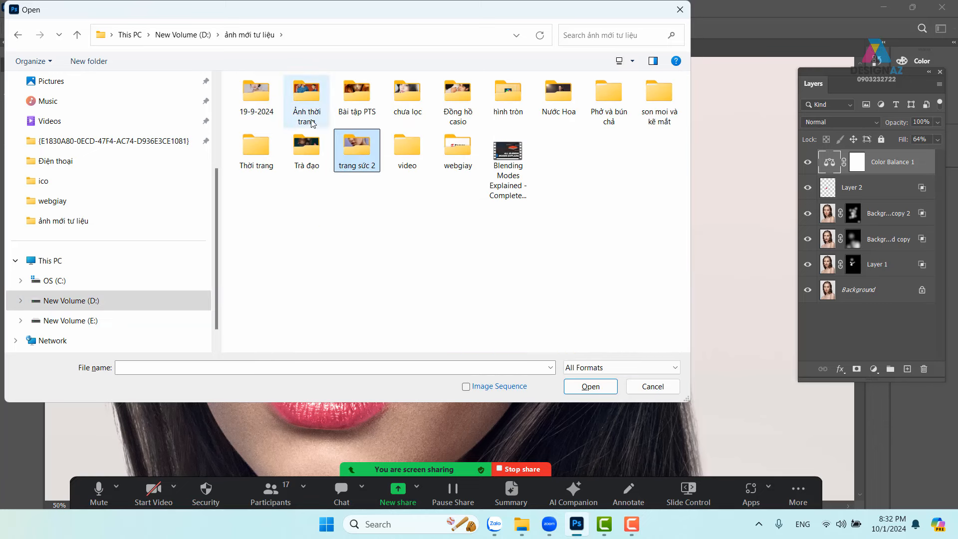
click(395, 99)
double_click(395, 99)
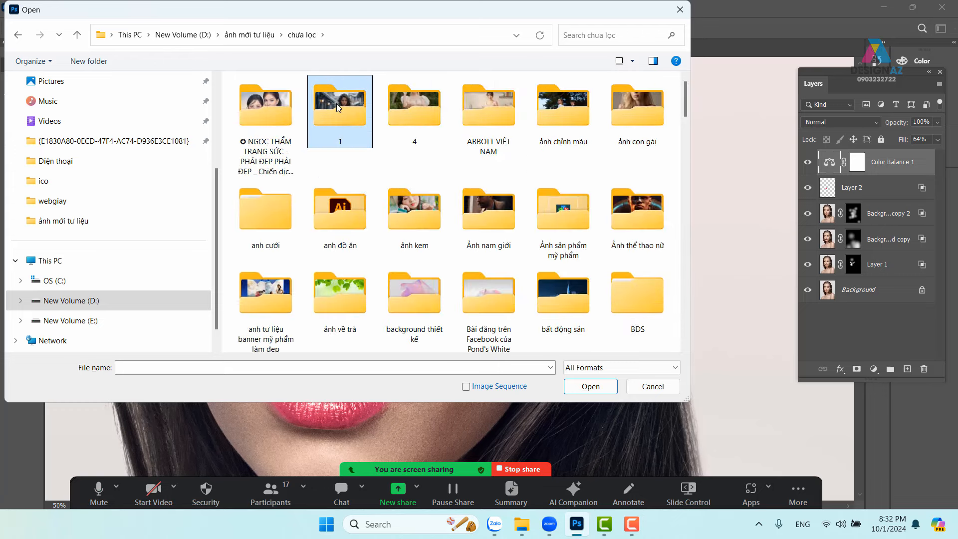
key(m)
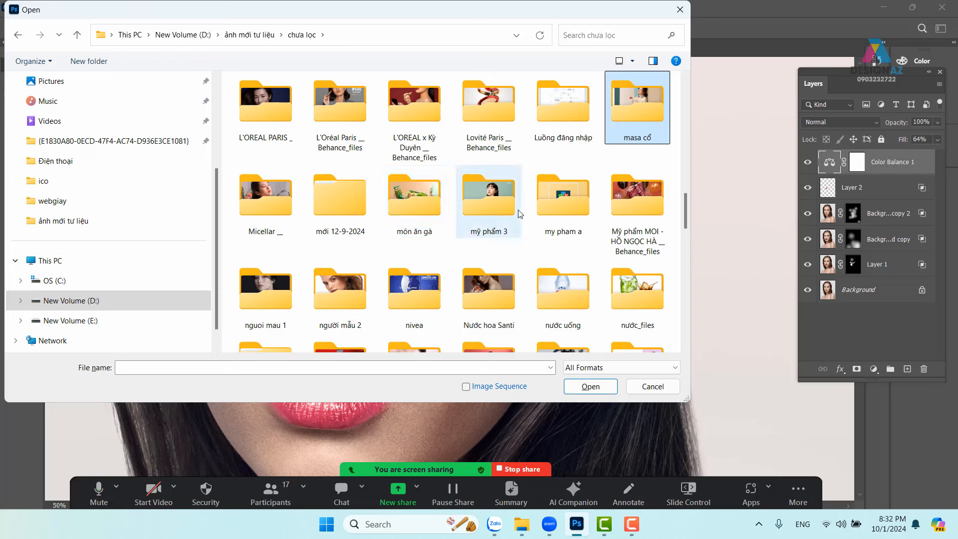
click(562, 210)
double_click(562, 211)
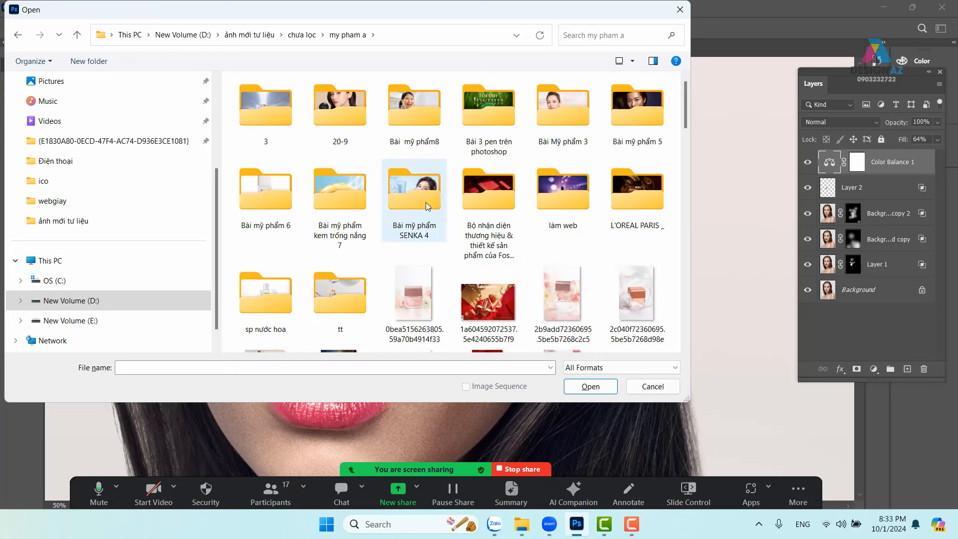
- Open the purple cosmetics image 64924ff5987c8782efec36427b294afd from the làm web folder
double_click(563, 185)
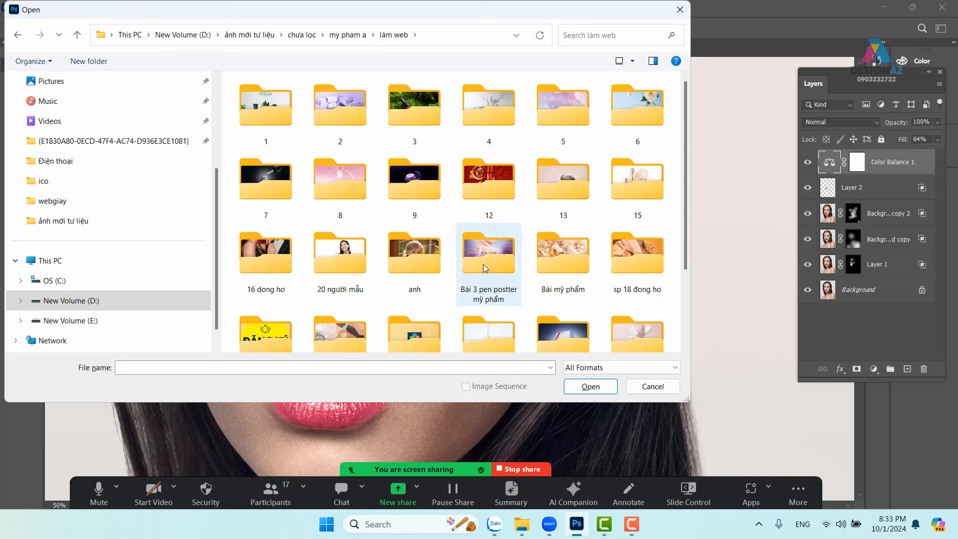
scroll(485, 260, down, 2)
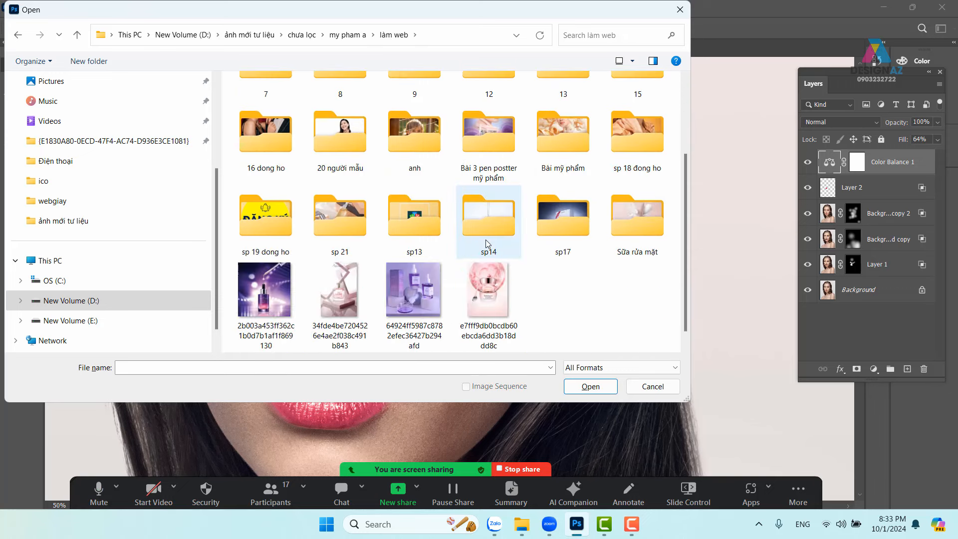
click(276, 303)
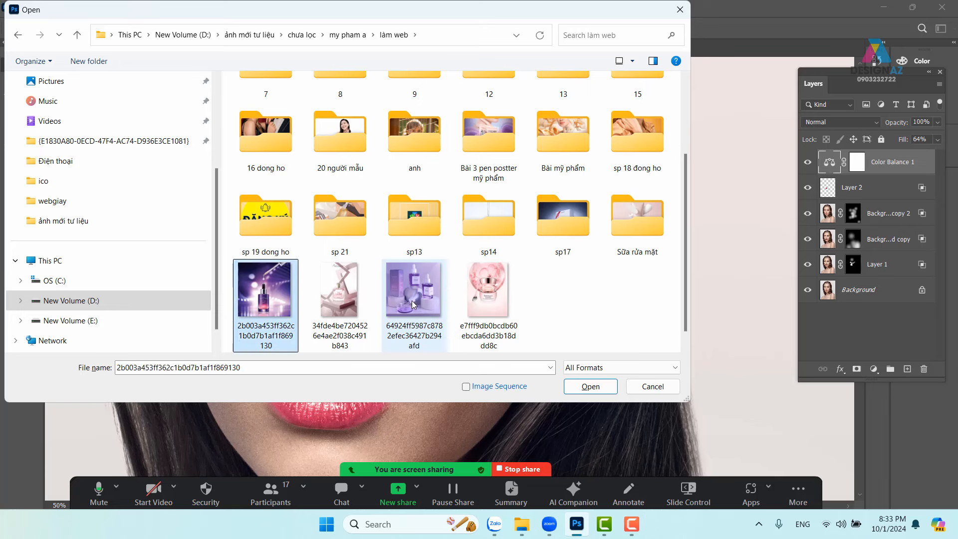
click(430, 320)
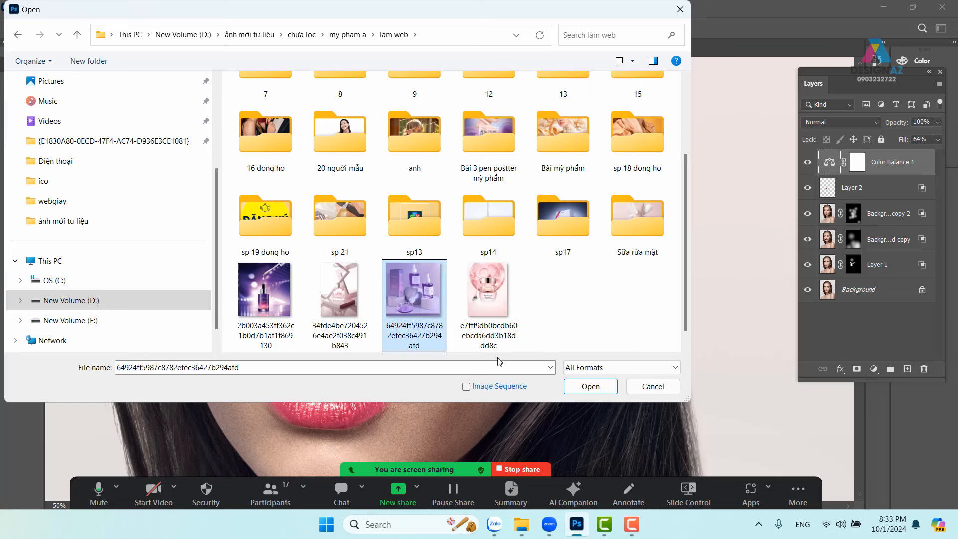
click(268, 304)
click(425, 289)
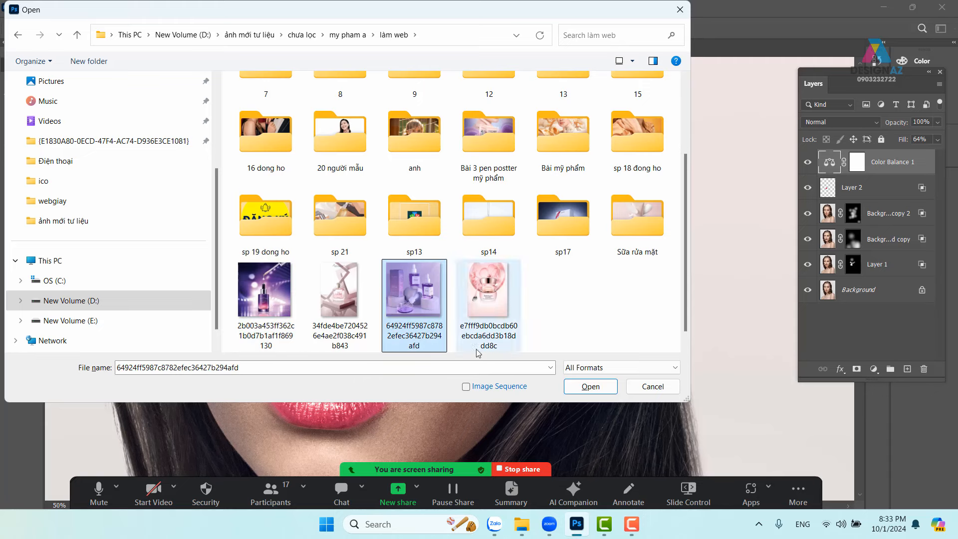
click(589, 385)
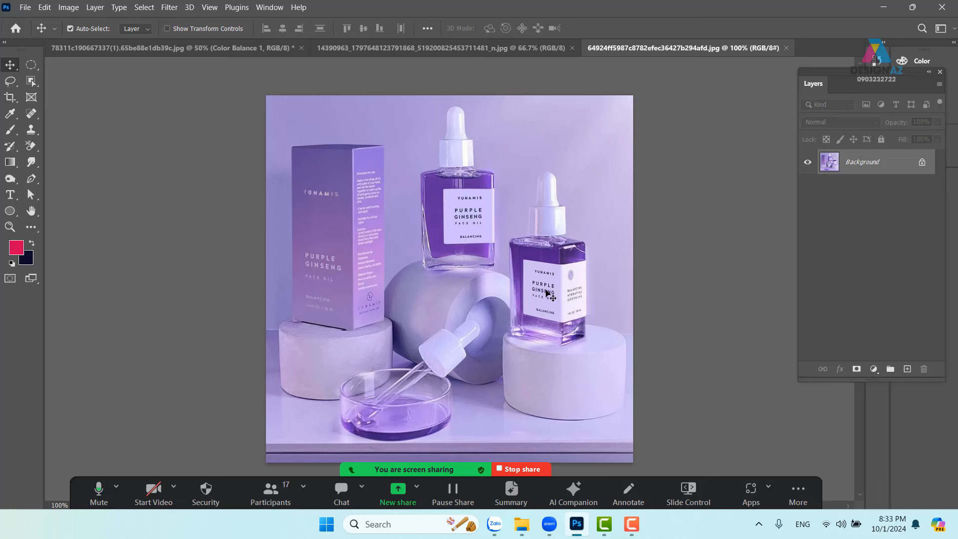
- Duplicate the Background layer and set the copy's blend mode to Multiply
key(ctrl+j)
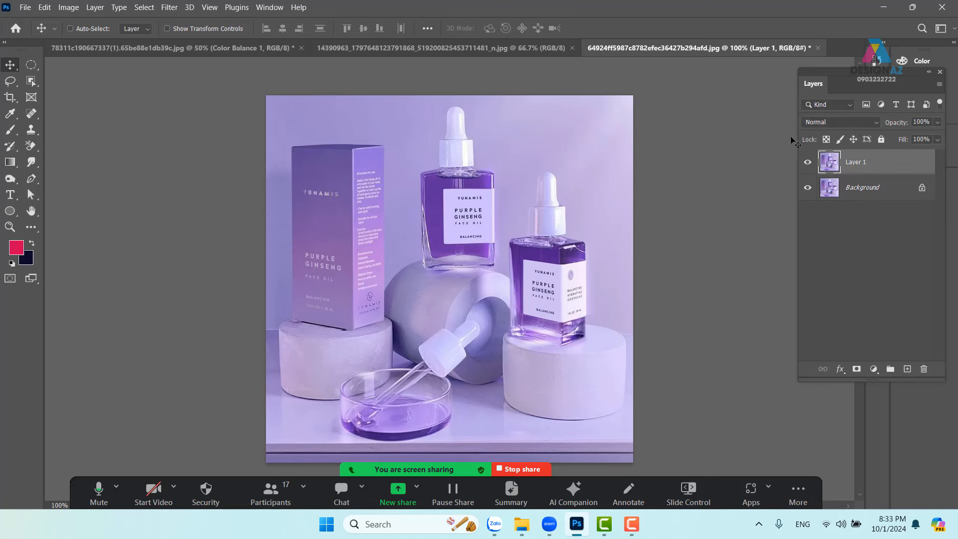
click(837, 123)
click(835, 172)
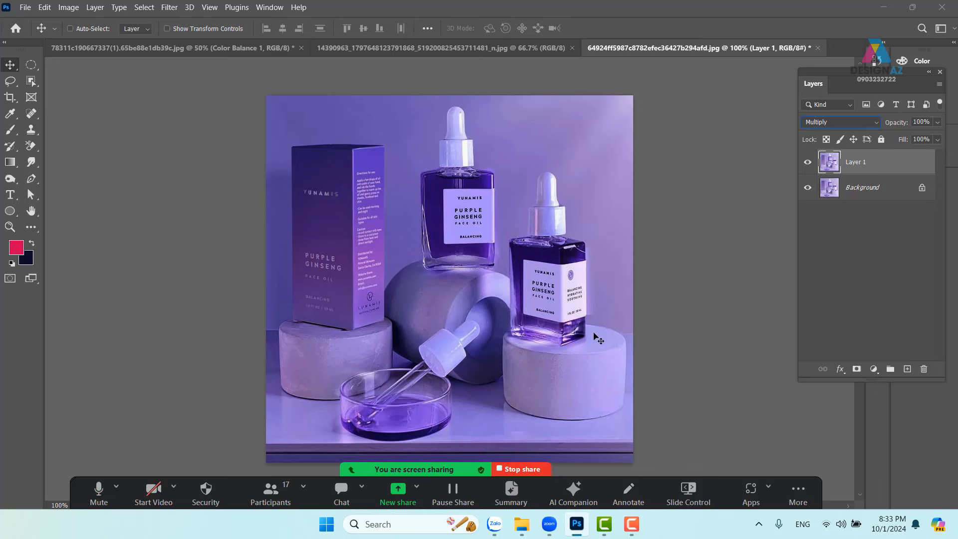
- Split Layer 1's Blend If highlight limit for the current layer to 14 / 147 and compare the image with and without the layer
right_click(877, 168)
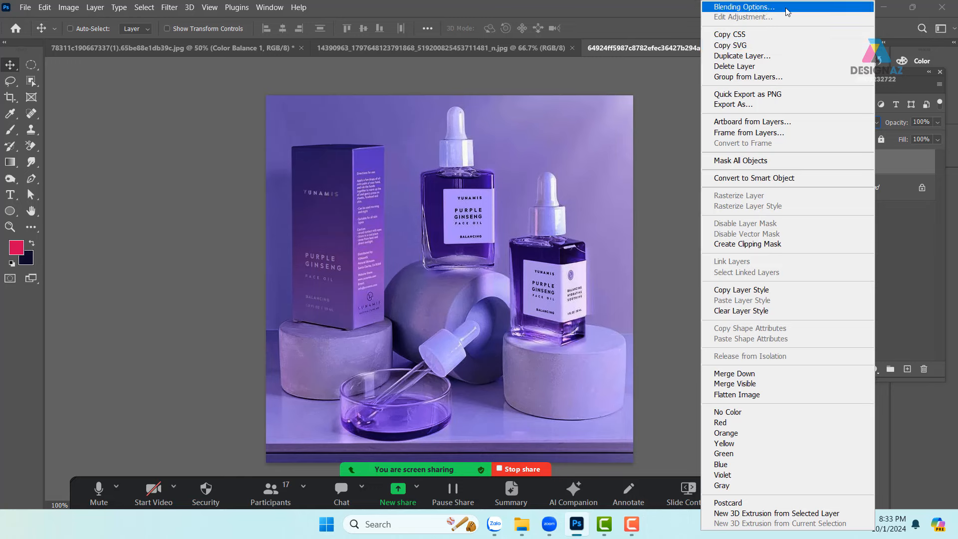
click(749, 7)
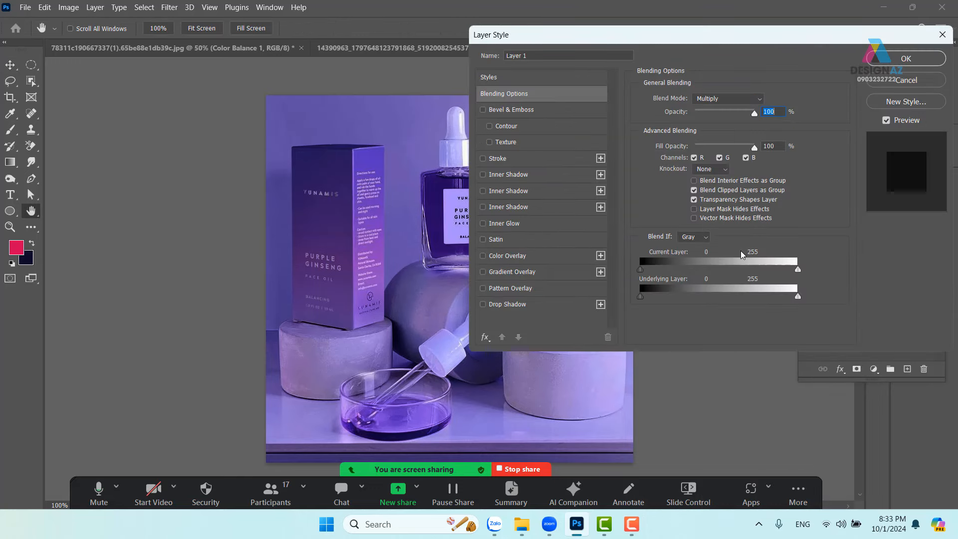
drag(646, 36, 760, 11)
drag(913, 244, 768, 254)
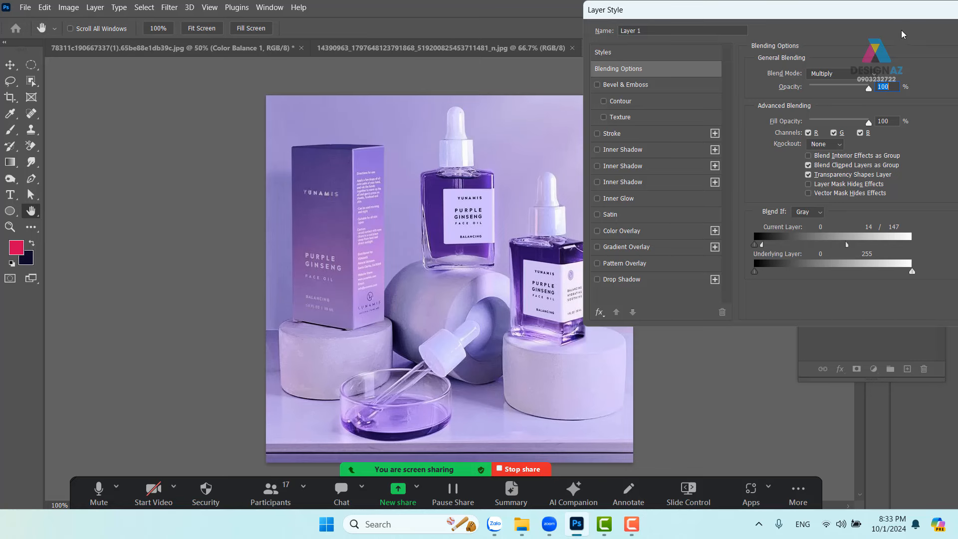
drag(898, 11, 769, 11)
click(864, 35)
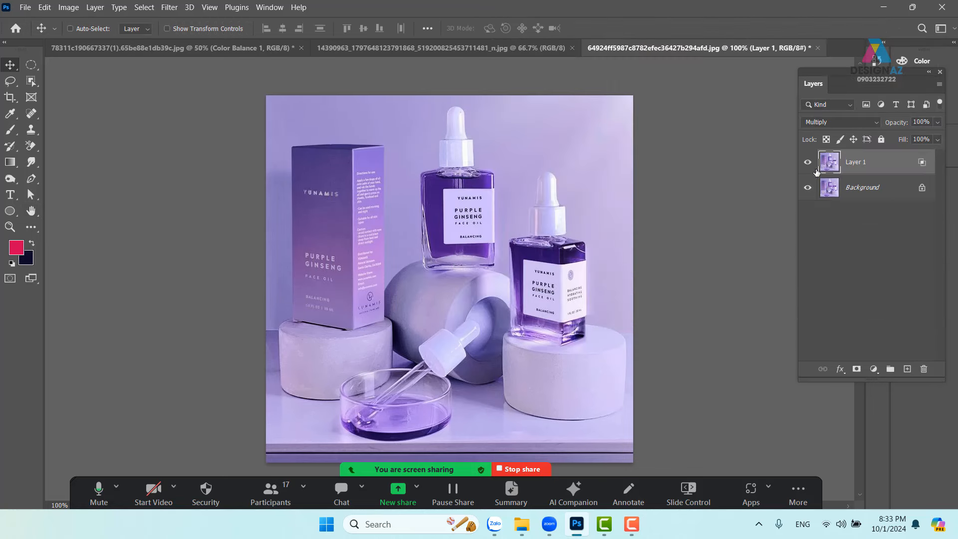
click(808, 167)
click(809, 166)
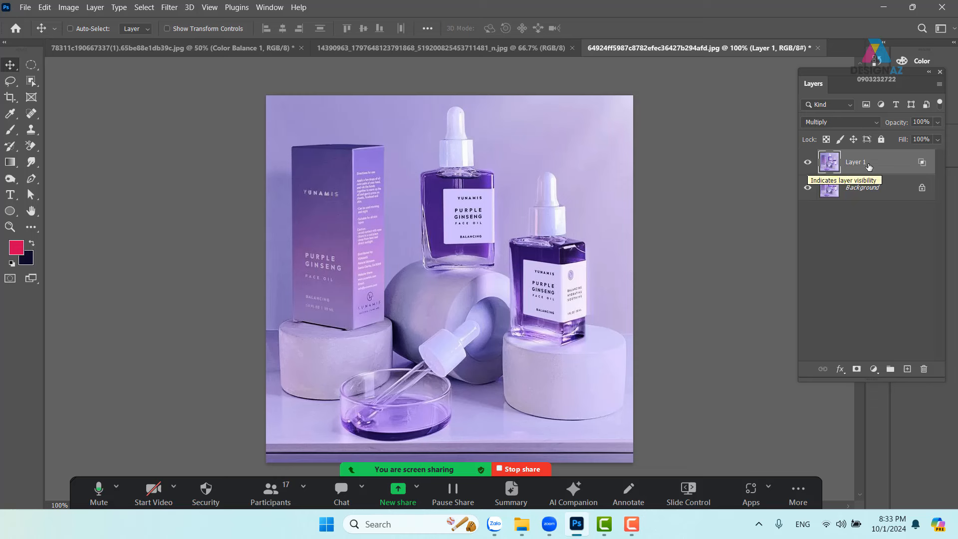
- Add a black mask to Layer 1 and paint it white with a 248 px brush at 46% opacity over the bottles, glass dish and box
click(856, 370)
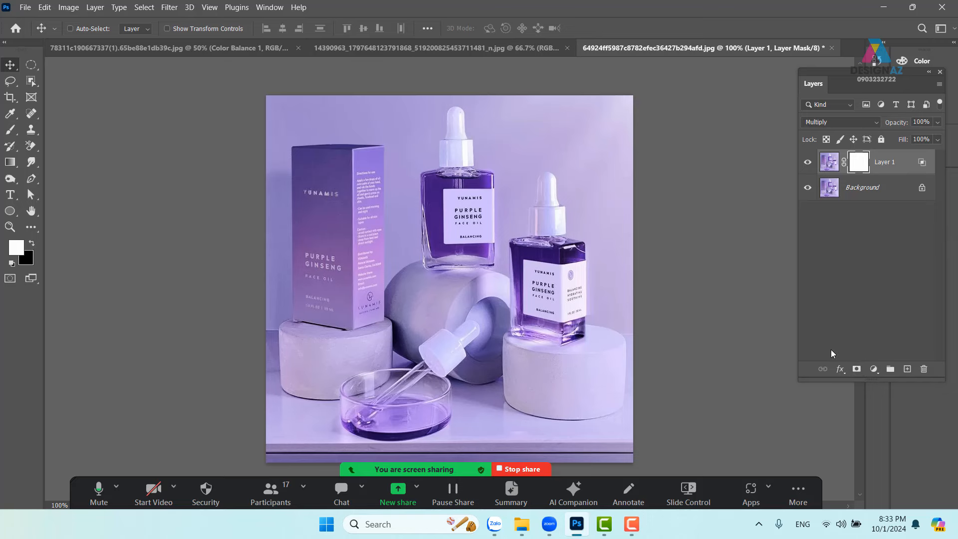
key(ctrl+i)
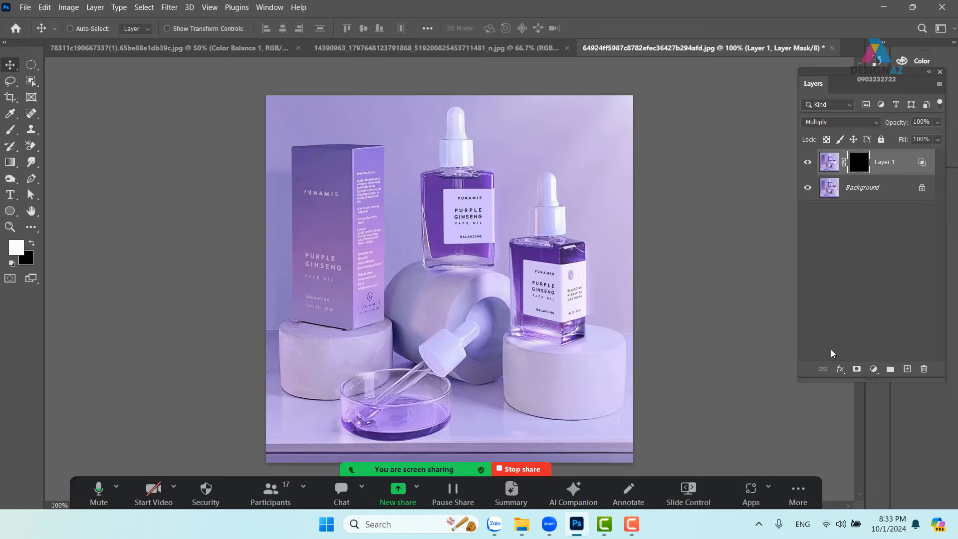
key(b)
drag(513, 220, 244, 226)
drag(548, 276, 552, 301)
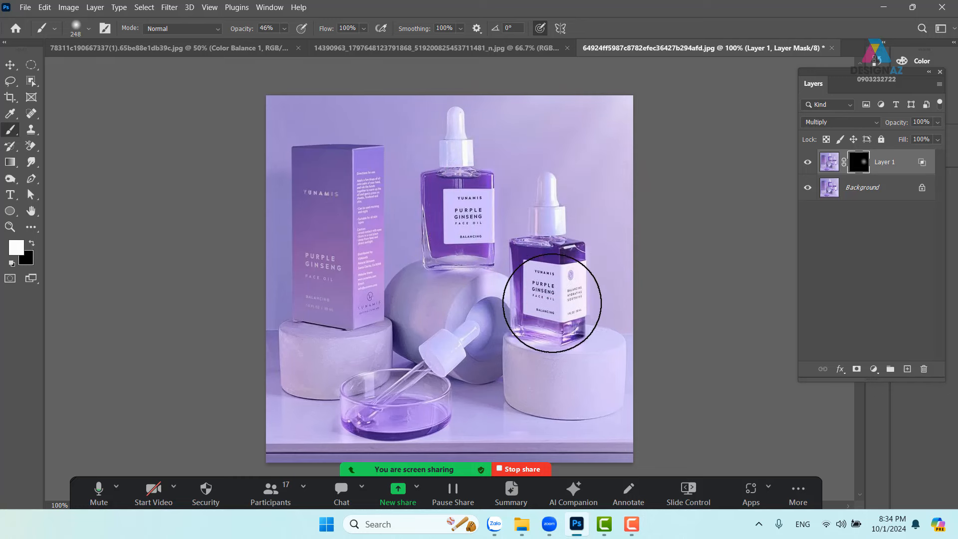
drag(469, 220, 447, 242)
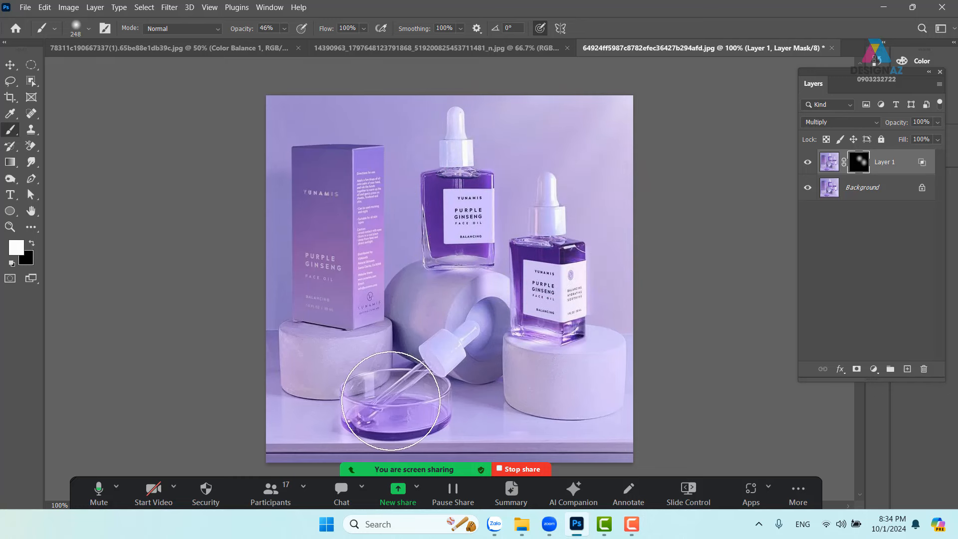
drag(389, 402, 379, 383)
drag(345, 189, 352, 251)
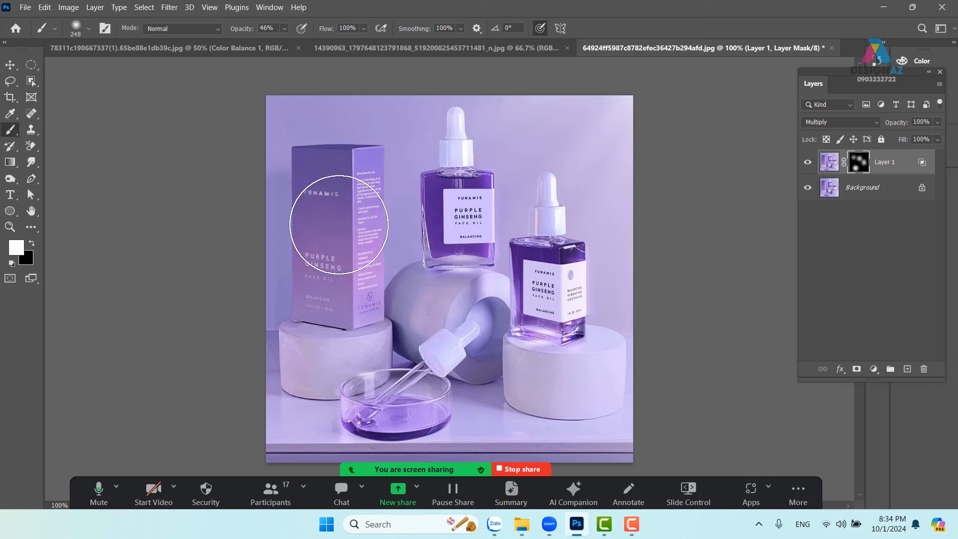
drag(325, 325, 341, 280)
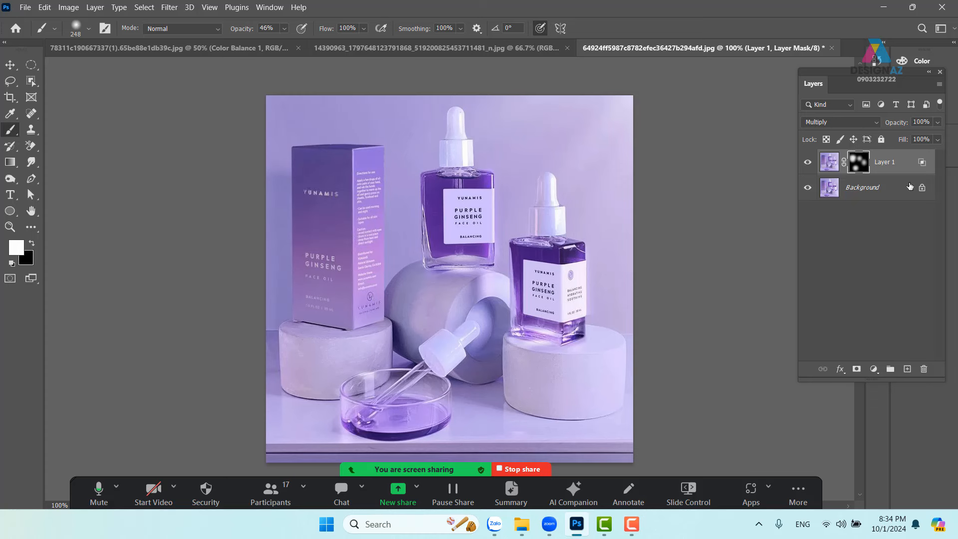
- Compare the product image with and without the masked Layer 1 by repeatedly hiding and showing it
click(808, 163)
click(808, 163)
click(808, 163)
click(808, 163)
- View the RGB color circle image, return to the portrait and stop the Zoom screen share
click(421, 46)
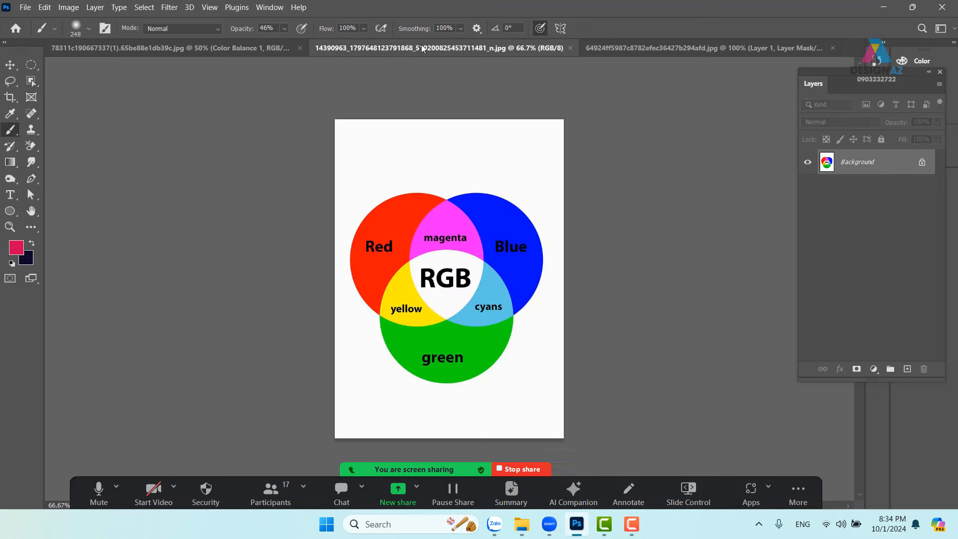
click(193, 49)
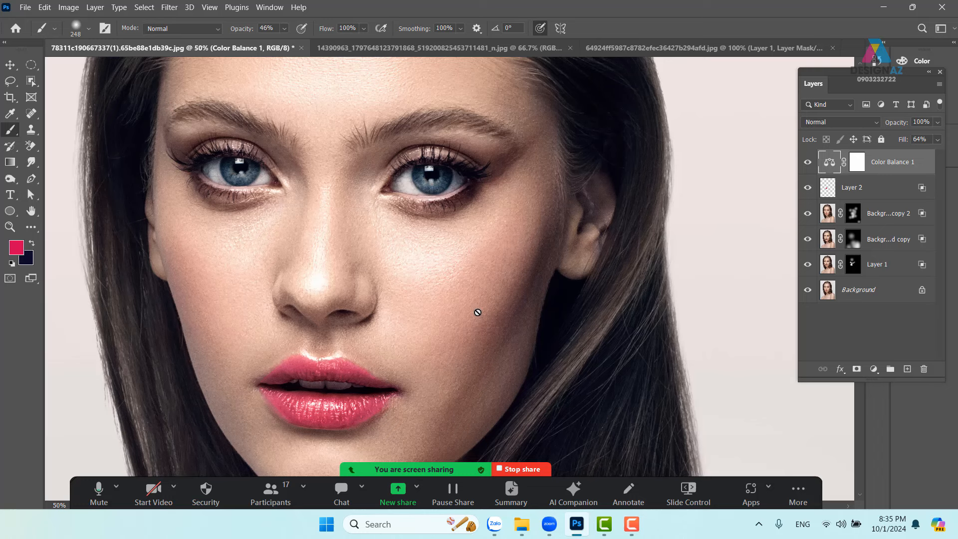
click(538, 470)
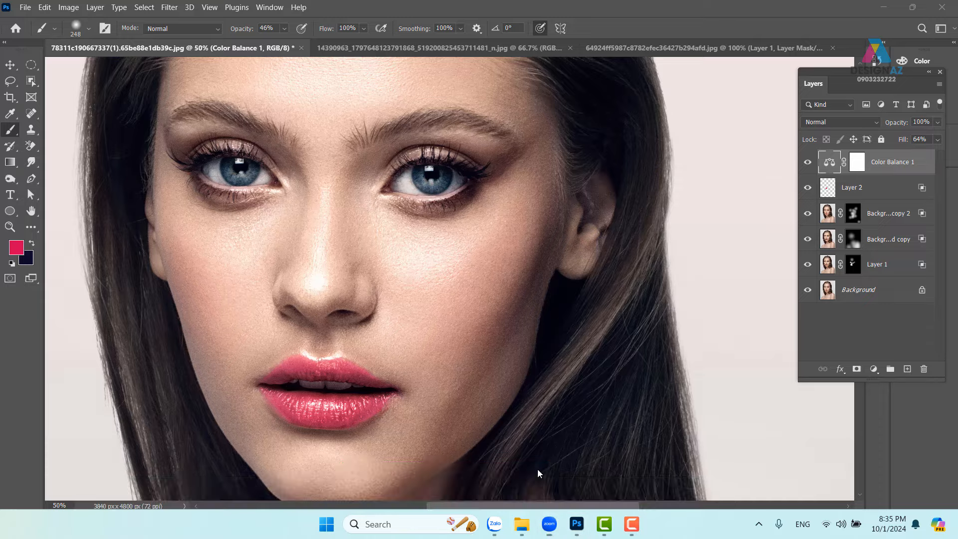